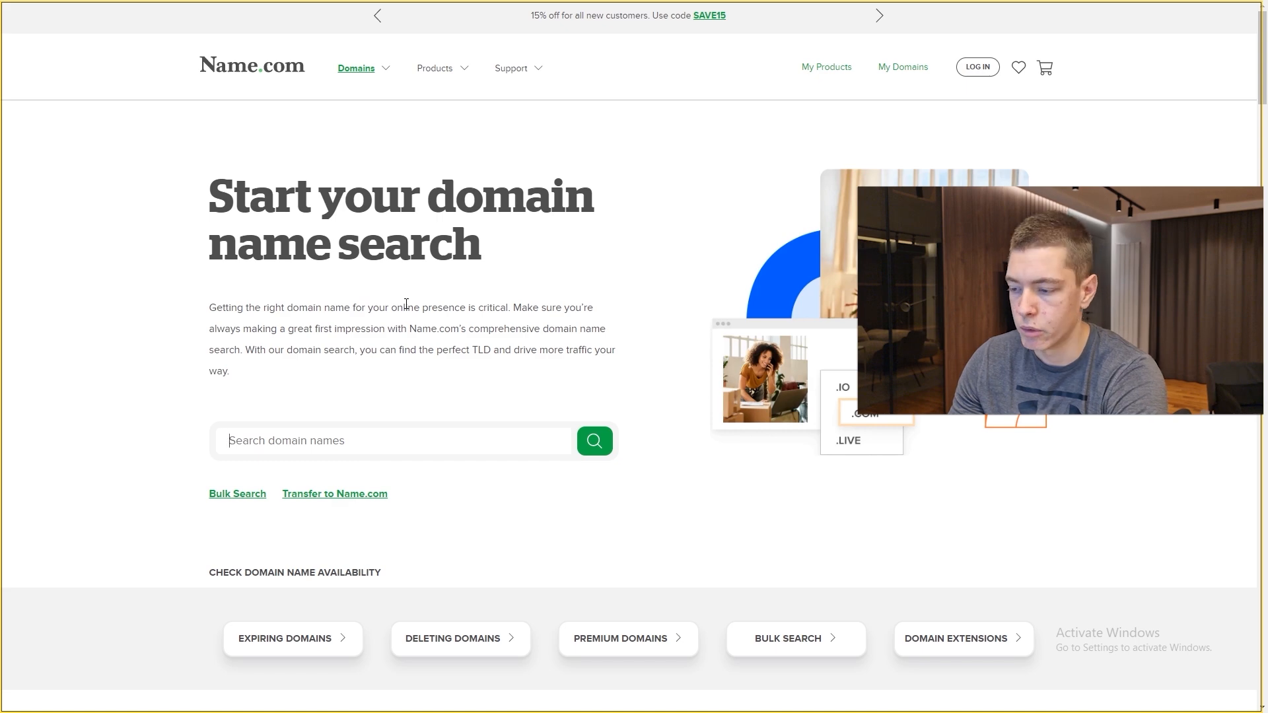
Step: Search Name.com for elepathy and confirm elepathy.com is already taken
type("elepathy")
key("Return")
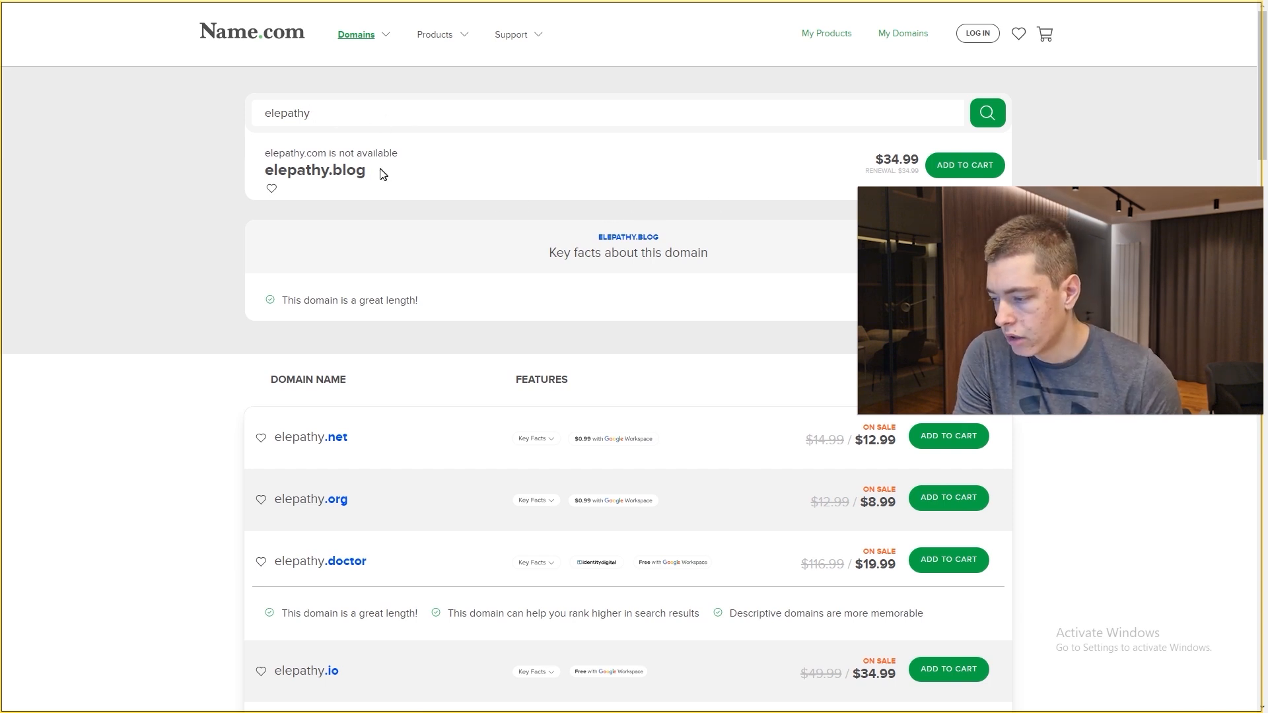
left_click_drag(267, 155, 383, 175)
left_click(406, 157)
left_click(382, 175)
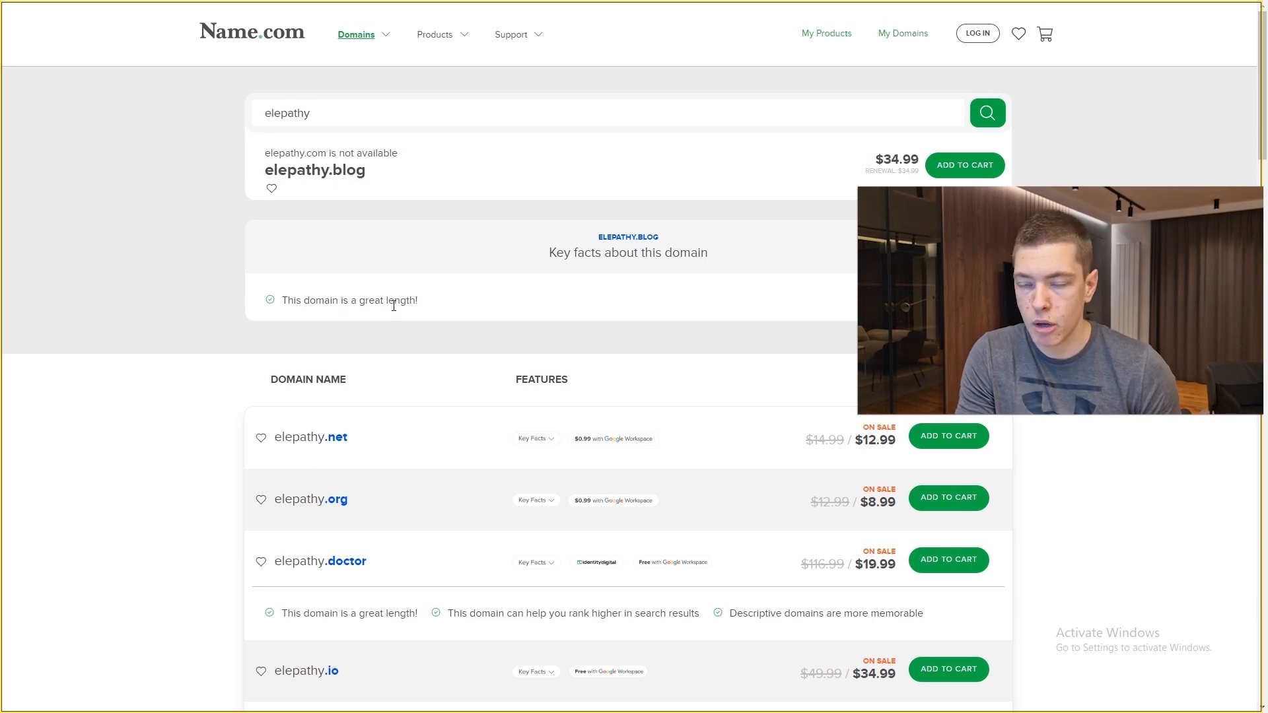
scroll(391, 295, "down", 1)
scroll(394, 306, "up", 1)
Step: Search for elepathy.co instead and confirm it is available at $12.99
left_click(331, 119)
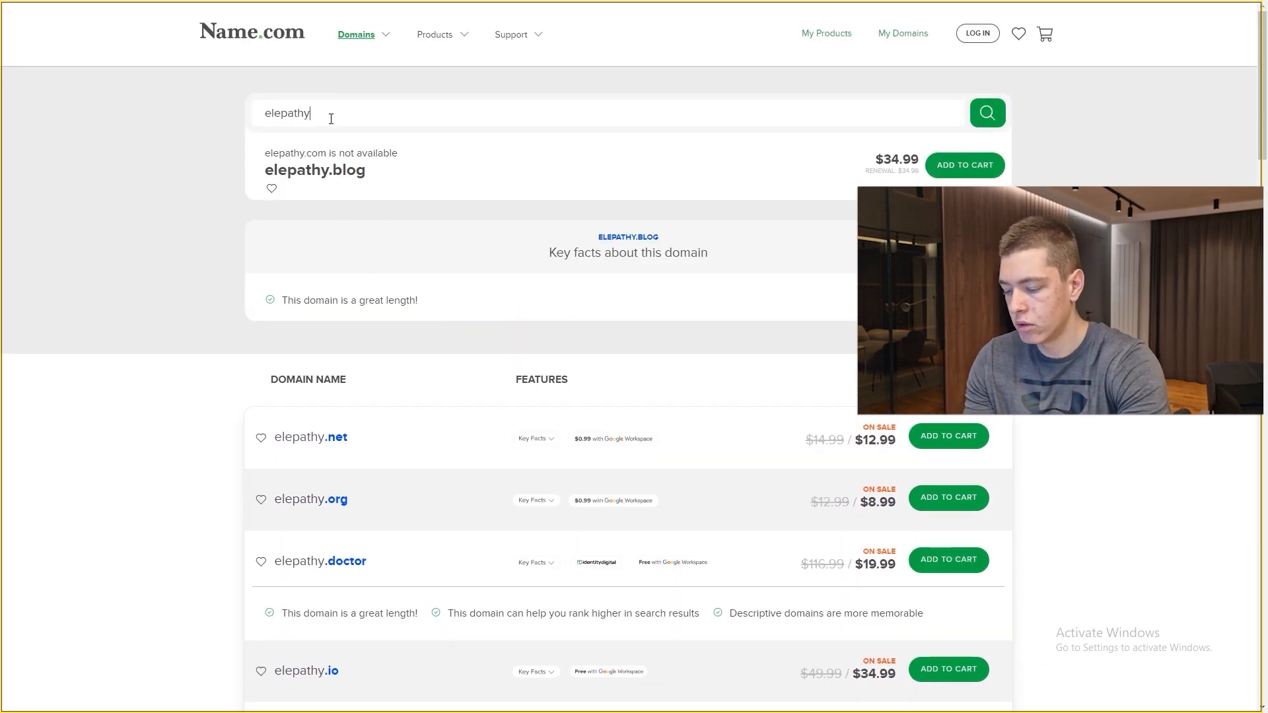
key("Return")
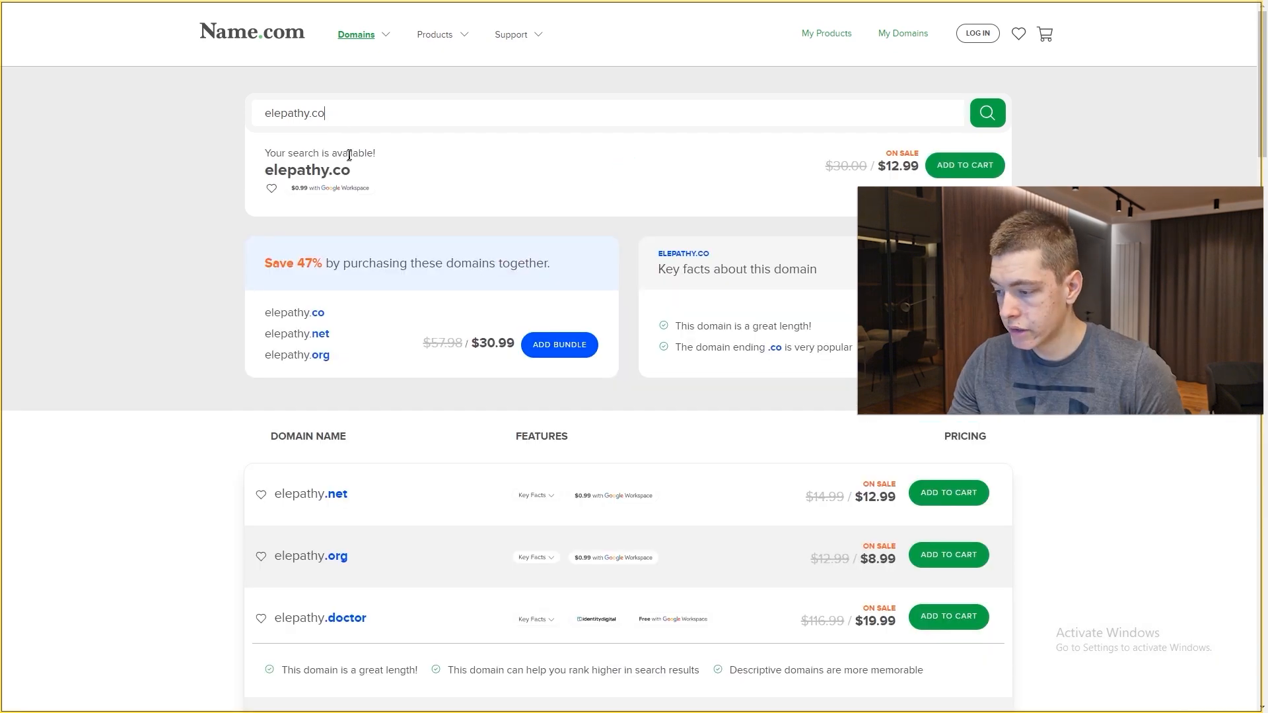
mouse_move(353, 171)
left_mouse_down()
mouse_move(271, 173)
mouse_move(361, 179)
left_mouse_up()
left_click(632, 175)
left_click_drag(885, 167, 912, 168)
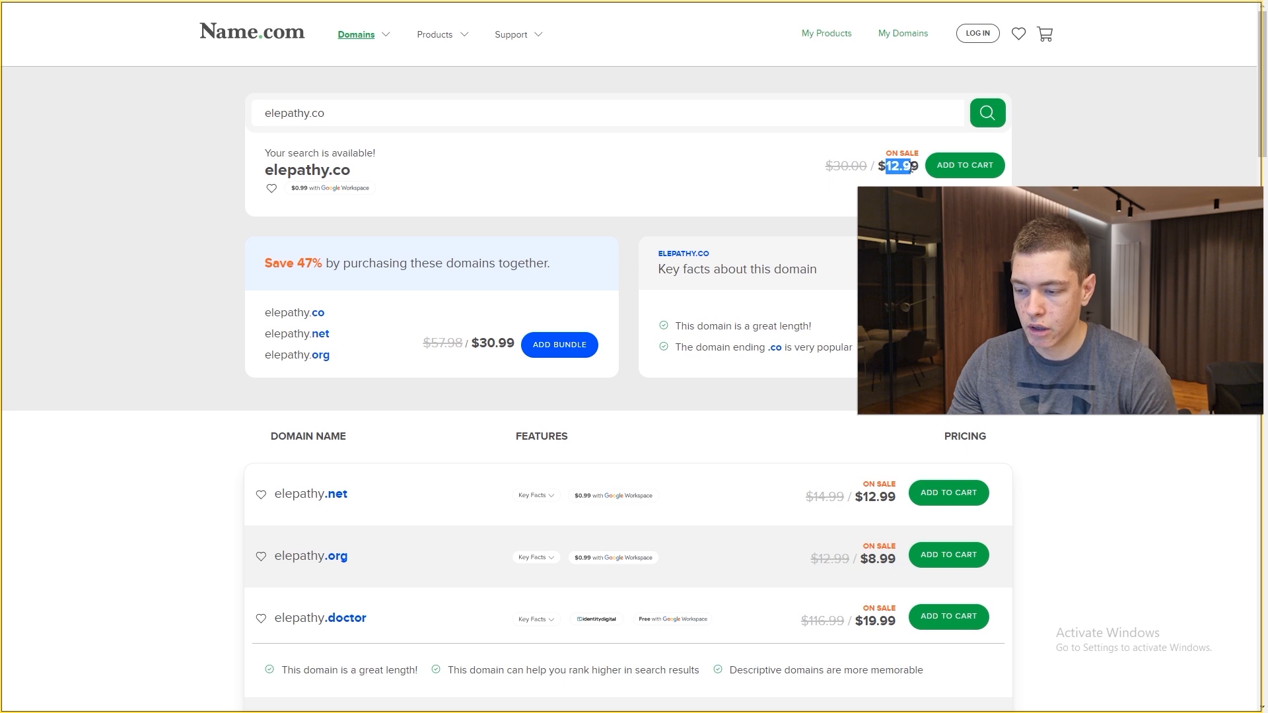
left_click(915, 167)
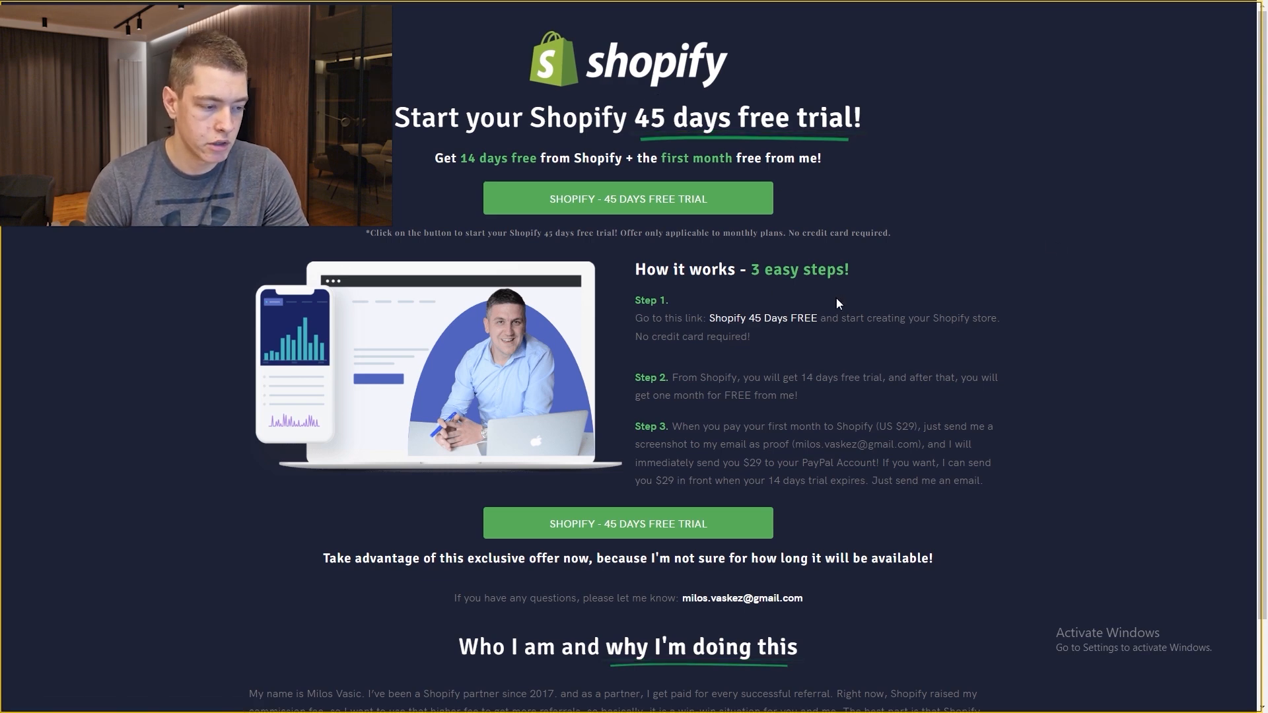
Step: Accept the Shopify 45-day free trial offer from the offer page
scroll(558, 131, "down", 2)
scroll(673, 515, "up", 2)
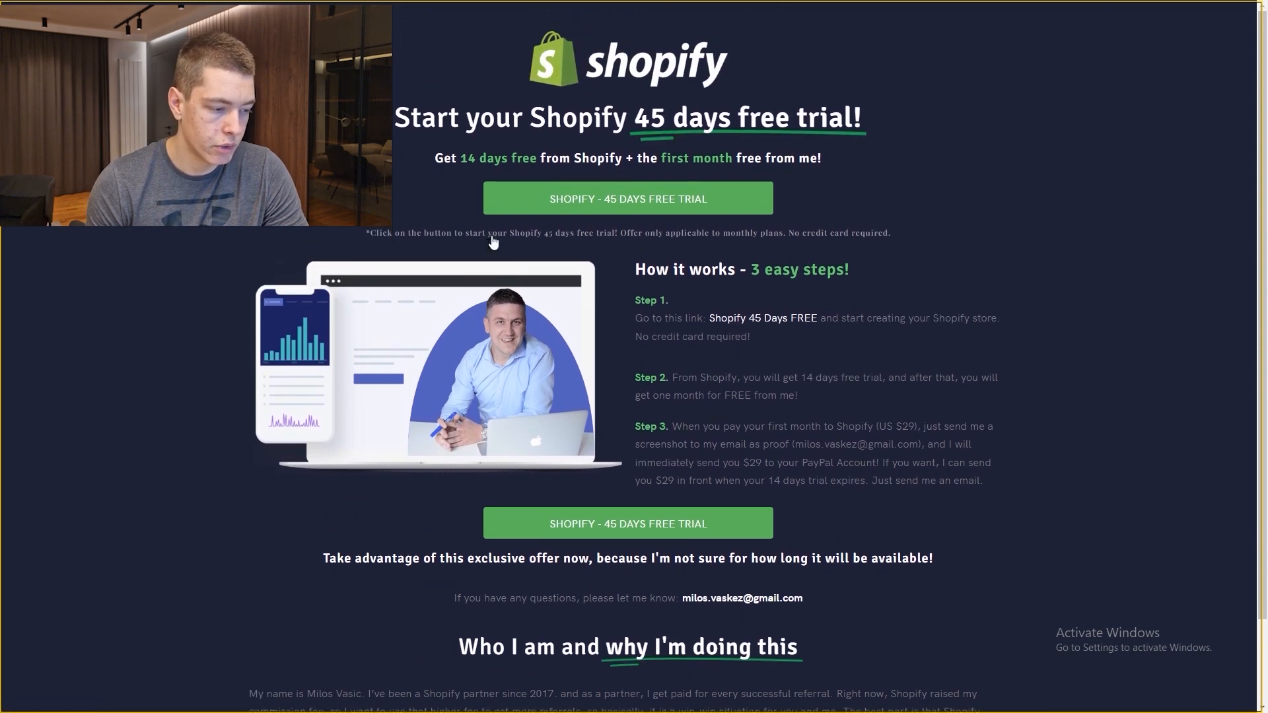
left_click(652, 525)
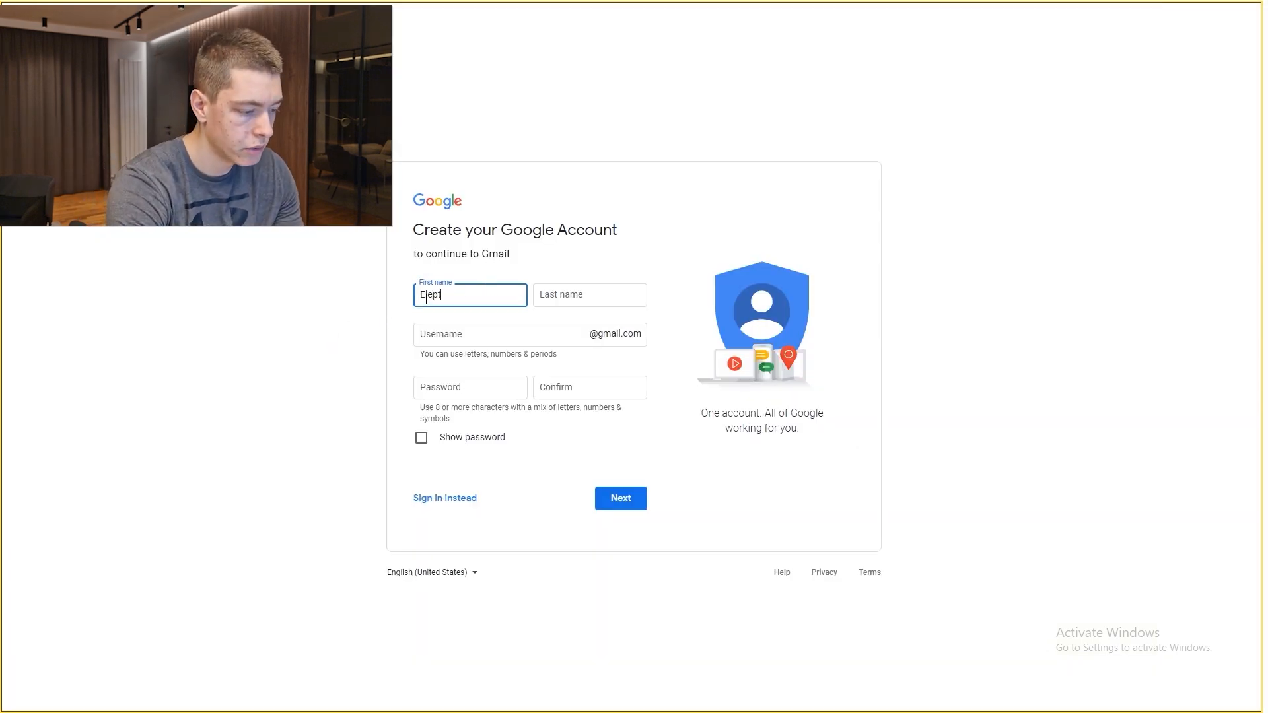
Step: Enter the last name, the Elepathy team Gmail username and a confirmed password, then submit
key("Tab")
type("T")
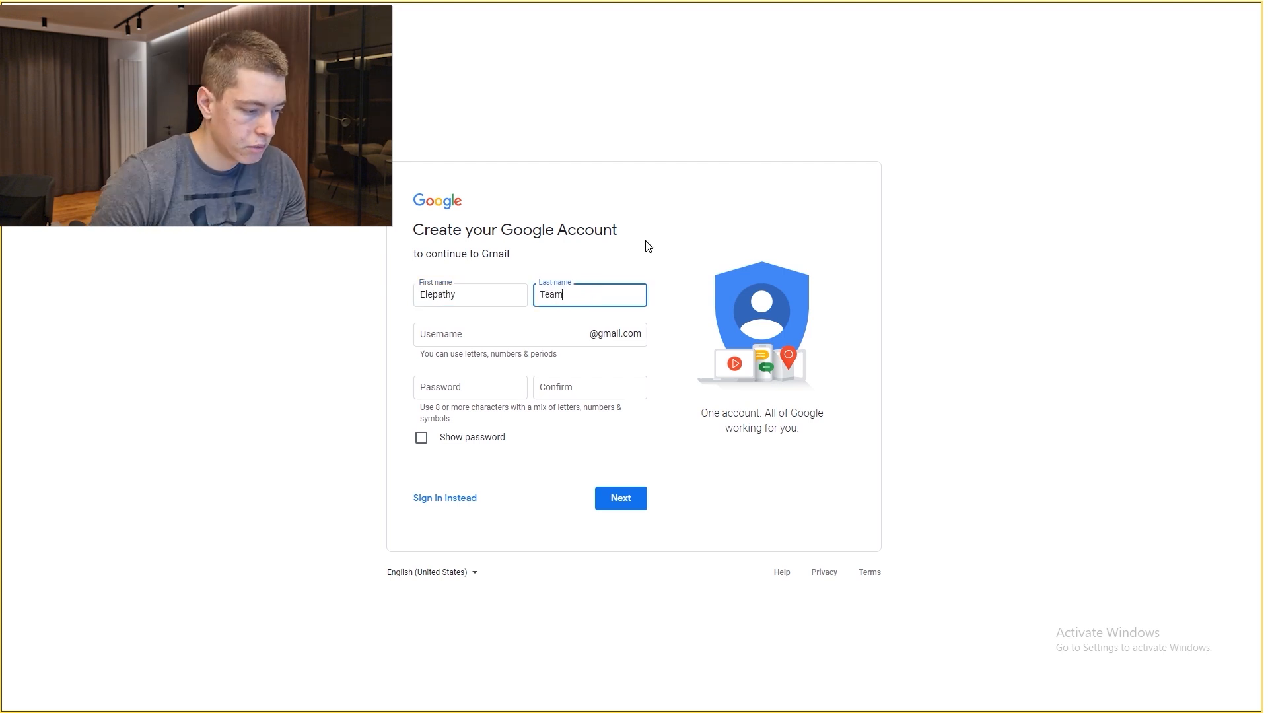
left_click(528, 338)
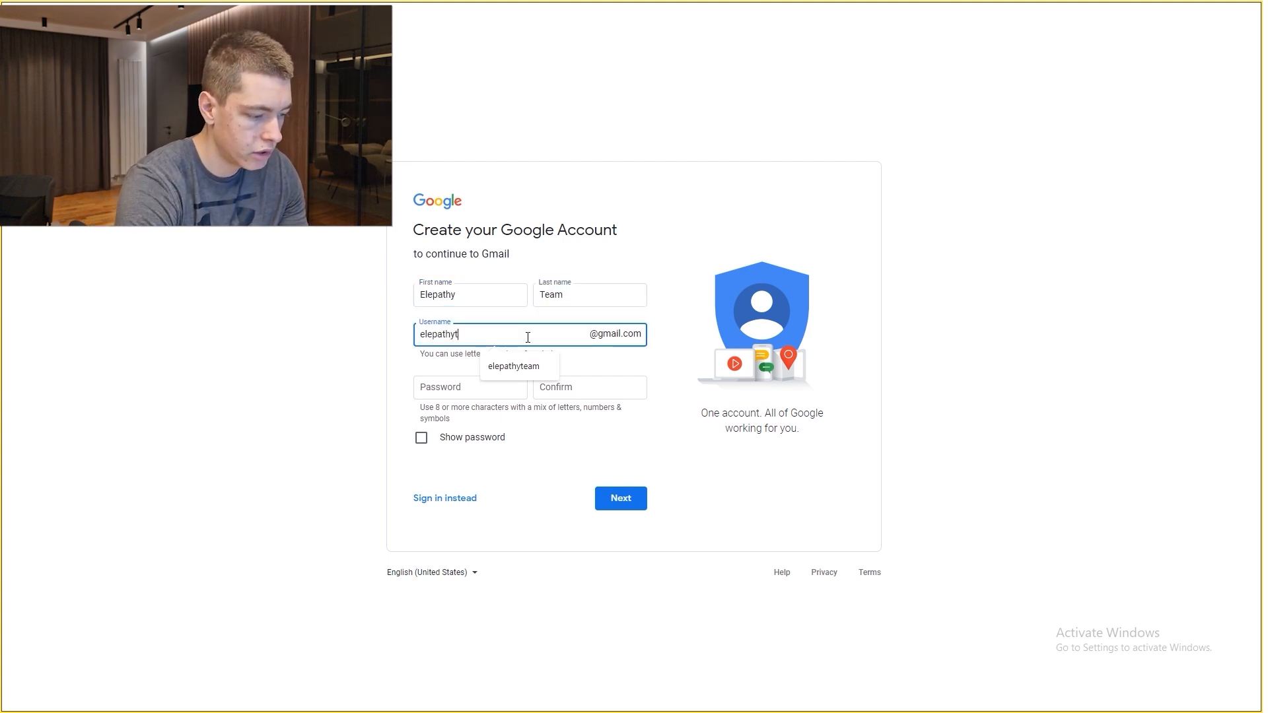
left_click(343, 285)
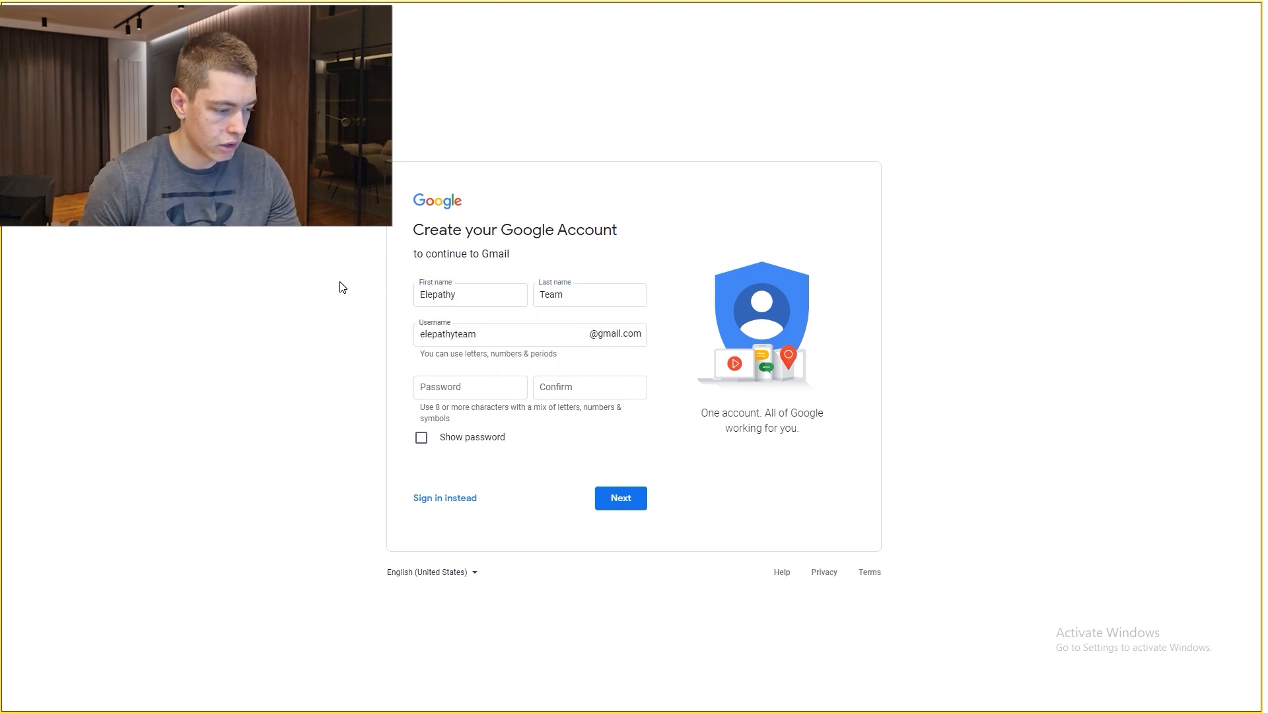
left_click(445, 389)
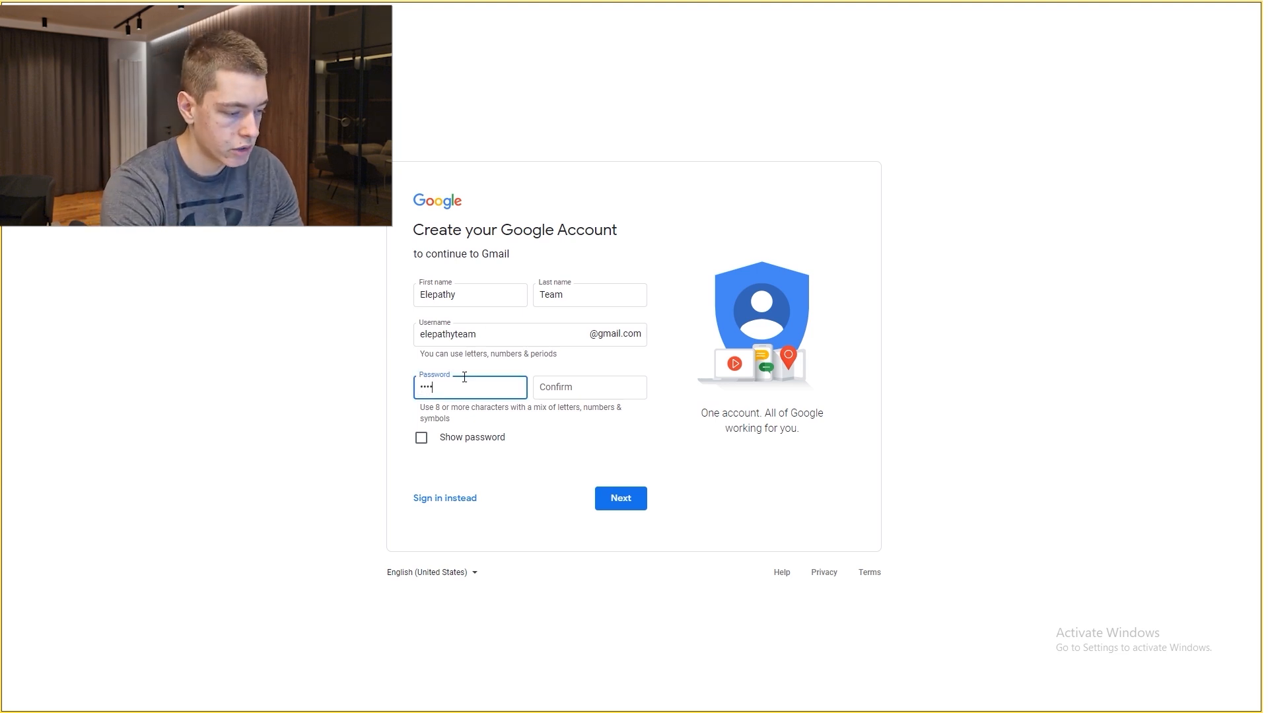
left_click(549, 386)
type("•••••••••")
left_click(642, 500)
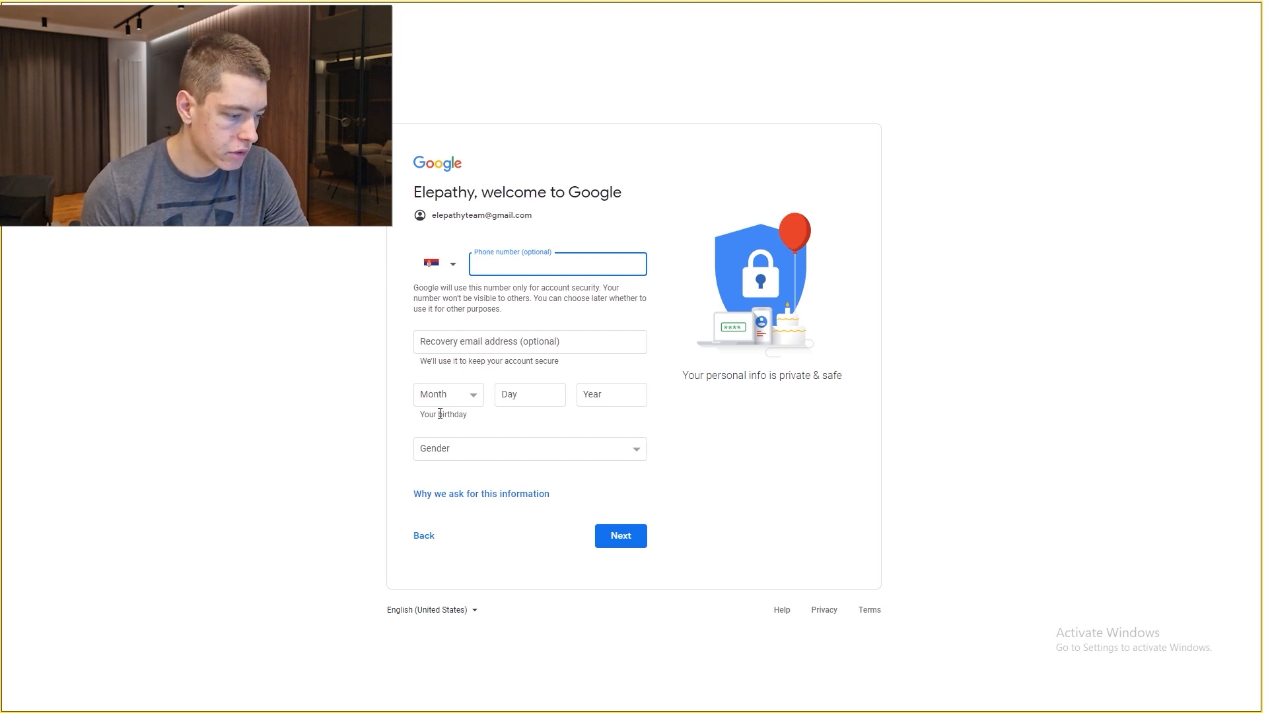
left_click(475, 446)
left_click(456, 488)
left_click(448, 395)
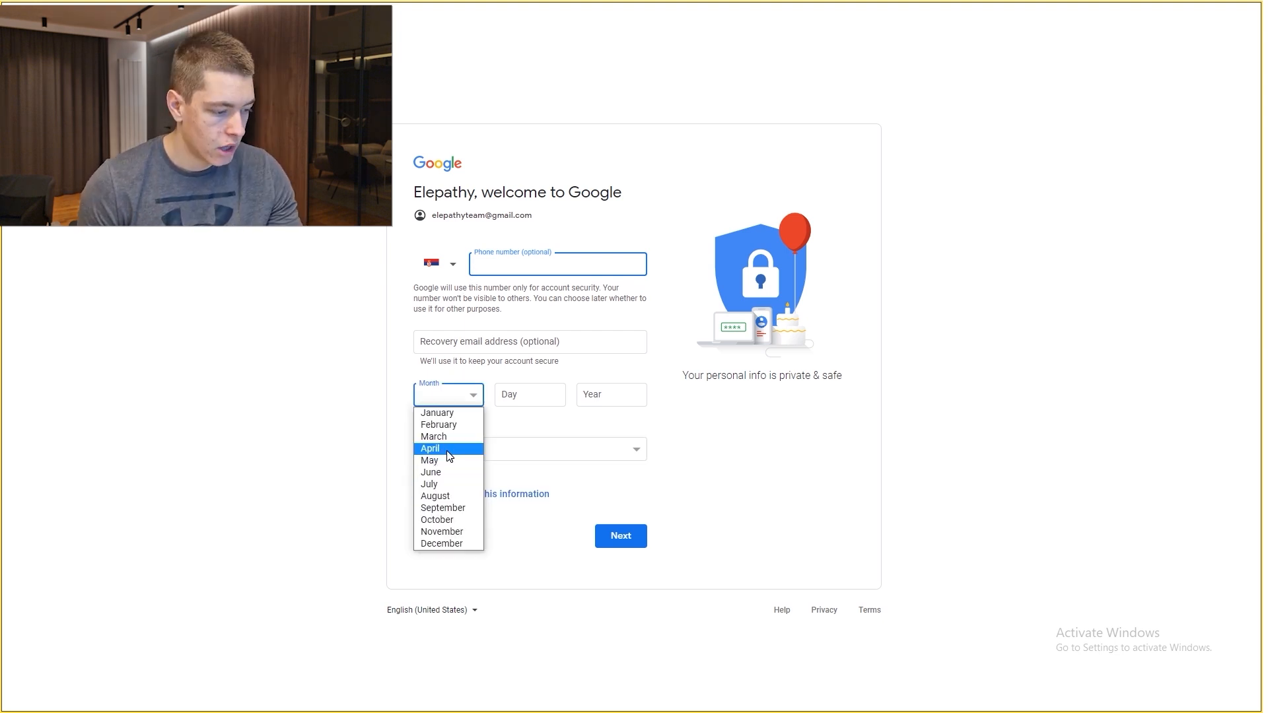
left_click(443, 447)
left_click(512, 389)
type("14")
left_click(605, 404)
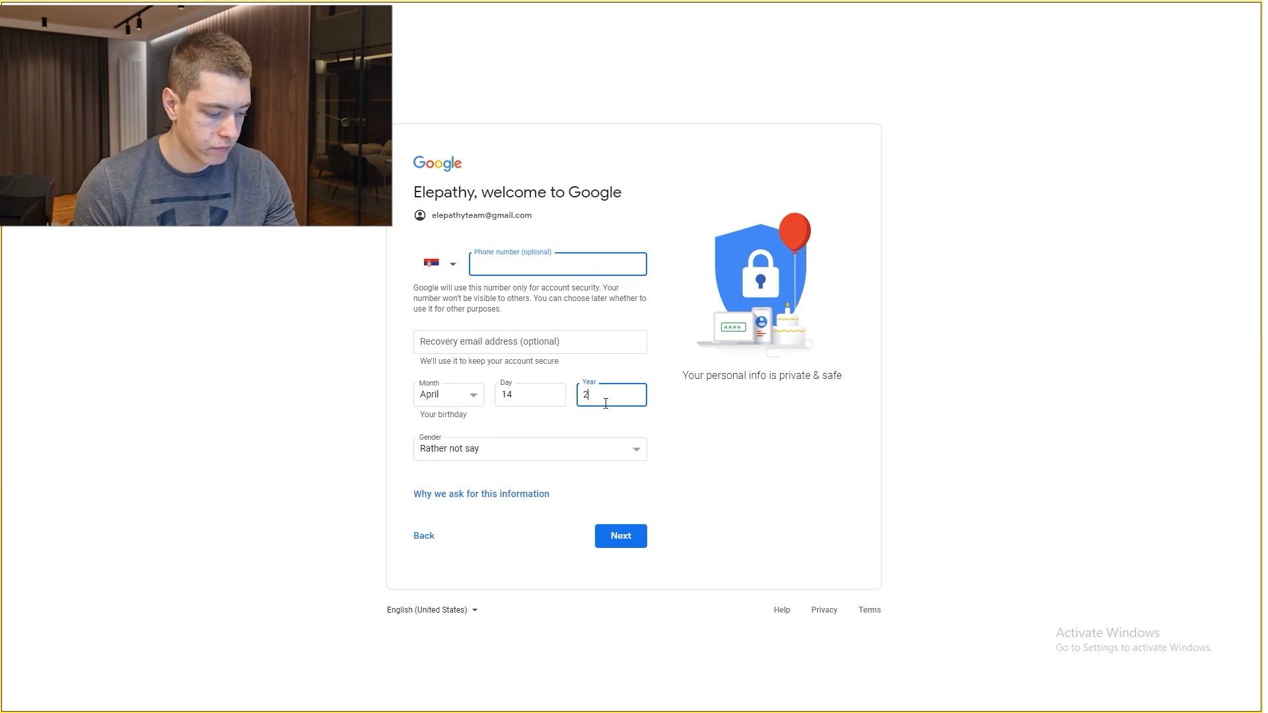
type("1999")
left_click(624, 533)
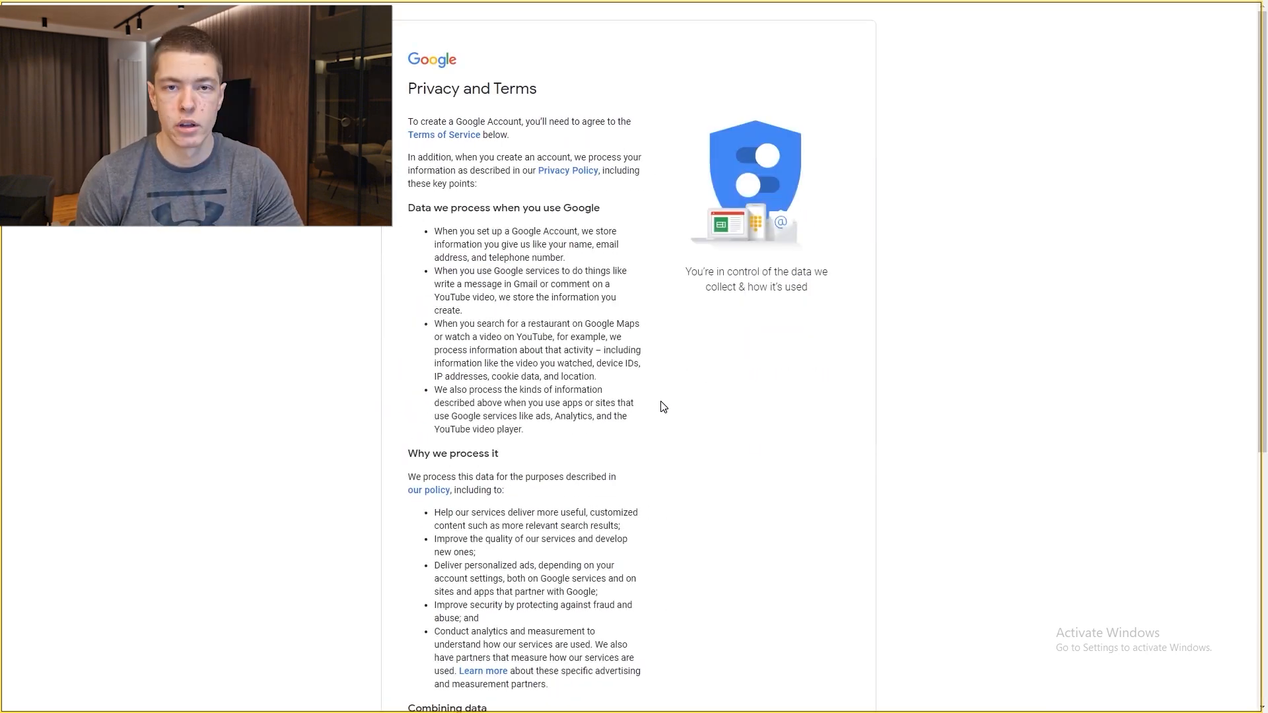
scroll(664, 408, "down", 7)
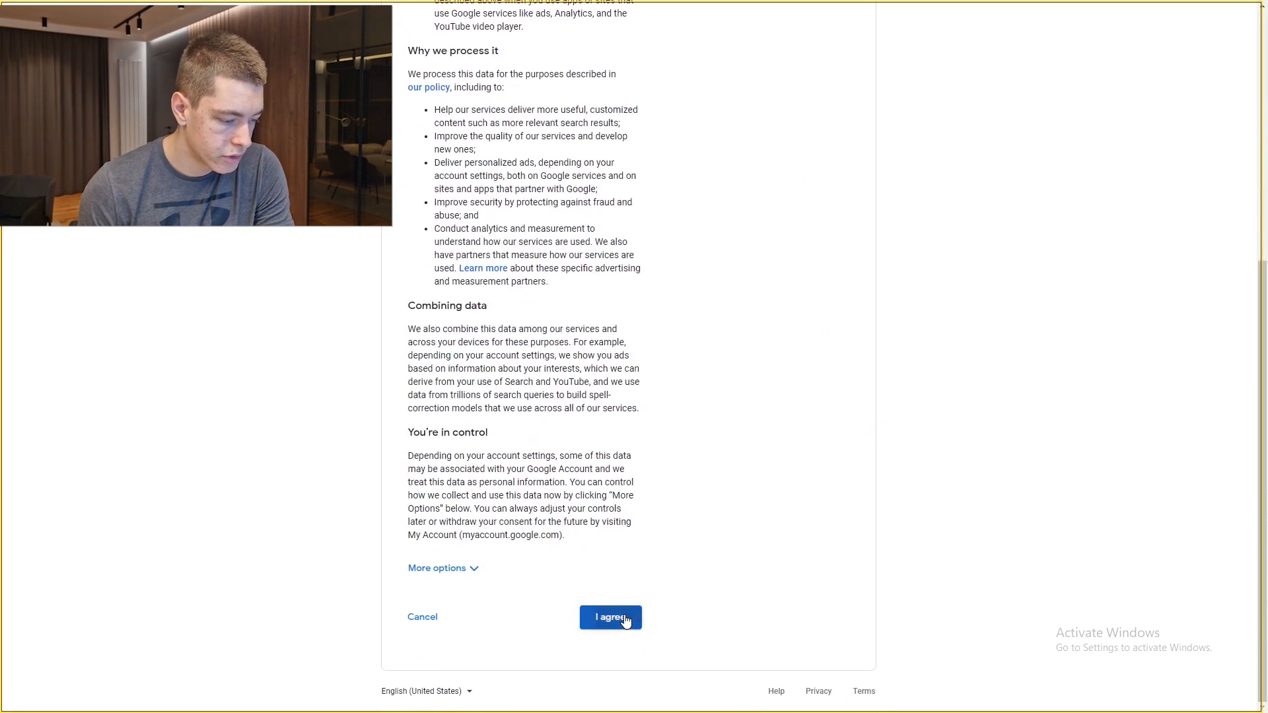
left_click(625, 619)
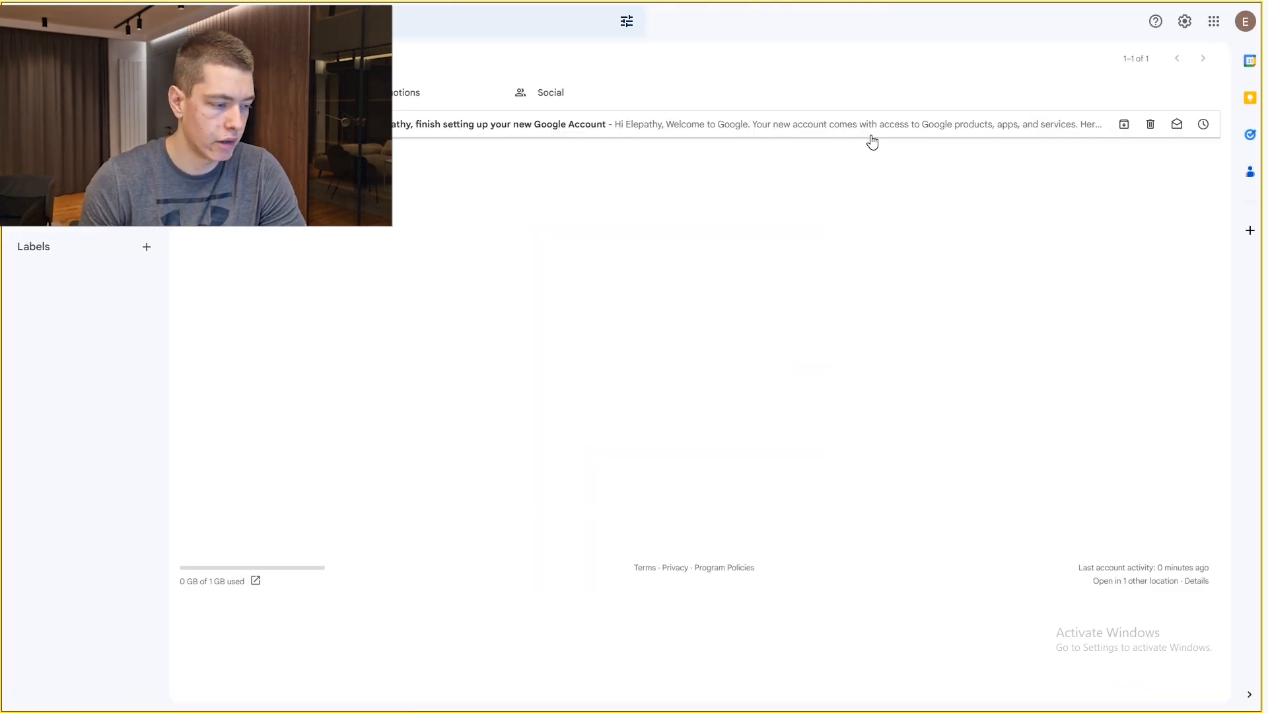
Step: Copy the new Gmail address into Shopify's signup email field and start the free trial
left_click(1245, 21)
left_click_drag(1197, 139, 1084, 138)
key("ctrl+c")
left_click(917, 36)
key("ctrl+Tab")
key("ctrl+Tab")
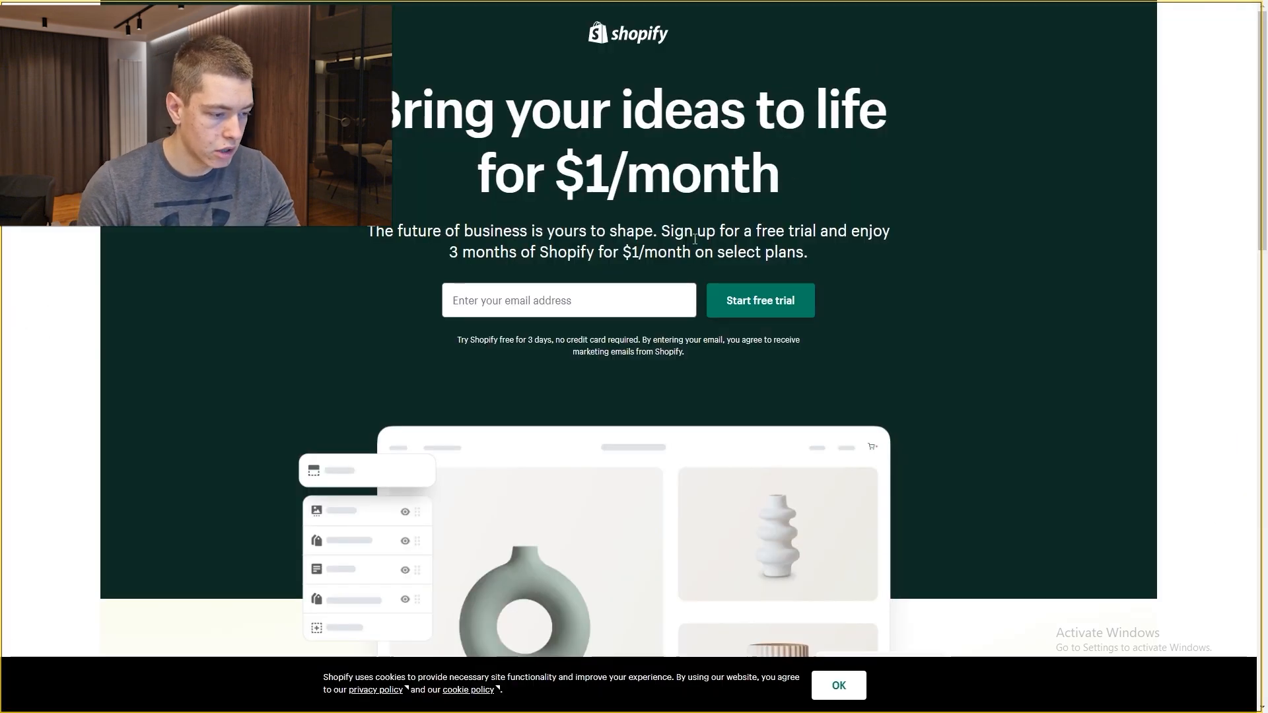
left_click(601, 294)
key("ctrl+v")
left_click(956, 165)
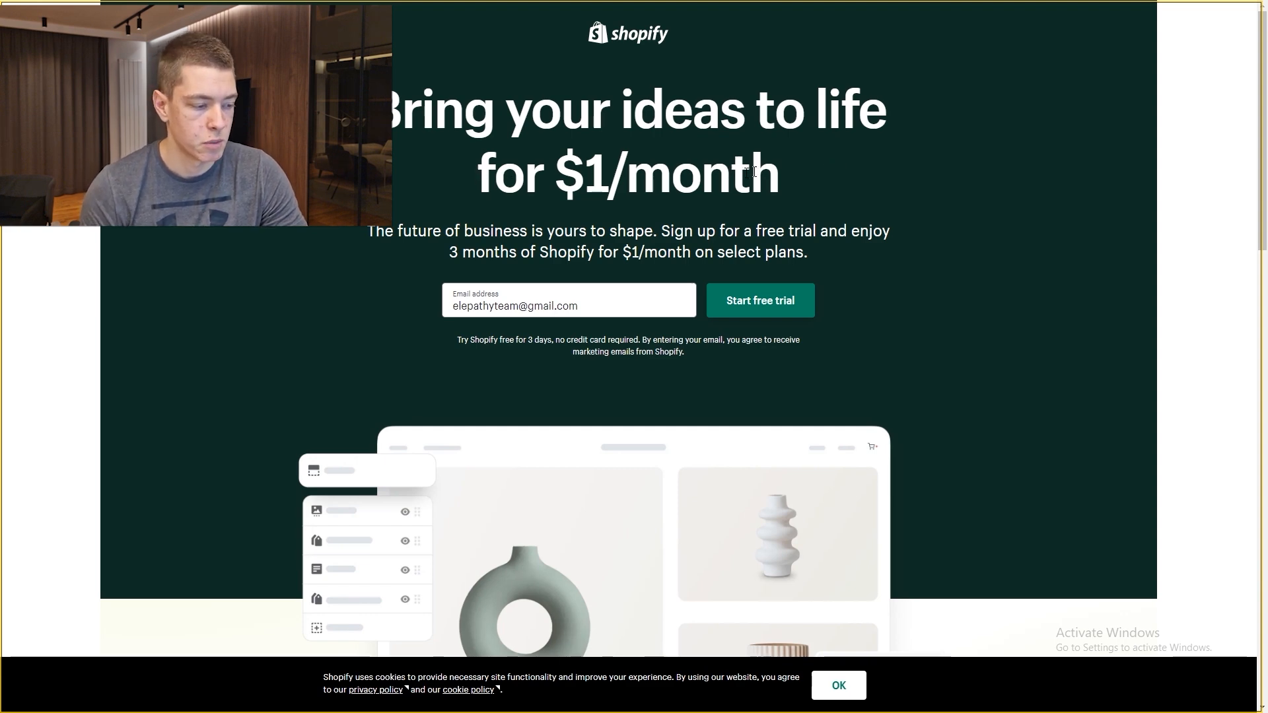
left_click(608, 218)
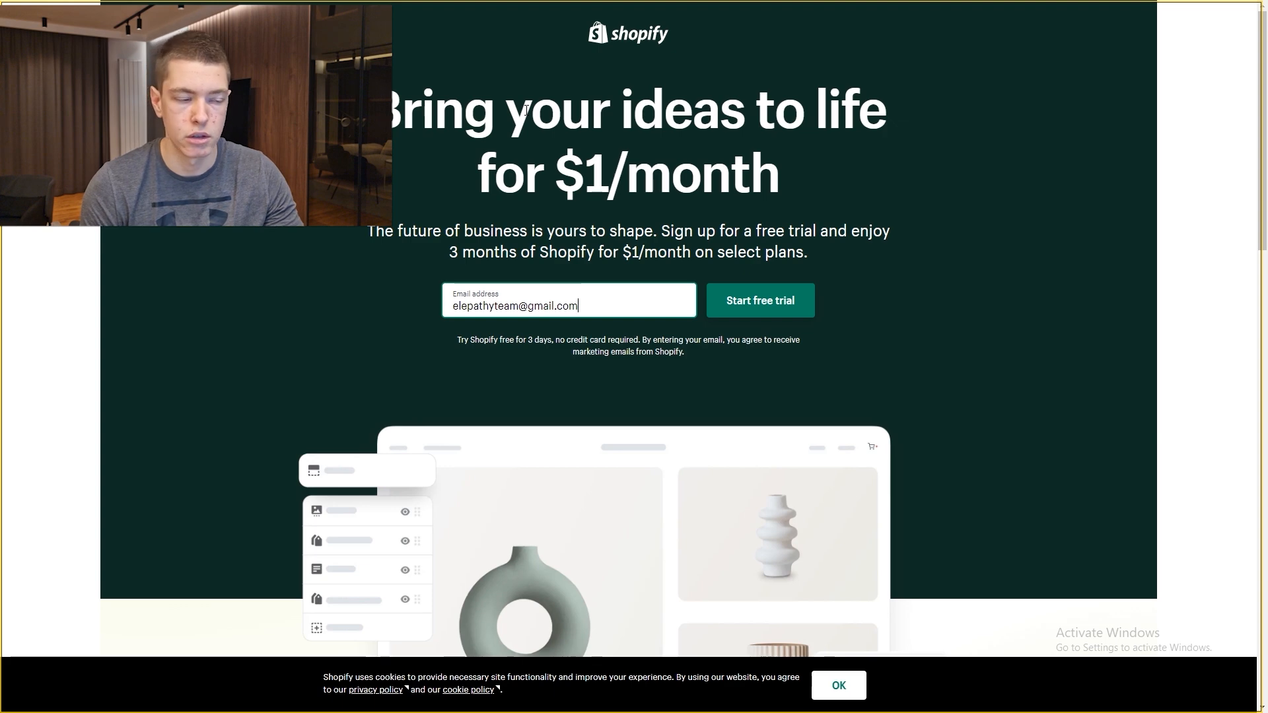
left_click(783, 304)
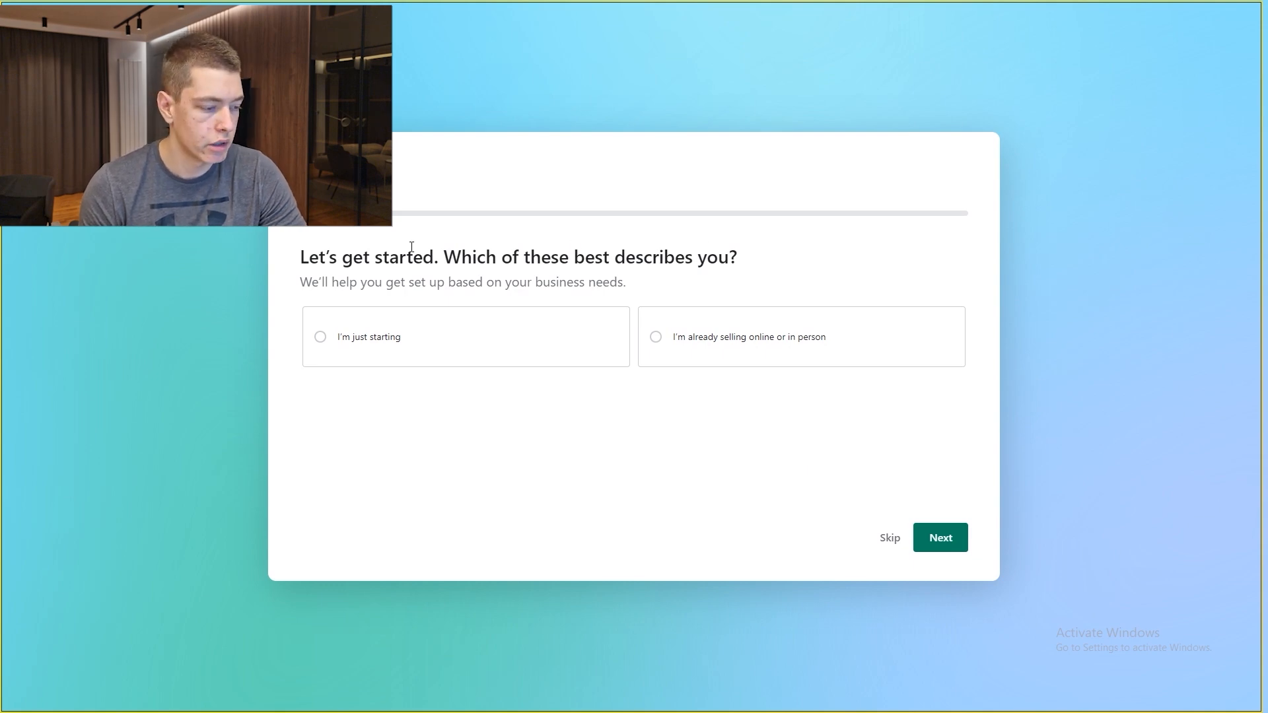
Step: Skip the three intro questions, name the store Elepathy, and keep Serbia as its location
left_click(890, 543)
left_click(886, 537)
left_click(886, 538)
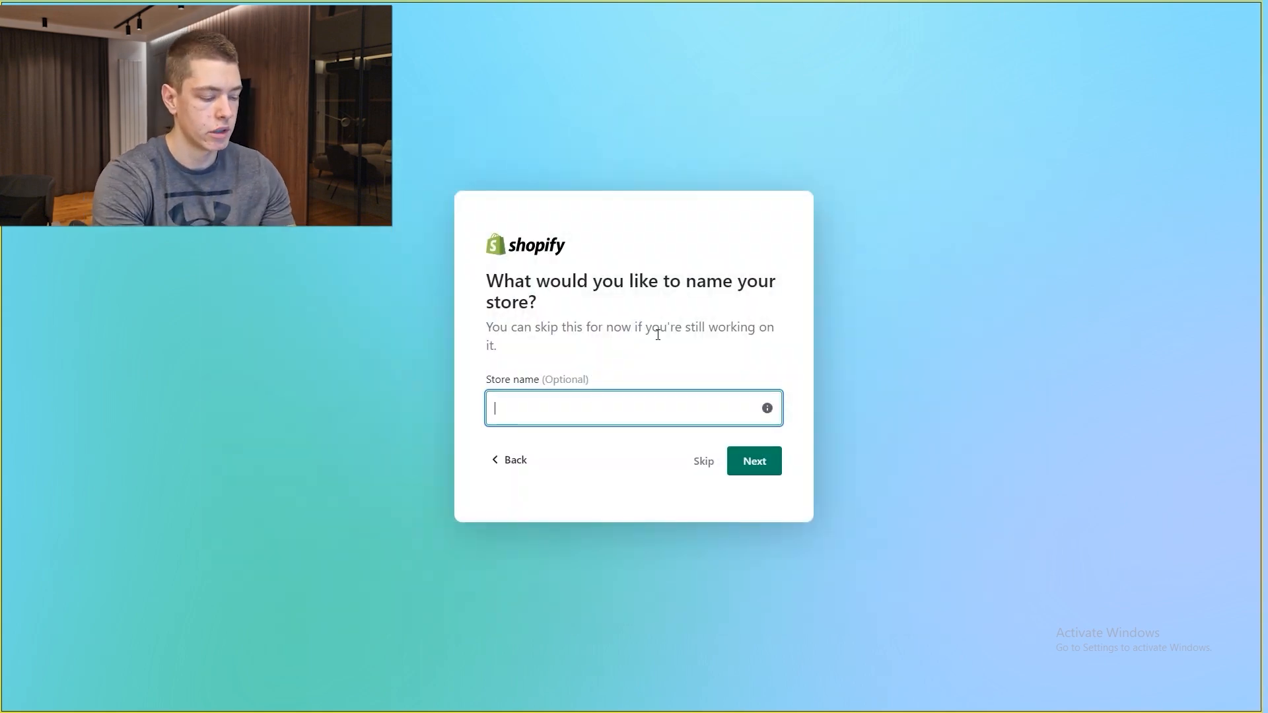
type("Elepat")
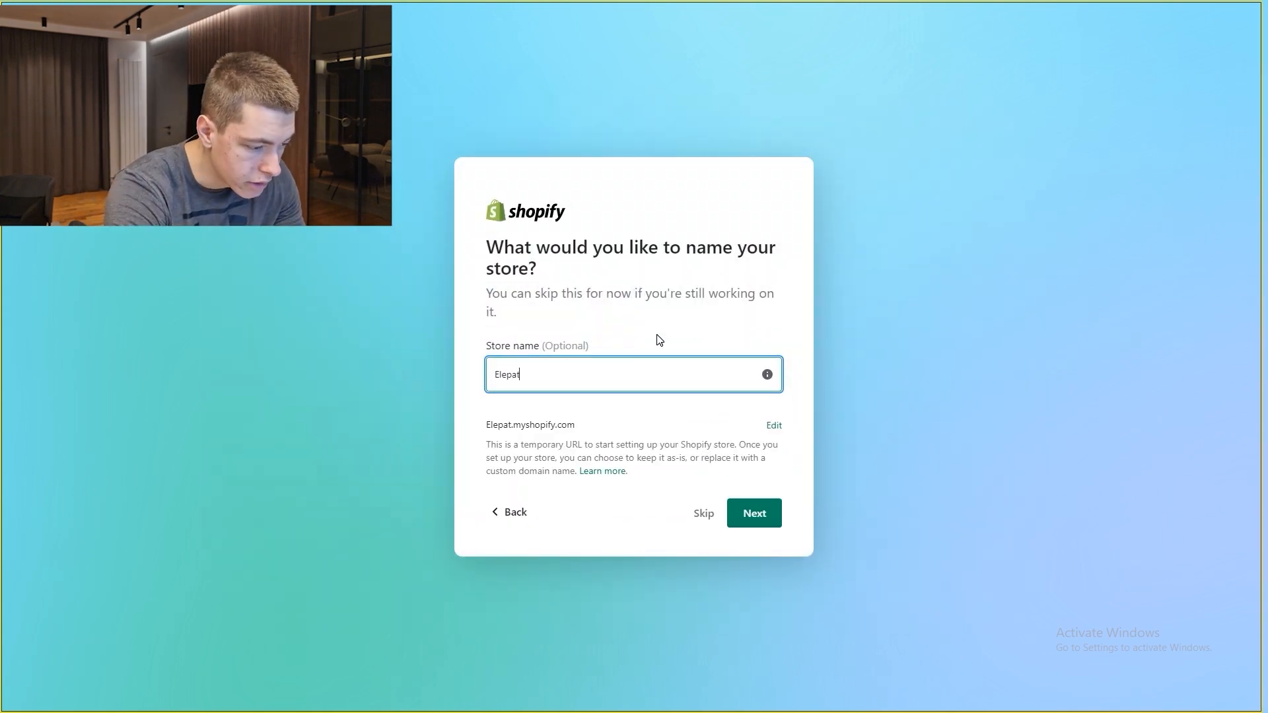
type("hy")
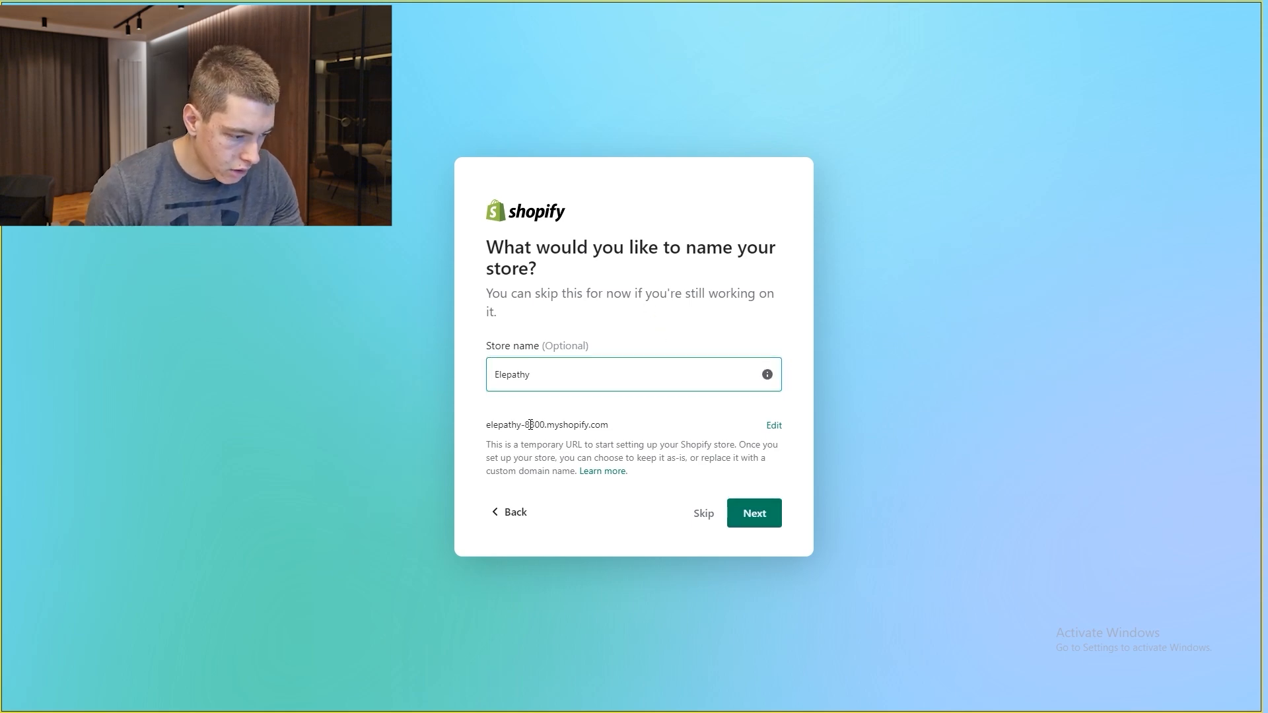
left_click(758, 519)
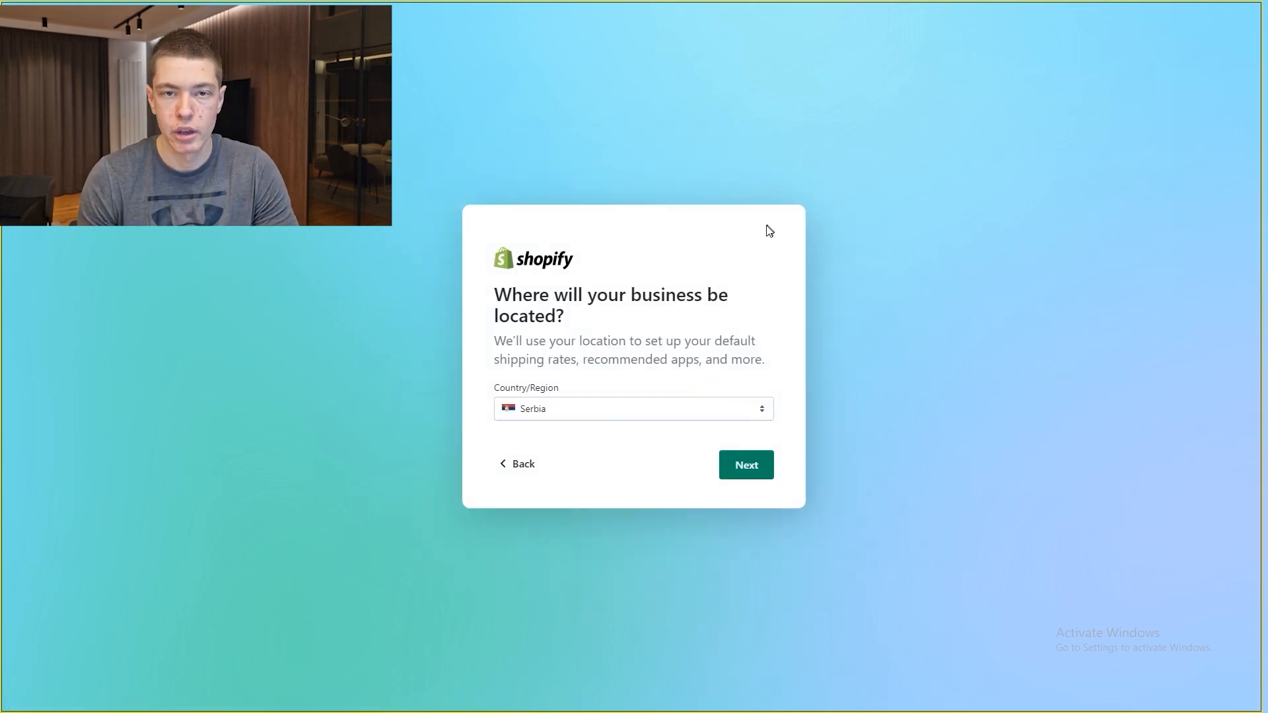
left_click_drag(513, 294, 651, 294)
left_click(621, 330)
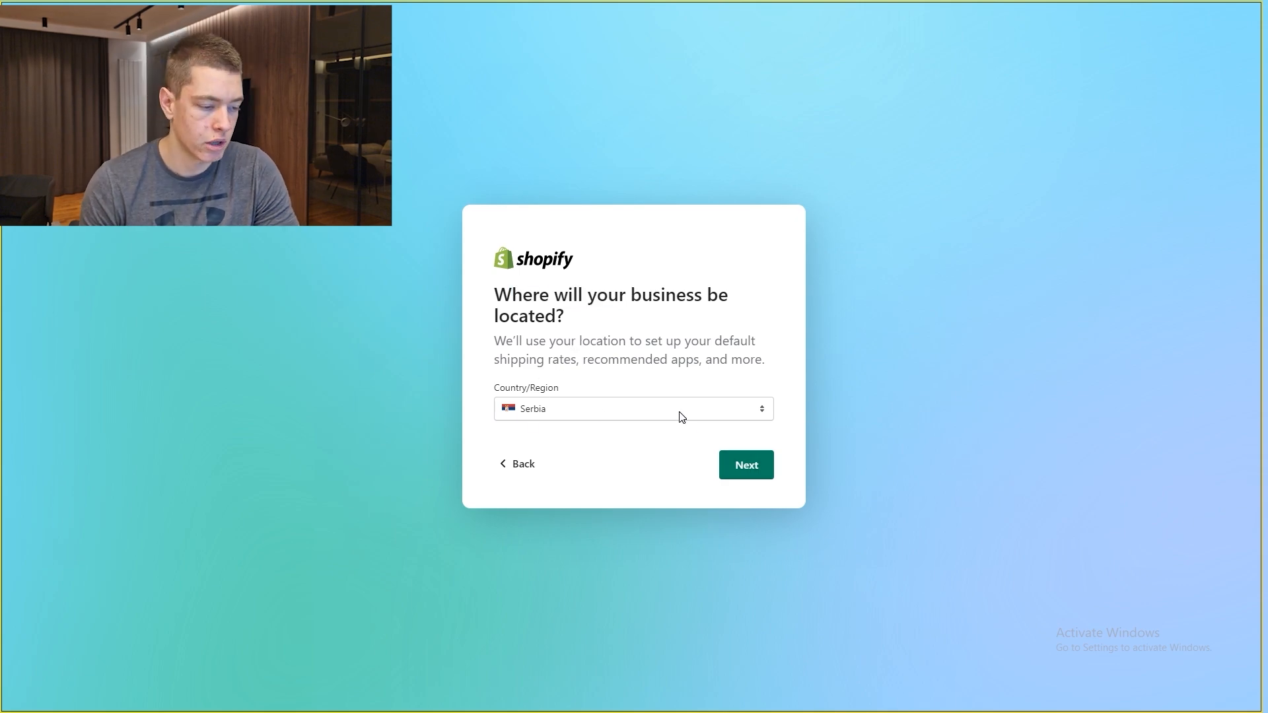
left_click(755, 464)
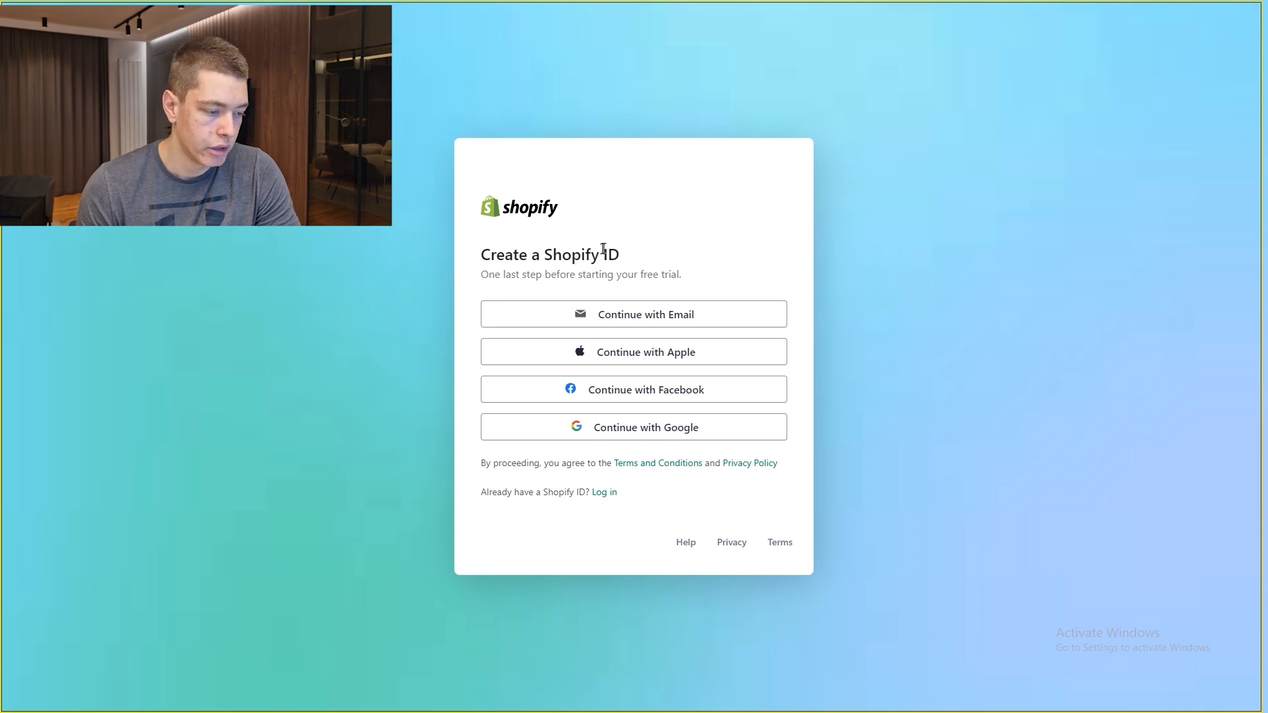
Step: Create the Shopify ID with email and a password, saving the password in the browser
left_click(660, 316)
left_click(578, 263)
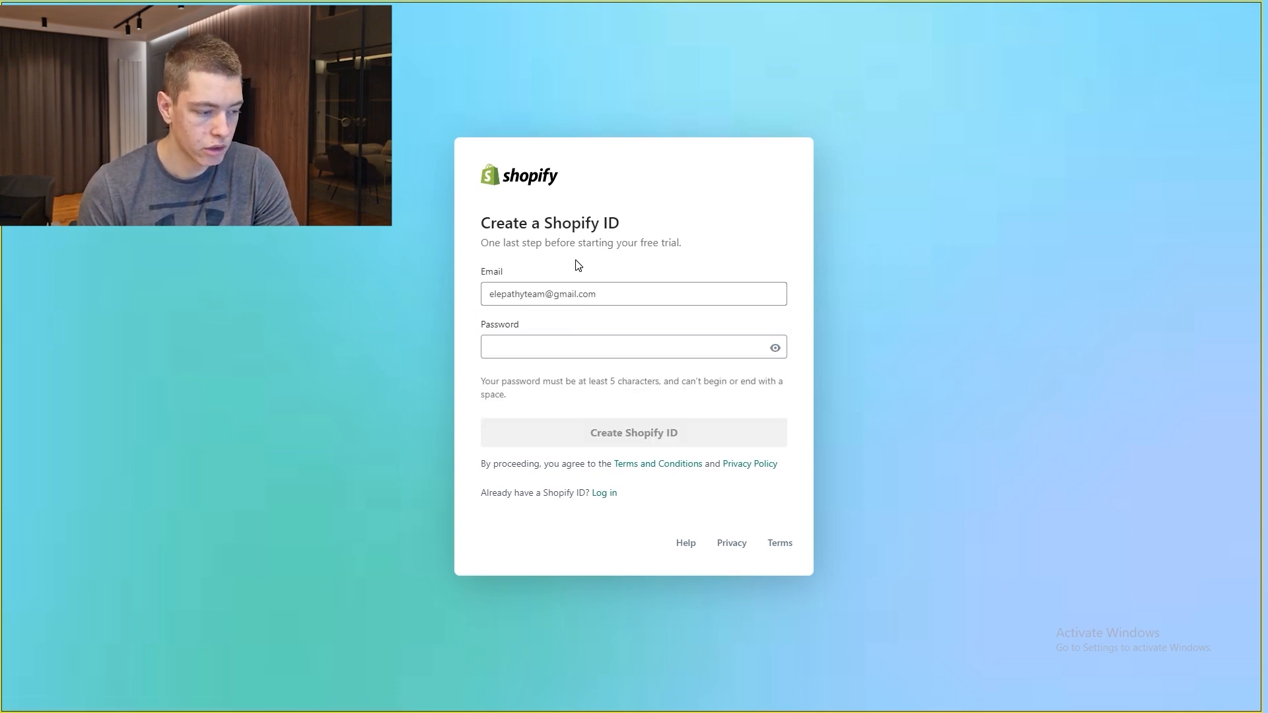
left_click(558, 344)
type("•••••••••")
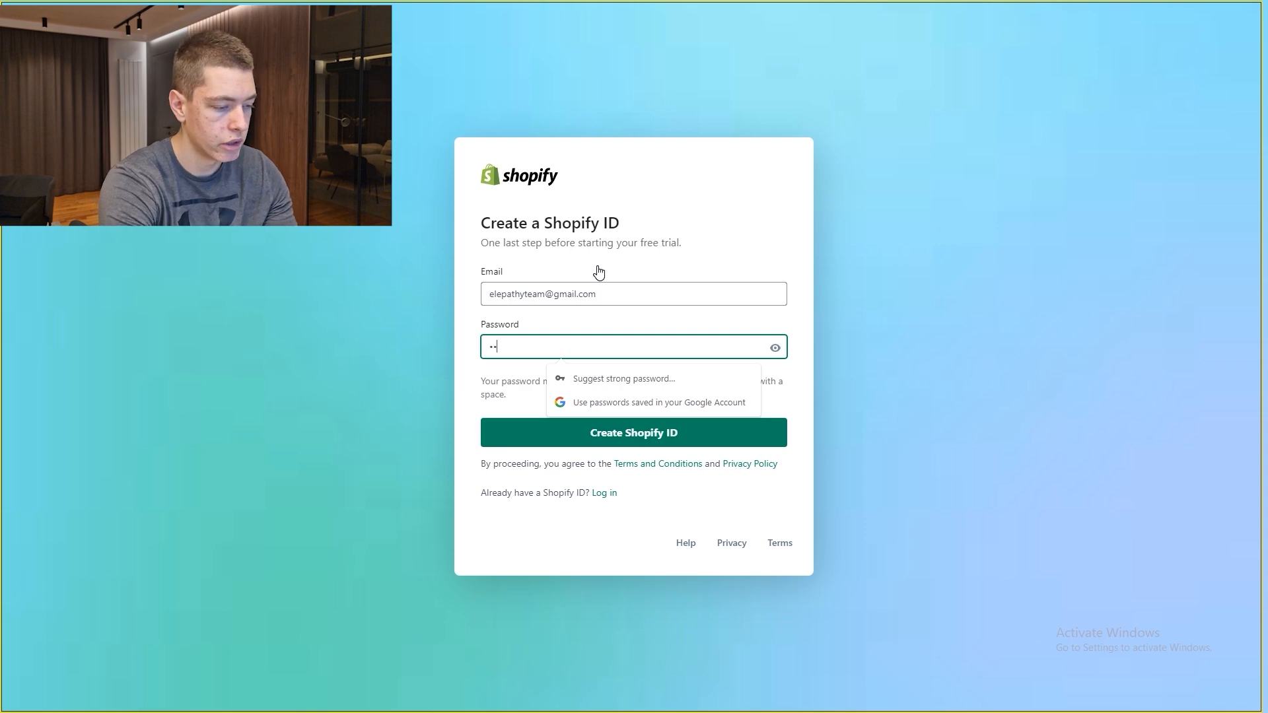
left_click(711, 441)
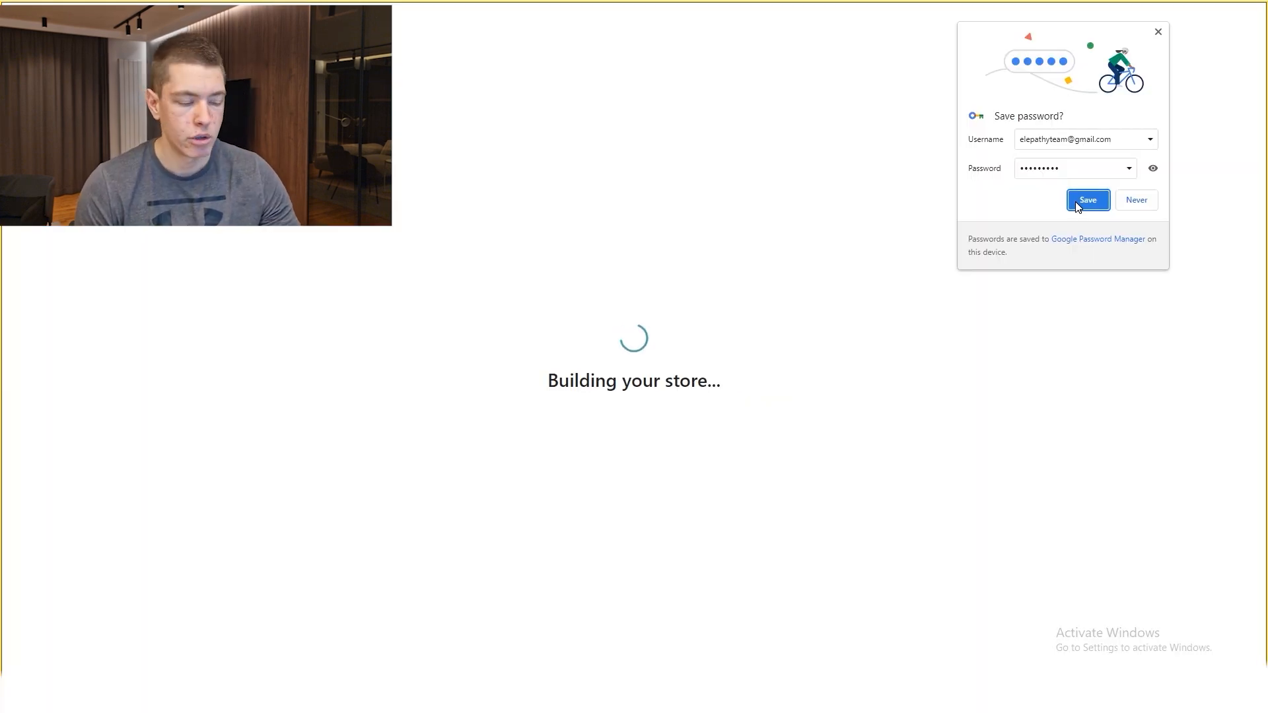
left_click(1087, 199)
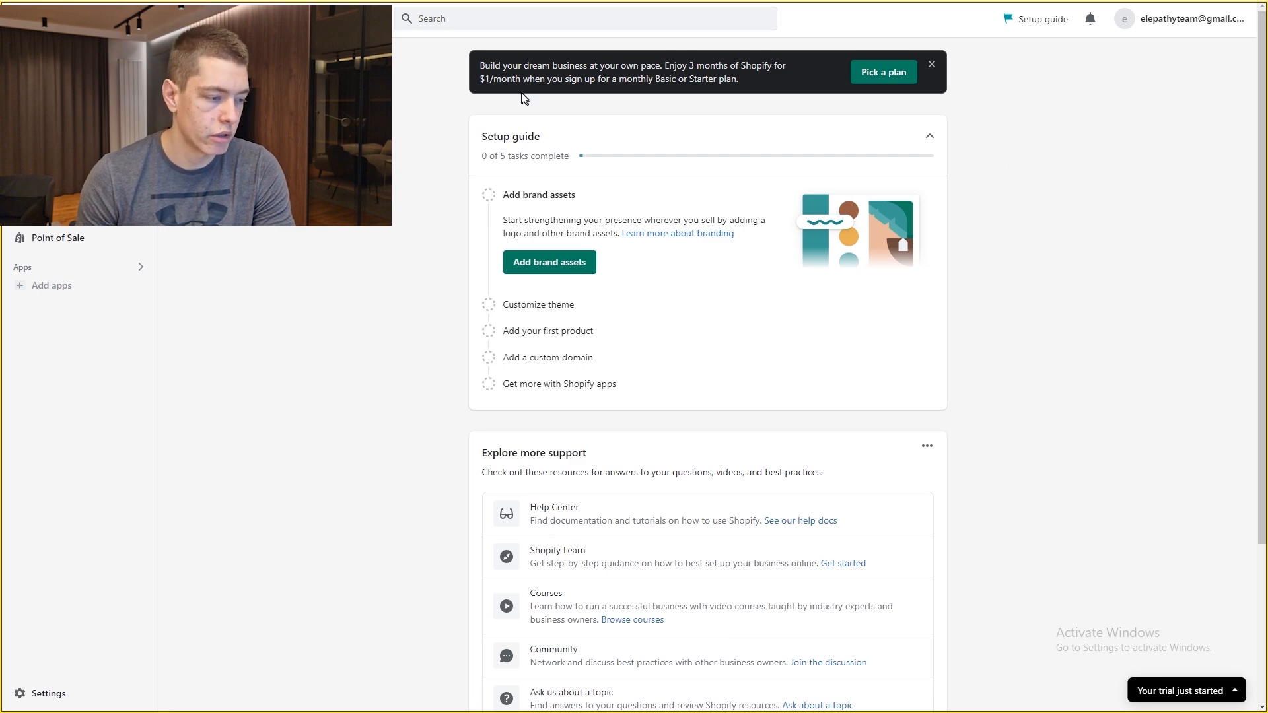
Step: Choose the Basic Shopify plan with its $1 introductory price
left_click(880, 74)
scroll(576, 194, "down", 1)
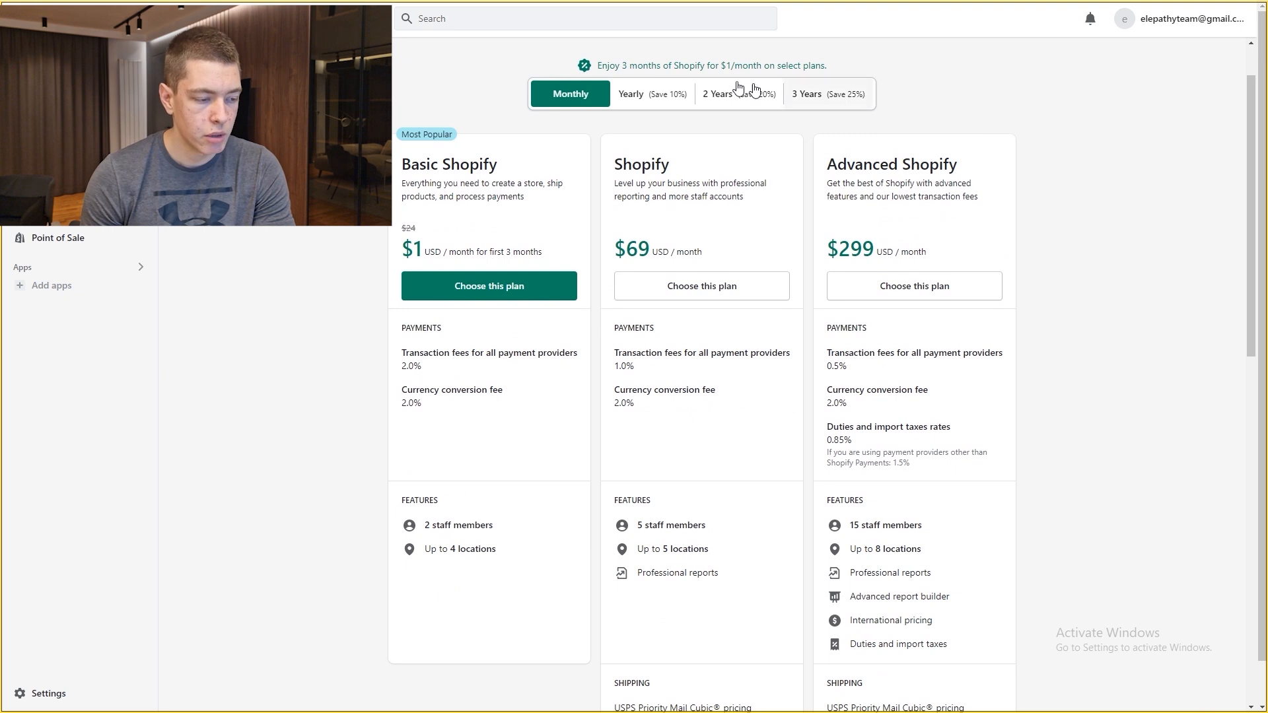
scroll(519, 264, "down", 1)
scroll(518, 264, "up", 1)
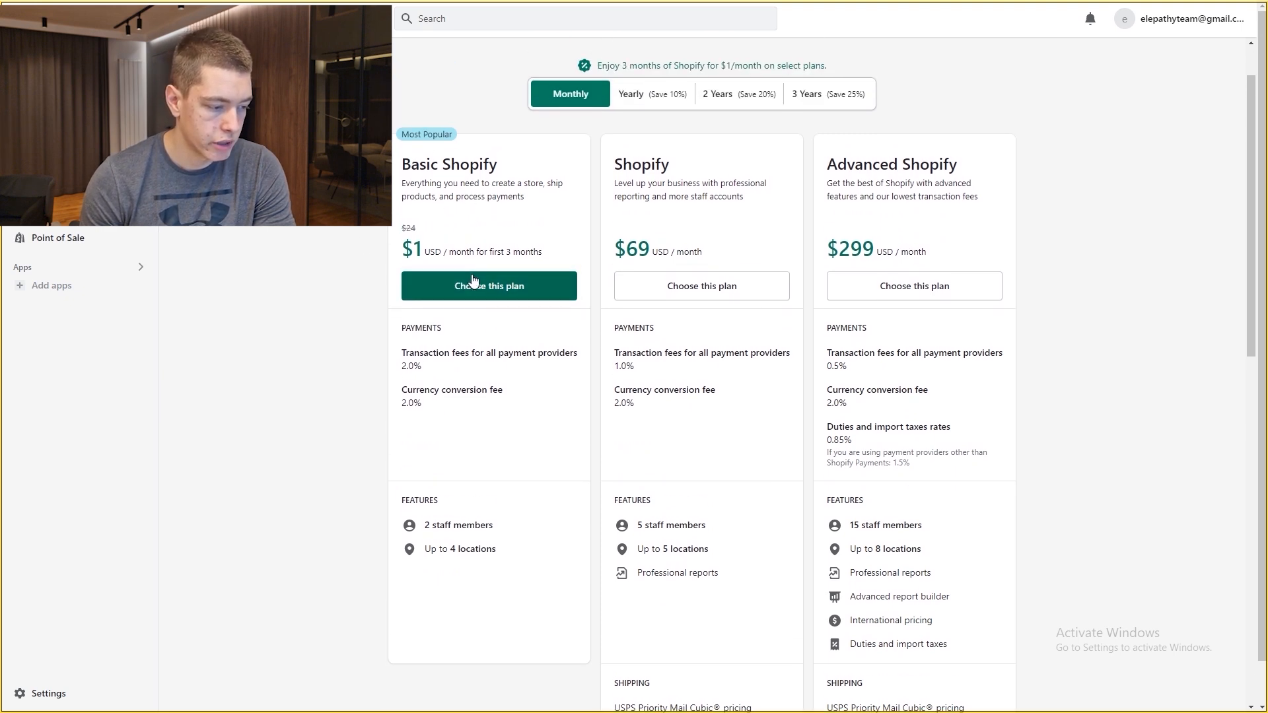
scroll(493, 286, "down", 1)
double_click(405, 184)
left_click(404, 183)
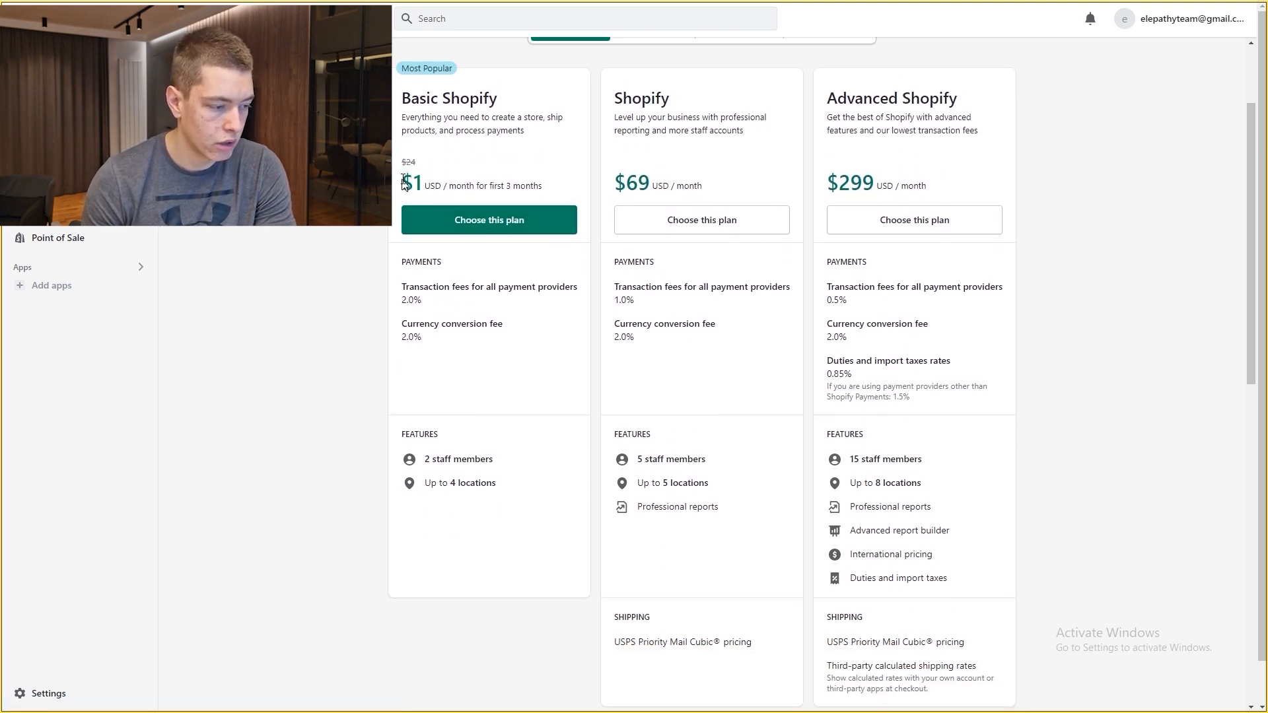
left_click(512, 225)
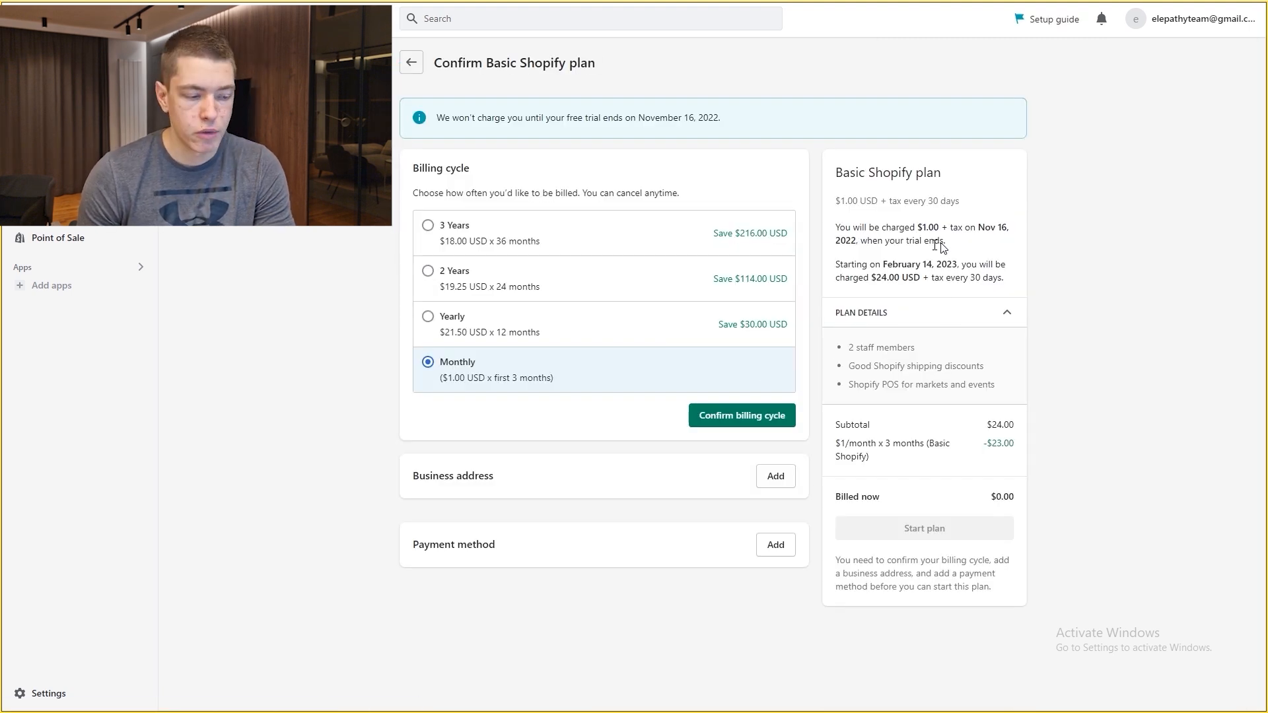
Step: Confirm the Monthly billing cycle and review the $1/month charge summary
left_click(754, 416)
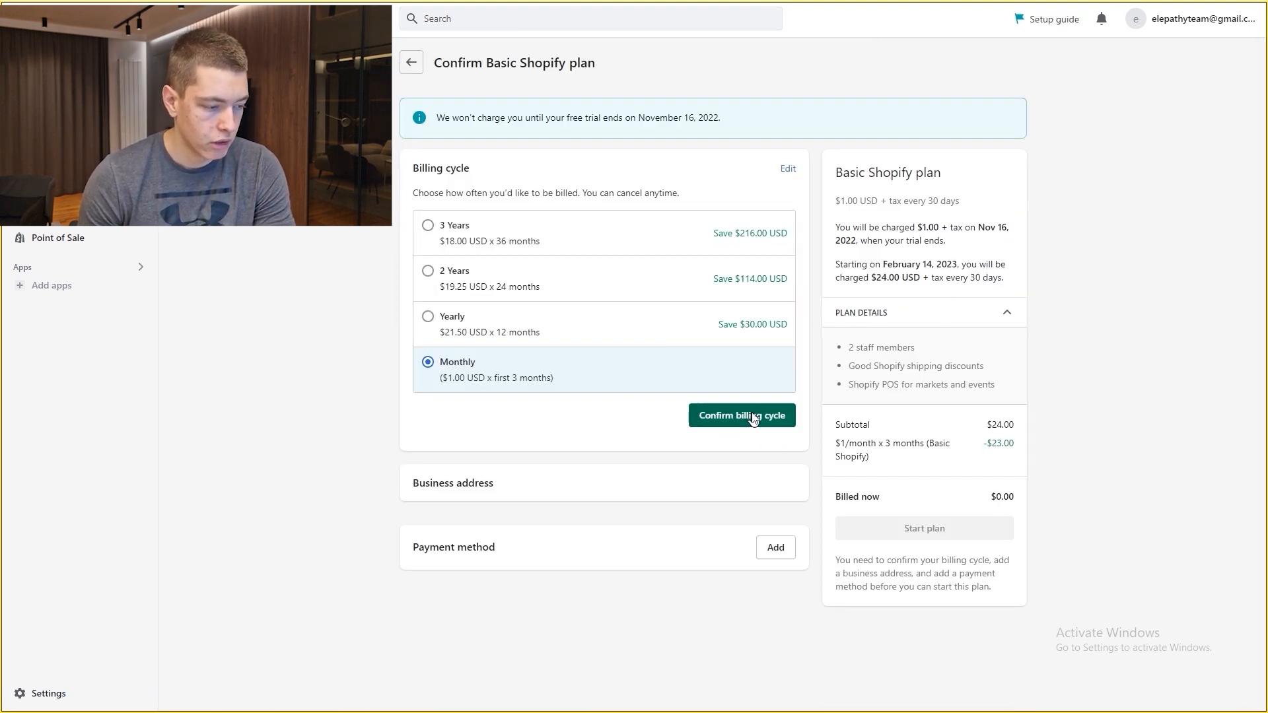
scroll(575, 265, "down", 1)
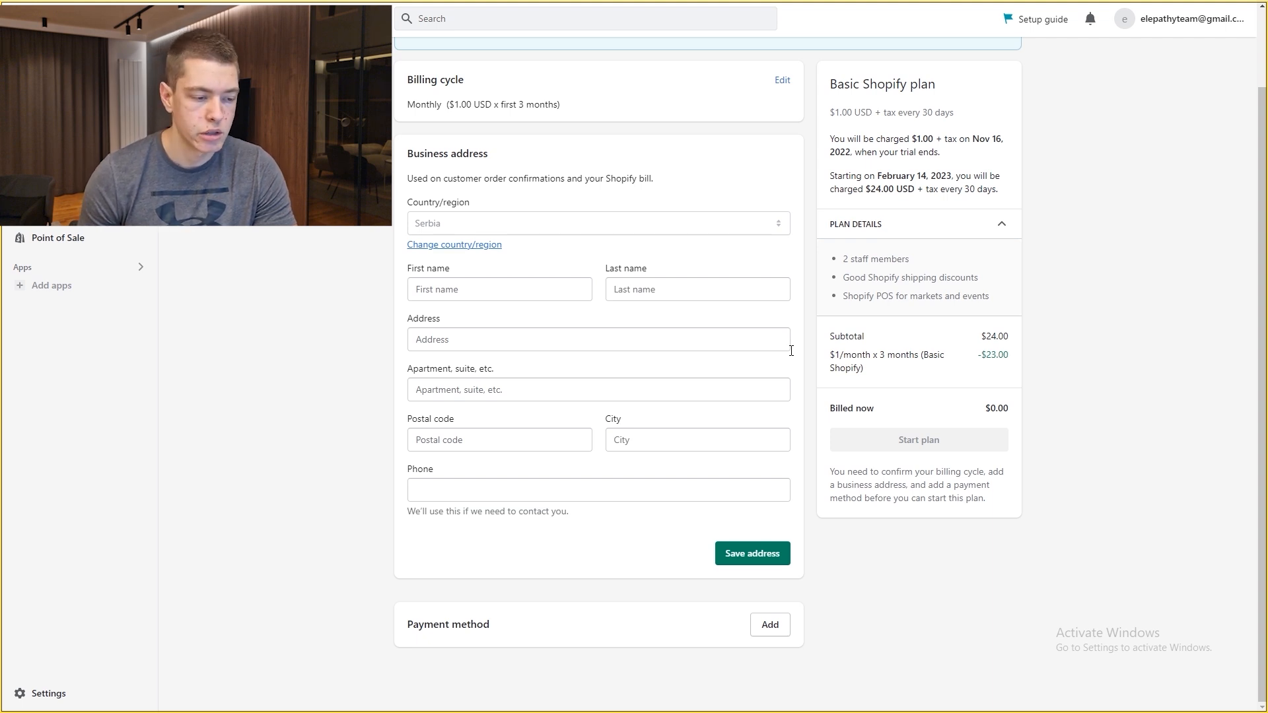
scroll(836, 156, "up", 1)
left_click_drag(833, 155, 1006, 276)
left_click(1037, 207)
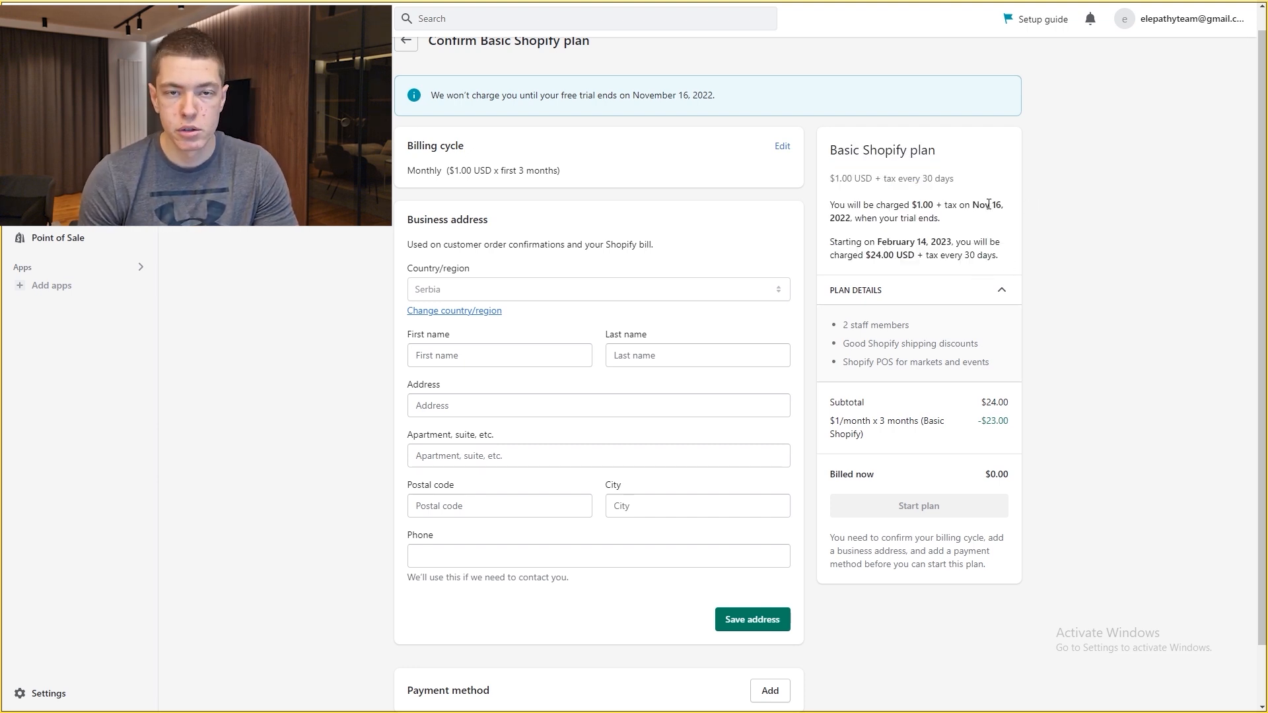
scroll(664, 335, "down", 1)
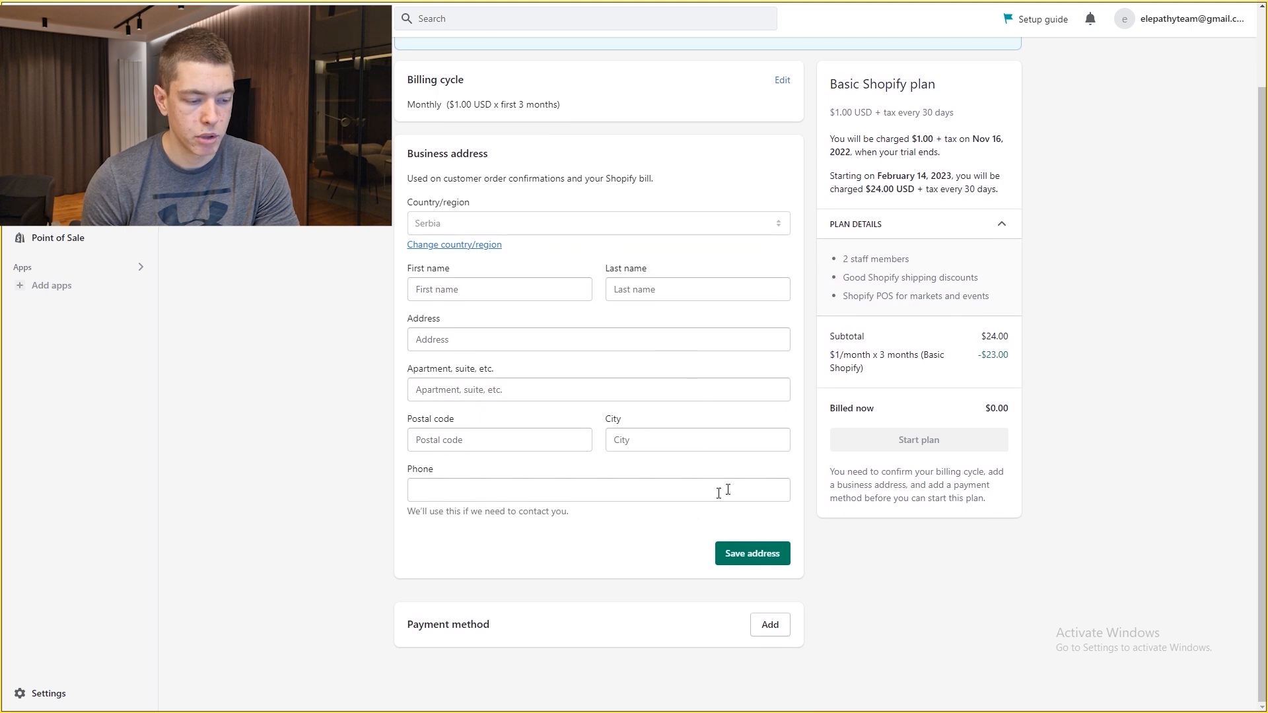
scroll(865, 446, "up", 1)
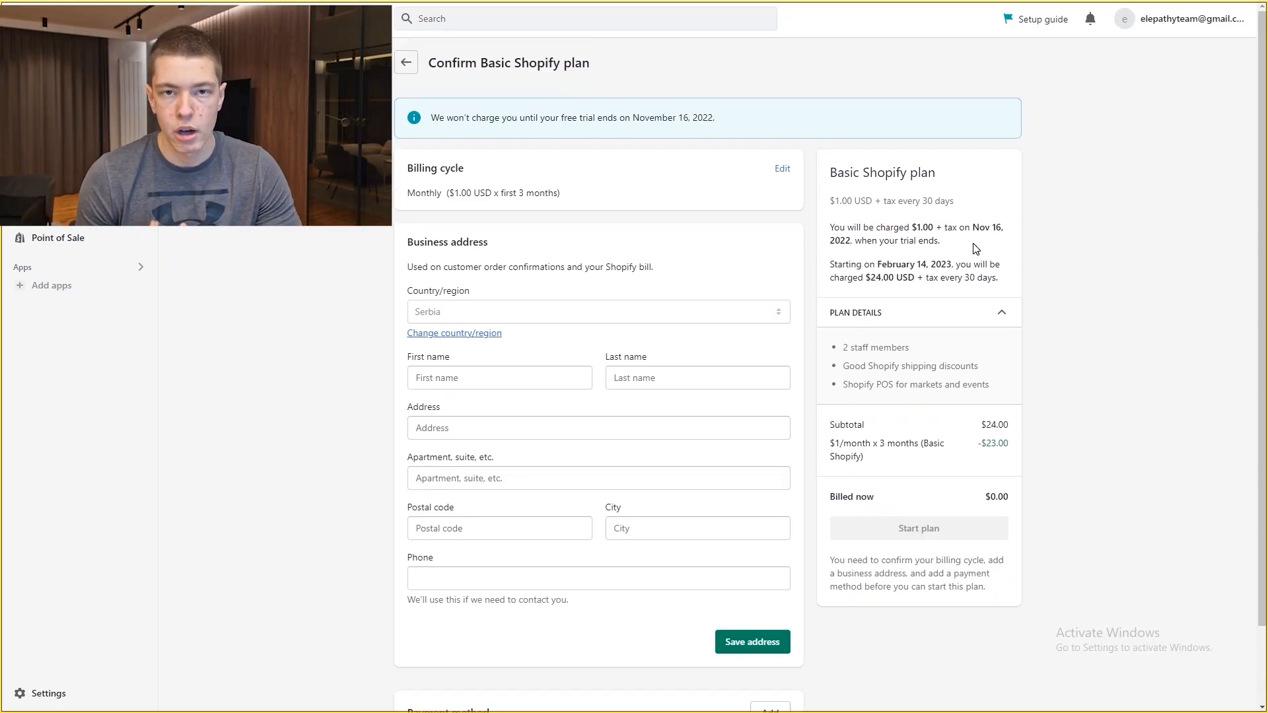
scroll(975, 248, "down", 1)
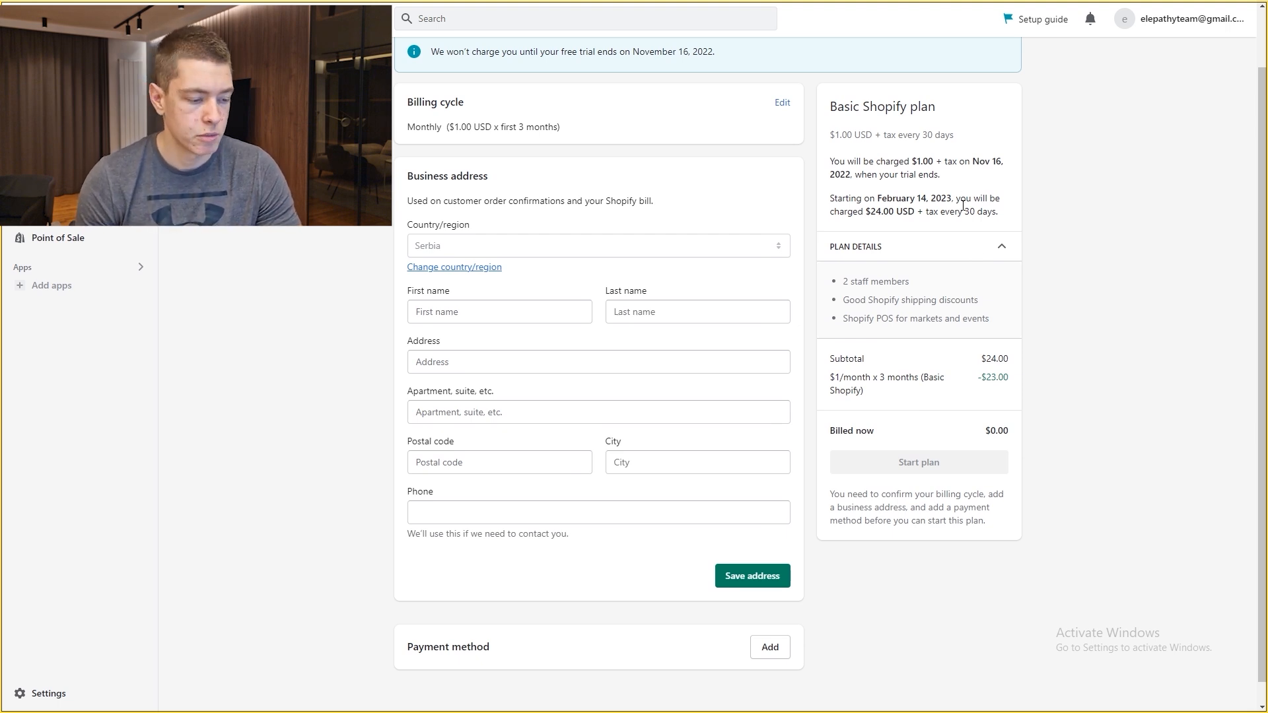
scroll(616, 262, "down", 1)
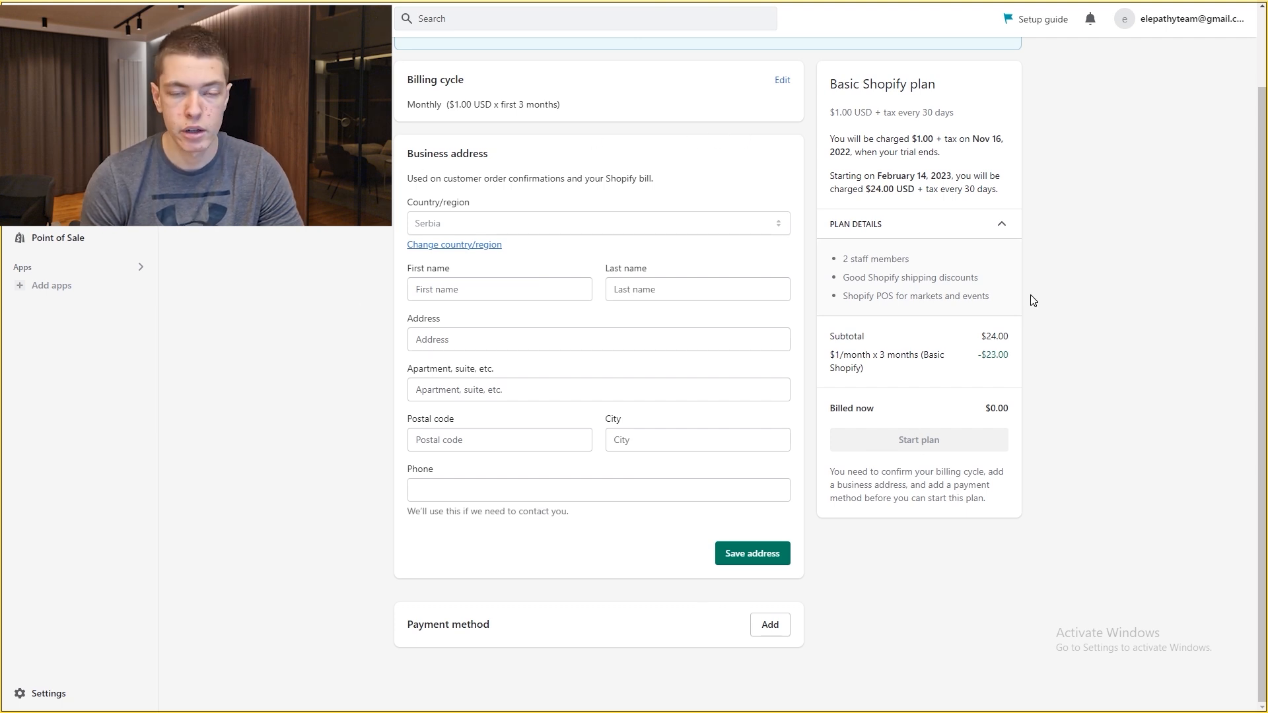
scroll(732, 338, "up", 3)
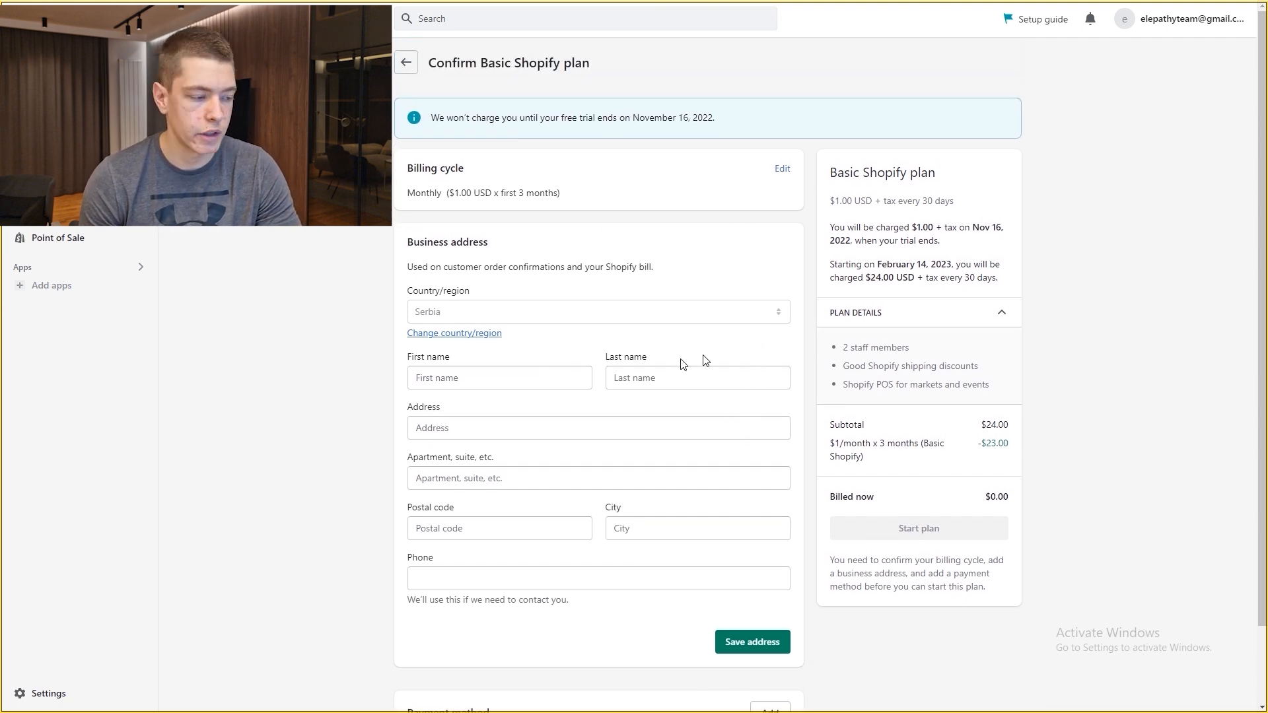
Step: Review the Password protection section in Online Store Preferences
left_click(58, 220)
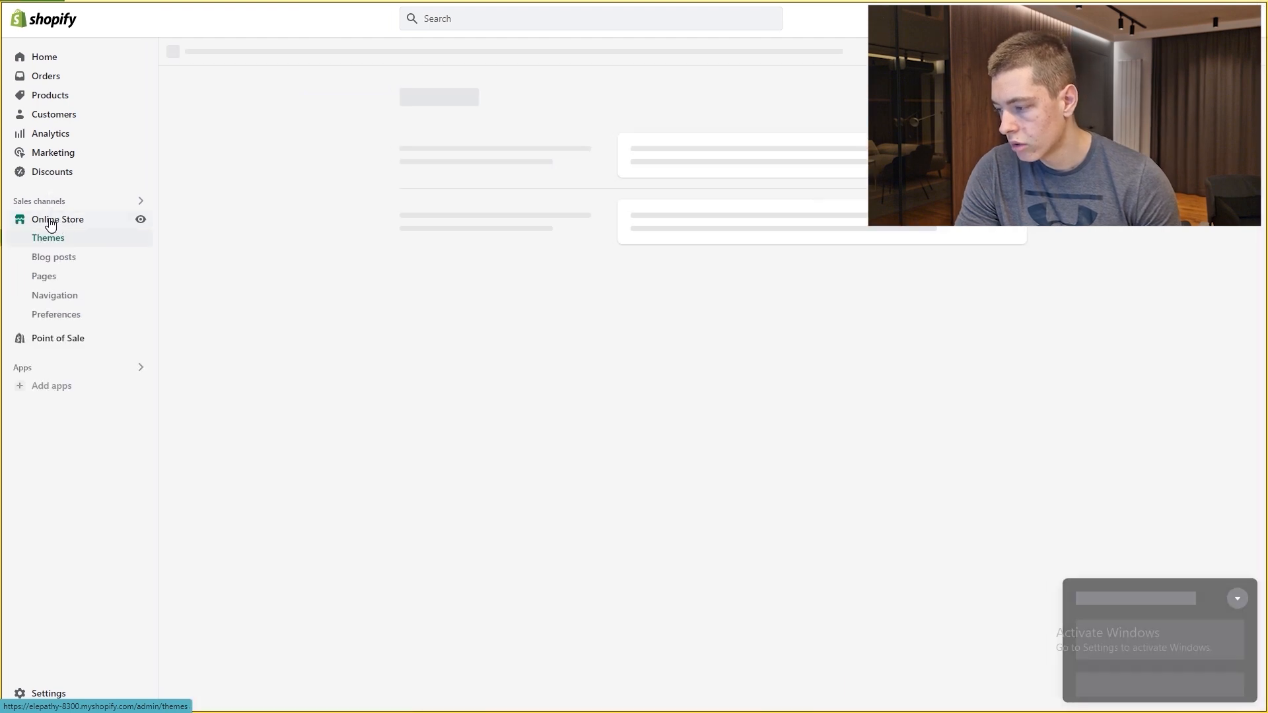
left_click(67, 315)
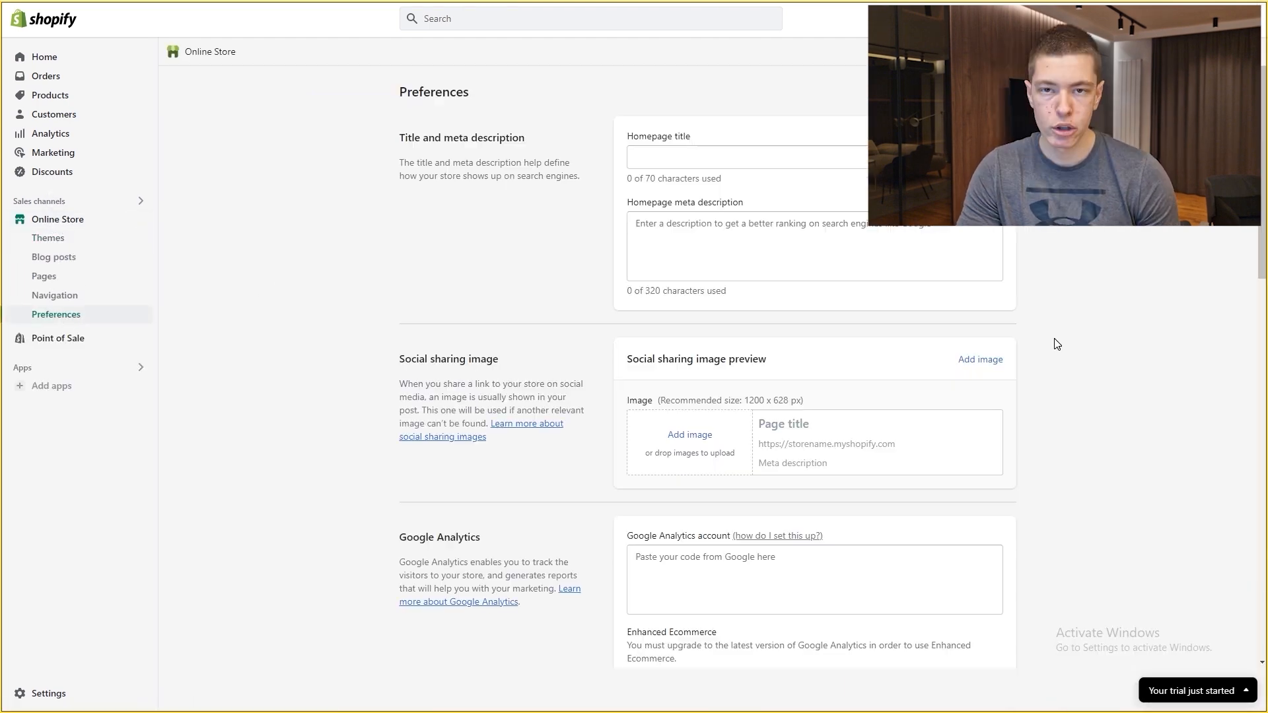
scroll(1057, 340, "down", 10)
scroll(1069, 335, "down", 3)
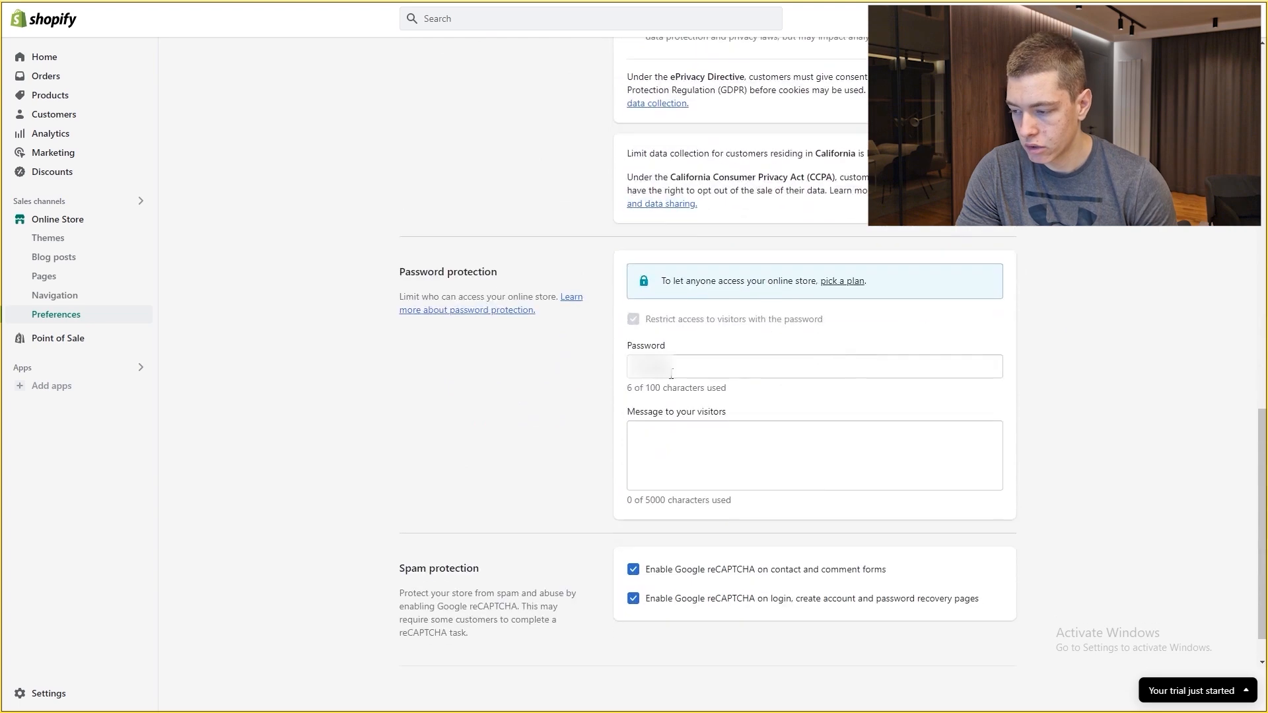
left_click_drag(400, 272, 492, 271)
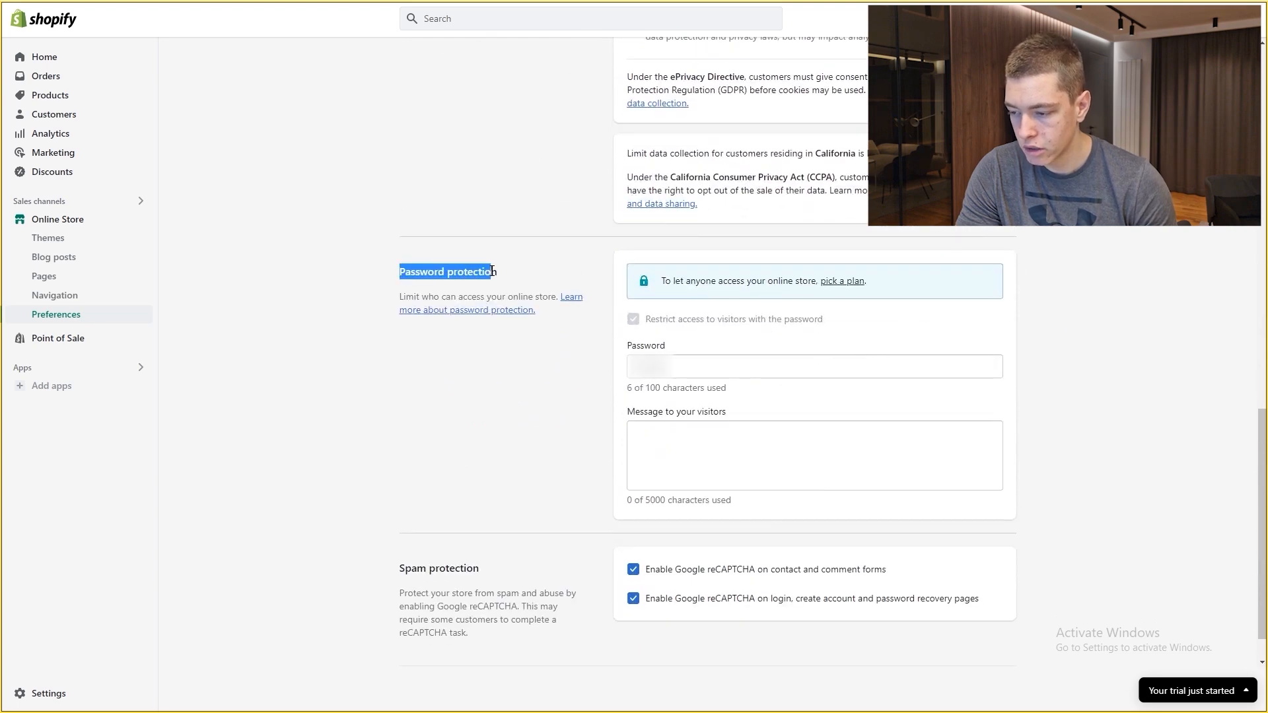
left_click(633, 321)
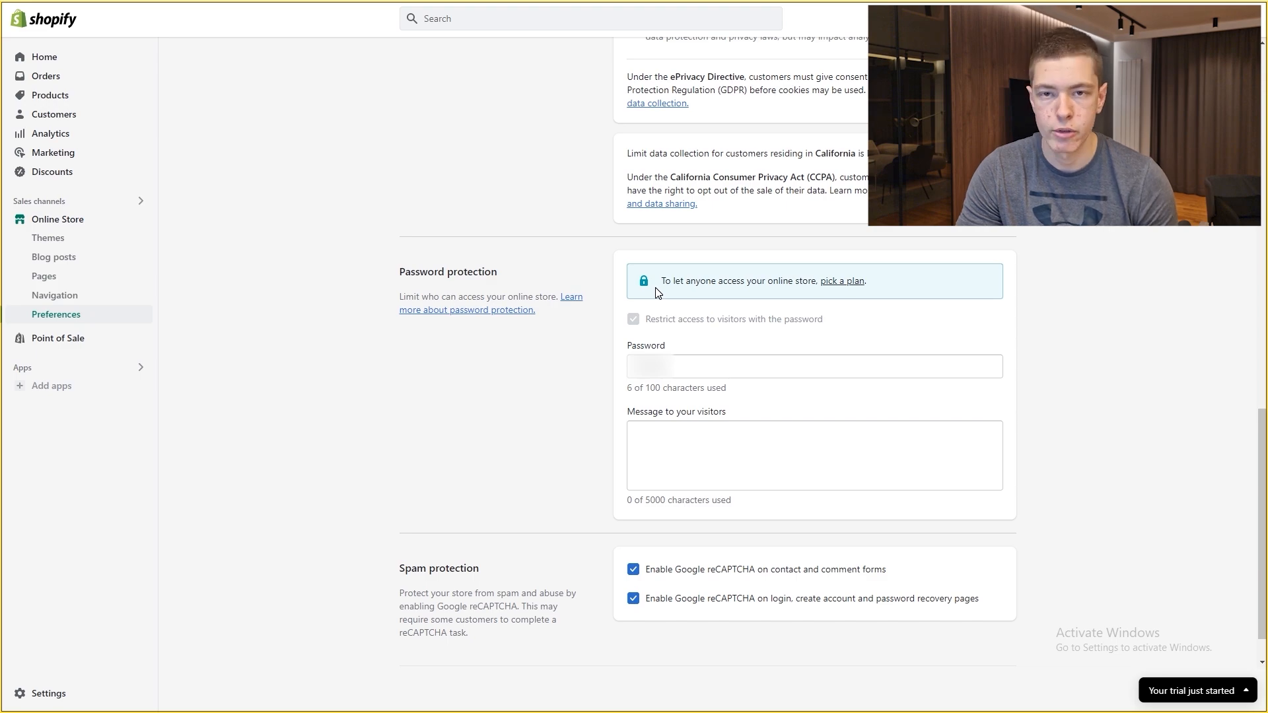
scroll(658, 292, "up", 7)
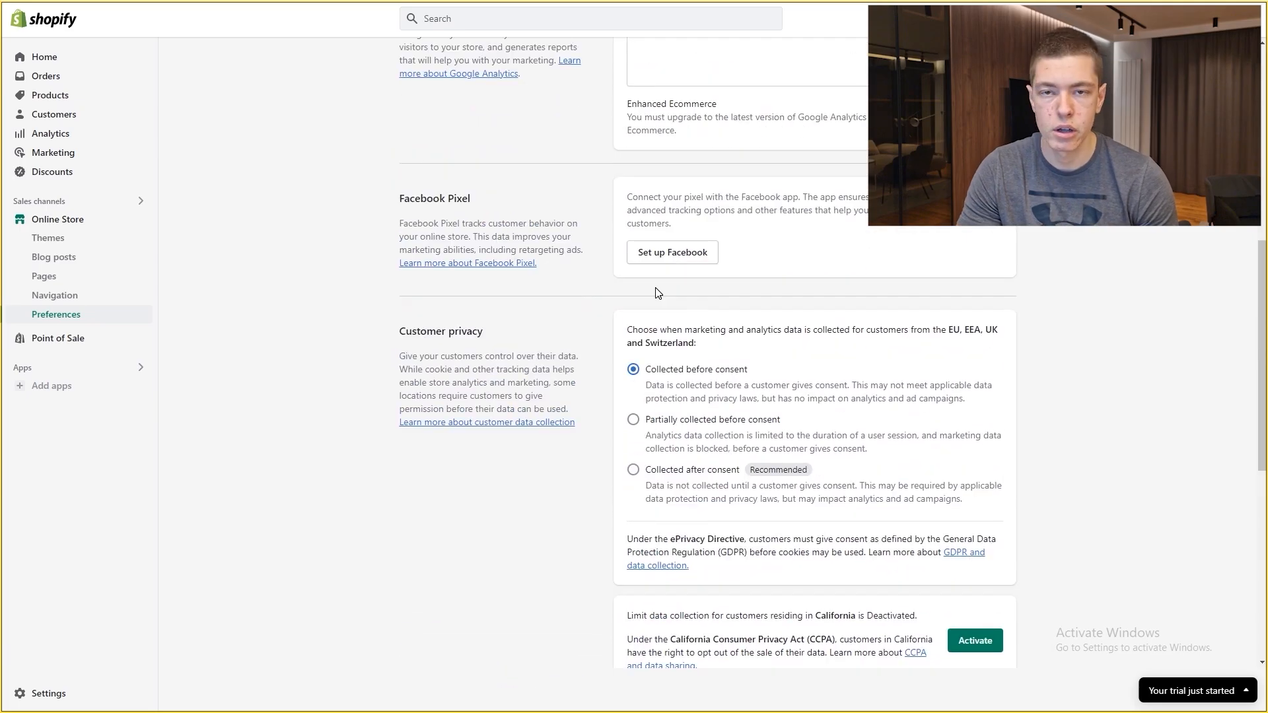
scroll(635, 292, "up", 5)
scroll(356, 272, "down", 8)
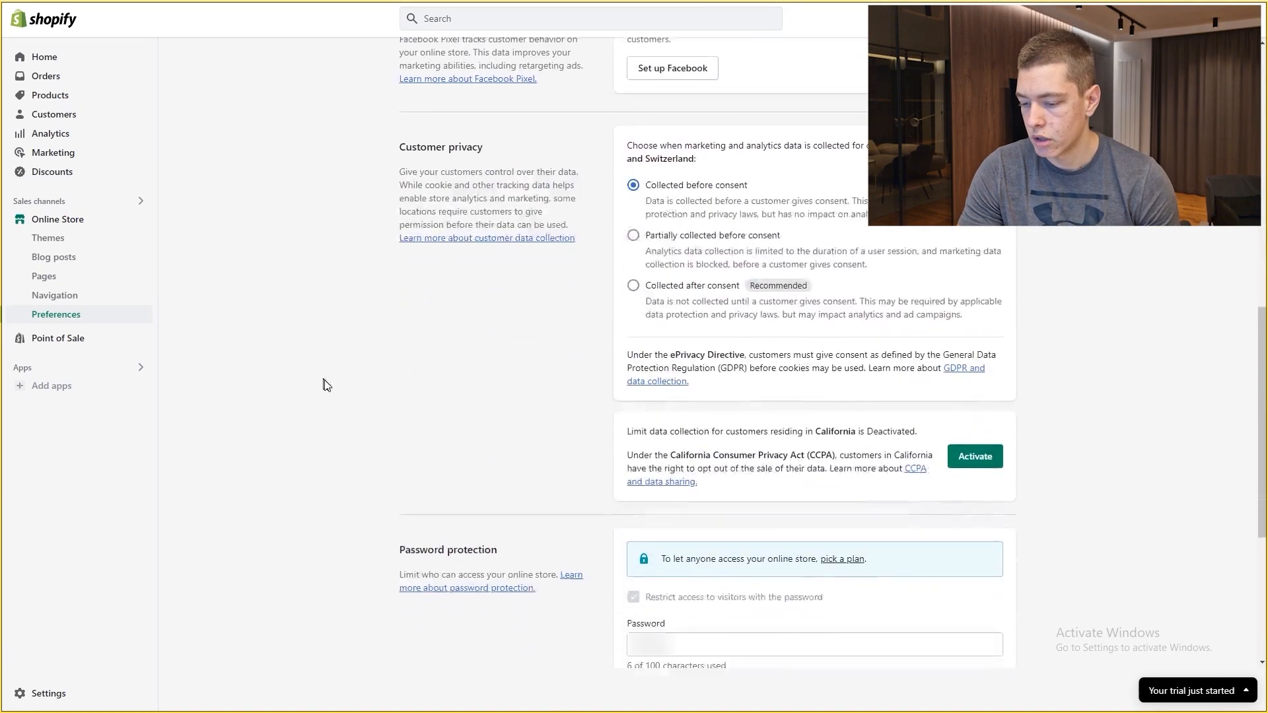
scroll(323, 385, "down", 6)
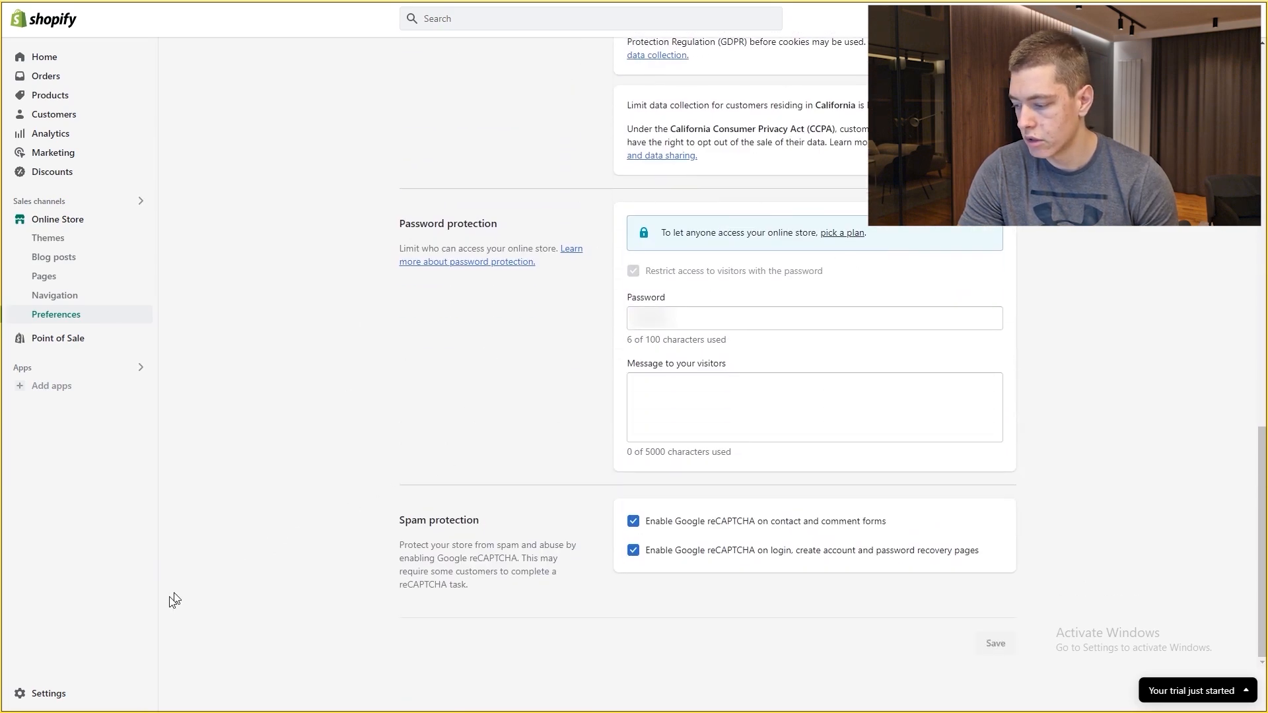
left_click(36, 693)
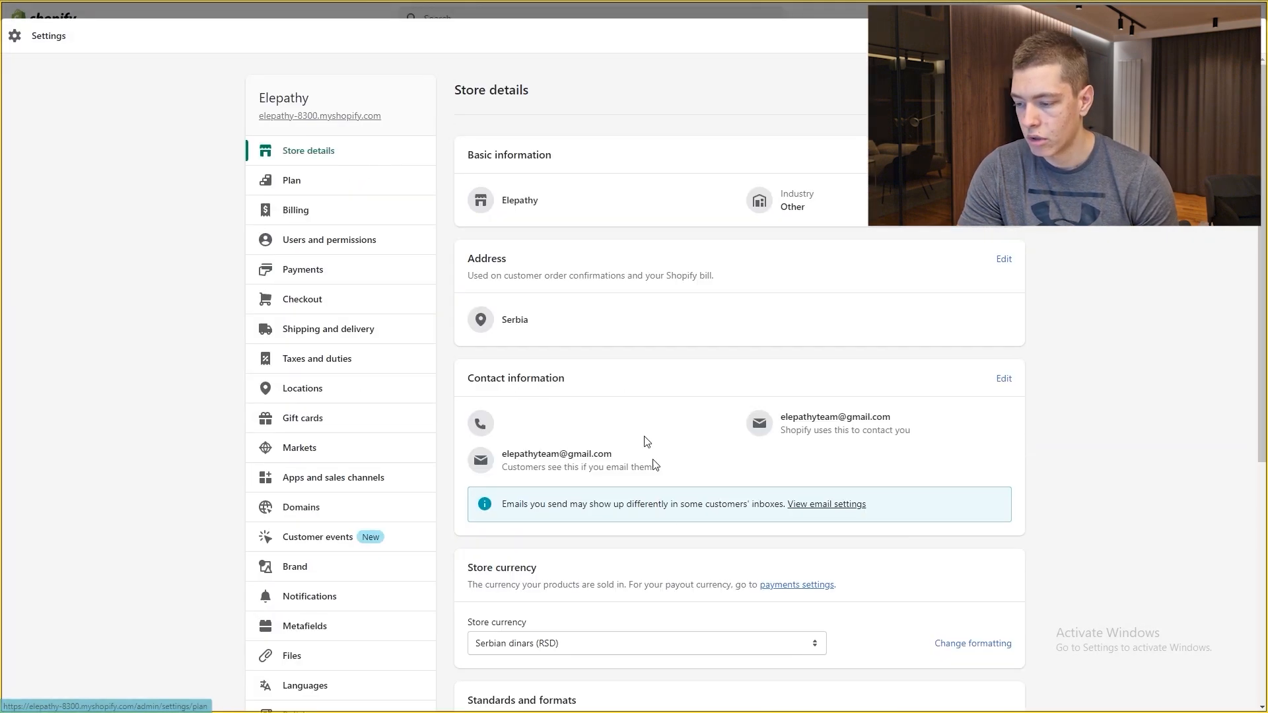
Step: Switch the Store details currency from Serbian dinars (RSD) to US dollars (USD)
scroll(654, 456, "down", 2)
scroll(665, 533, "up", 2)
left_click(1004, 259)
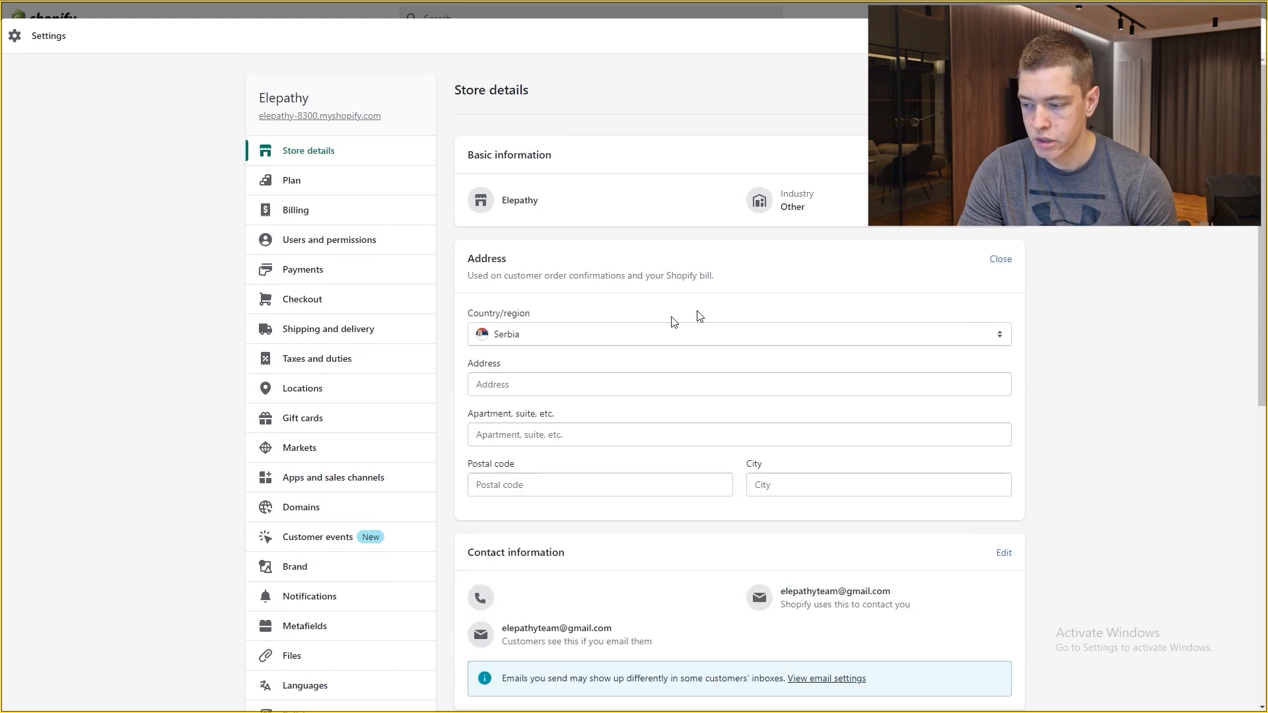
scroll(581, 324, "down", 1)
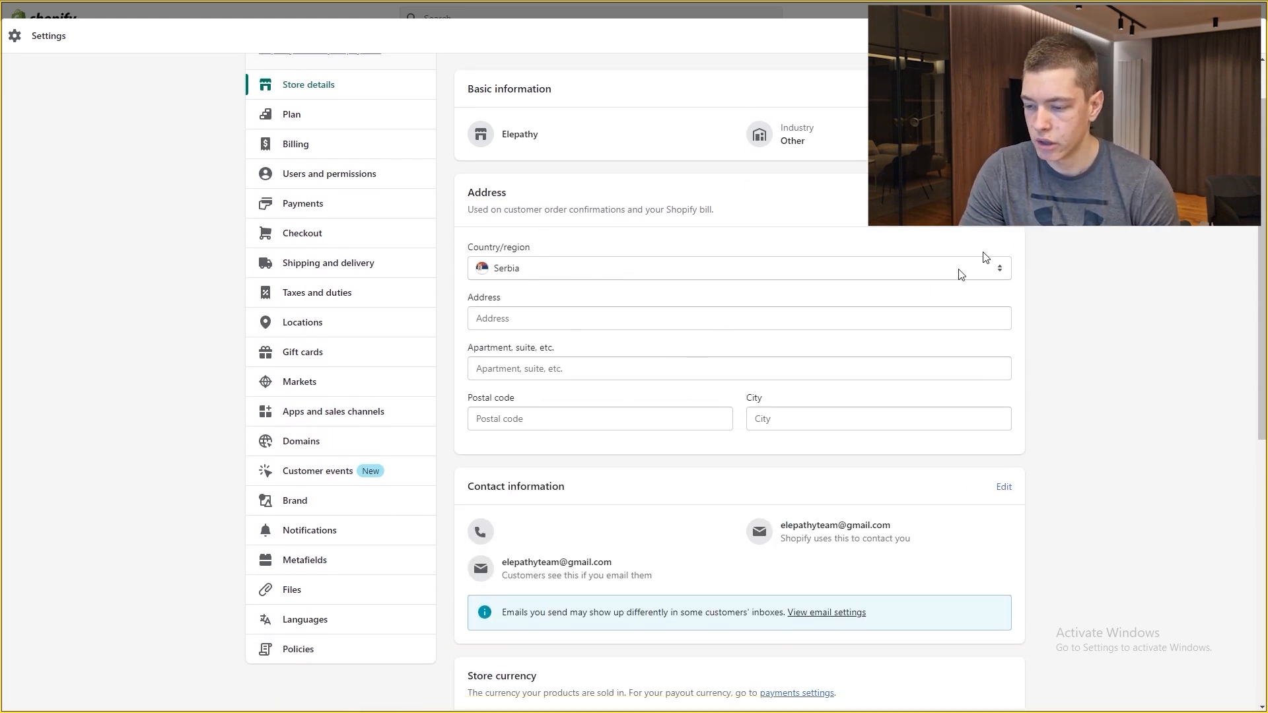
scroll(798, 343, "down", 3)
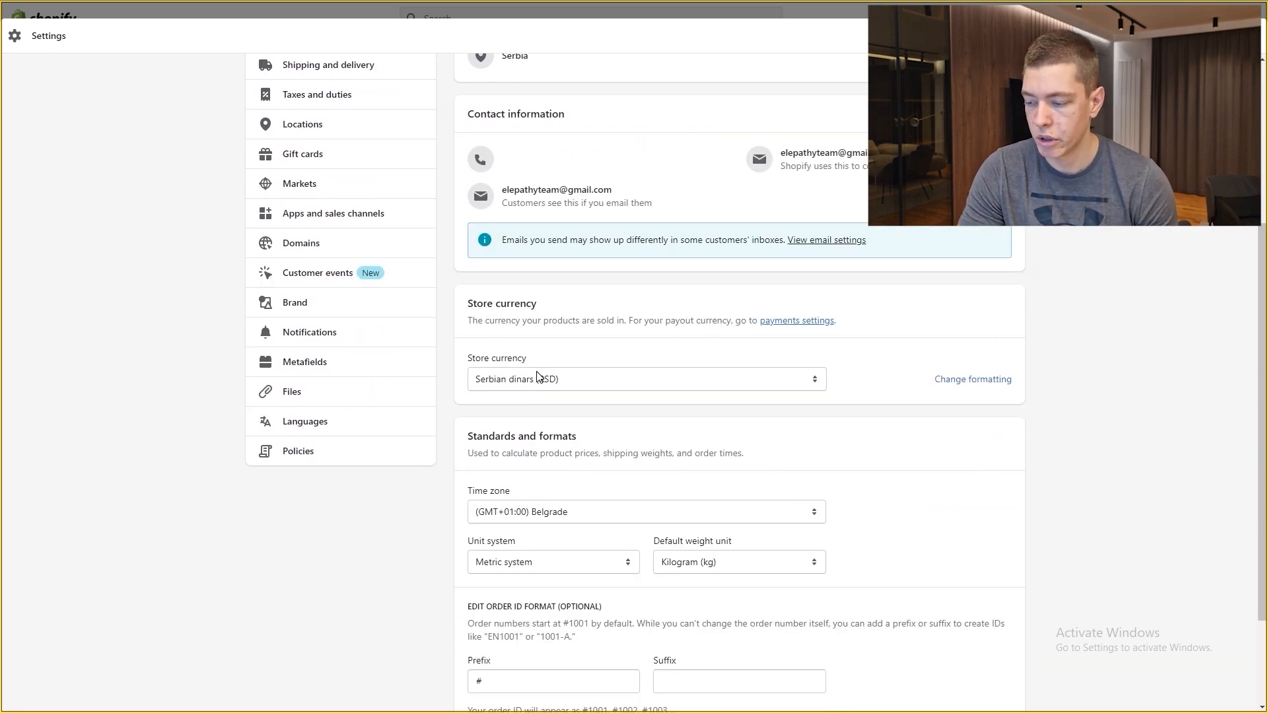
left_click(552, 379)
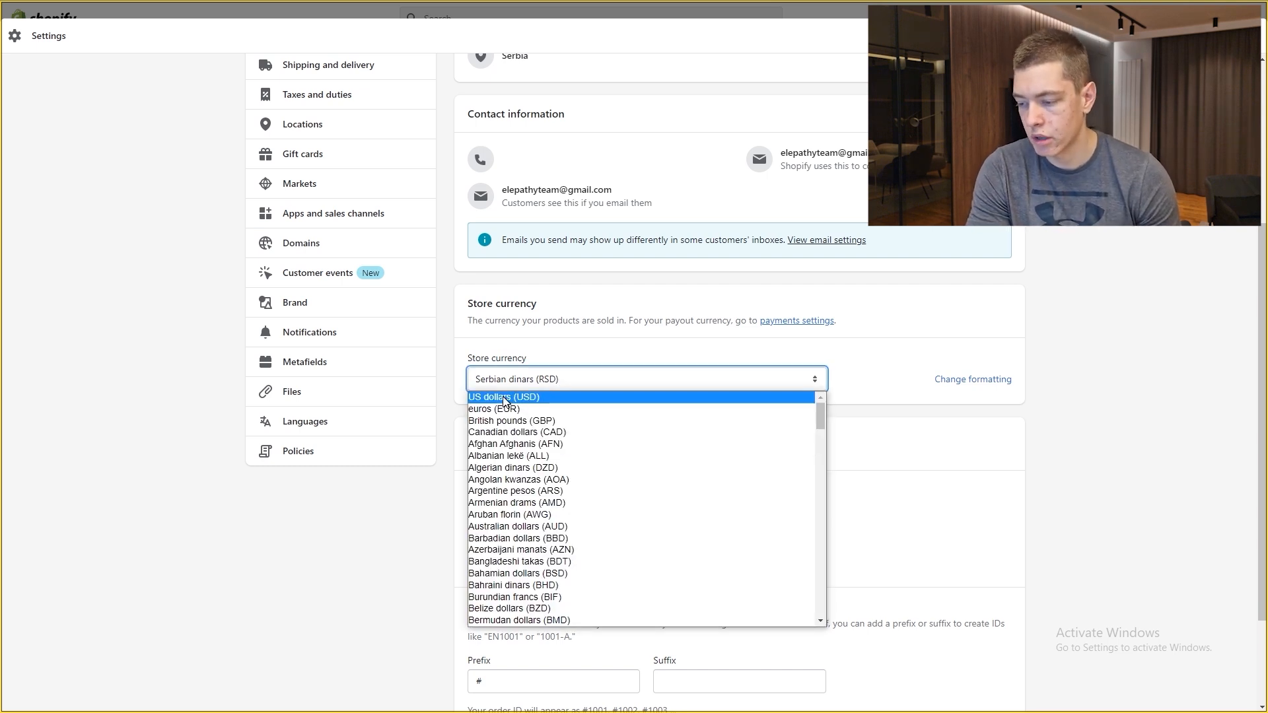
left_click(504, 397)
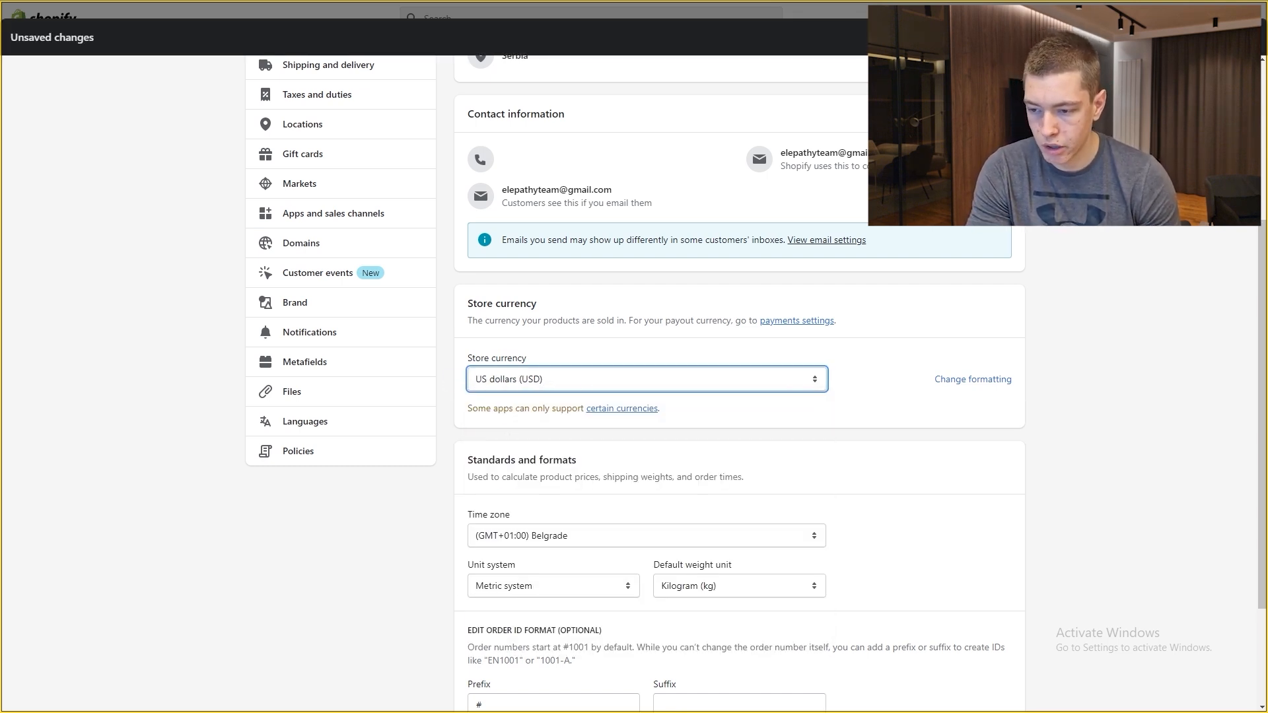
scroll(830, 428, "down", 3)
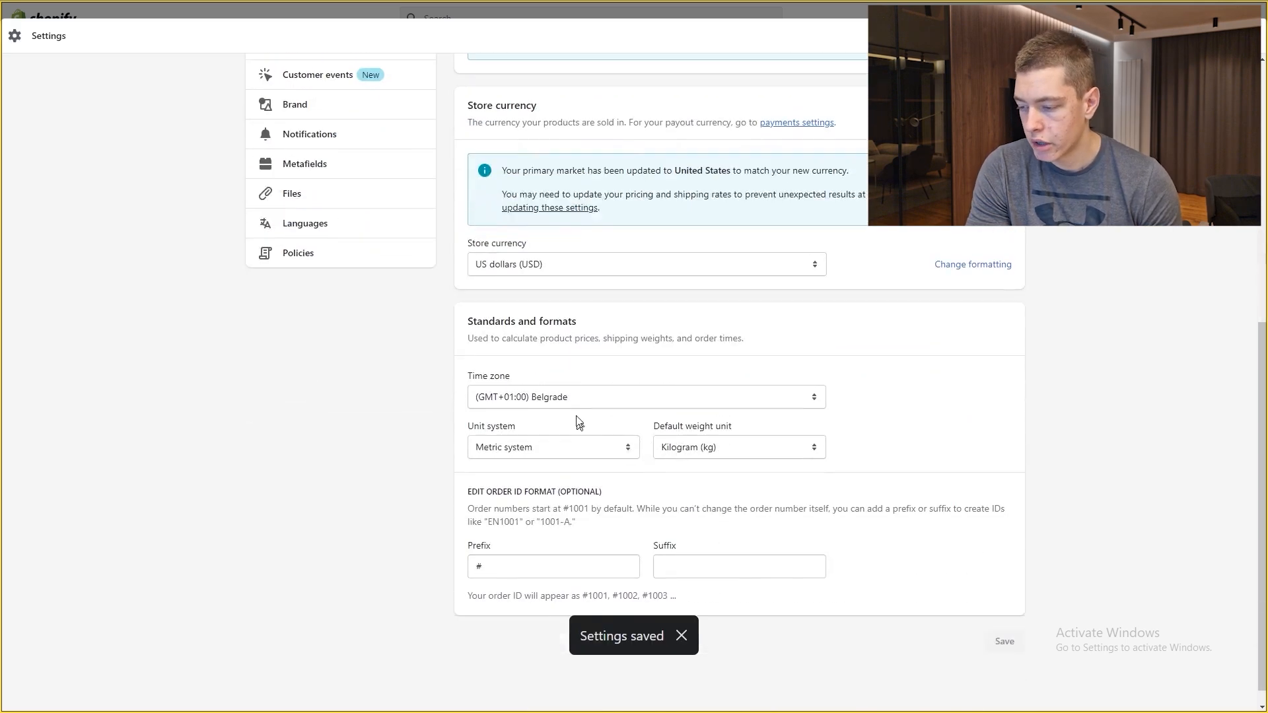
scroll(515, 426, "down", 1)
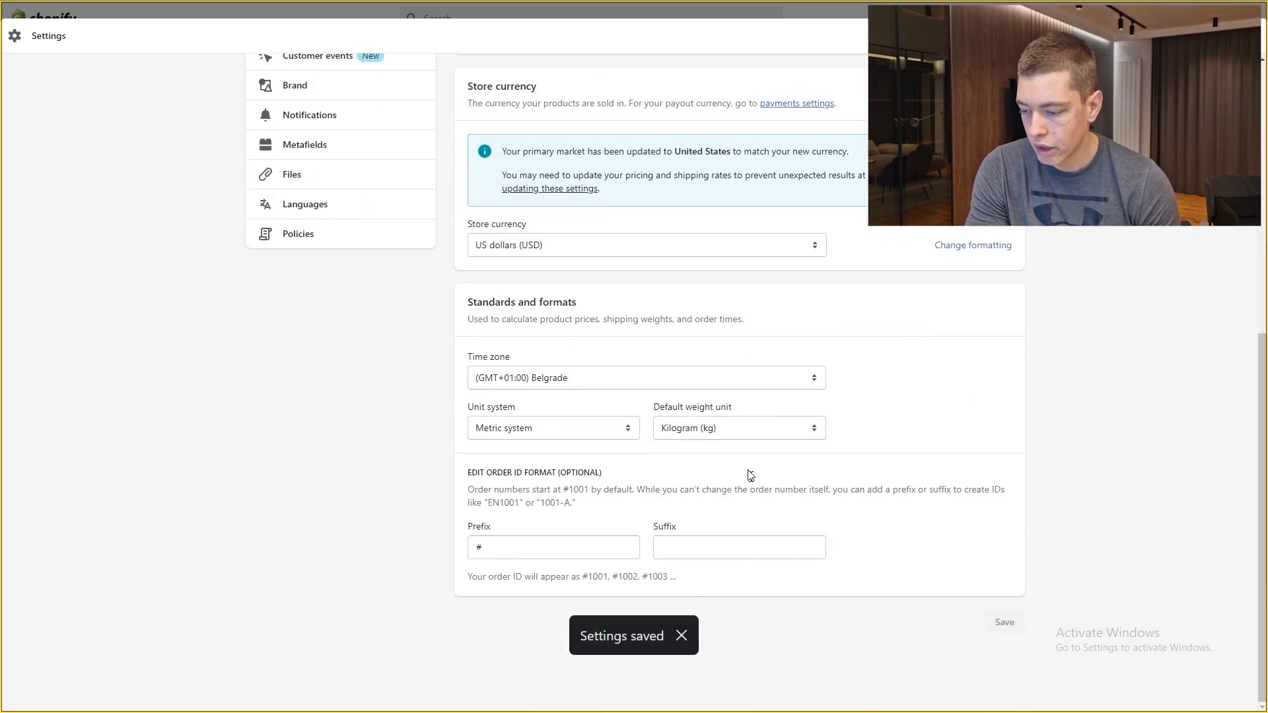
scroll(862, 445, "up", 2)
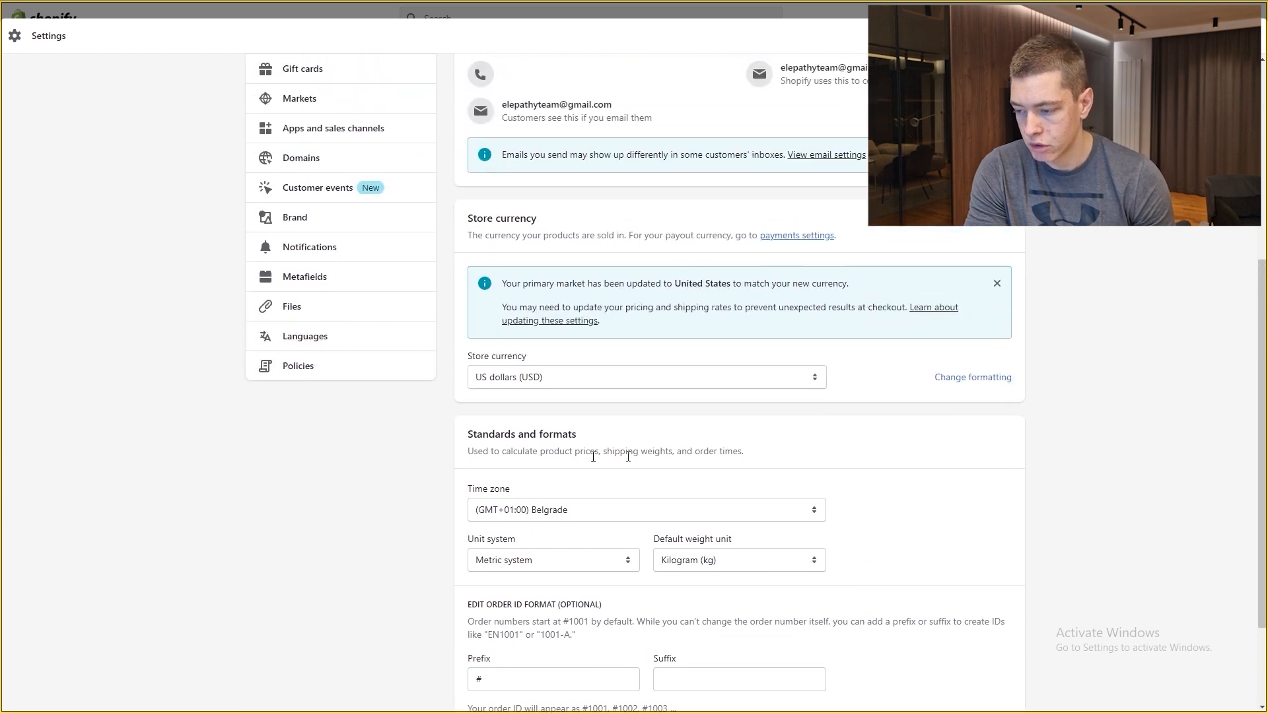
scroll(799, 504, "up", 5)
left_click(301, 181)
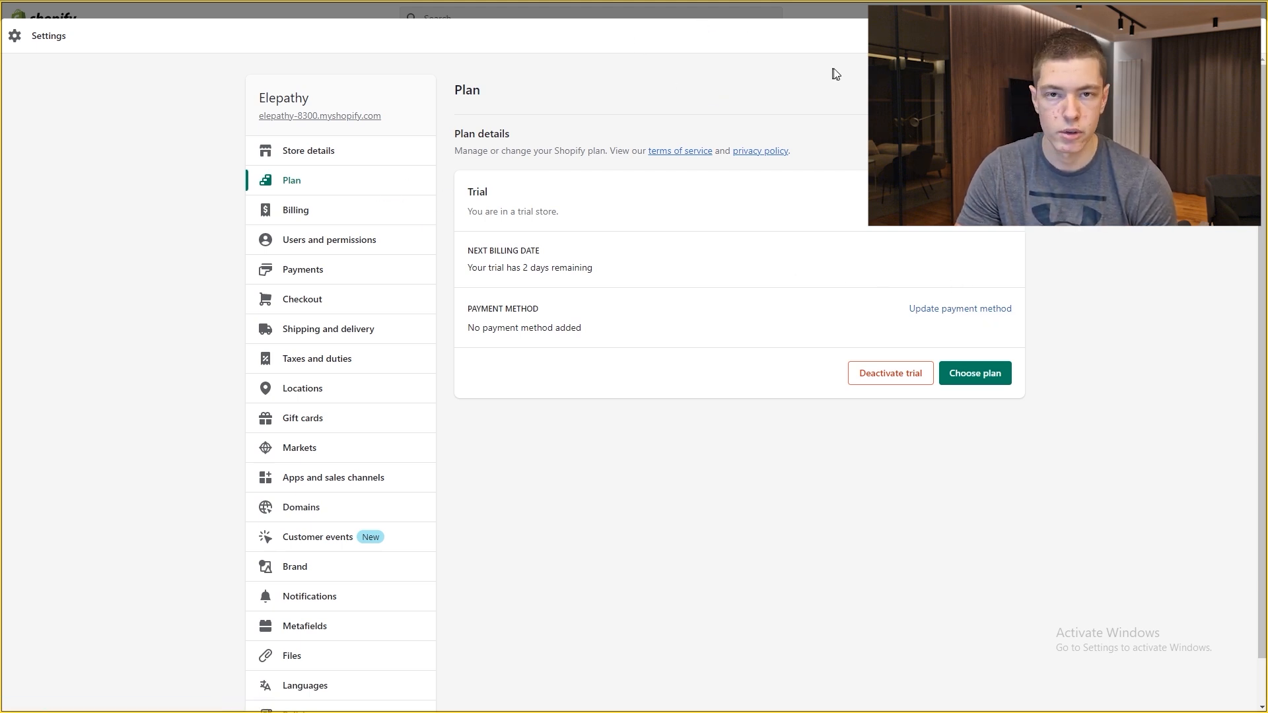
Step: Review the Billing page's trial status, $0.00 bill and USD currency
left_click(296, 212)
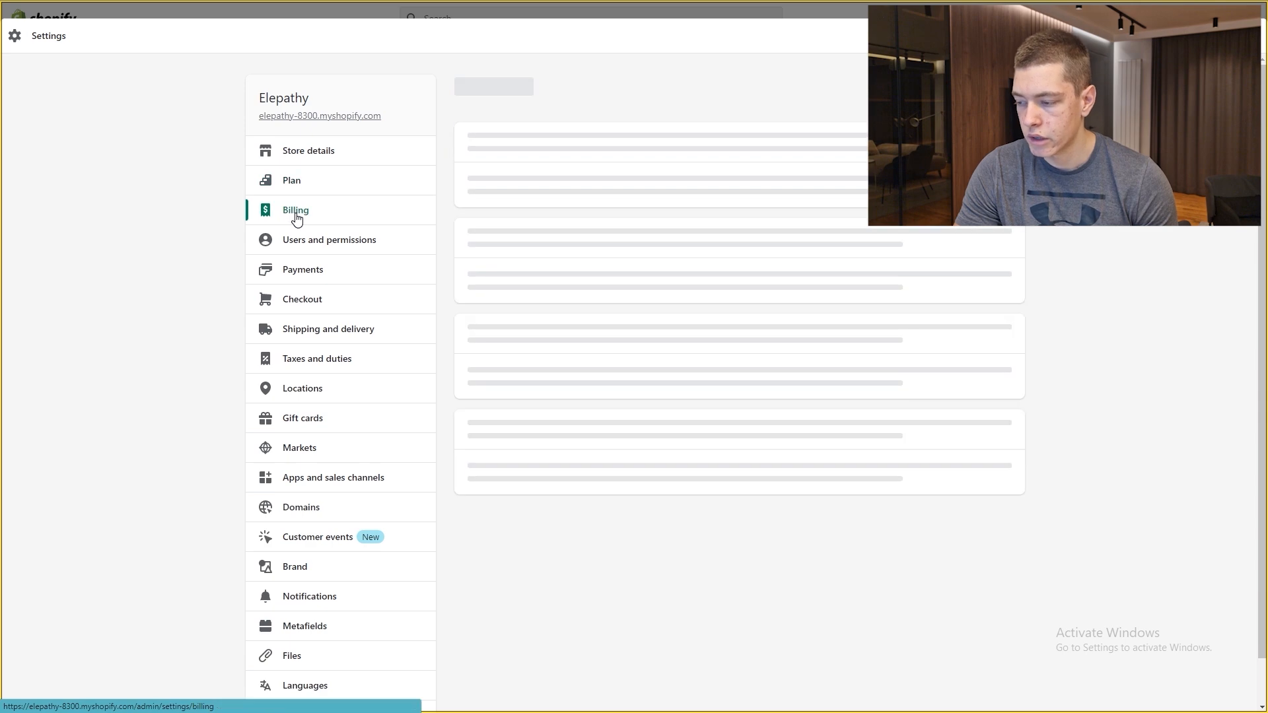
scroll(637, 390, "down", 3)
scroll(677, 383, "down", 2)
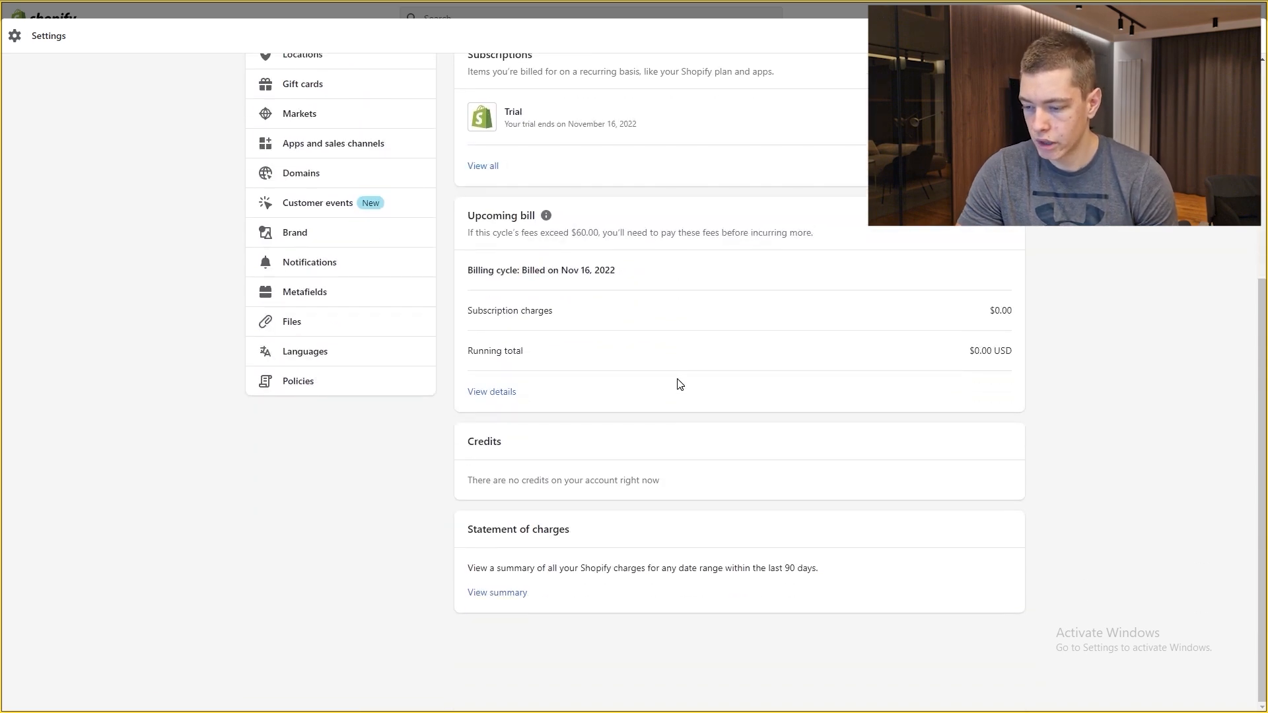
scroll(742, 378, "up", 5)
scroll(741, 379, "down", 3)
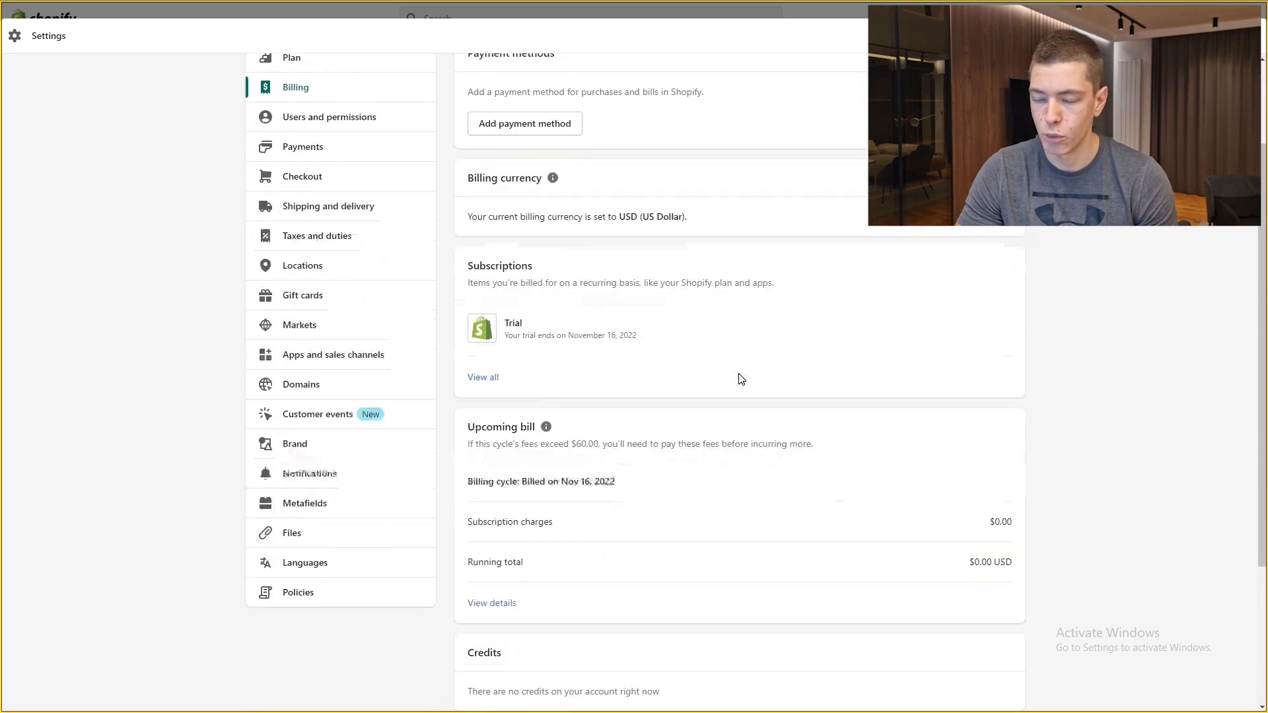
scroll(741, 379, "up", 3)
scroll(711, 390, "down", 3)
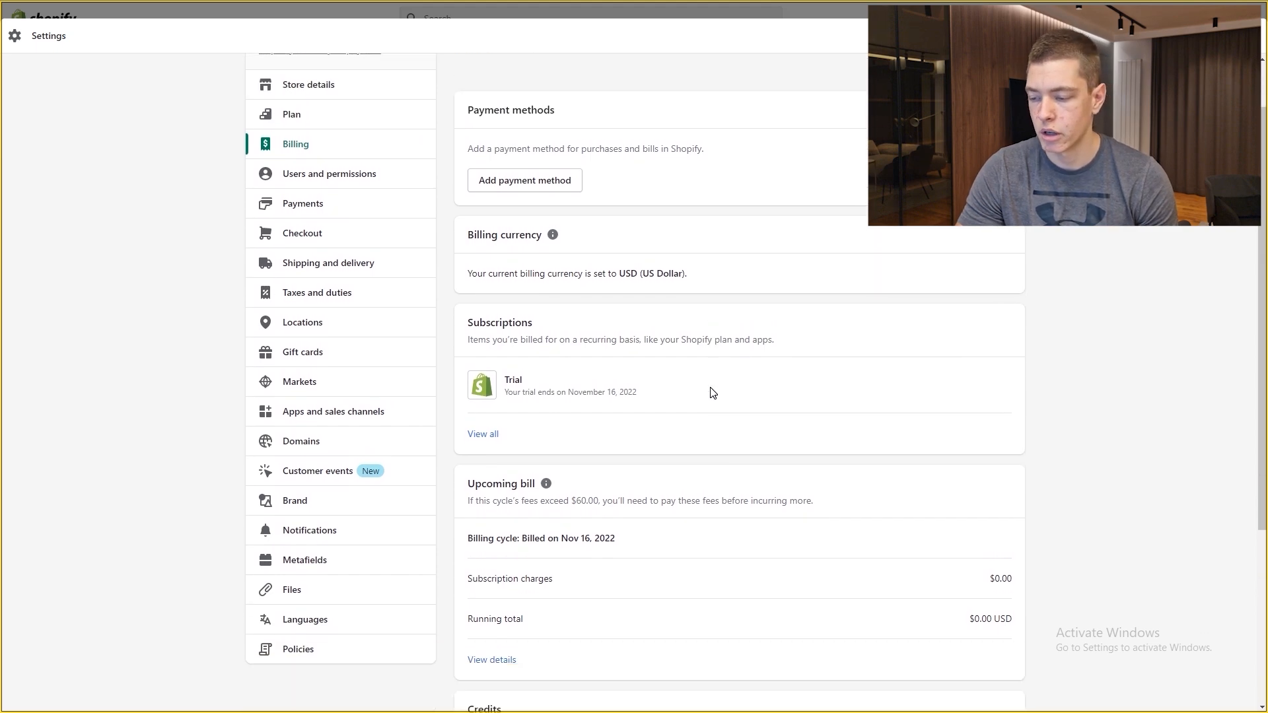
scroll(710, 395, "up", 1)
scroll(705, 439, "down", 3)
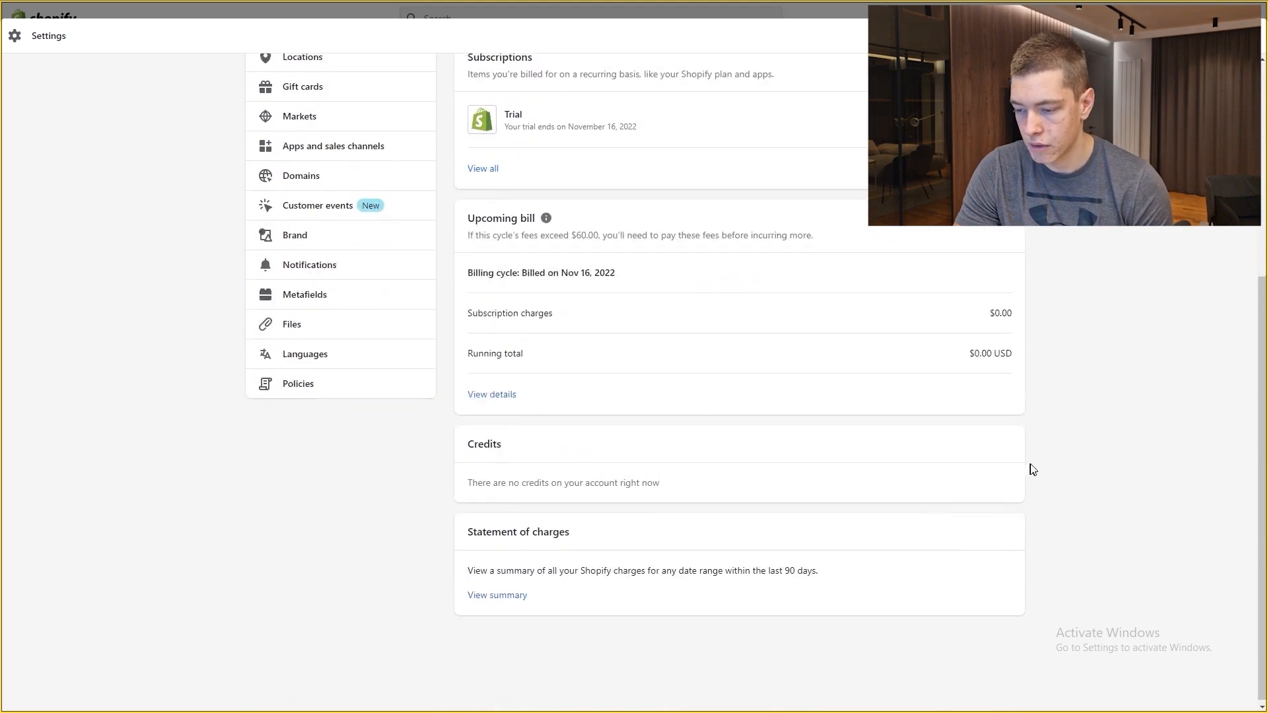
scroll(871, 362, "up", 5)
scroll(668, 461, "down", 3)
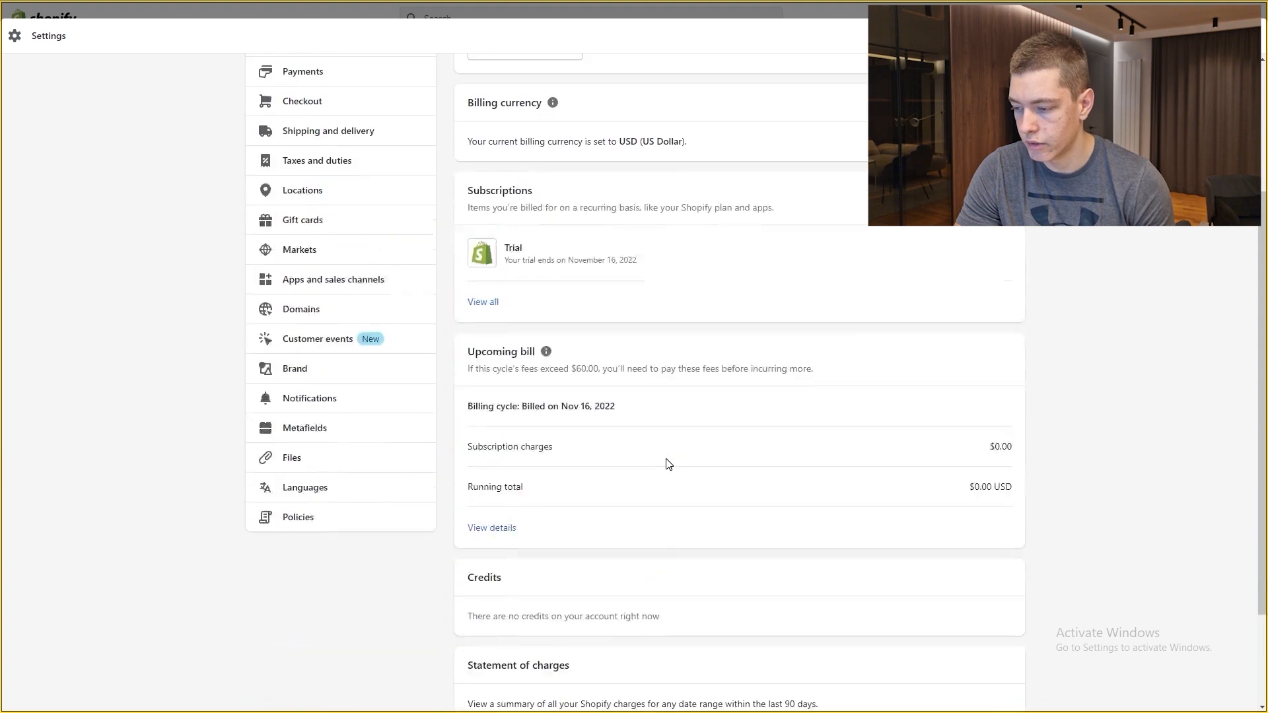
scroll(540, 343, "up", 3)
left_click(338, 241)
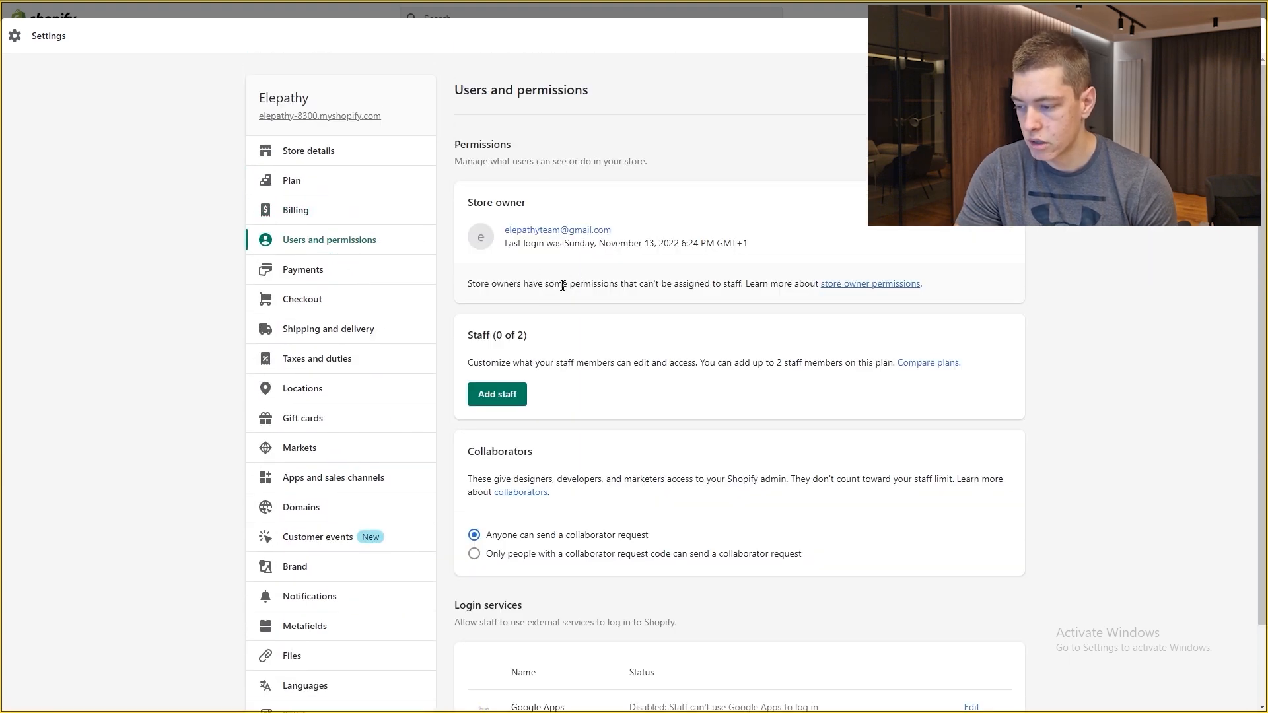
Step: Start a new staff member with Orders, Edit orders, Refund orders and Charge vaulted card permissions
scroll(634, 396, "down", 2)
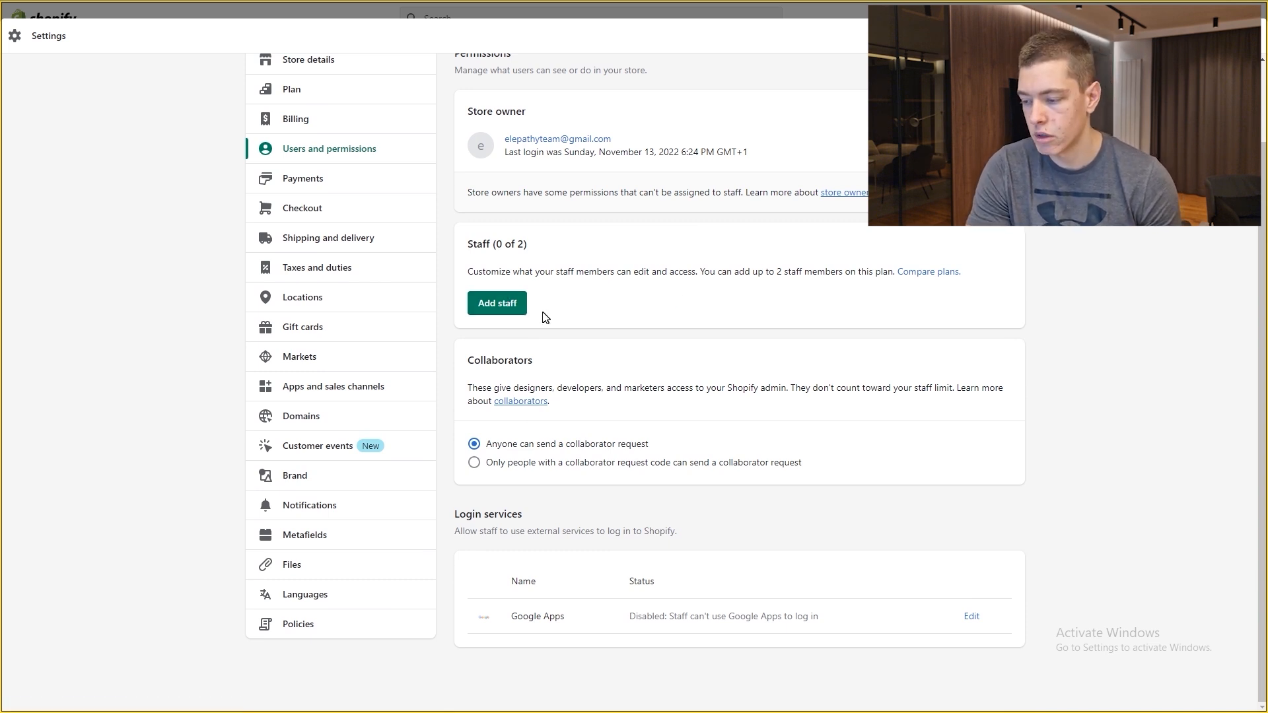
left_click(496, 303)
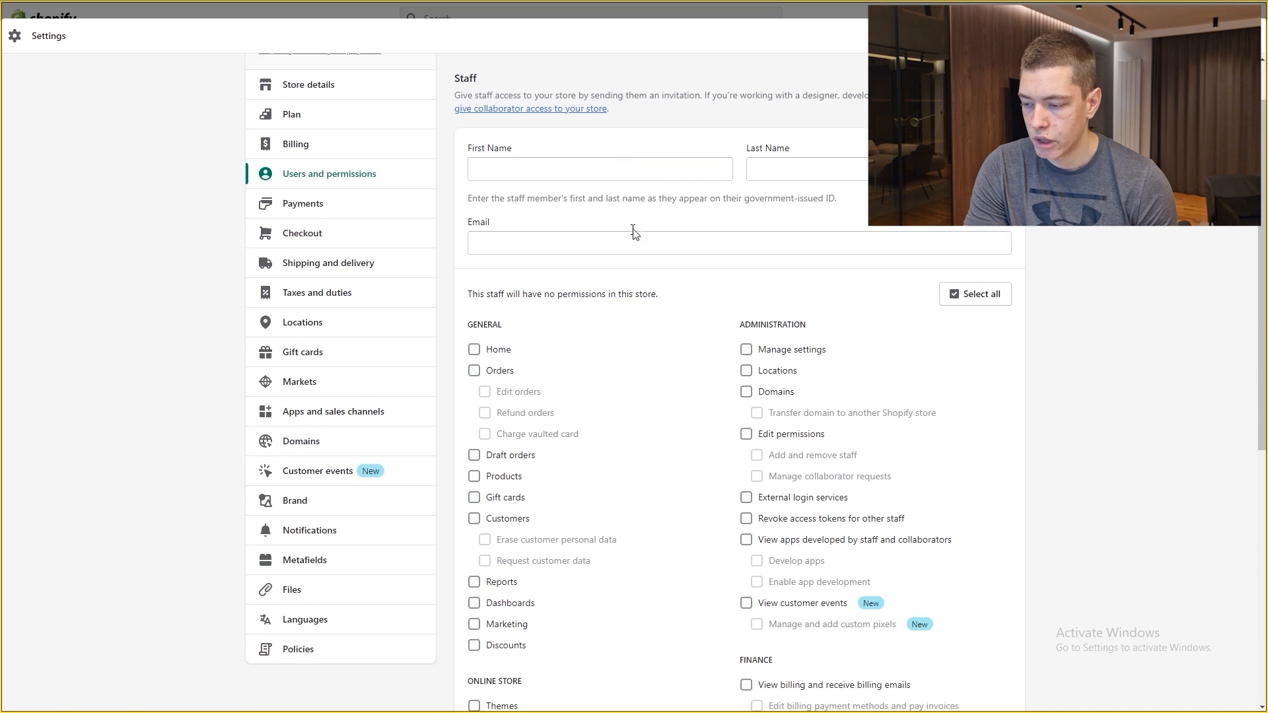
scroll(537, 231, "down", 3)
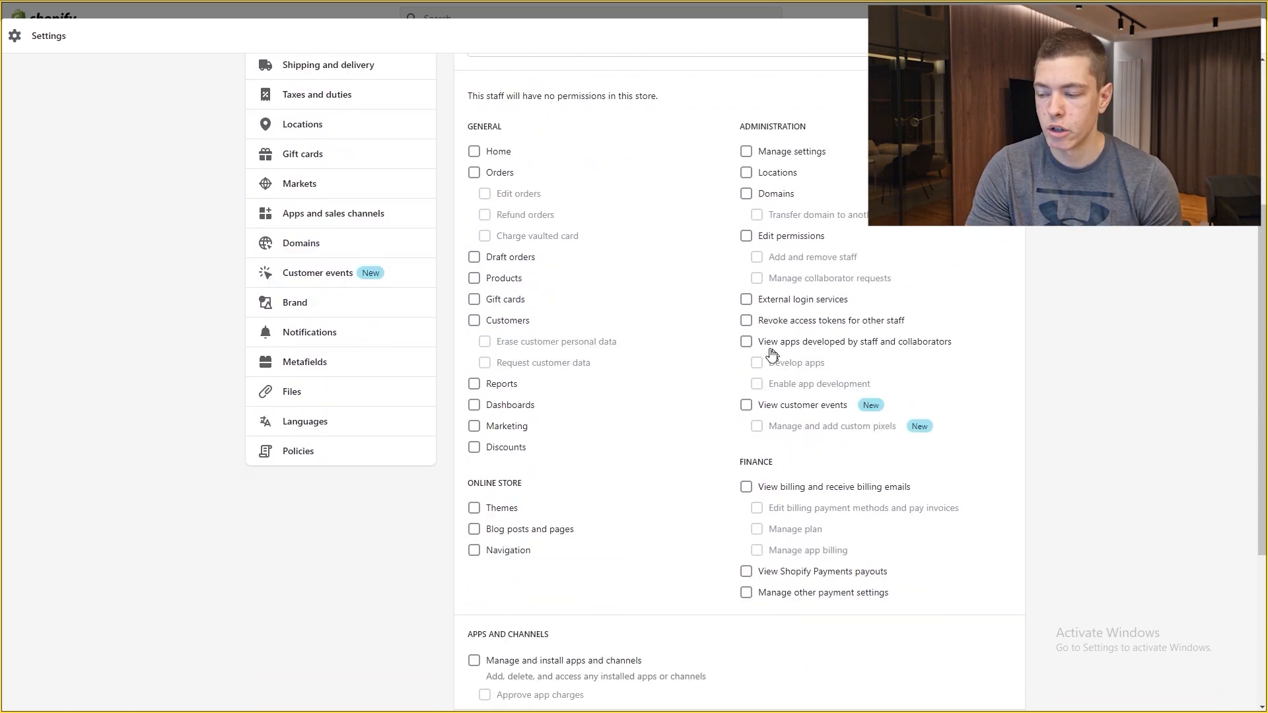
scroll(812, 343, "down", 1)
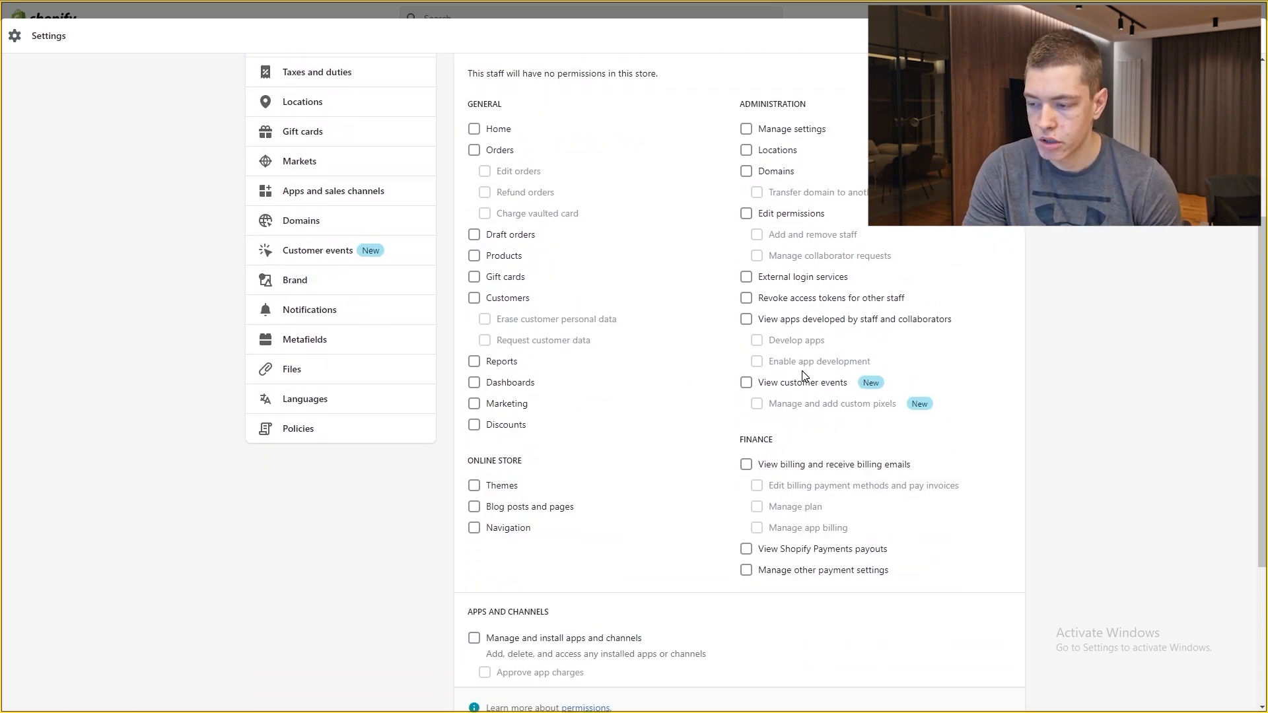
scroll(595, 370, "up", 2)
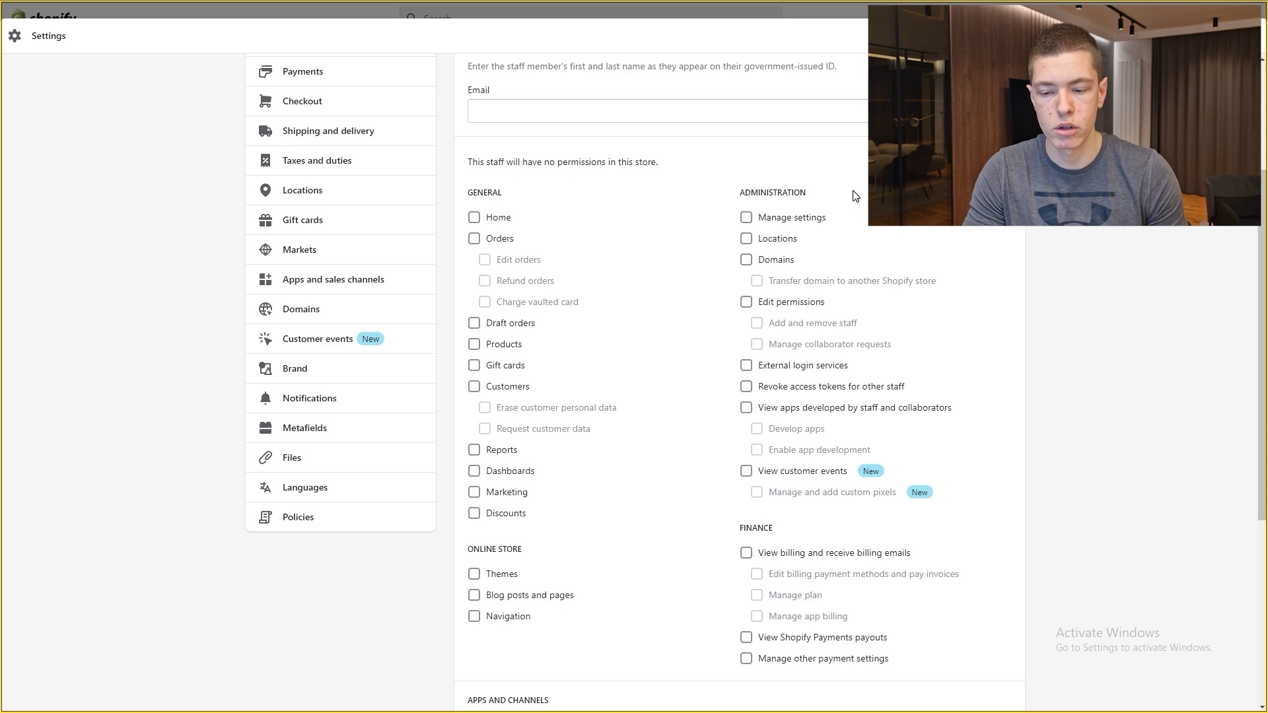
left_click(474, 239)
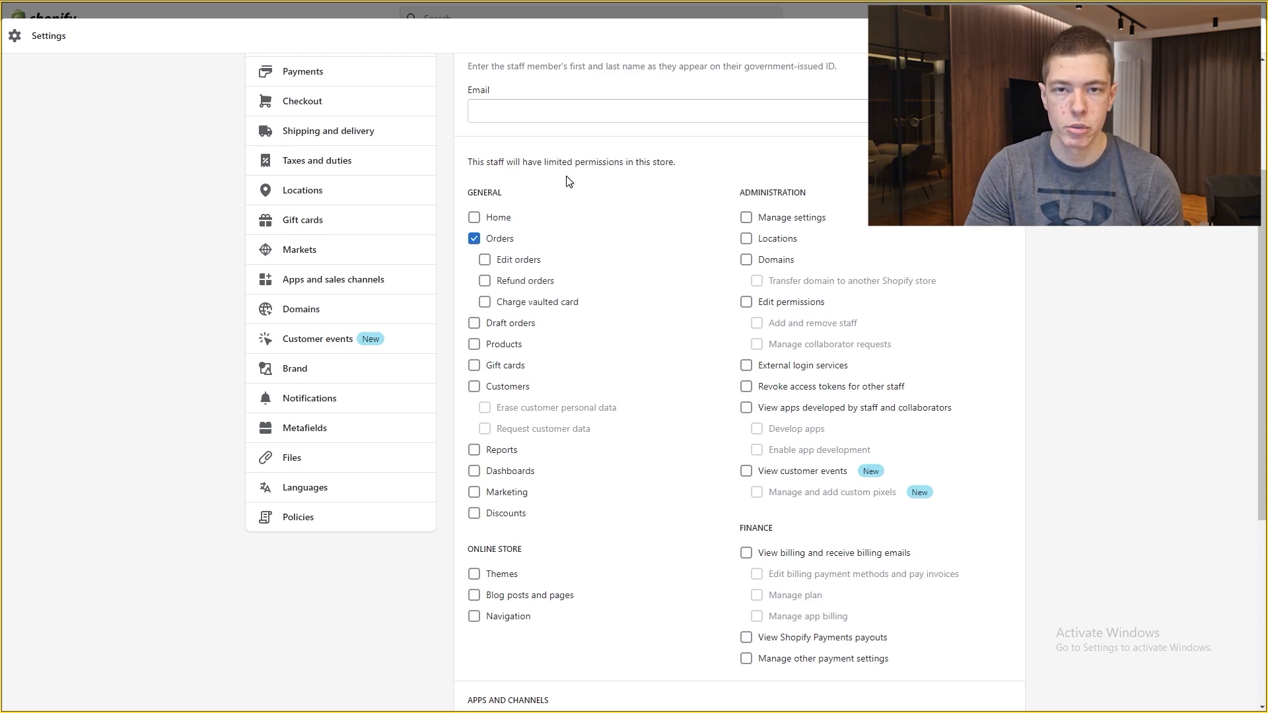
left_click(521, 260)
left_click(519, 281)
left_click(518, 303)
scroll(925, 337, "down", 5)
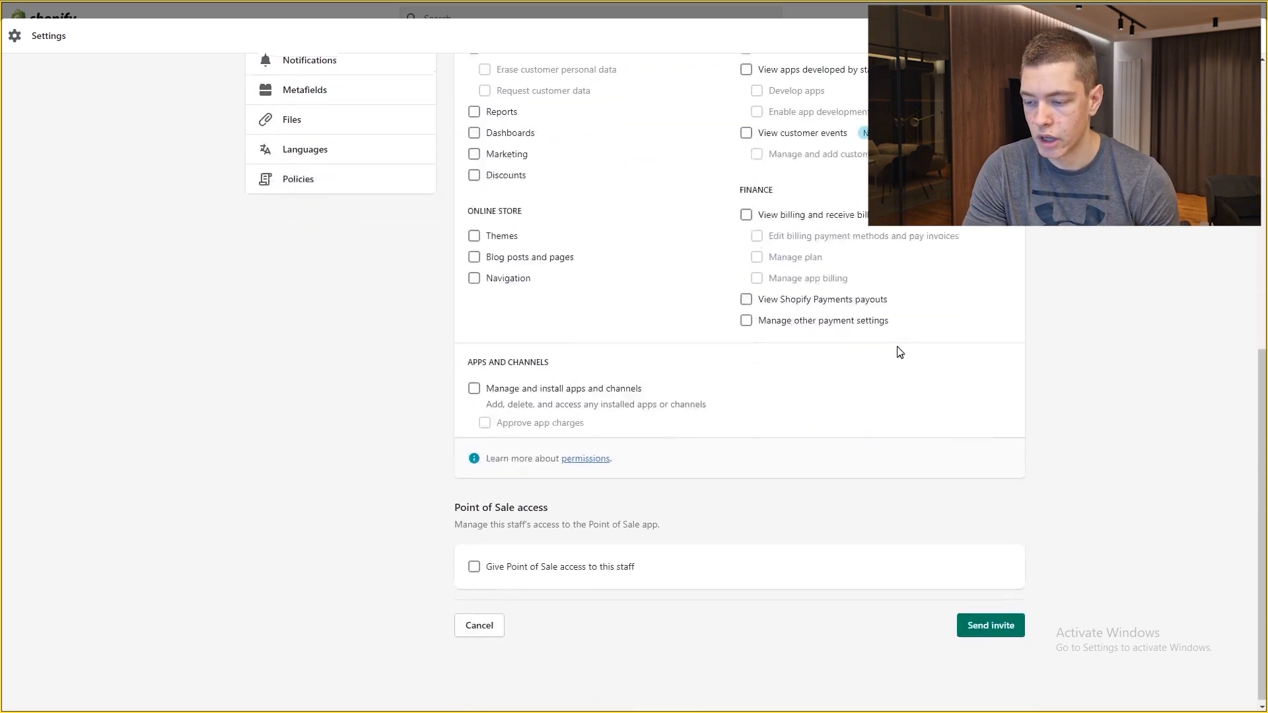
scroll(978, 297, "up", 7)
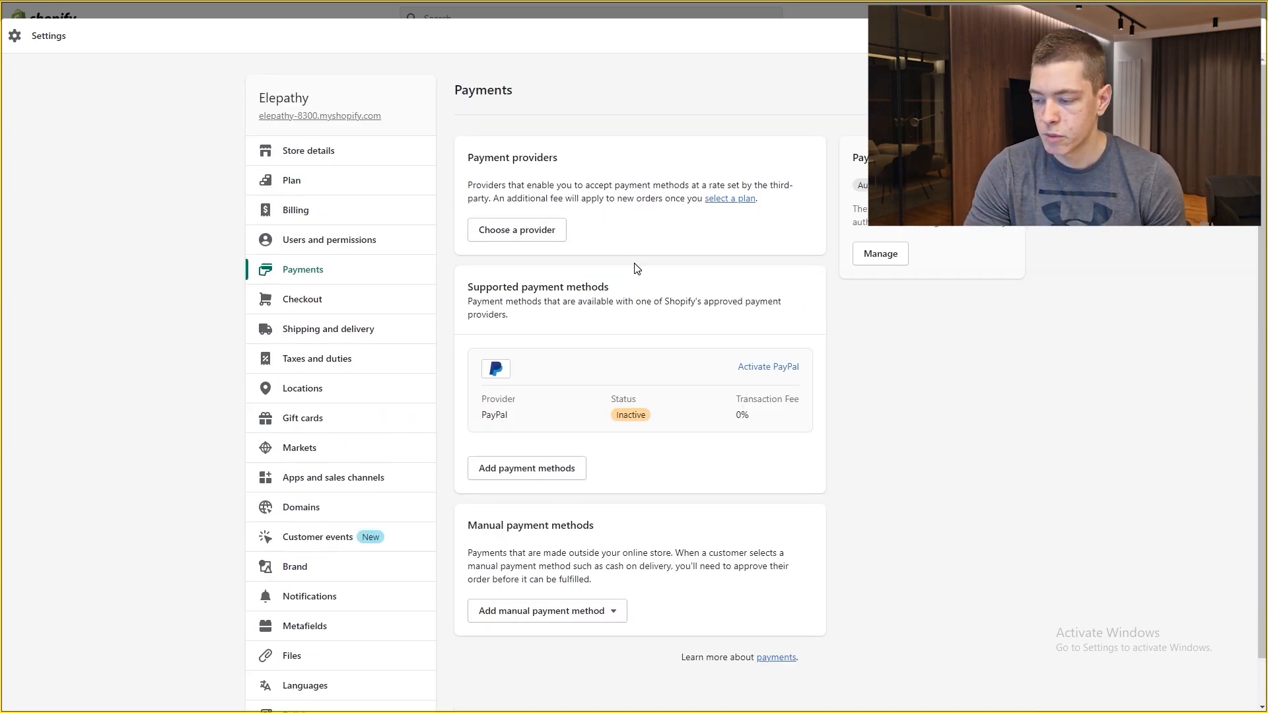
Step: Scroll past the payment providers and inactive PayPal method to the Checkout settings
scroll(636, 269, "down", 1)
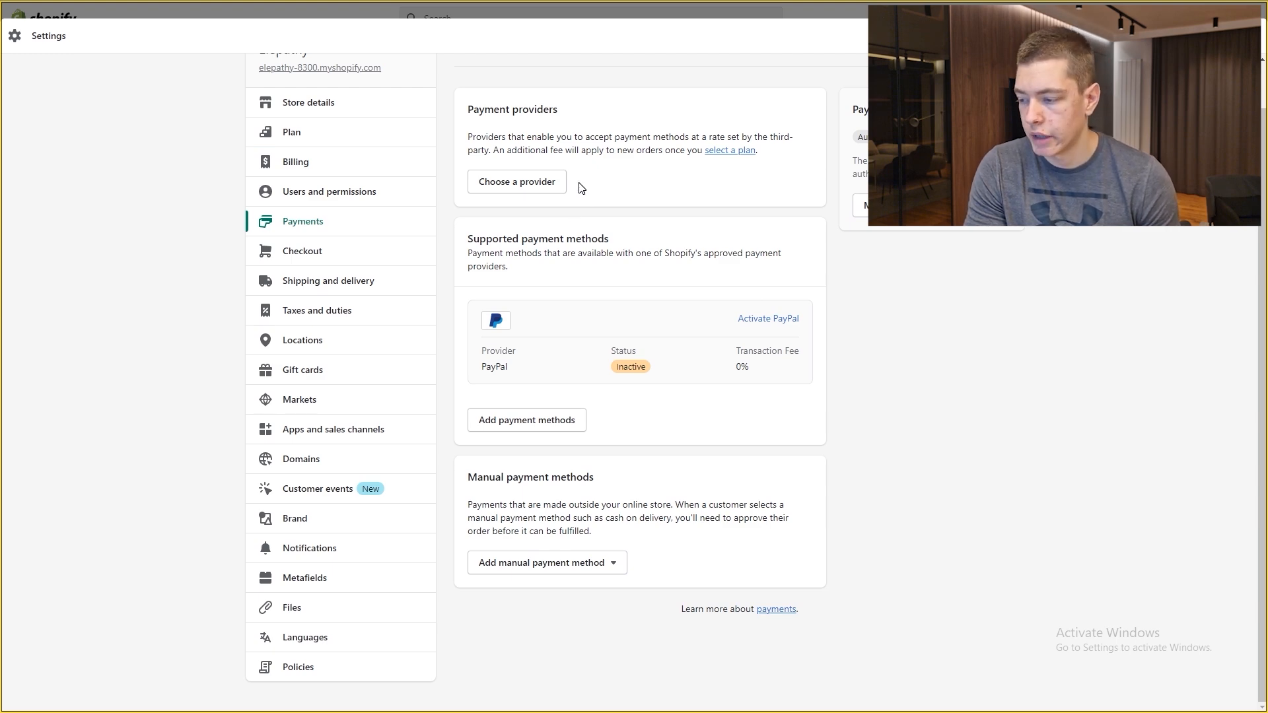
left_click(350, 253)
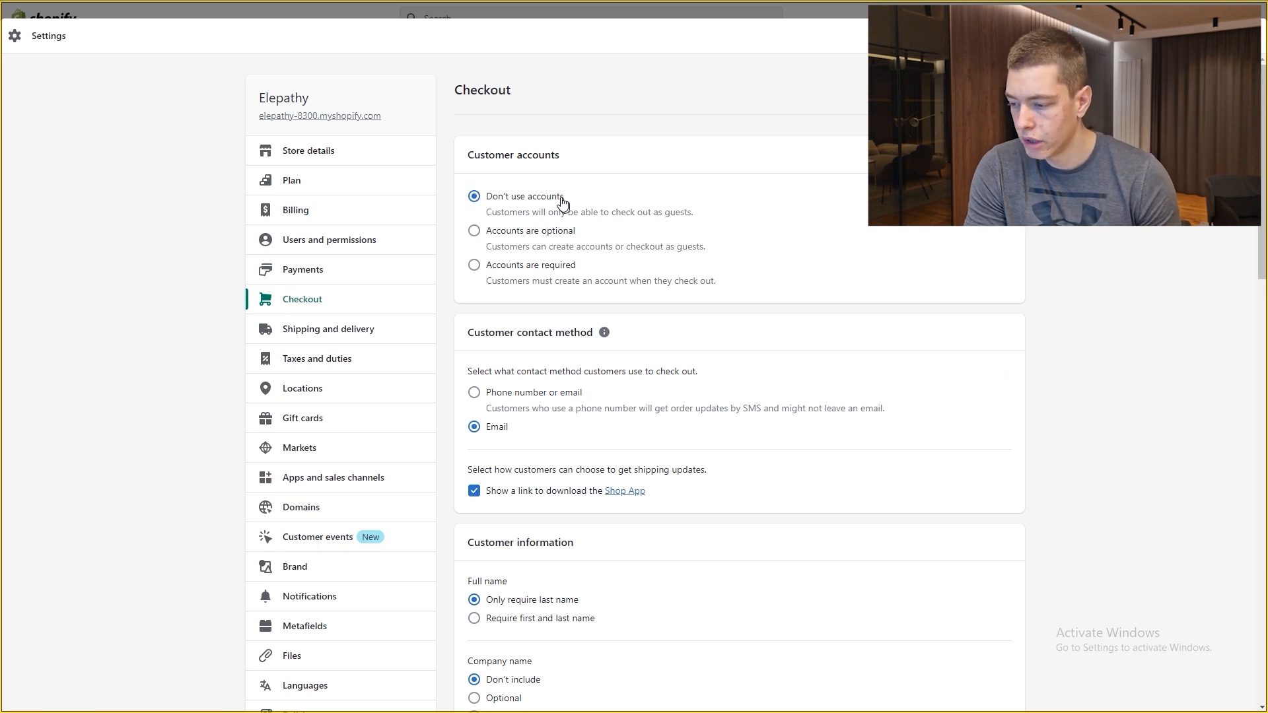
Step: Try optional and required customer accounts, then leave them at Don't use accounts
scroll(568, 165, "down", 1)
scroll(554, 164, "up", 1)
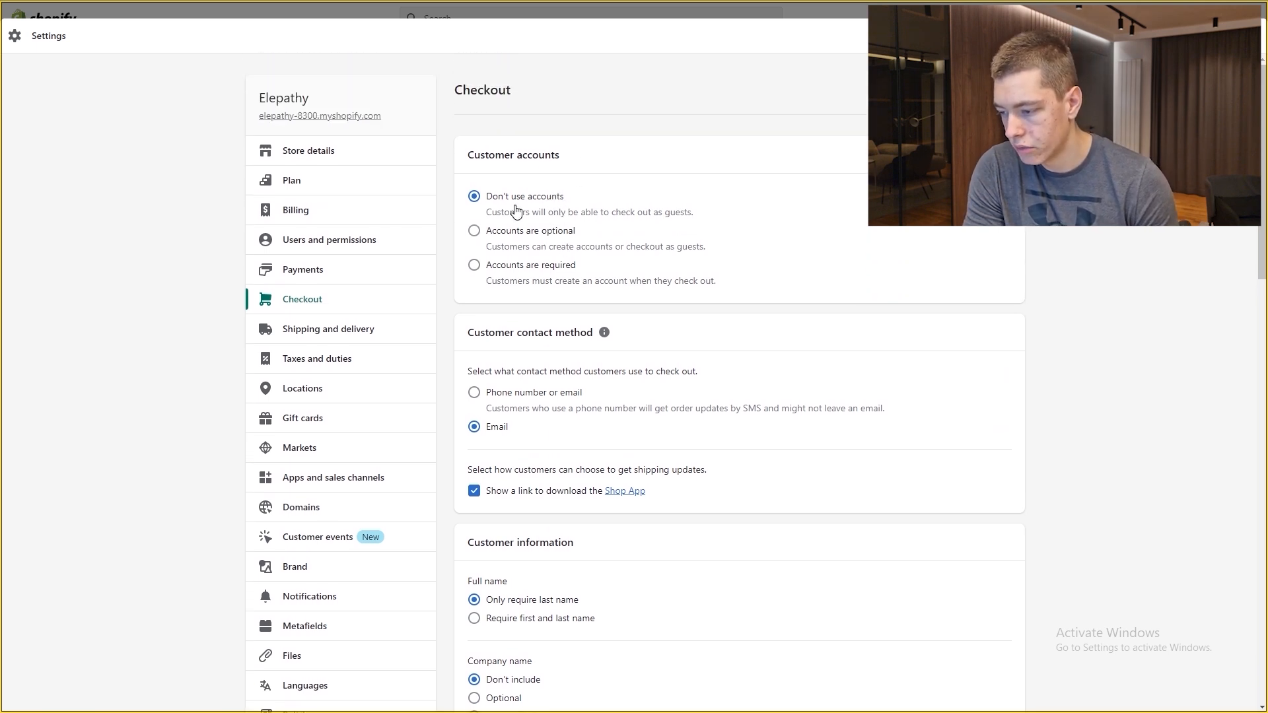
left_click(492, 232)
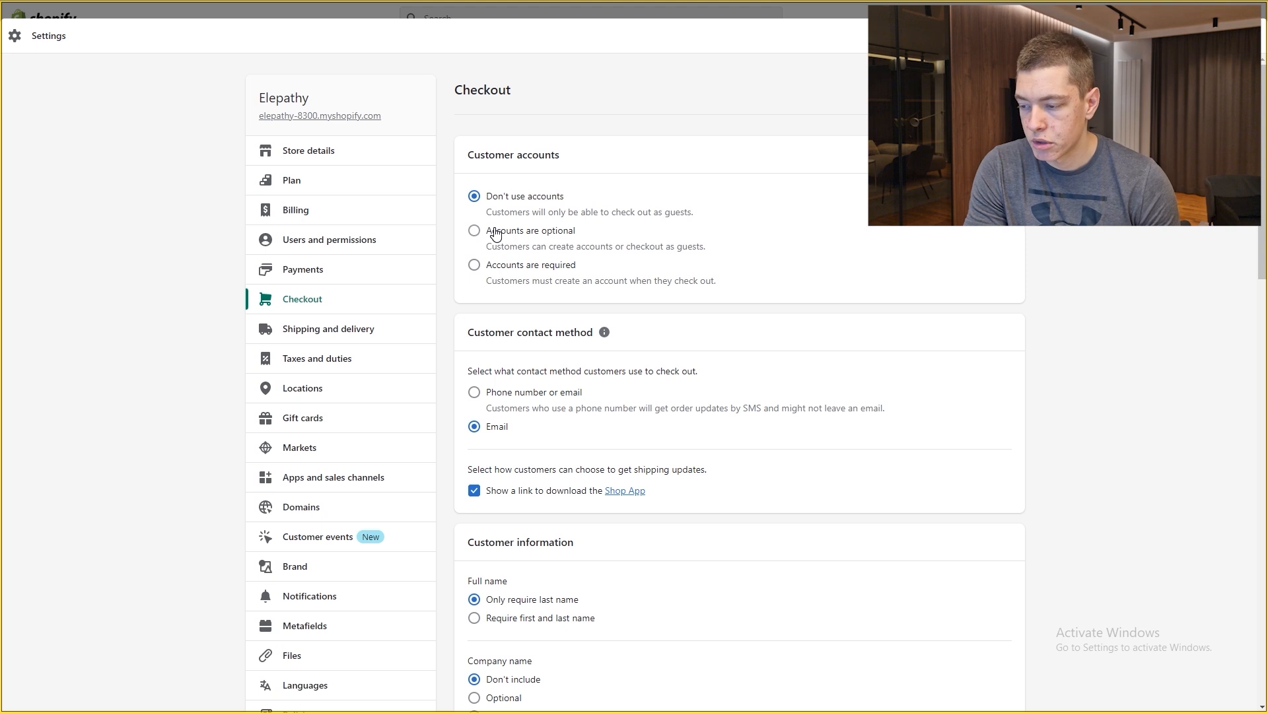
left_click(492, 267)
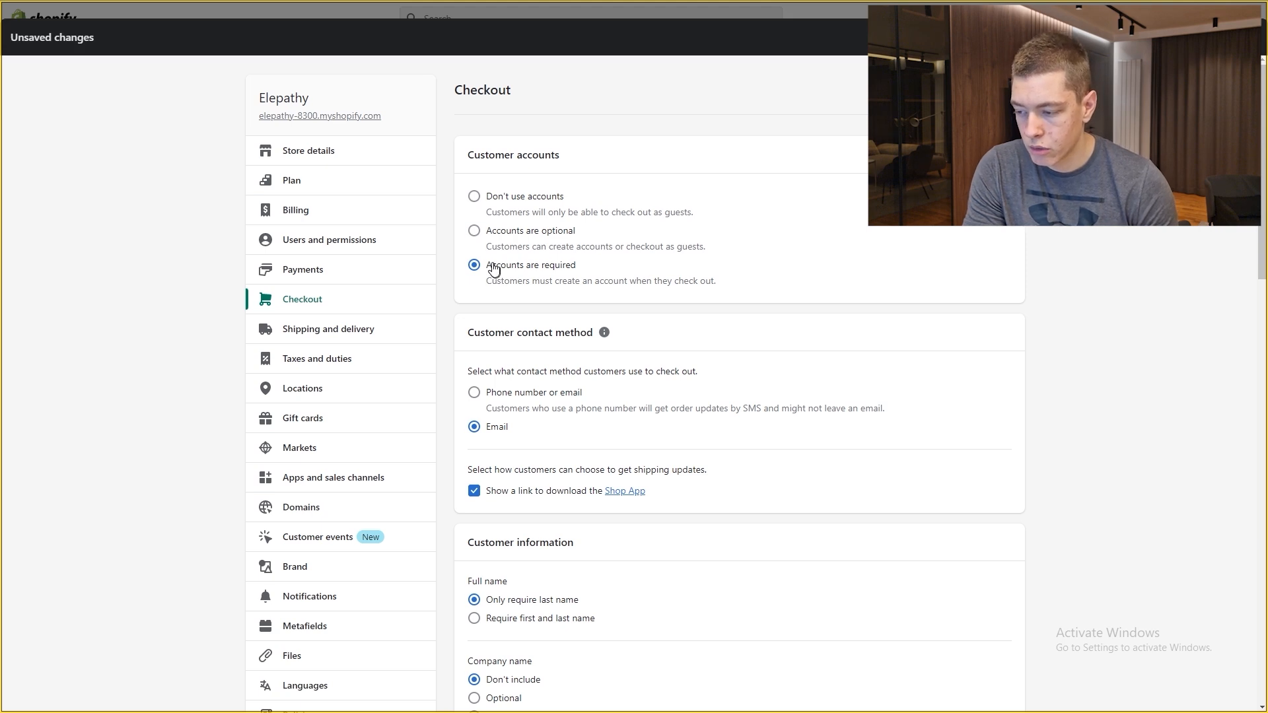
left_click(494, 201)
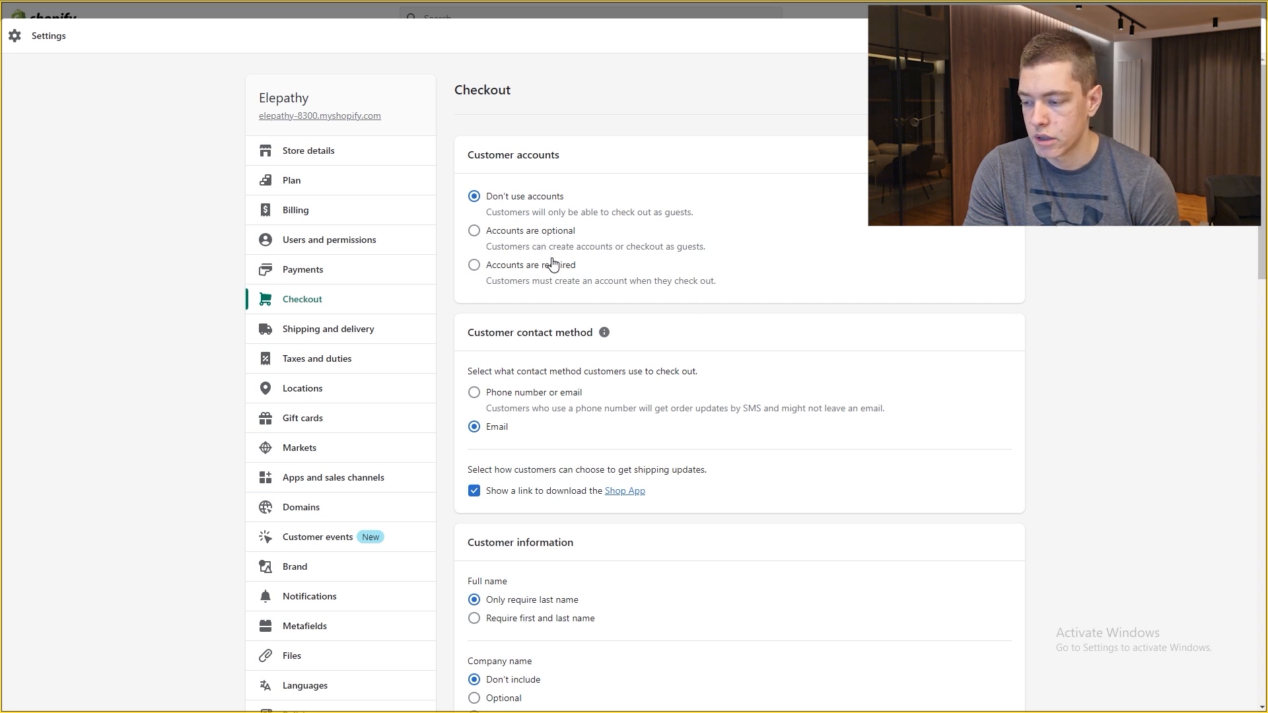
Step: Turn off the Shop App download link at checkout
scroll(574, 242, "down", 1)
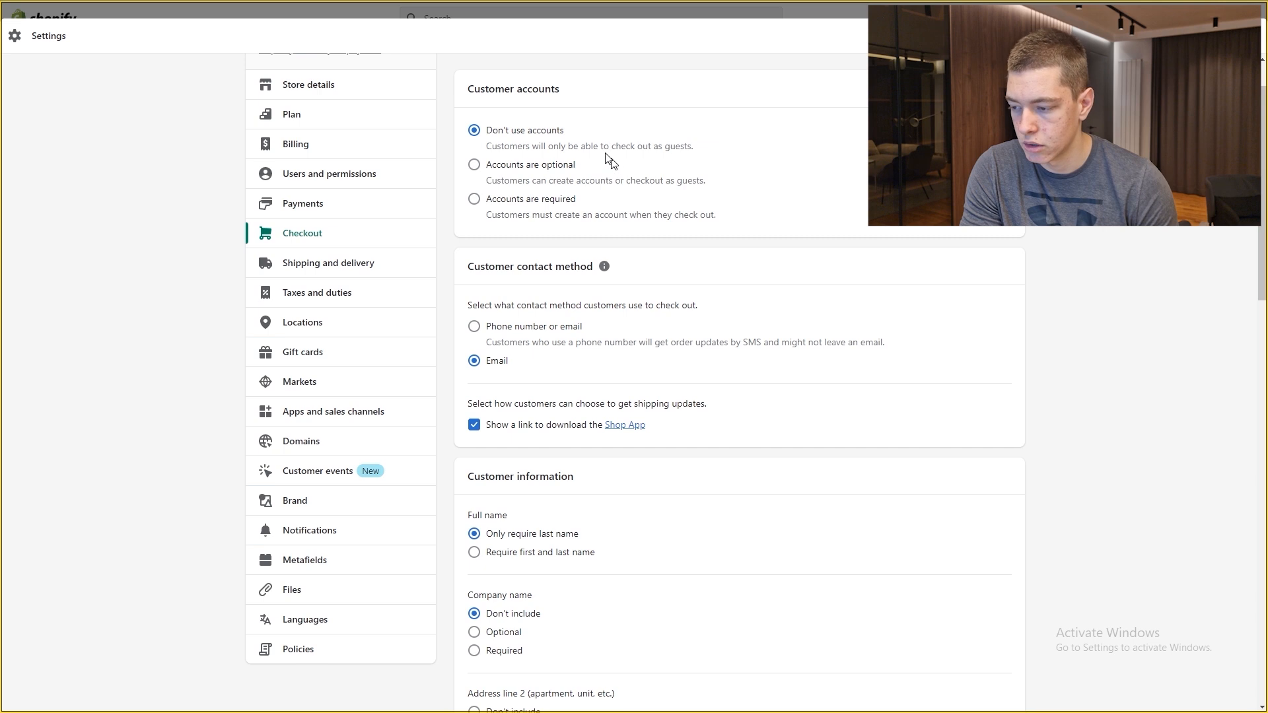
scroll(521, 136, "down", 2)
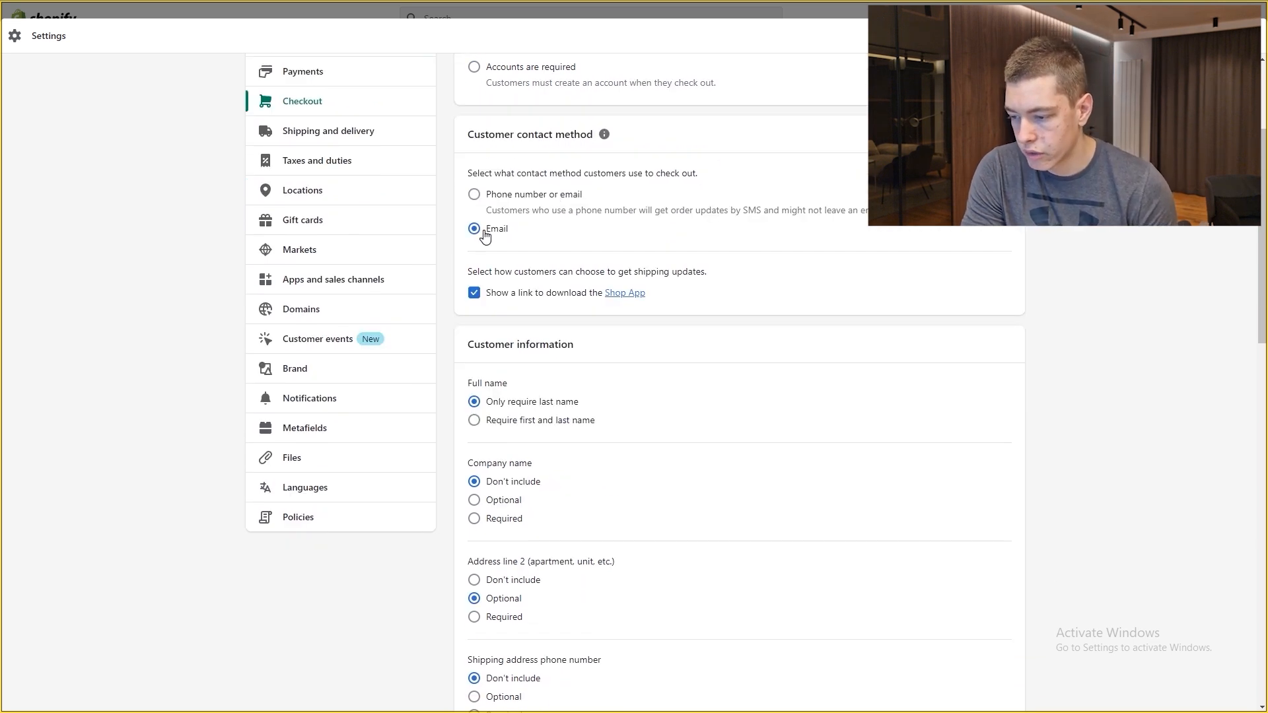
left_click(493, 294)
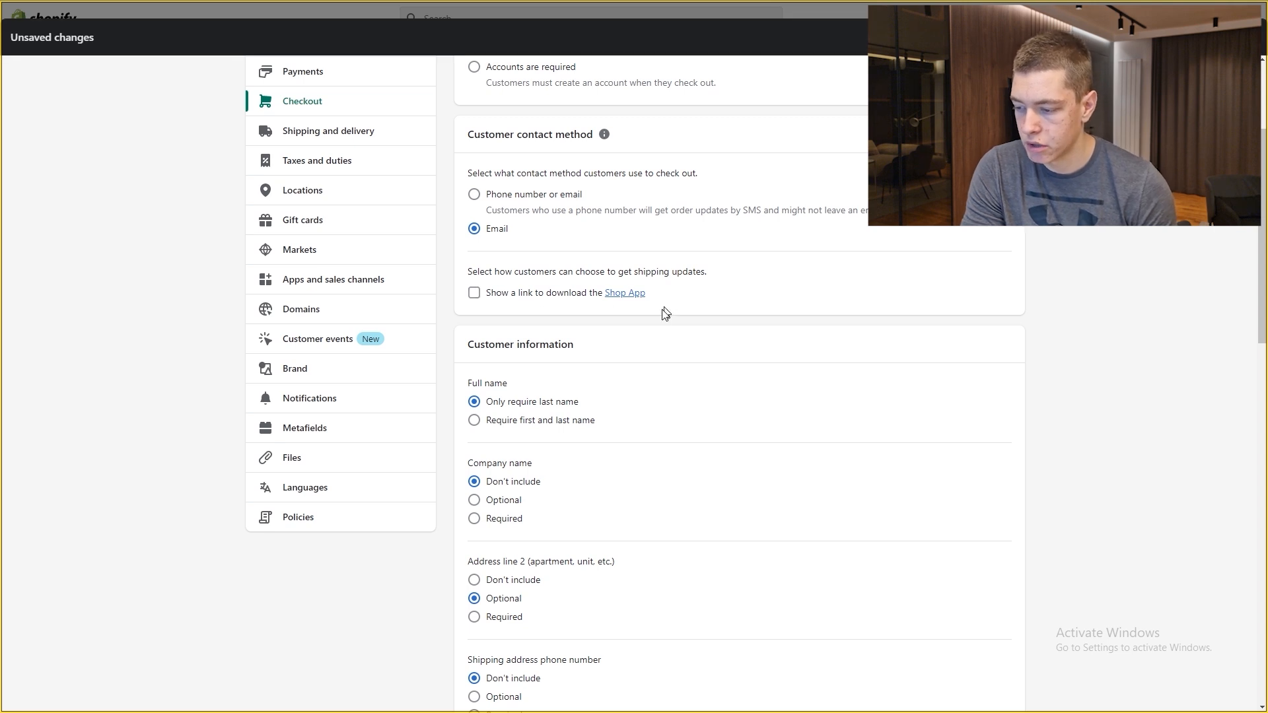
scroll(662, 311, "down", 2)
scroll(552, 305, "down", 1)
Step: Require both first and last name and make company name optional
left_click(548, 227)
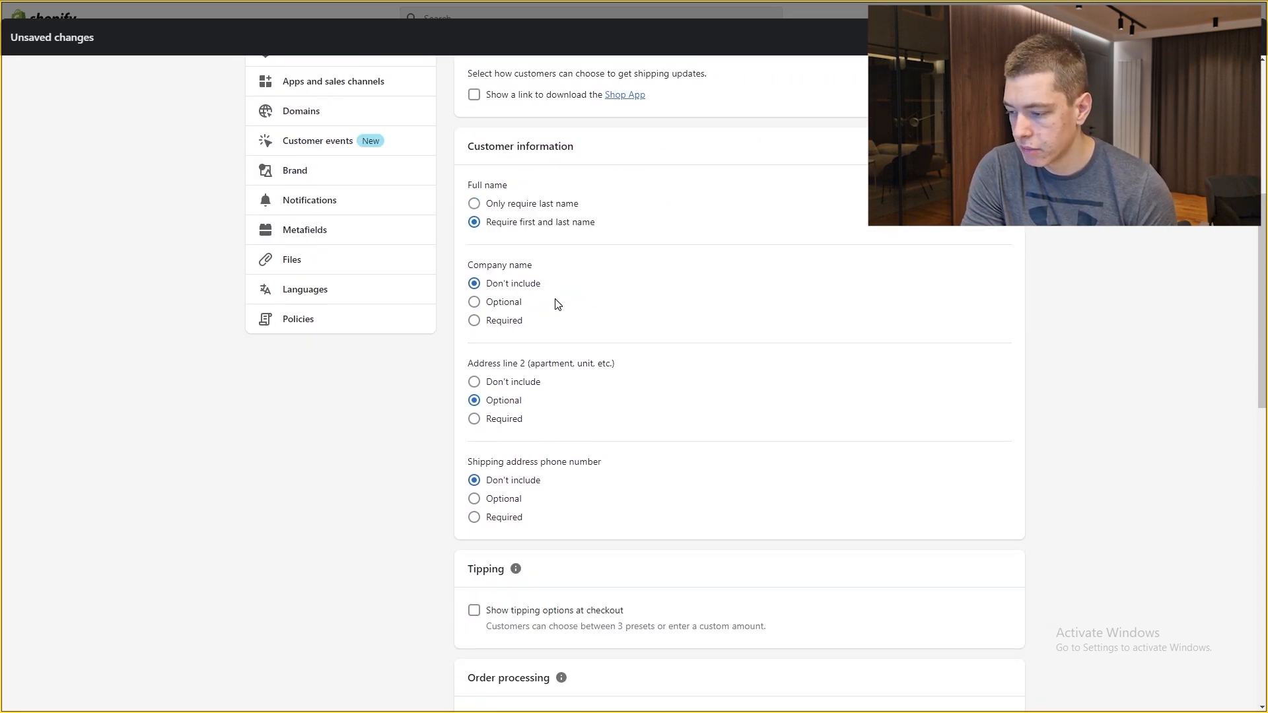
scroll(558, 304, "down", 1)
left_click(516, 240)
left_click(519, 220)
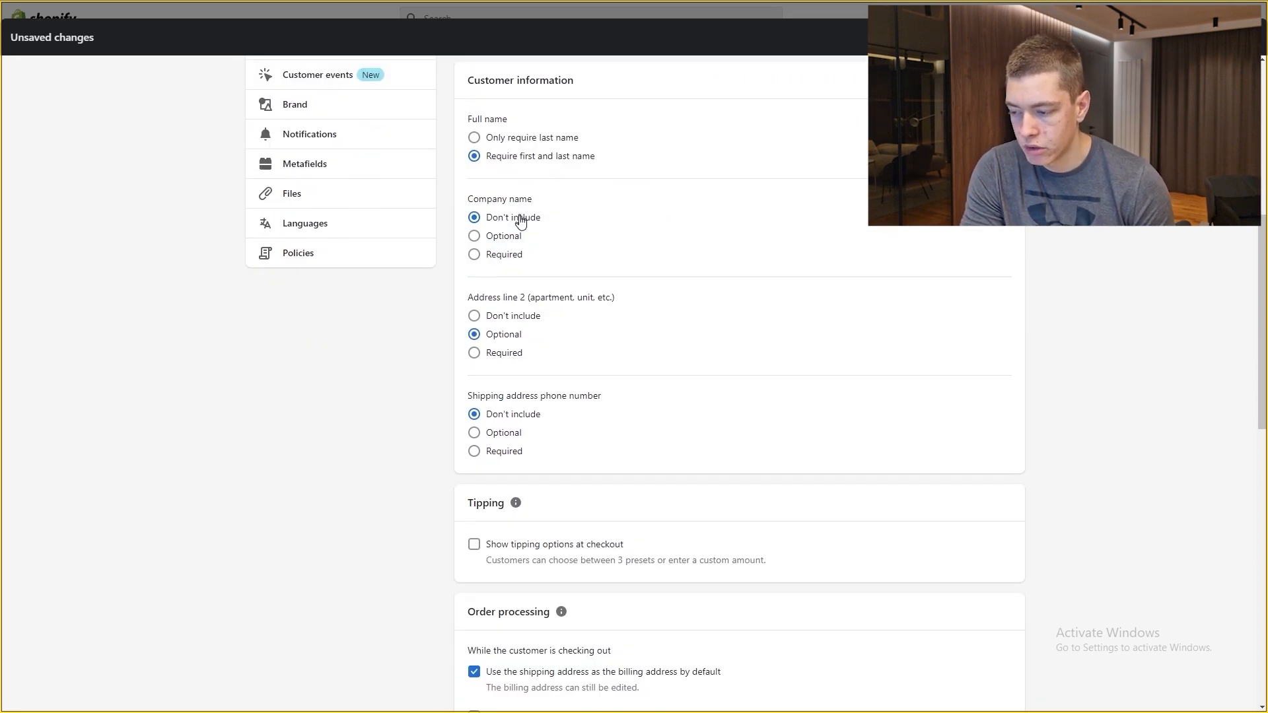
left_click(522, 237)
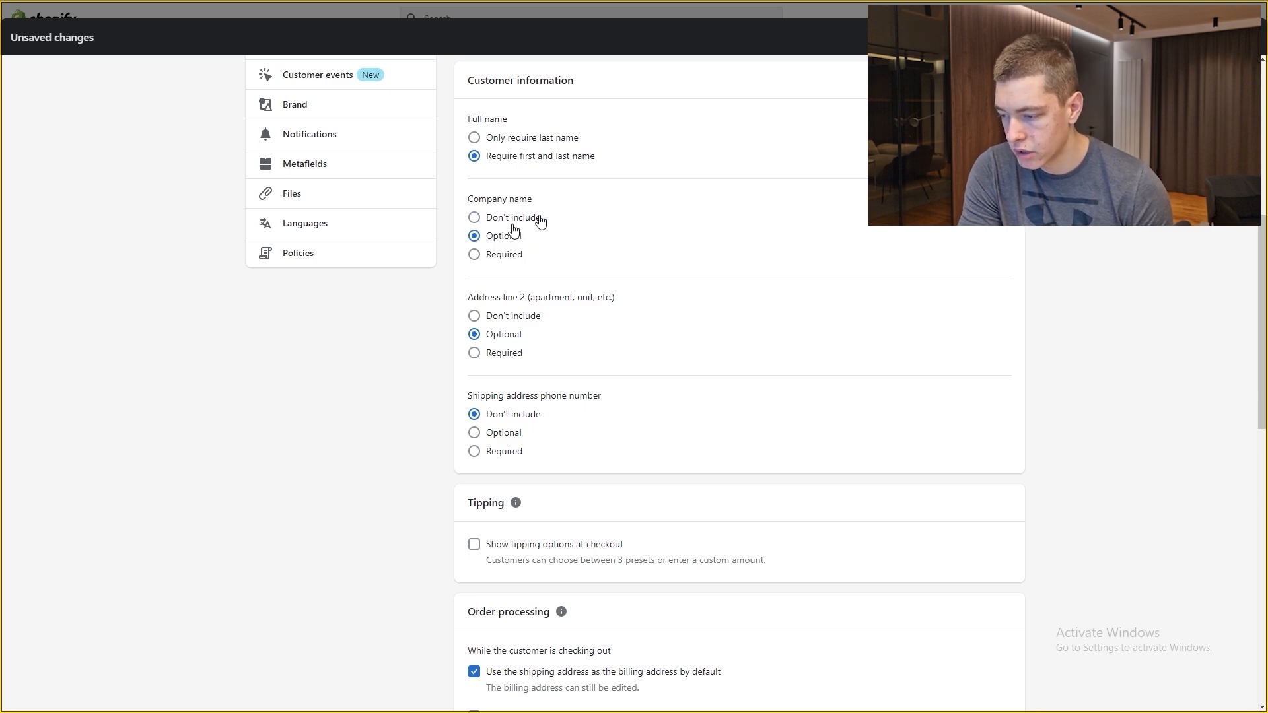
Step: Require a shipping address phone number, leaving tipping options turned off
scroll(548, 231, "down", 2)
scroll(554, 241, "up", 1)
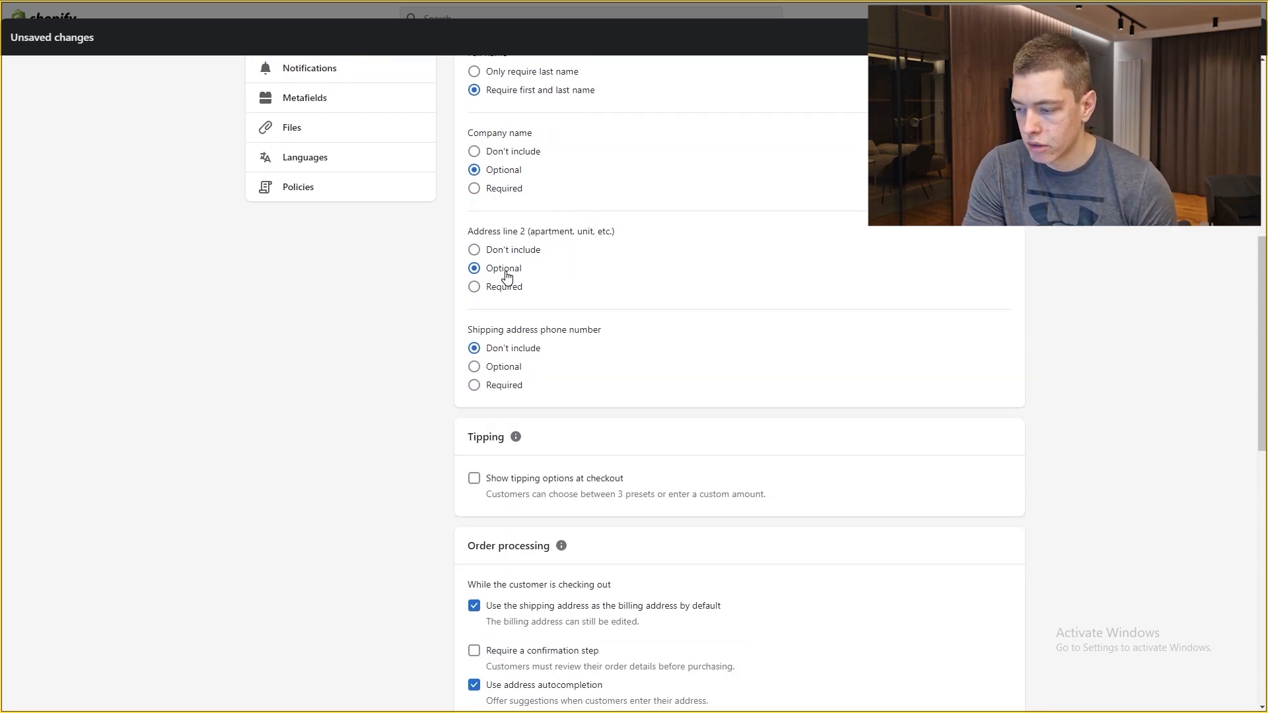
scroll(521, 303, "down", 1)
left_click(502, 319)
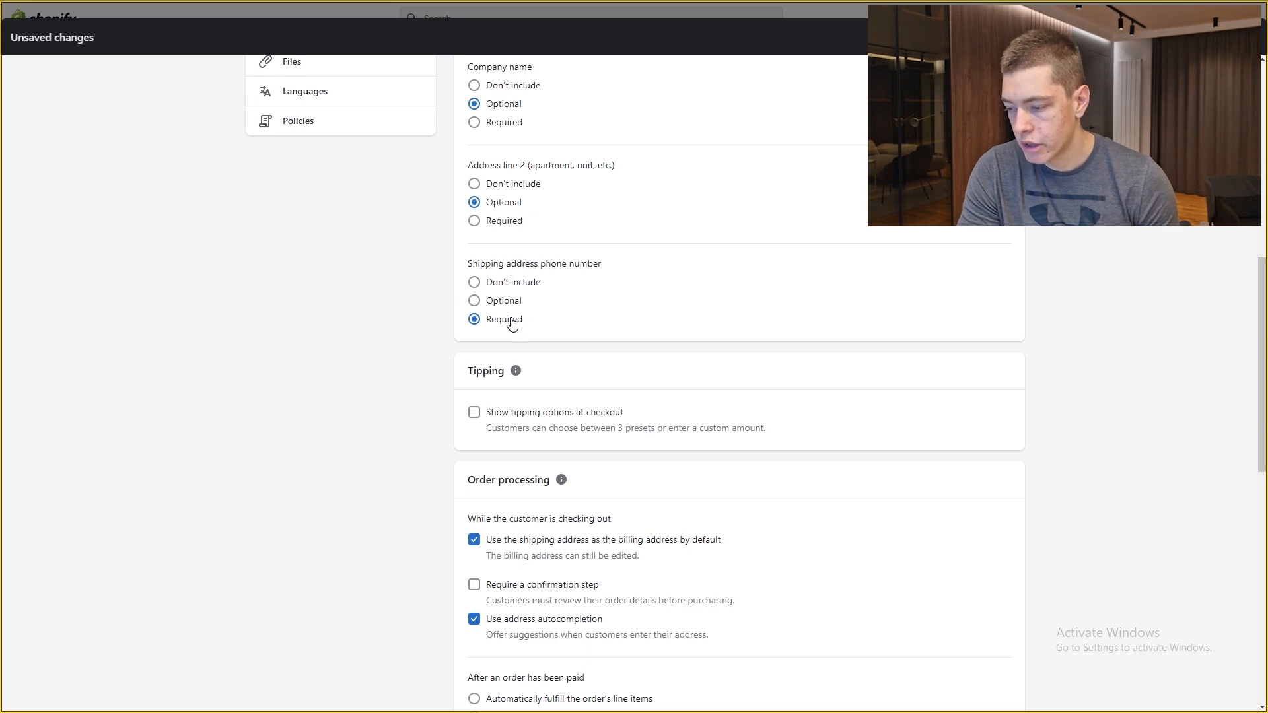
scroll(470, 243, "down", 2)
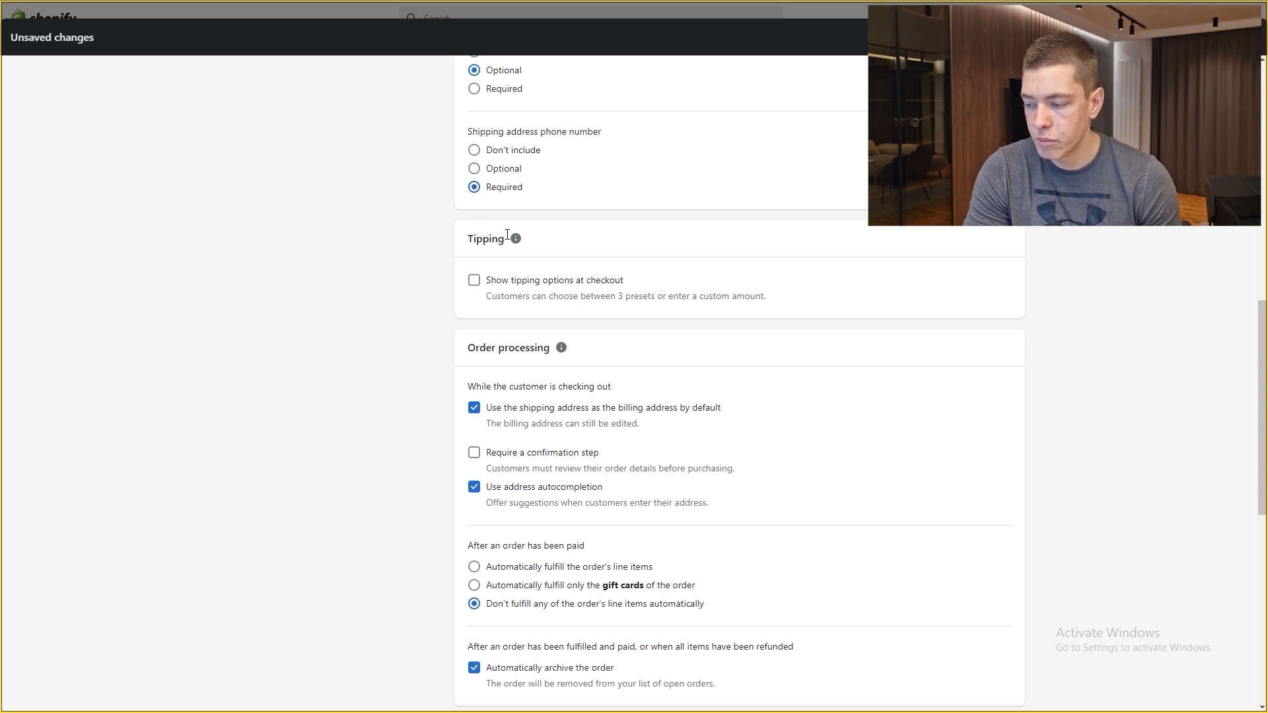
left_click(476, 285)
left_click(476, 285)
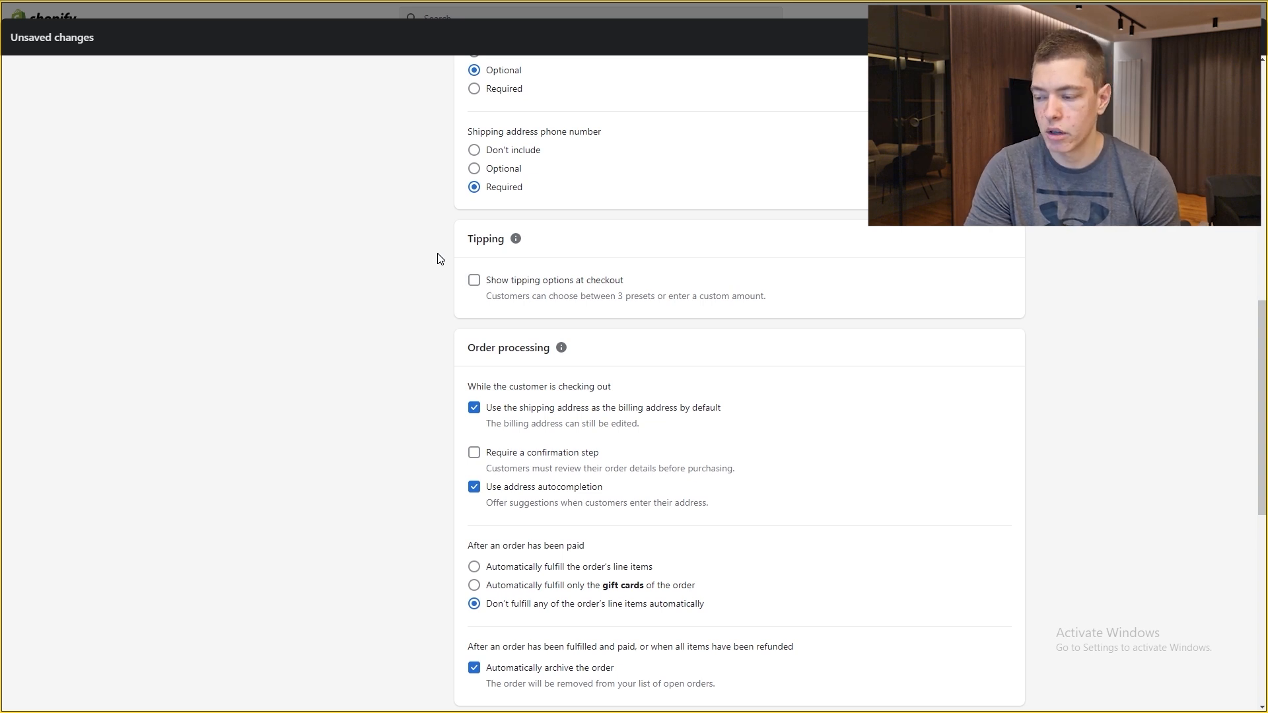
Step: Review the rest of the checkout options down to the bottom and save the changes
scroll(442, 259, "down", 1)
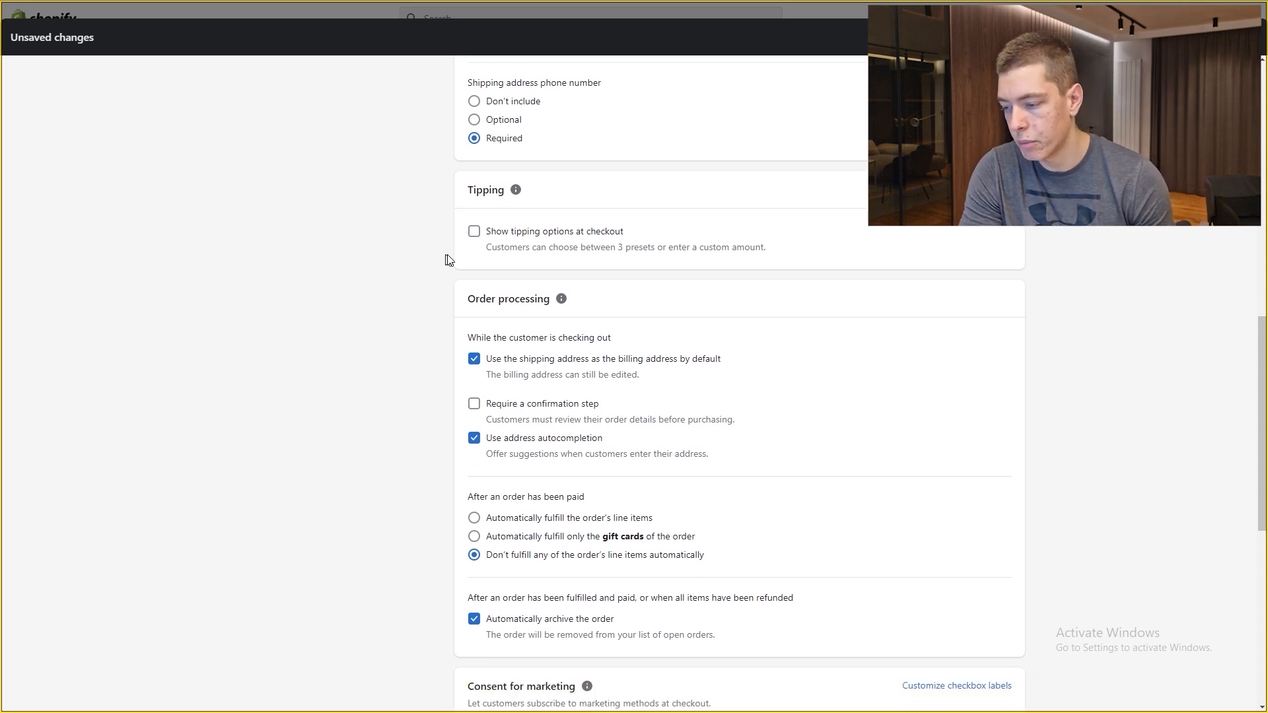
scroll(505, 238, "down", 1)
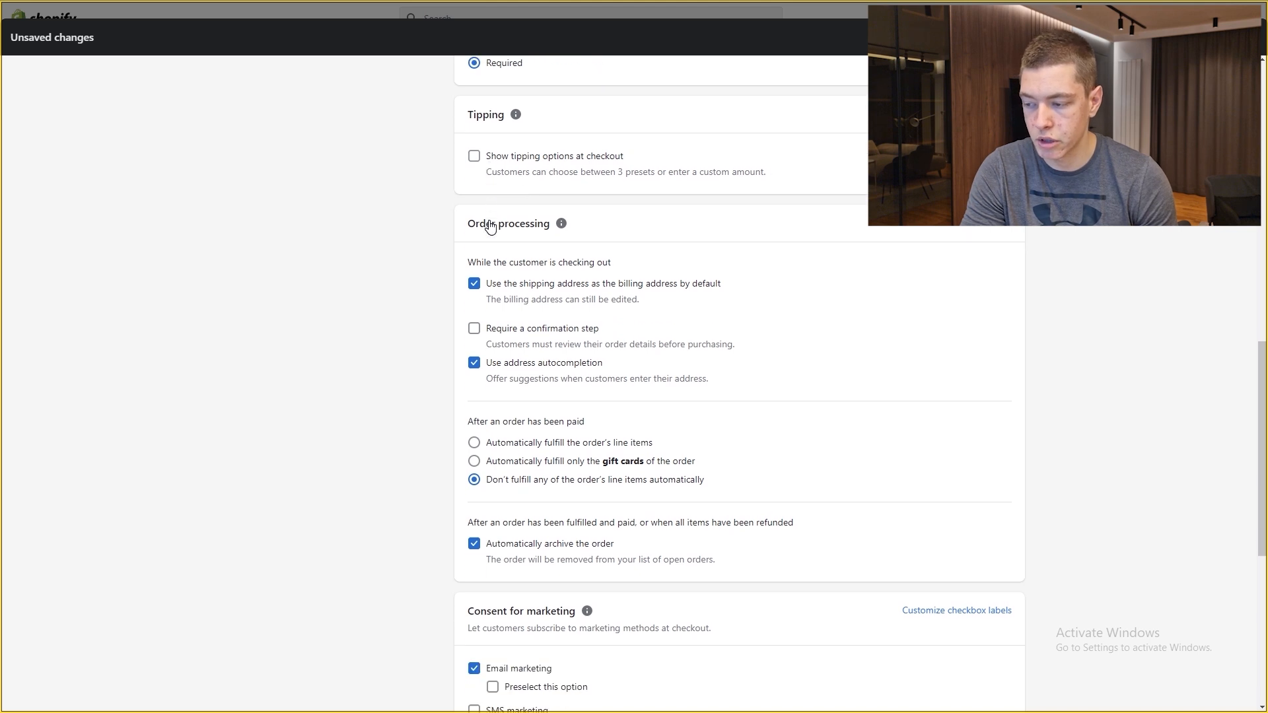
scroll(495, 153, "down", 1)
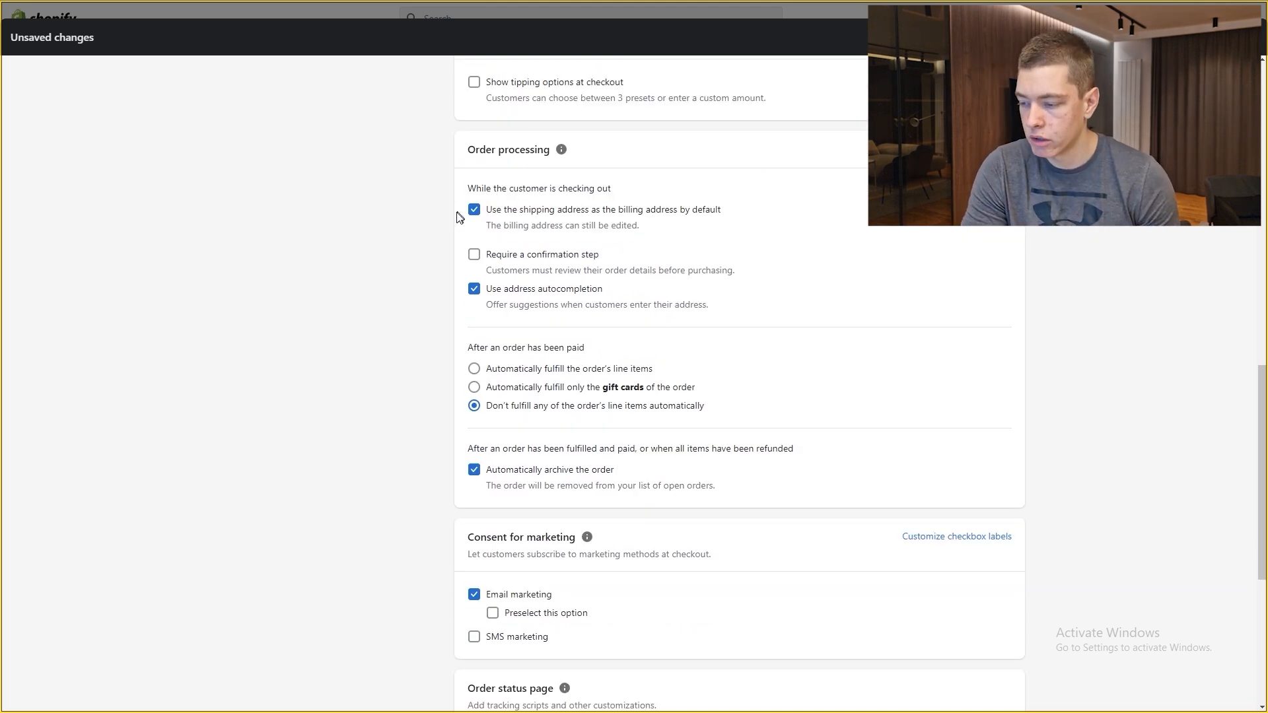
scroll(608, 275, "down", 1)
scroll(608, 274, "down", 2)
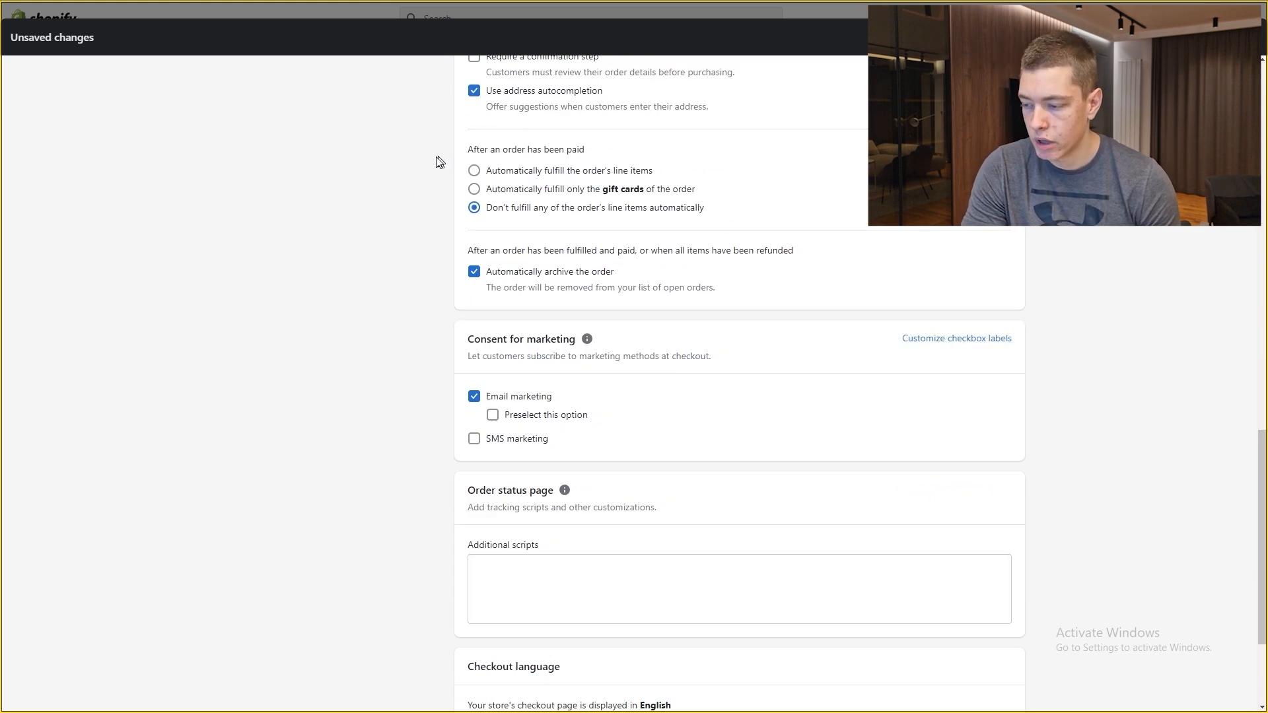
scroll(481, 212, "down", 1)
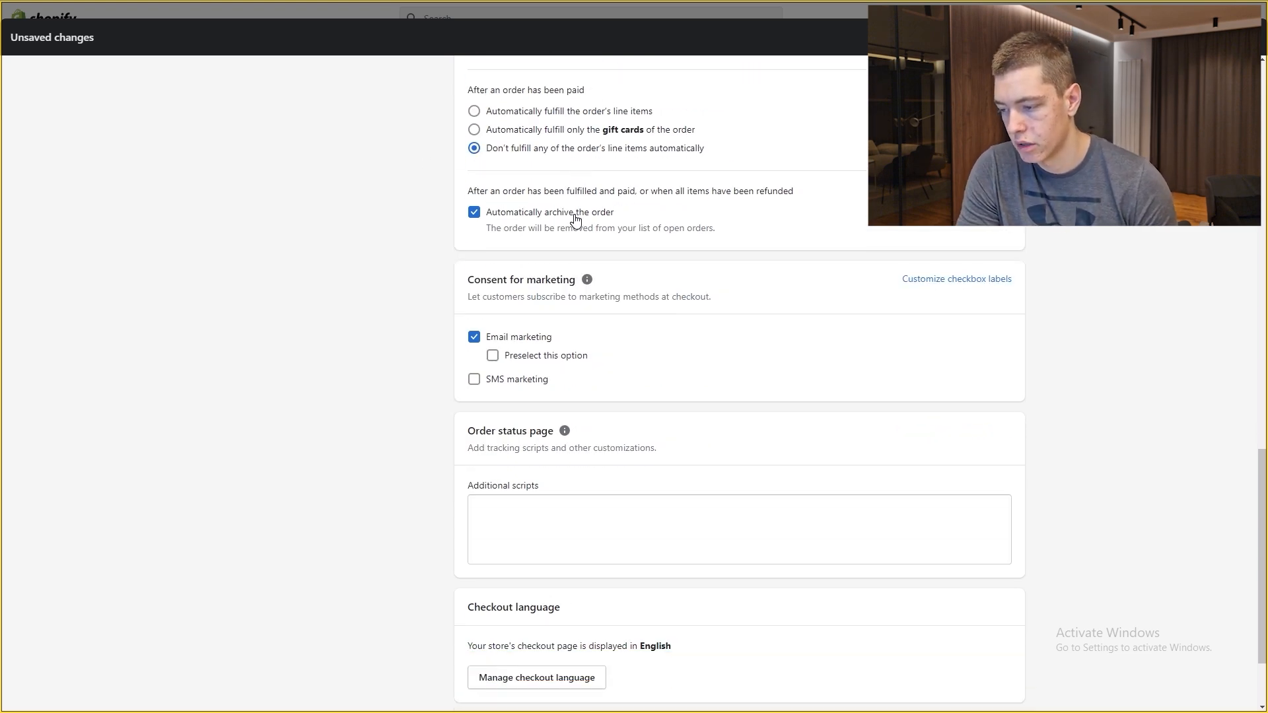
scroll(651, 215, "up", 1)
scroll(478, 278, "down", 1)
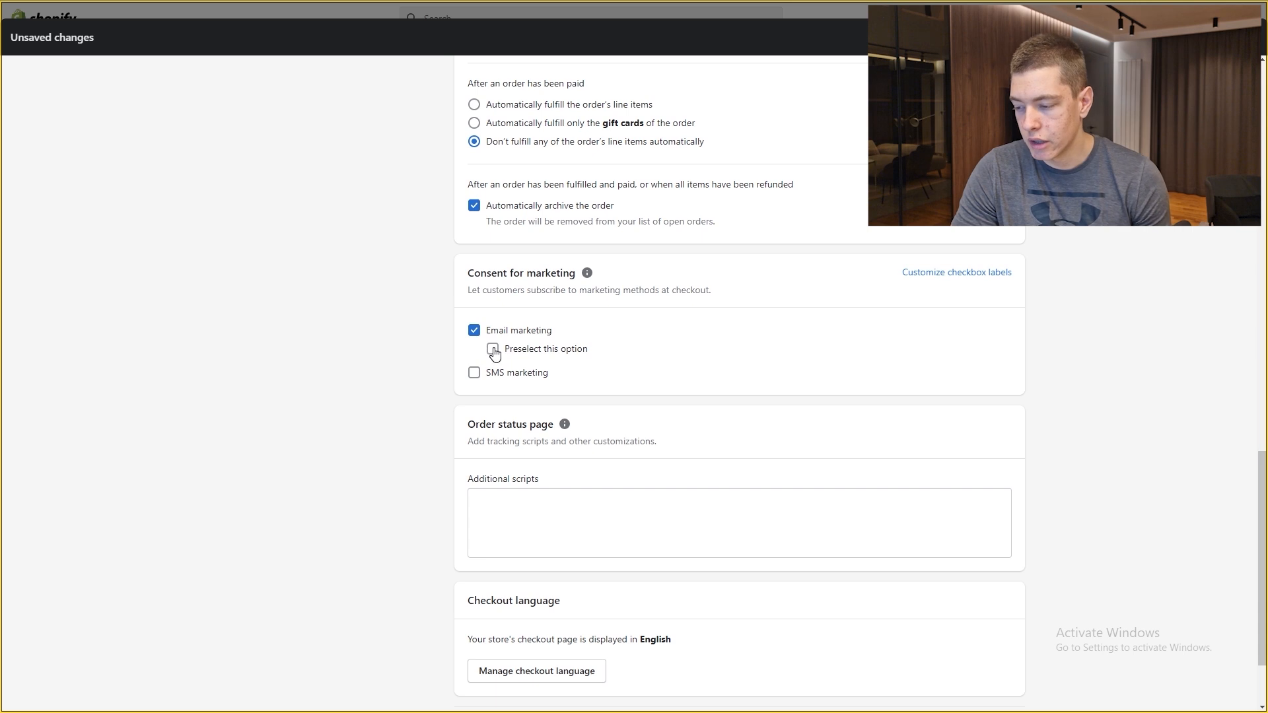
scroll(444, 317, "up", 1)
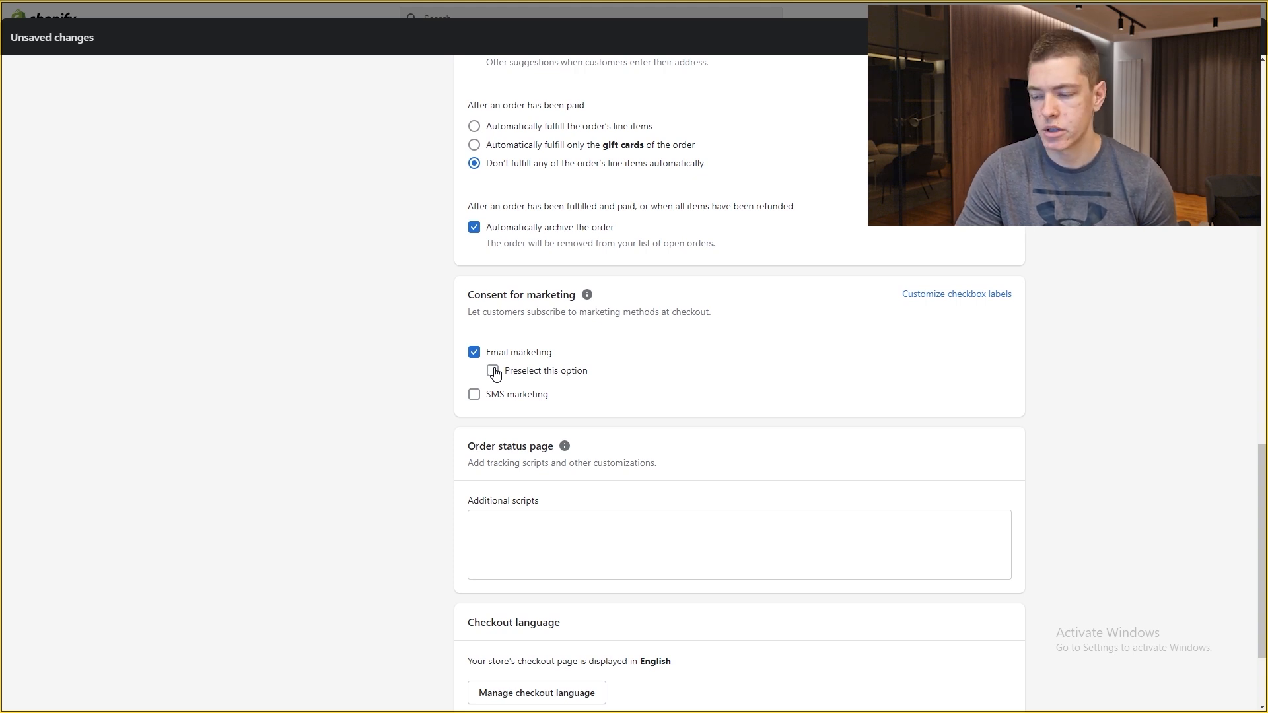
scroll(495, 373, "down", 1)
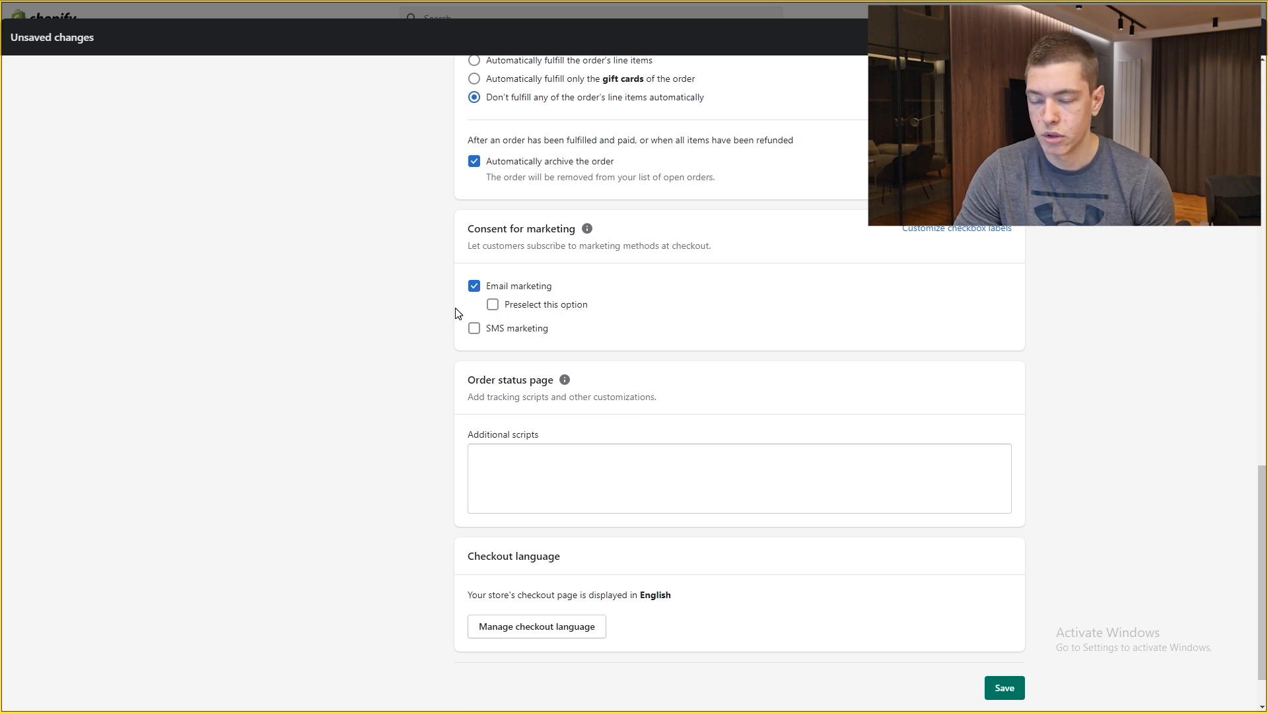
scroll(935, 548, "down", 1)
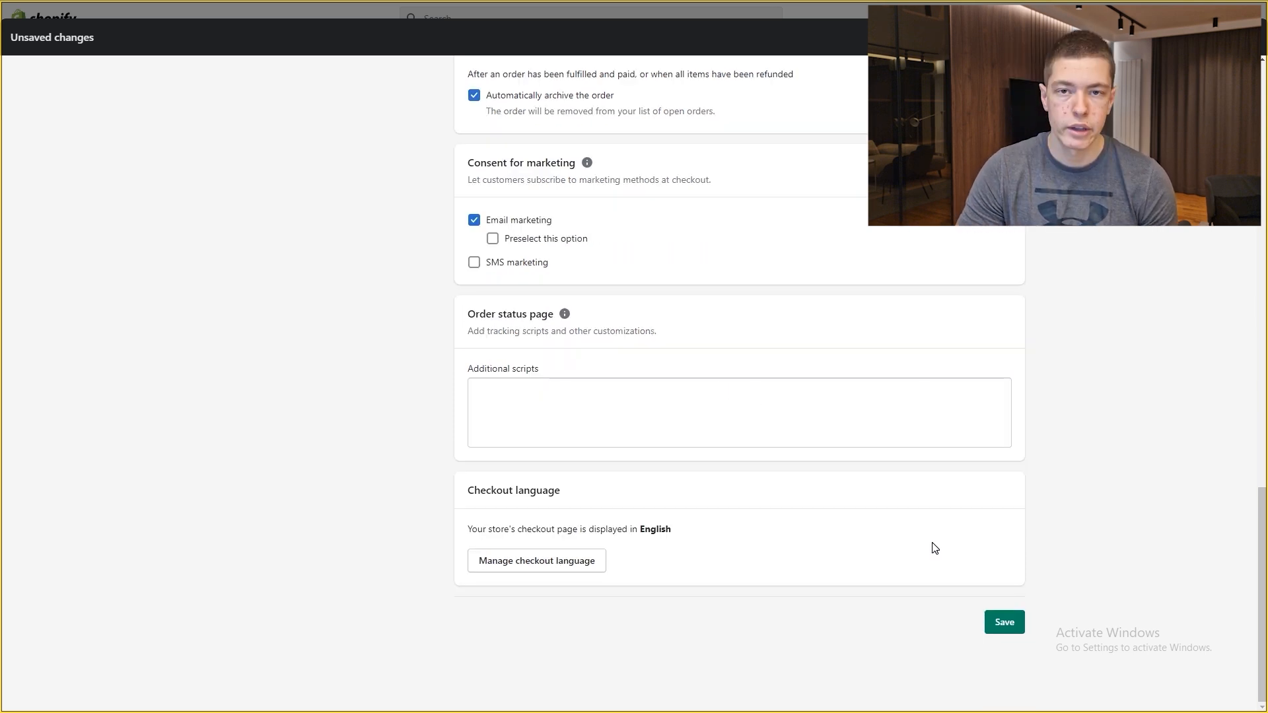
left_click(1005, 622)
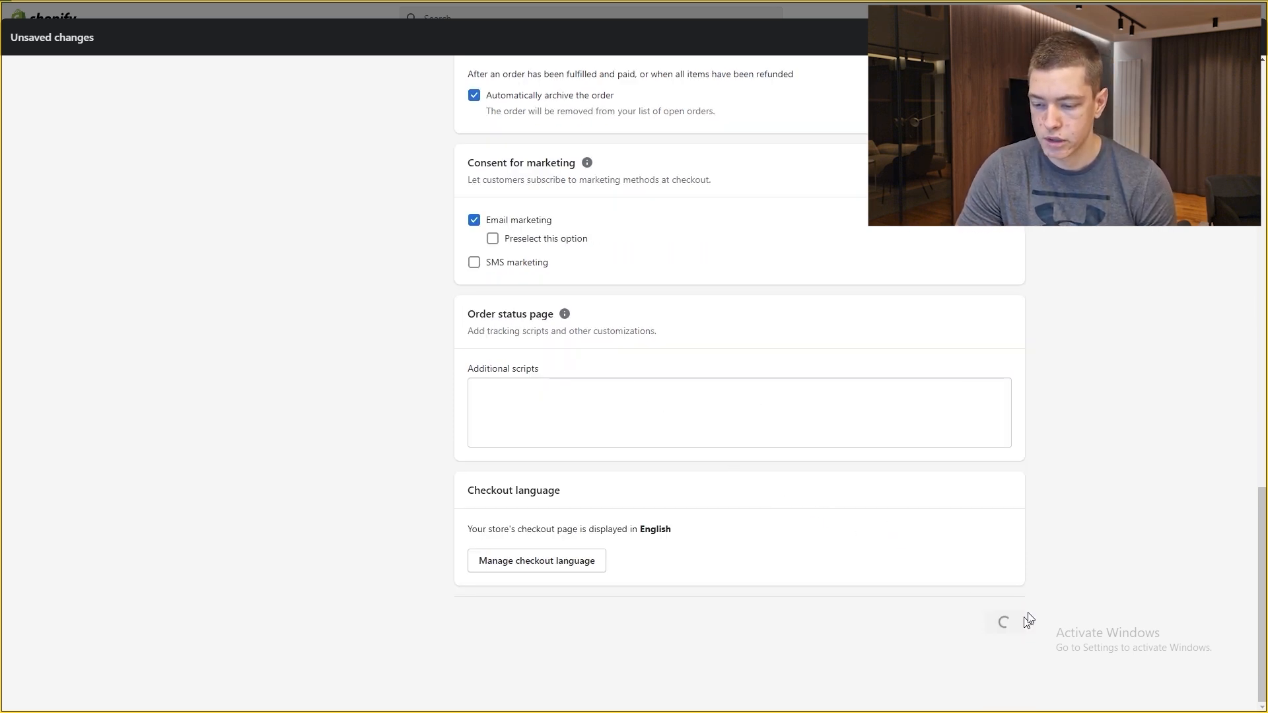
Step: Open the General shipping profile and delete its Domestic zone
scroll(574, 222, "down", 4)
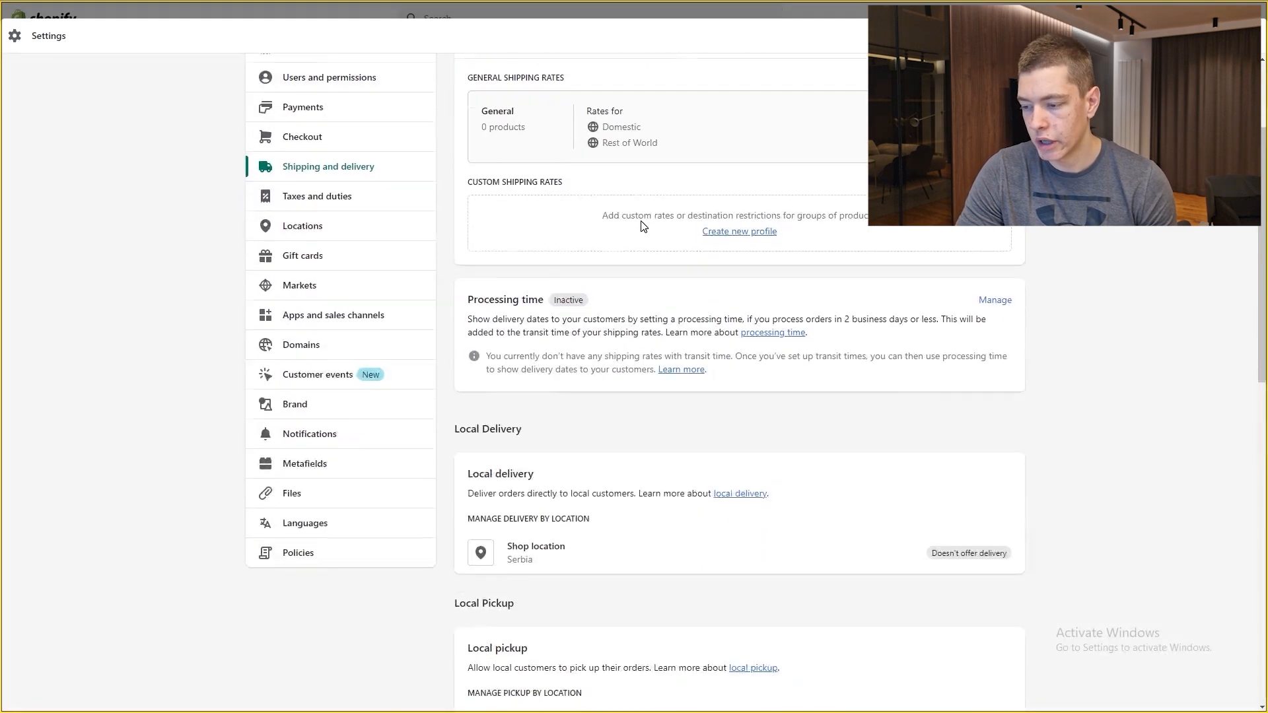
scroll(758, 331, "up", 5)
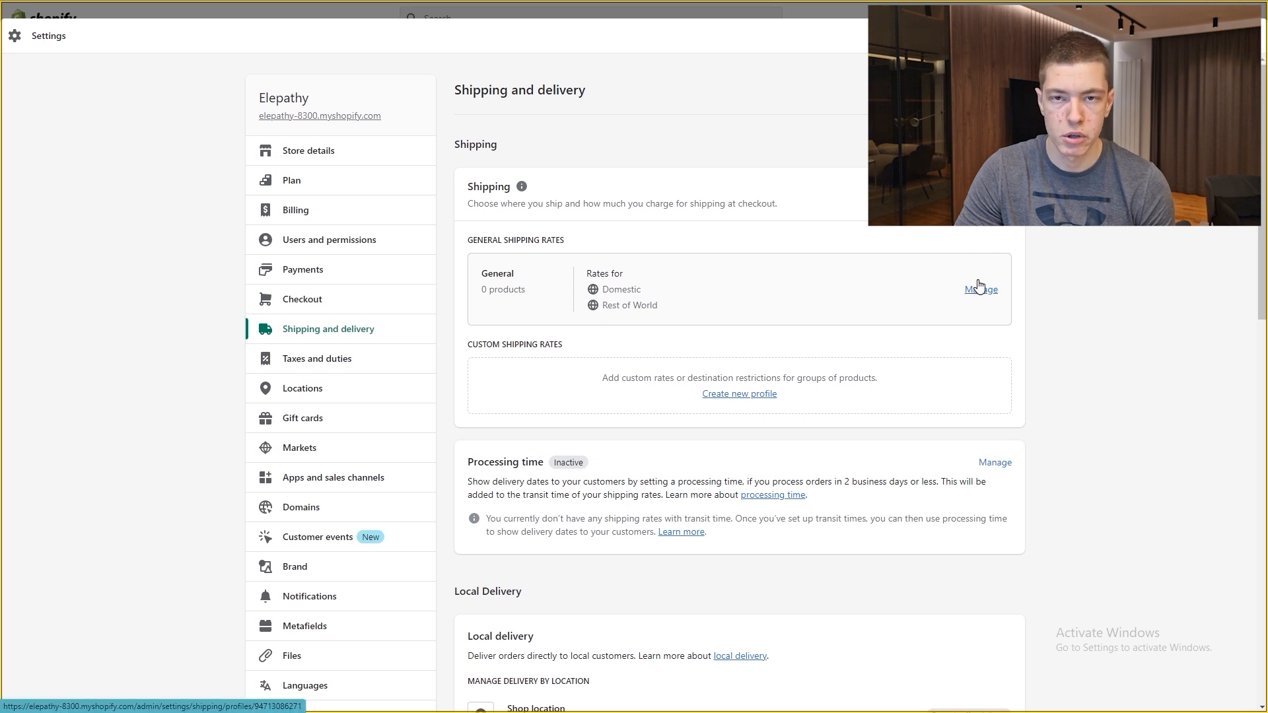
left_click(988, 294)
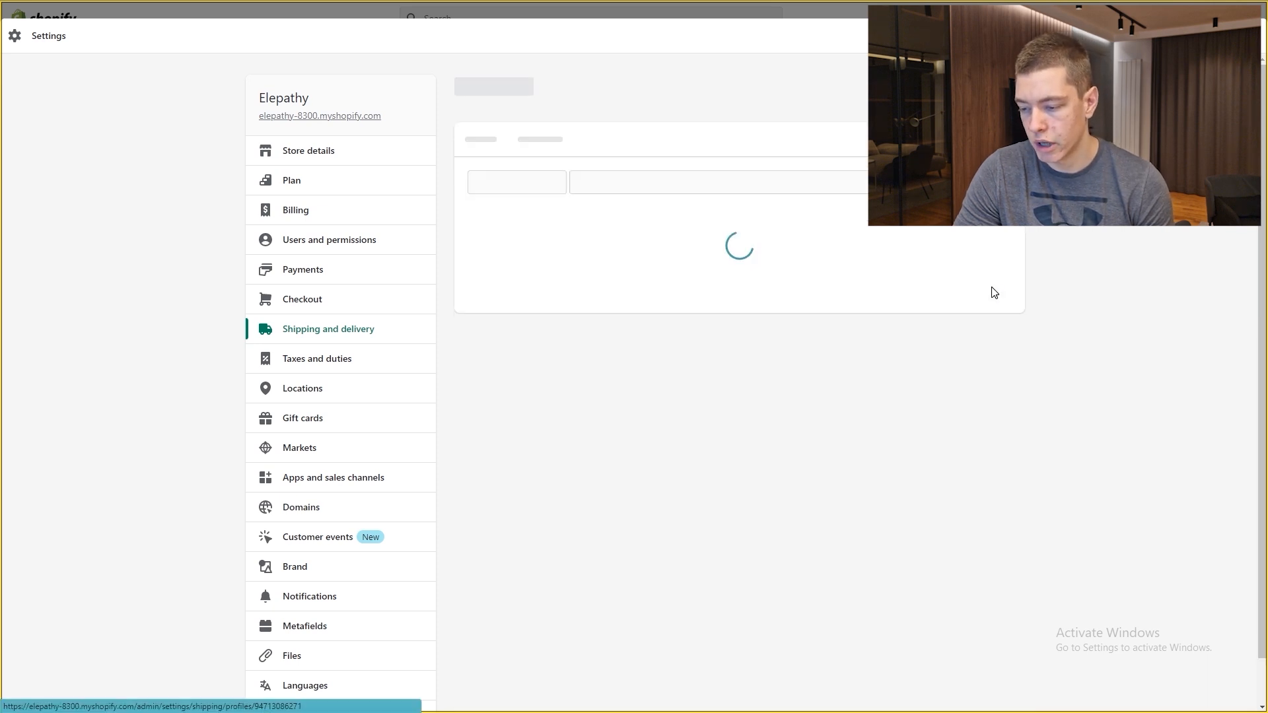
scroll(826, 314, "down", 2)
left_click(994, 278)
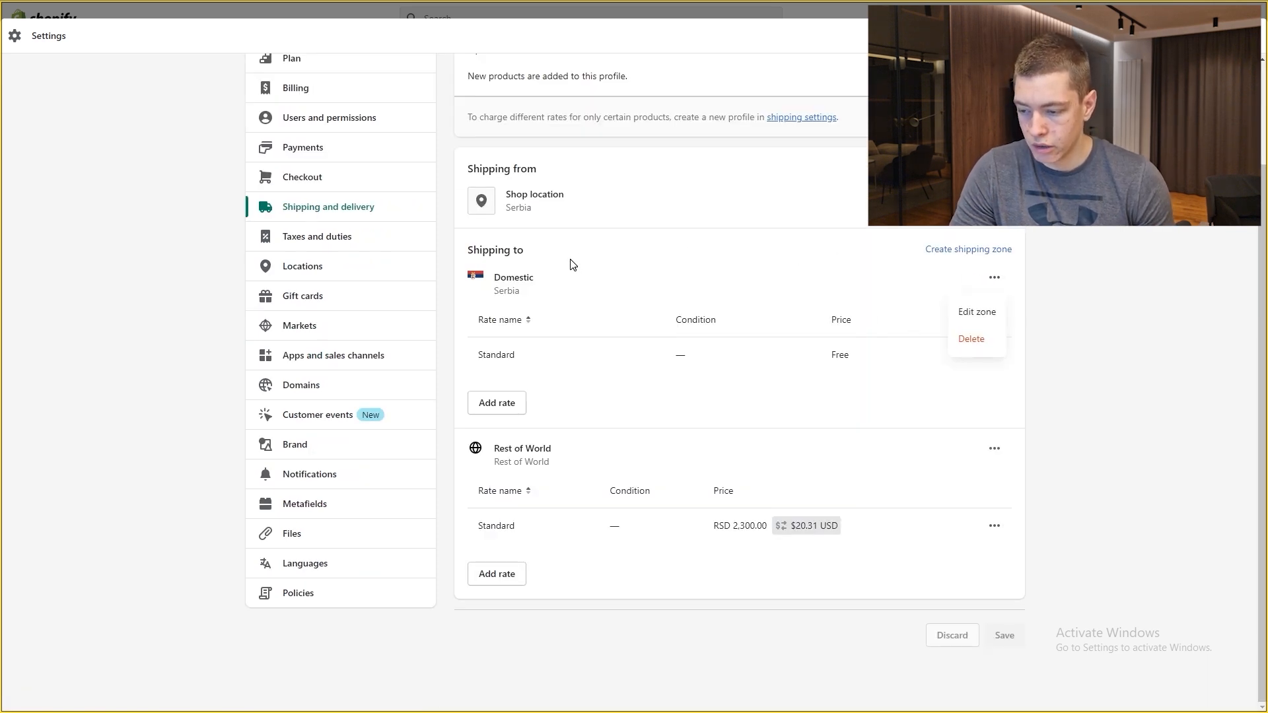
left_click(984, 340)
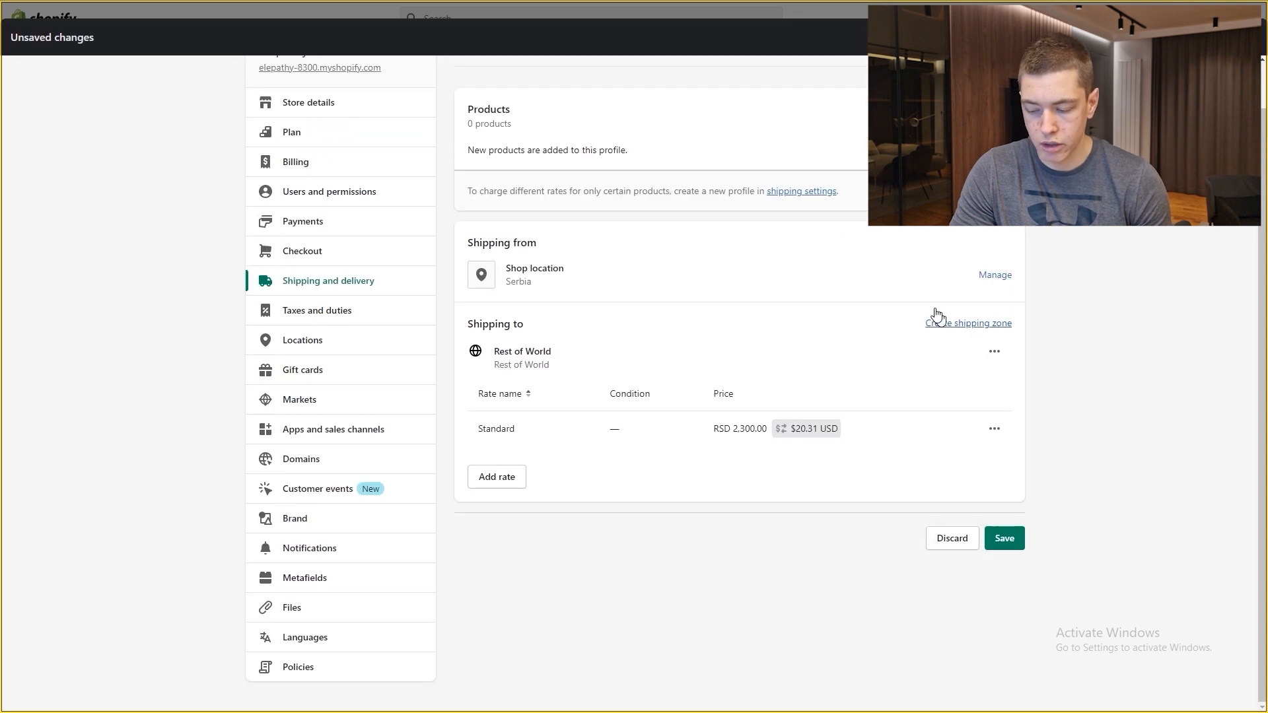
Step: Delete the Rest of World Standard rate and begin adding a new rate
left_click(994, 428)
left_click(970, 489)
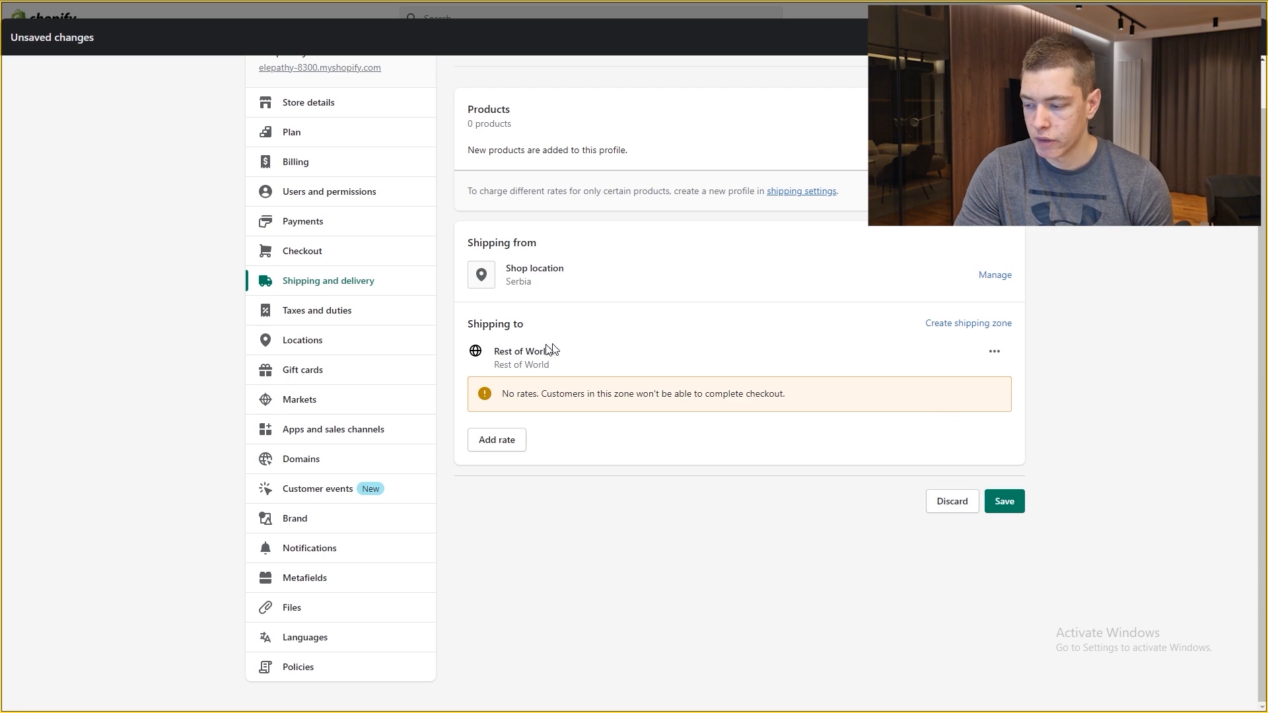
triple_click(550, 350)
left_click(548, 350)
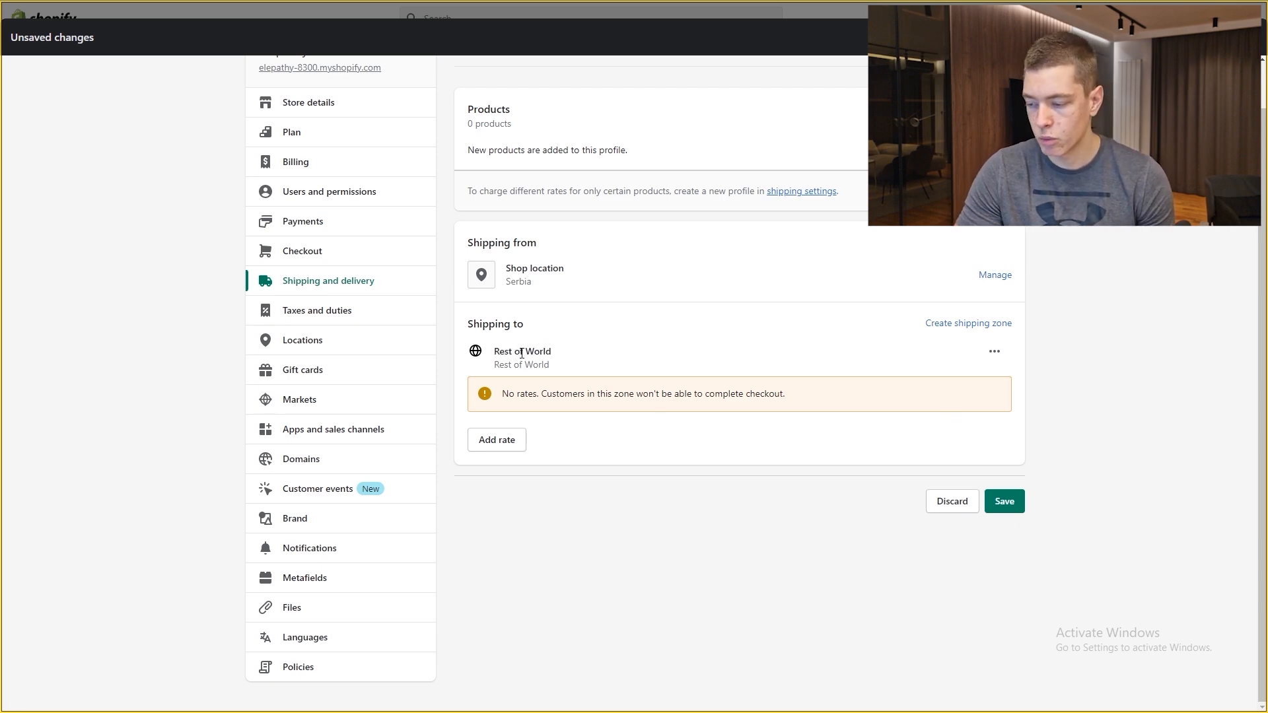
left_click(514, 442)
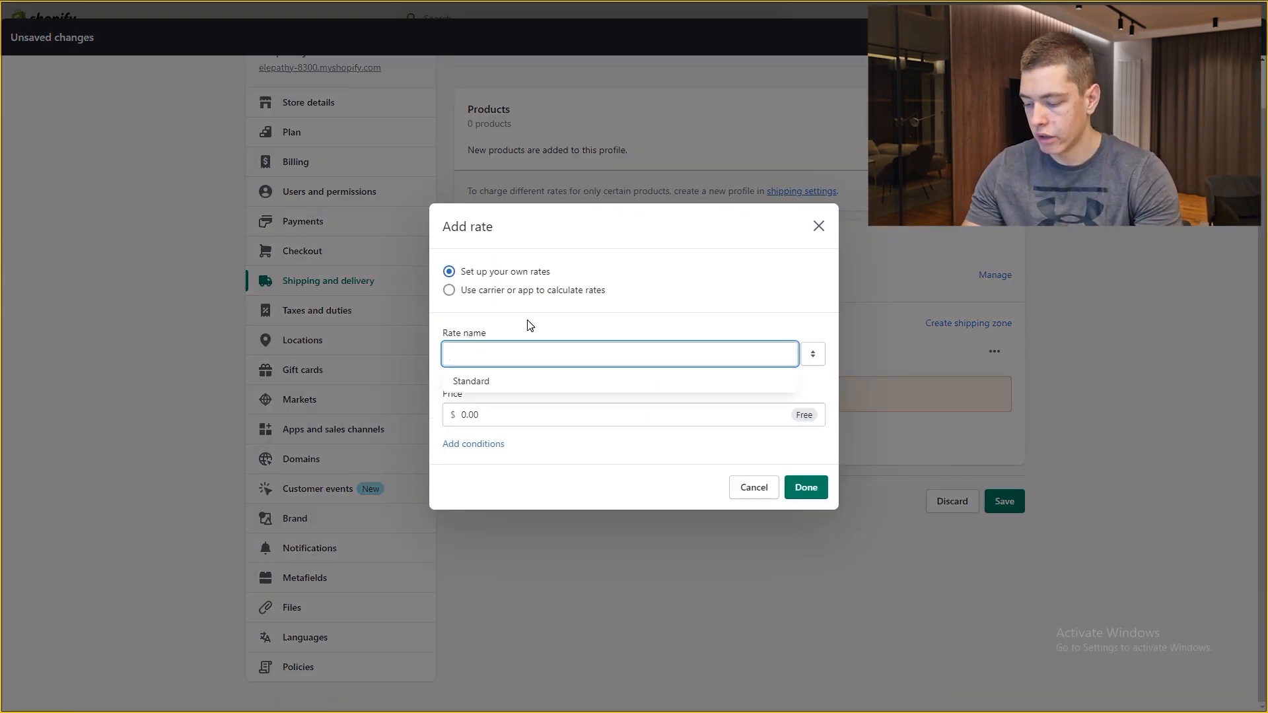
Step: Add a free 'Free Standard Shipping' rate for Rest of World
type("Free Sta")
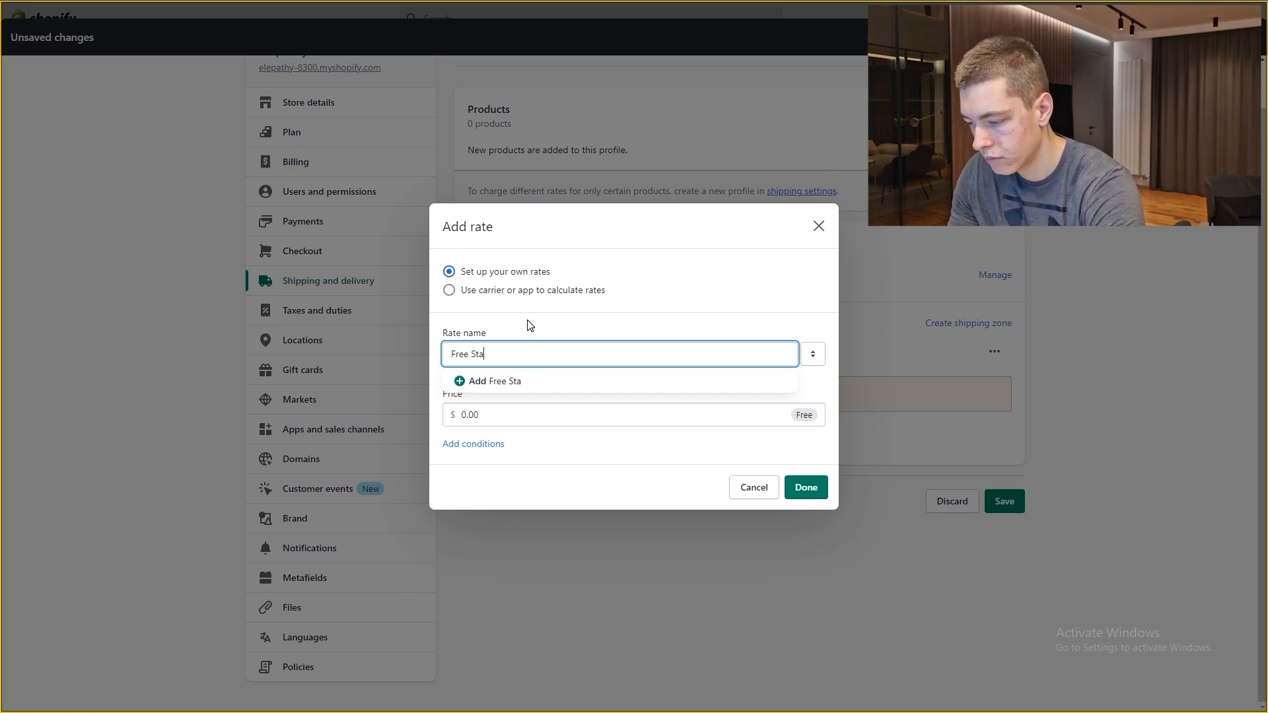
type("ndard Shipping")
left_click(558, 410)
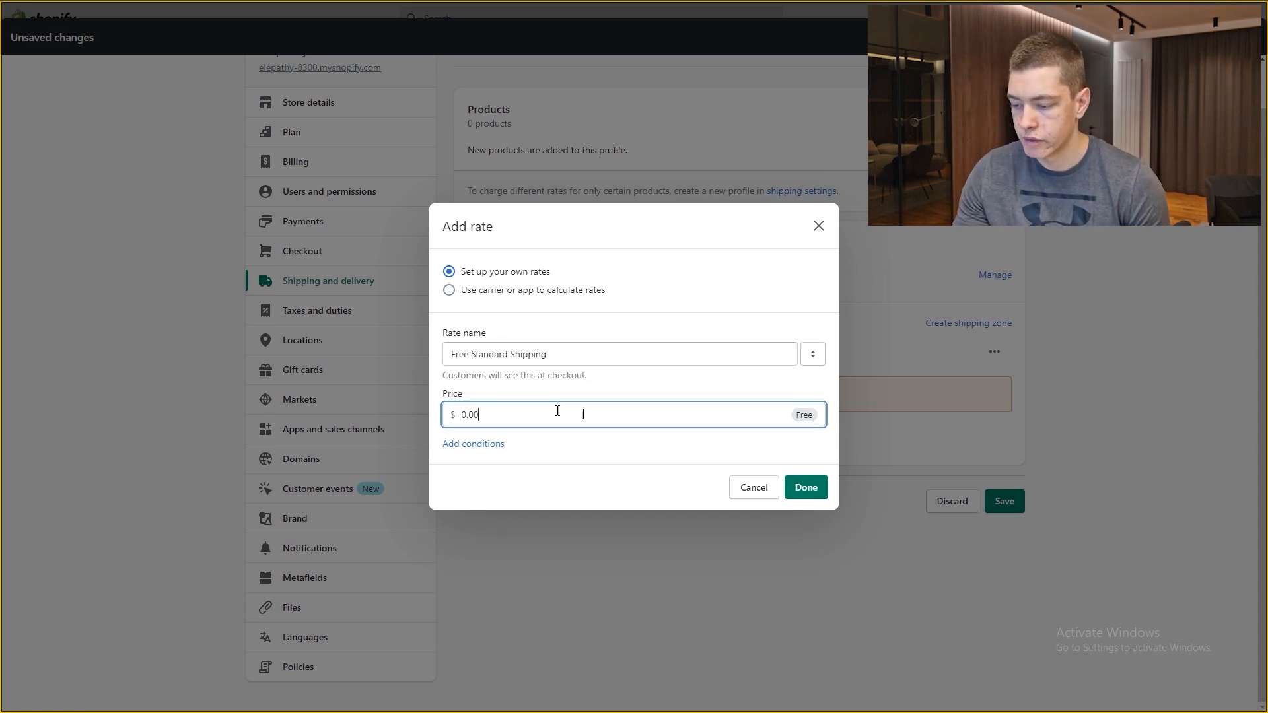
left_click(806, 487)
Step: Add a 'Priority Insured Shipping And Handling' rate priced at $2.97
left_click(523, 477)
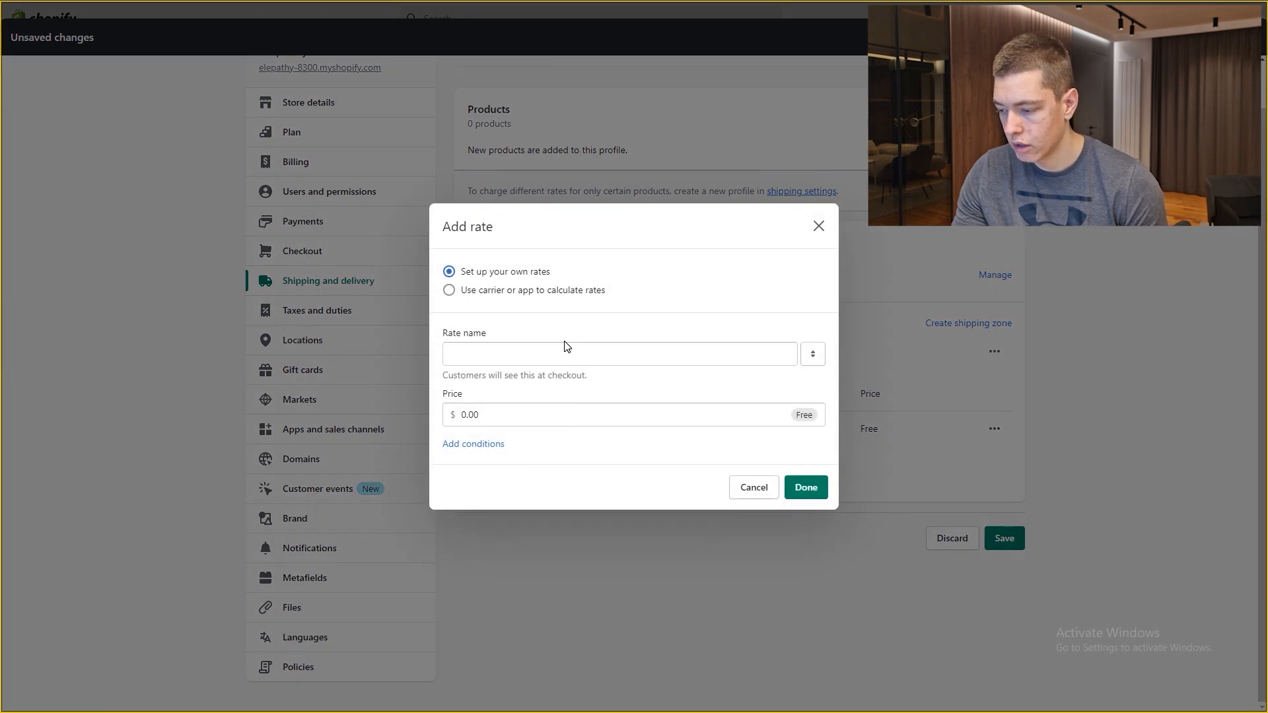
type("Priority Insured")
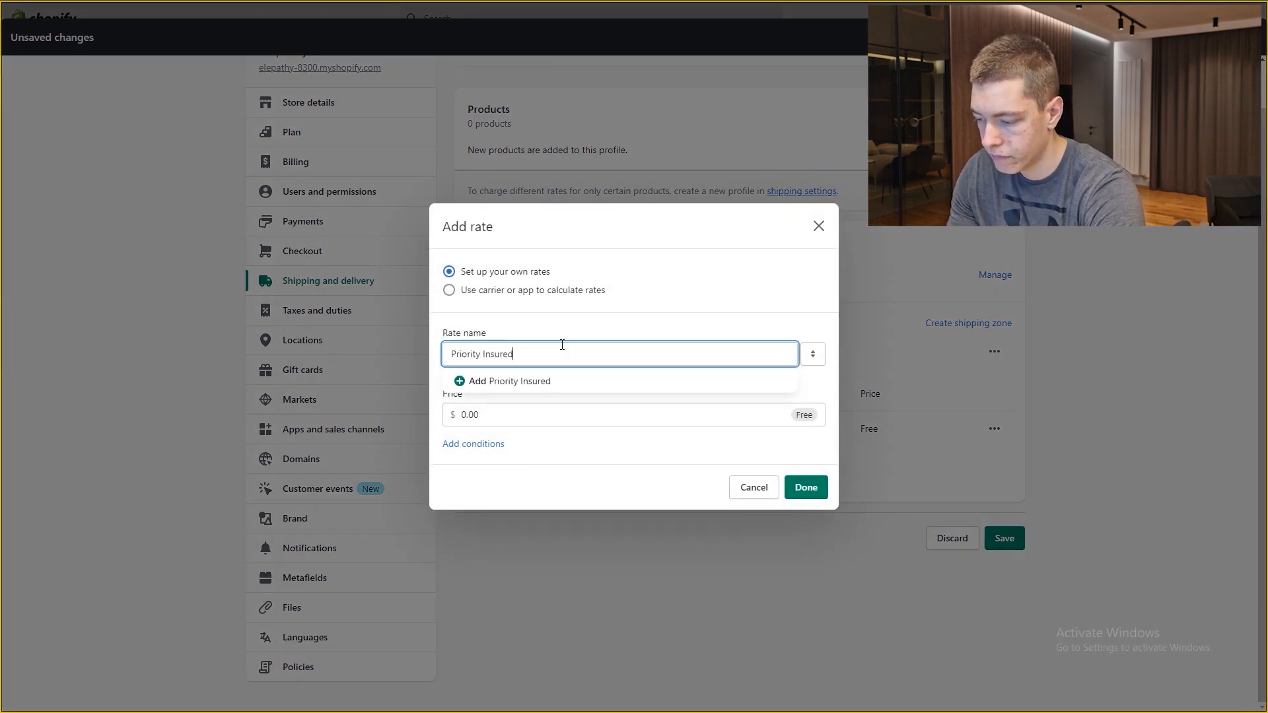
type(" Shipping And Handli")
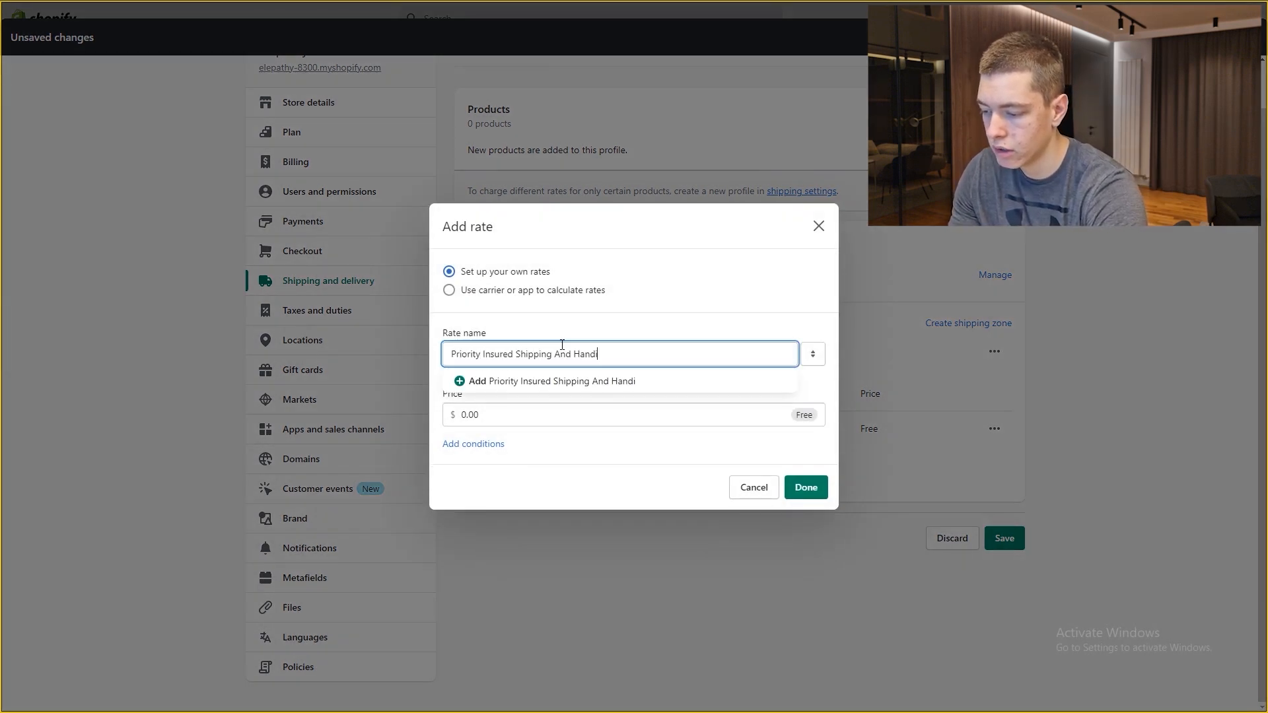
type("ng")
key("Tab")
key("Tab")
type("2")
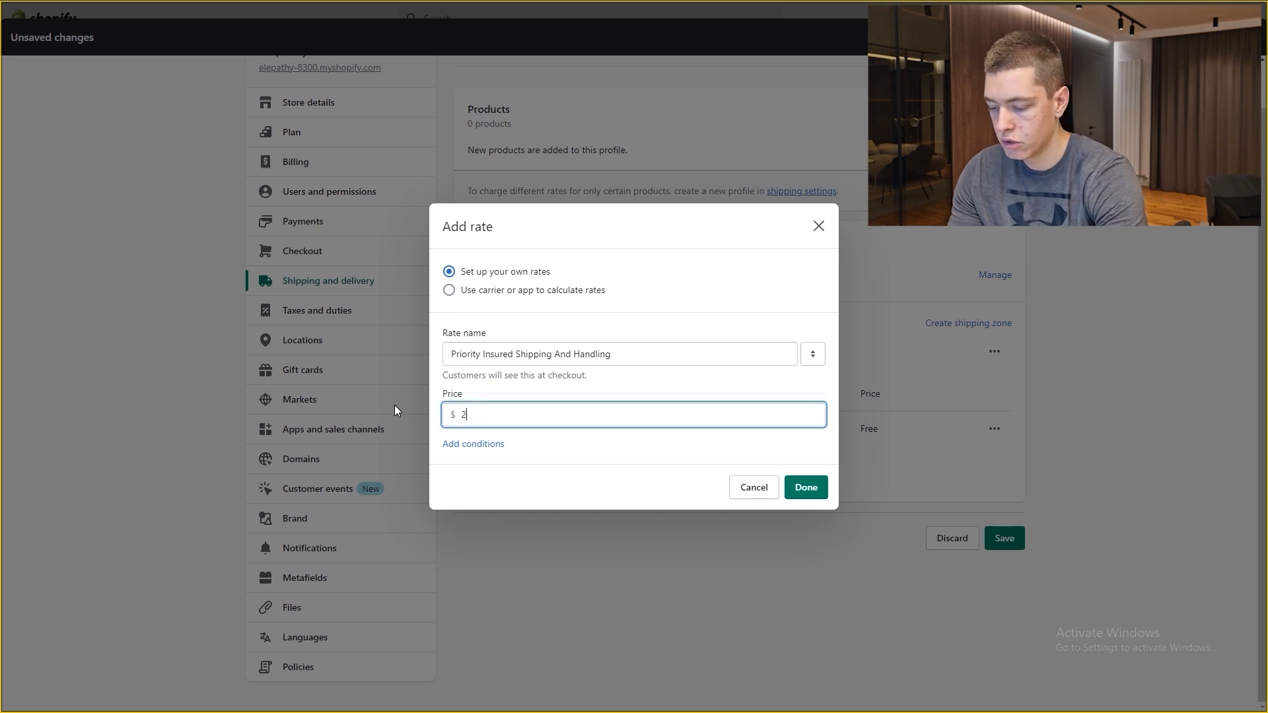
type(".97")
key("Return")
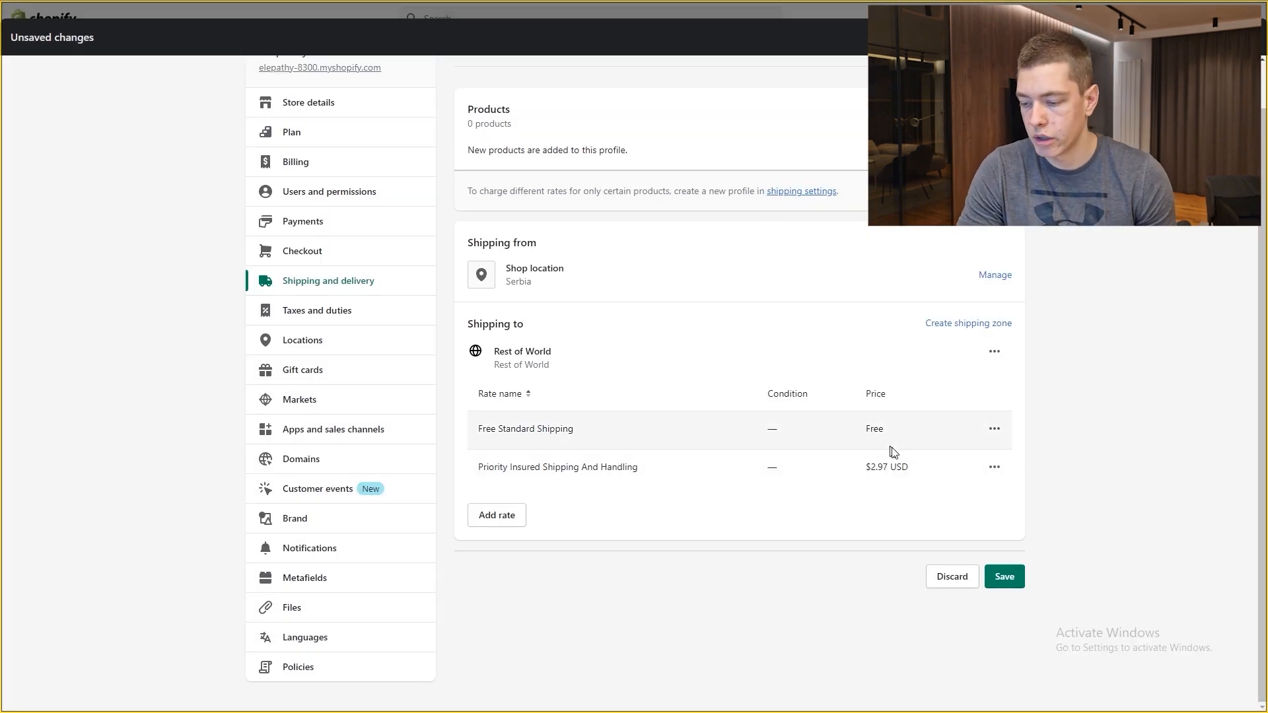
left_click_drag(866, 467, 890, 467)
left_click(846, 465)
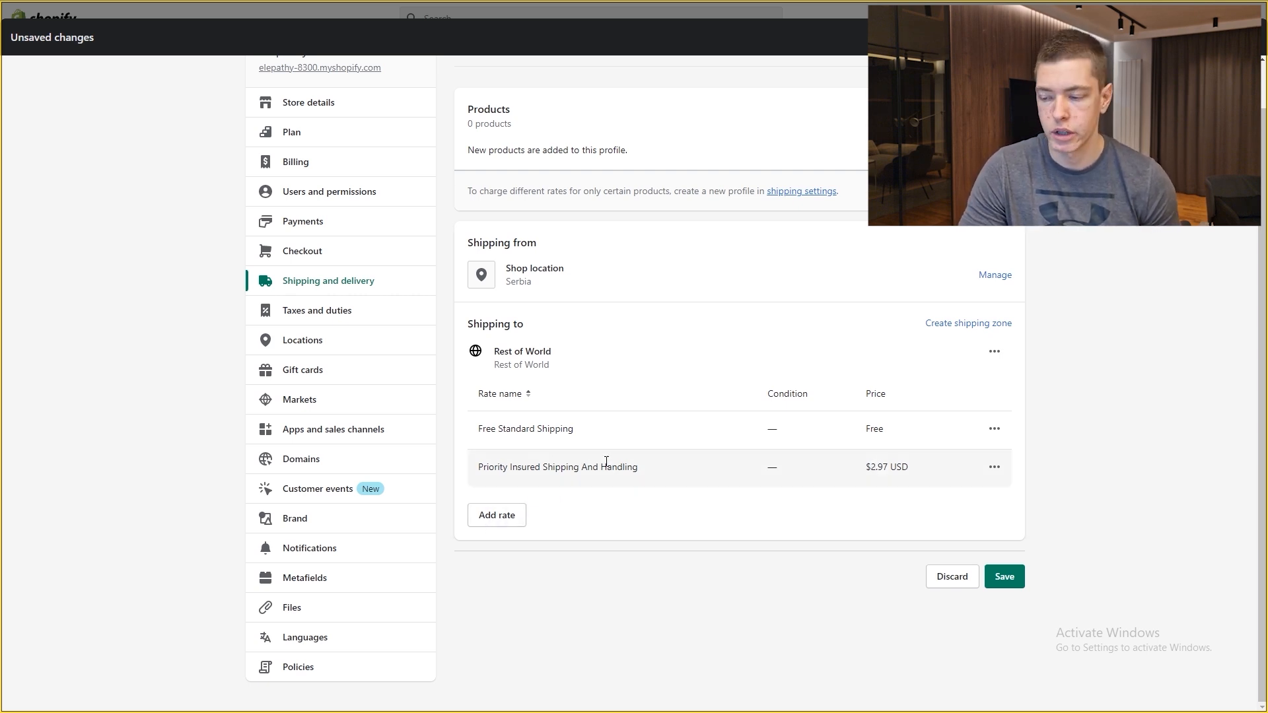
Step: Add a trial 'Insured Shipping + 2 Year Warranty' rate at $9.99
left_click(497, 515)
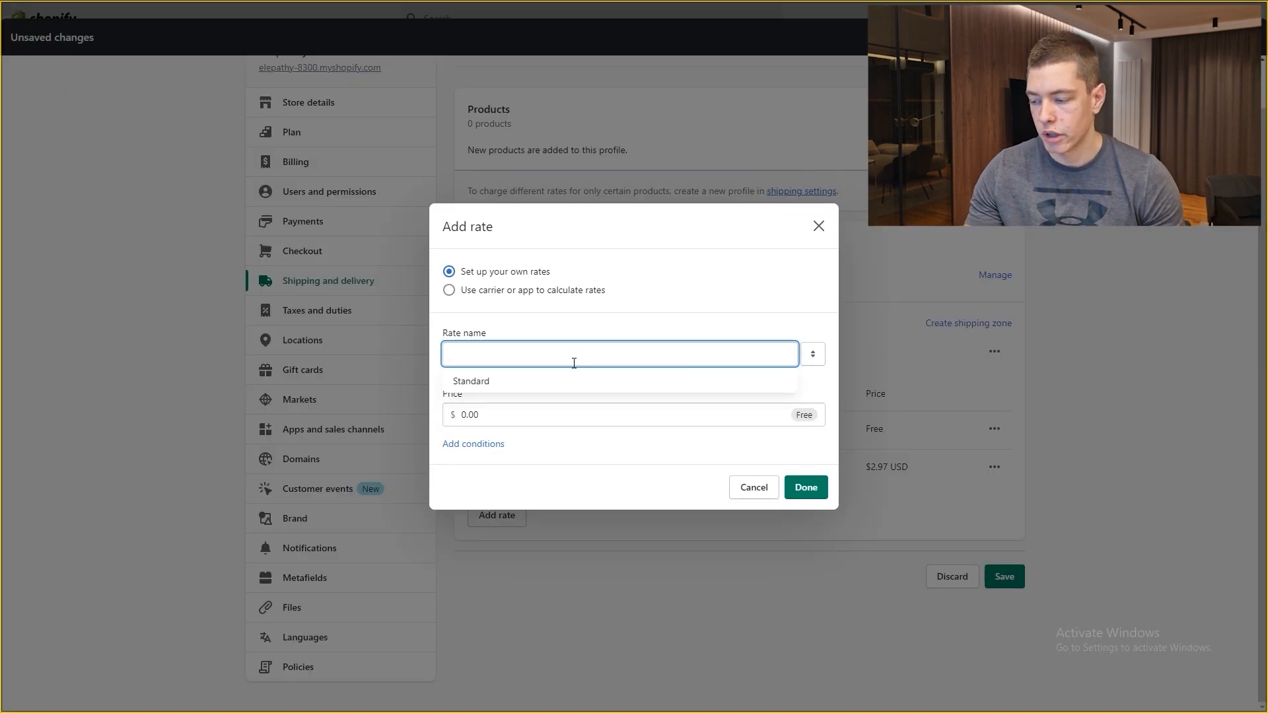
type("2 Year Warrant")
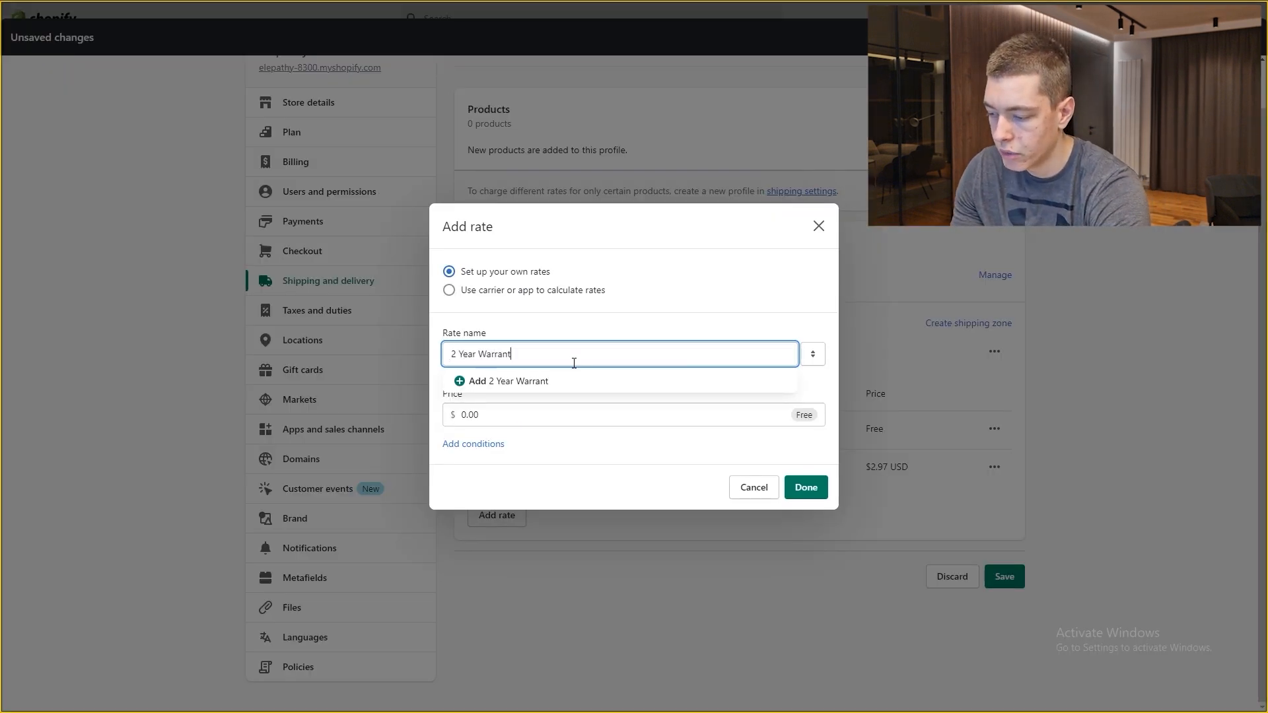
left_click(533, 331)
left_click(447, 357)
type("Insured Shipping +")
key("Tab")
type("9")
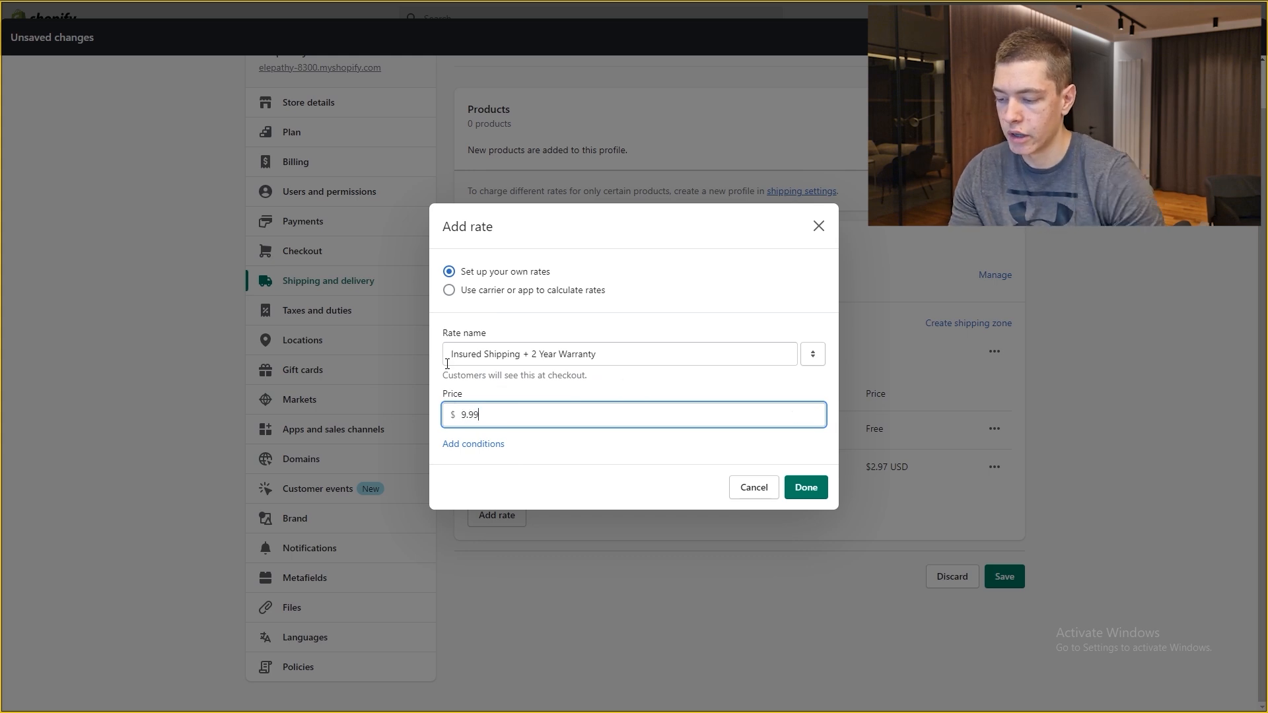
left_click(808, 487)
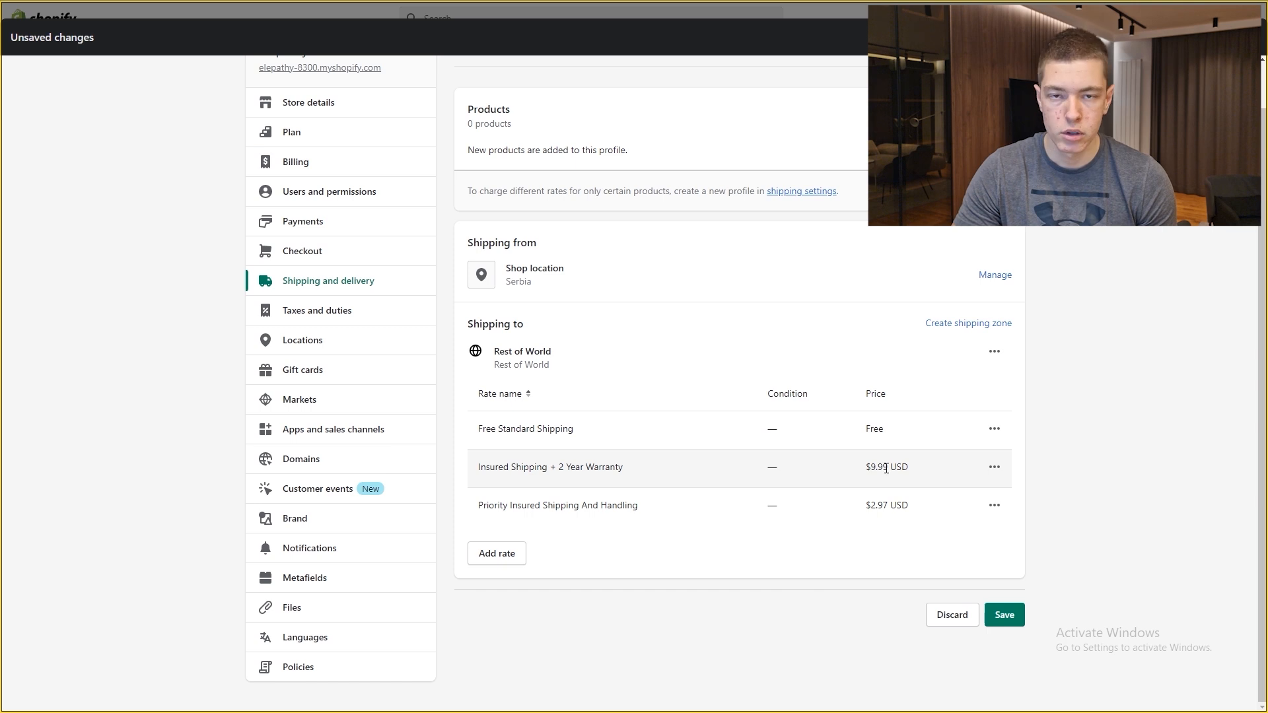
Step: Delete the Insured Shipping + 2 Year Warranty rate and save the profile
left_click(996, 471)
left_click(977, 534)
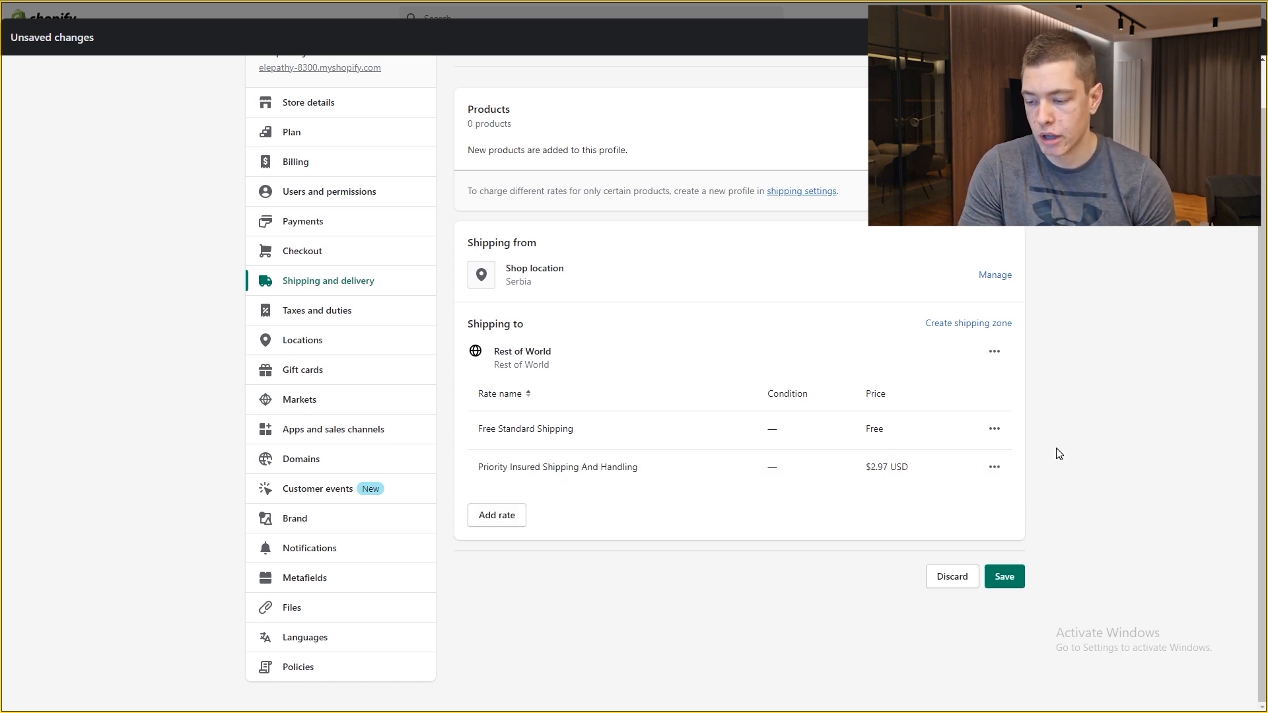
left_click(1004, 577)
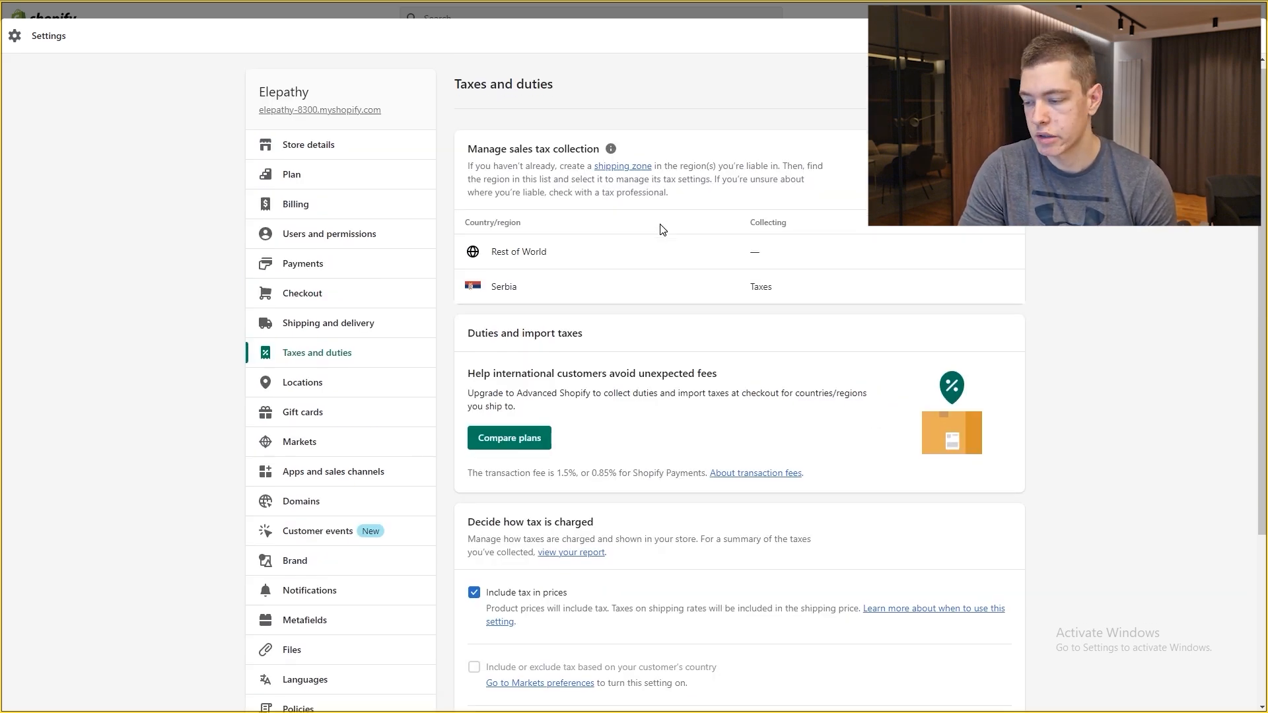
Step: Review the Taxes and duties page, then view Locations showing the single Serbia shop
scroll(866, 342, "down", 4)
scroll(886, 350, "up", 4)
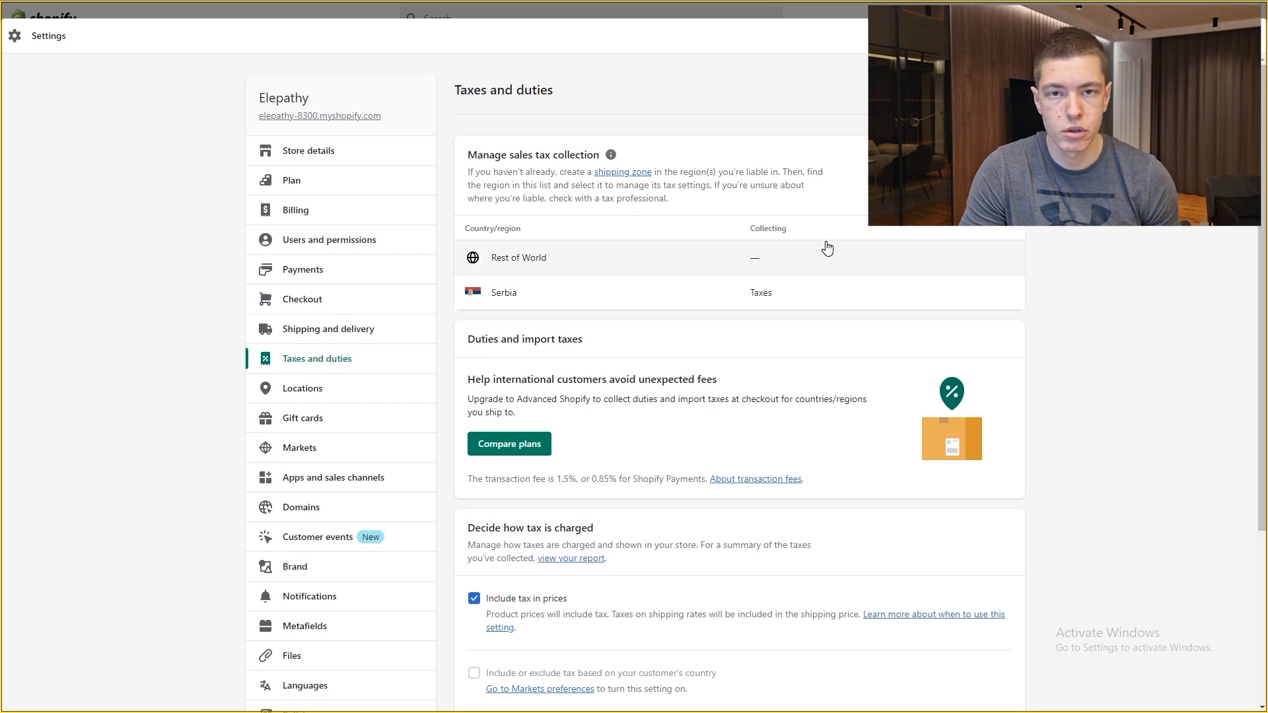
scroll(828, 248, "down", 4)
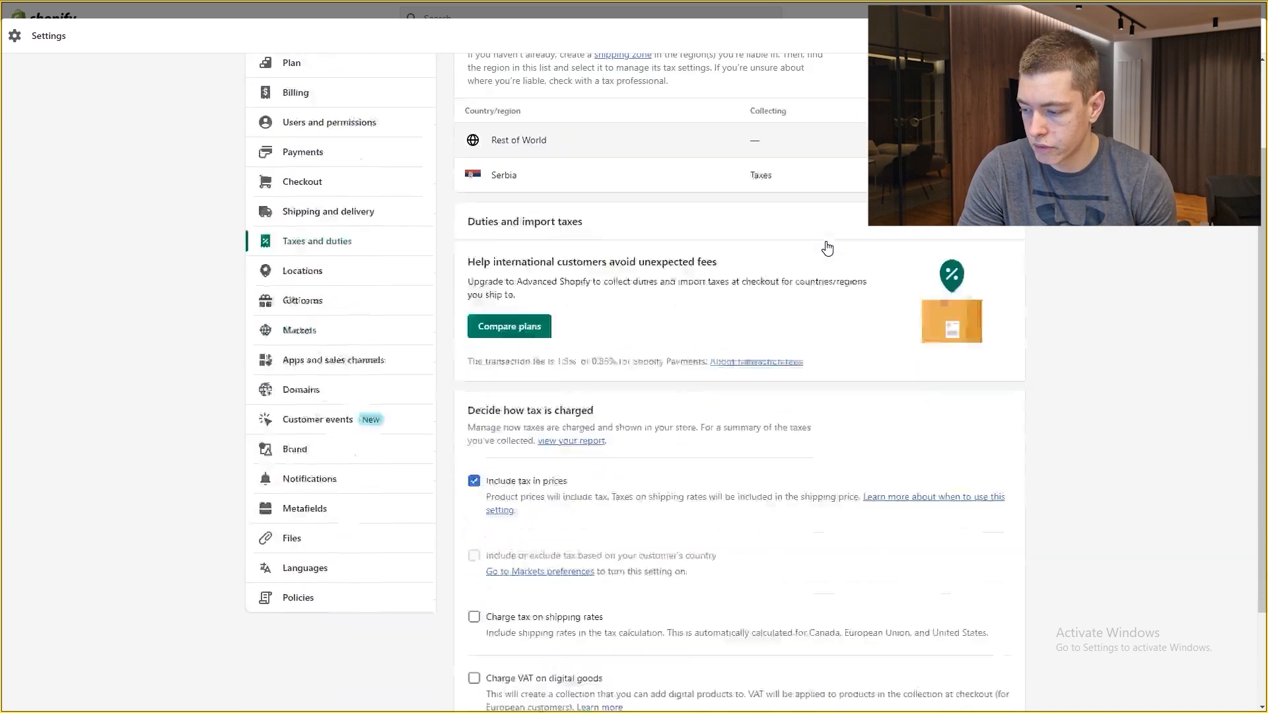
scroll(824, 247, "up", 2)
scroll(823, 248, "up", 2)
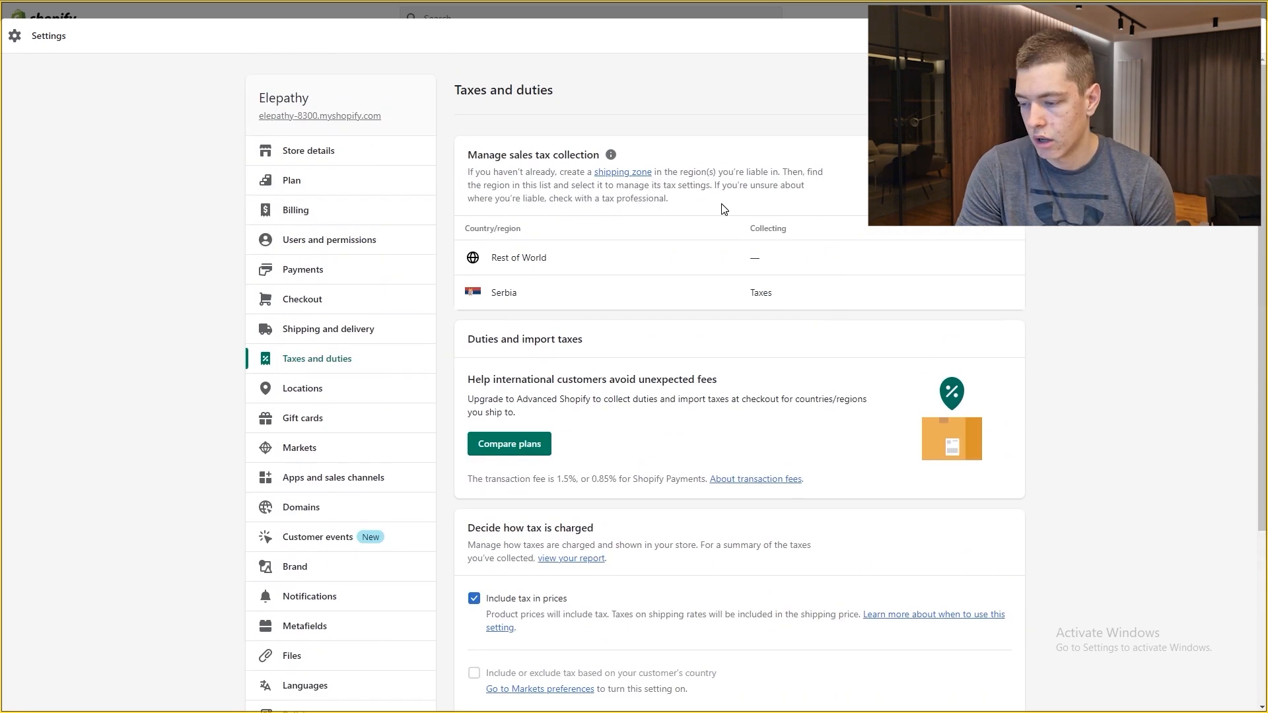
scroll(687, 330, "down", 4)
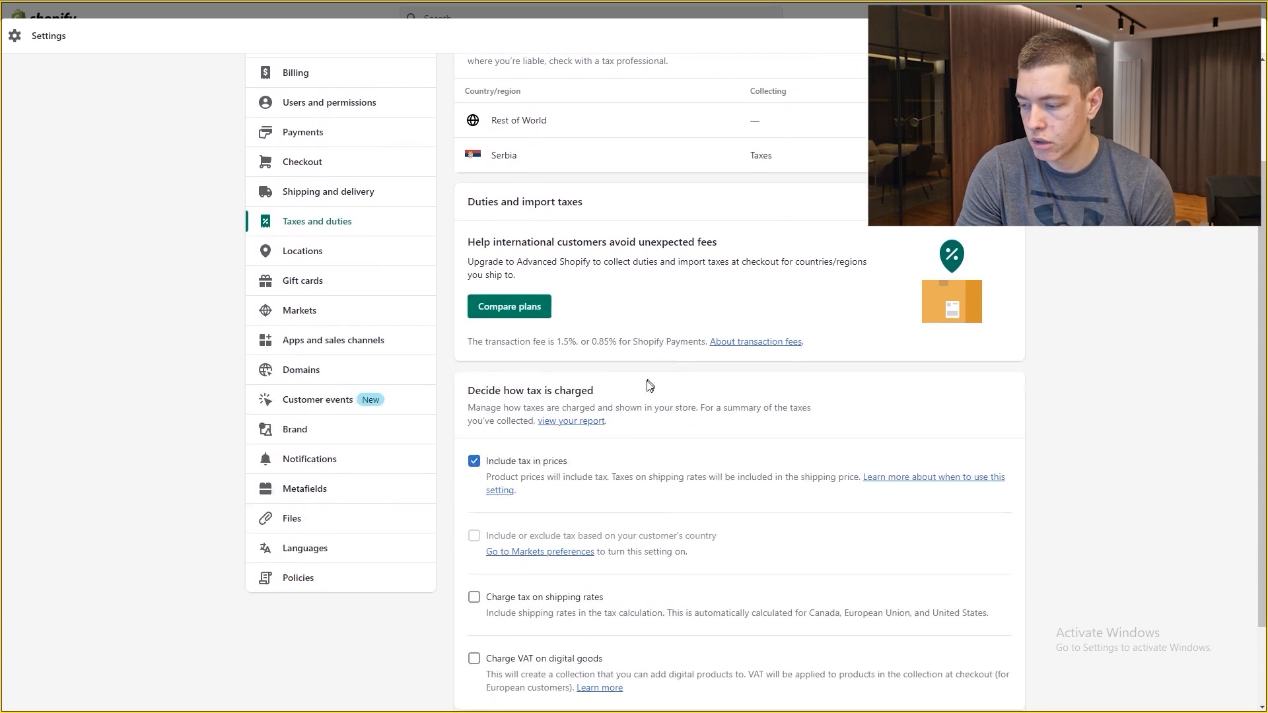
scroll(672, 277, "up", 4)
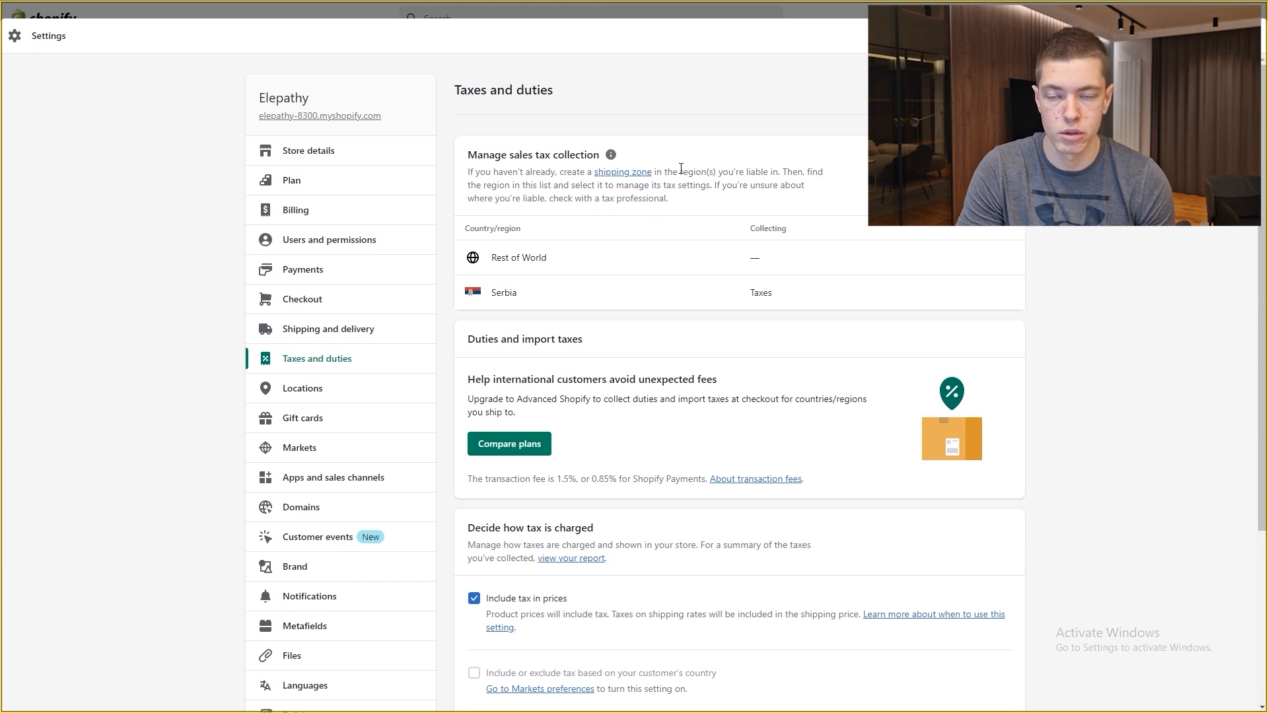
left_click(302, 388)
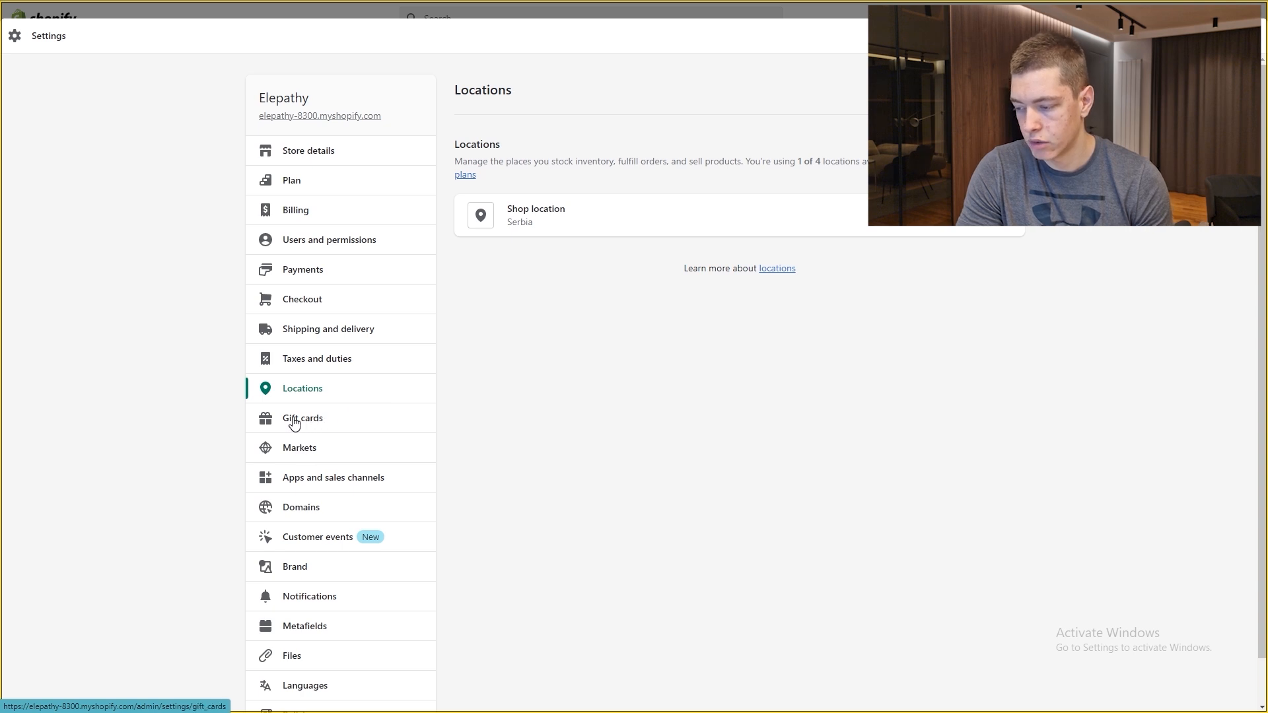
Step: Pass through Gift cards to Markets, with United States primary and International inactive
left_click(324, 418)
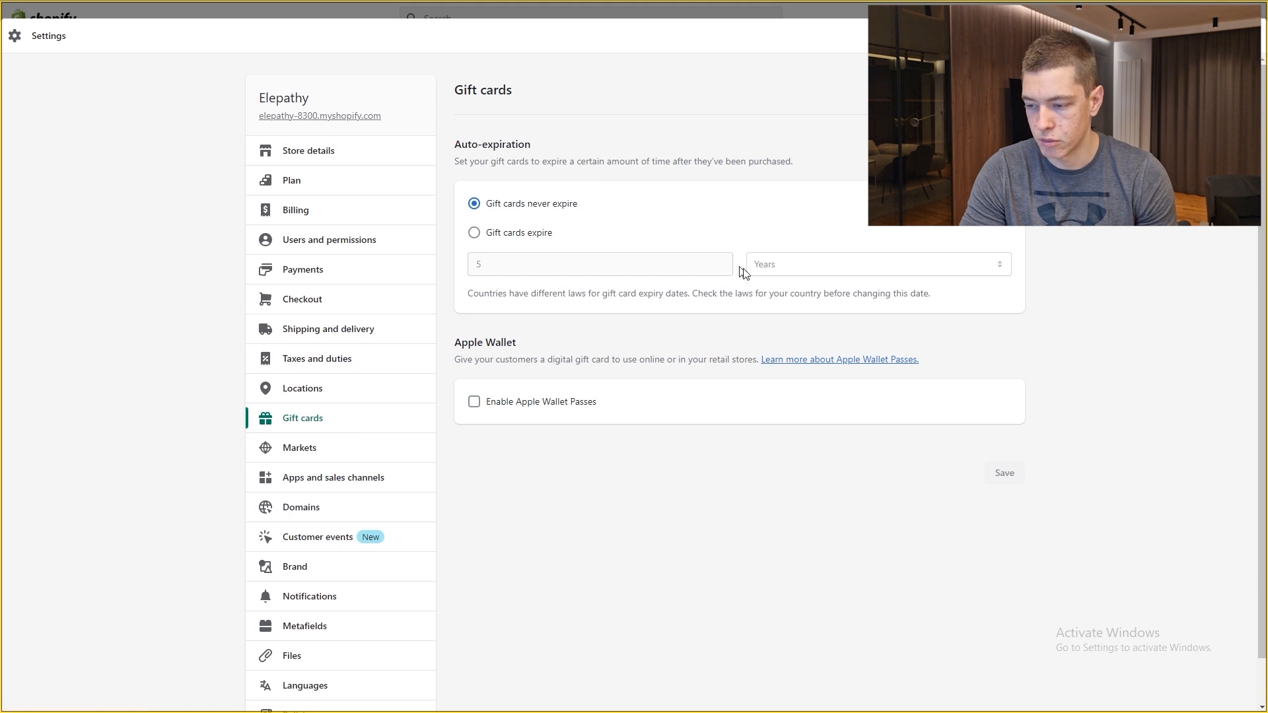
left_click(331, 449)
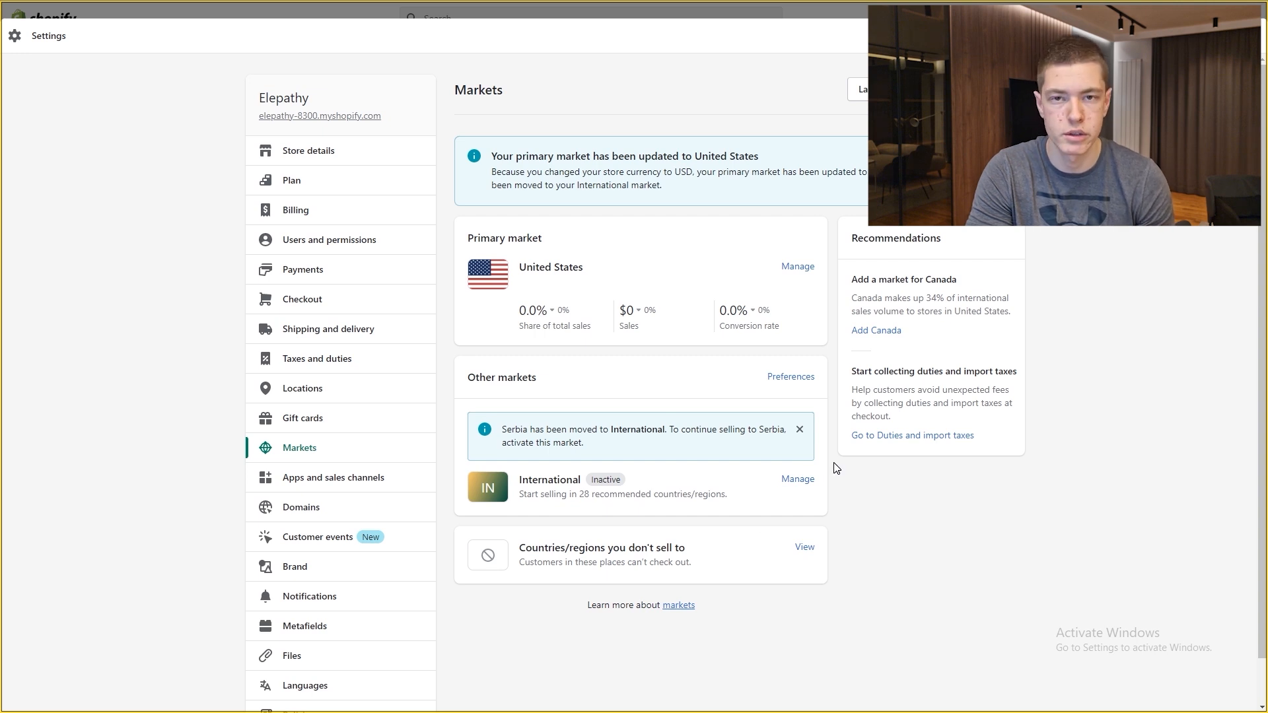
Step: Open the International market's details: inactive, RSD pricing, shipping to 28 countries
left_click(800, 267)
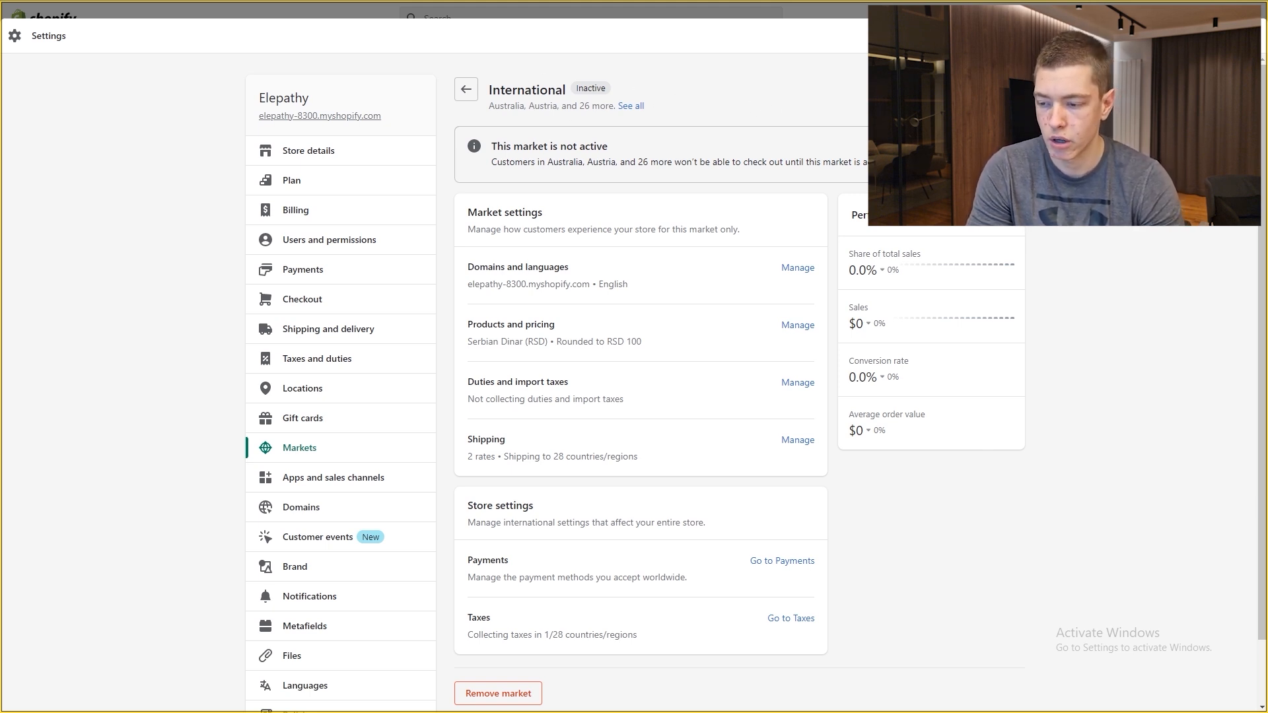
Step: Edit the International market and add all countries in Africa and Asia
left_click(883, 94)
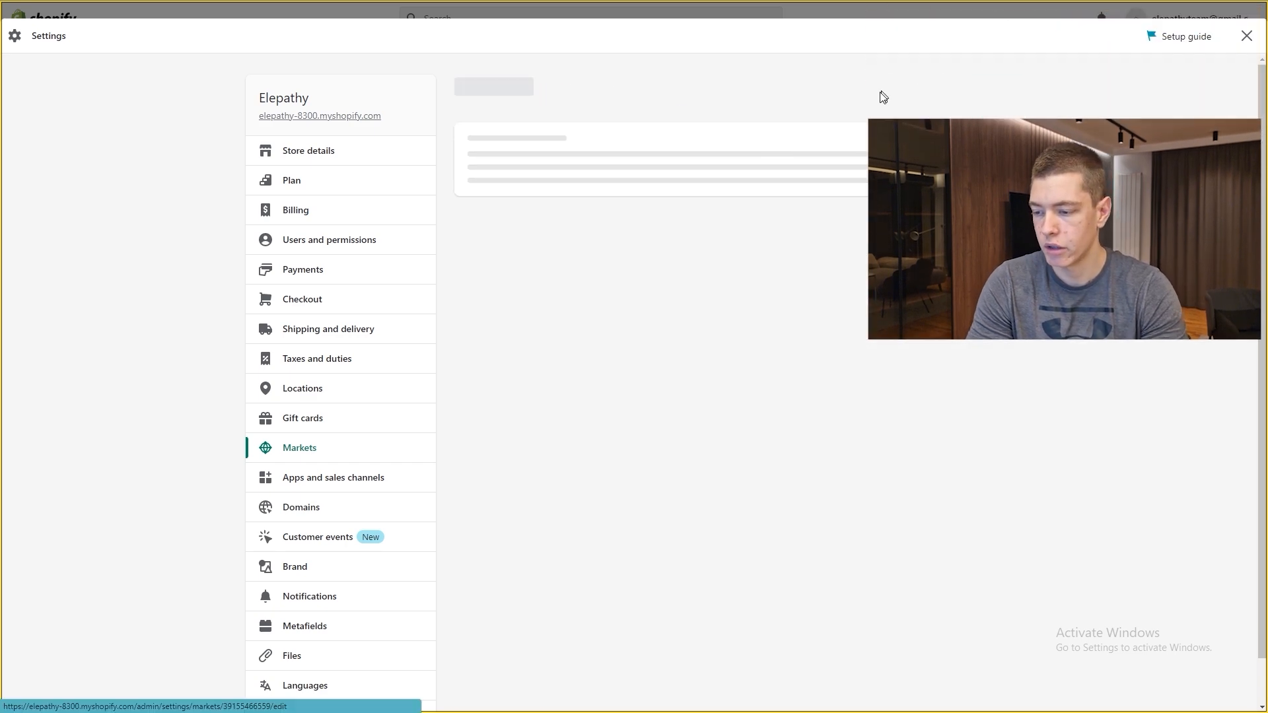
scroll(711, 260, "down", 8)
scroll(710, 260, "up", 8)
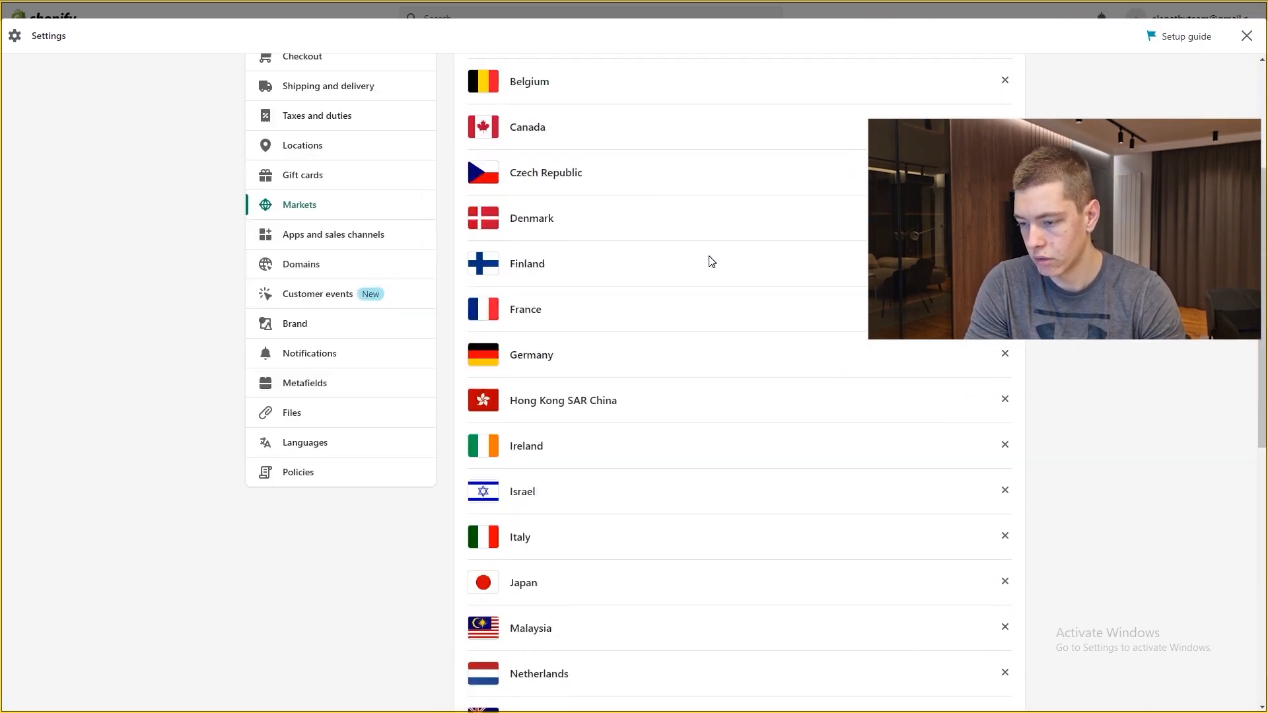
left_click(964, 202)
left_click(448, 188)
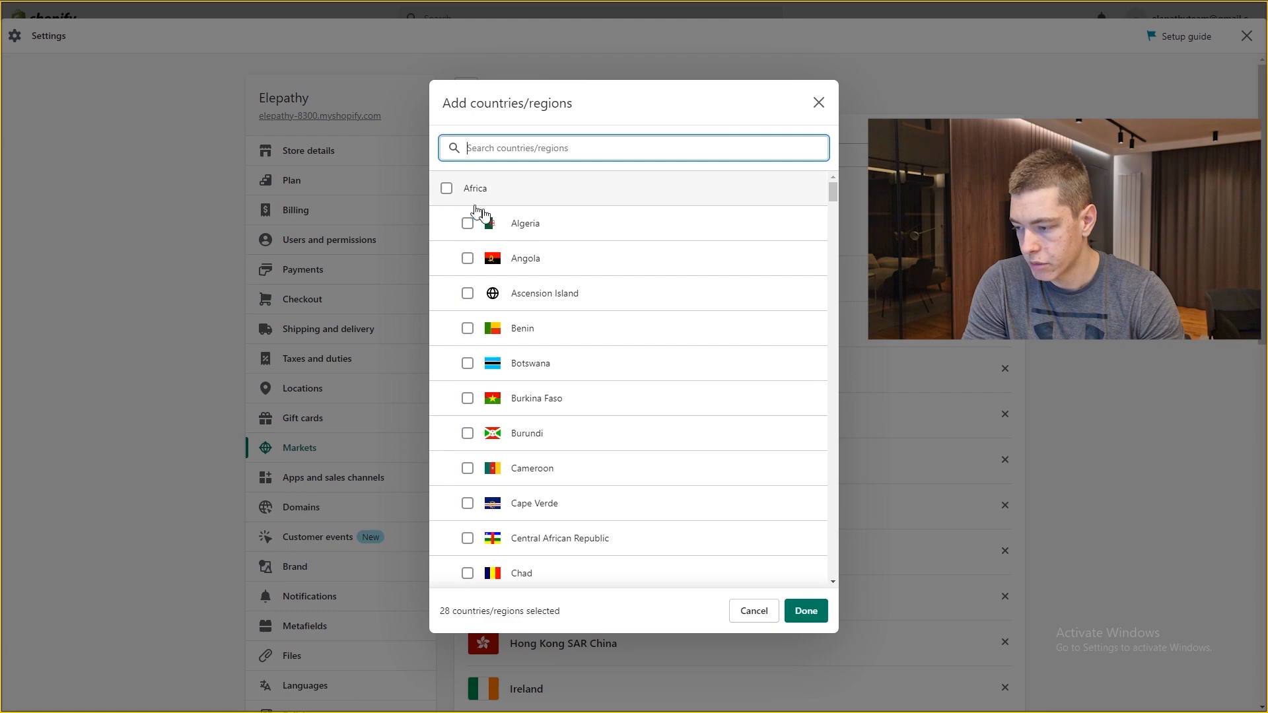
scroll(586, 255, "down", 6)
scroll(585, 255, "down", 20)
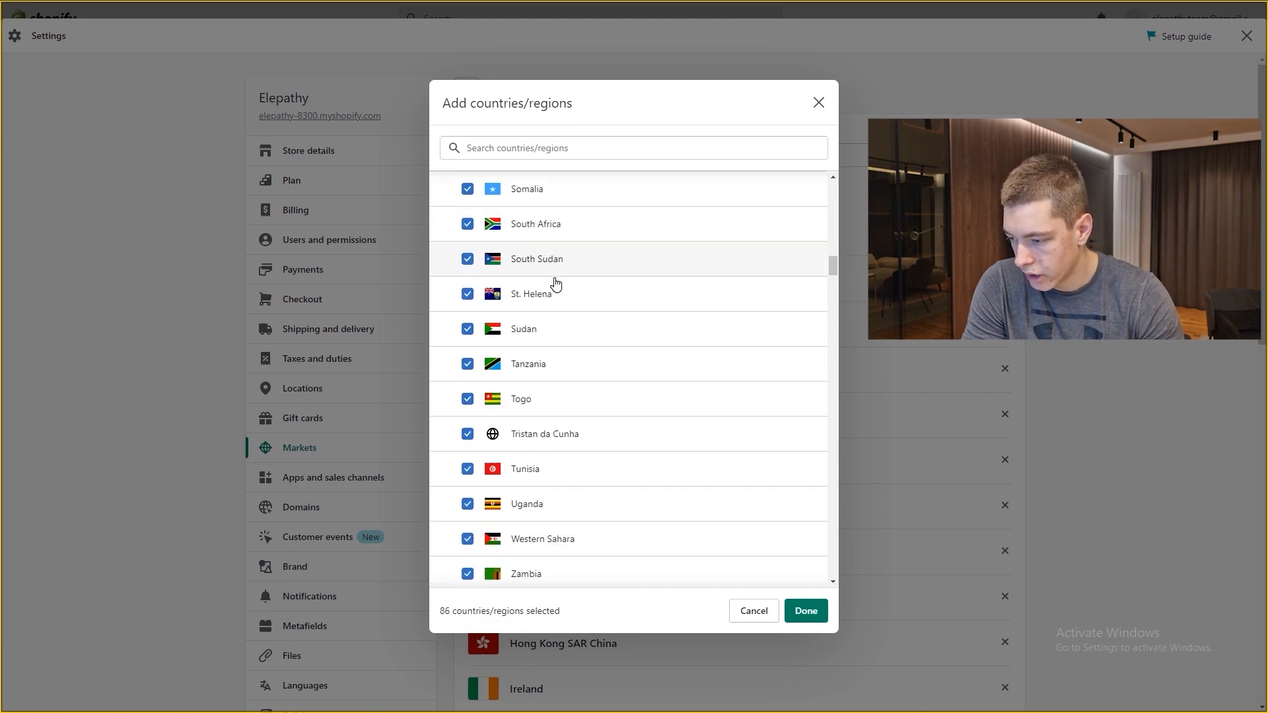
scroll(502, 257, "up", 3)
left_click(446, 207)
Step: Add all countries in Central America, Europe, North America and Oceania
scroll(515, 303, "down", 10)
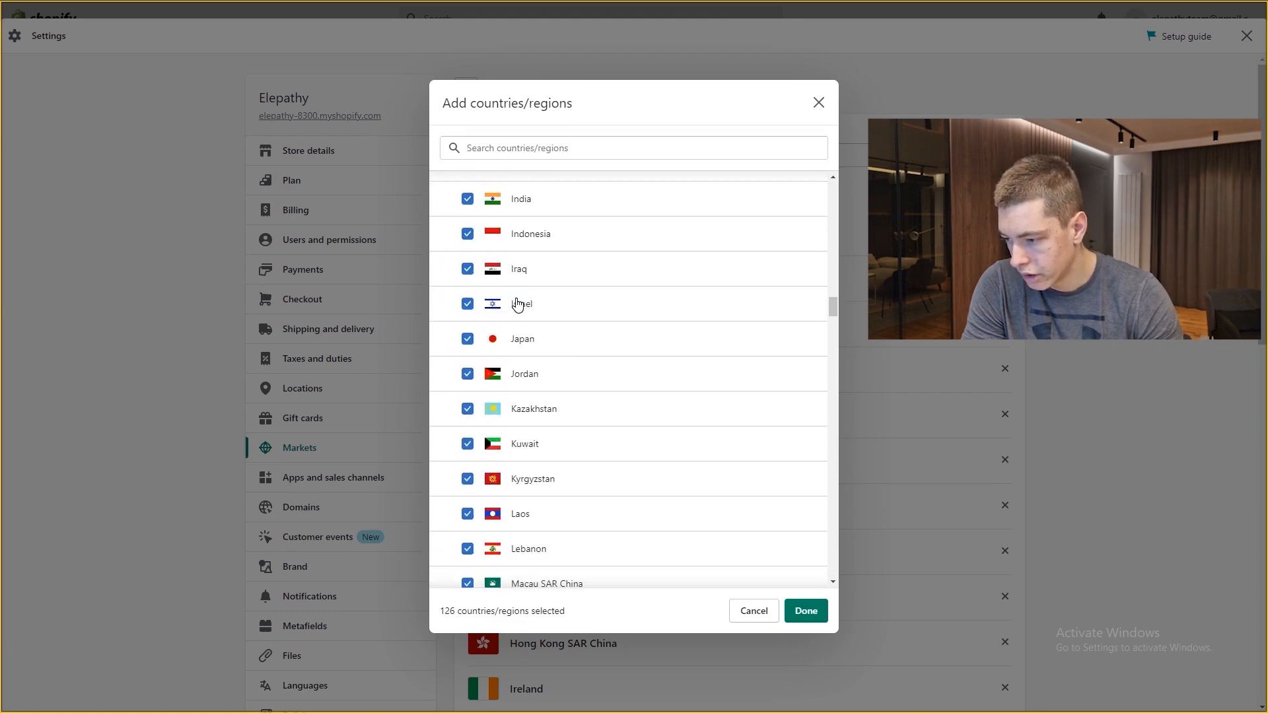
scroll(517, 304, "down", 8)
left_click(447, 433)
scroll(518, 381, "down", 20)
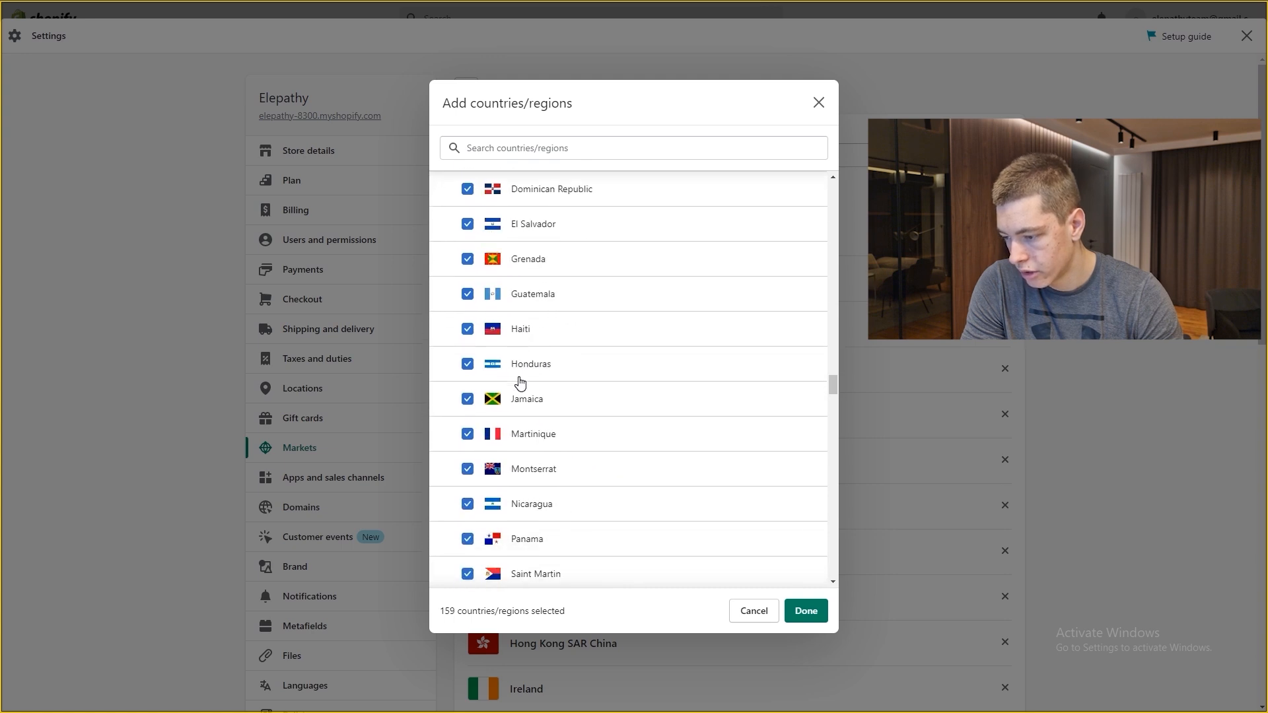
left_click(460, 317)
scroll(565, 347, "down", 20)
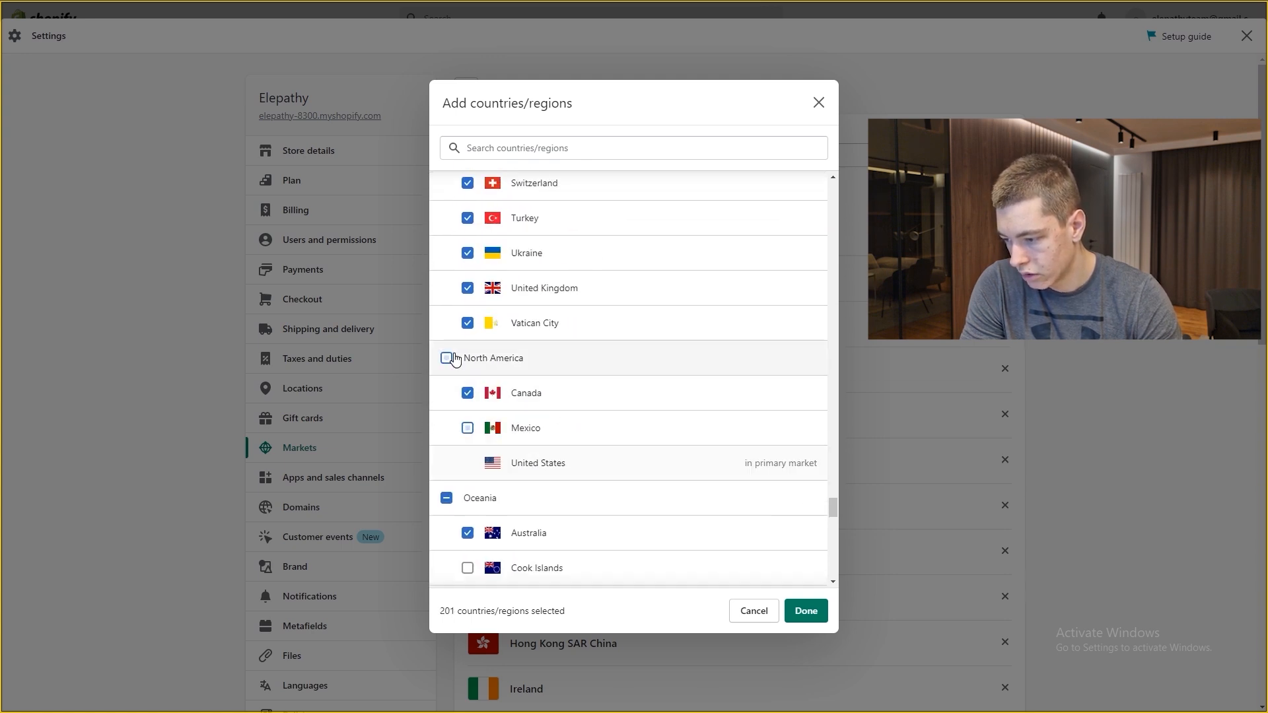
left_click(563, 357)
scroll(564, 357, "down", 2)
scroll(564, 358, "down", 2)
left_click(448, 237)
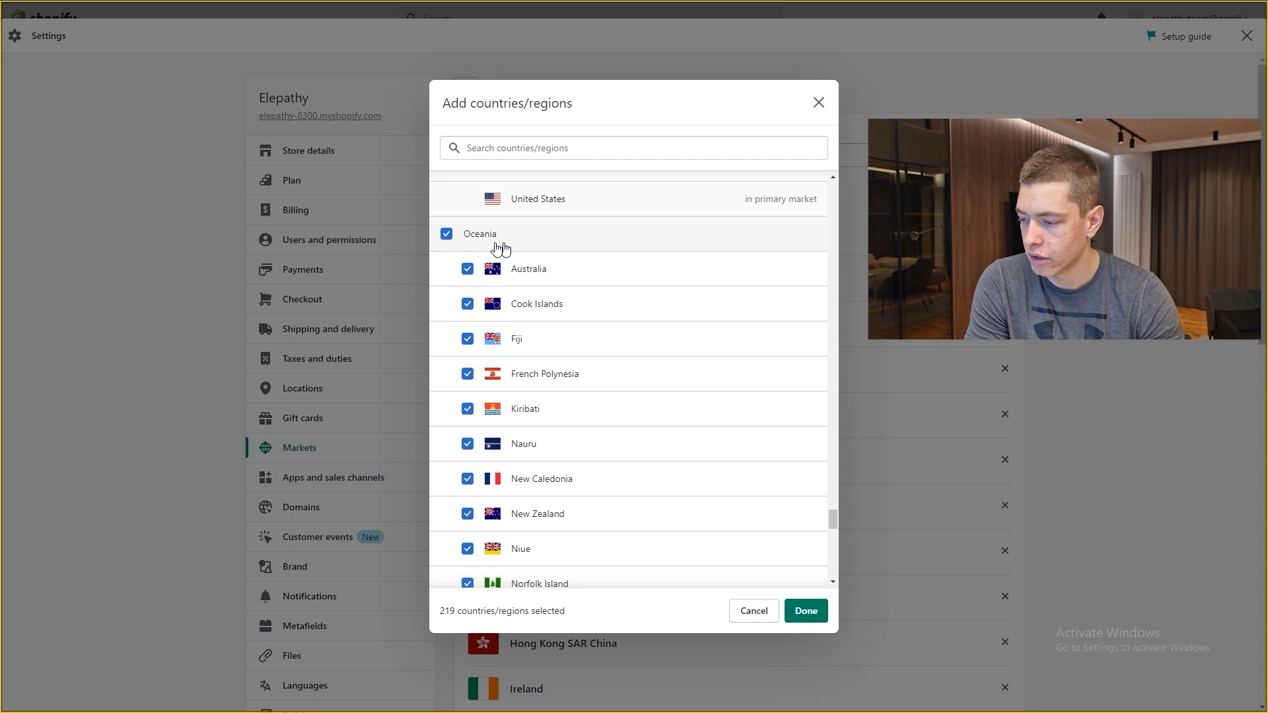
Step: Add Other and South America, confirm the 236 countries/regions, and save the market
scroll(591, 337, "down", 20)
scroll(473, 353, "up", 5)
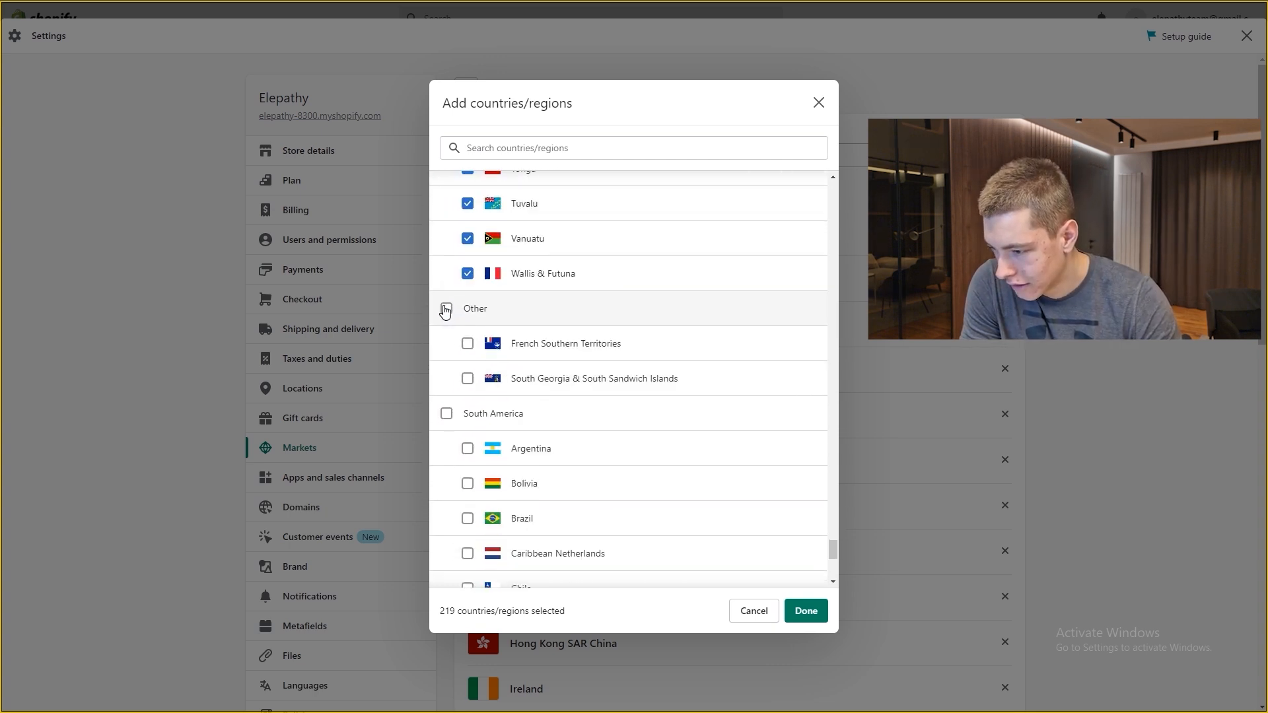
left_click(447, 306)
scroll(536, 345, "down", 1)
scroll(536, 344, "down", 2)
left_click(463, 286)
scroll(612, 342, "down", 4)
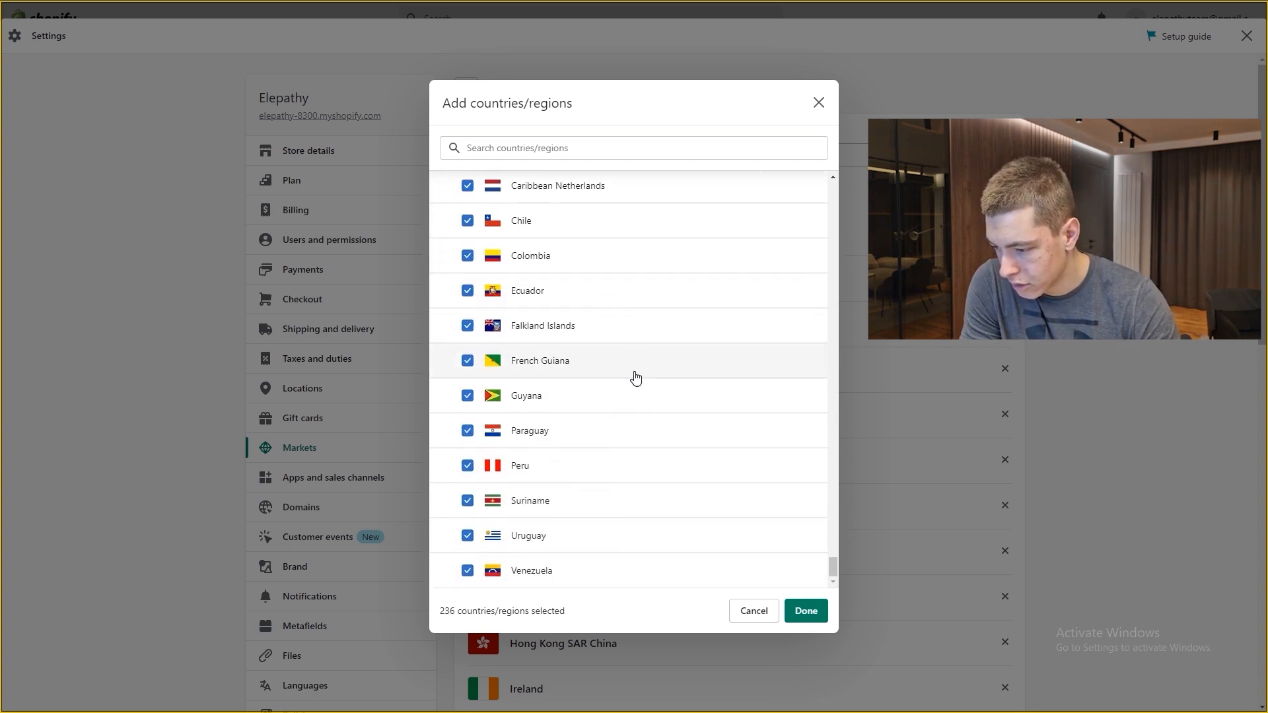
left_click(807, 611)
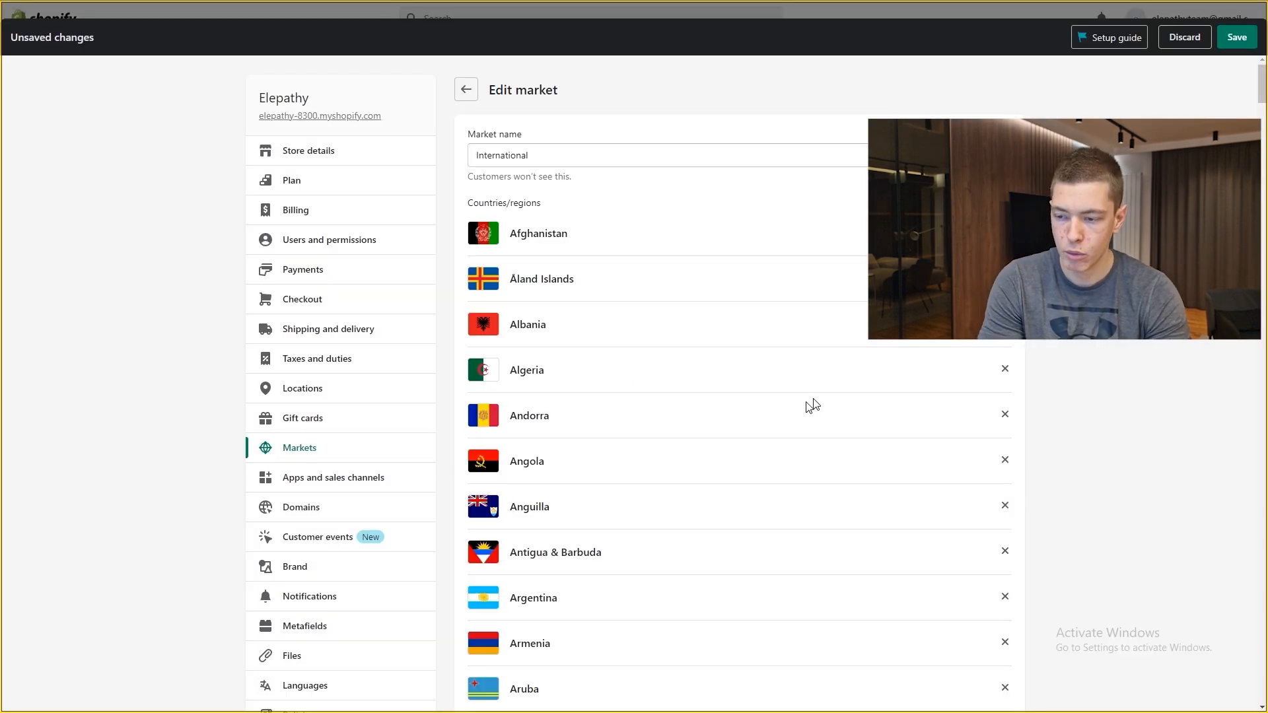
left_click(1237, 37)
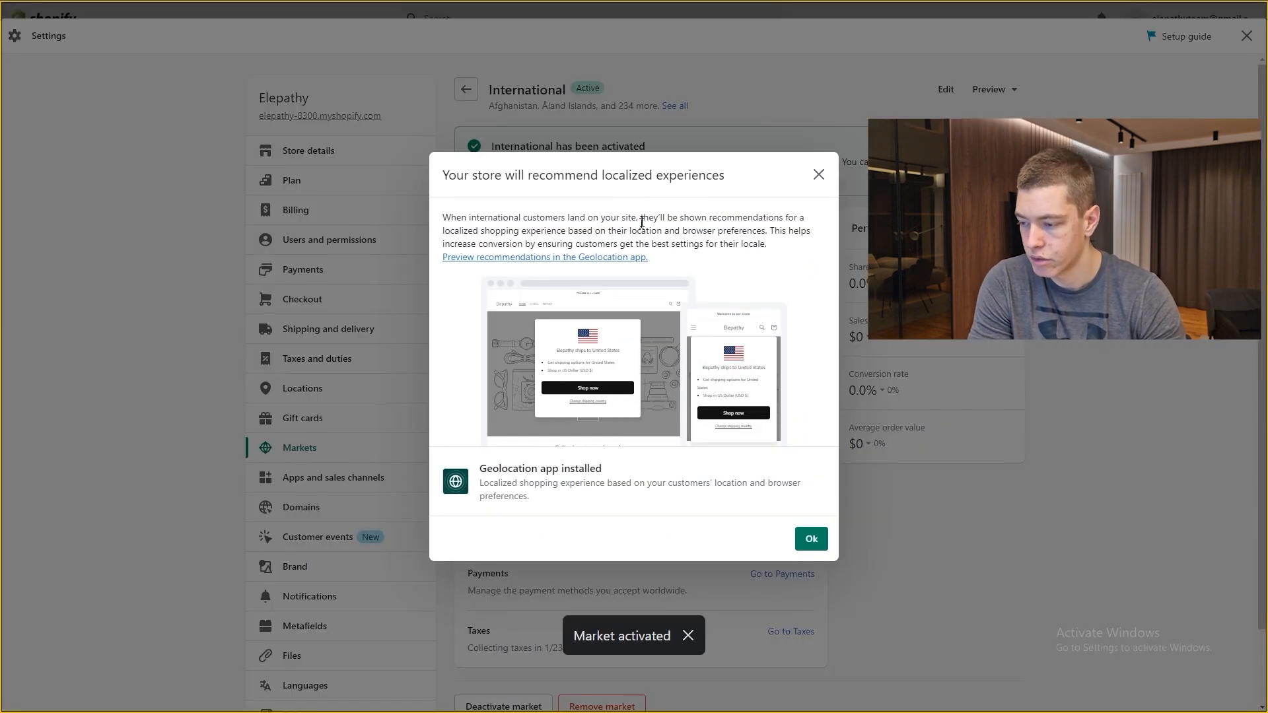
Step: Dismiss the localized-experiences notice and switch to Apps and sales channels settings
left_click(811, 538)
scroll(654, 330, "down", 1)
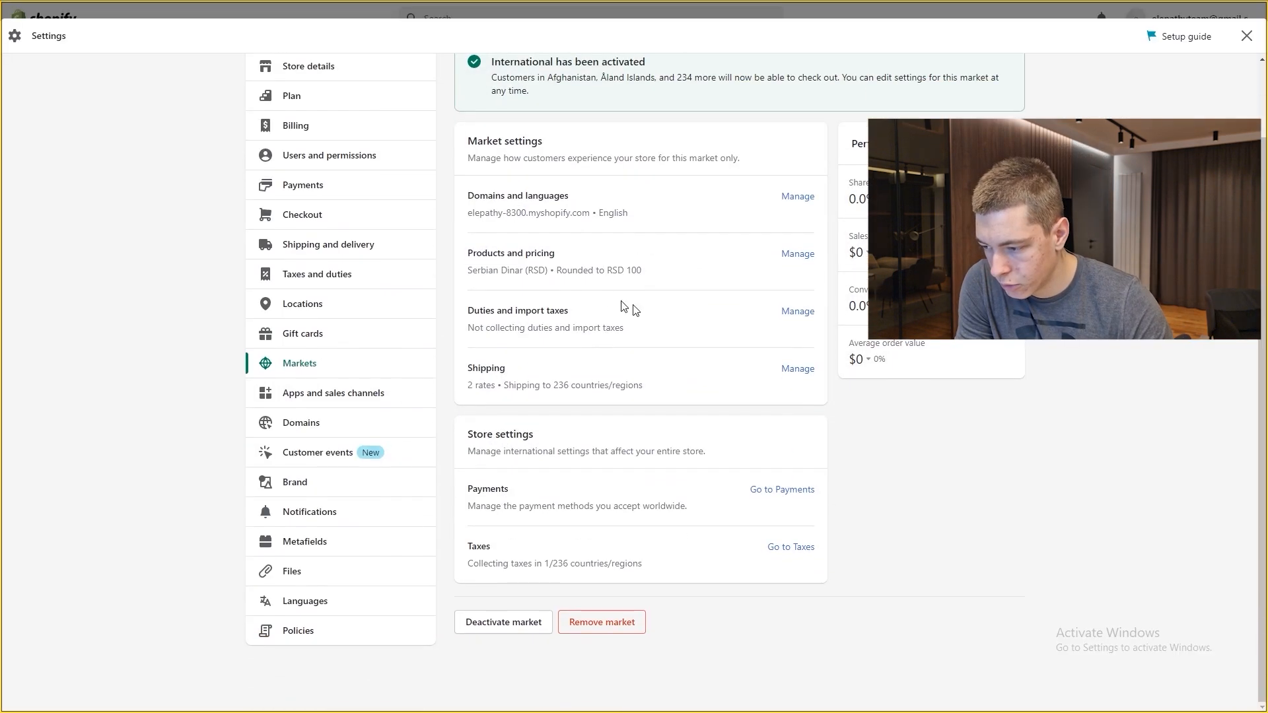
left_click(314, 367)
left_click(348, 431)
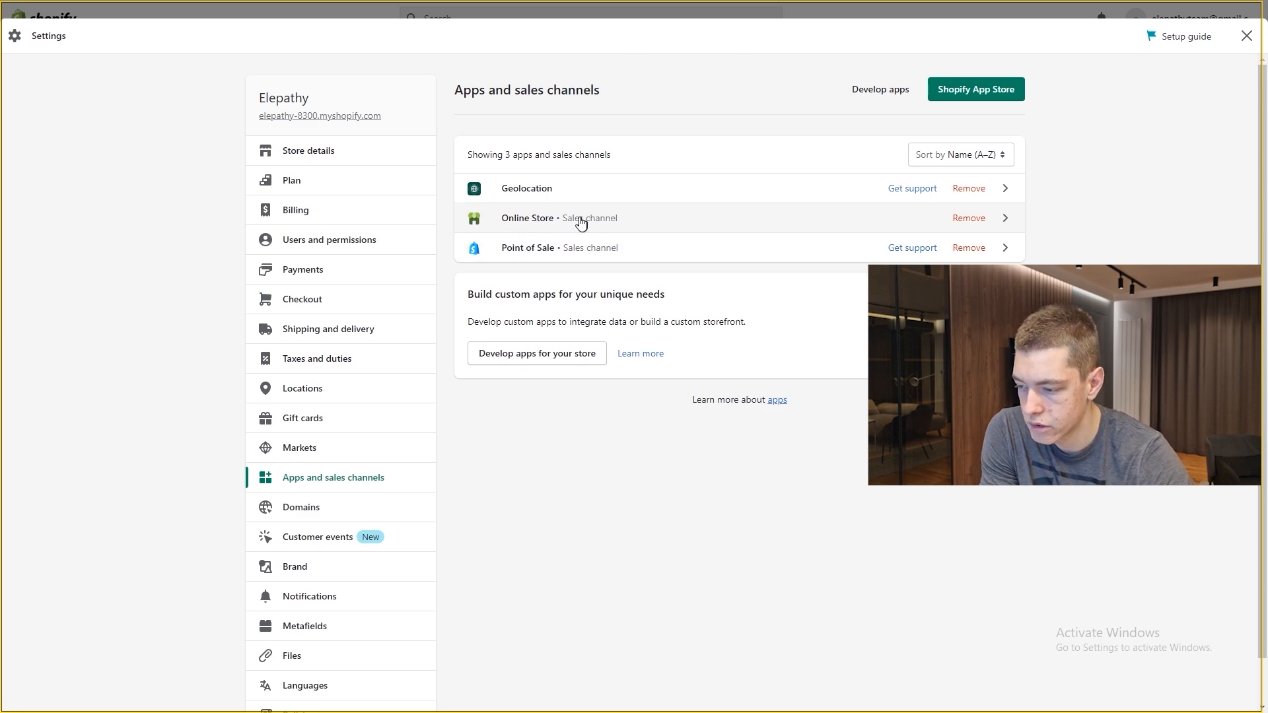
Step: Uninstall the Point of Sale channel, acknowledging the uninstall risks
left_click(982, 250)
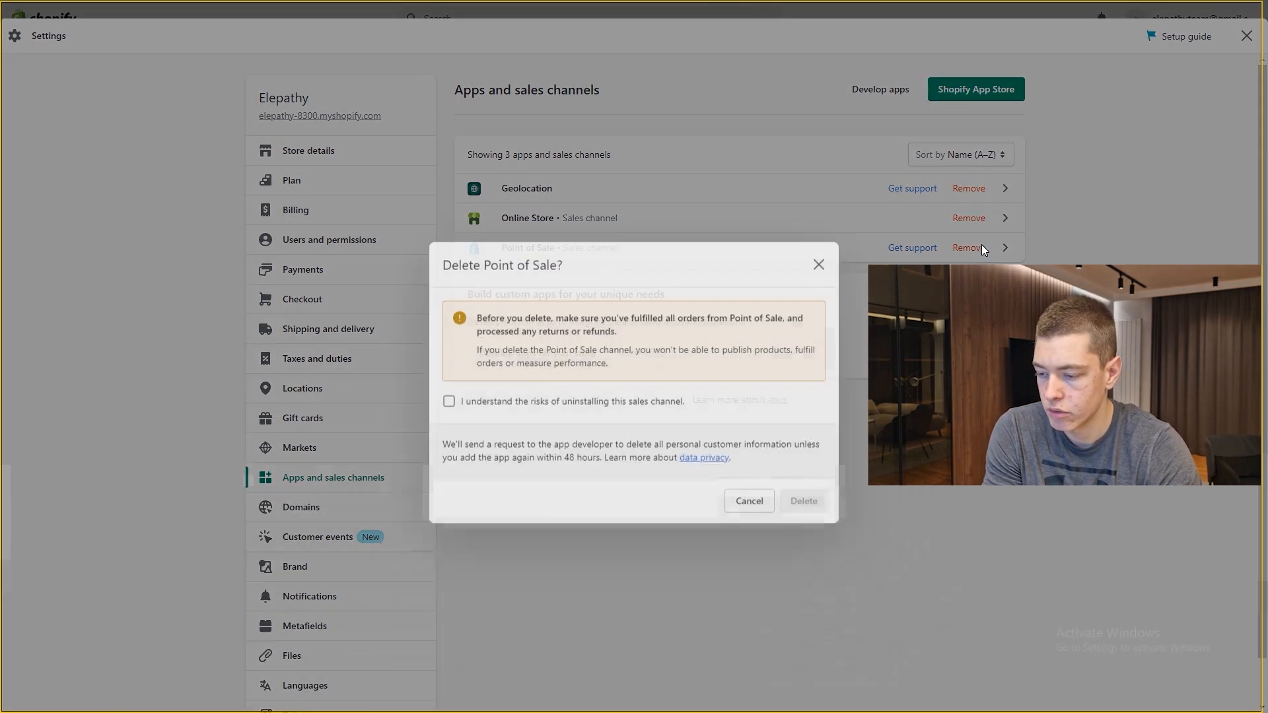
left_click(522, 375)
left_click(804, 537)
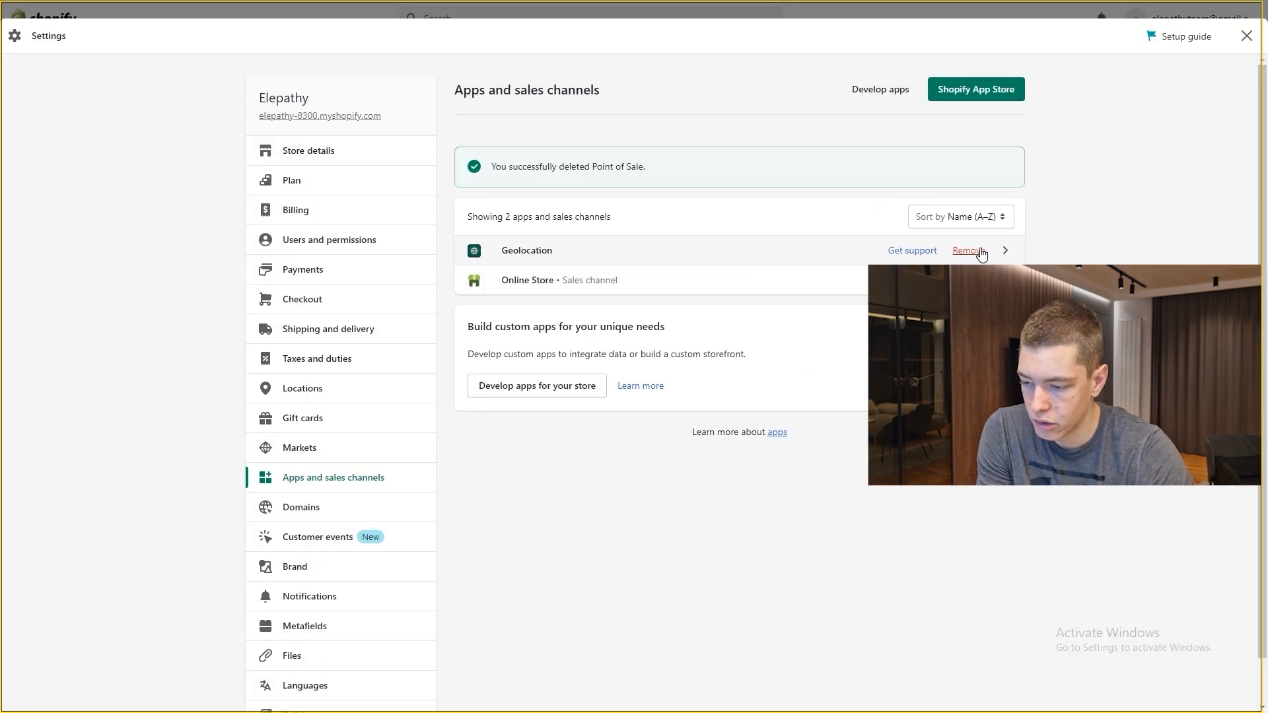
Step: Delete the Geolocation app, giving 'Does not meet my needs' as the reason
left_click(969, 251)
left_click(514, 433)
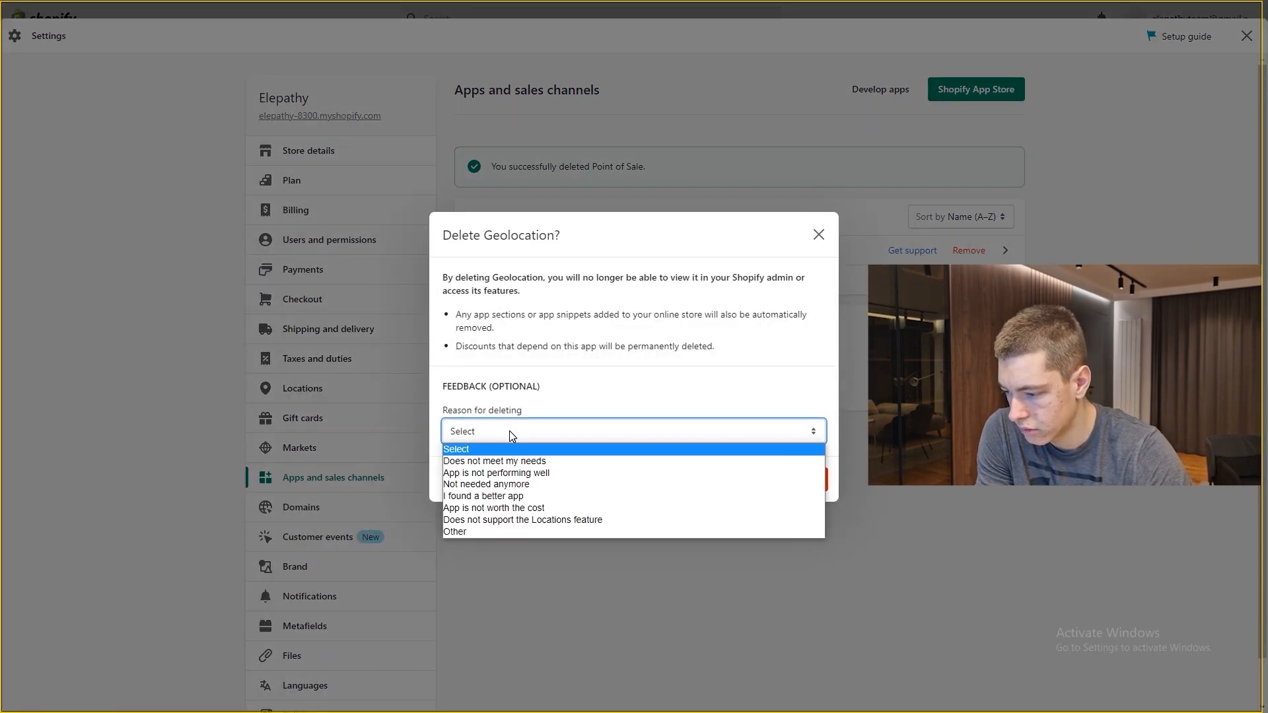
left_click(595, 457)
left_click(804, 528)
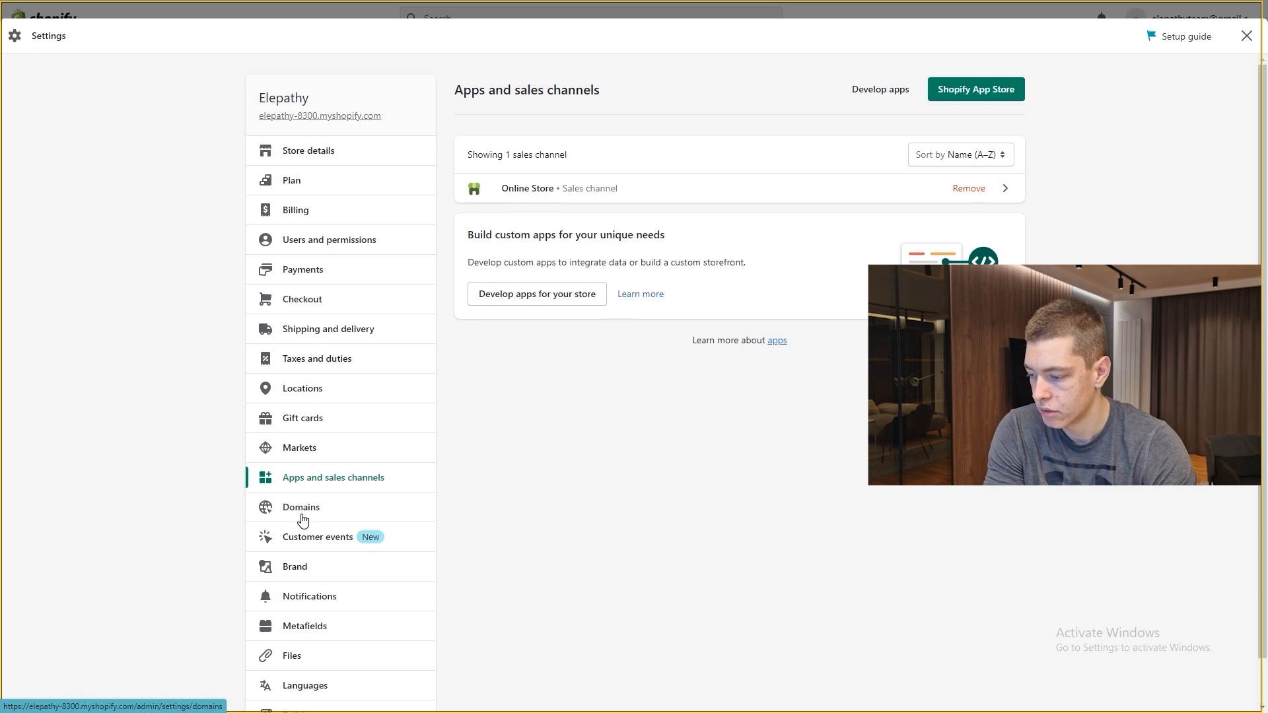
scroll(311, 512, "down", 1)
Step: Search the store's existing domains for elepathy.co
left_click(323, 460)
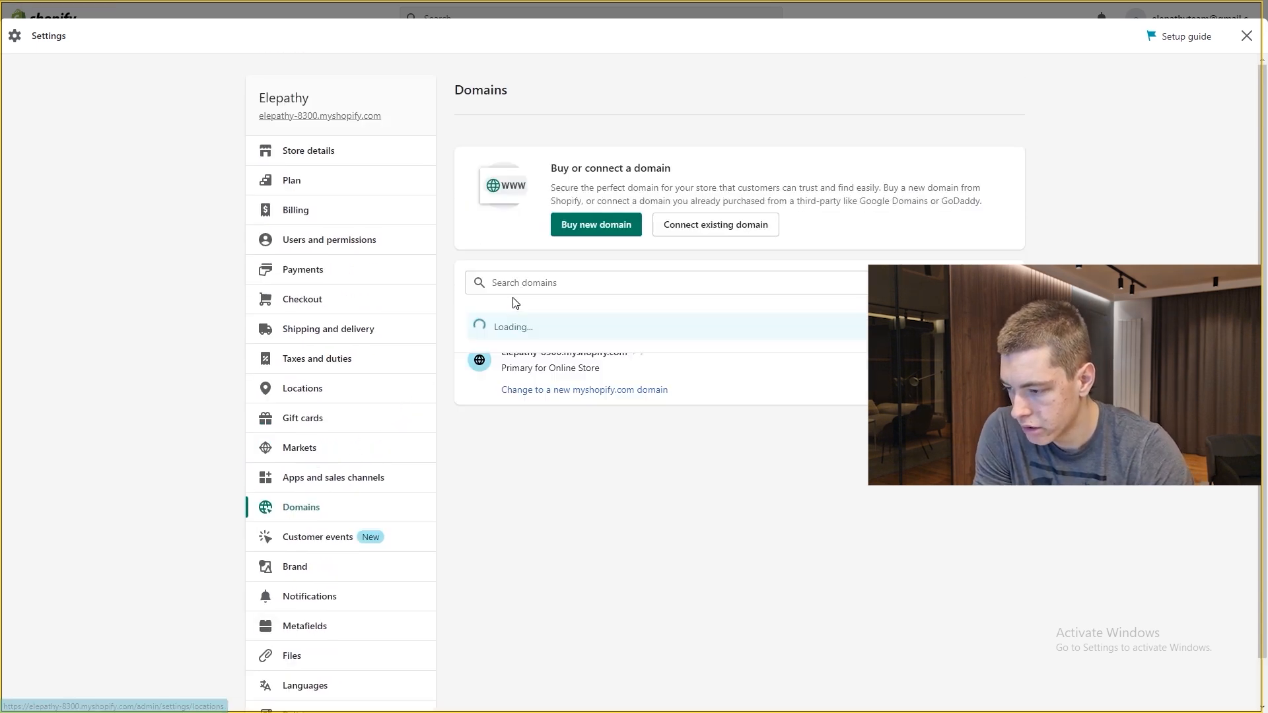
left_click(549, 280)
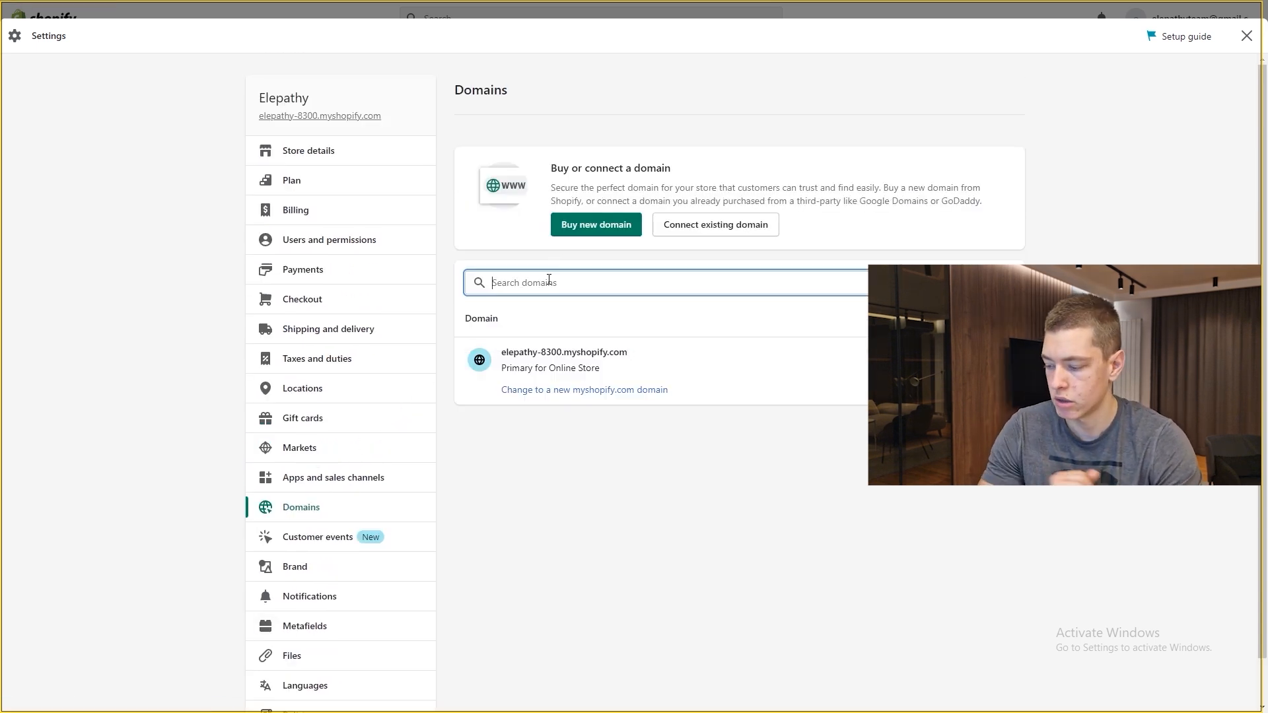
type("elepathy.co")
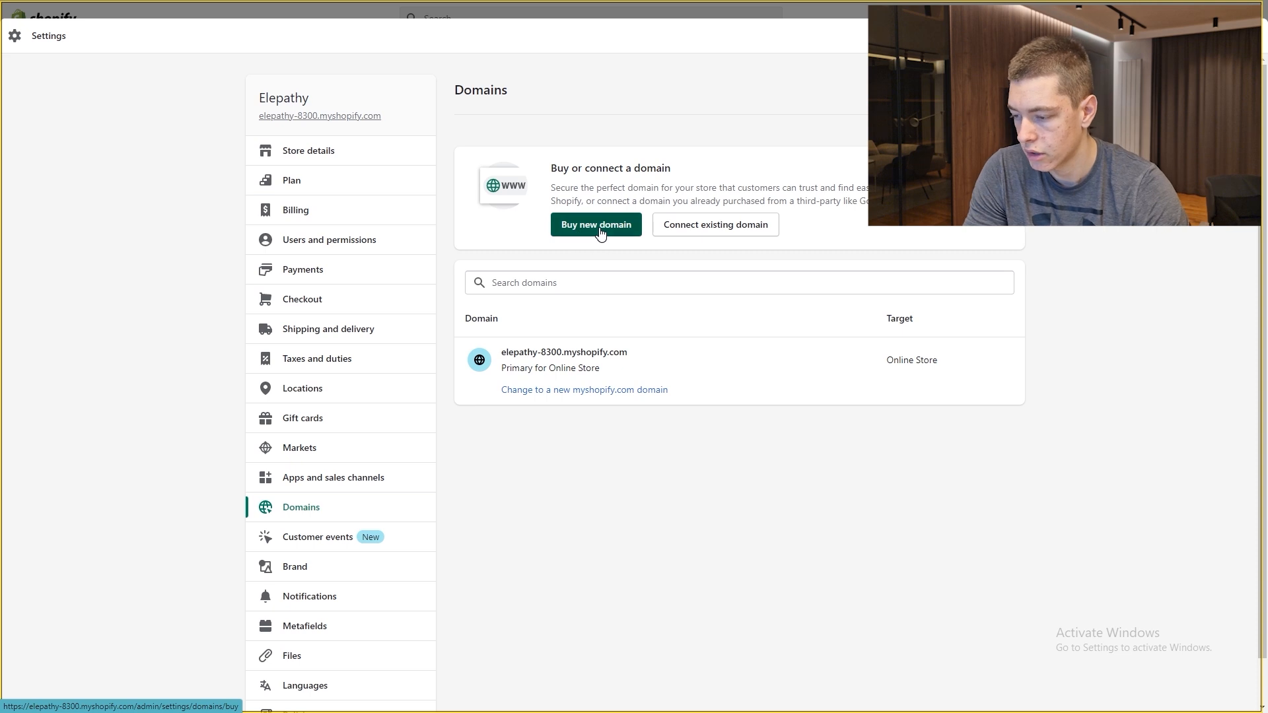
Step: Look up elepathy.co as a new domain and check its $29.00/year price
left_click(598, 232)
type("elep")
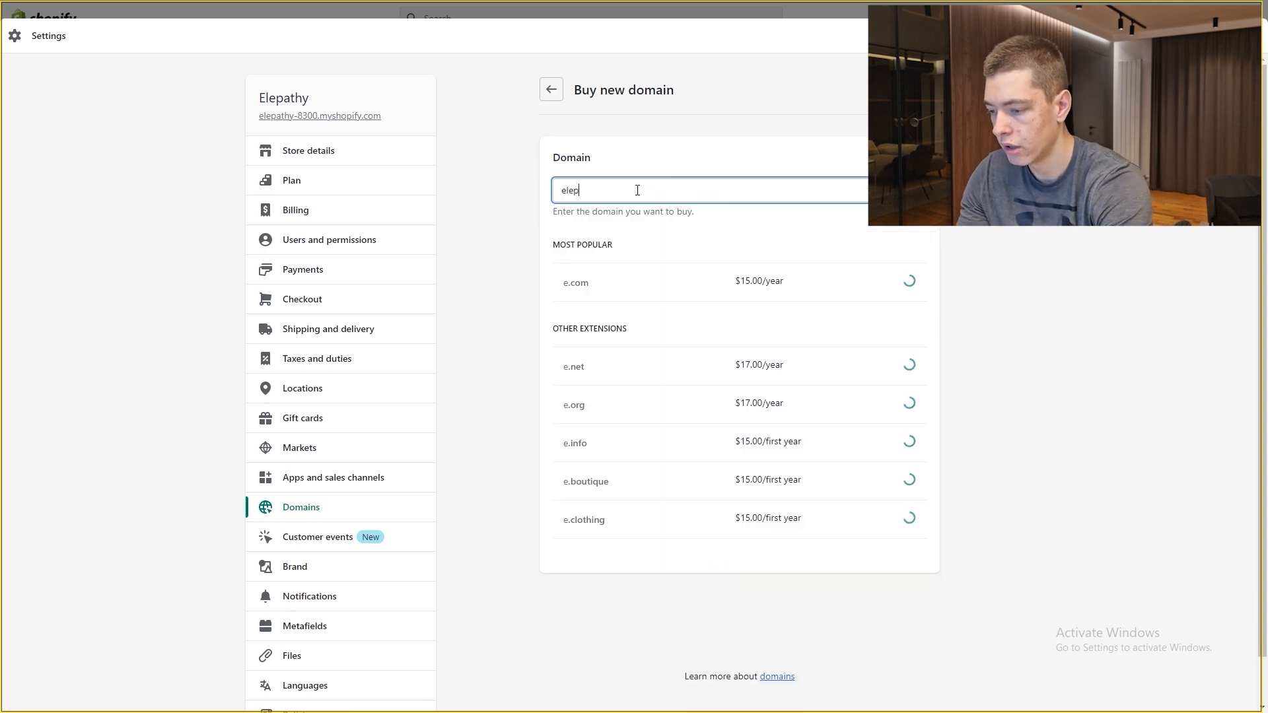
type("athy.co")
left_click(611, 287)
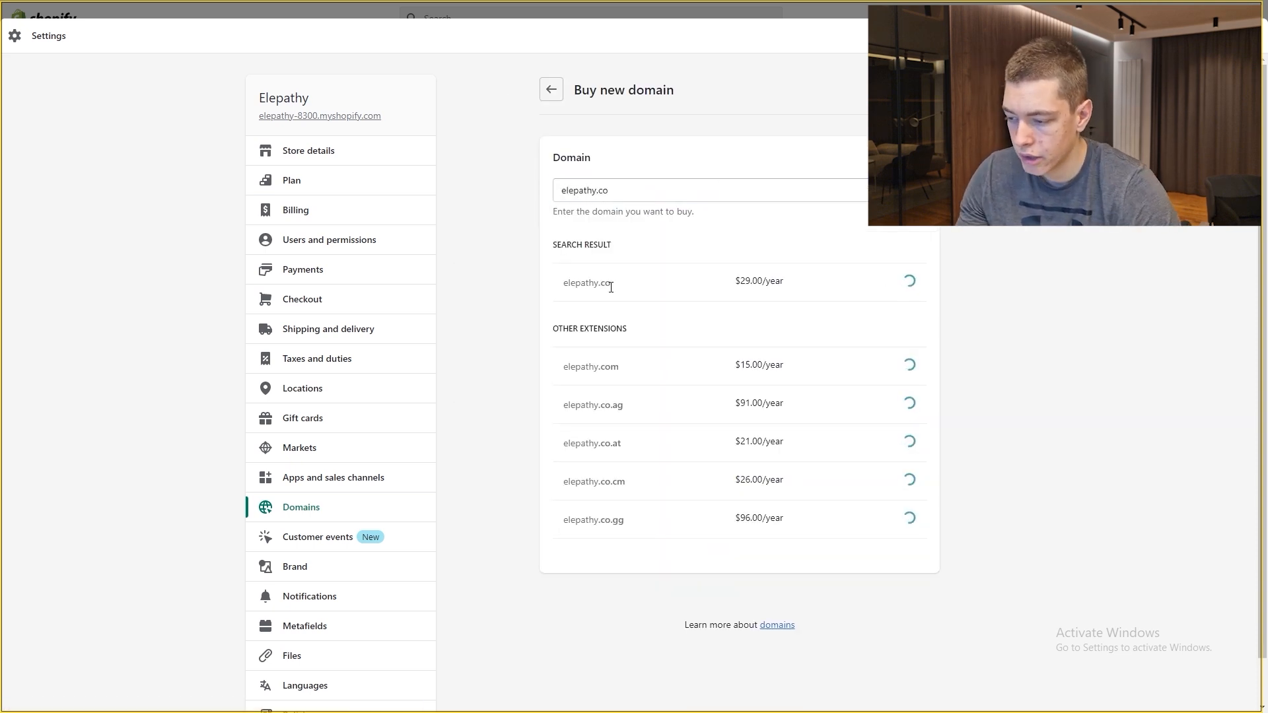
left_click_drag(747, 286, 790, 286)
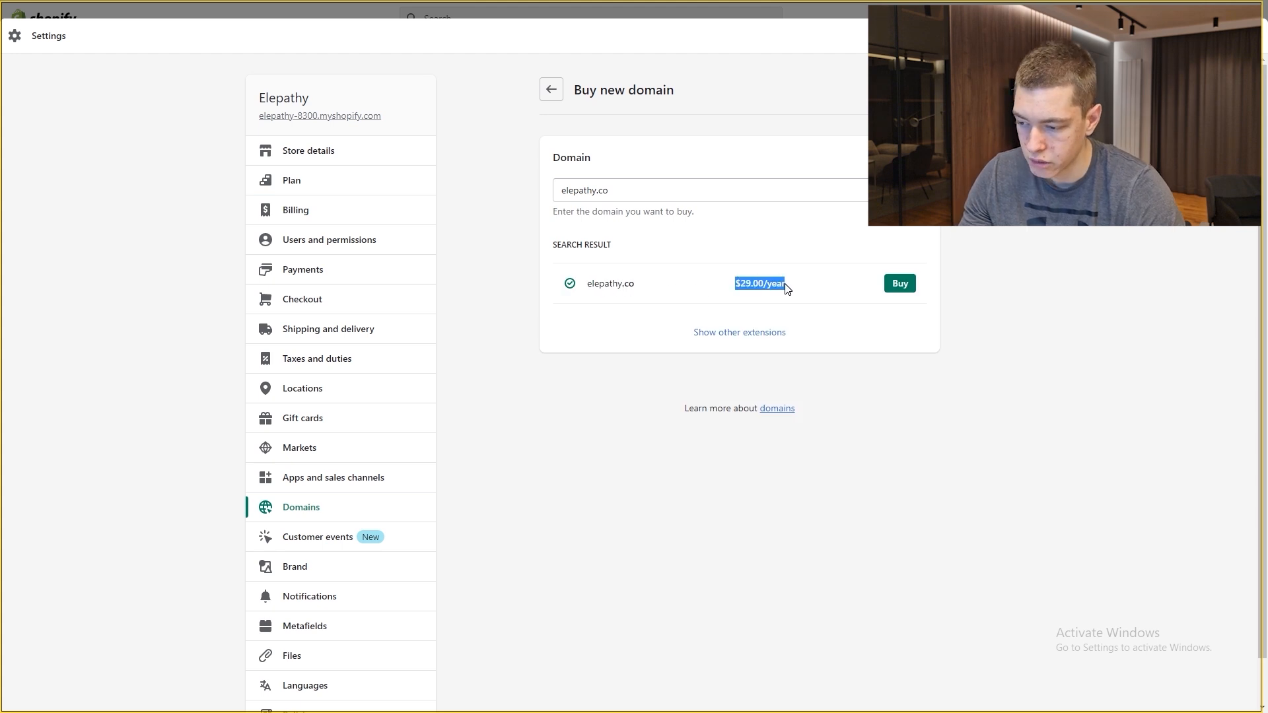
left_click(787, 286)
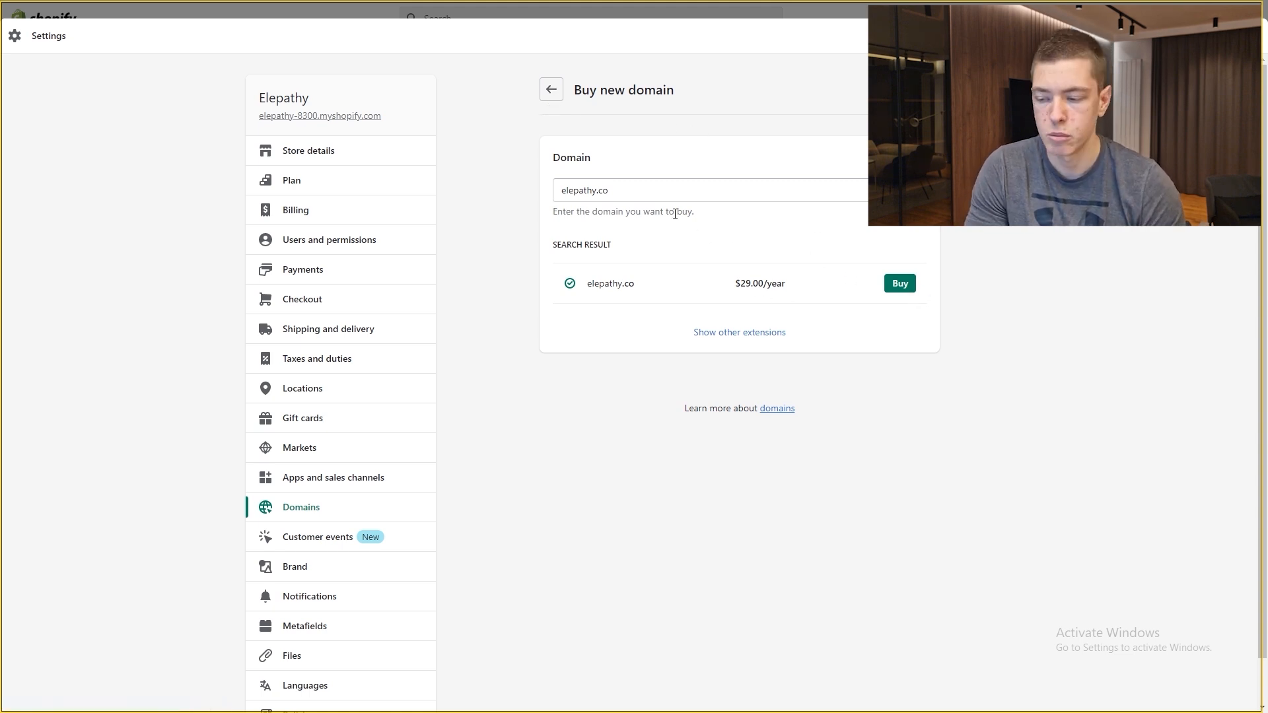
left_click_drag(799, 286, 707, 289)
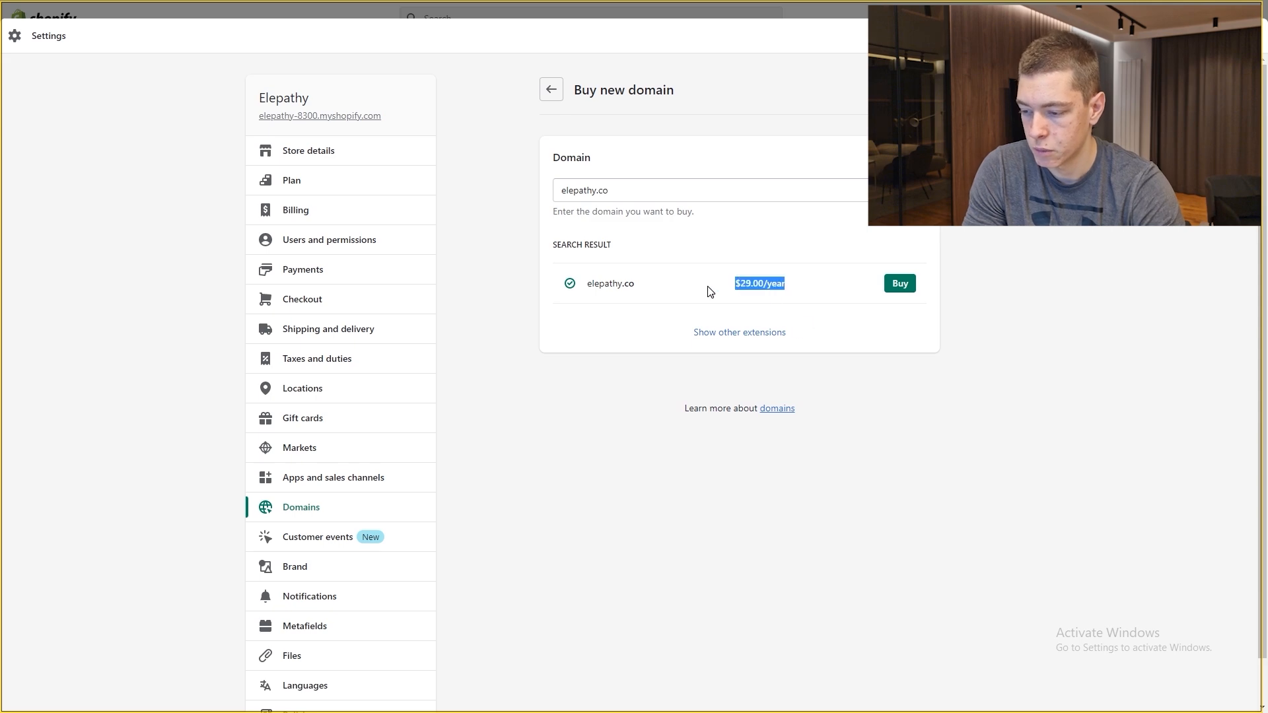
left_click(666, 277)
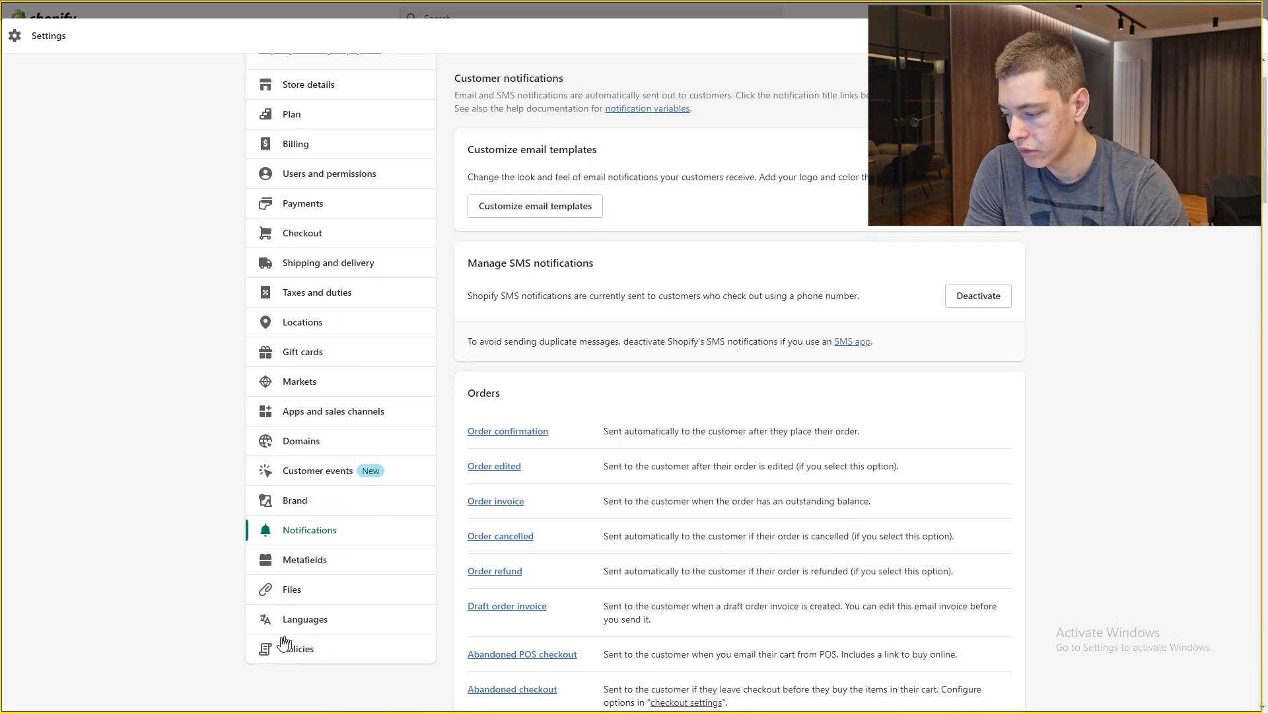
Step: Fill the refund, privacy and terms of service policies from their templates
left_click(310, 653)
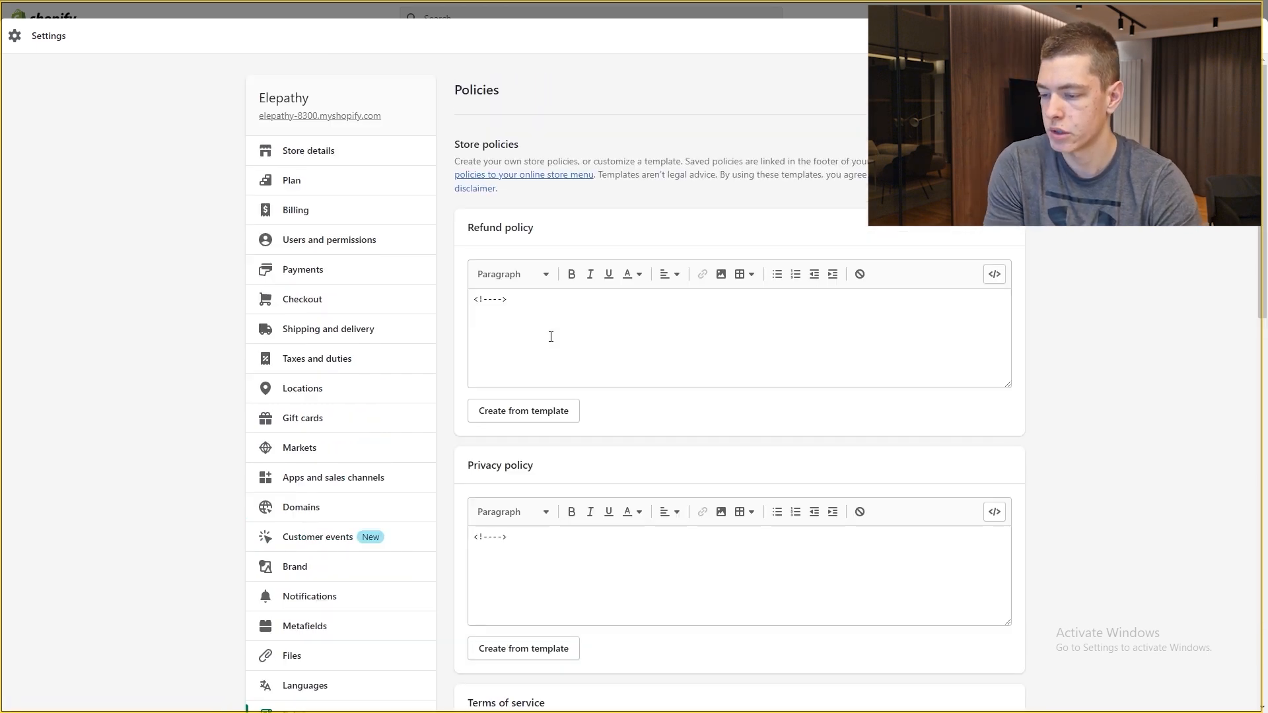
scroll(521, 355, "down", 3)
scroll(531, 390, "down", 7)
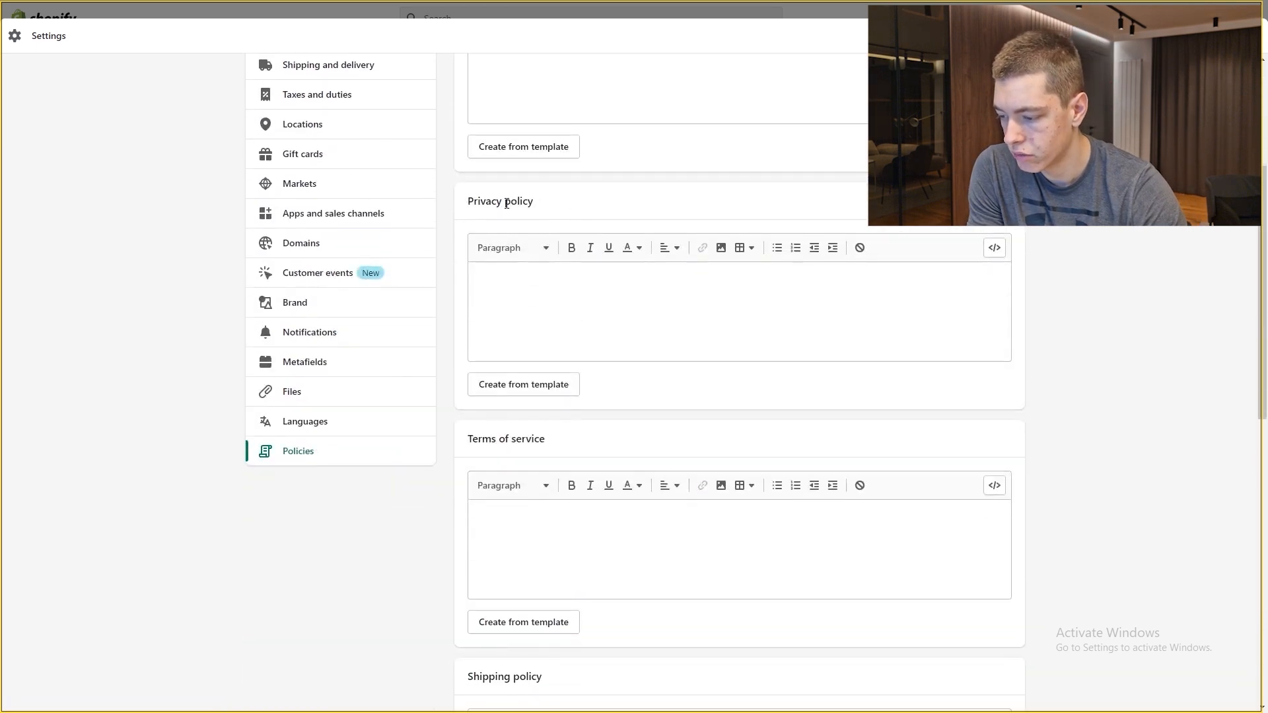
scroll(591, 403, "up", 10)
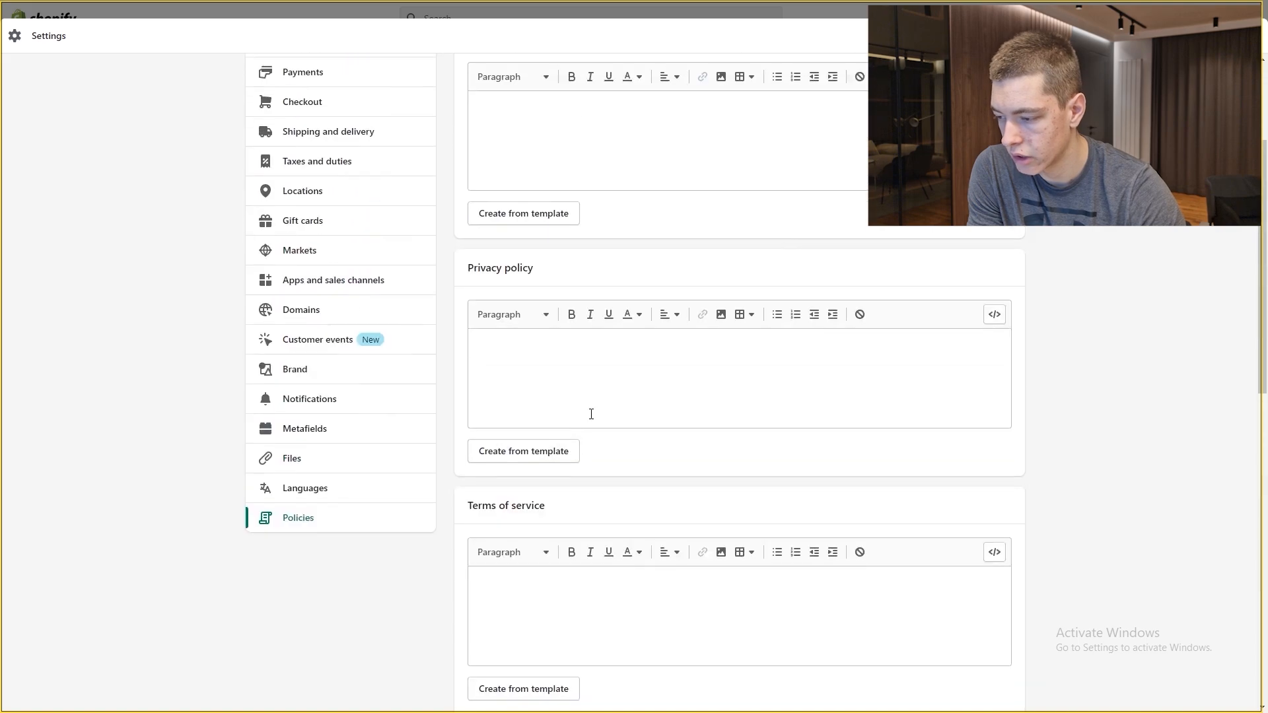
left_click(546, 350)
left_click(523, 615)
scroll(436, 406, "down", 5)
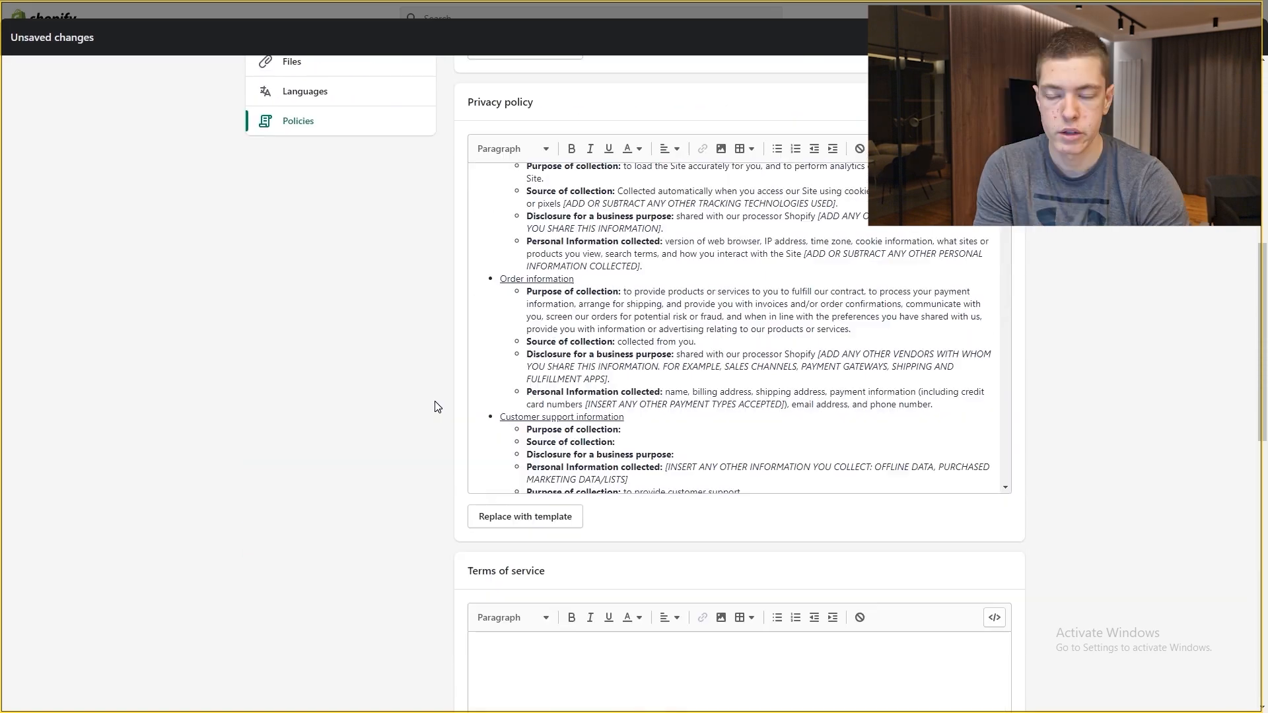
scroll(434, 406, "down", 5)
left_click(555, 365)
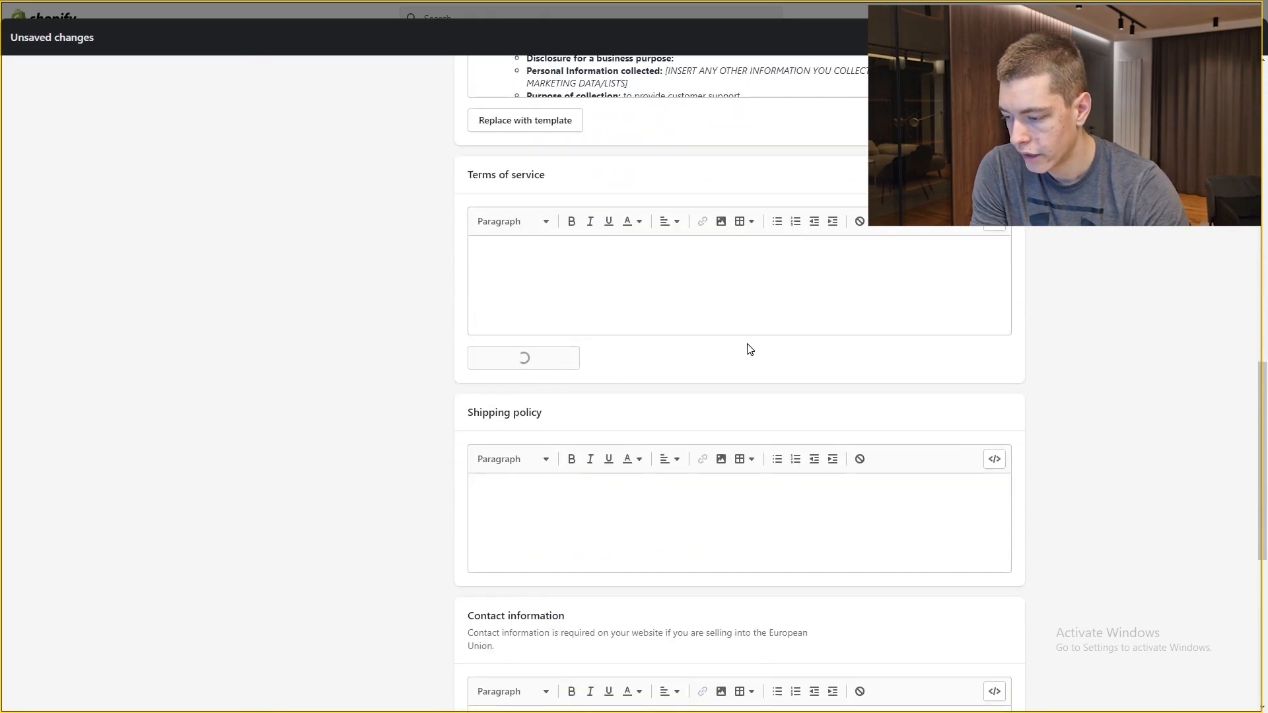
scroll(675, 322, "up", 8)
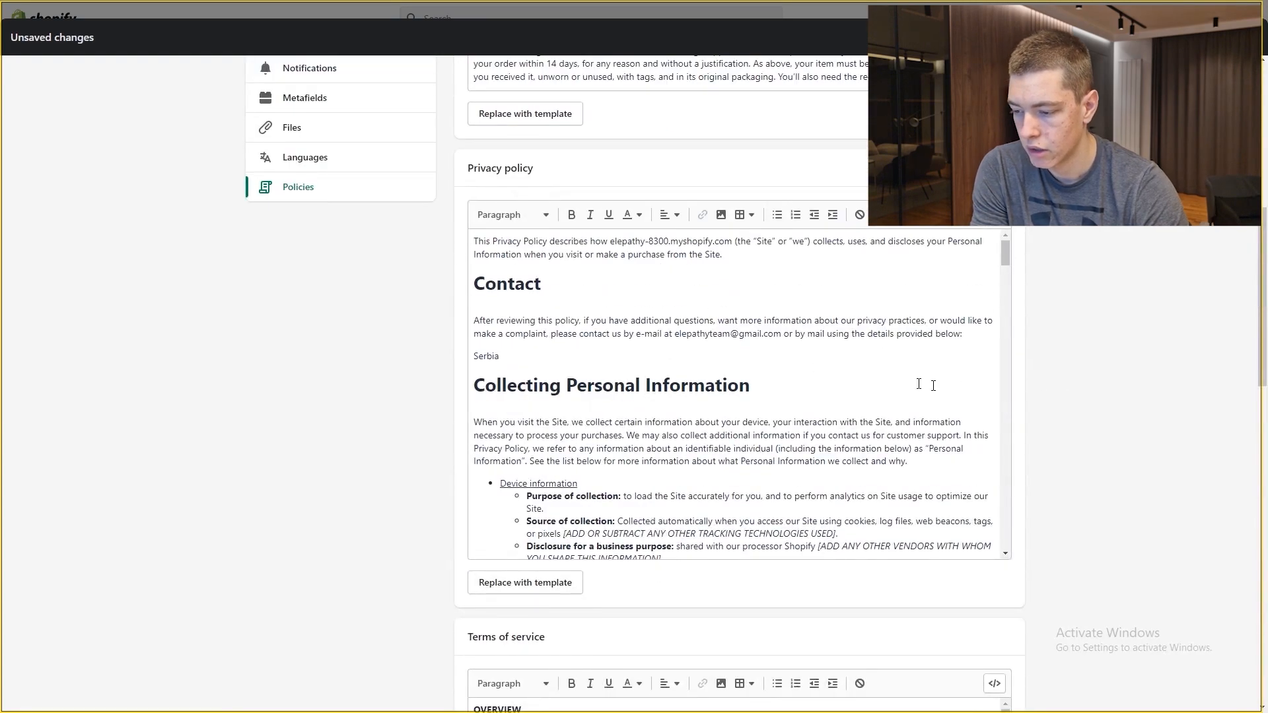
scroll(792, 350, "down", 3)
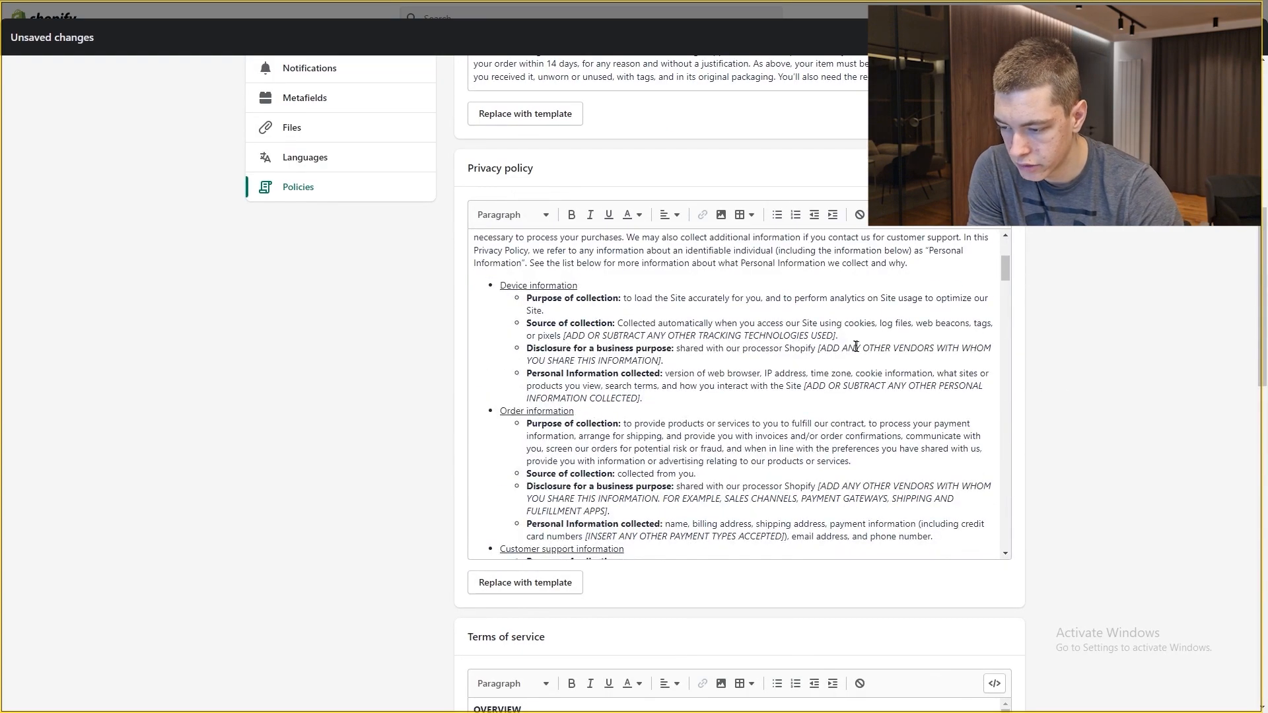
Step: Review the privacy policy's tracking-technologies placeholder and save the store policies
mouse_move(835, 337)
left_mouse_down()
mouse_move(576, 336)
mouse_move(839, 336)
left_mouse_up()
left_click(882, 326)
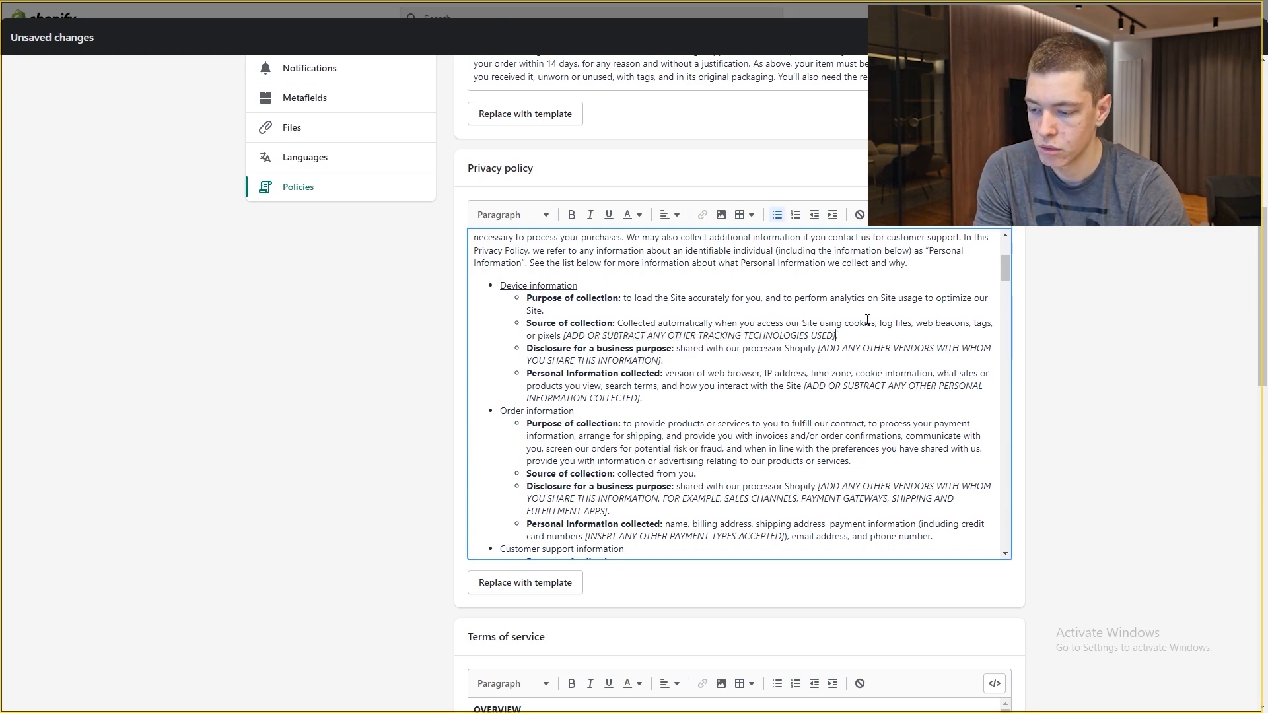
scroll(882, 325, "down", 10)
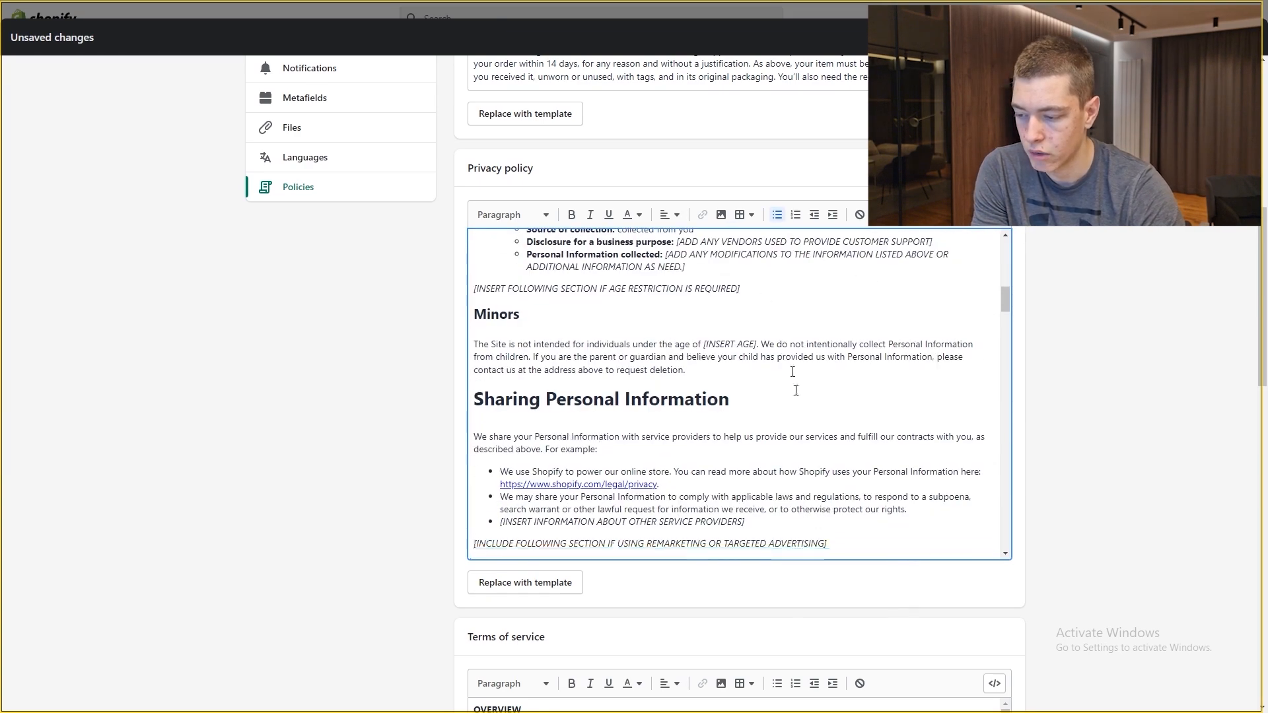
scroll(764, 423, "down", 10)
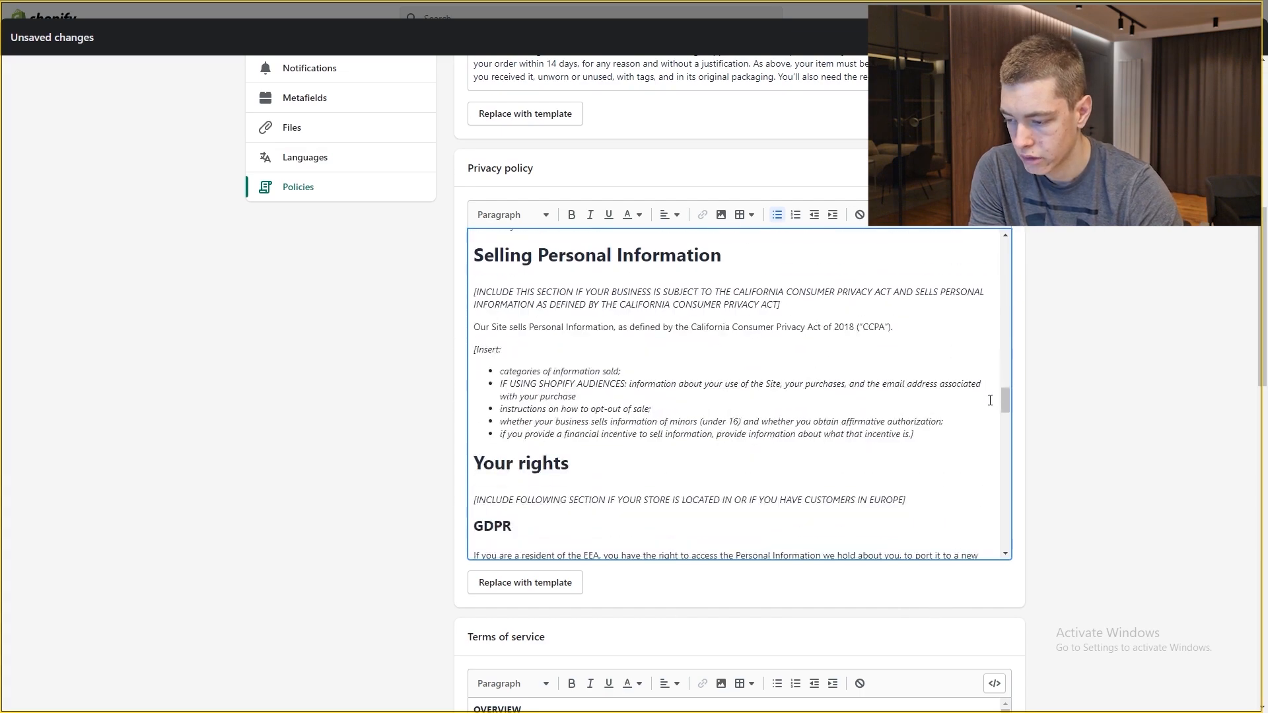
scroll(914, 361, "up", 1)
scroll(907, 452, "down", 10)
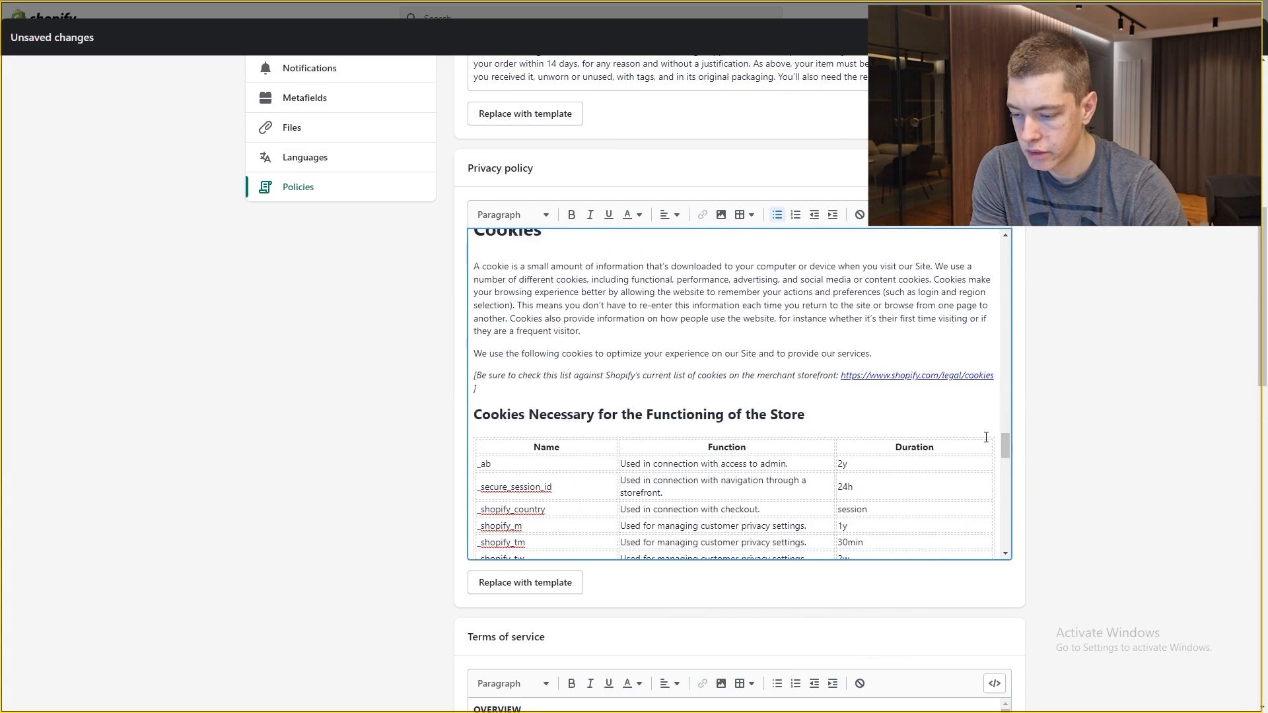
scroll(1007, 447, "up", 15)
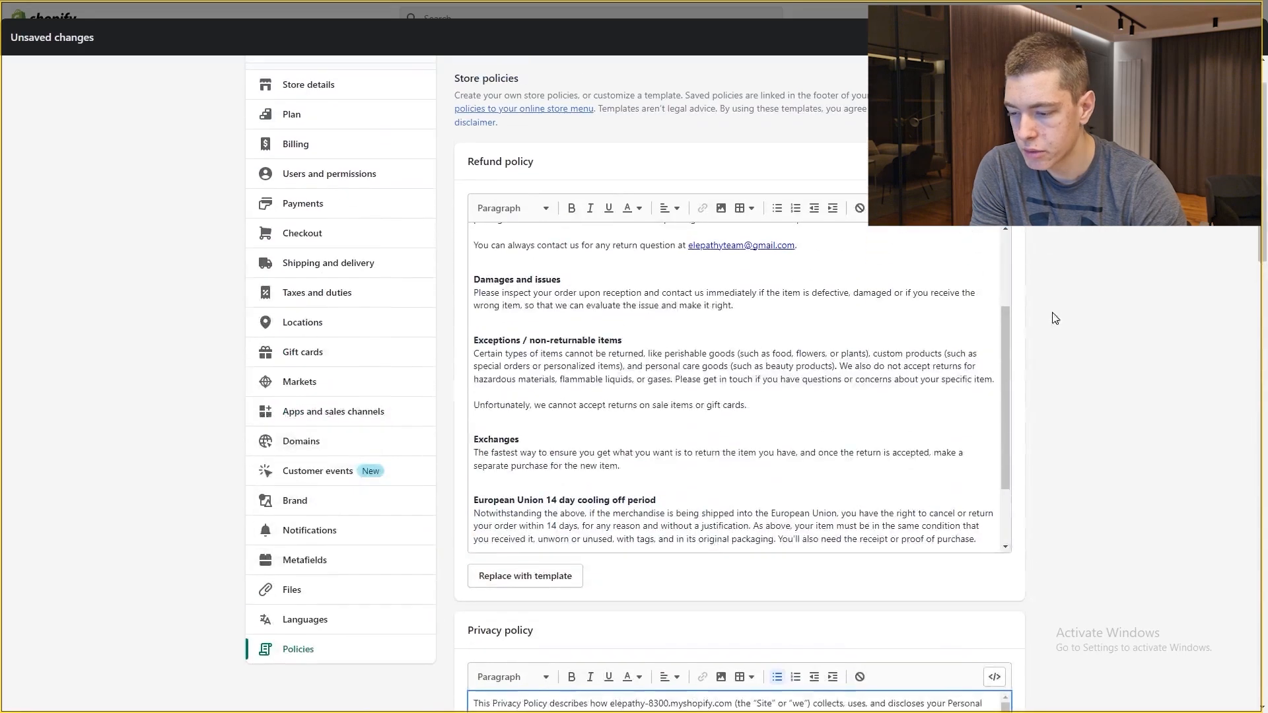
scroll(1007, 310, "up", 3)
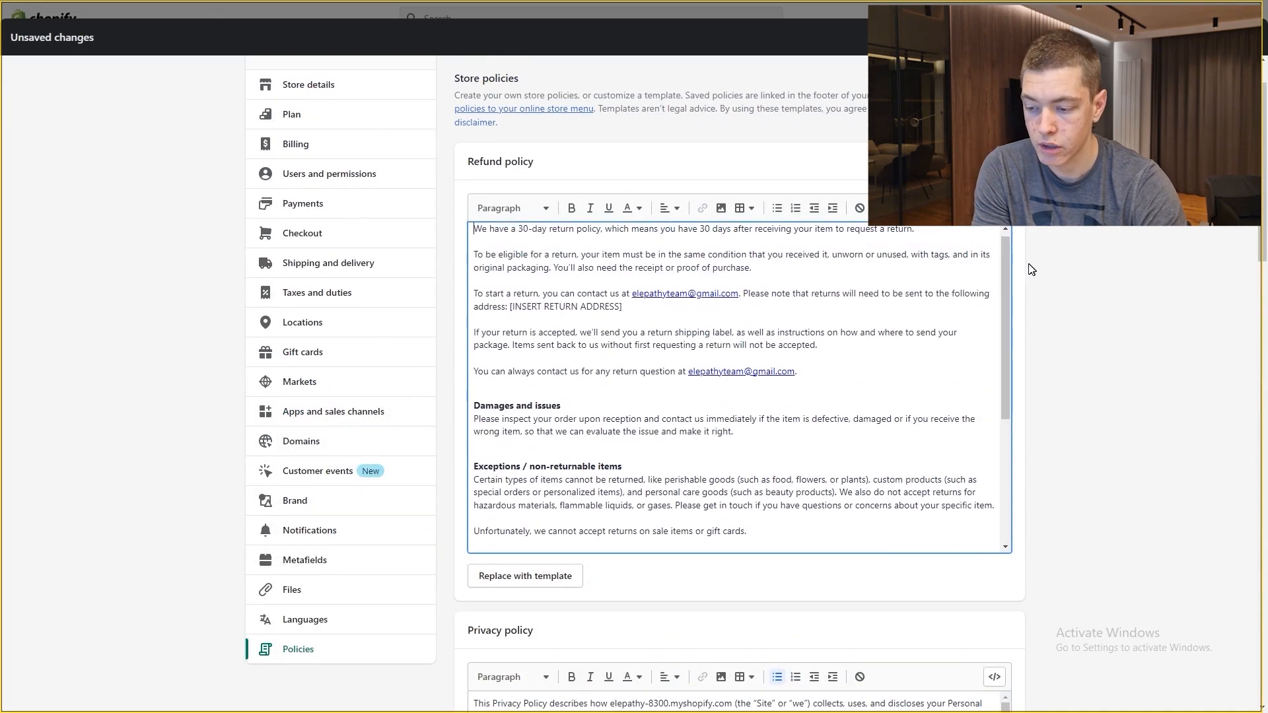
scroll(1006, 230, "up", 1)
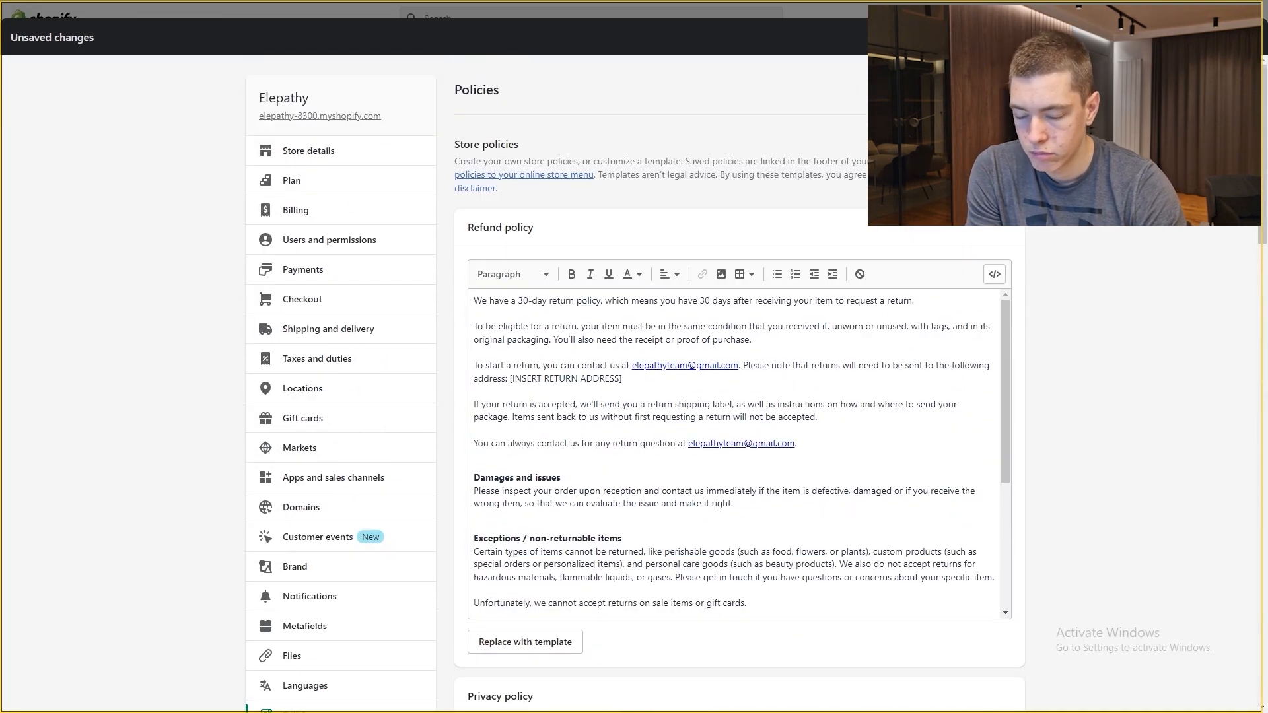
left_click(1237, 37)
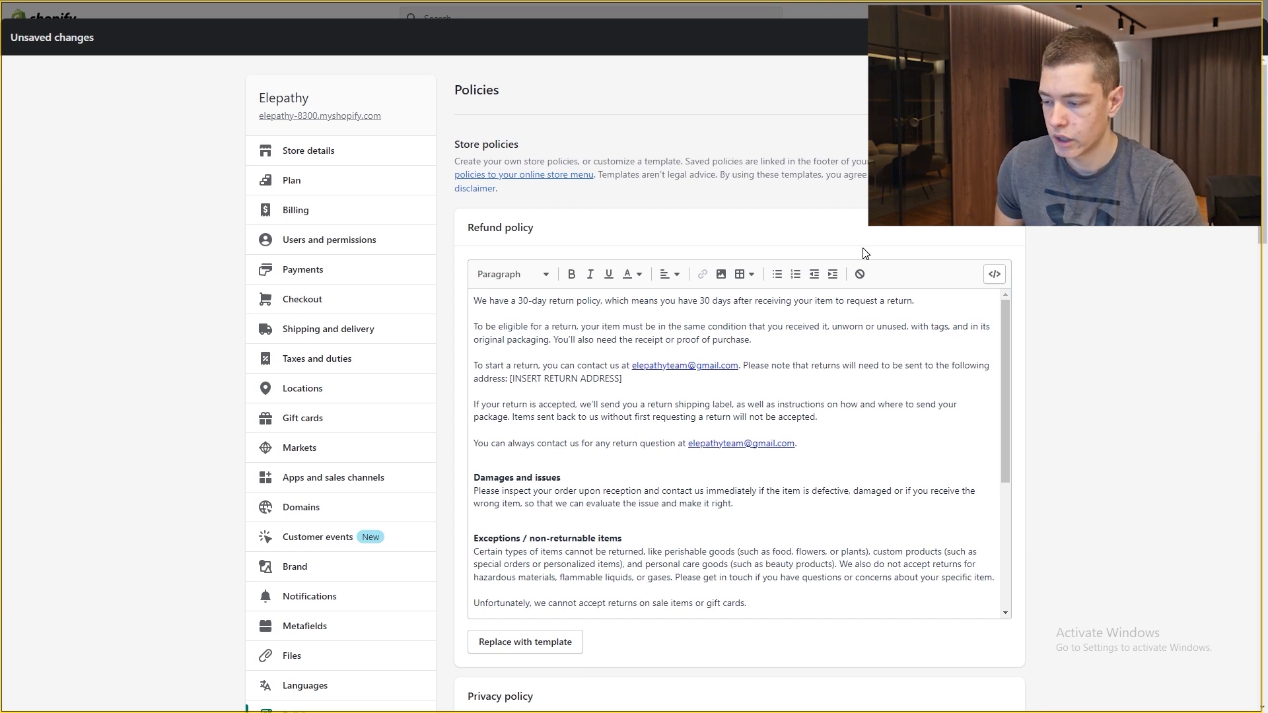
Step: Check the refund policy's return address placeholder, then go to Apps and sales channels settings
left_click_drag(623, 378, 511, 382)
left_click(592, 379)
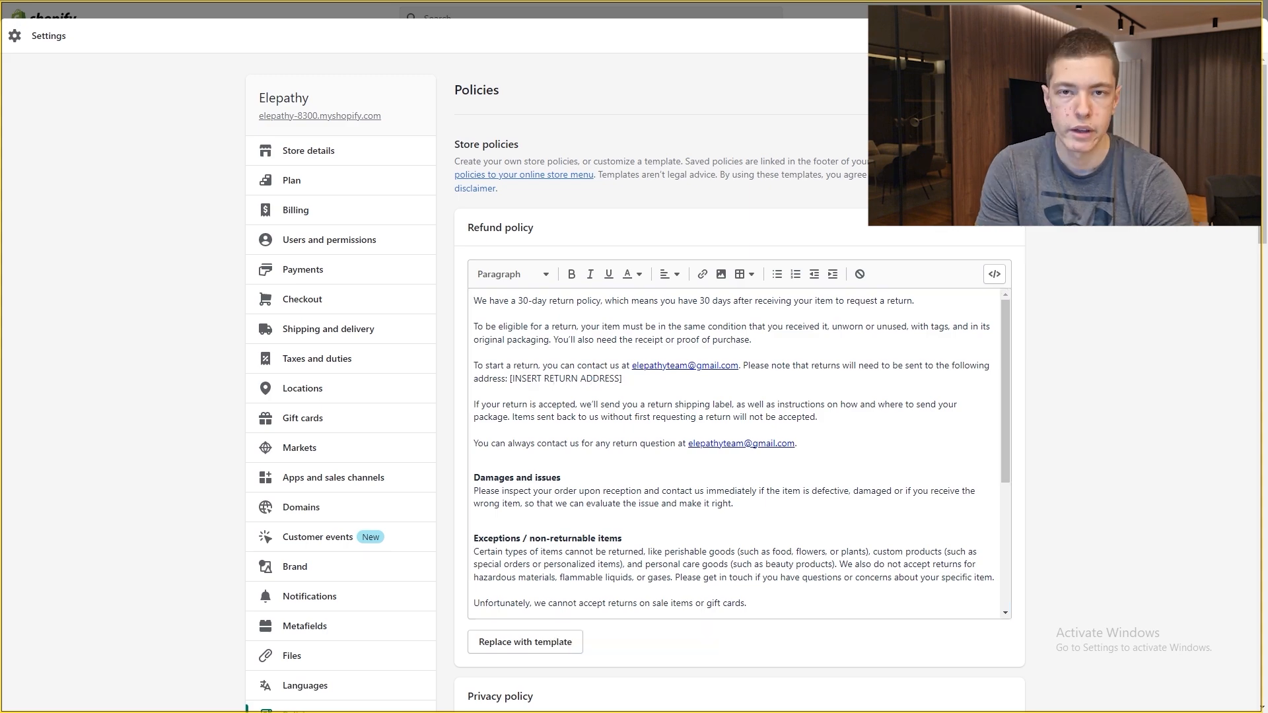
scroll(212, 345, "down", 5)
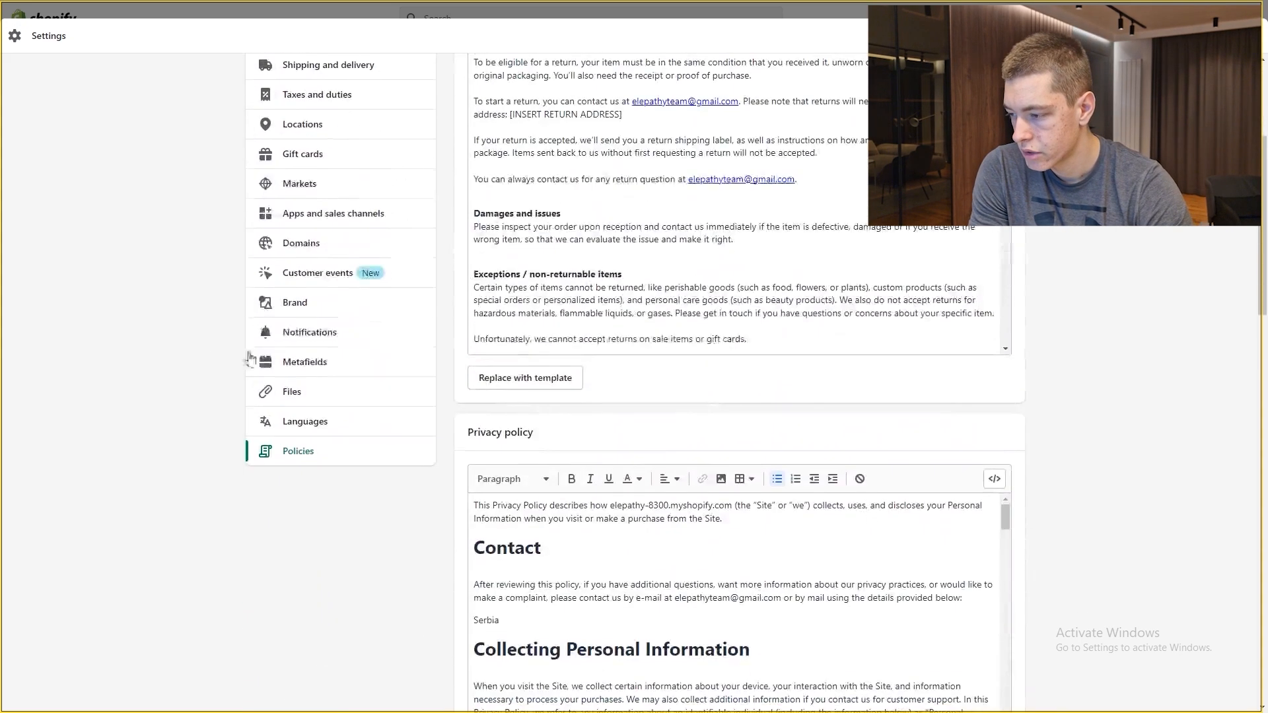
scroll(311, 373, "up", 5)
scroll(324, 456, "down", 3)
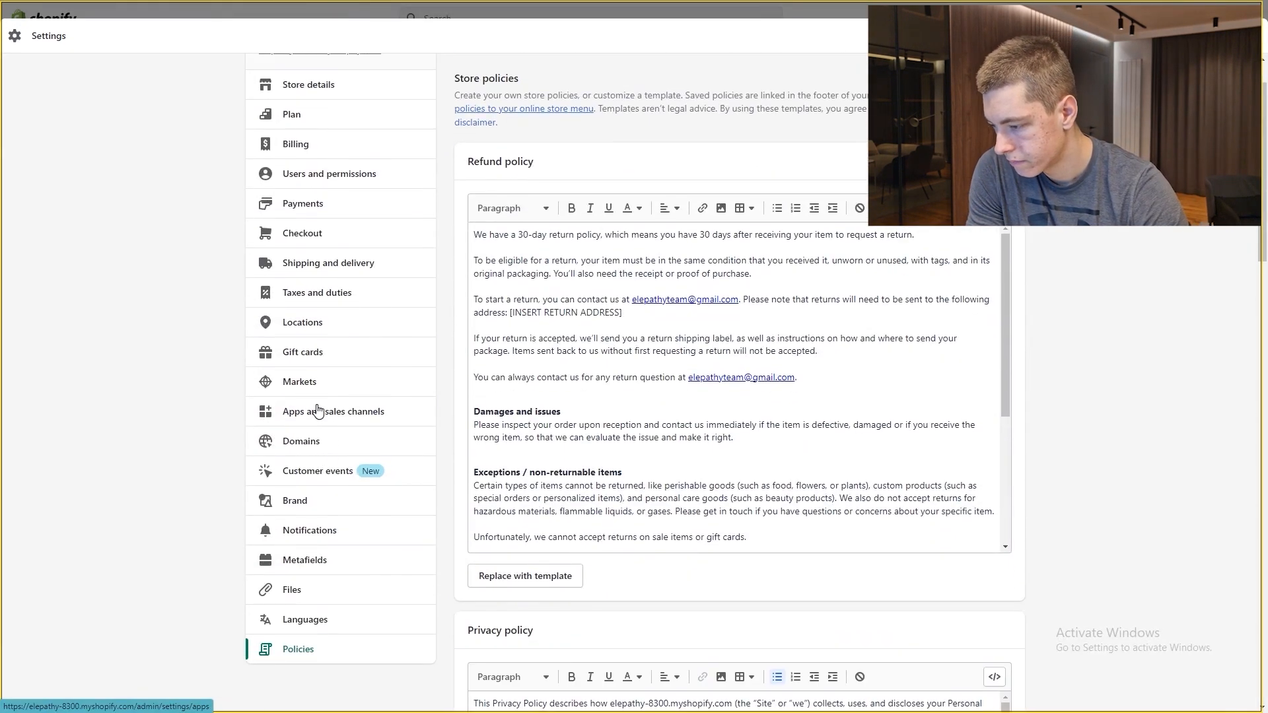
left_click(324, 477)
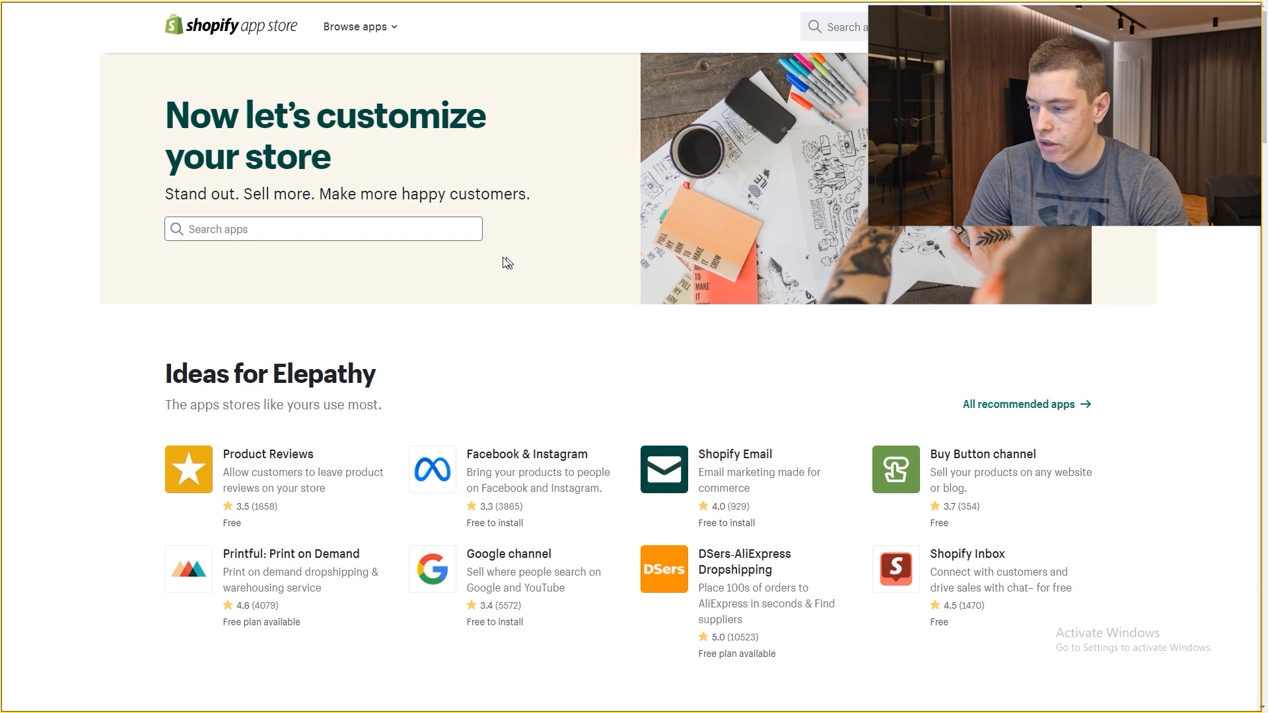
Step: Search 'dse' and add DSers-AliExpress Dropshipping to the store
left_click(389, 230)
type("dsers")
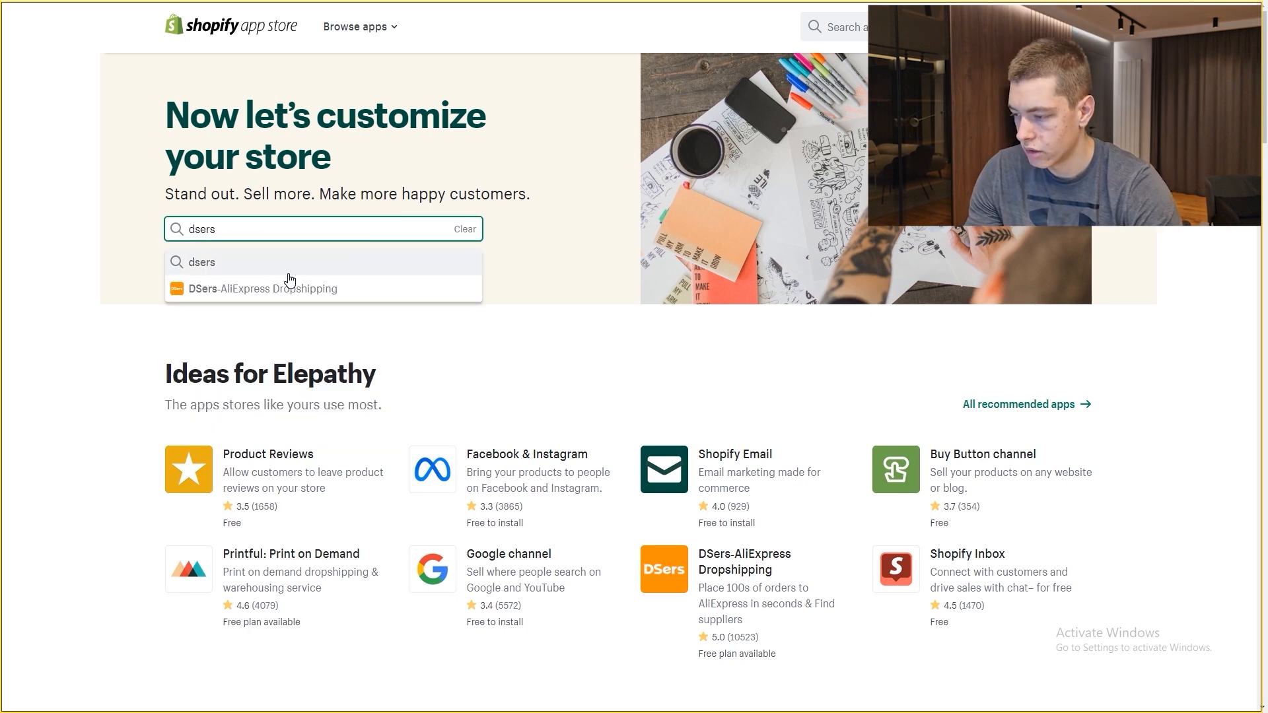
left_click(286, 286)
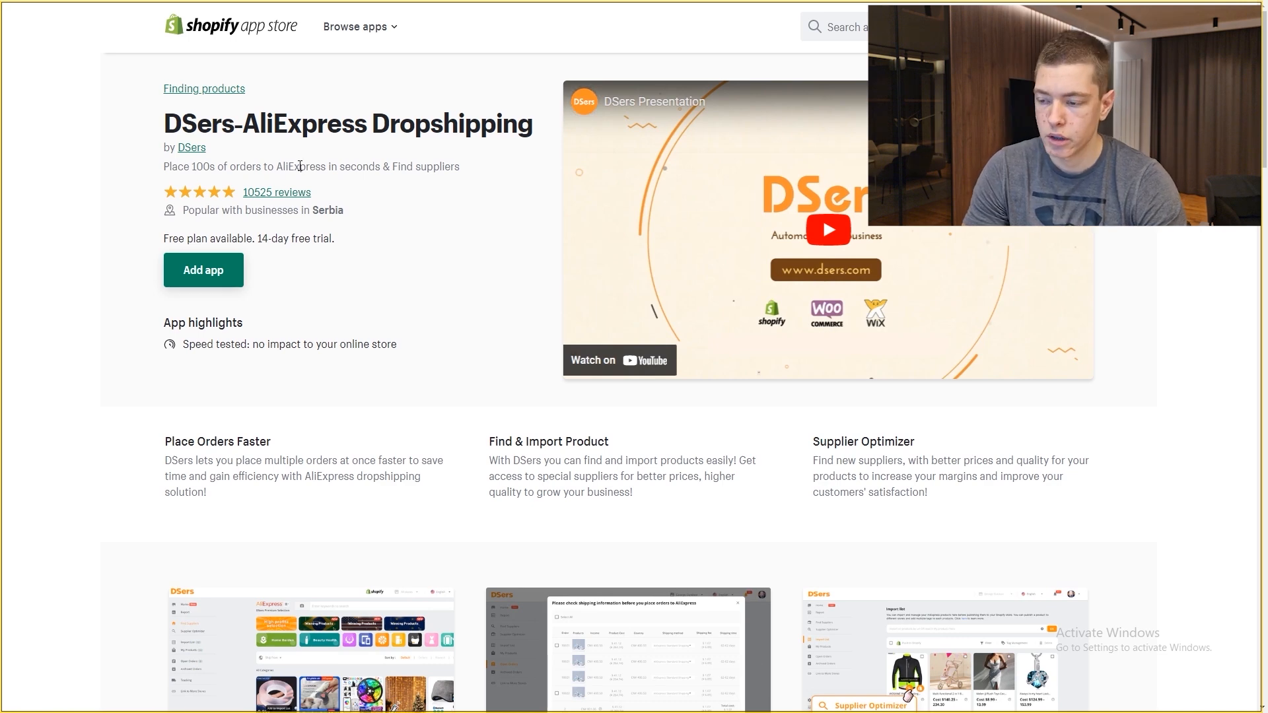
left_click(197, 278)
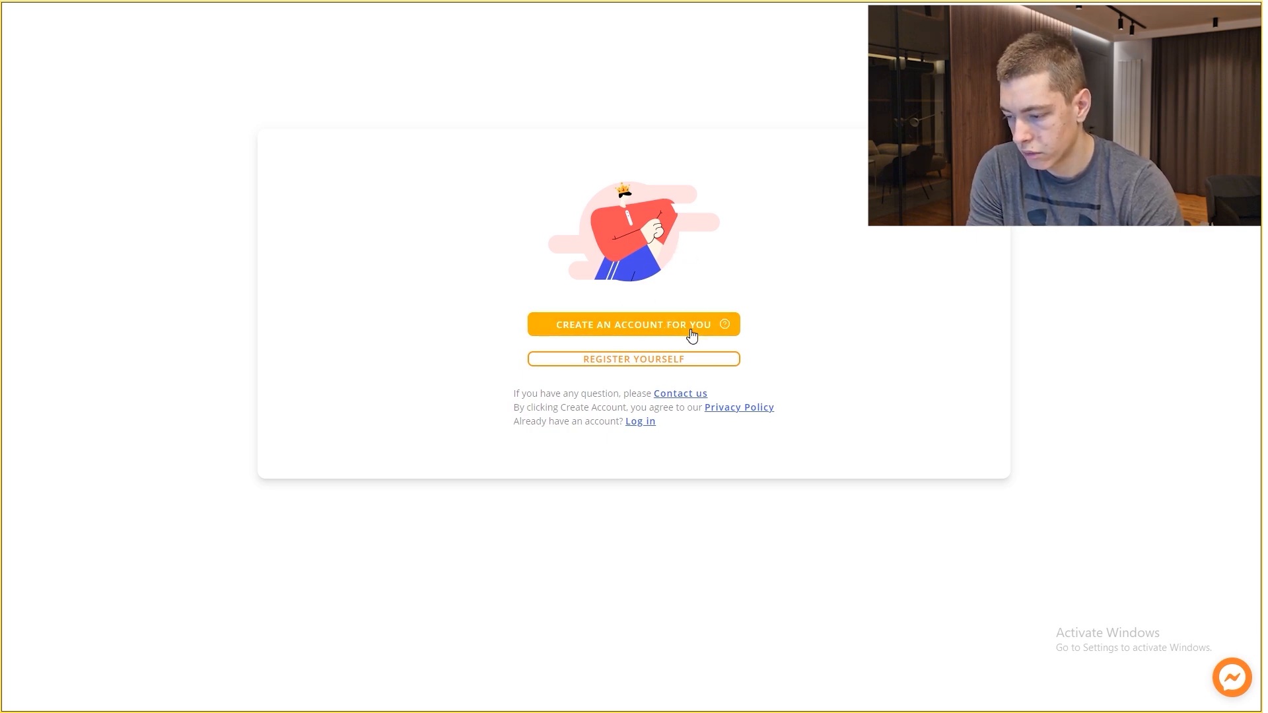
Step: Register a DSers account manually, review the plans, and choose to link AliExpress
left_click(653, 359)
scroll(729, 260, "down", 3)
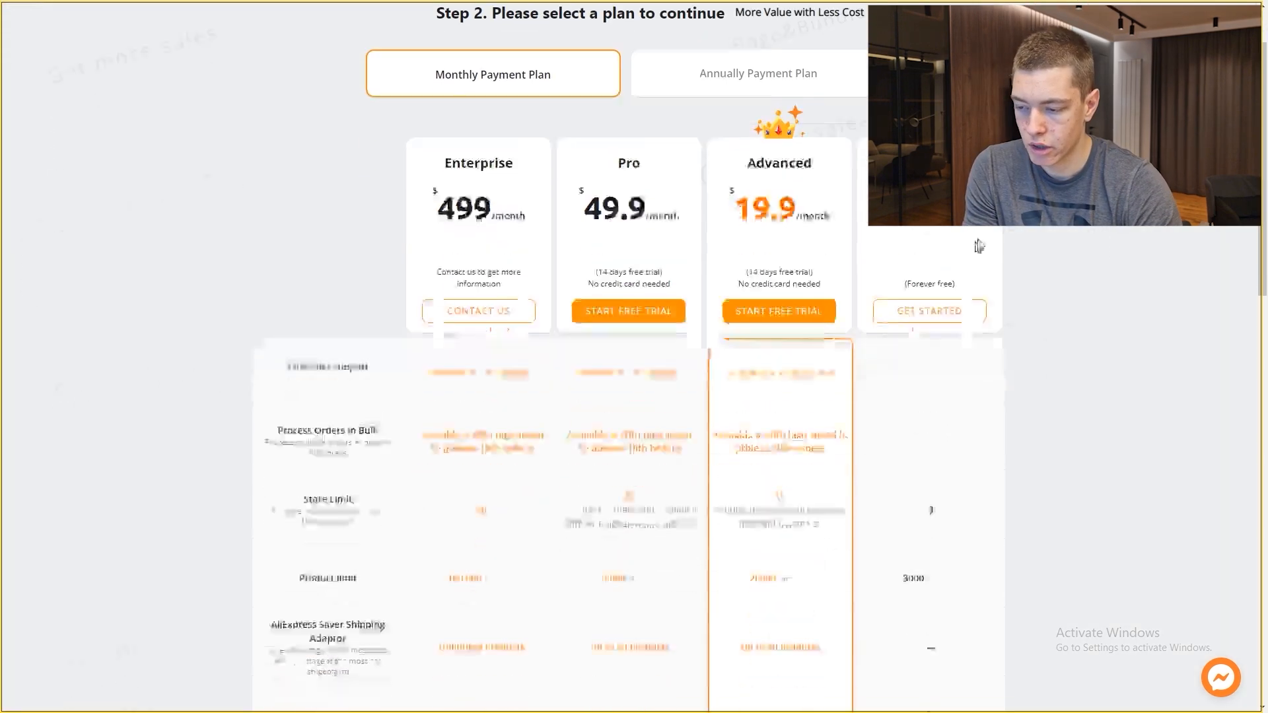
scroll(758, 228, "up", 3)
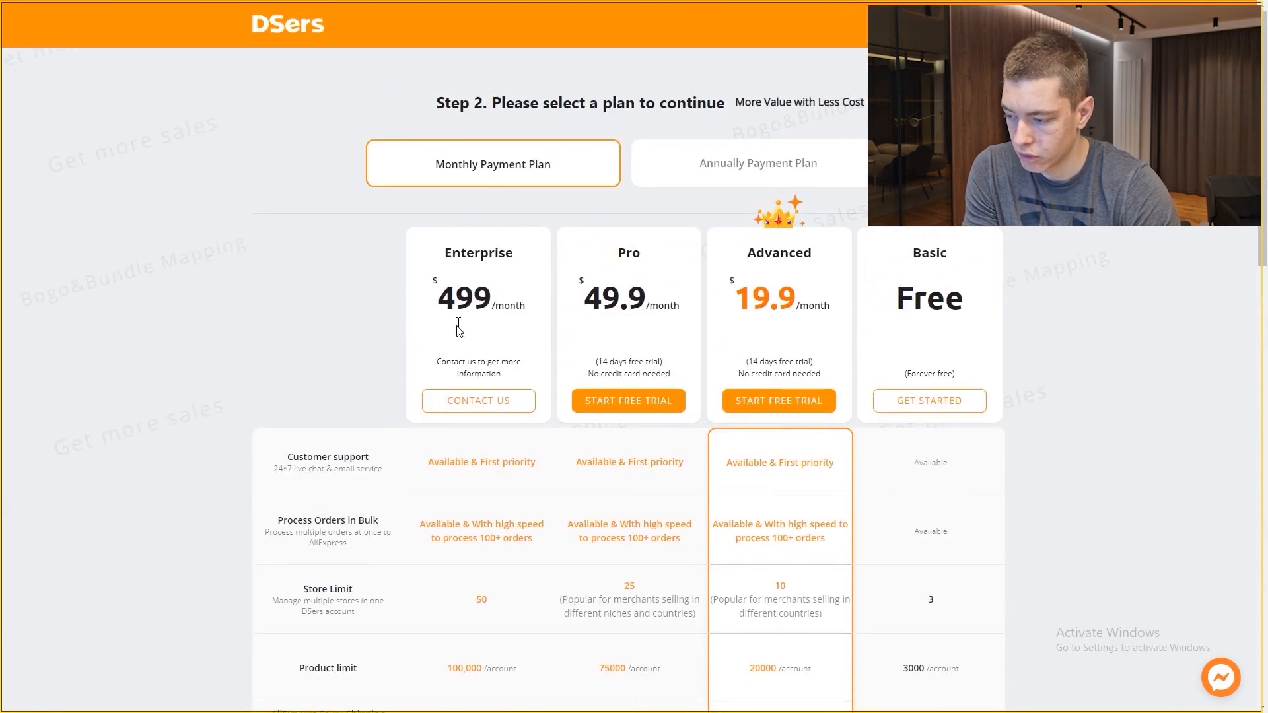
scroll(460, 329, "down", 10)
scroll(933, 335, "up", 5)
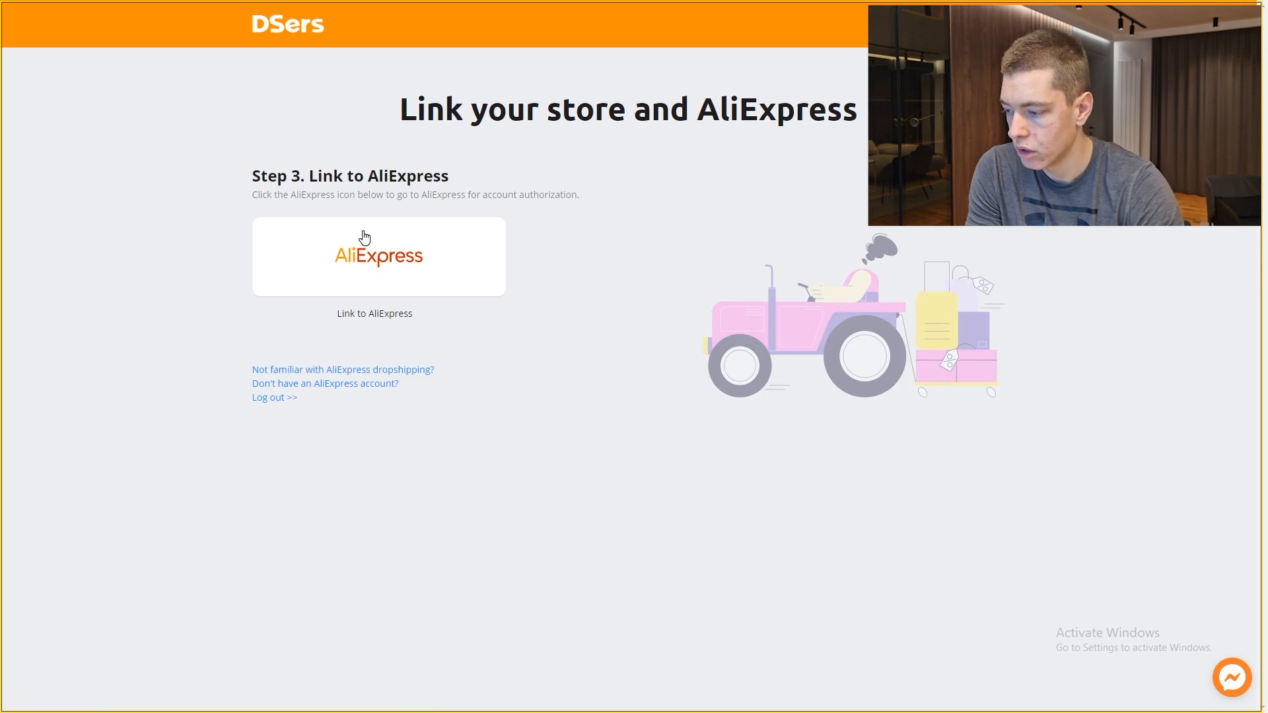
left_click(381, 267)
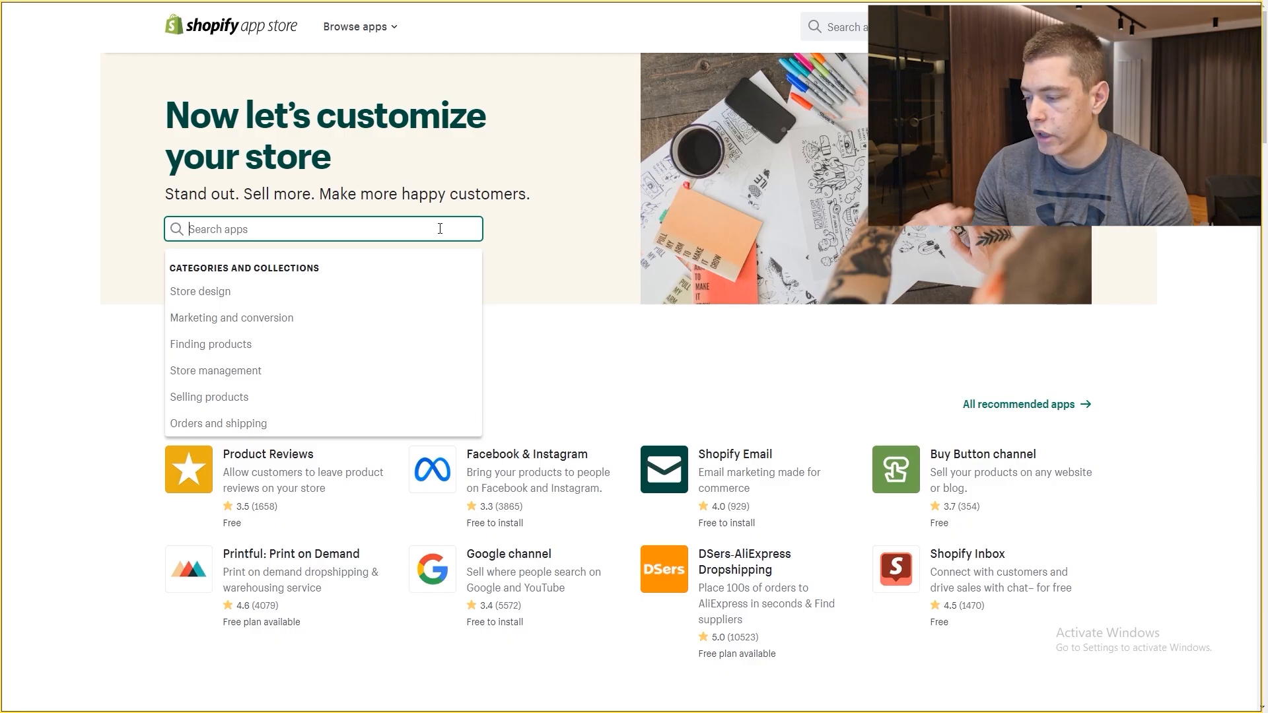
Step: Search 'cjdropshipping' and install the CJDropshipping app
type("cjdropshipping")
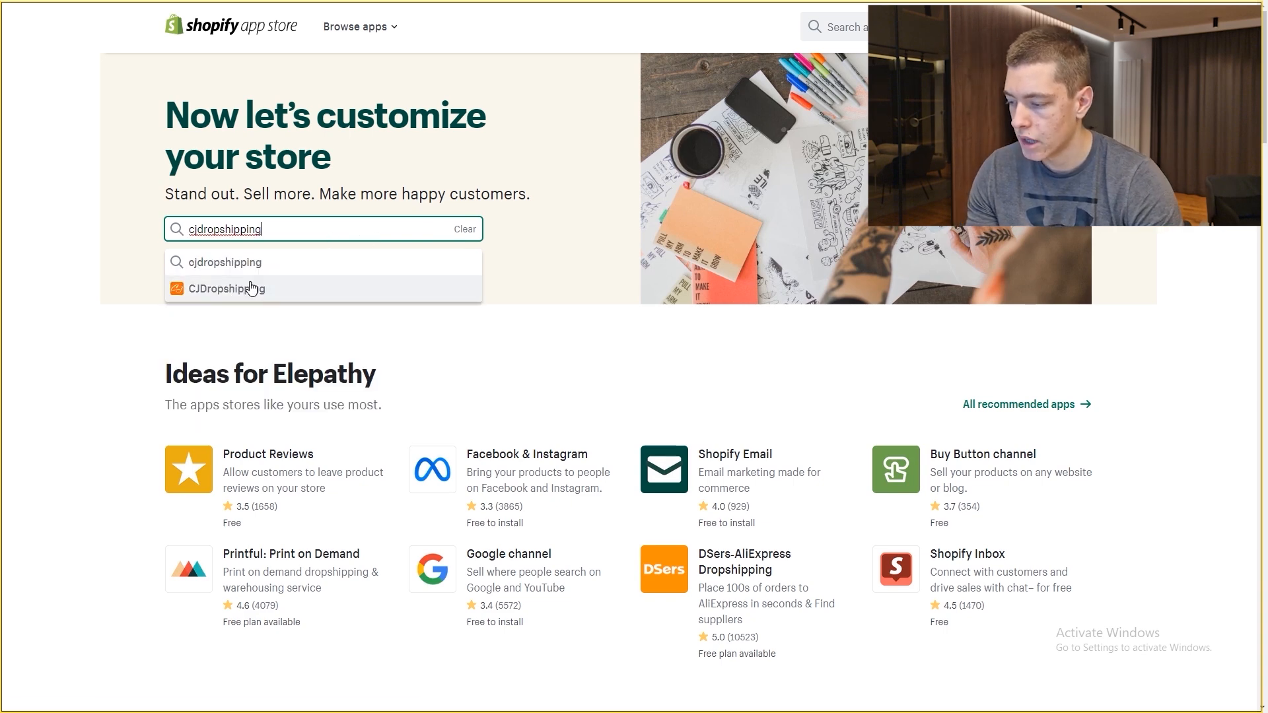
left_click(249, 284)
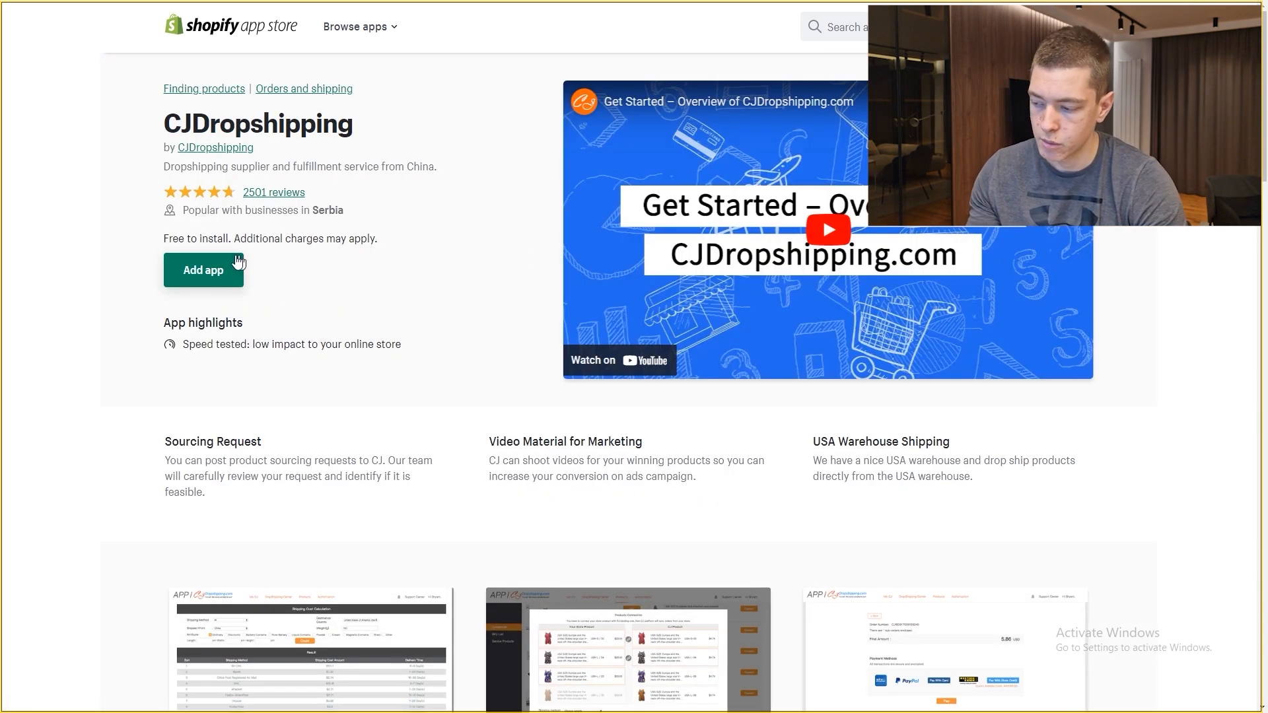
left_click(241, 263)
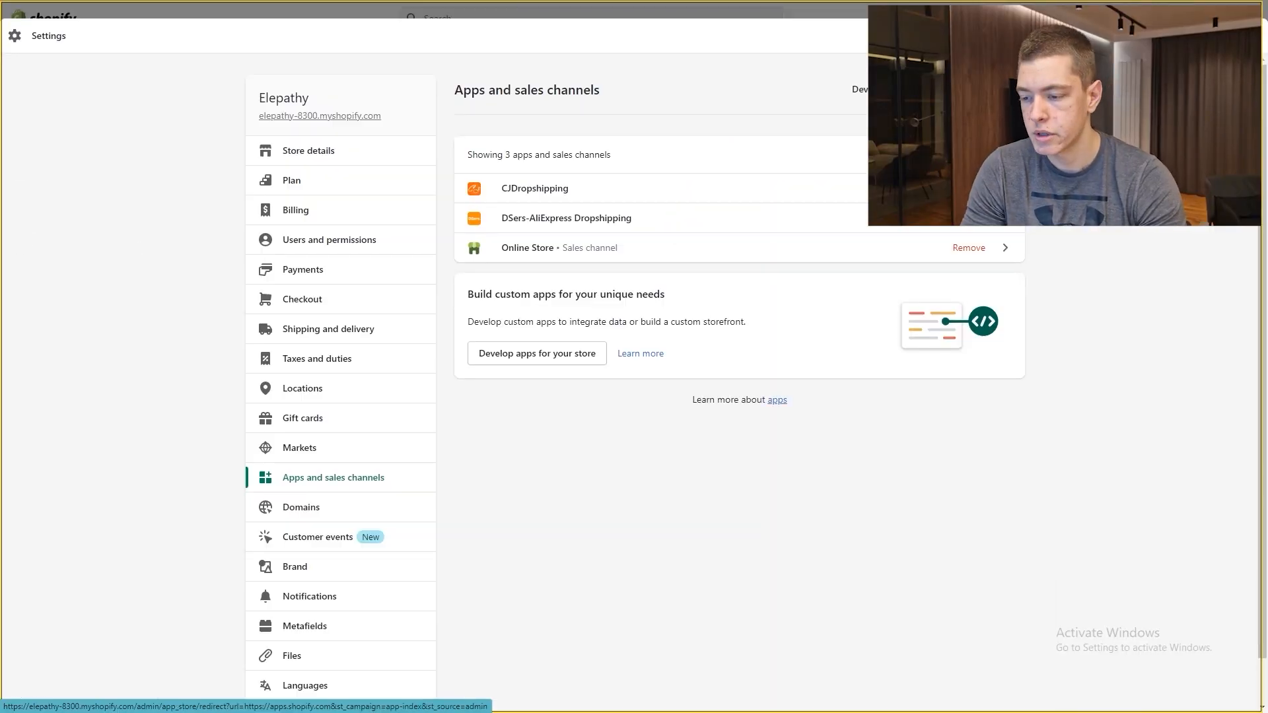
Step: Find Tidio - Live Chat & Chatbots in the App Store and approve installing it on Elepathy
left_click(974, 90)
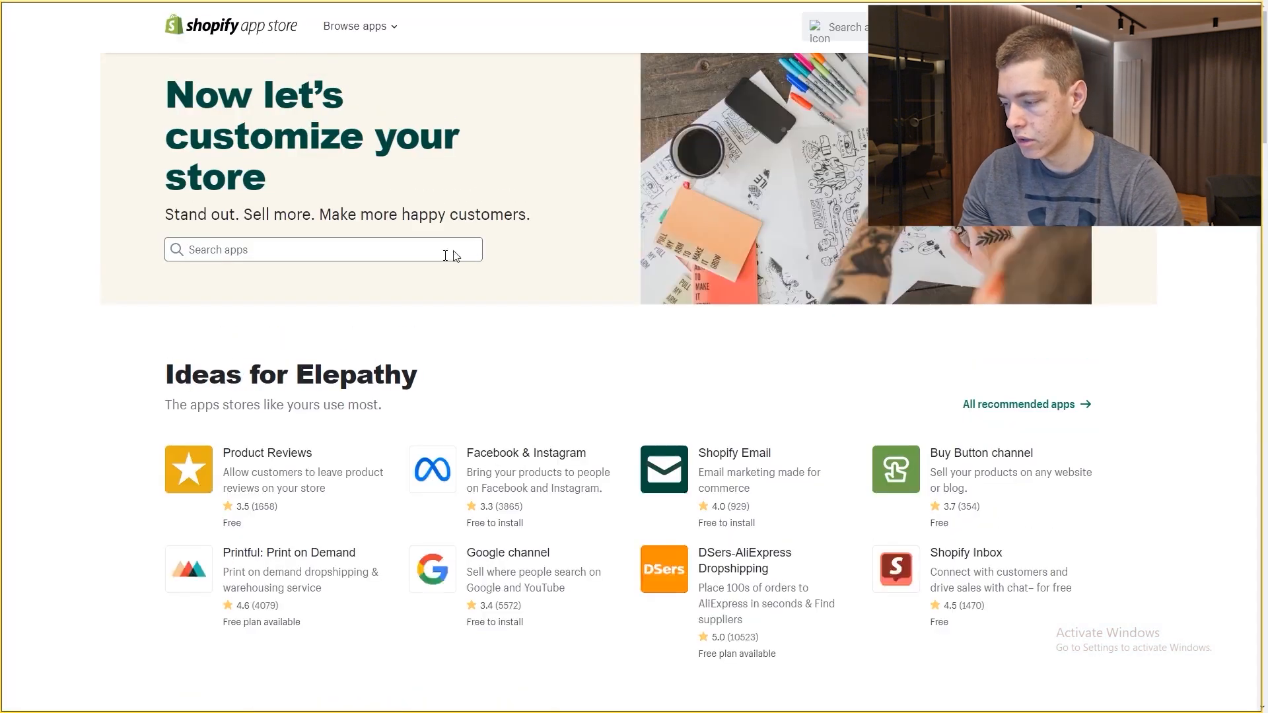
left_click(275, 231)
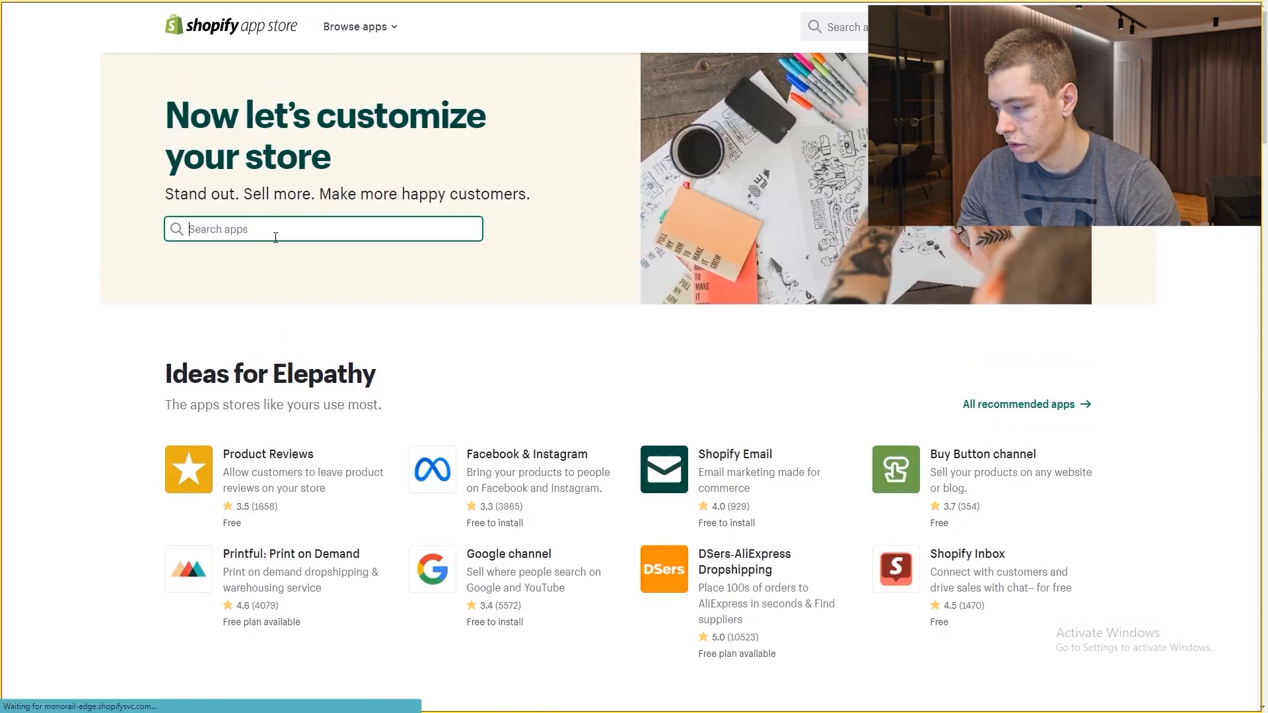
type("t")
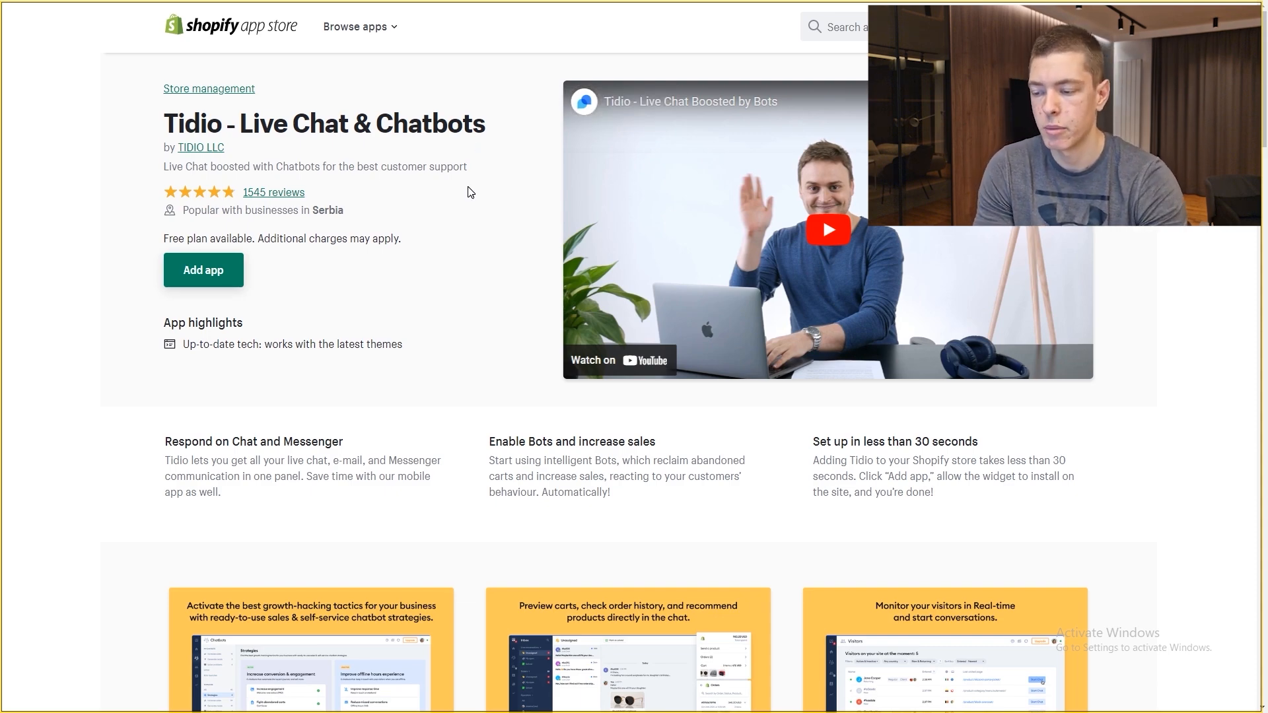
scroll(487, 226, "down", 6)
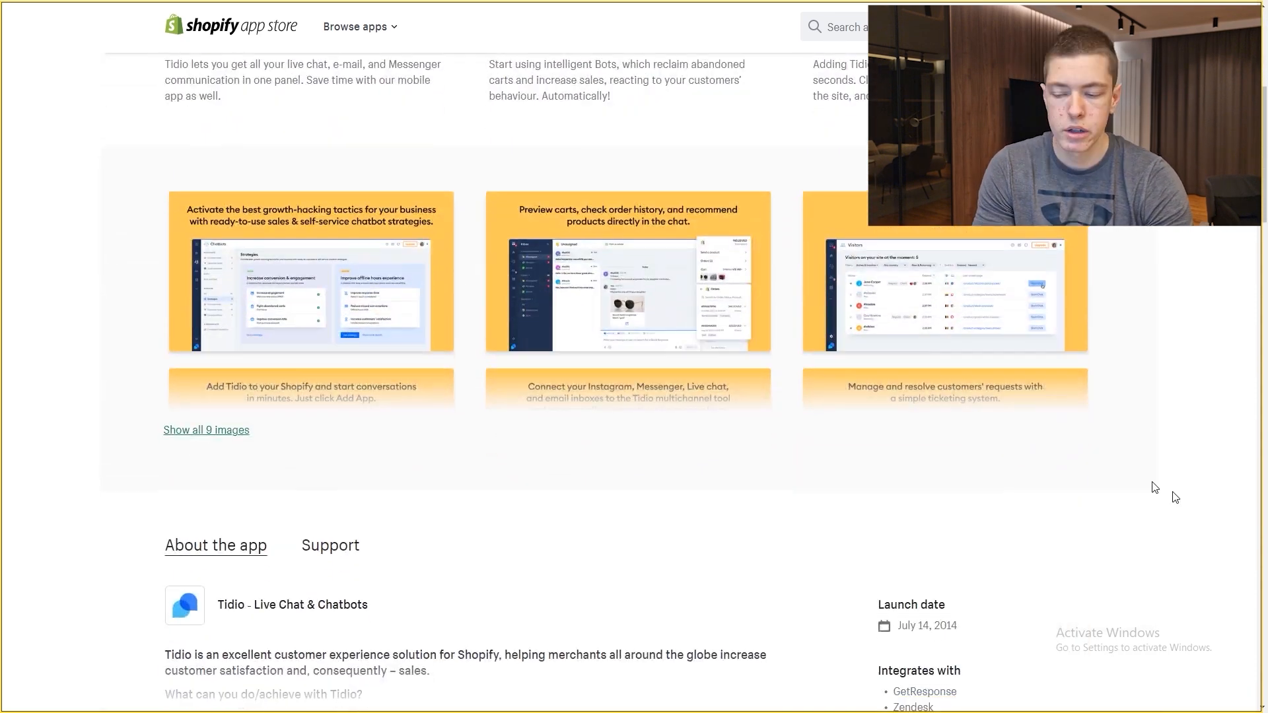
scroll(1163, 534, "up", 6)
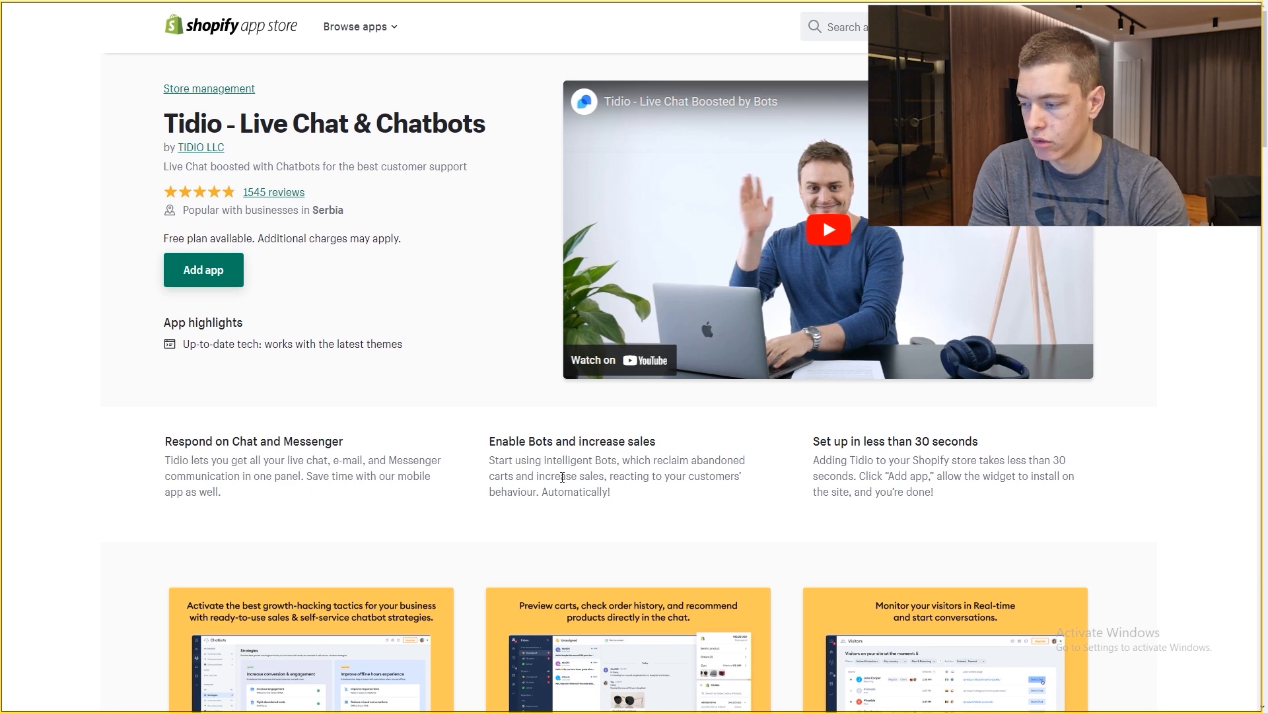
left_click(215, 273)
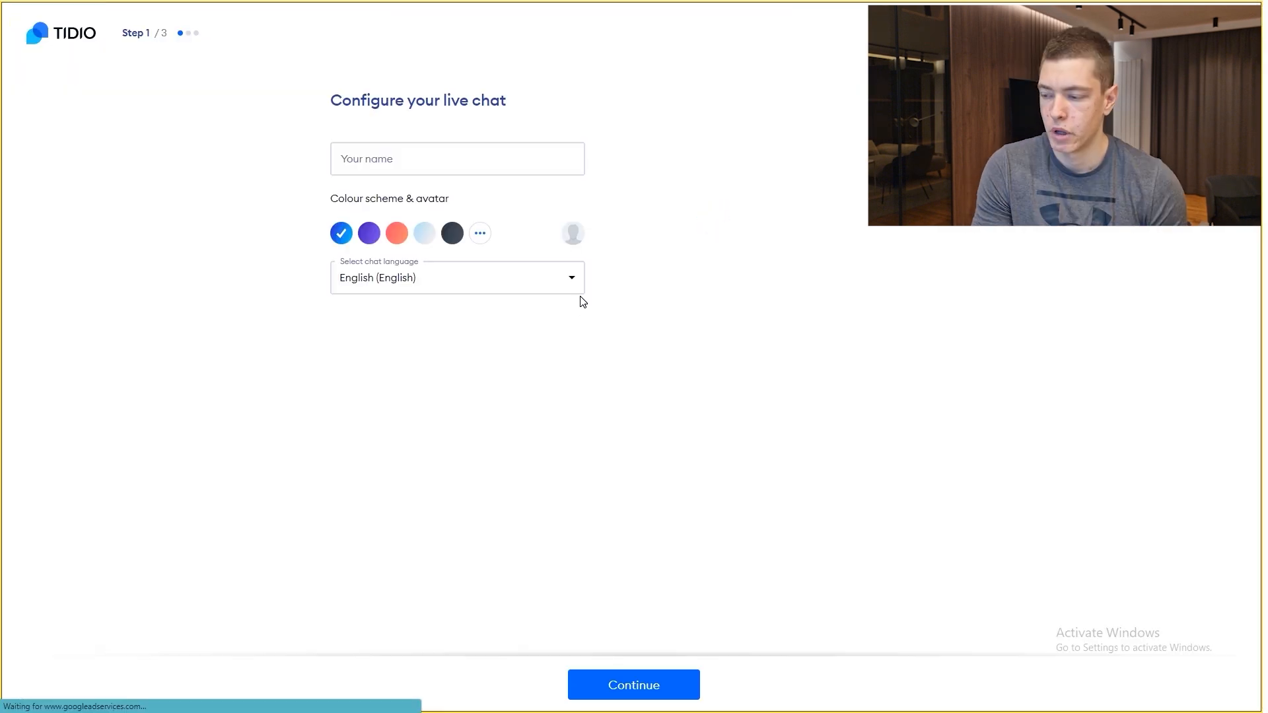
left_click(411, 159)
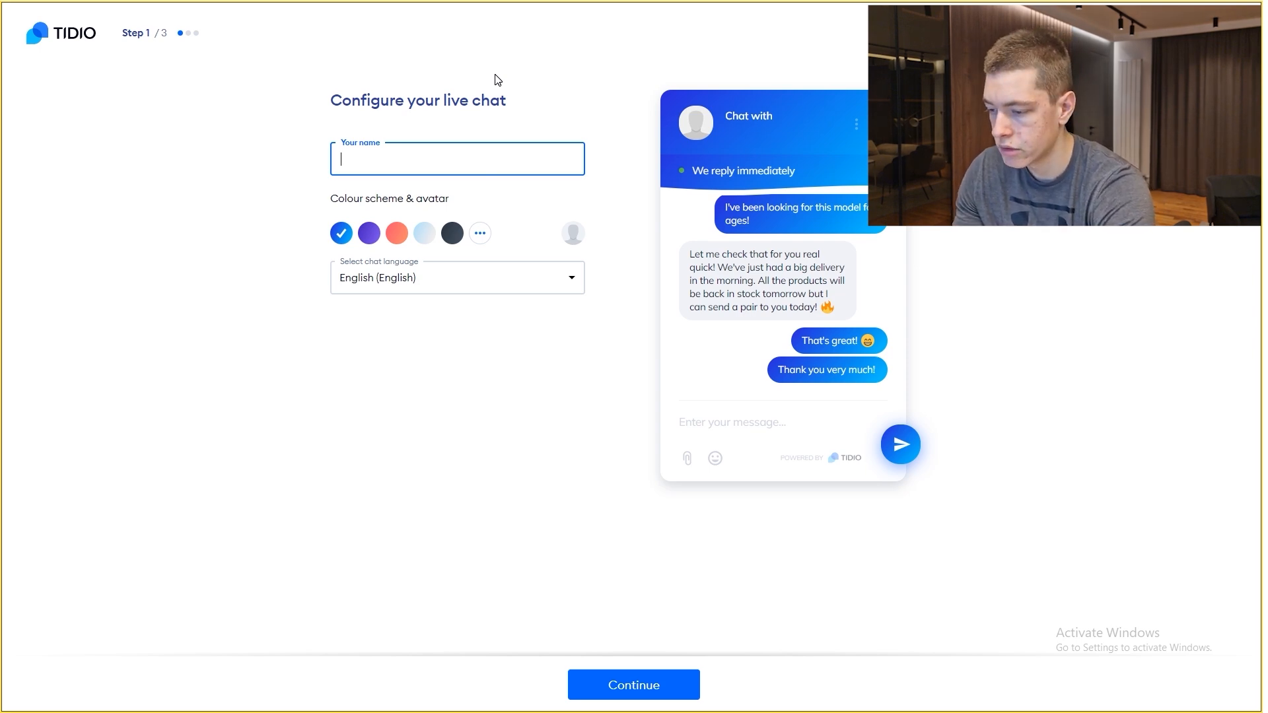
Step: Name the chat 'Support', settle on the black colour scheme, and continue to step 2
type("Support")
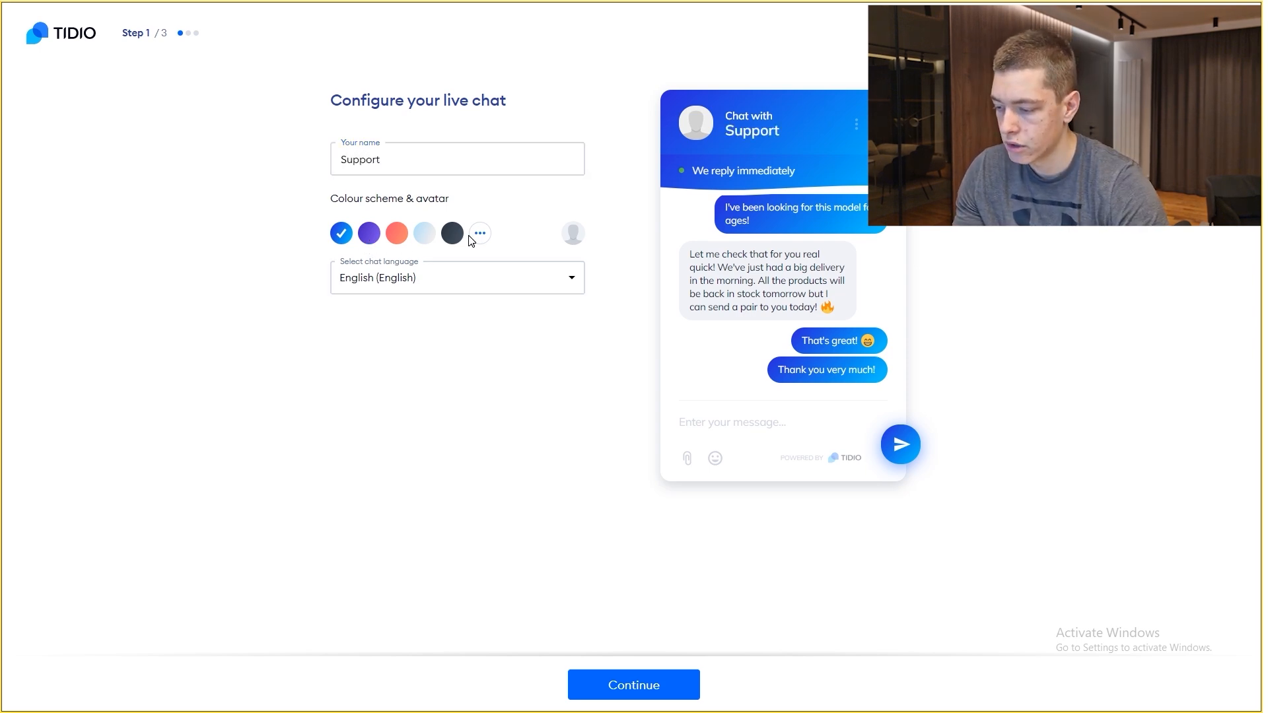
left_click(480, 234)
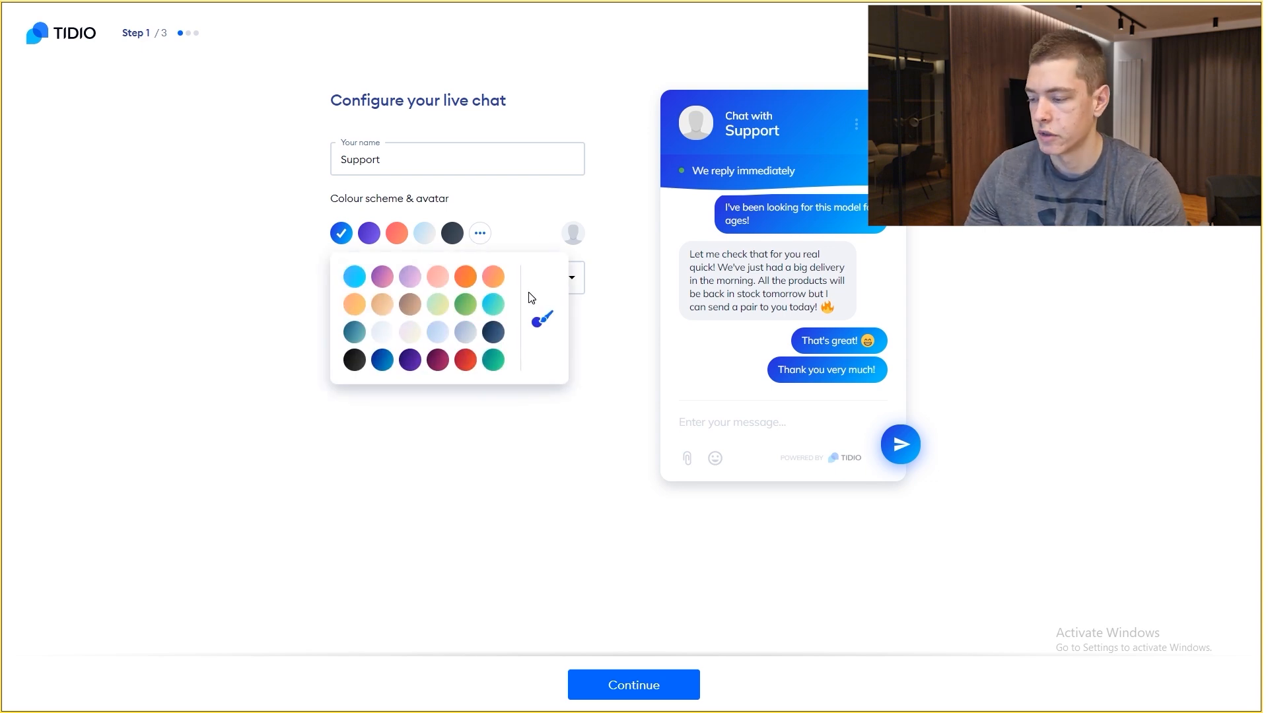
left_click(355, 360)
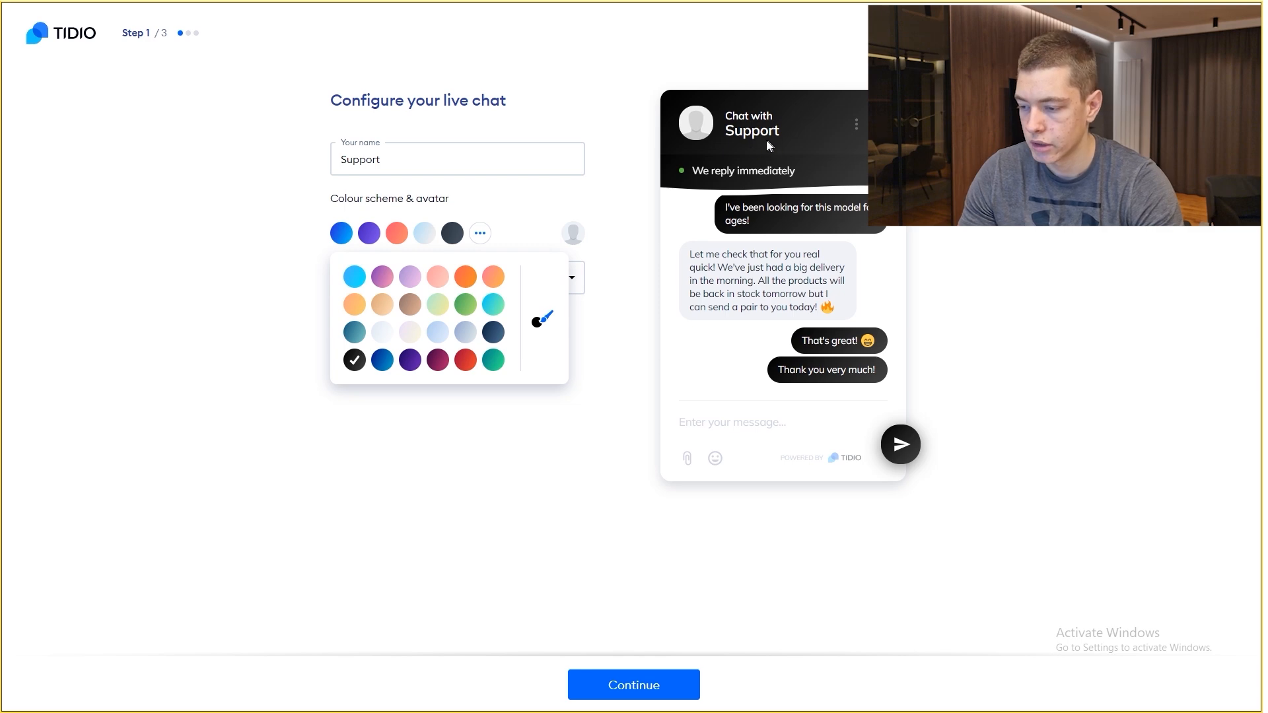
left_click(410, 332)
left_click(438, 332)
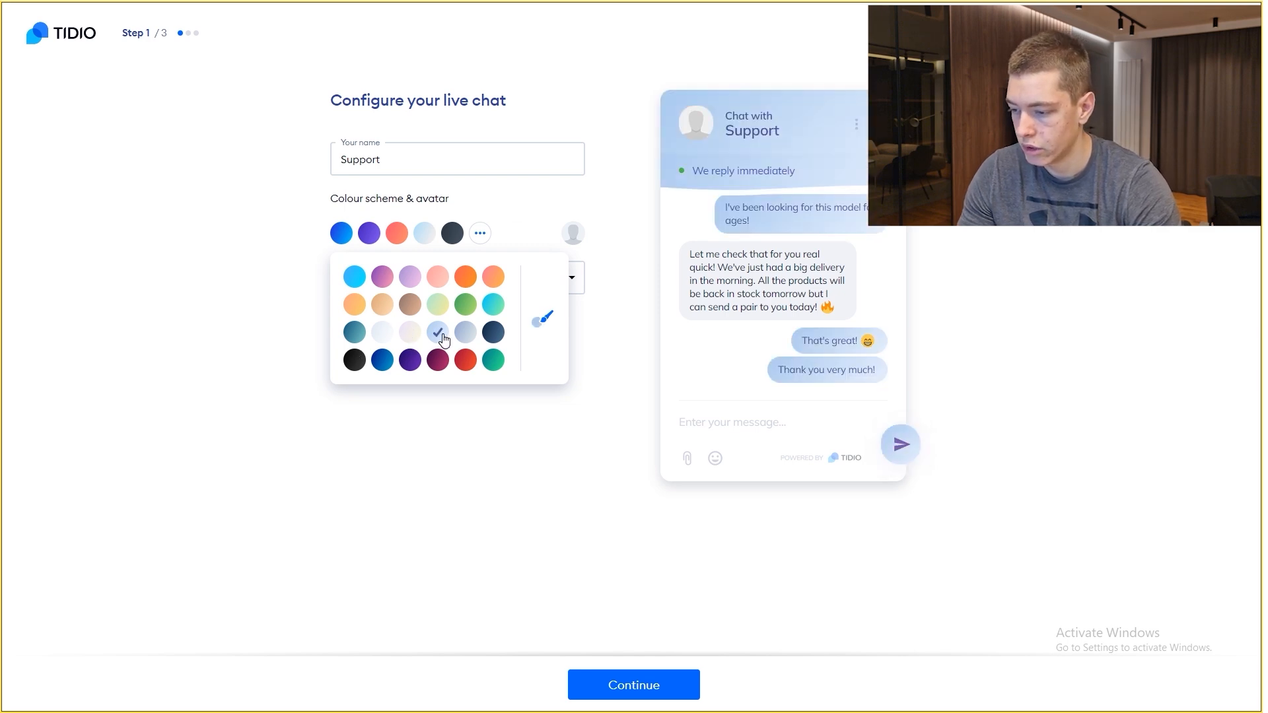
left_click(493, 304)
left_click(355, 360)
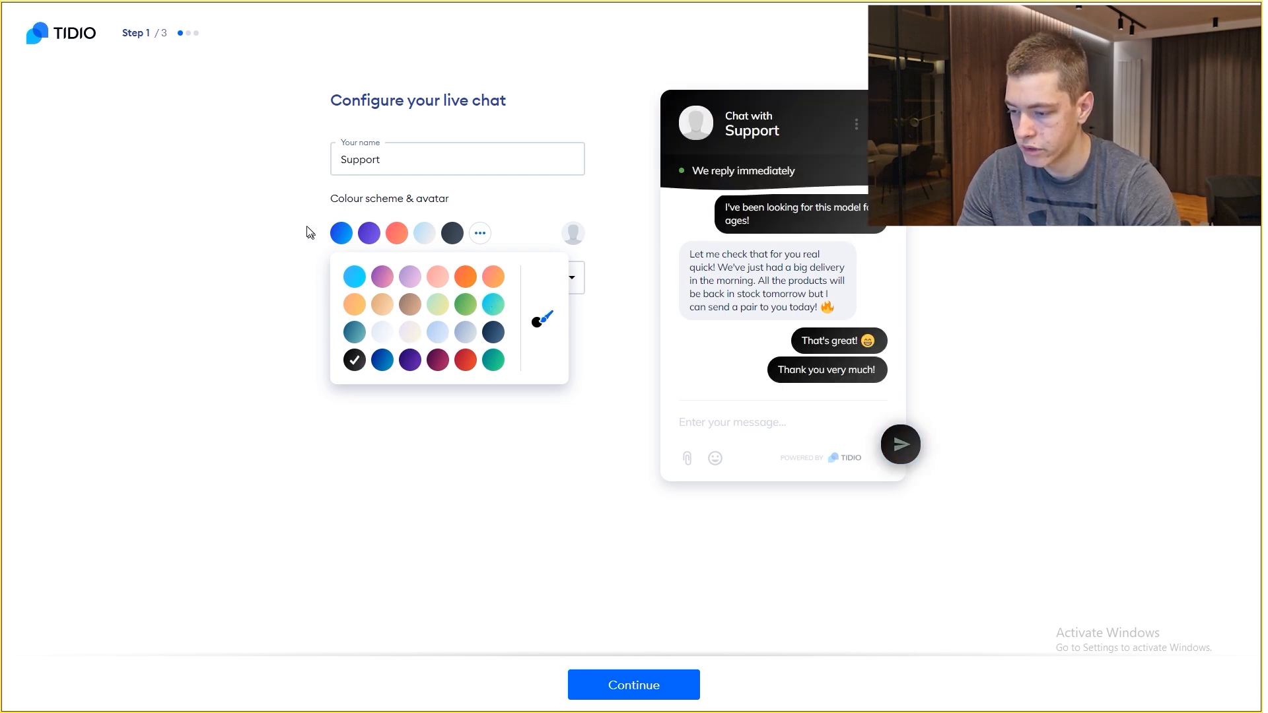
left_click(605, 175)
left_click(660, 685)
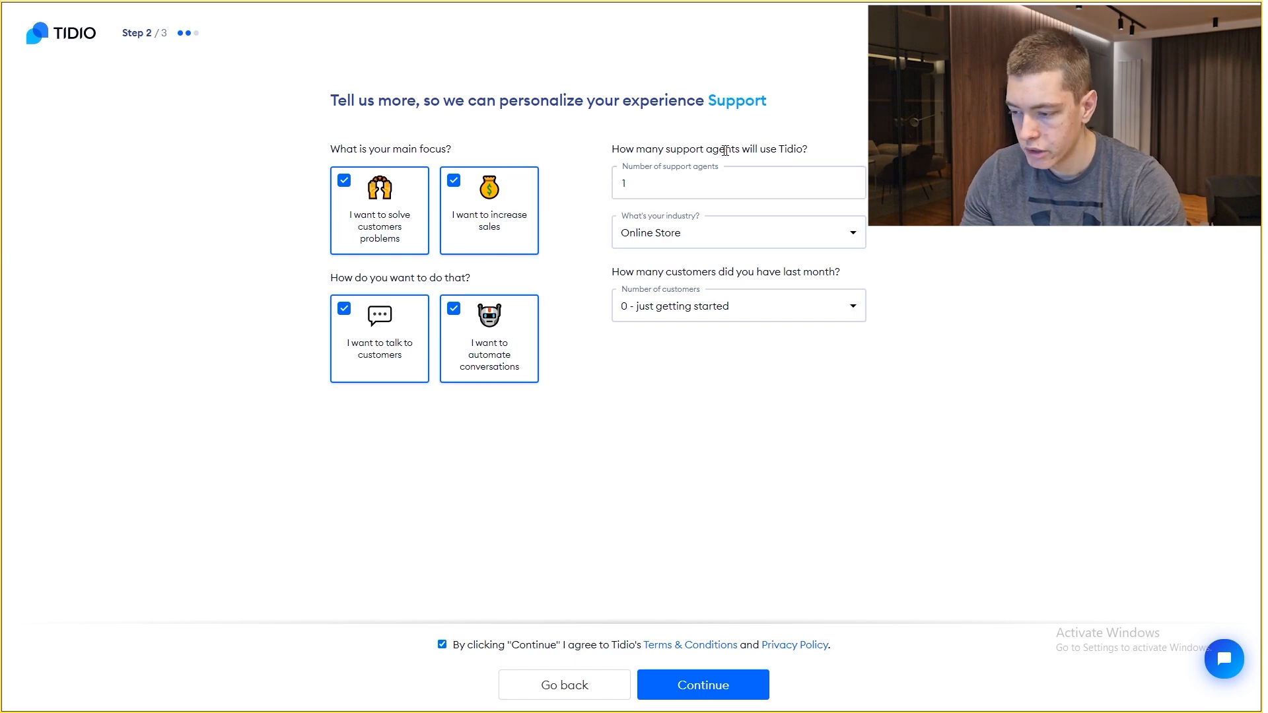
Step: Keep 1 agent, Online Store industry and 0 customers in the questionnaire, then continue
double_click(613, 187)
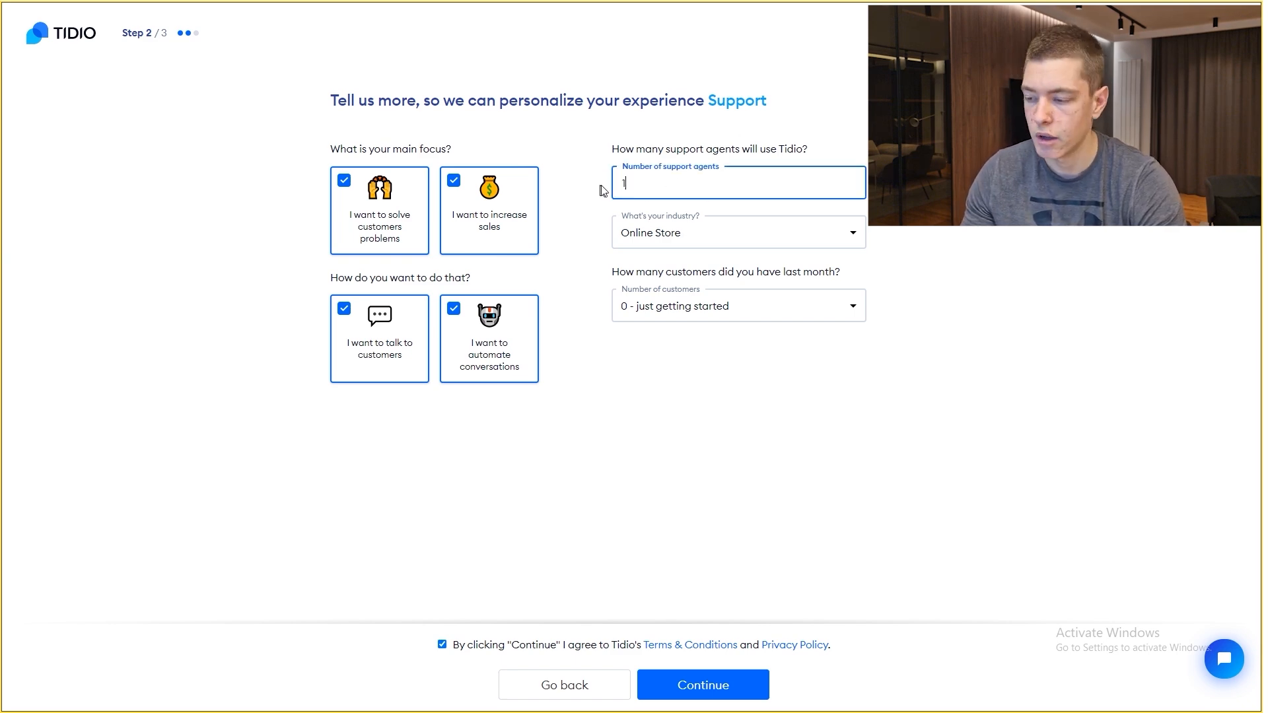
left_click(604, 177)
left_click(722, 238)
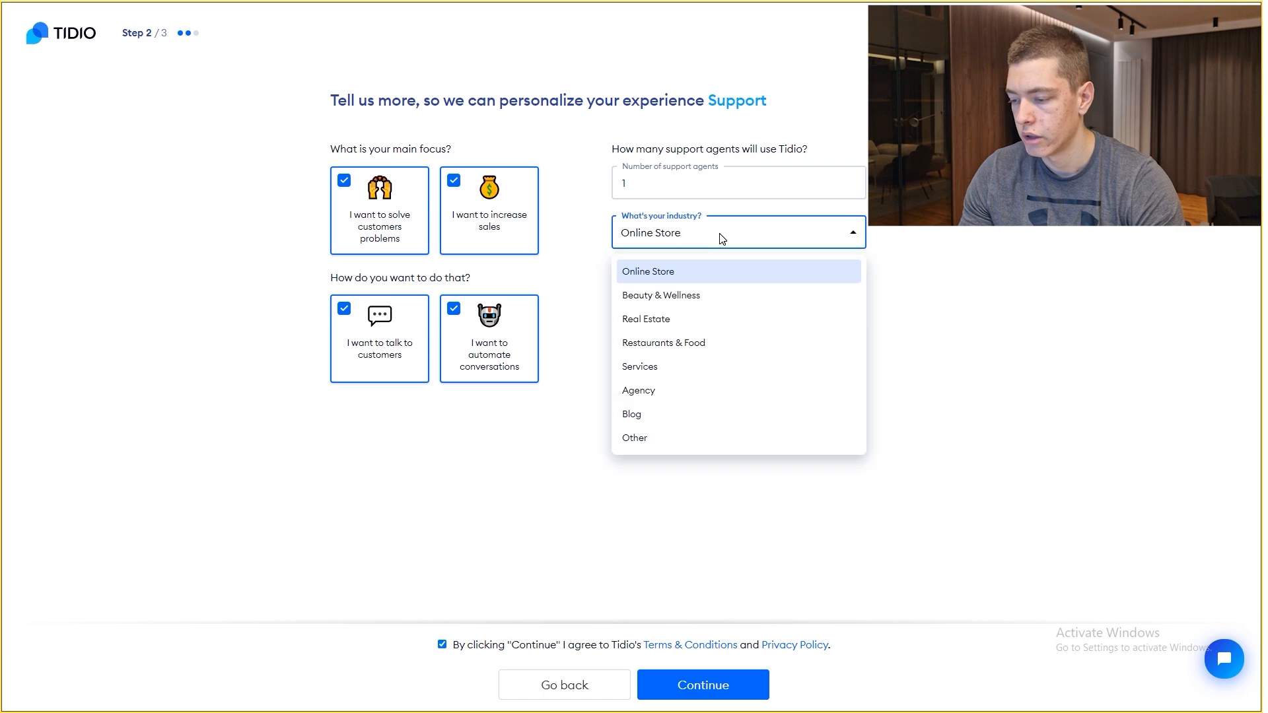
left_click(674, 235)
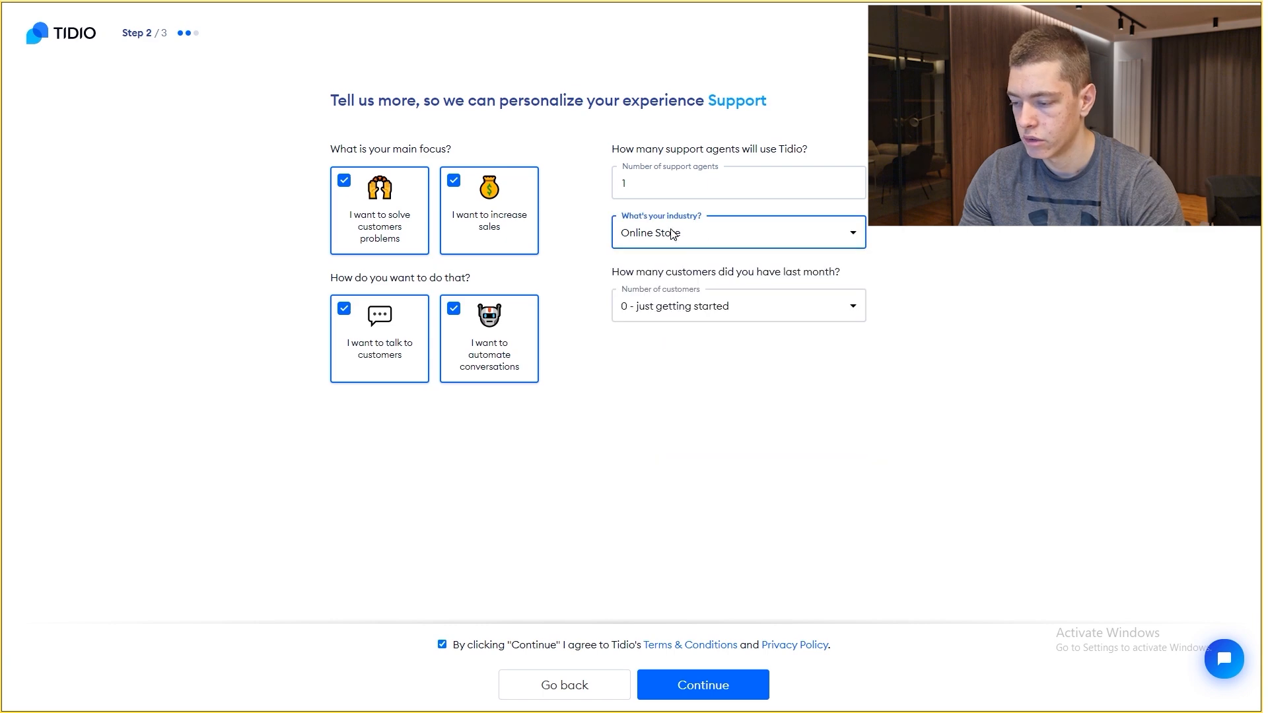
left_click(811, 320)
left_click(753, 350)
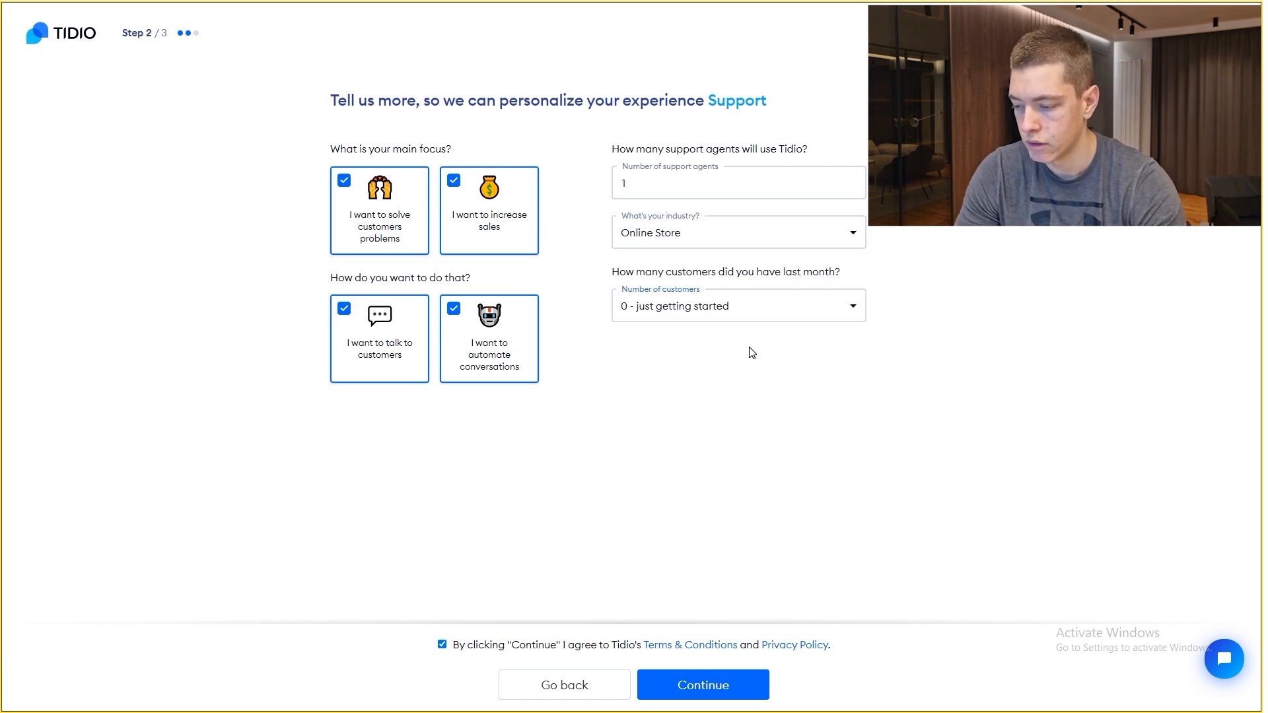
left_click(728, 691)
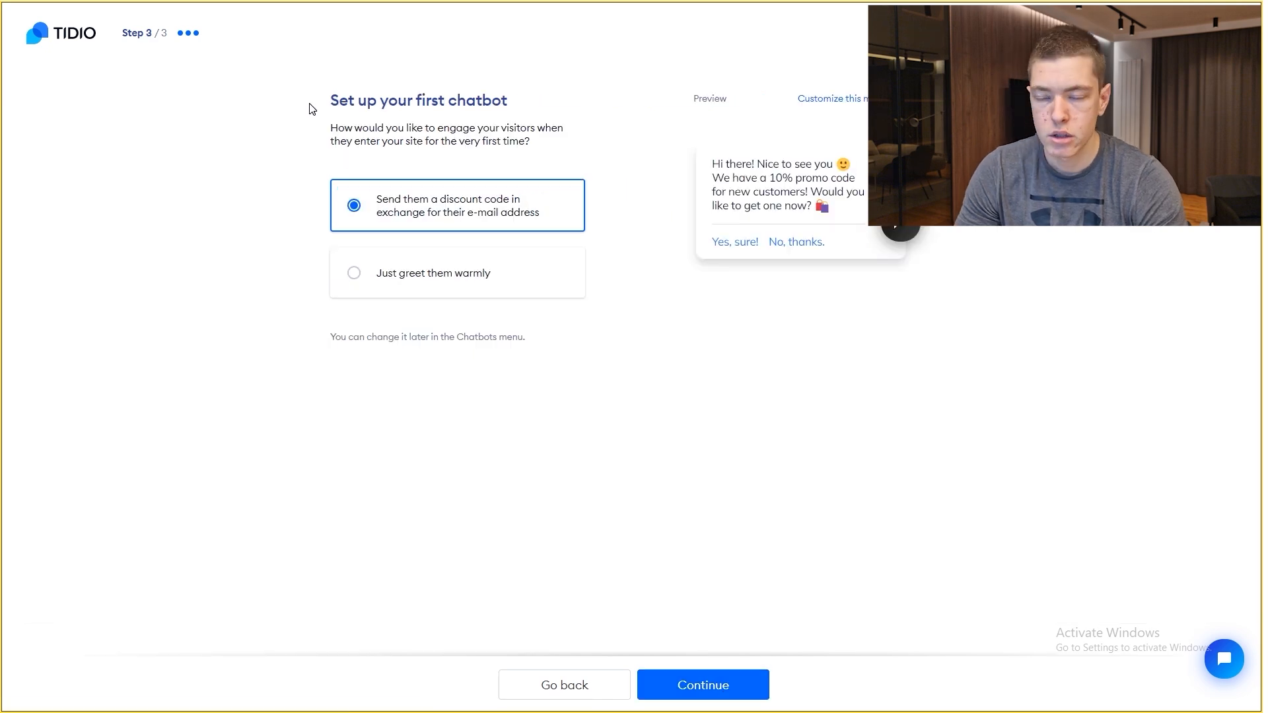
Step: Set the first chatbot to just greet visitors warmly and finish onboarding
left_click_drag(330, 128, 561, 147)
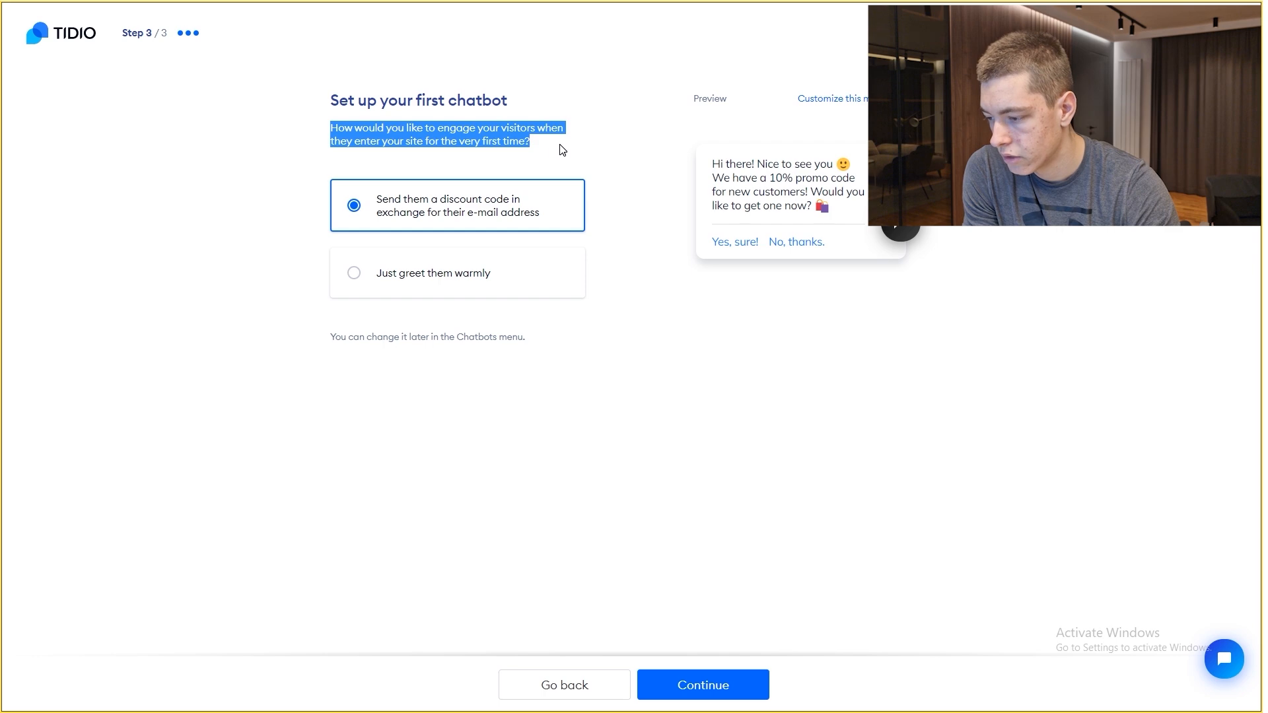
left_click(561, 148)
left_click(489, 282)
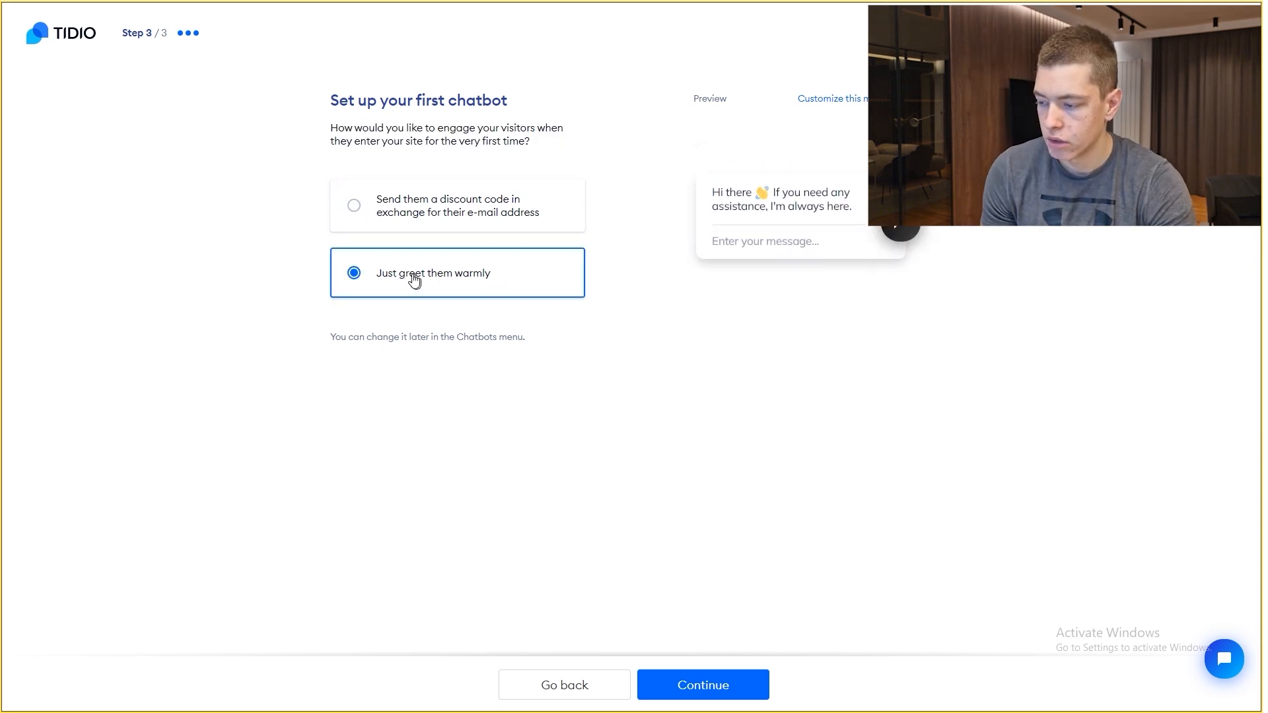
left_click(702, 683)
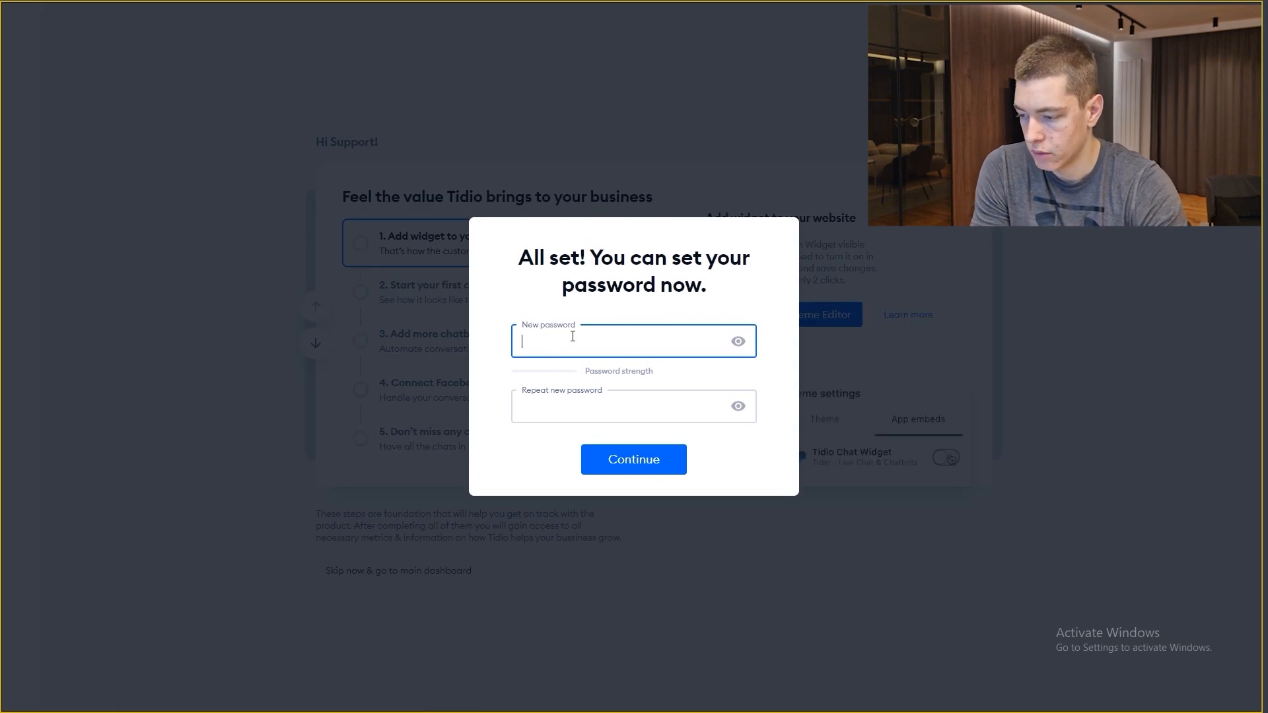
Step: Set a new Tidio account password, then enable the chat widget via the Shopify Theme Editor
left_click(572, 336)
type("•••••••••")
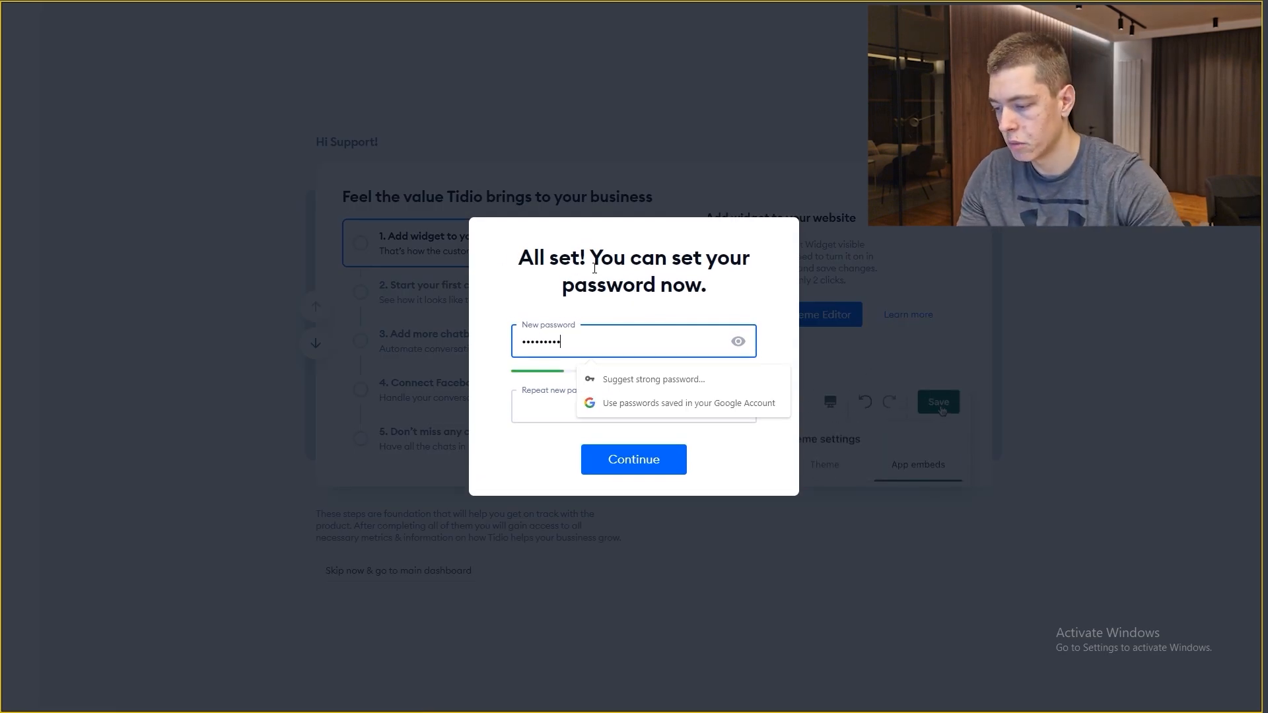
left_click(594, 459)
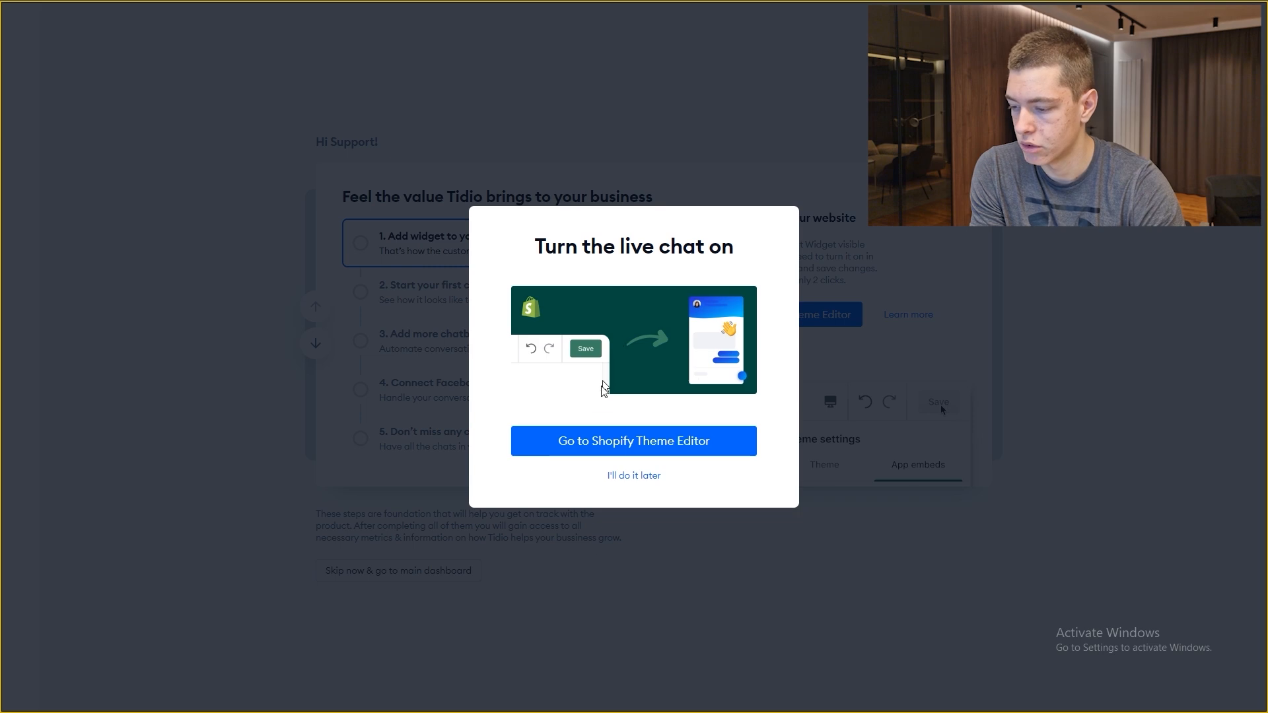
left_click(624, 450)
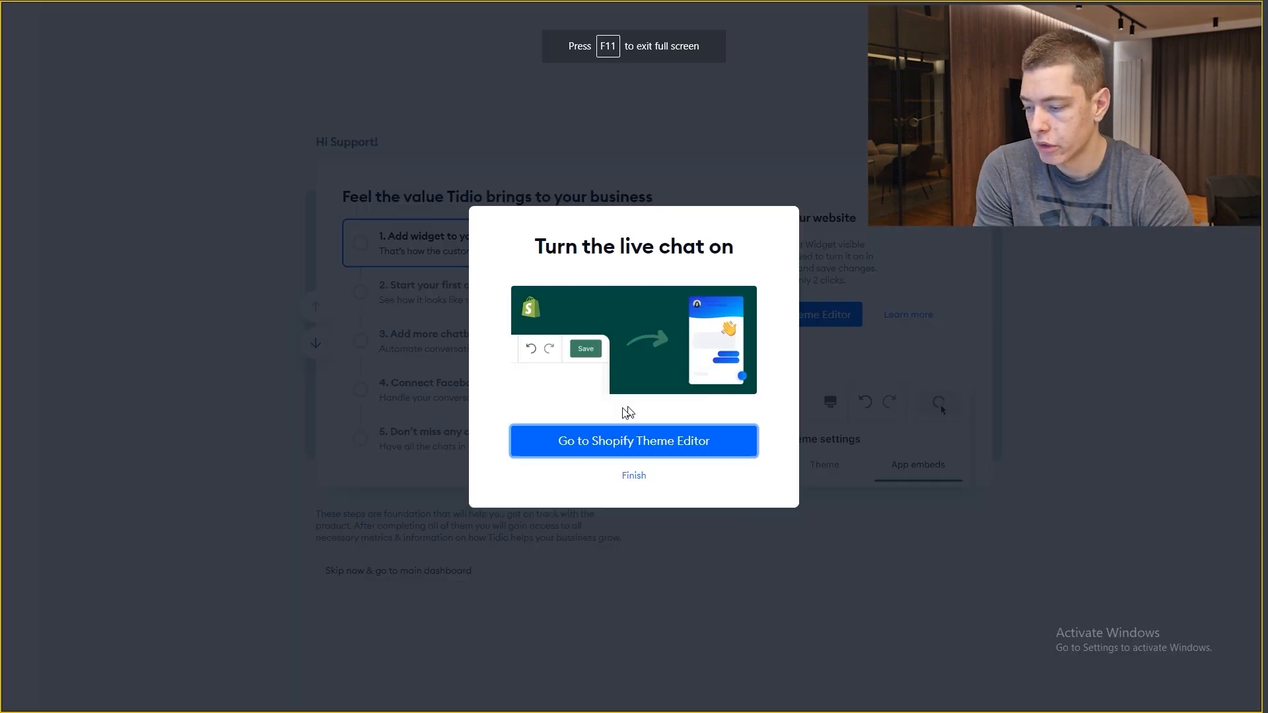
left_click(634, 476)
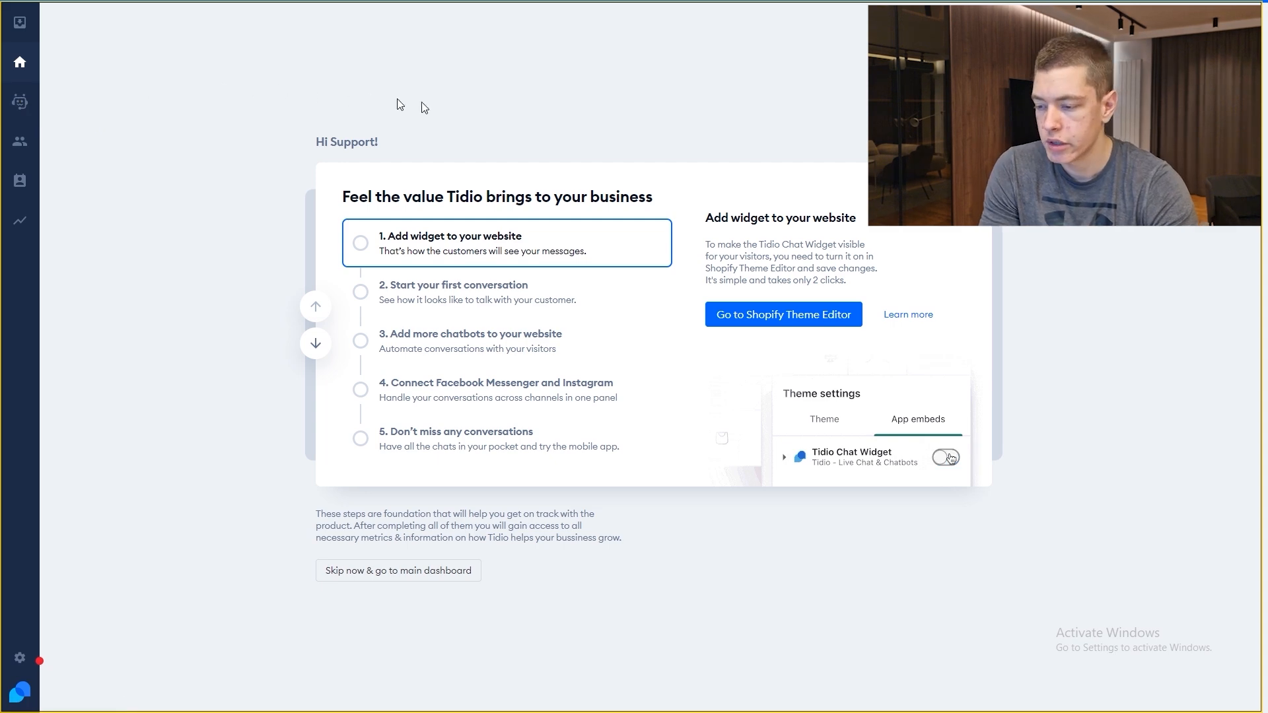
Step: Open Tidio's Inbox and check that the Unassigned, My open and Solved lists are empty
left_click(20, 101)
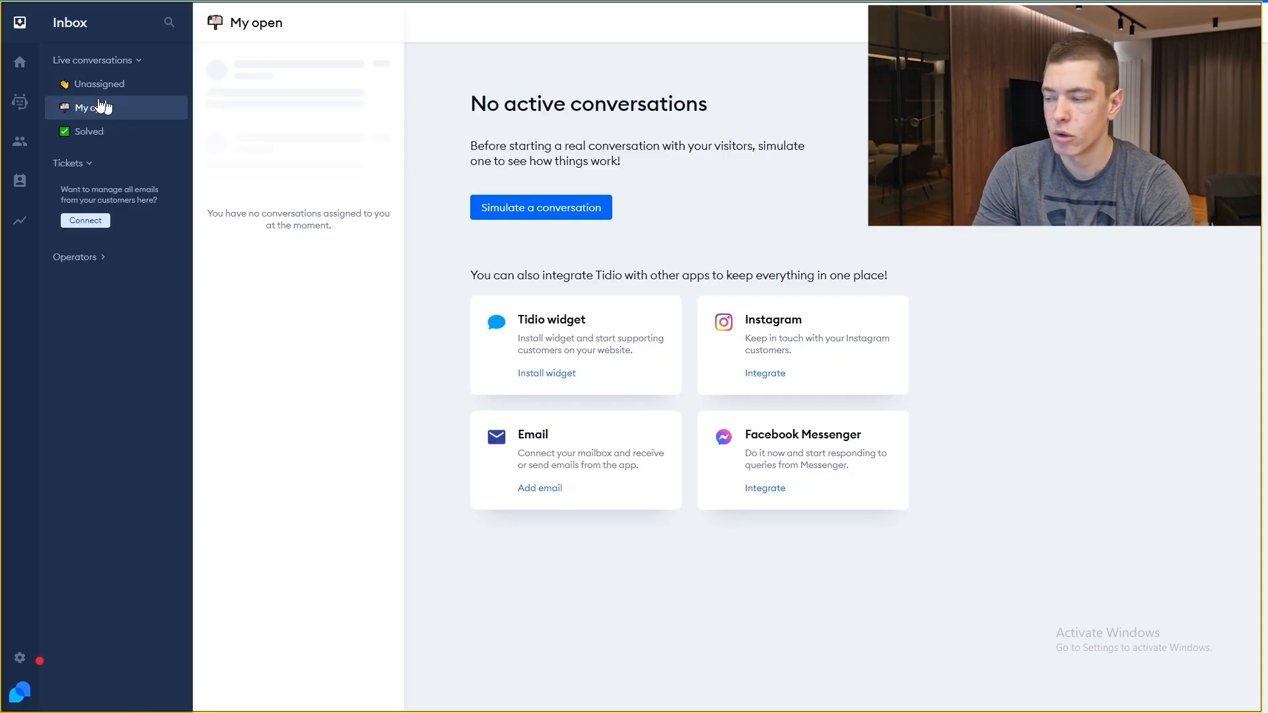
left_click(20, 23)
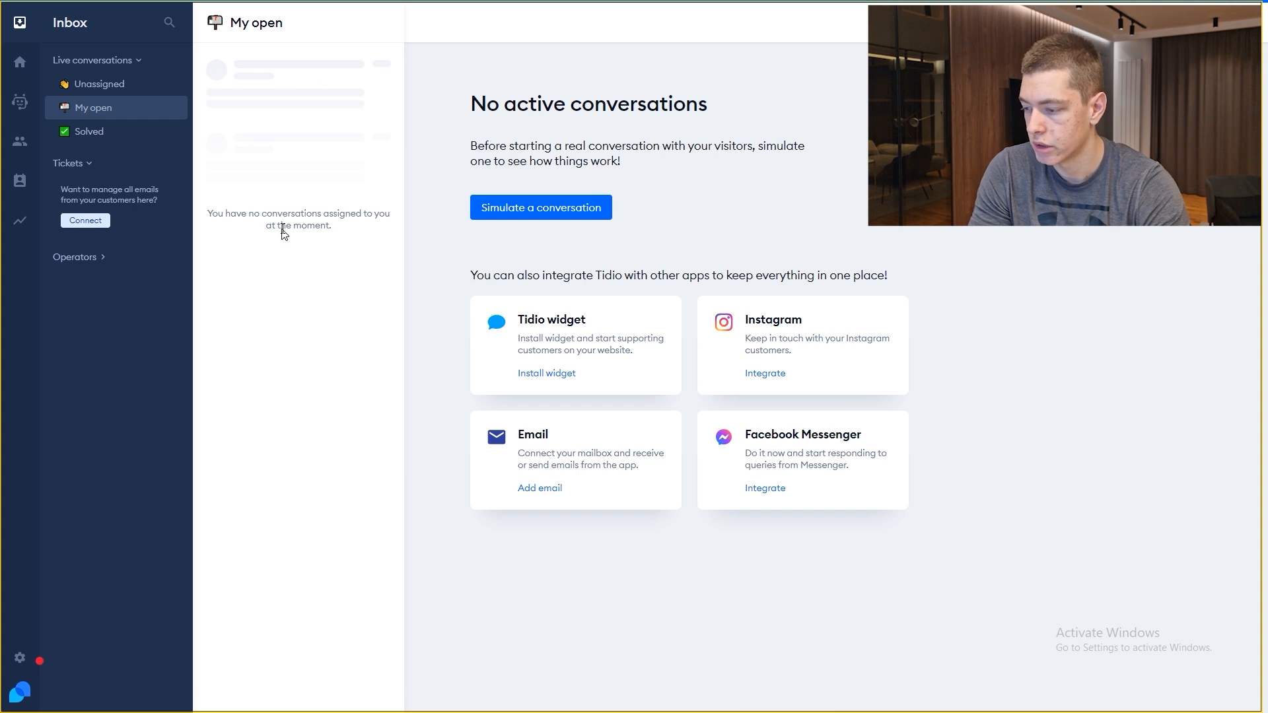
left_click(130, 89)
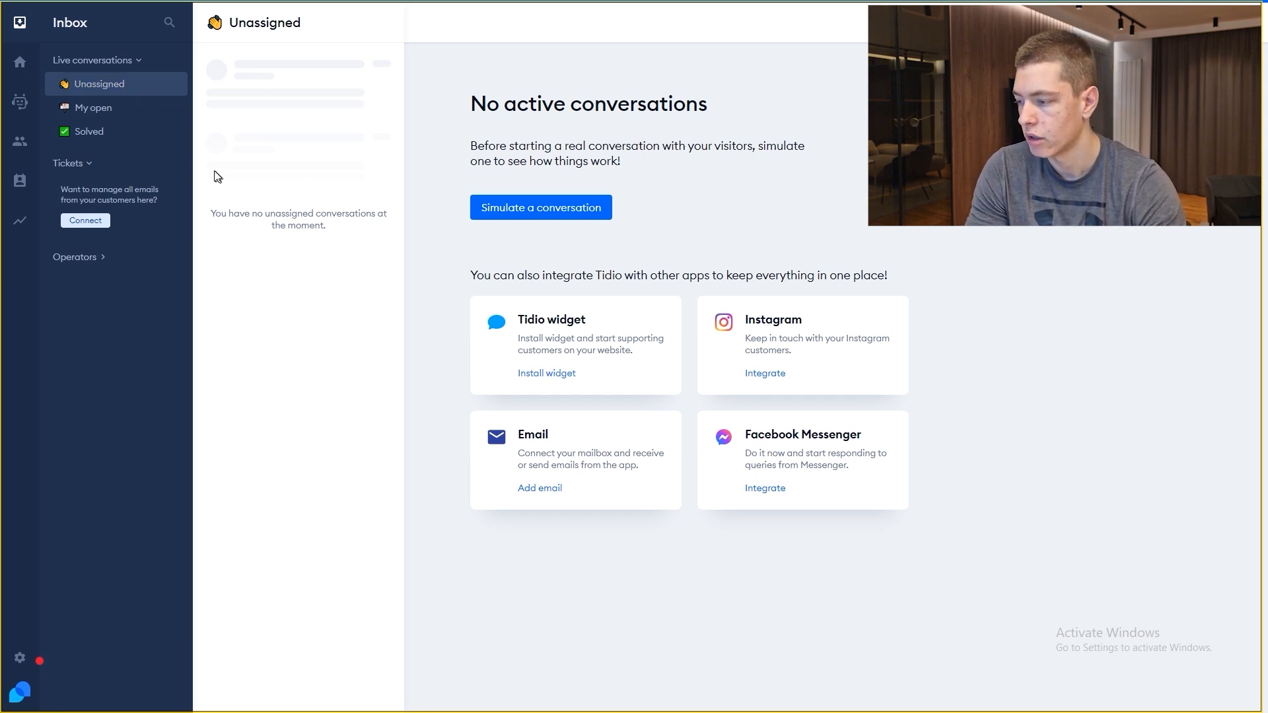
left_click(141, 111)
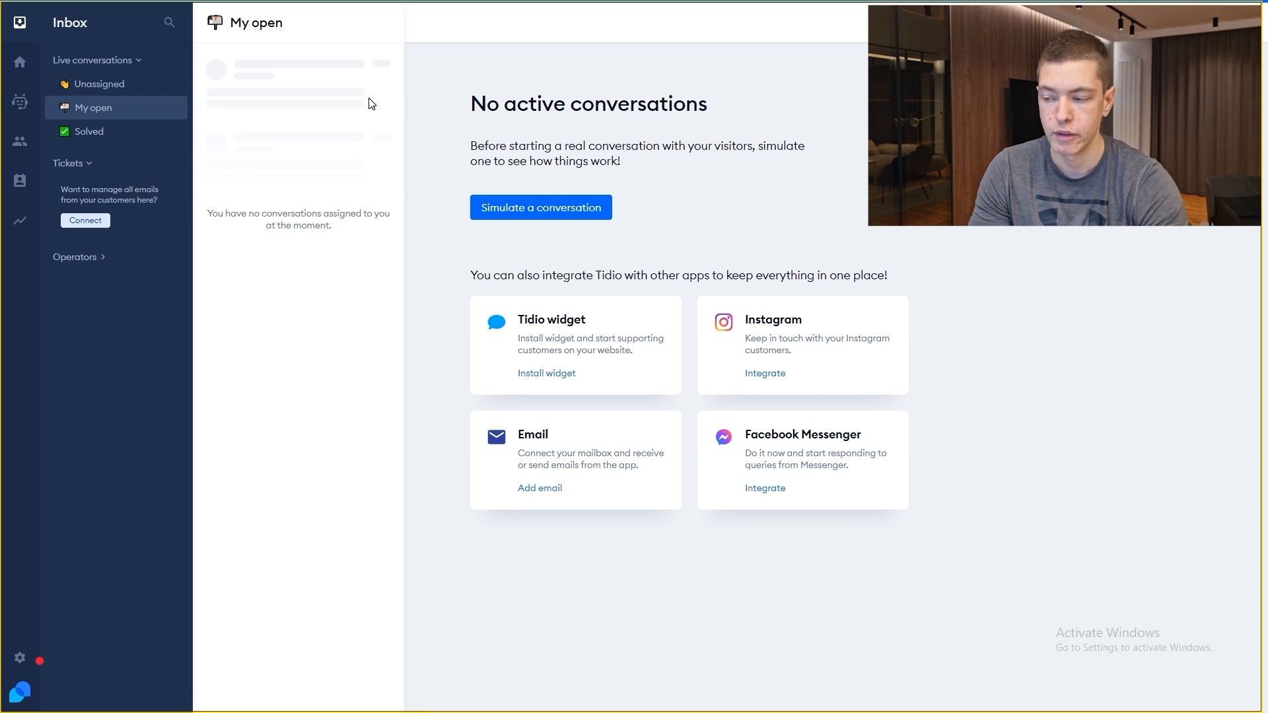
left_click(119, 132)
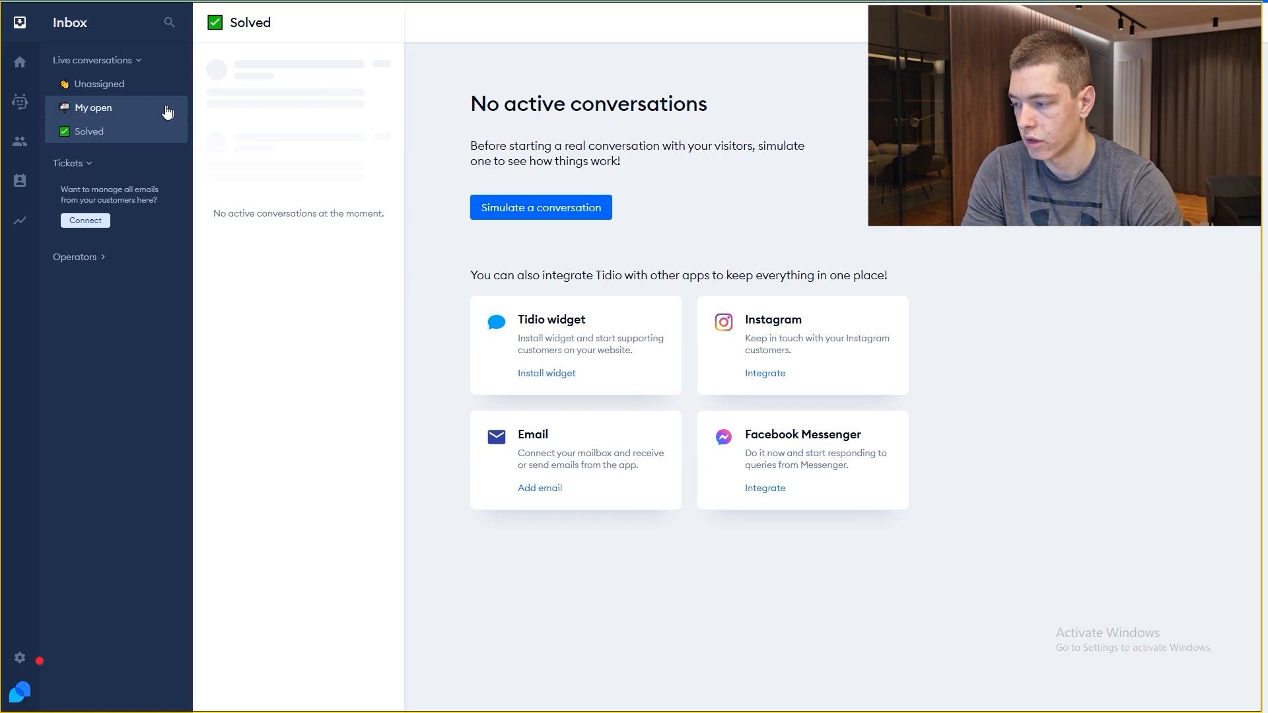
left_click(141, 88)
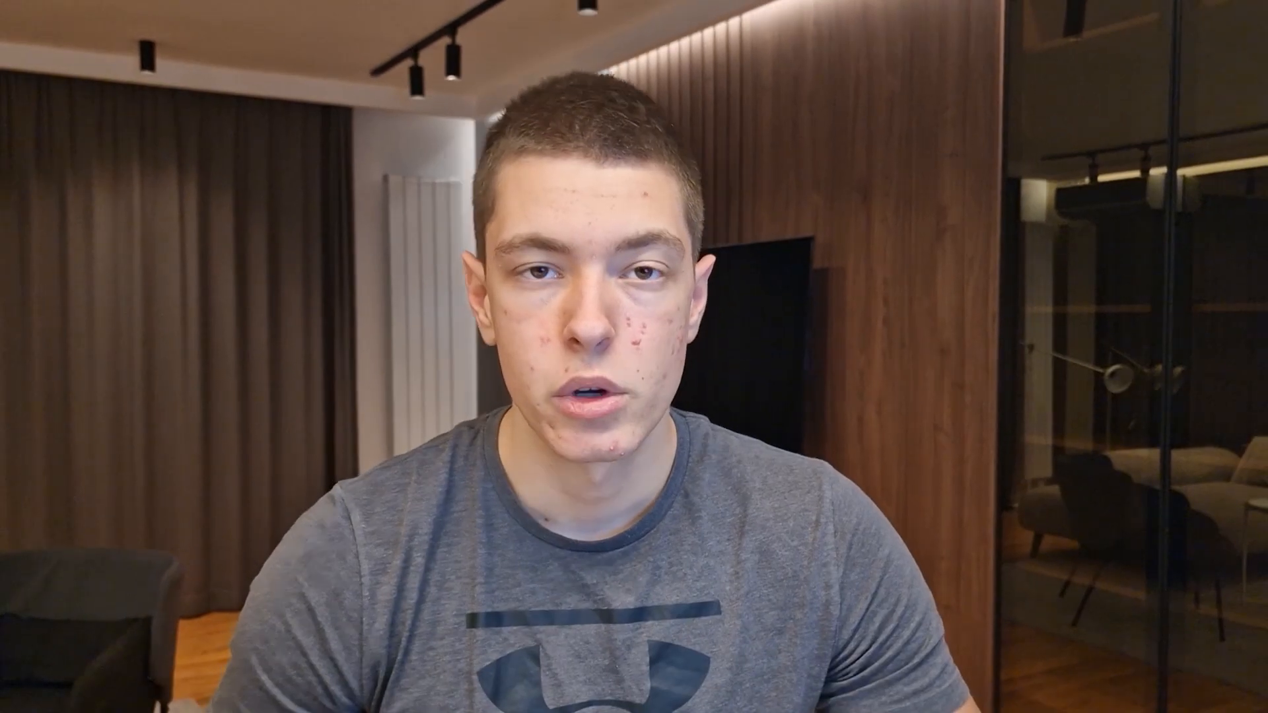
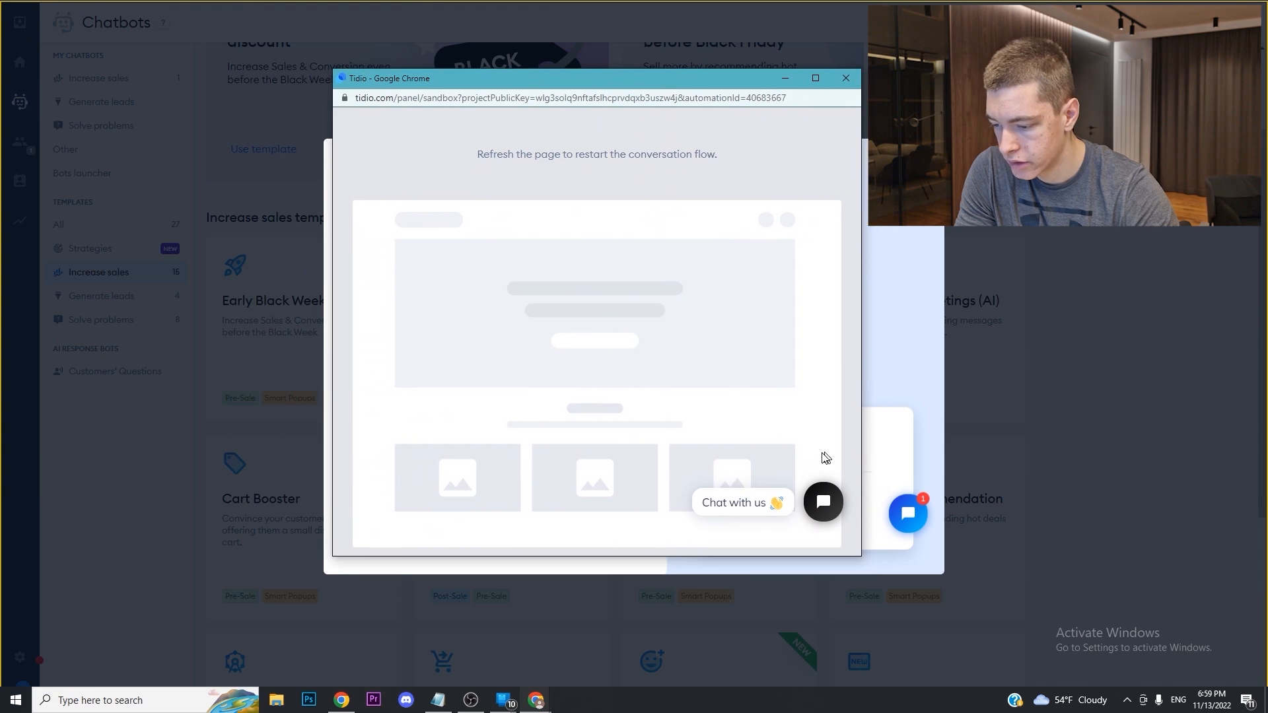
Step: In the cart-abandonment bot preview, answer 'I've found a better deal' and accept the discount with 'Yes, I would!'
left_click(823, 502)
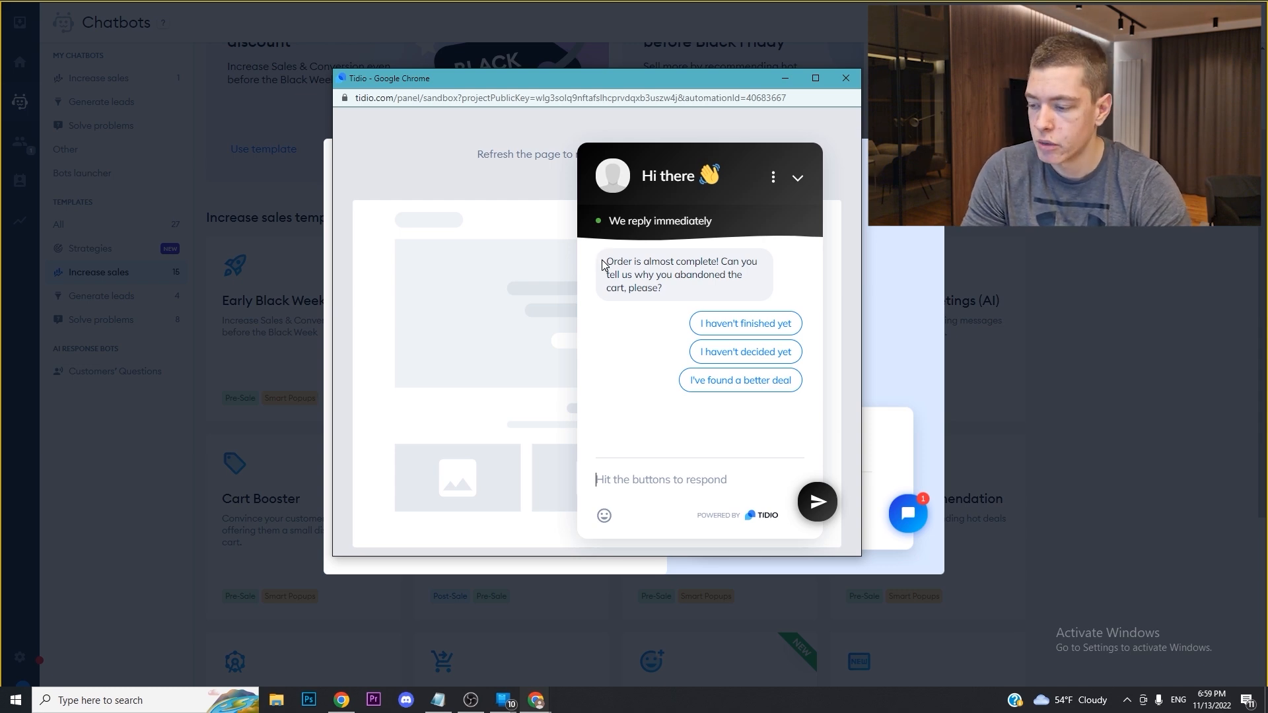
left_click_drag(603, 265, 671, 288)
left_click(676, 286)
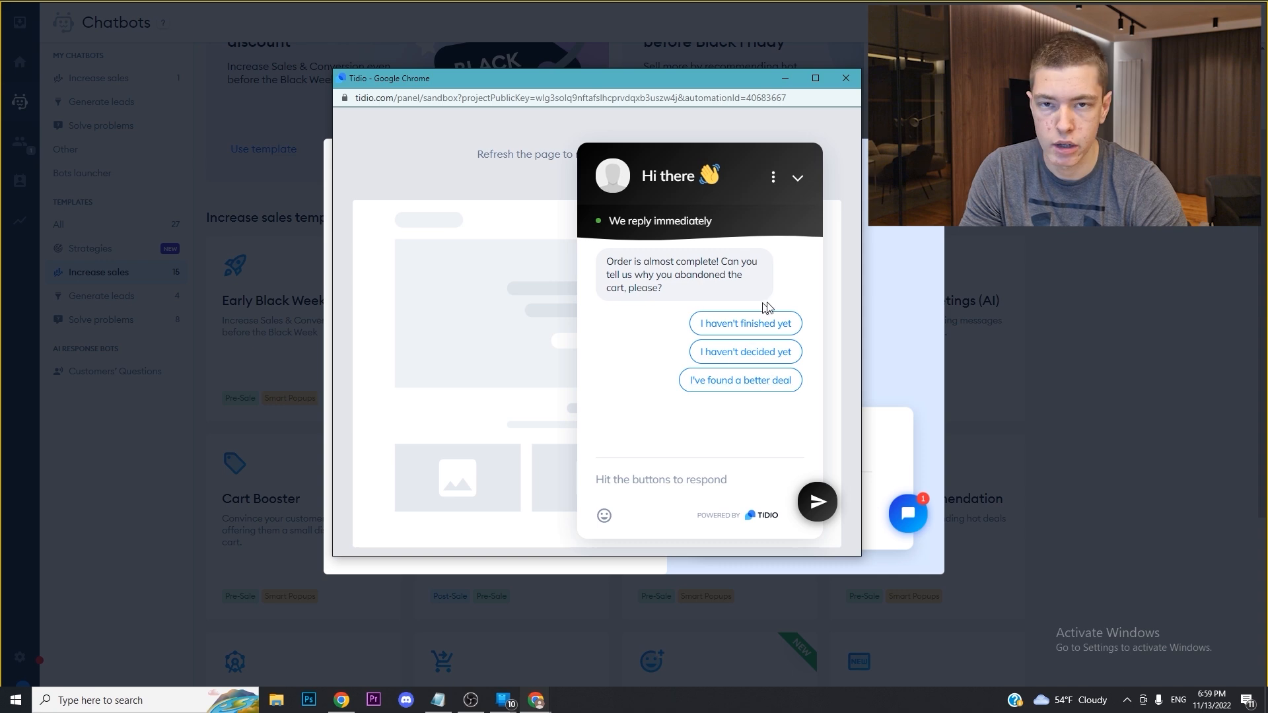
left_click(765, 383)
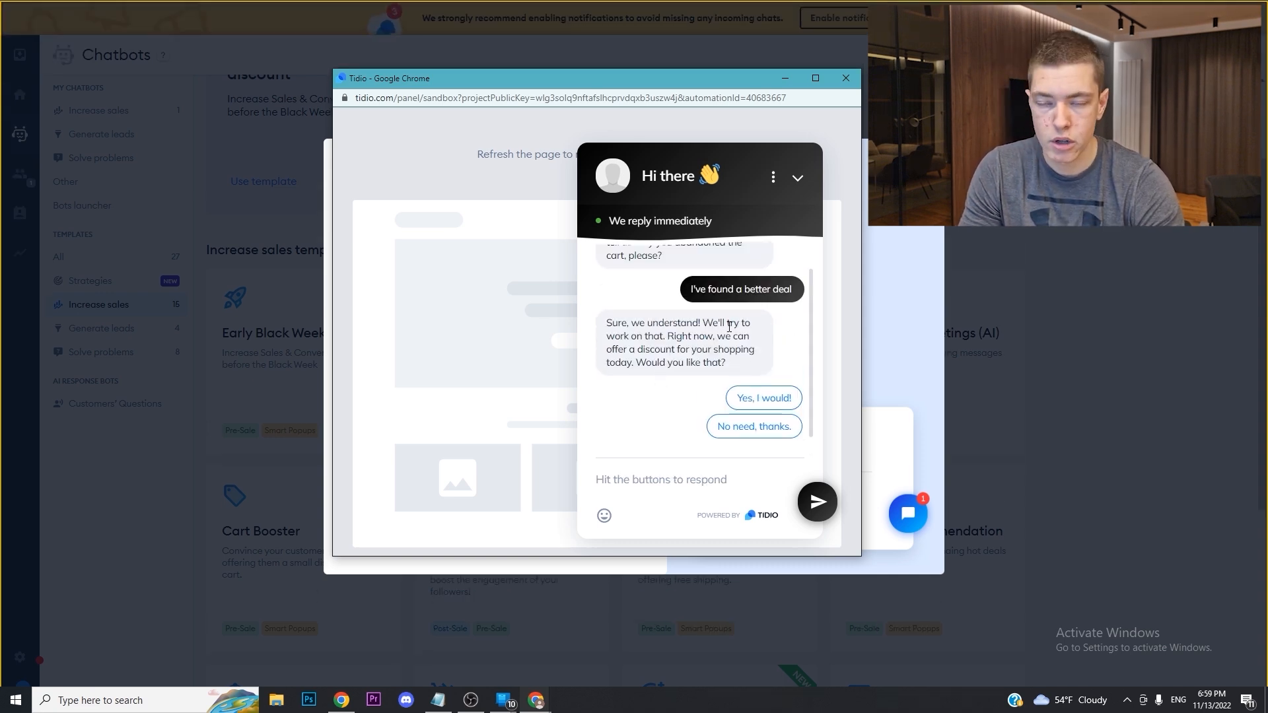
left_click(768, 397)
left_click_drag(617, 428, 738, 428)
left_click(696, 464)
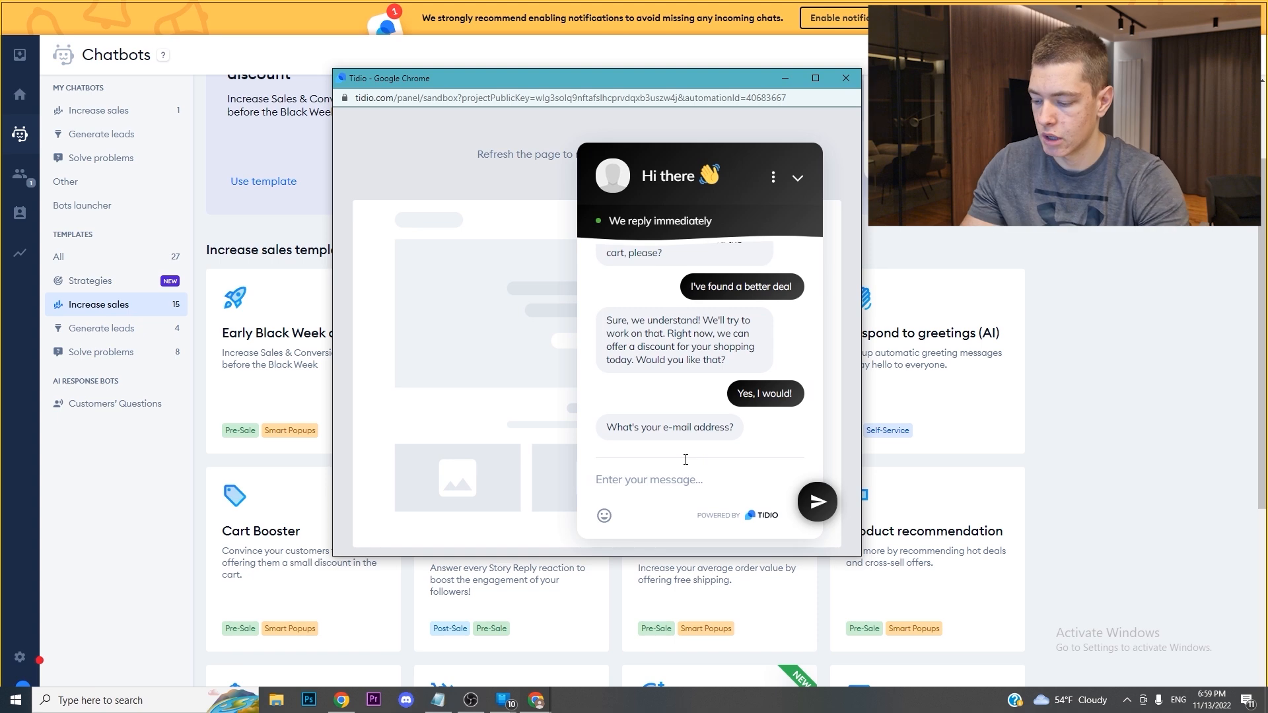
key("Return")
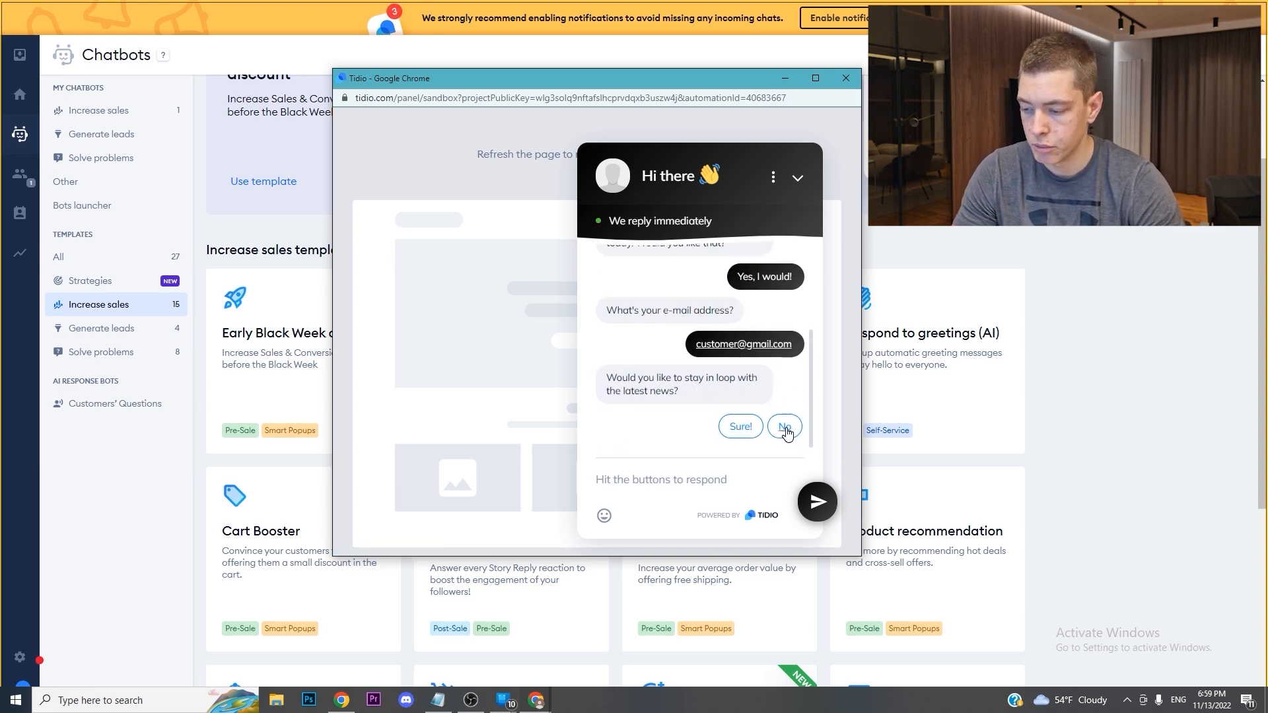
left_click(741, 426)
left_click_drag(711, 433, 605, 430)
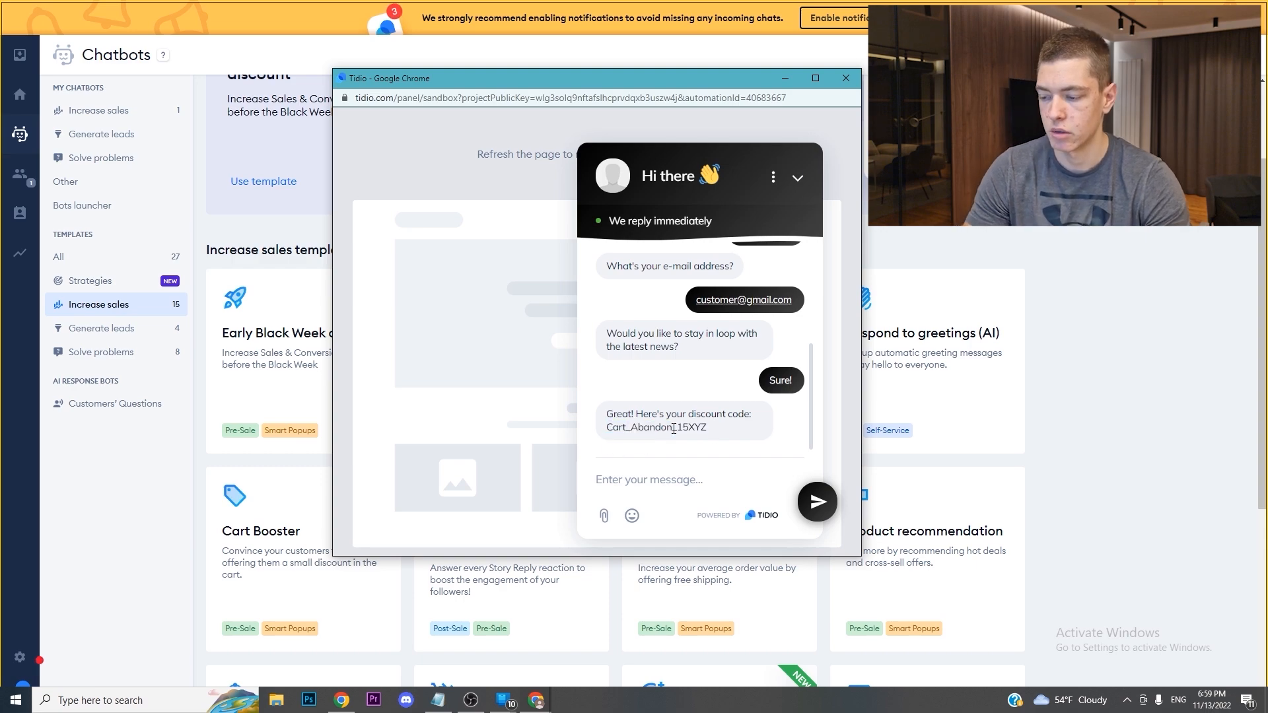
left_click(849, 82)
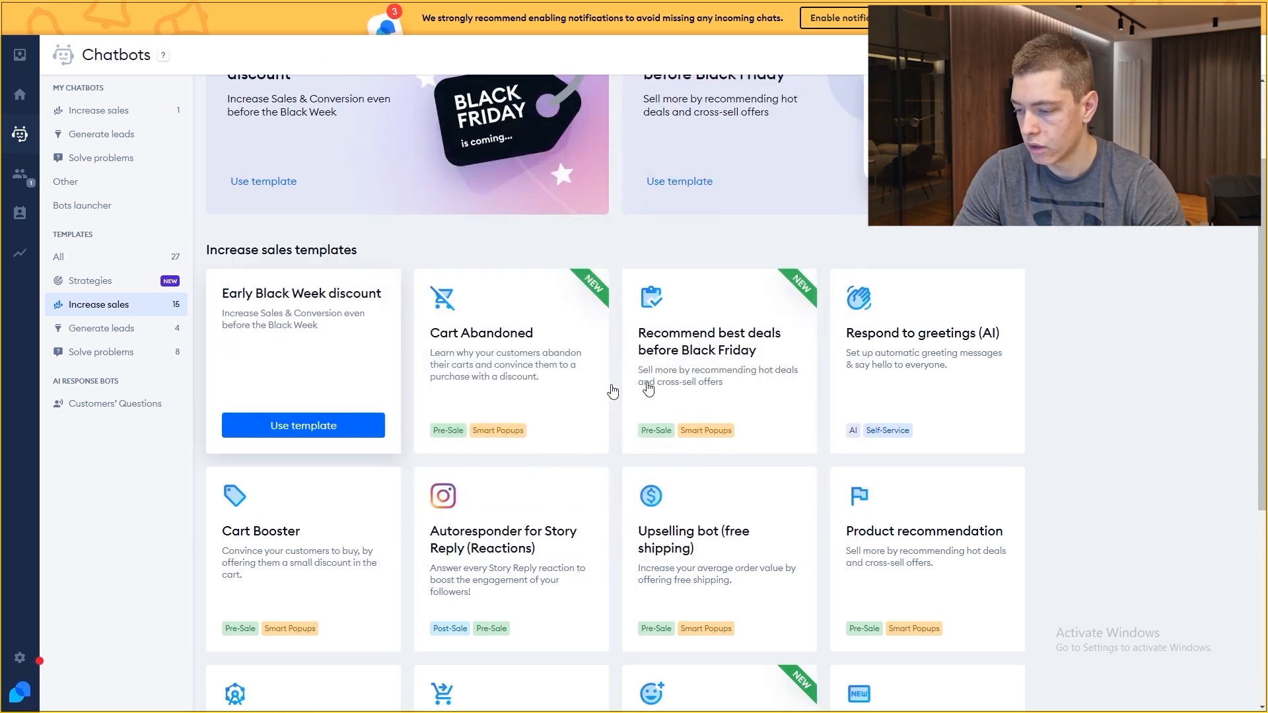
Step: Look over Tidio's ready-made chatbot Strategies page
scroll(912, 476, "down", 2)
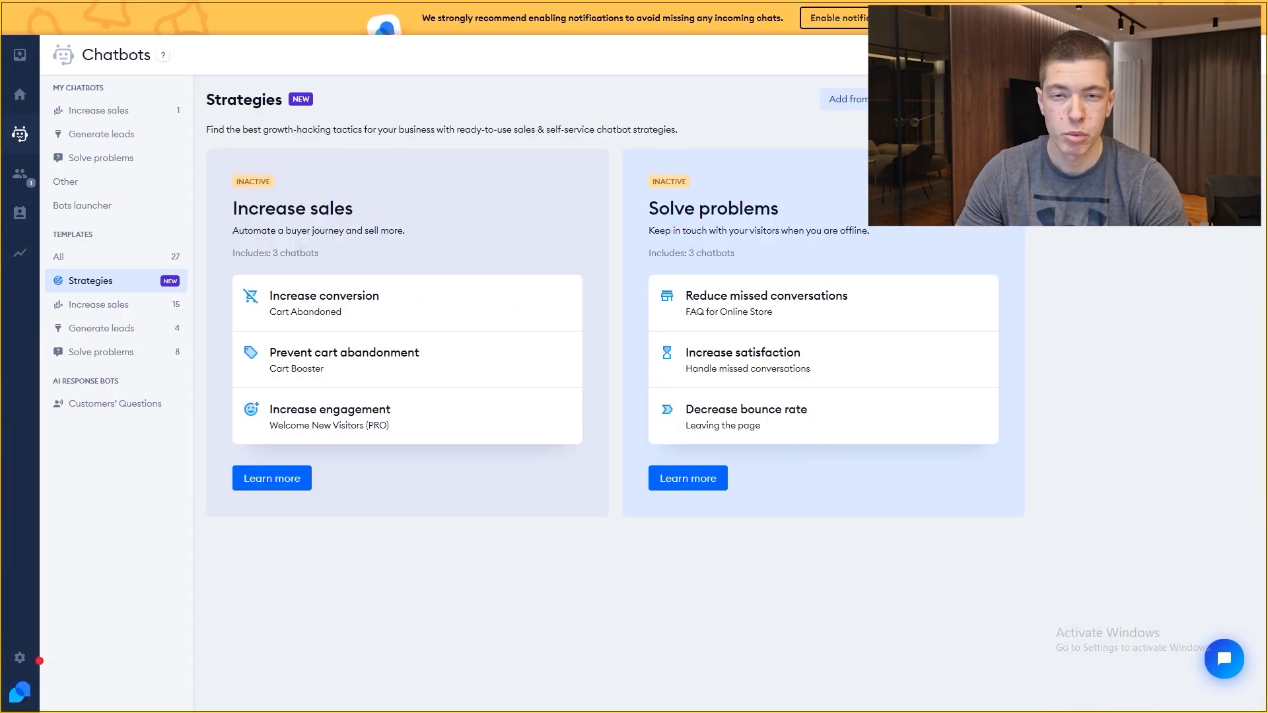
left_click(99, 259)
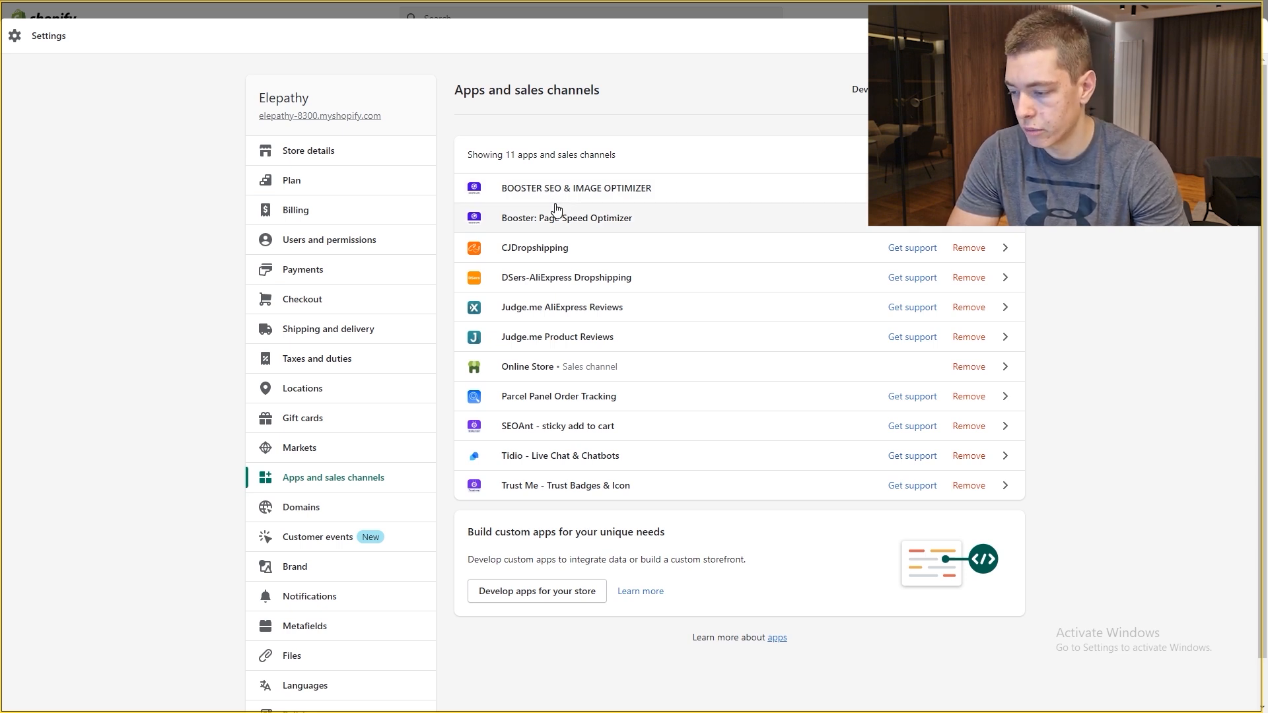
Step: Review the 11 installed apps, then close Settings to return to the admin Home page
scroll(584, 350, "down", 1)
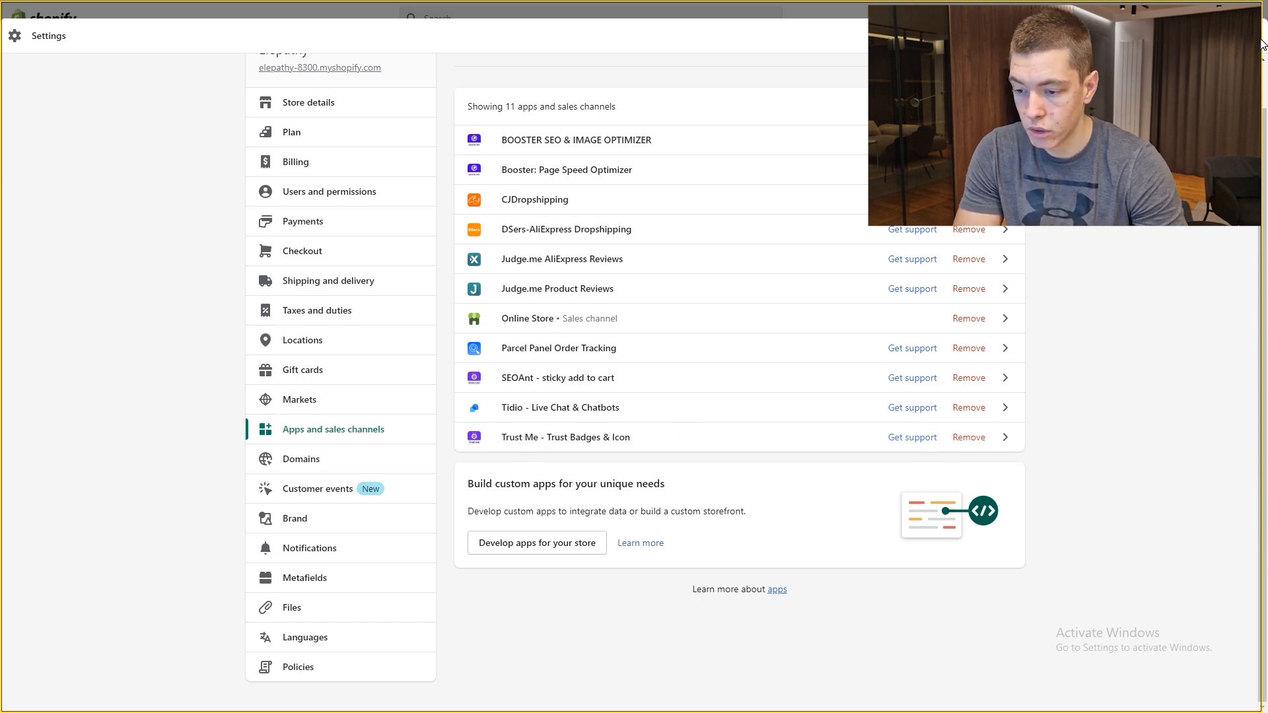
left_click(1262, 38)
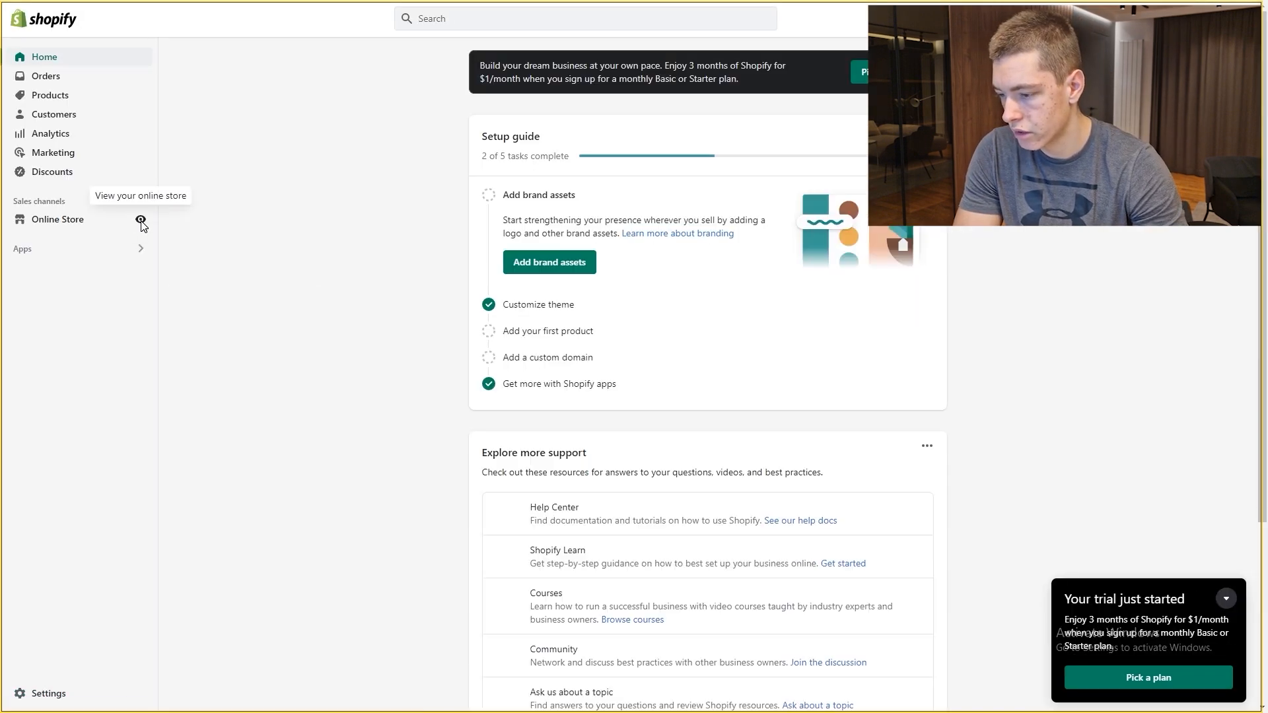
left_click(140, 221)
scroll(858, 317, "down", 10)
scroll(858, 317, "down", 5)
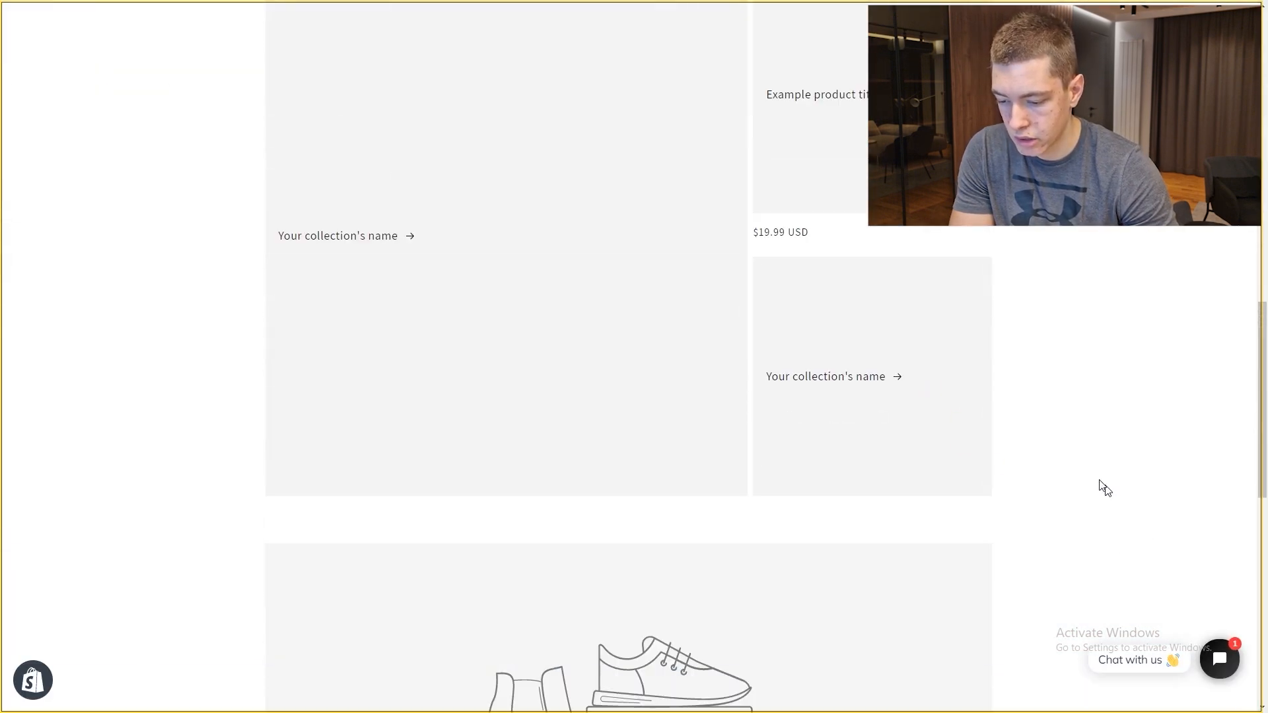
scroll(1048, 535, "down", 5)
scroll(788, 341, "up", 15)
left_click(1218, 664)
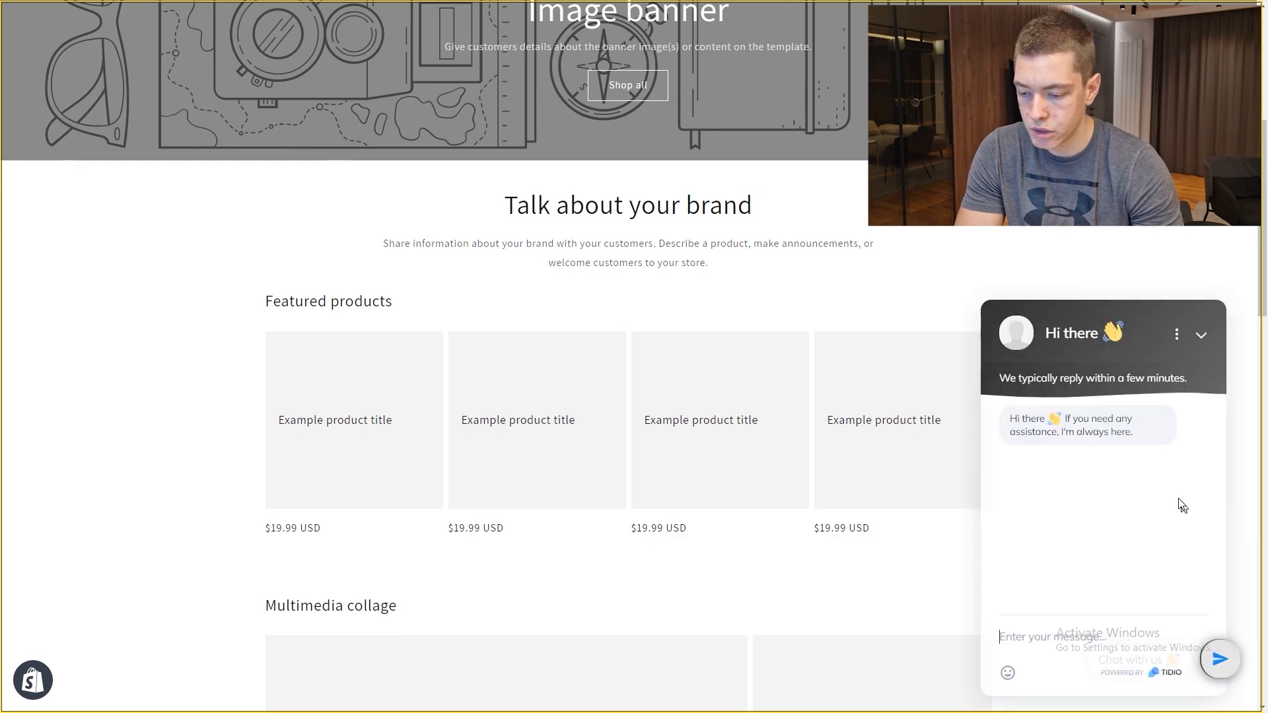
left_click(1200, 336)
scroll(705, 322, "up", 1)
scroll(707, 322, "up", 5)
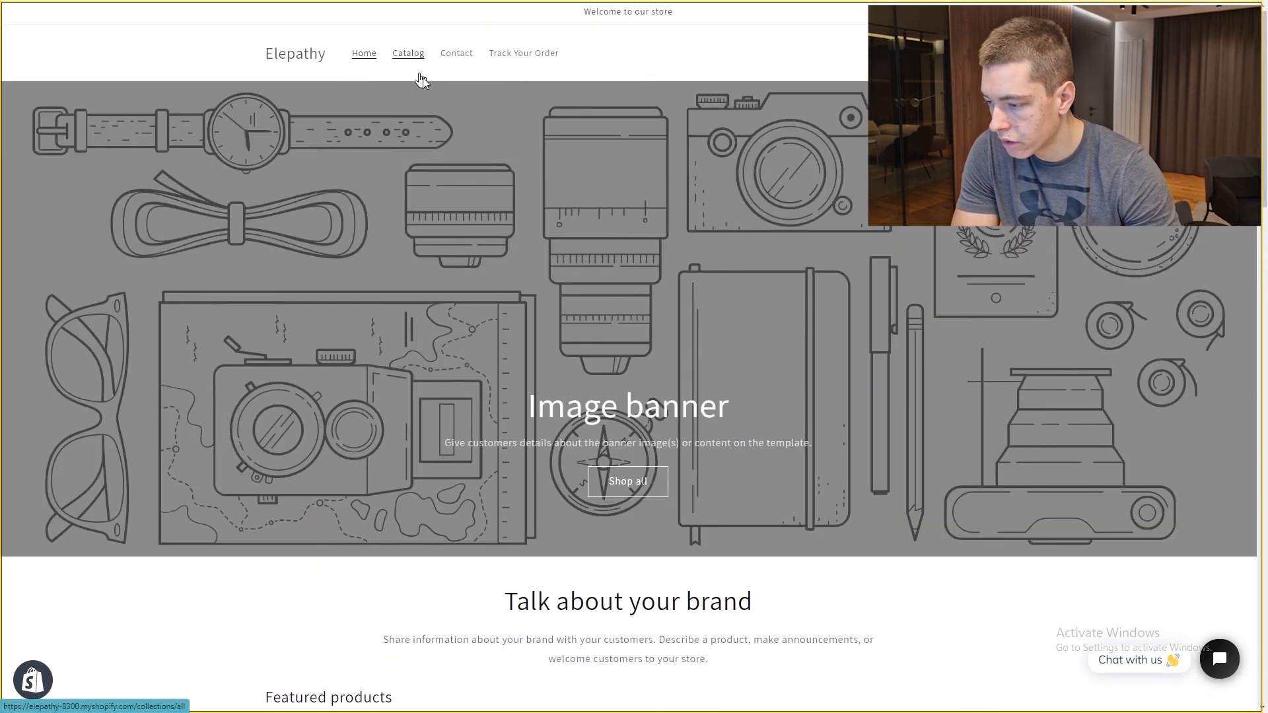
left_click(409, 56)
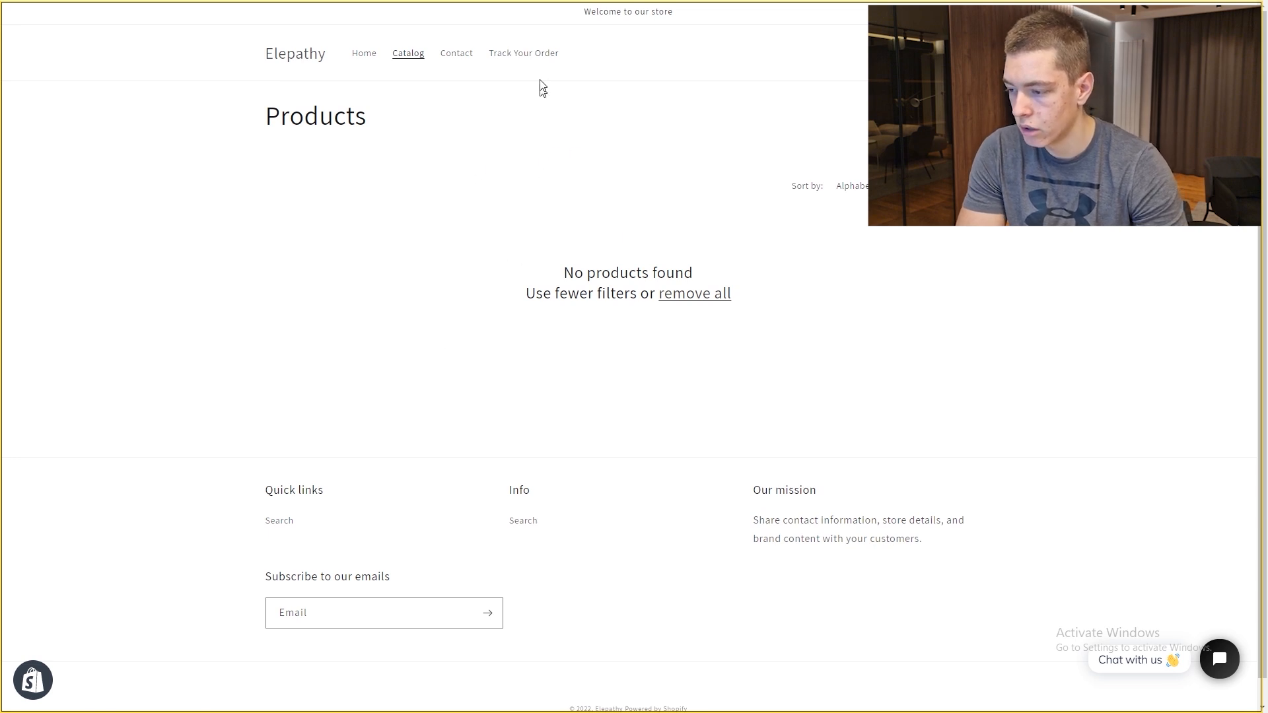
left_click(535, 56)
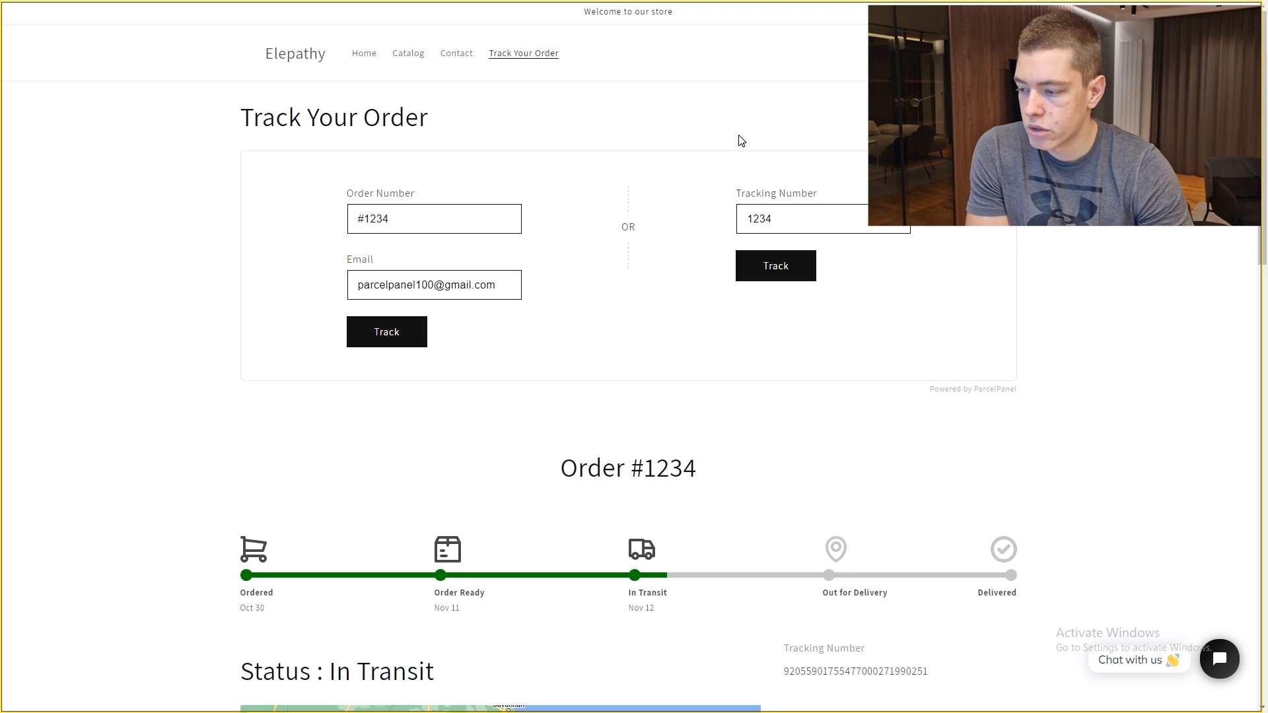
left_click_drag(793, 213, 710, 211)
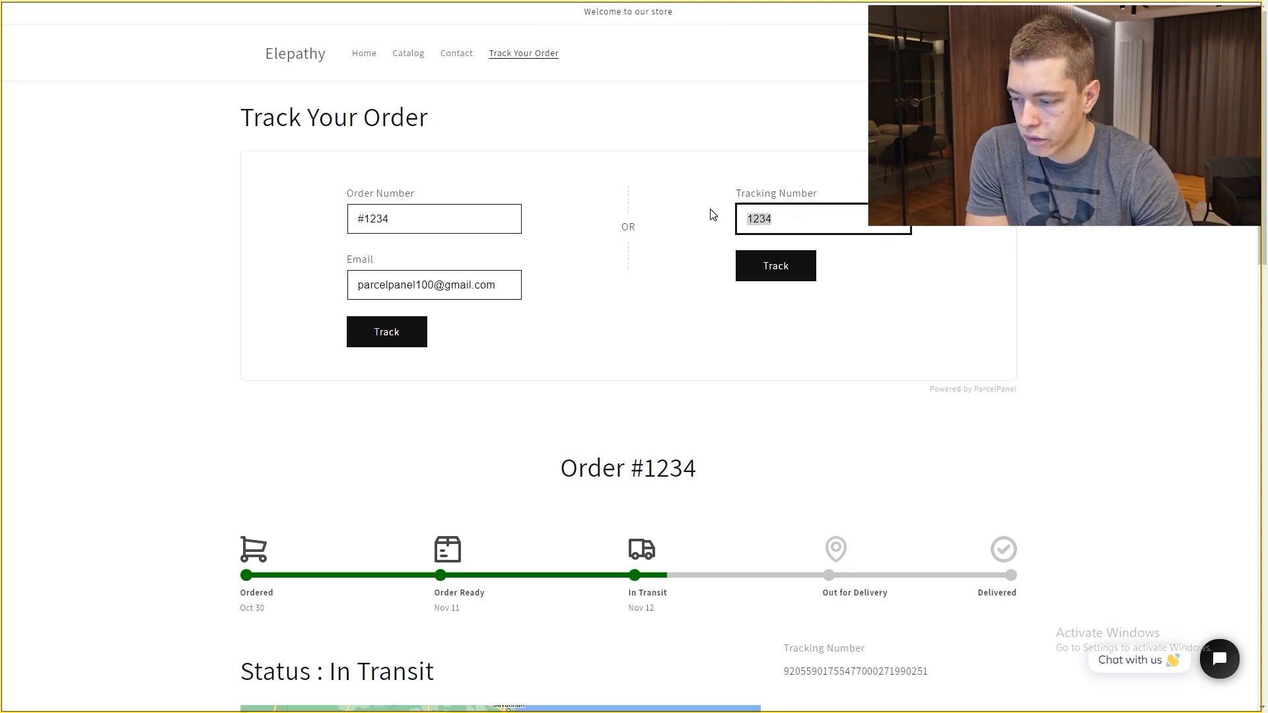
left_click(709, 212)
scroll(791, 213, "down", 6)
scroll(332, 222, "down", 8)
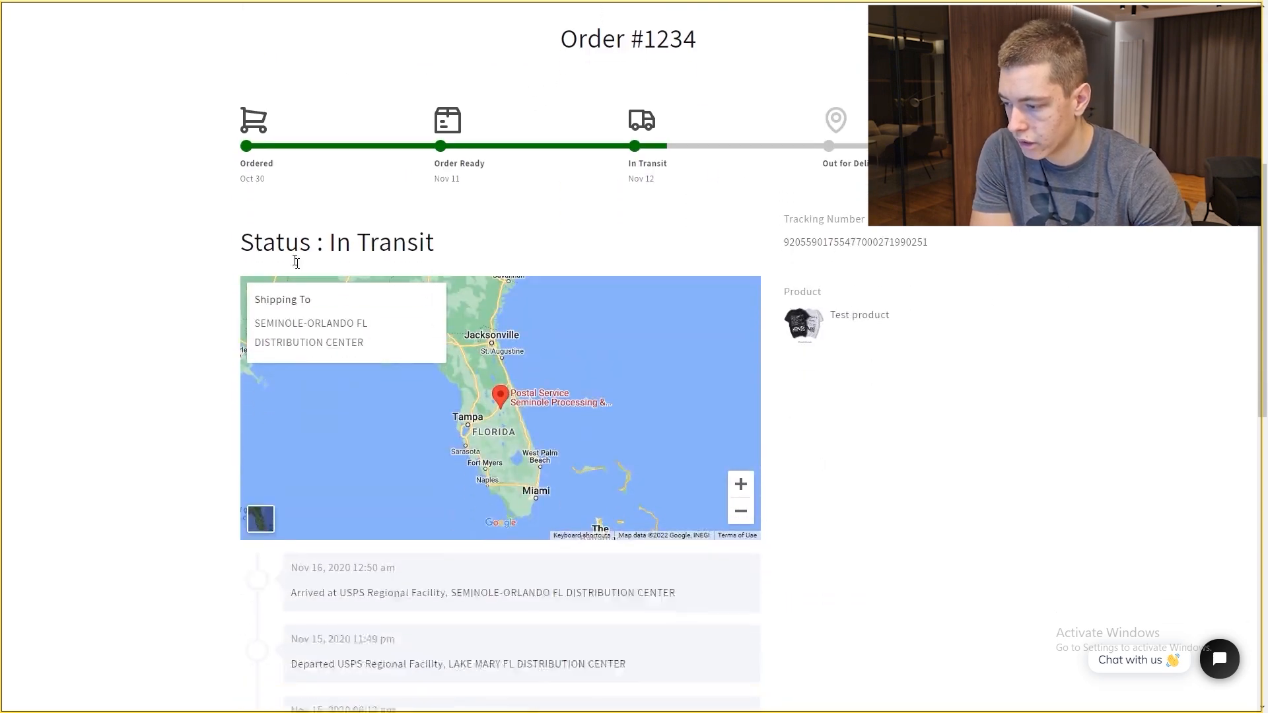
scroll(535, 319, "up", 10)
scroll(601, 371, "down", 4)
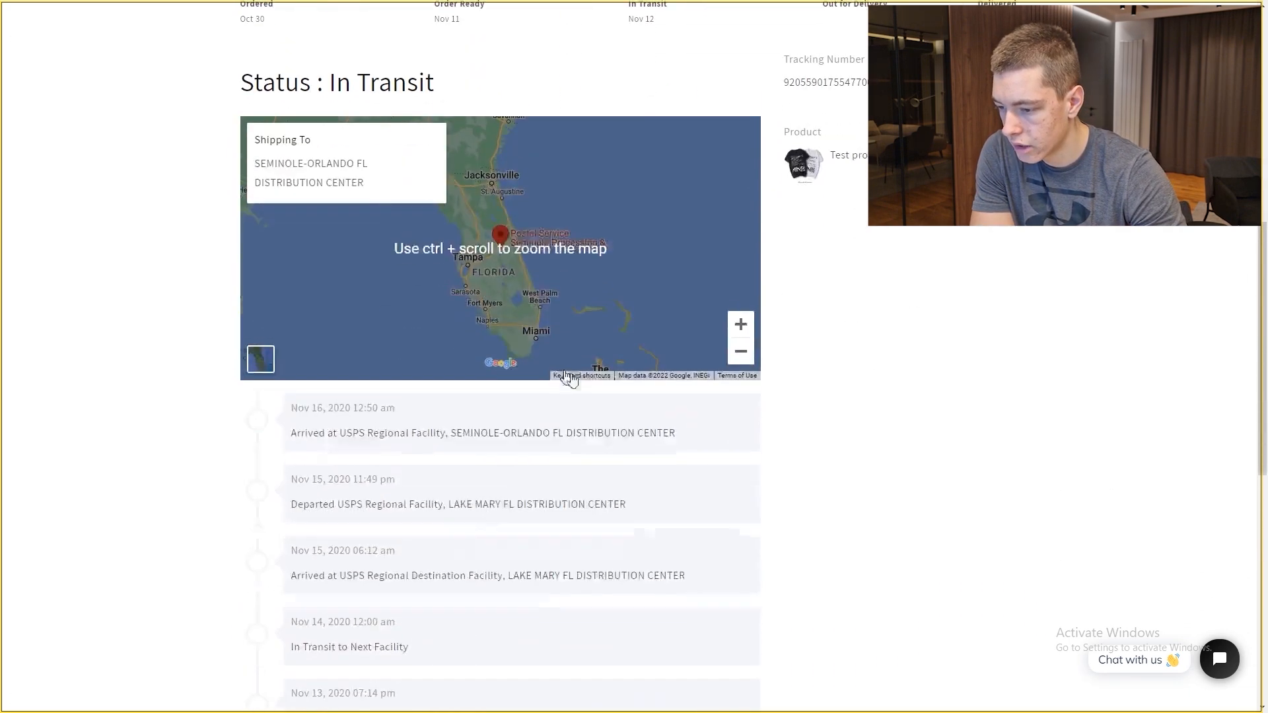
scroll(554, 363, "up", 4)
scroll(243, 305, "down", 8)
scroll(767, 286, "up", 10)
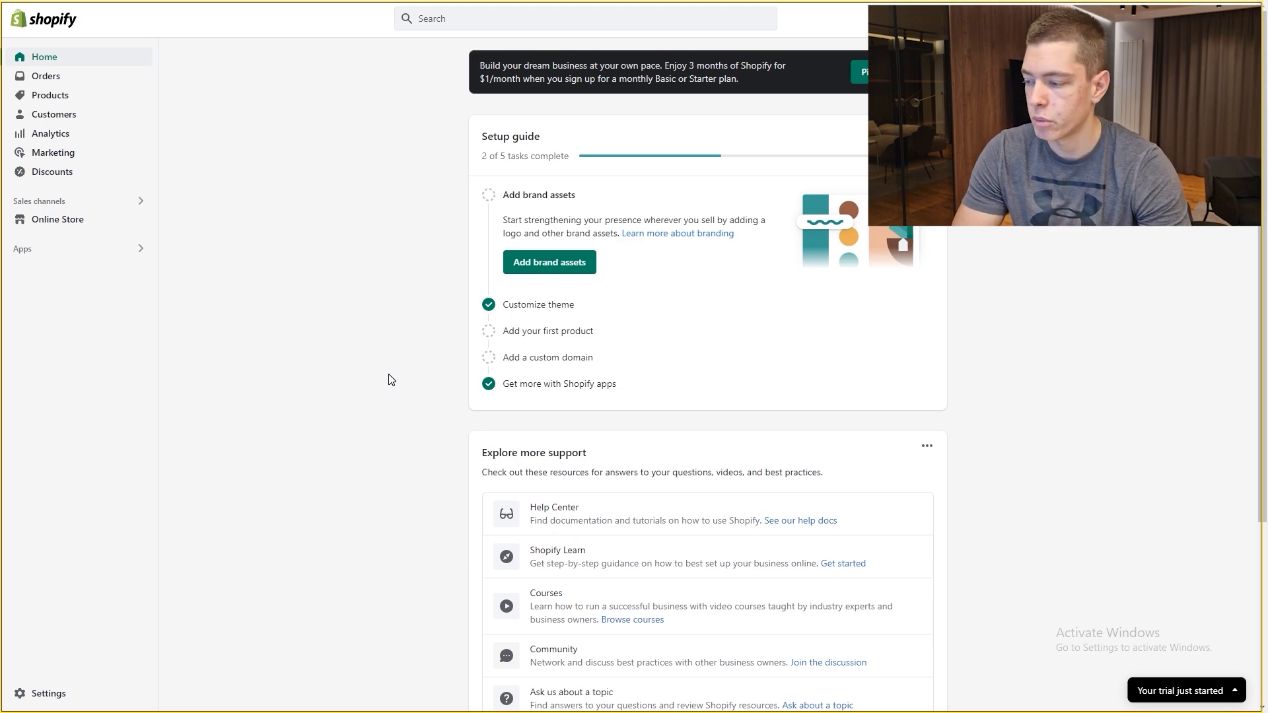
Step: Under Online Store > Pages, preview the Contact page on the storefront and return to the list
left_click(79, 220)
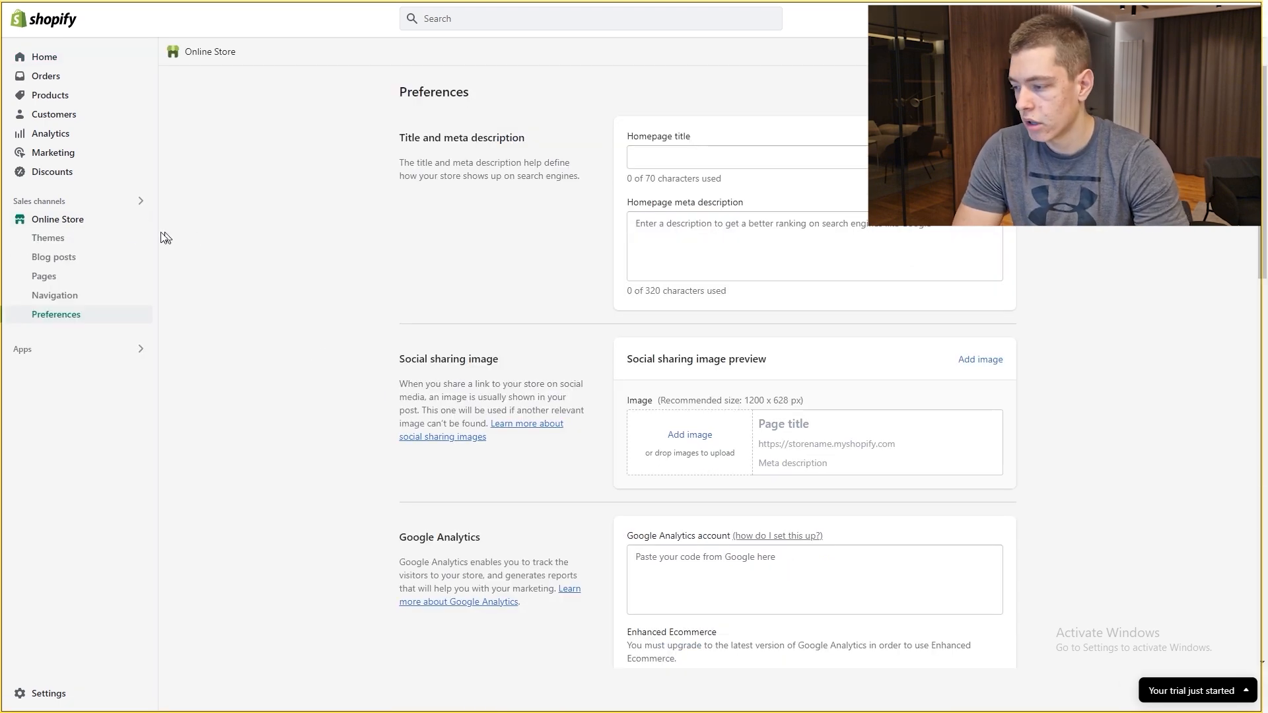
left_click(78, 277)
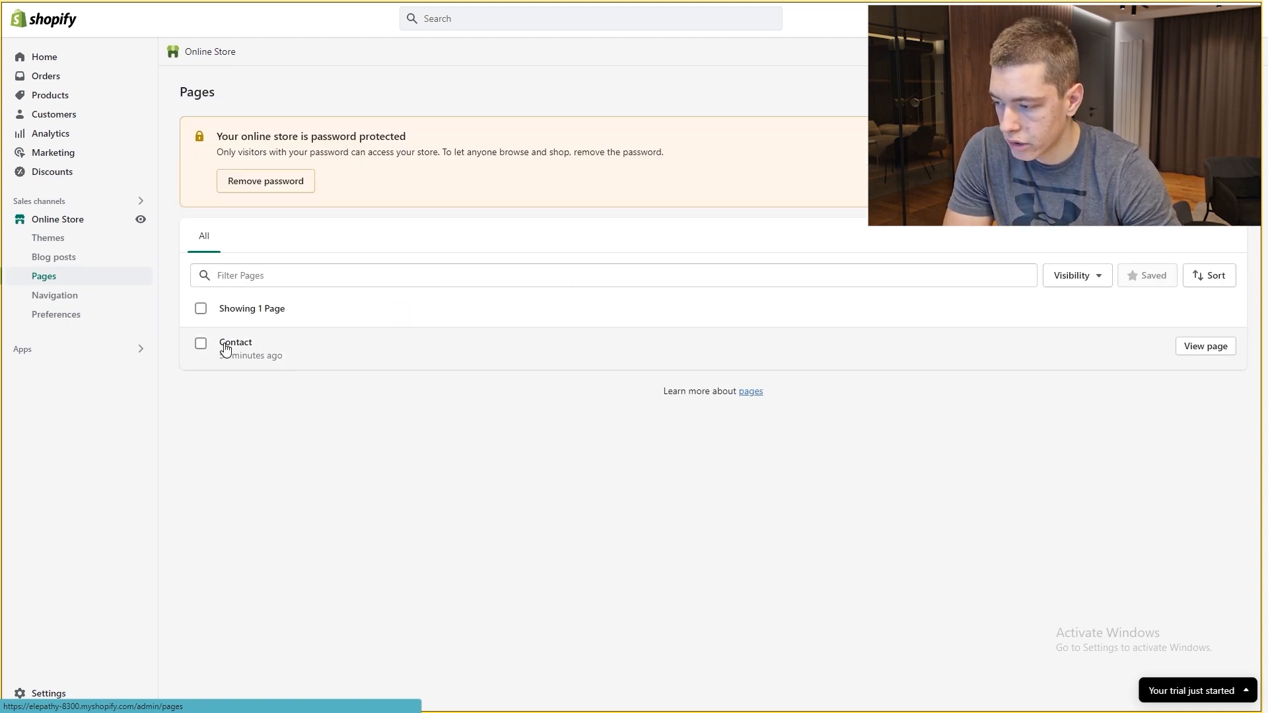
left_click(1206, 347)
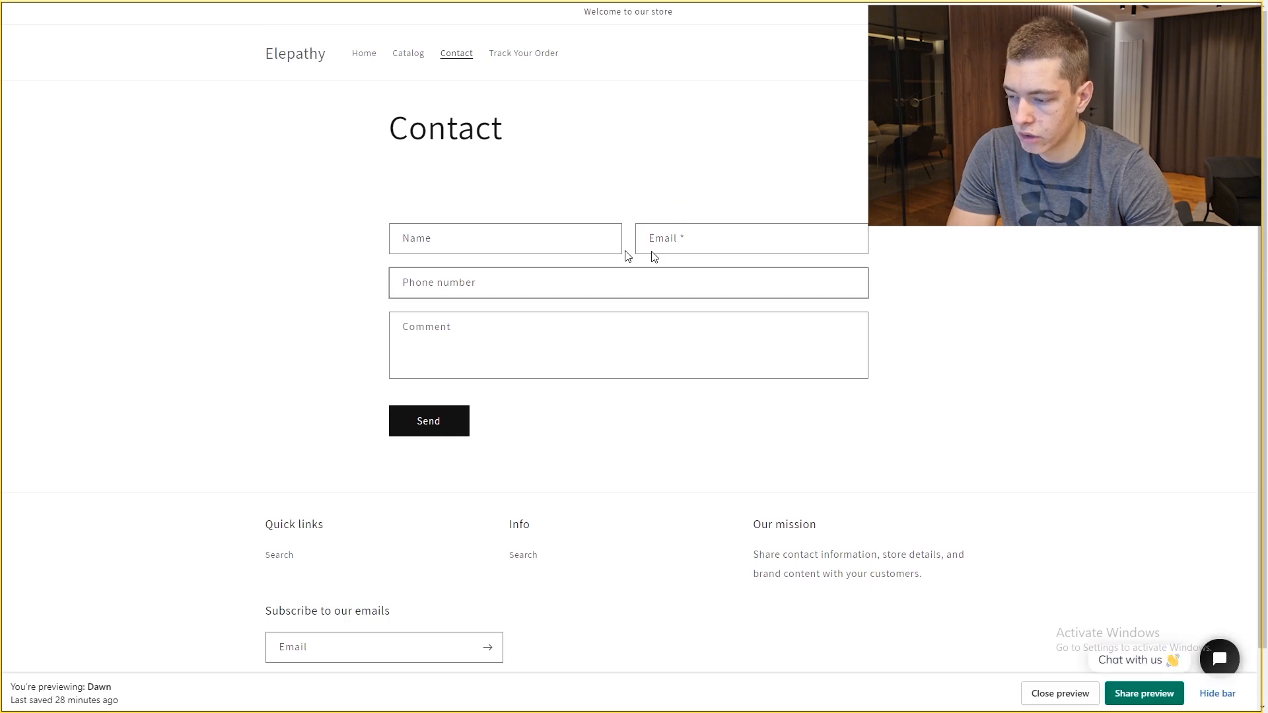
key("ctrl+w")
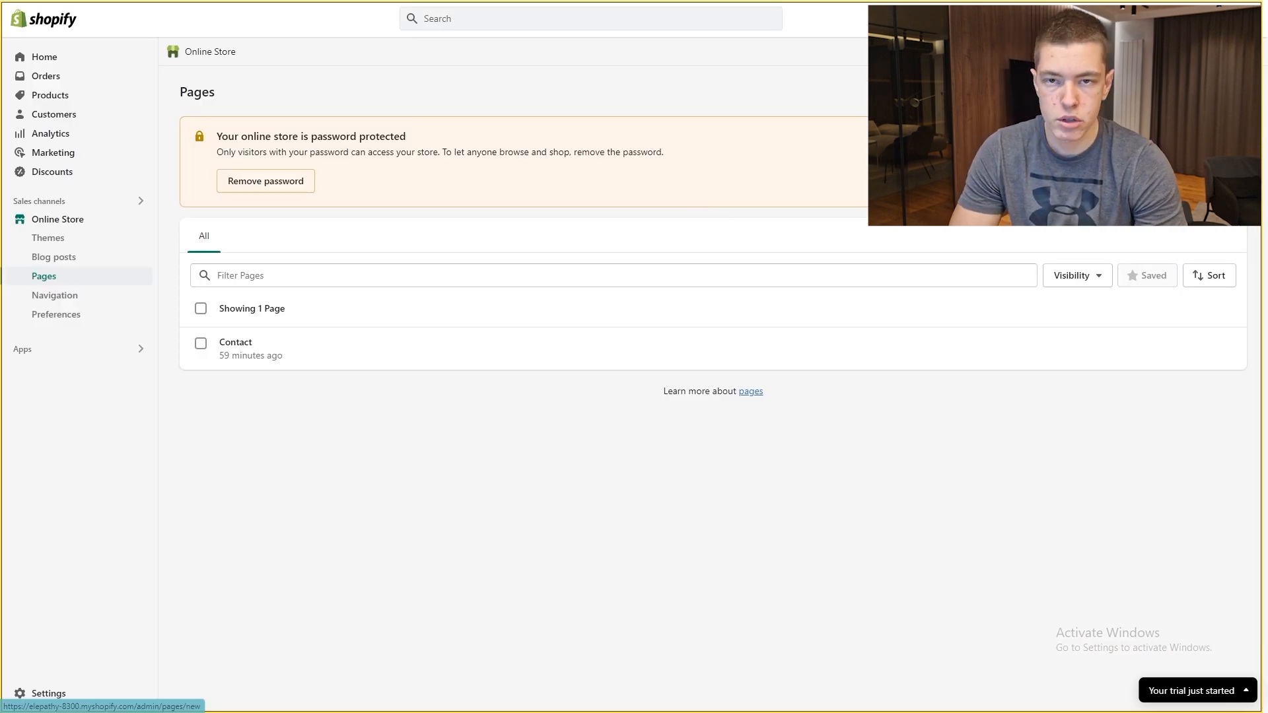
Step: Start a new page titled 'Refund Poli…' and browse the Policies Templates document
left_click(1217, 91)
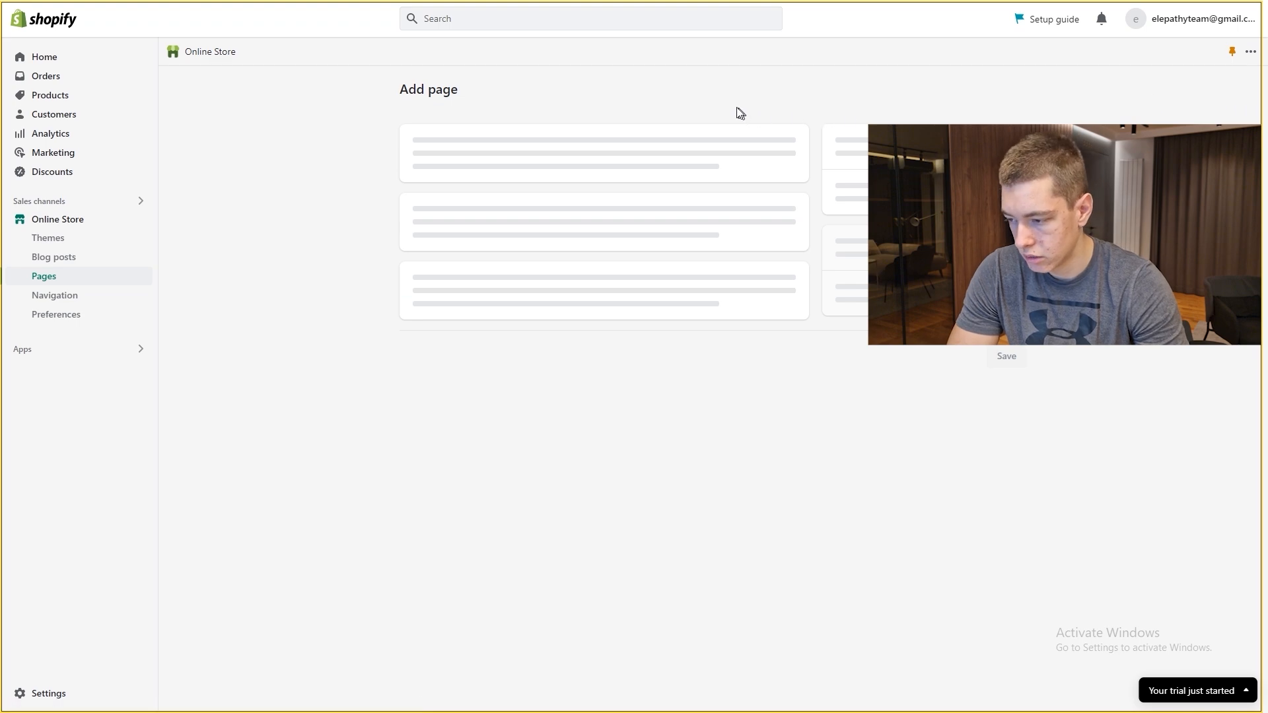
type("Refund Poli")
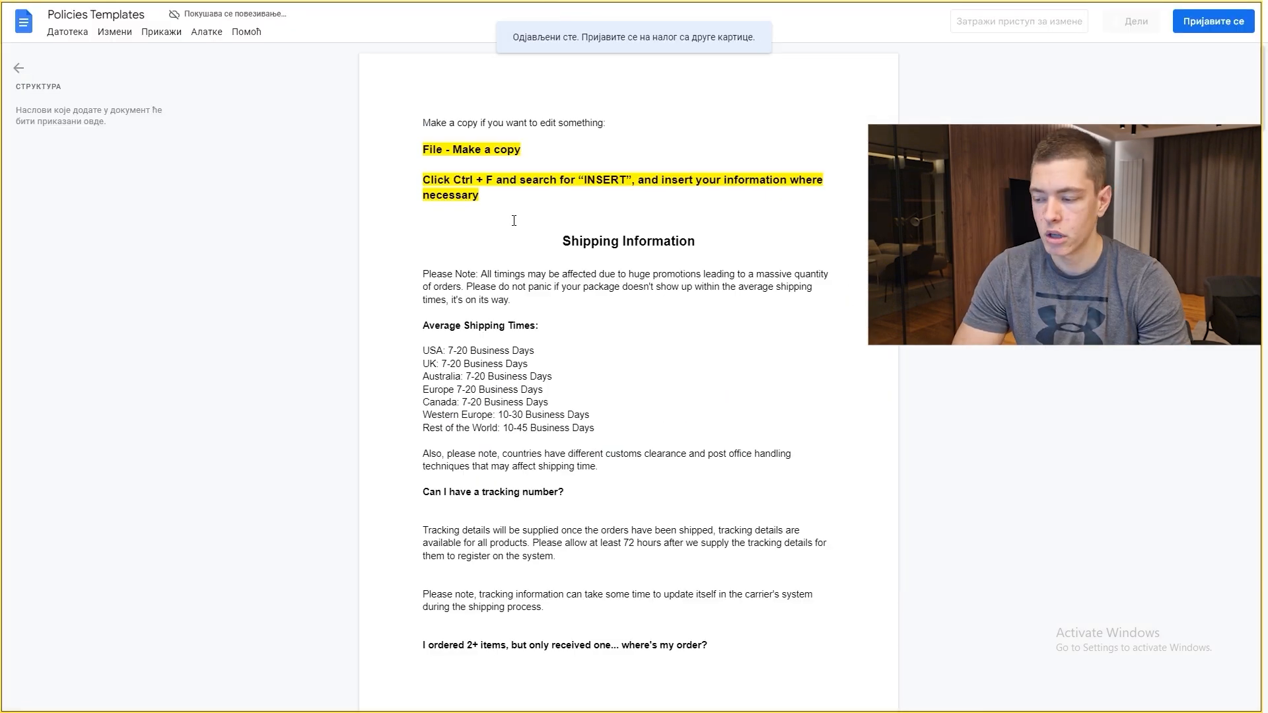
scroll(499, 224, "down", 2)
scroll(499, 224, "up", 2)
scroll(498, 224, "down", 5)
scroll(678, 325, "down", 5)
scroll(688, 344, "up", 20)
Step: Find the Refund Policy section in the Policies Templates doc and select its text
scroll(694, 368, "down", 7)
scroll(693, 369, "down", 2)
scroll(628, 319, "up", 3)
left_click_drag(528, 331, 377, 326)
left_click(579, 333)
scroll(386, 326, "down", 4)
scroll(530, 135, "up", 1)
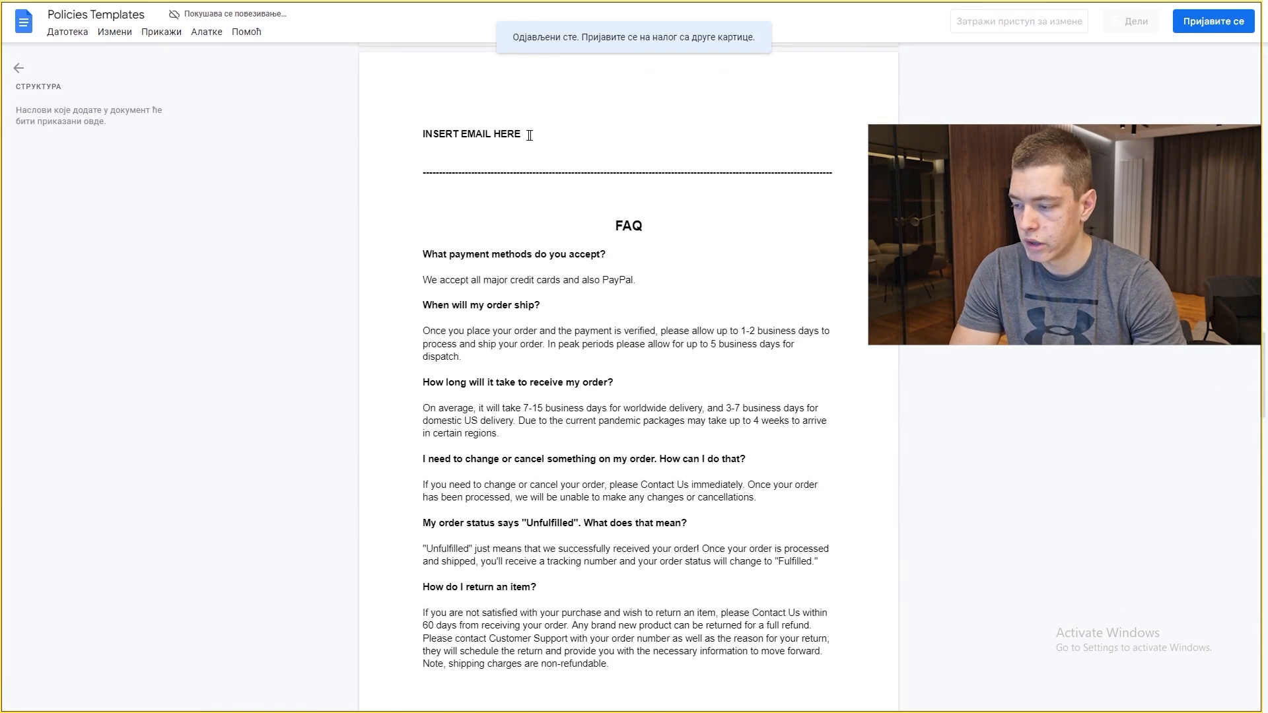
scroll(552, 246, "down", 20)
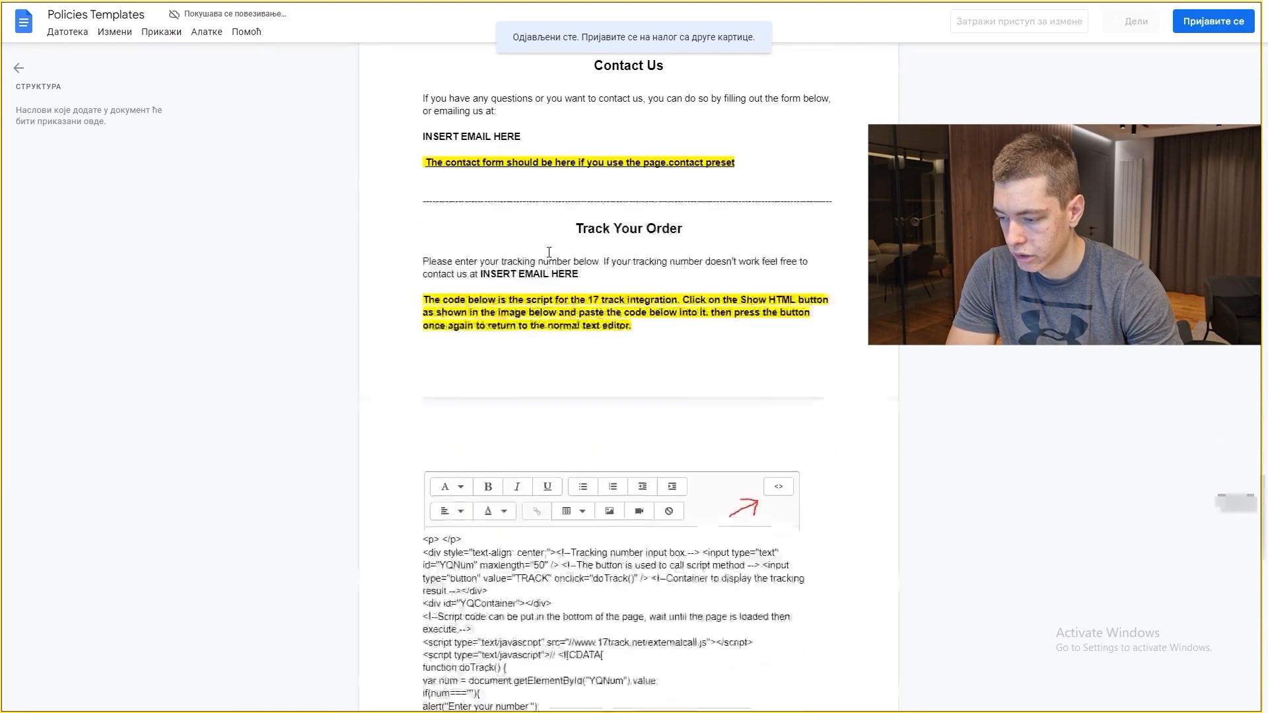
scroll(548, 257, "down", 6)
left_click_drag(421, 253, 607, 343)
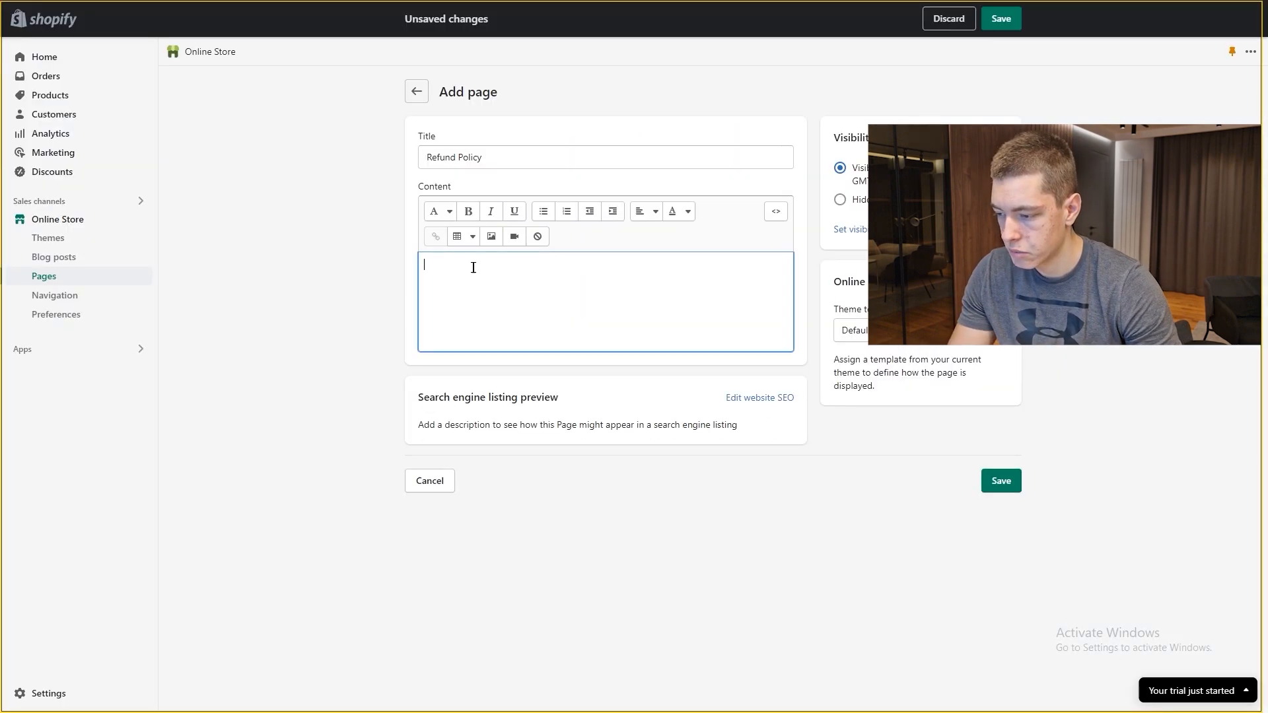
Step: Paste the Refund Policy template into the page content and save the page
type("We stand behind our products. If you're not completely satisfied with our products for any reason, we offer a full refund.  Send us an email to INSERT EMAIL HERE and one of our Customer Support Representatives will help you out.  We take all the risk out of ordering by offering an unmatched satisfaction guarantee. We'll always do our best to take care of you.")
left_click(618, 316)
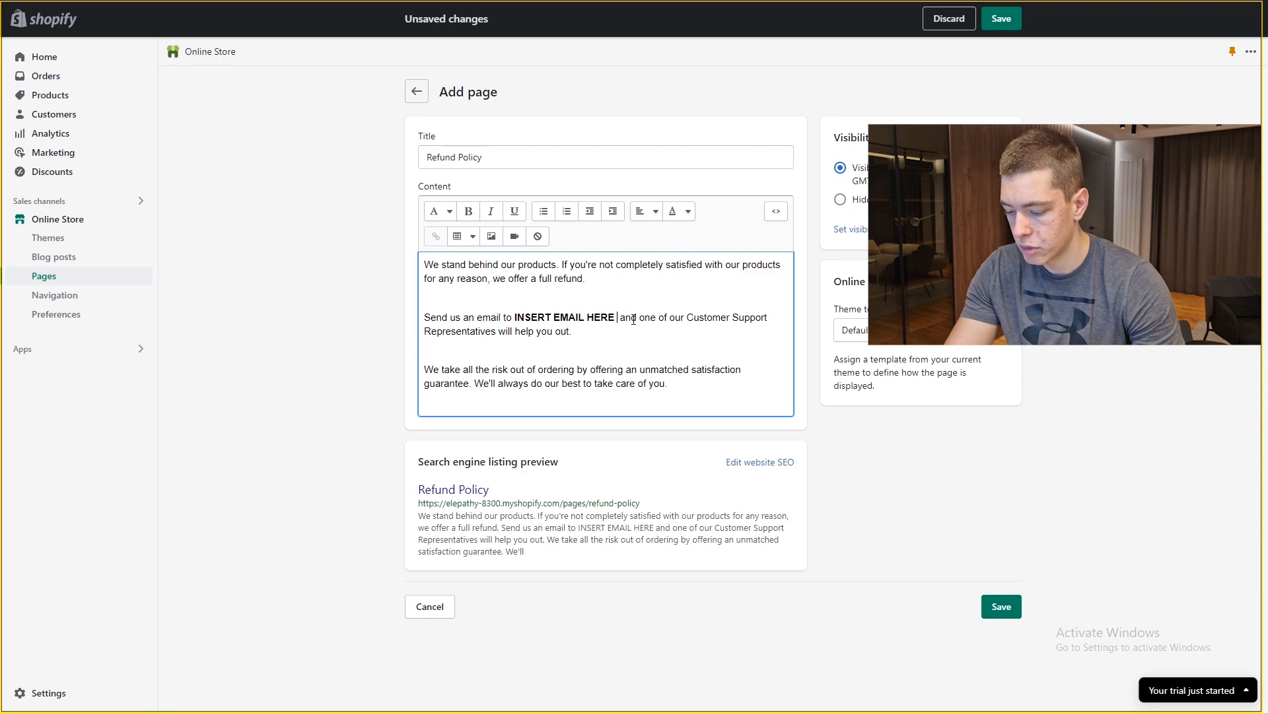
left_click_drag(615, 317, 516, 318)
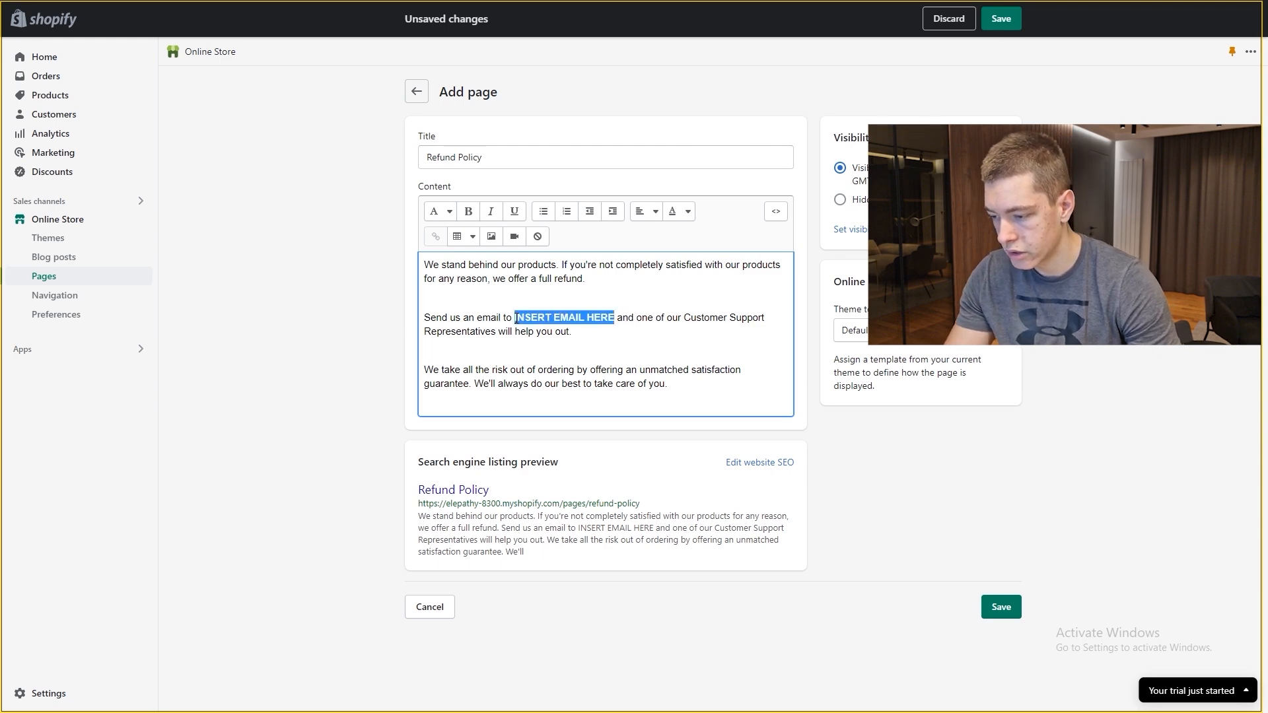
left_click(1011, 20)
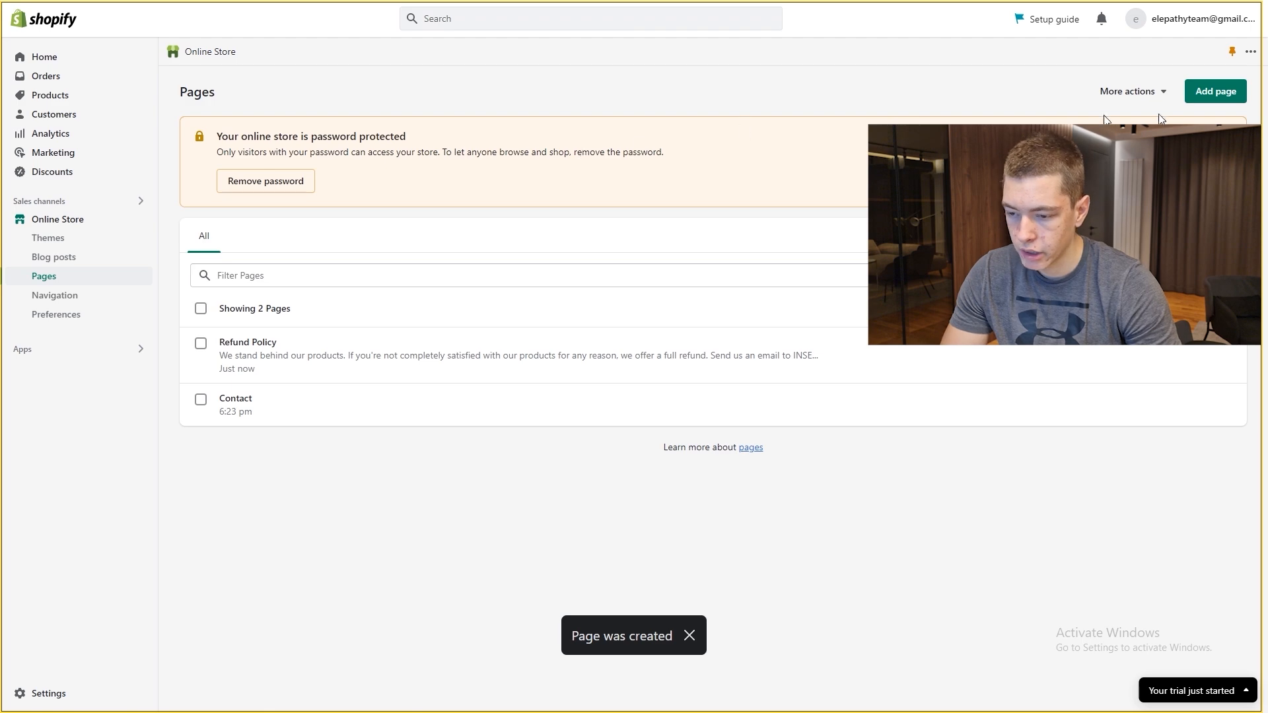
Step: Start a 'Shipping Information' page and copy the shipping template text from the doc
left_click(1216, 91)
type("Shipping INfo")
key("BackSpace")
key("BackSpace")
key("BackSpace")
type("nfor")
key("ctrl+Tab")
scroll(451, 216, "down", 14)
left_click_drag(423, 208, 524, 397)
scroll(542, 317, "down", 14)
key("ctrl+c")
Step: Paste the shipping text into the Shipping Information page, save it, and return to Pages
key("ctrl+Tab")
left_click(518, 283)
key("ctrl+v")
scroll(631, 365, "up", 2)
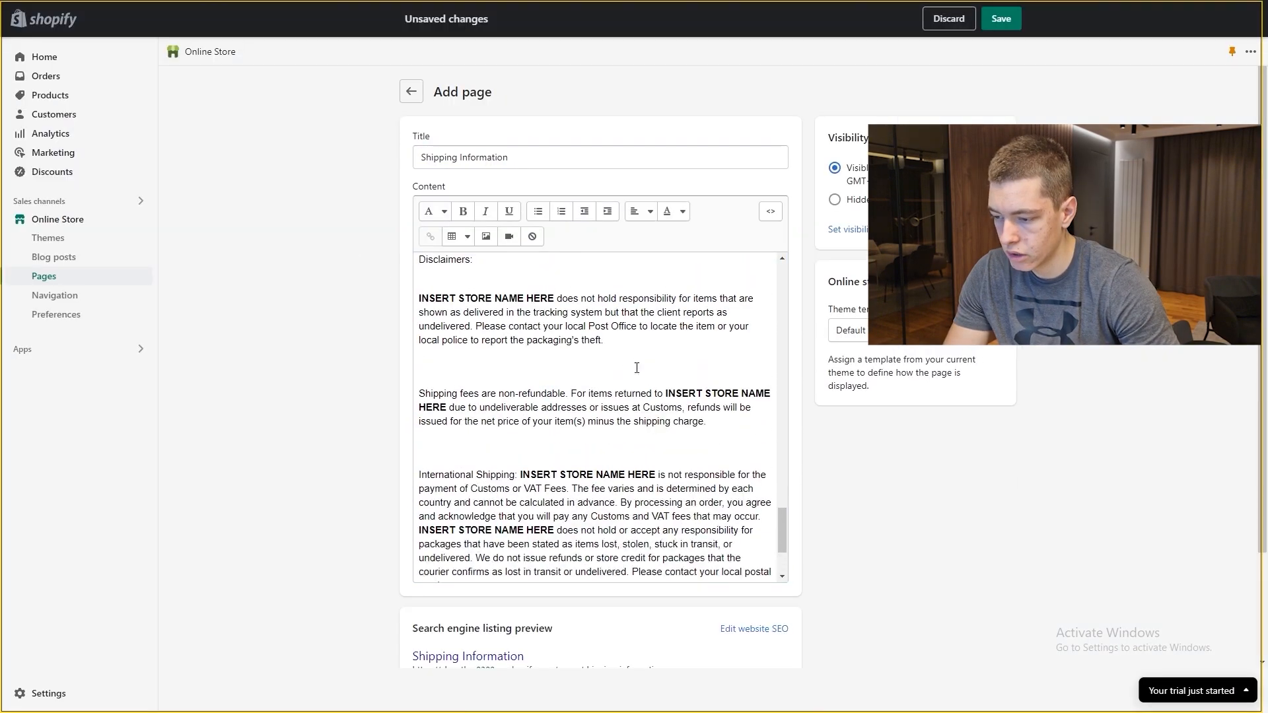
left_click_drag(666, 394, 764, 395)
left_click(595, 454)
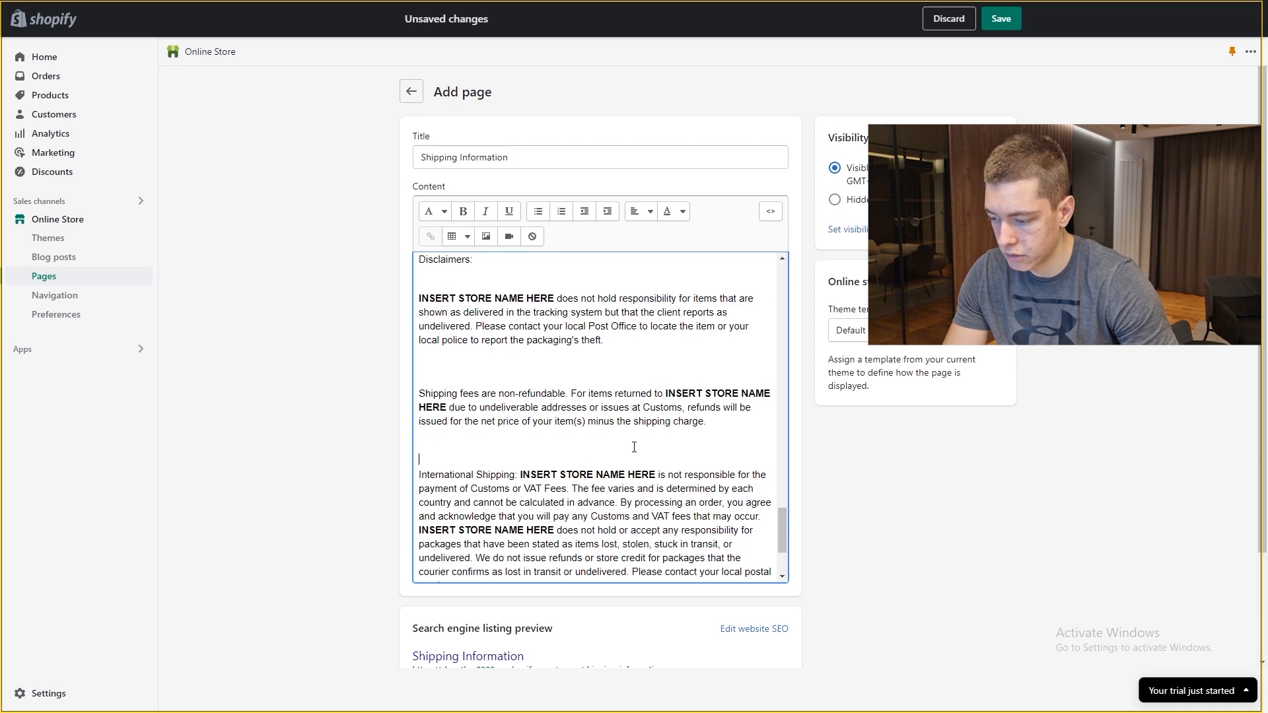
scroll(634, 445, "down", 2)
left_click(990, 25)
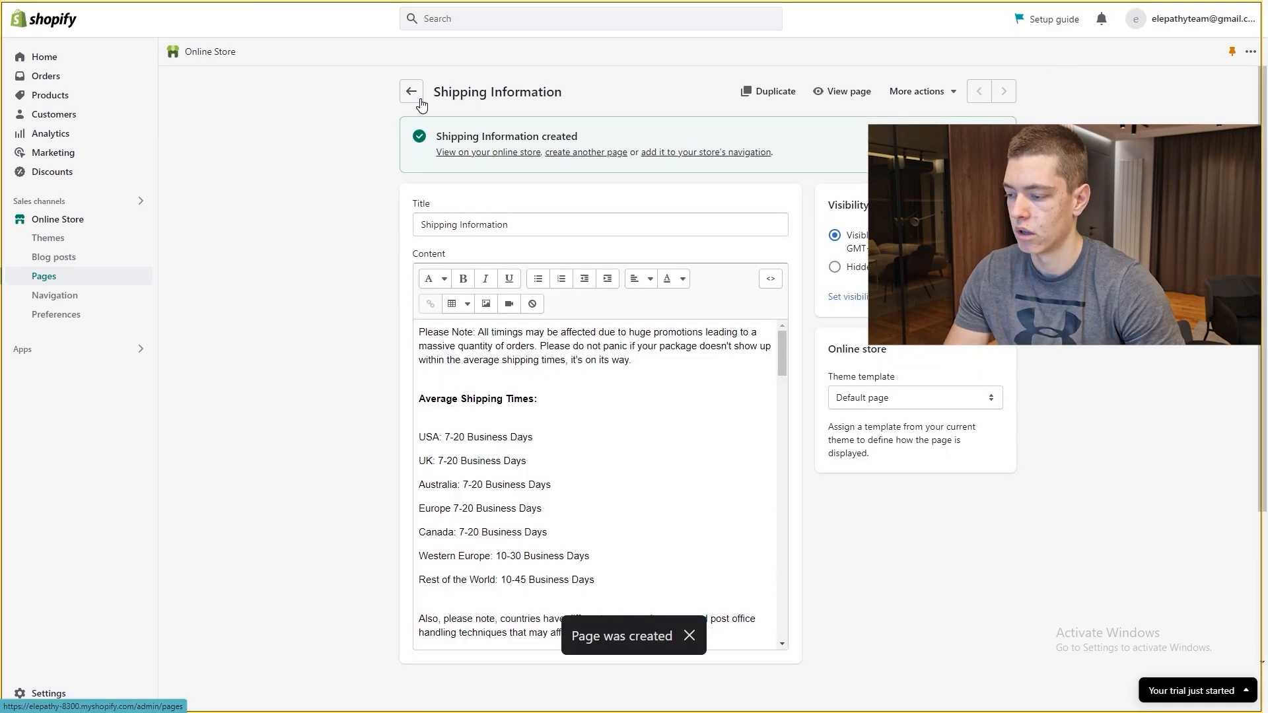
left_click(415, 97)
Step: Create an FAQ page with the pasted FAQ template text and save it
left_click(1221, 96)
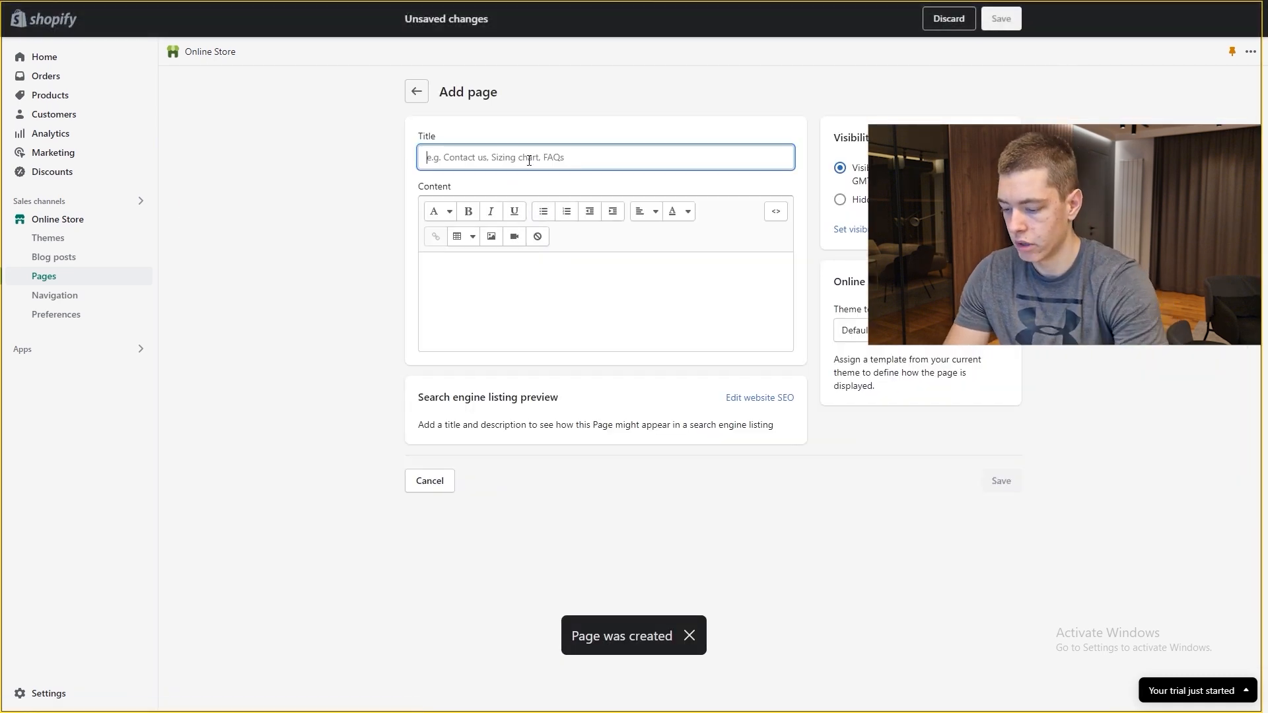
type("F")
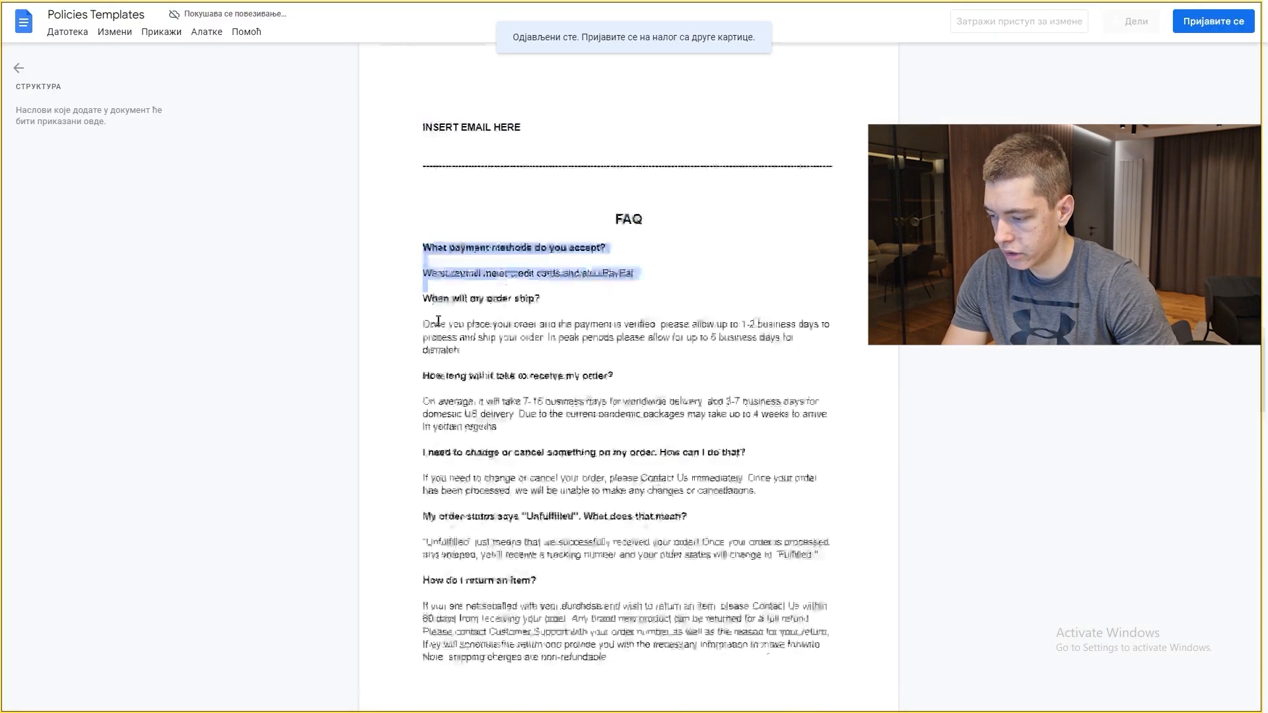
left_click(432, 289)
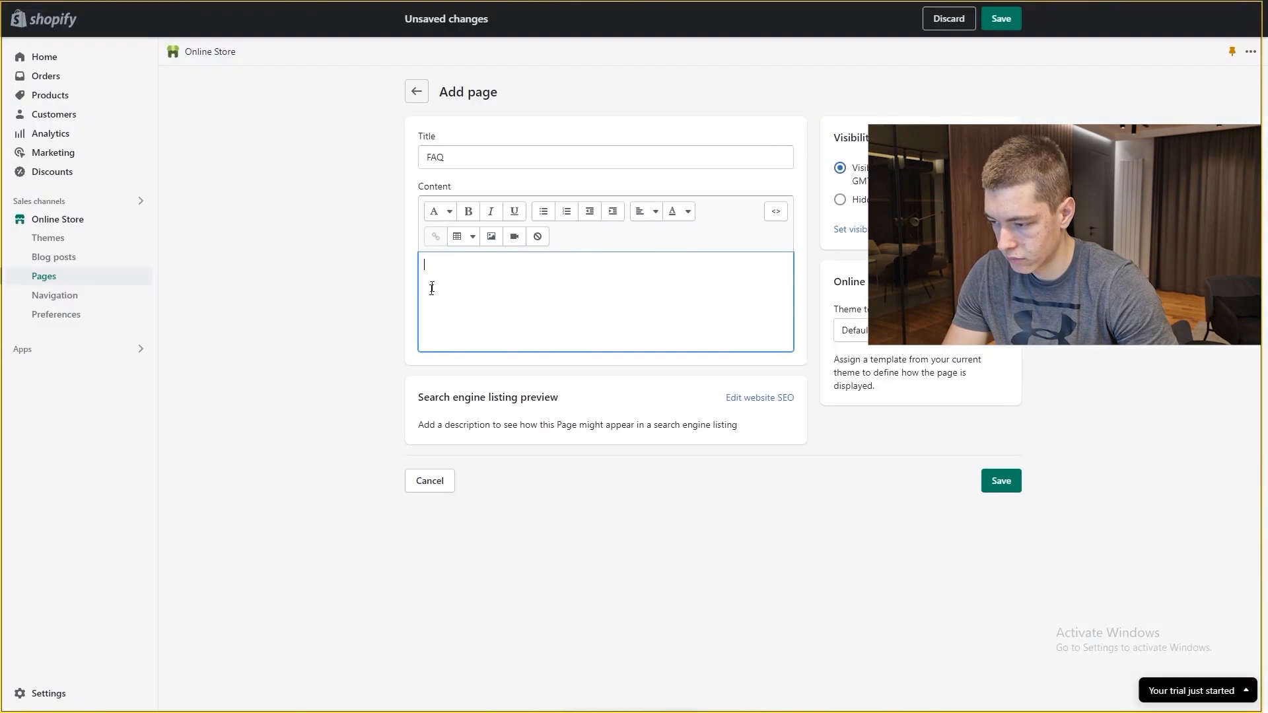
key("ctrl+v")
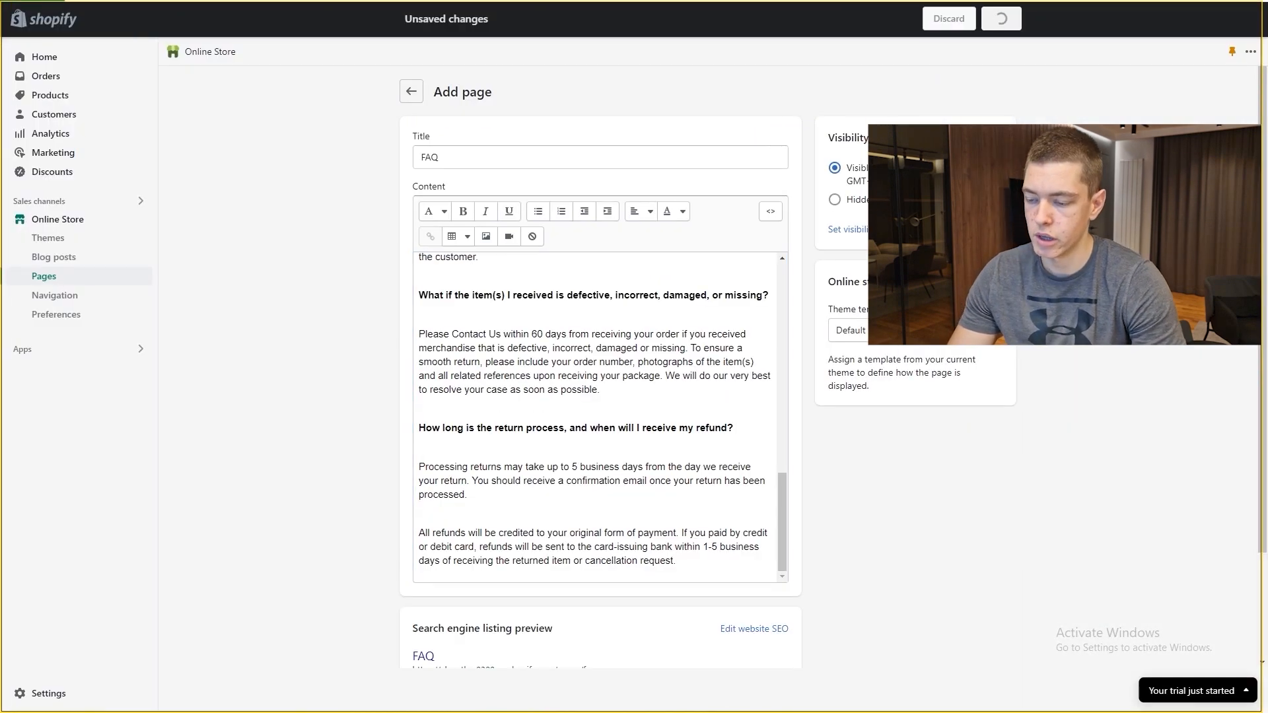
left_click(1001, 19)
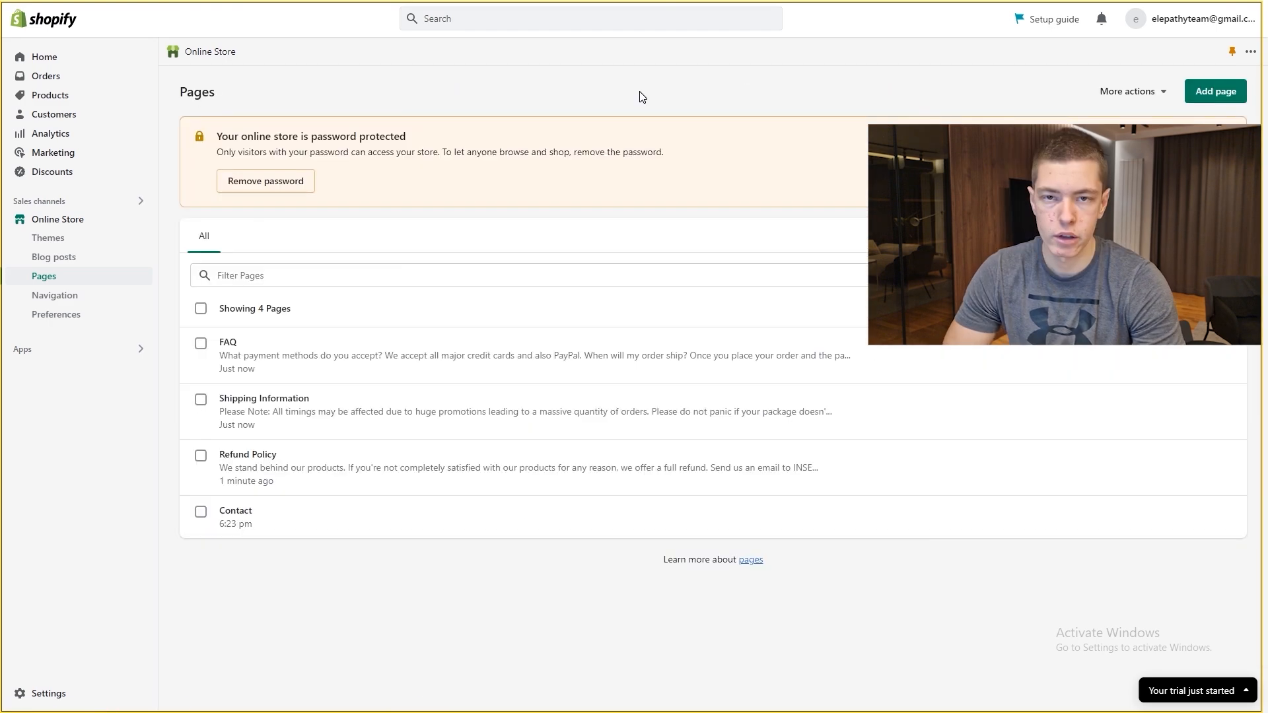
Step: Create and save a new page titled 'Privacy Policy'
left_click(1214, 94)
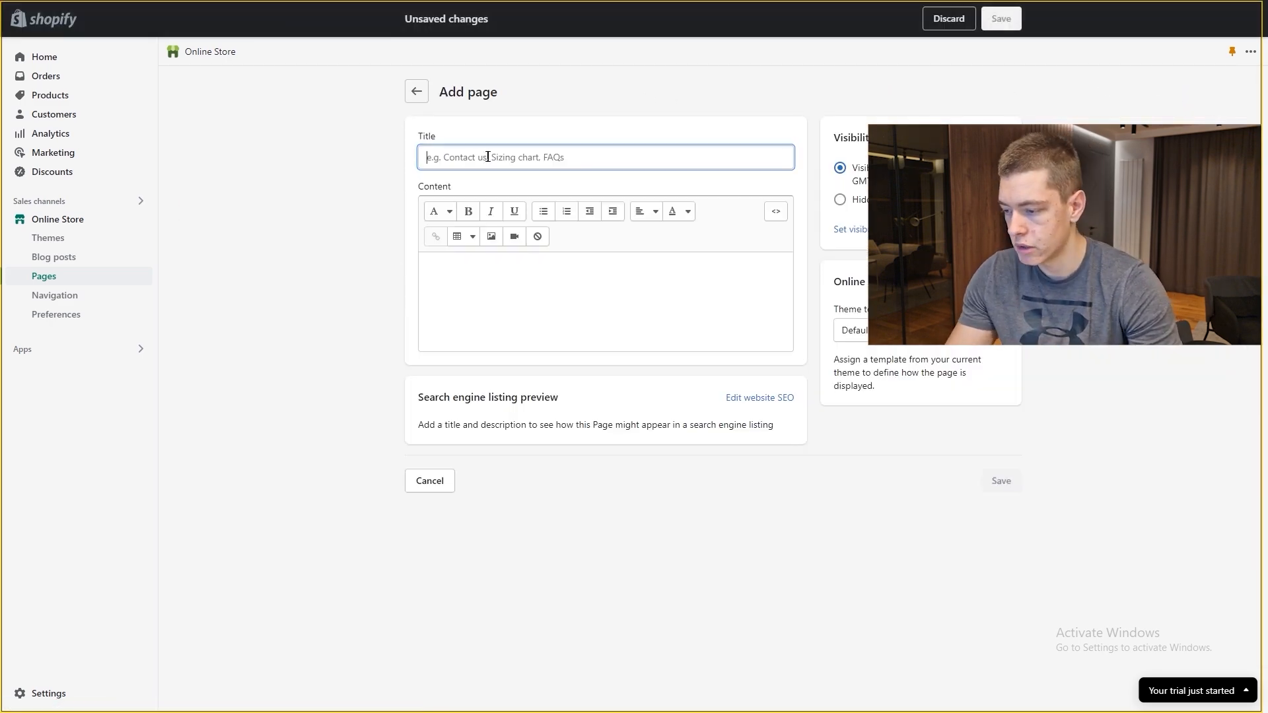
left_click(488, 156)
type("Privacy Policy Page")
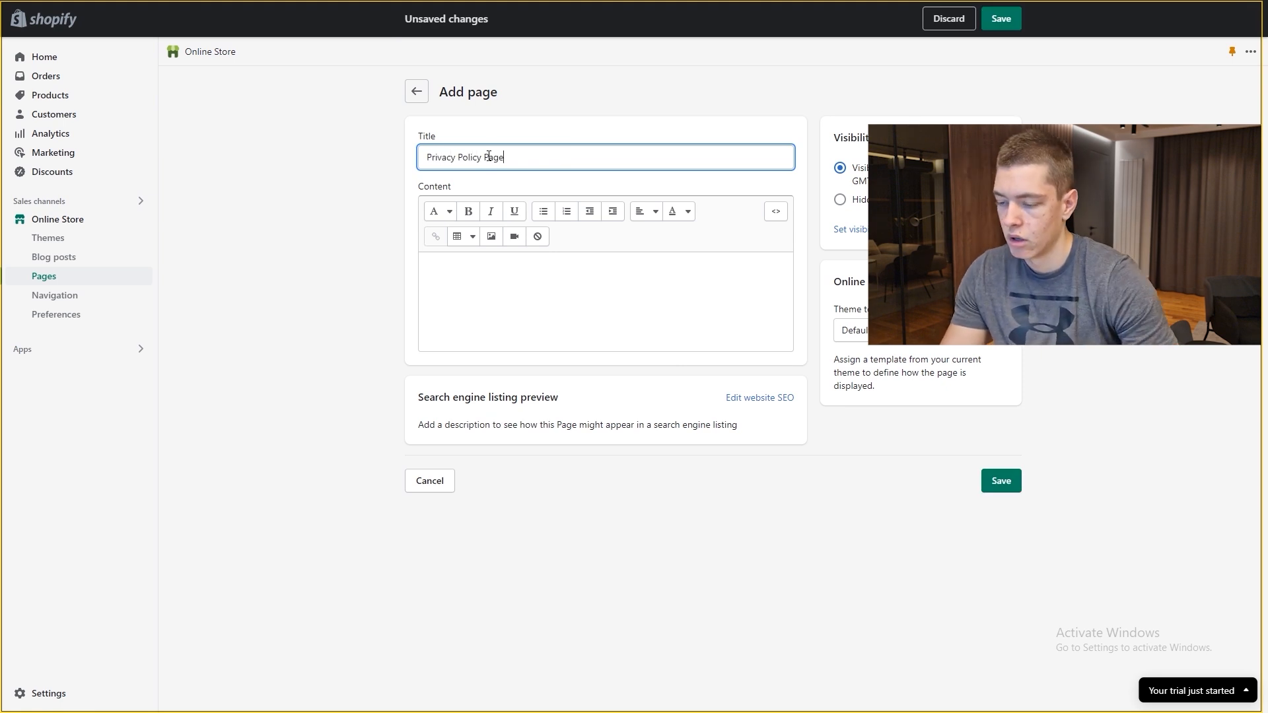
key("BackSpace")
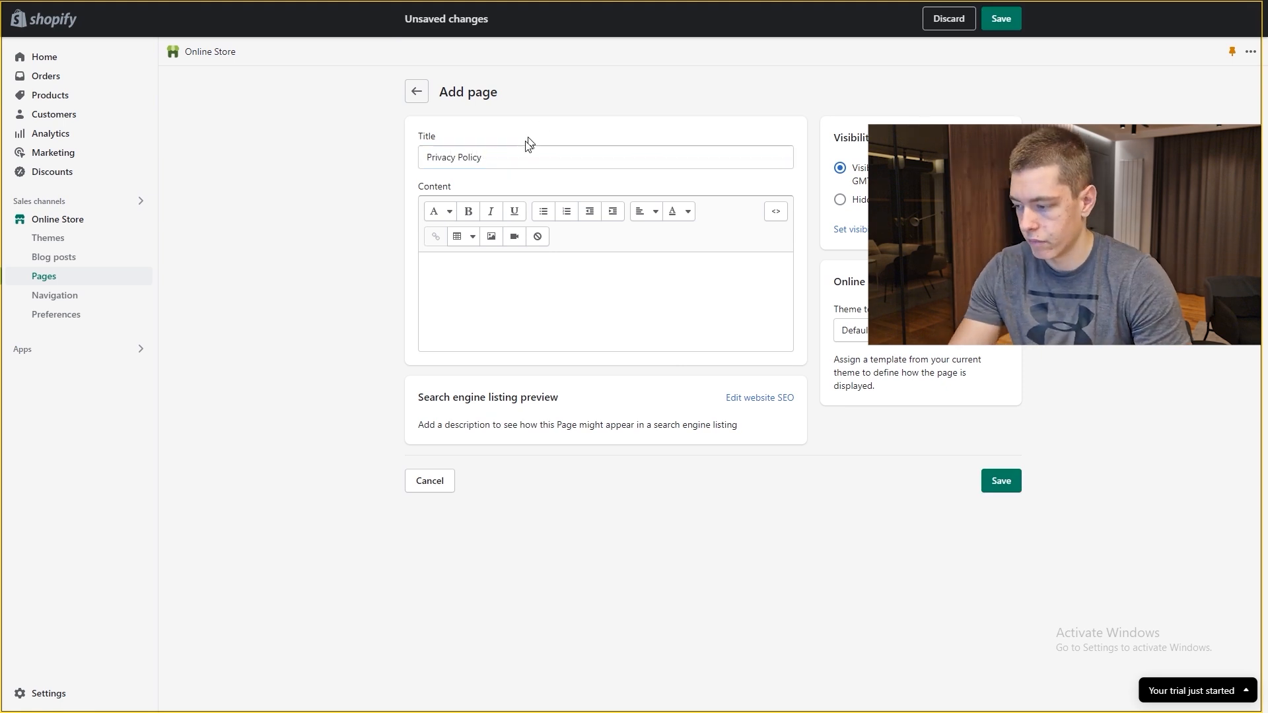
left_click(1004, 23)
Step: Select all the privacy policy text in Settings > Policies to copy it
left_click(49, 693)
scroll(305, 448, "down", 5)
left_click(294, 323)
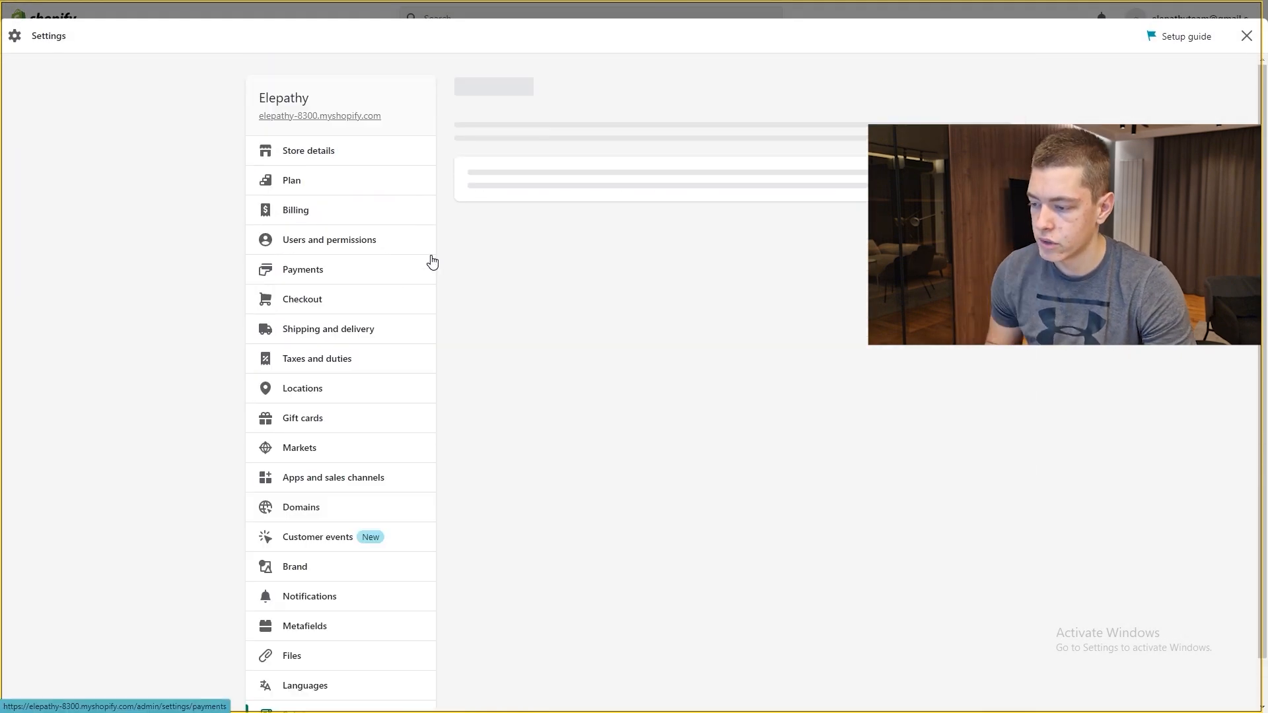
scroll(464, 271, "down", 7)
scroll(464, 273, "down", 1)
left_click(614, 305)
key("ctrl+a")
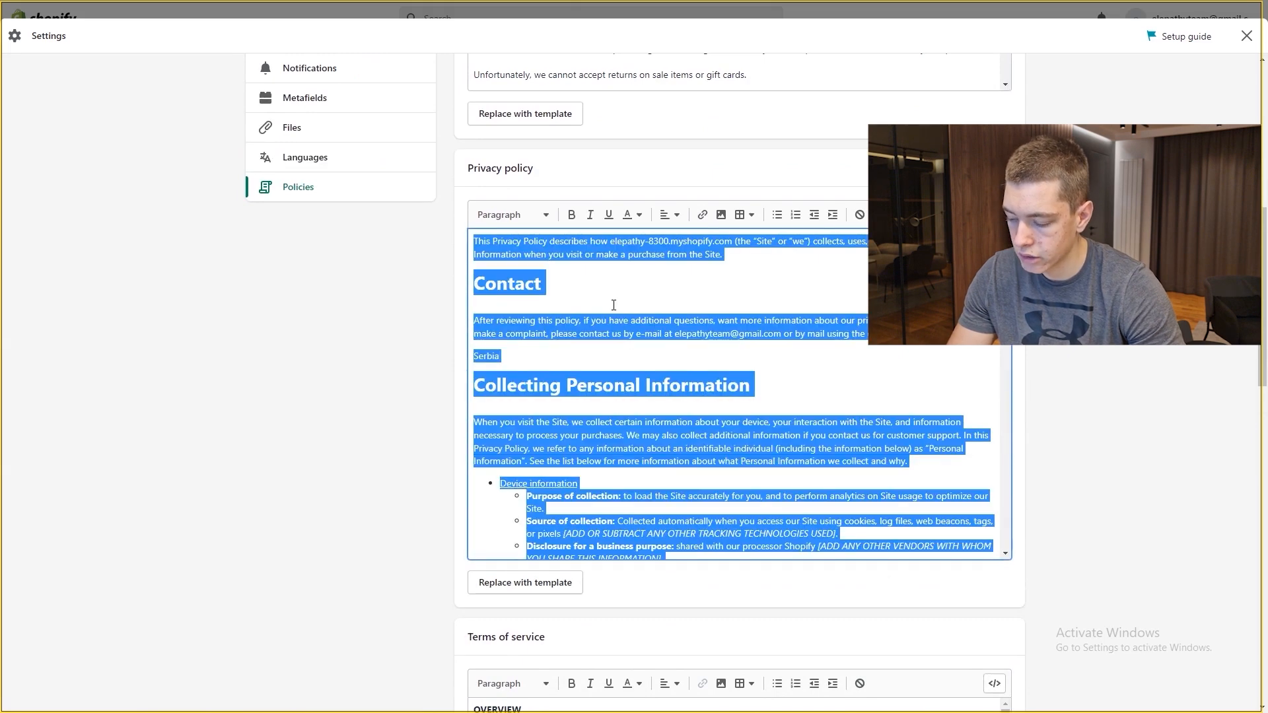
Step: Paste the privacy policy text into the Privacy Policy page and save it
left_click(1244, 37)
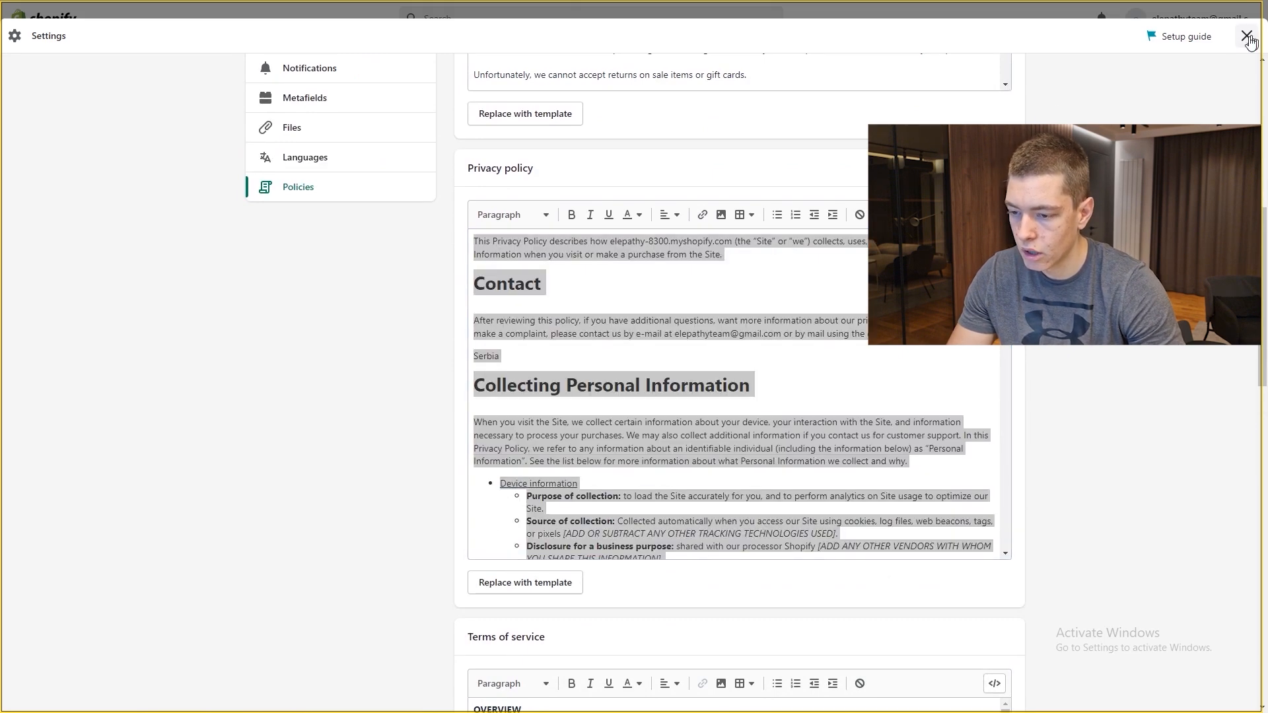
left_click(86, 278)
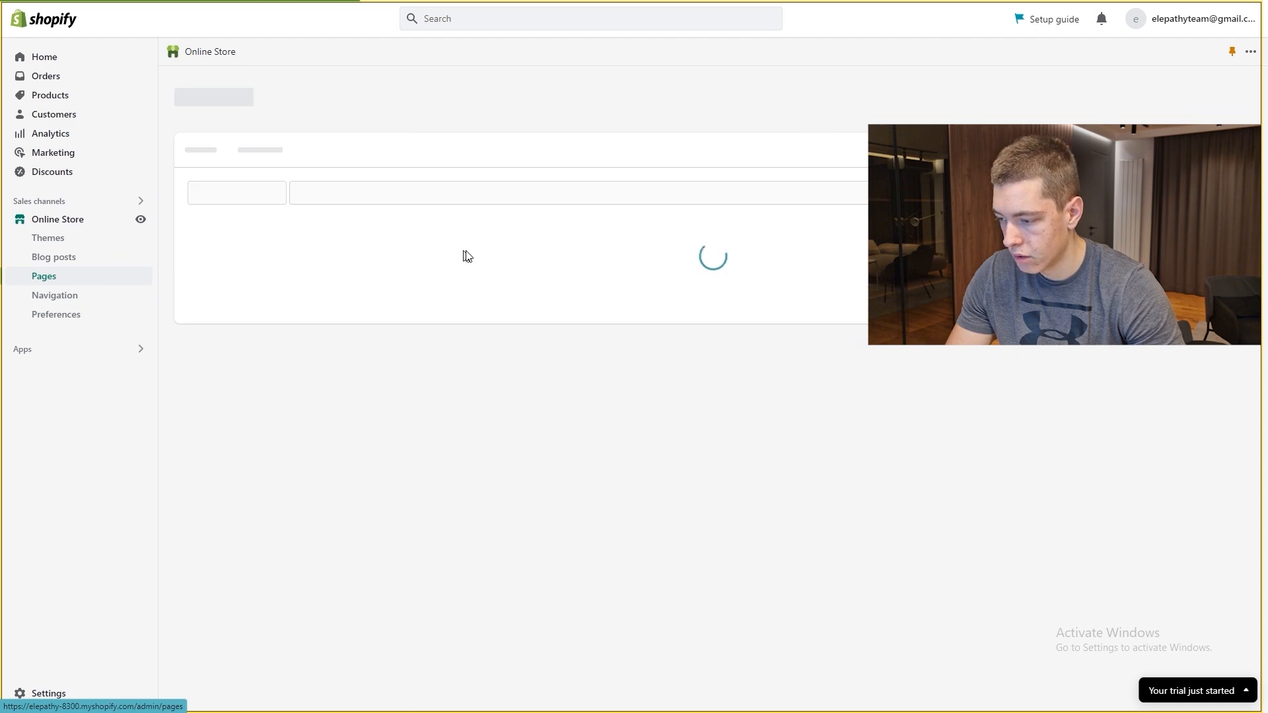
left_click(605, 281)
key("ctrl+v")
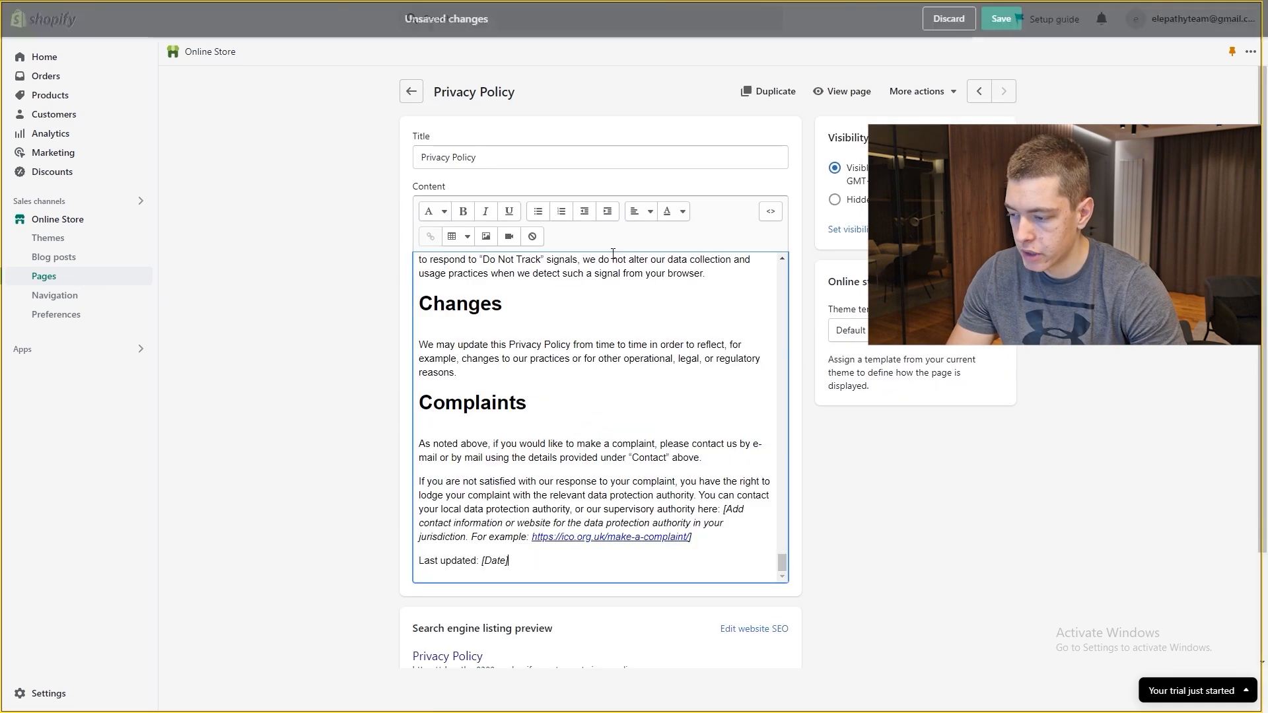
scroll(636, 334, "down", 2)
left_click(1002, 20)
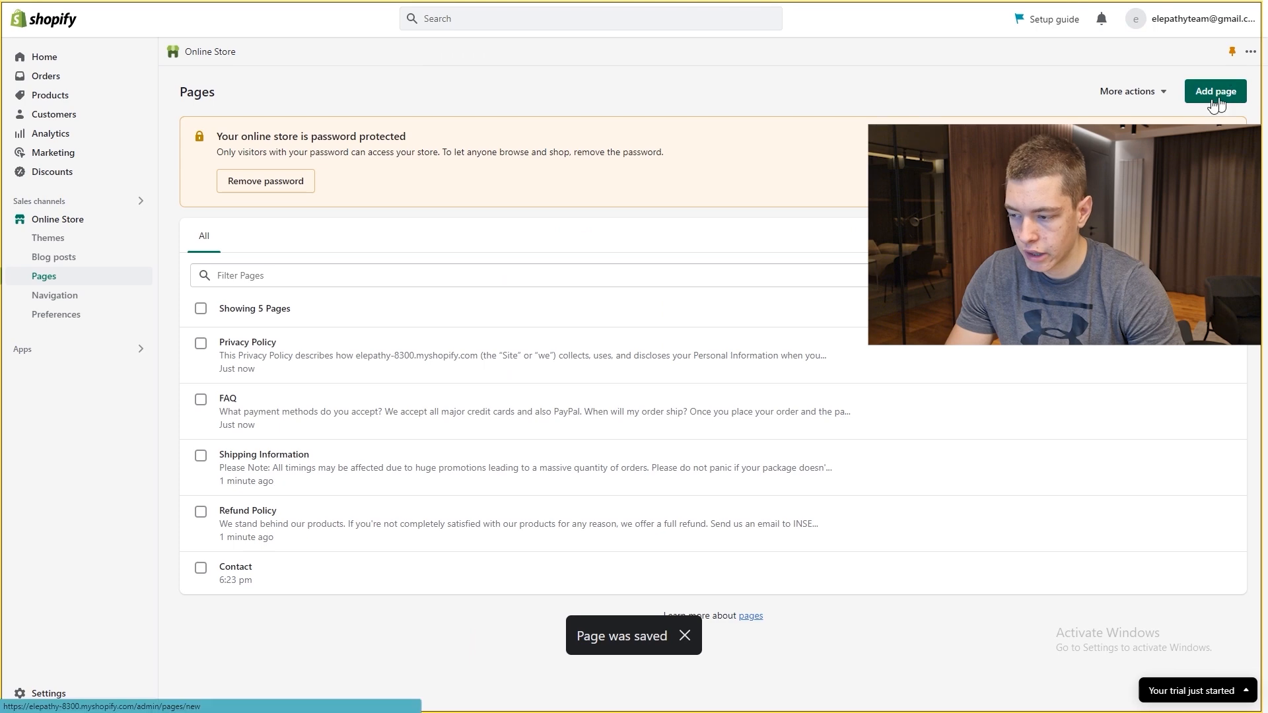
Step: Create and save a new page titled 'Terms Of Service'
left_click(1217, 91)
left_click(499, 160)
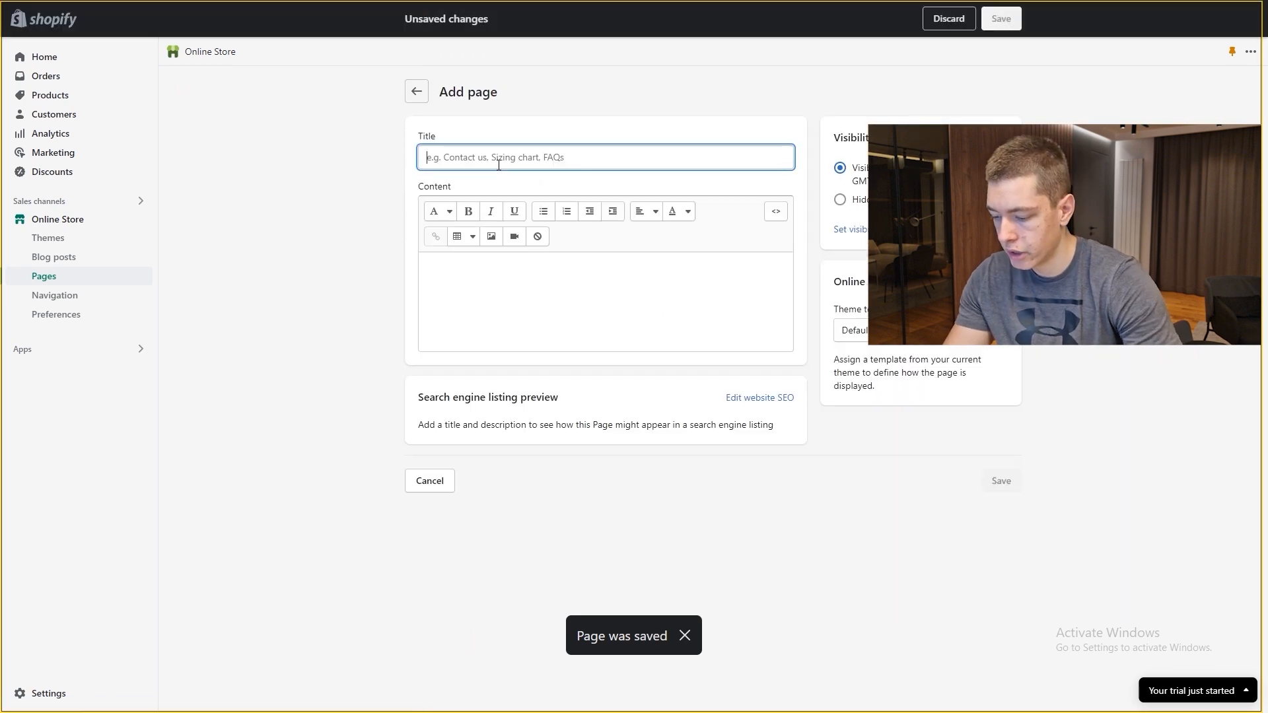
type("Terms Of Servi")
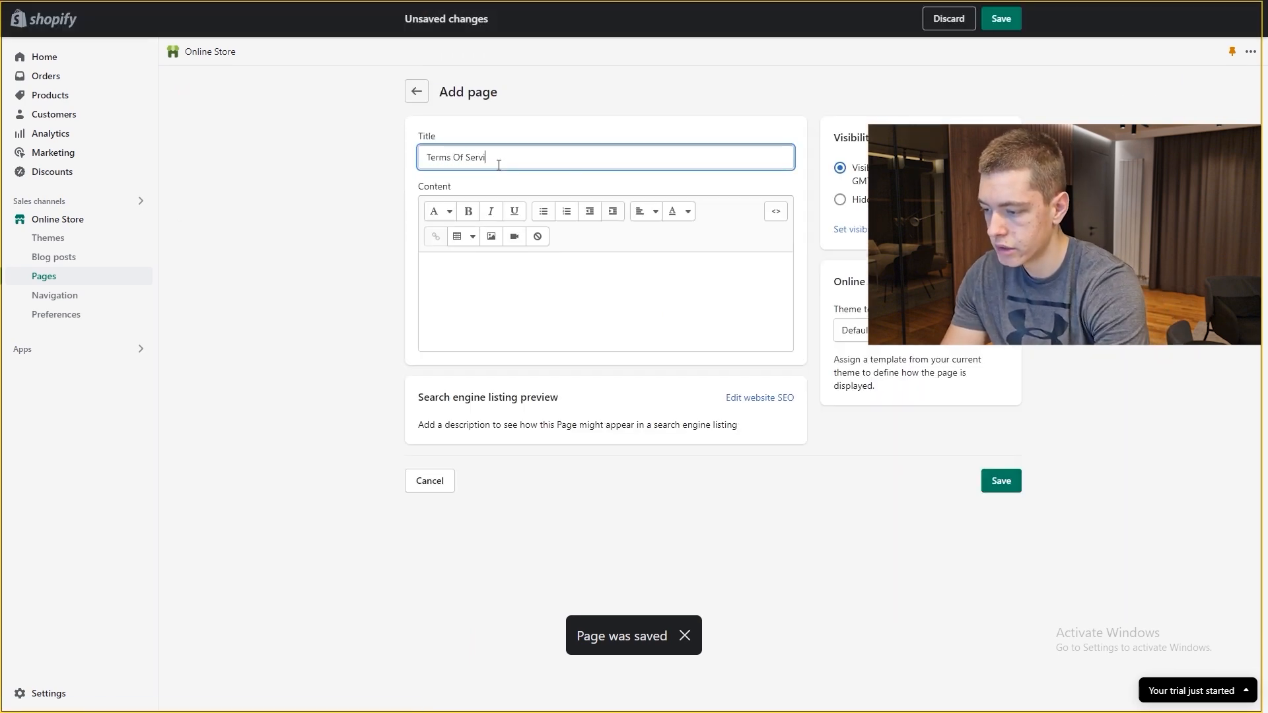
type("ce")
left_click(1002, 18)
Step: Reopen the store's policy settings under Settings > Policies
left_click(48, 694)
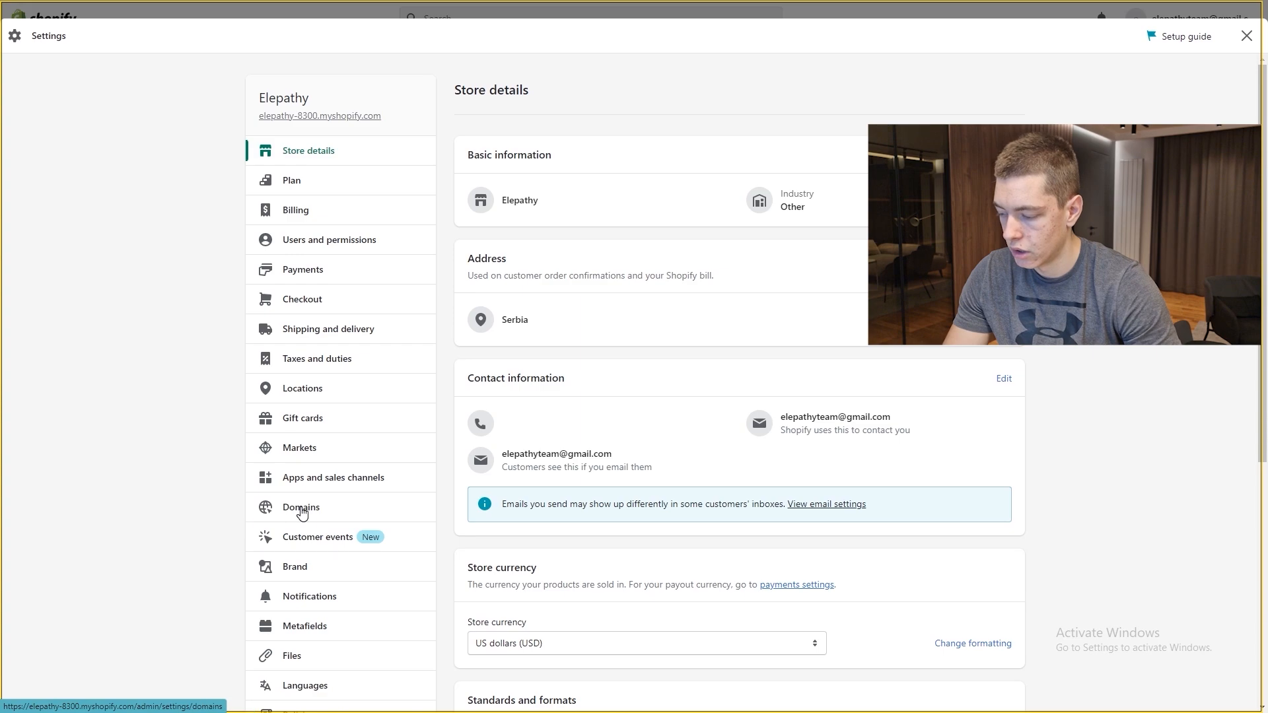
scroll(304, 508, "down", 5)
left_click(320, 328)
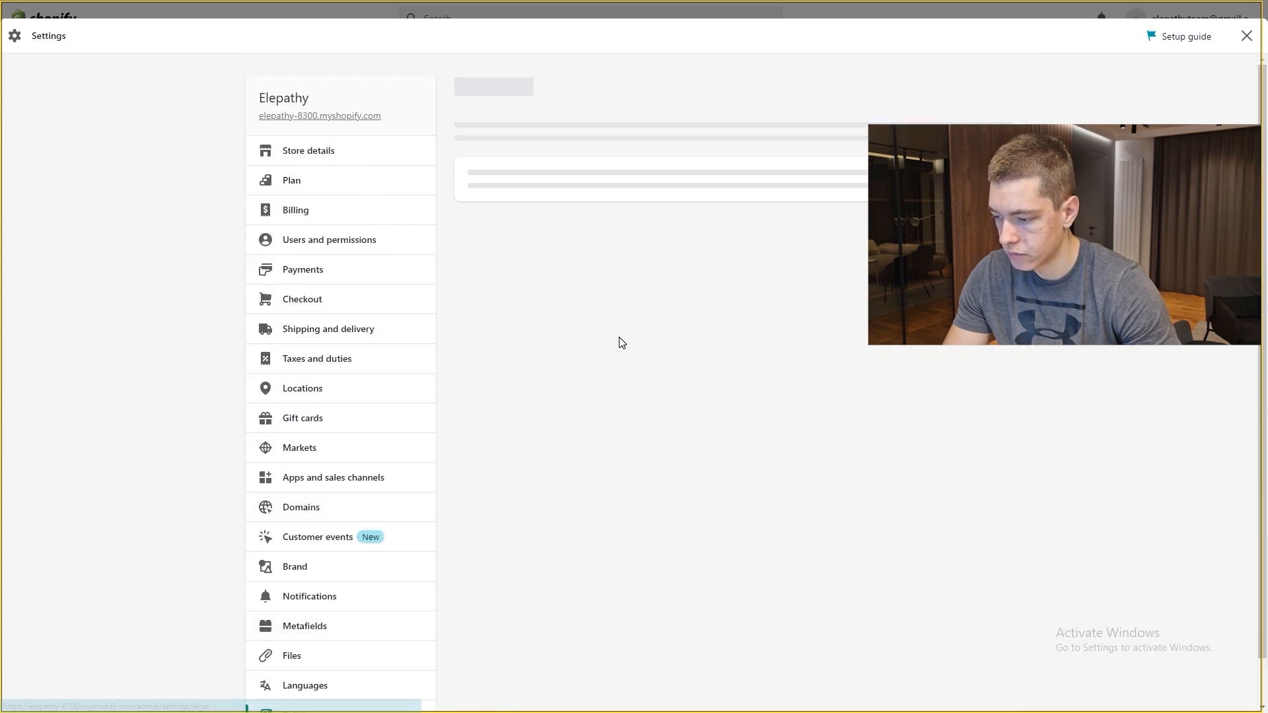
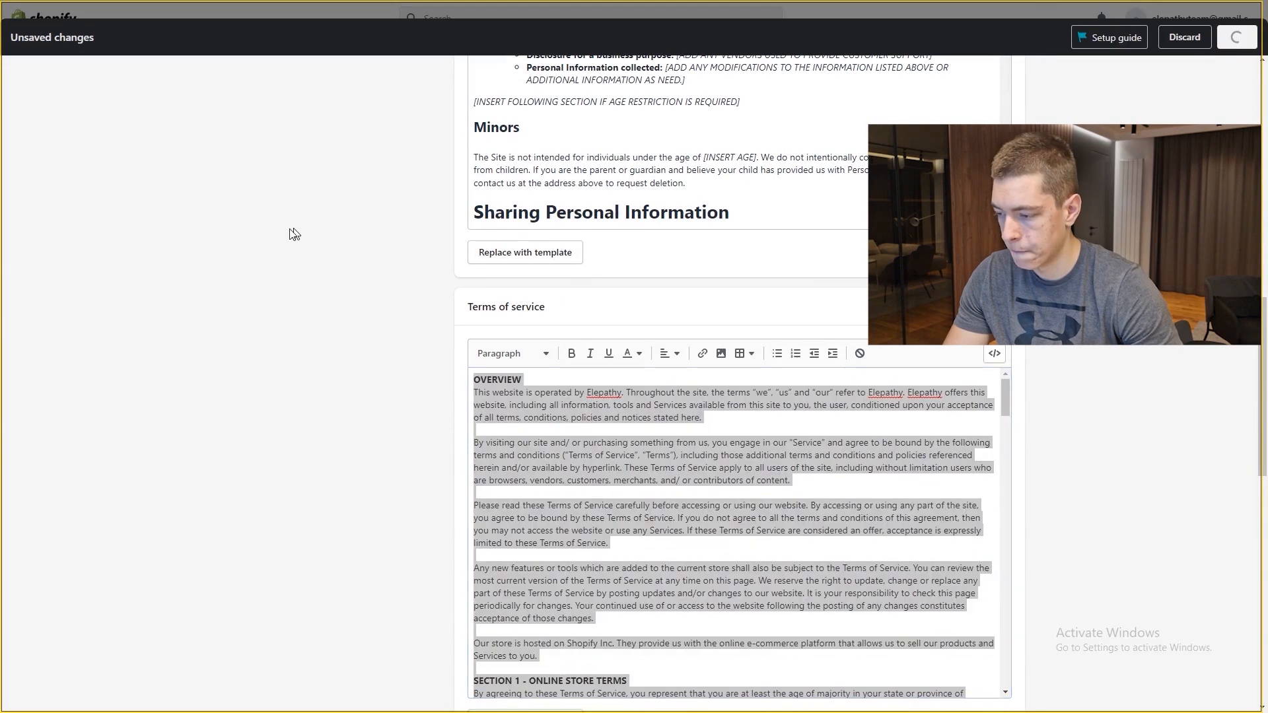
Step: Save the store policies and return to the Pages list, now showing six pages
left_click(1245, 34)
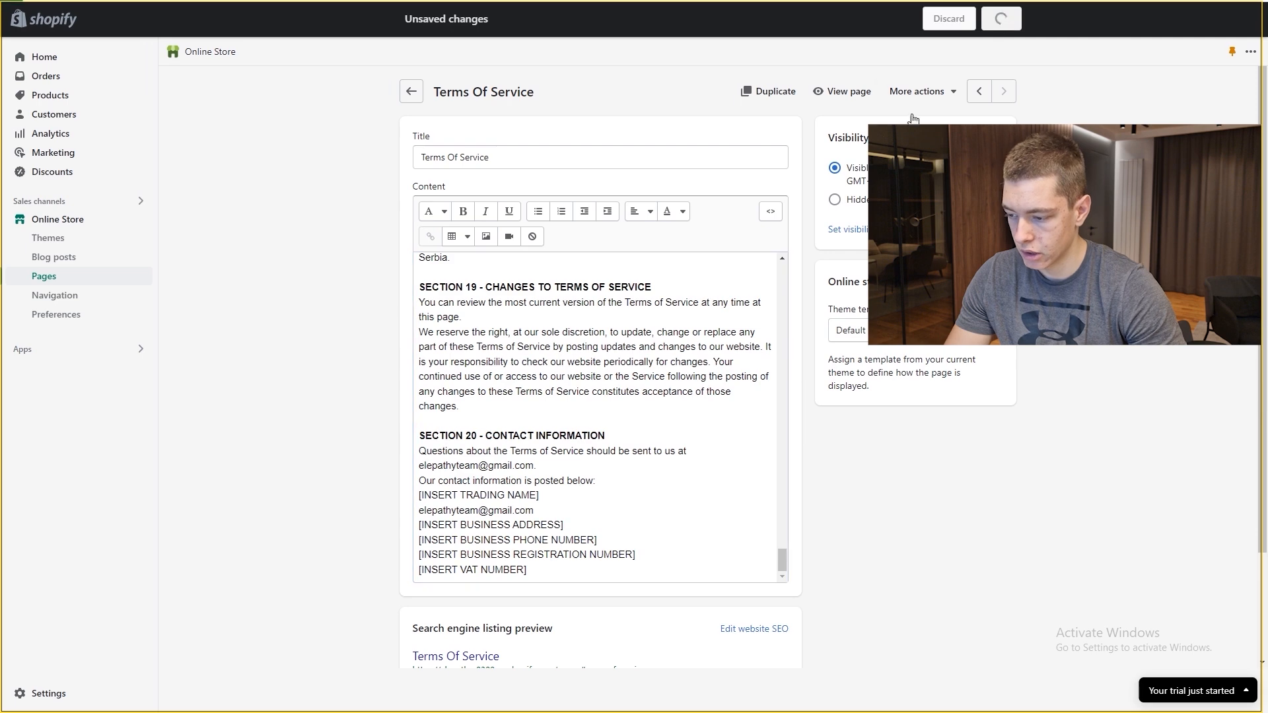
left_click(411, 92)
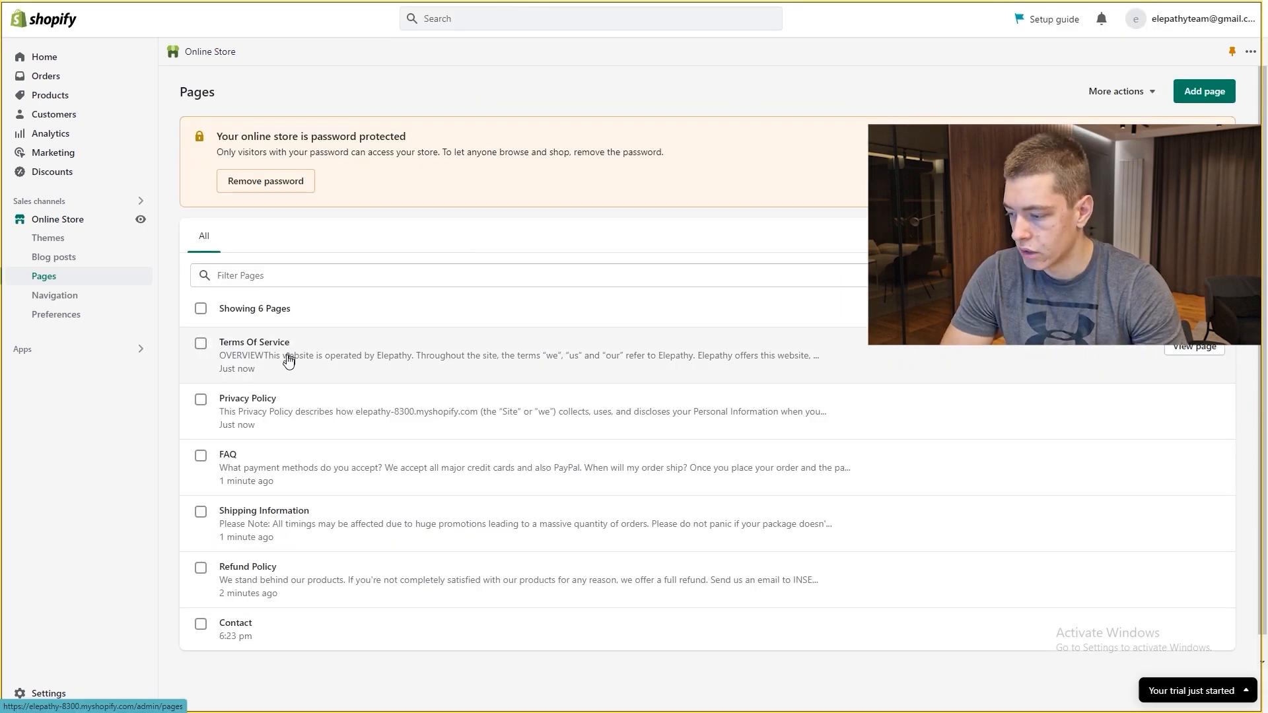
scroll(357, 456, "down", 1)
scroll(678, 426, "up", 1)
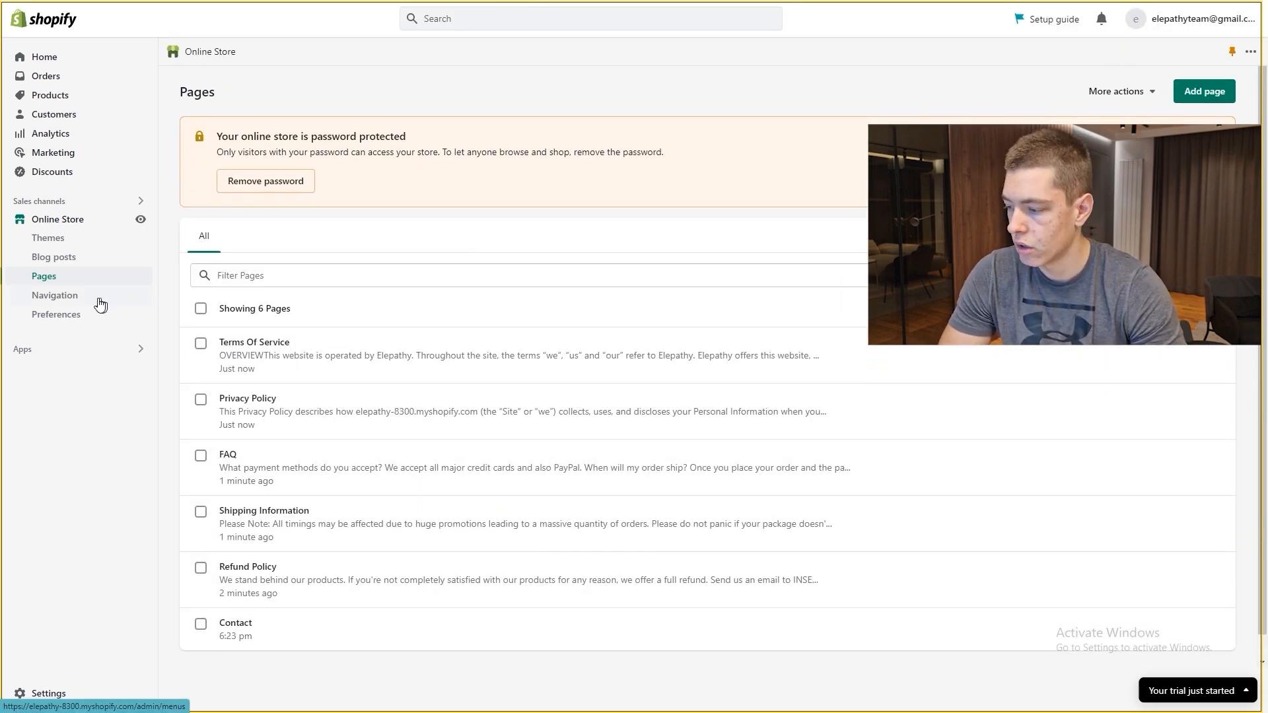
Step: In the Footer menu, add a 'Contact Us' item linked to the Contact page
left_click(47, 299)
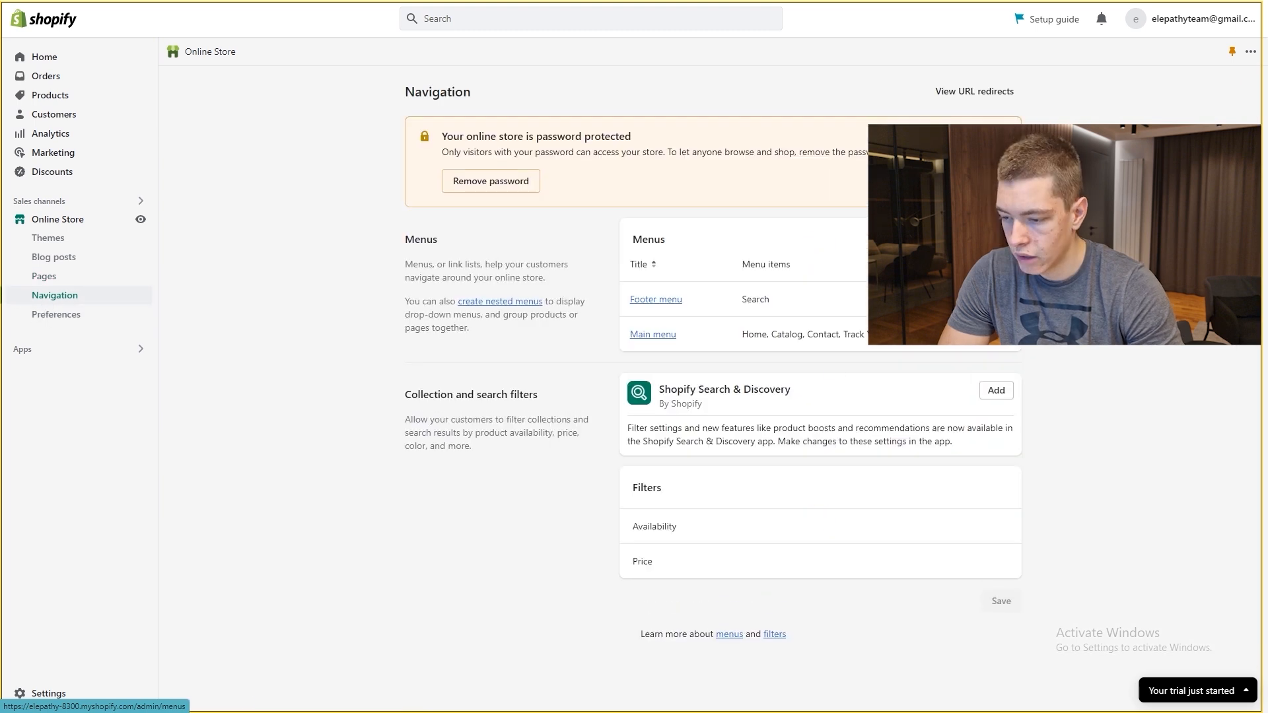
left_click(669, 304)
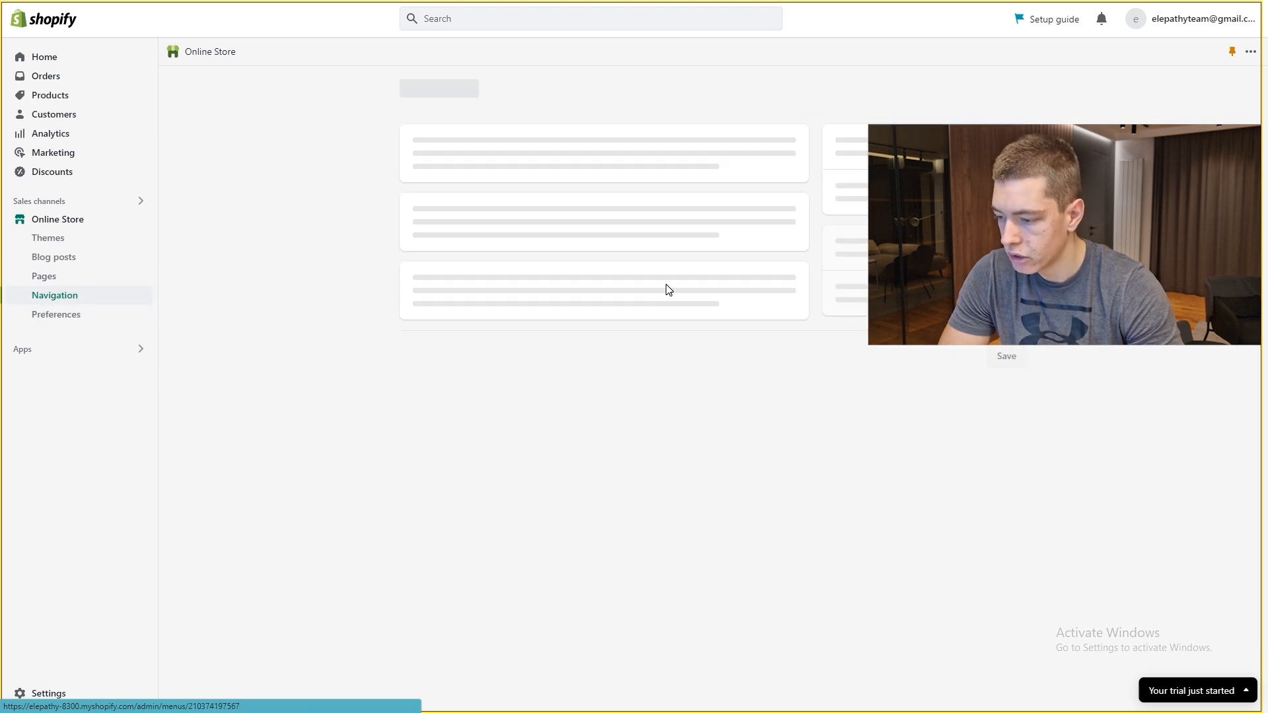
left_click(425, 289)
left_click(1039, 164)
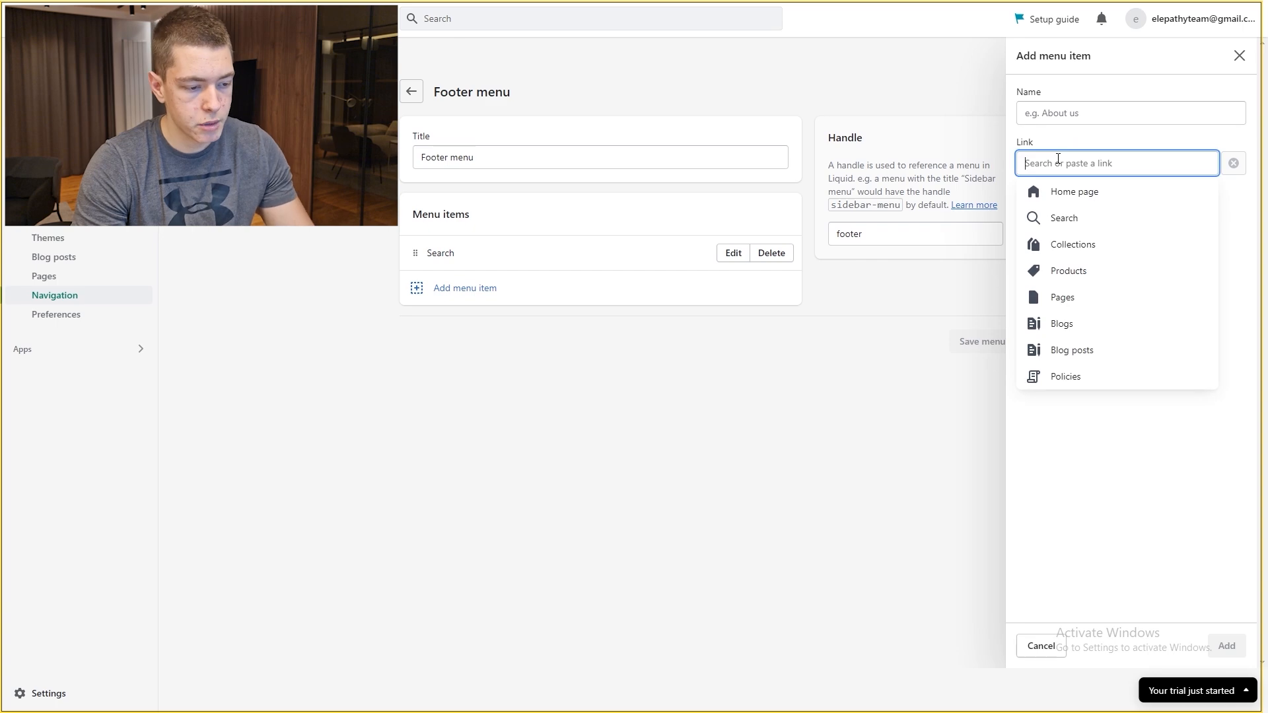
left_click(1077, 281)
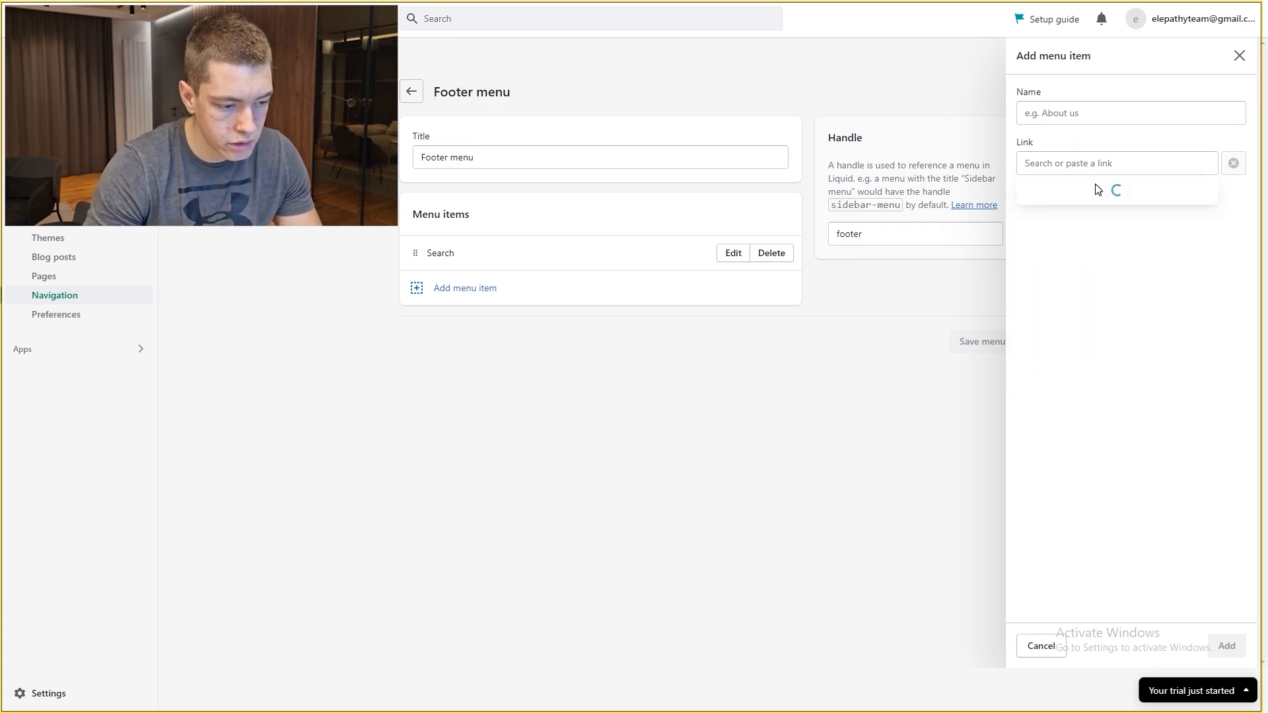
left_click(1062, 218)
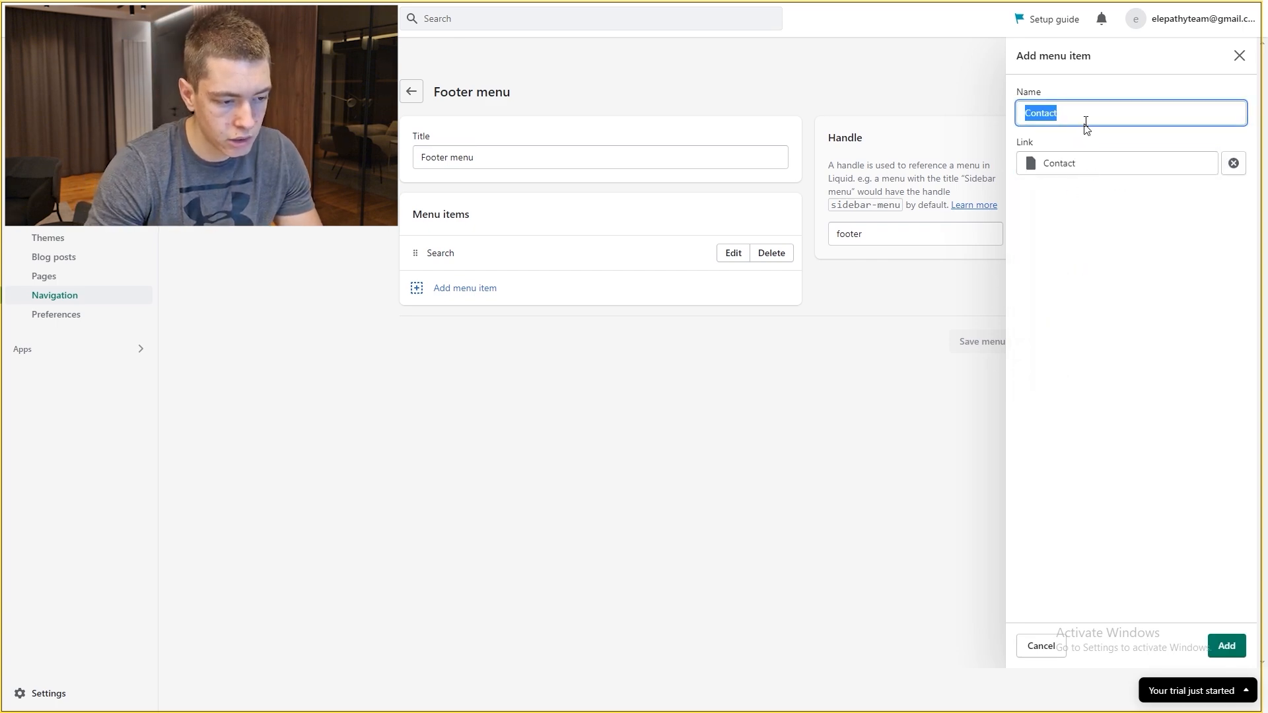
left_click(1085, 114)
type("Us")
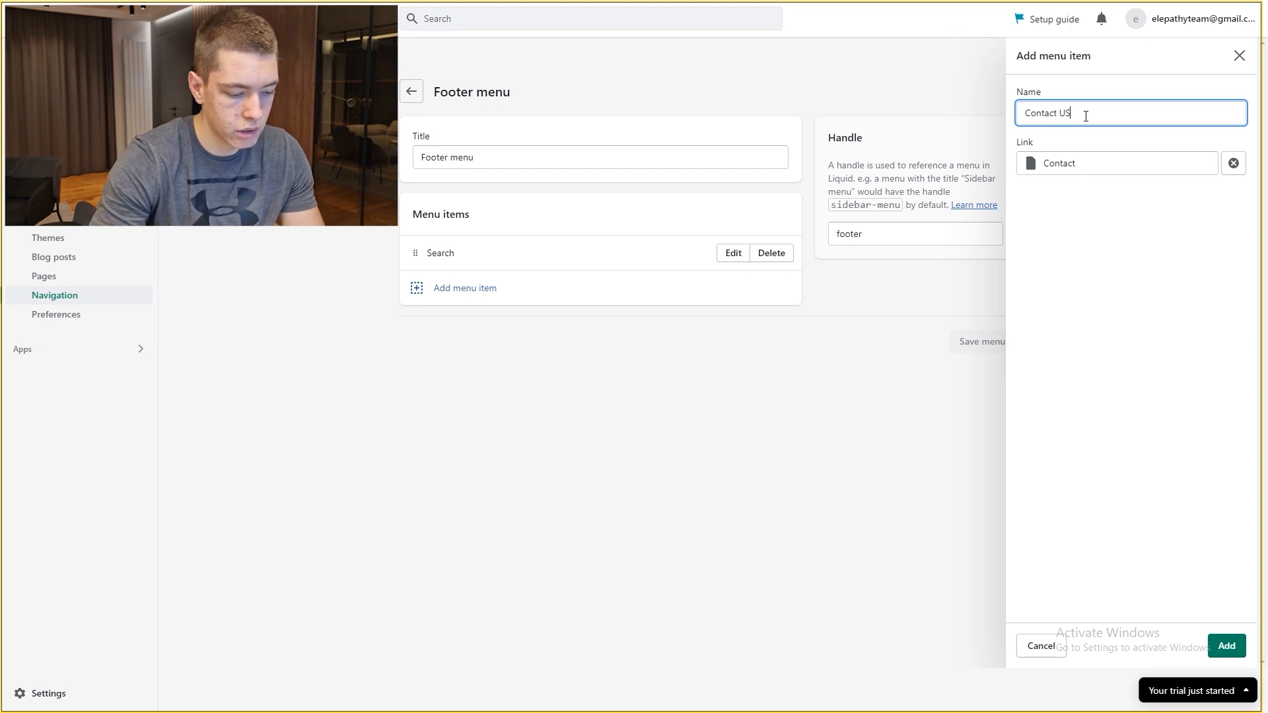
left_click(1227, 646)
Step: Add FAQ, Refund Policy, Privacy Policy and Shipping Information items to the Footer menu
left_click(443, 325)
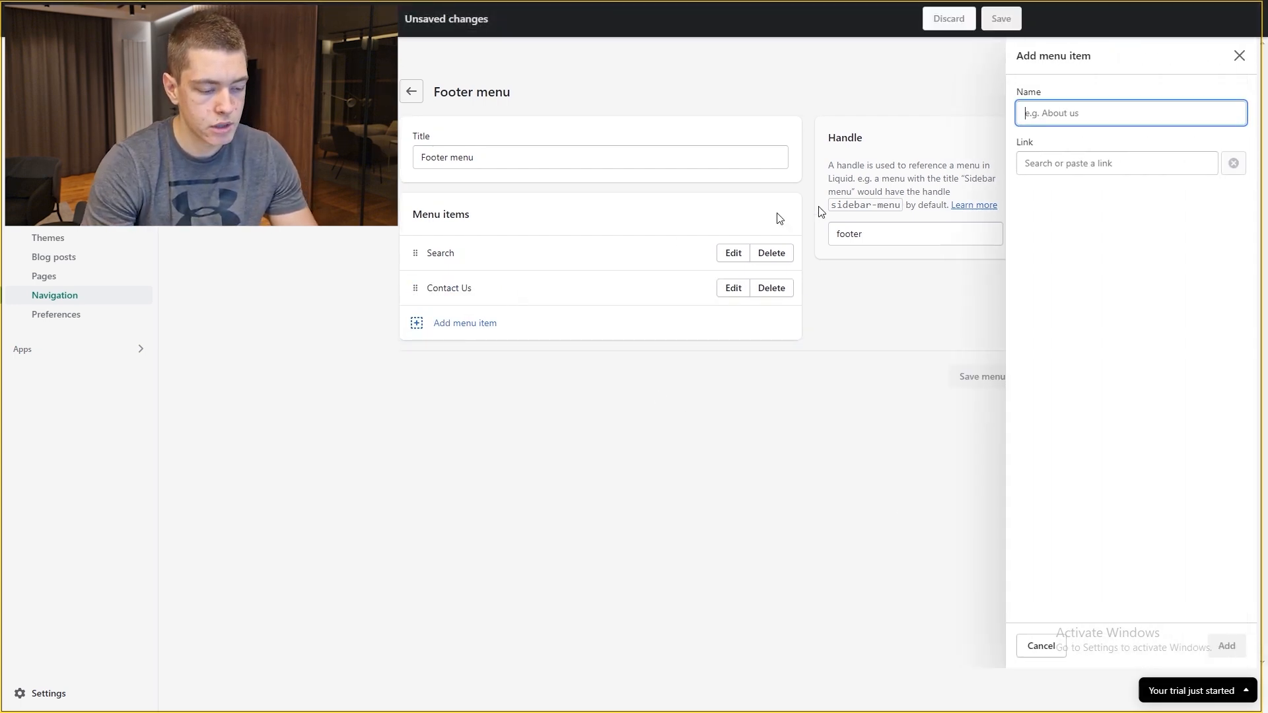
left_click(1092, 158)
left_click(1083, 297)
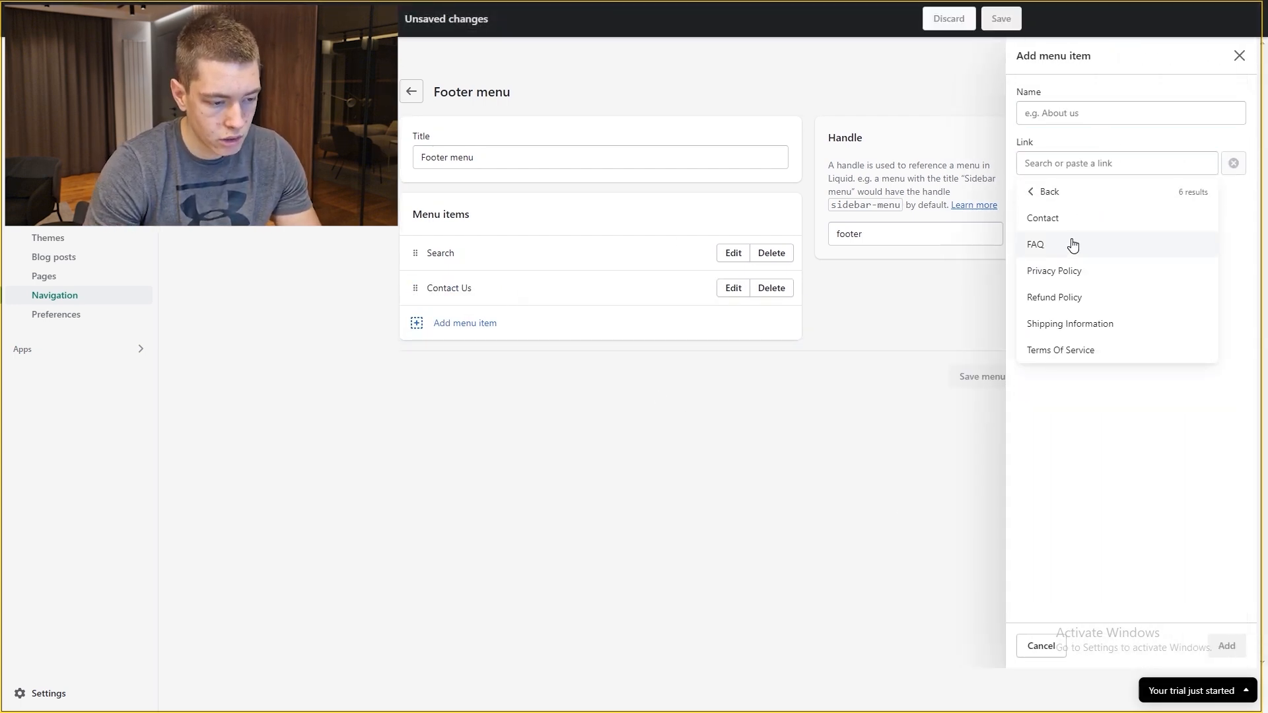
left_click(1063, 246)
left_click(1227, 646)
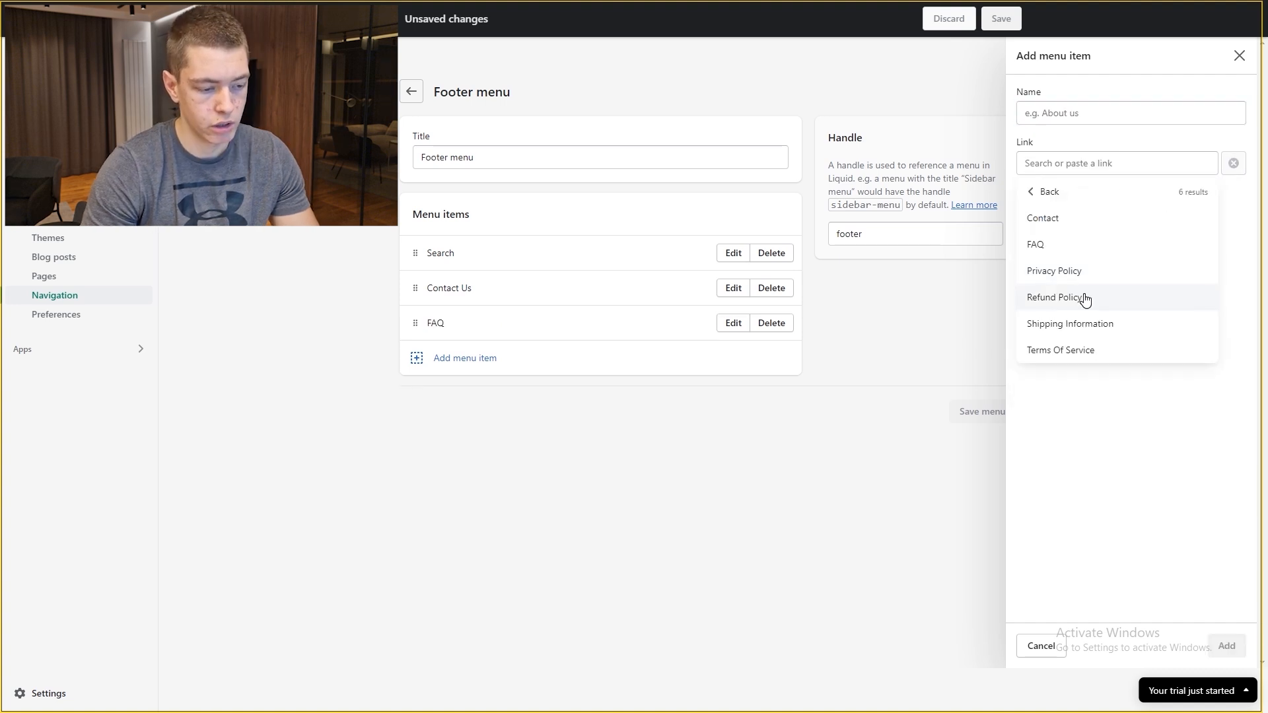
left_click(1084, 298)
left_click(1232, 641)
left_click(1095, 273)
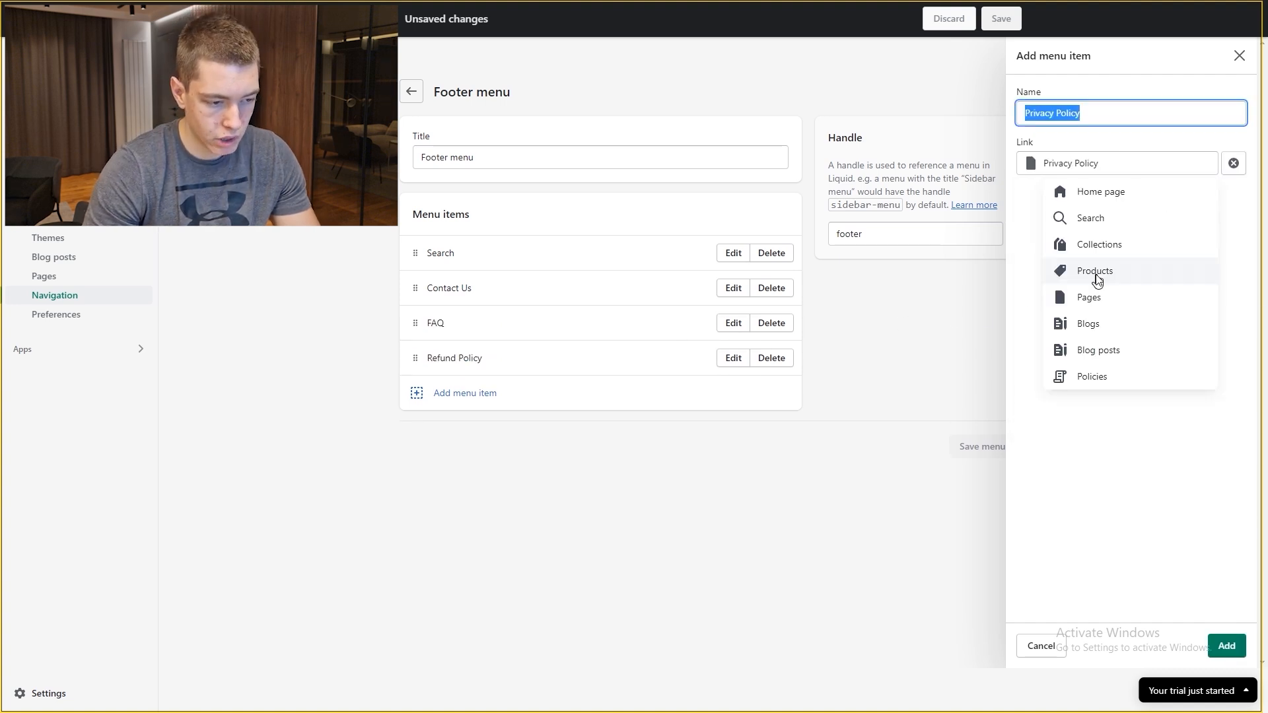
left_click(1253, 425)
left_click(1227, 646)
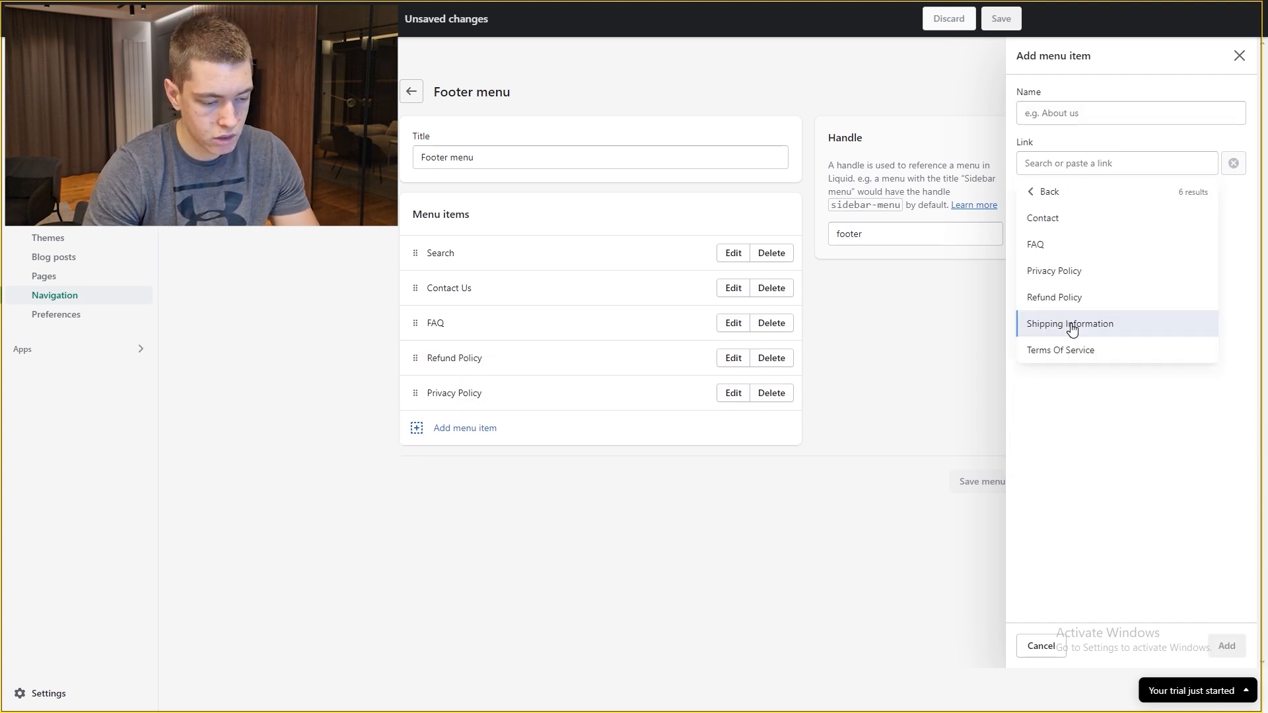
left_click(1072, 324)
left_click(1227, 646)
Step: Add Terms Of Service, move FAQ to the top, delete Search, and save the Footer menu
left_click(465, 463)
left_click(1116, 163)
left_click(1084, 296)
left_click(1096, 350)
left_click(1227, 646)
left_click_drag(420, 321, 423, 253)
left_click(777, 288)
left_click(821, 398)
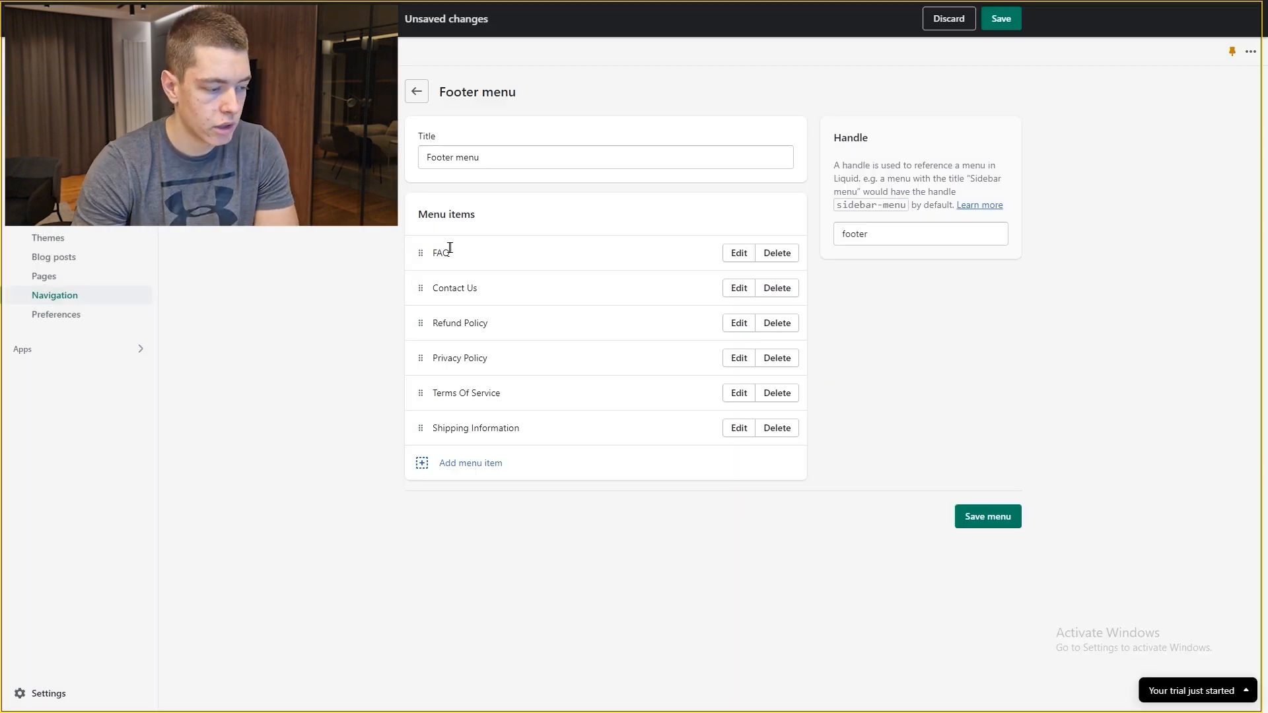
left_click_drag(432, 249, 442, 250)
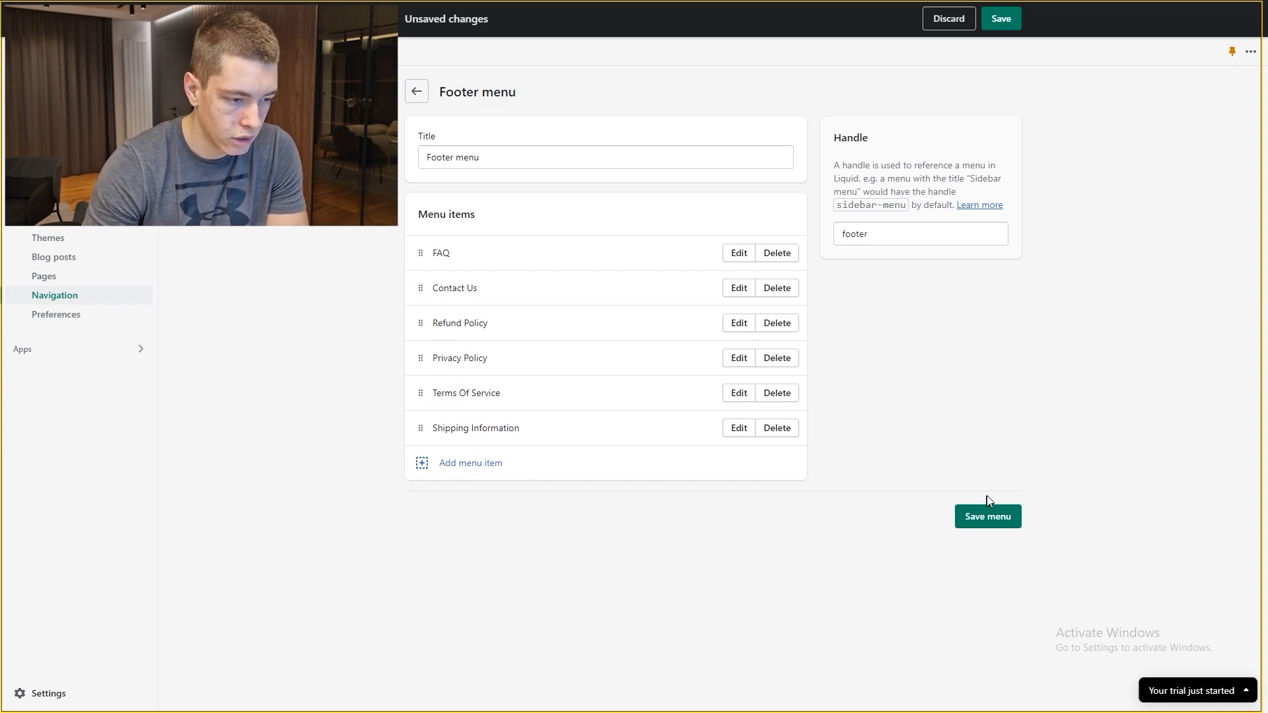
left_click(991, 518)
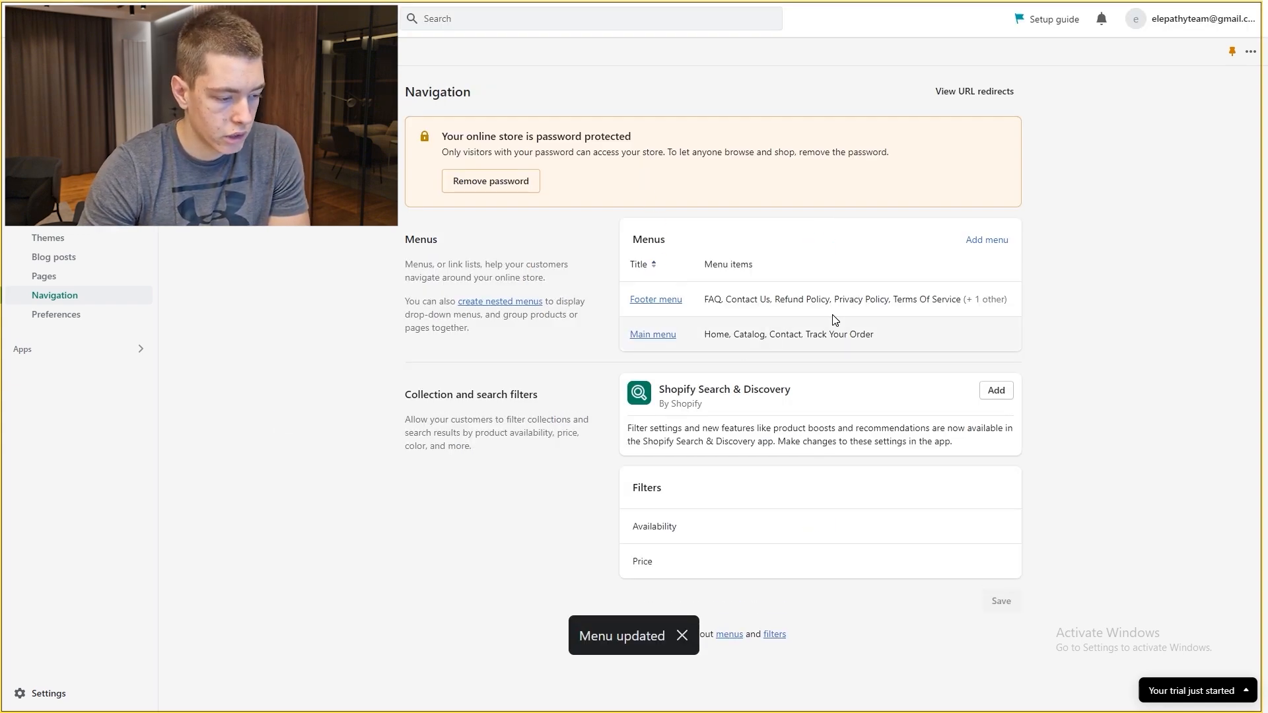
Step: In the Main menu, rename the Contact item to 'Contact Us'
left_click(673, 337)
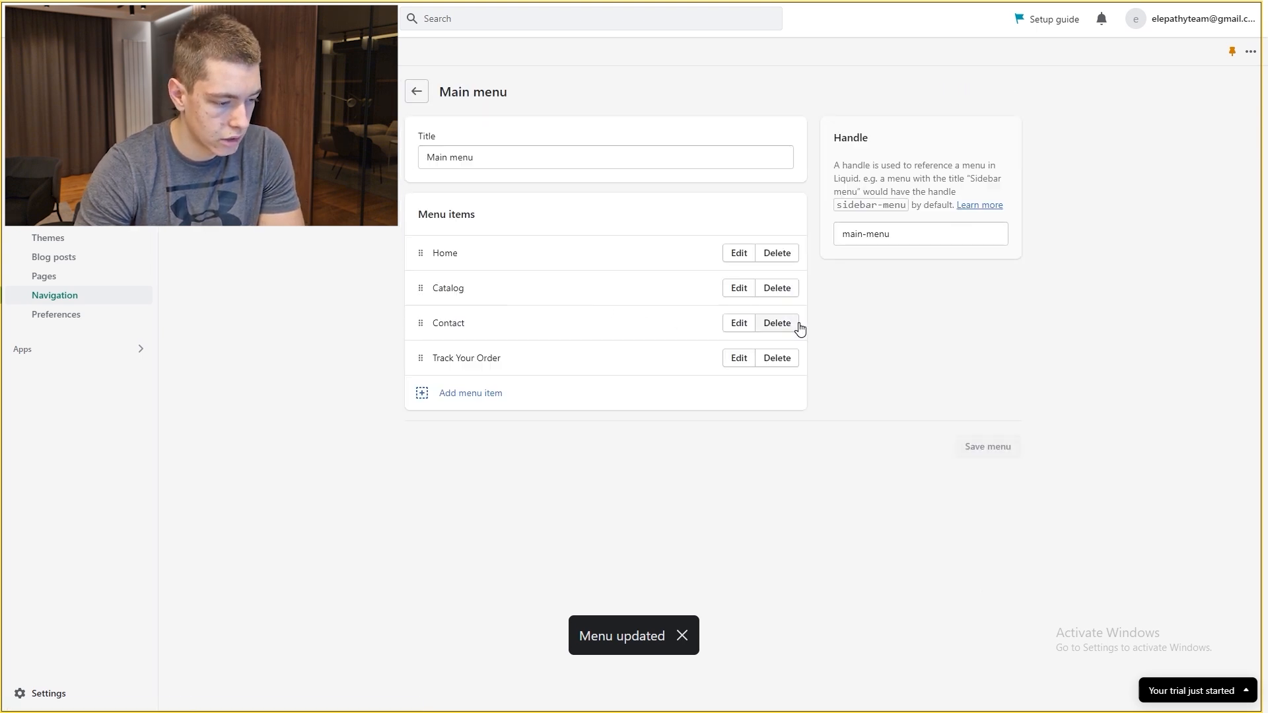
left_click(740, 324)
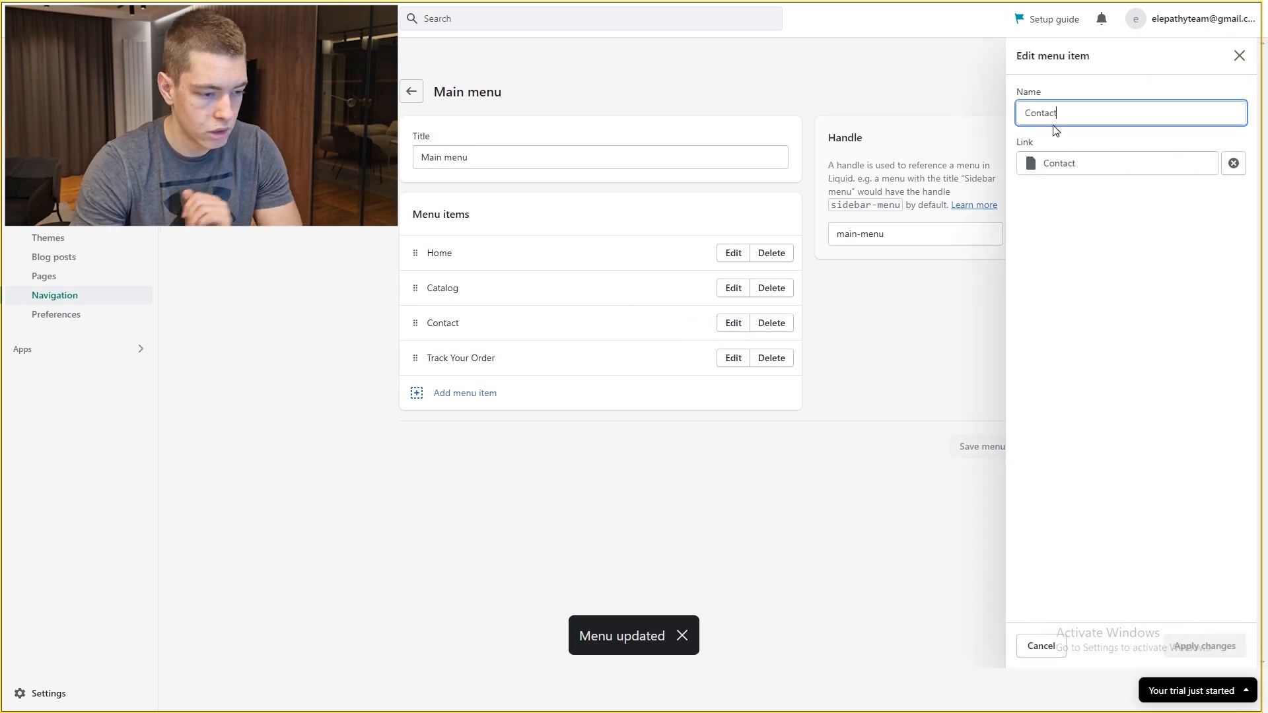
type("Us")
key("Return")
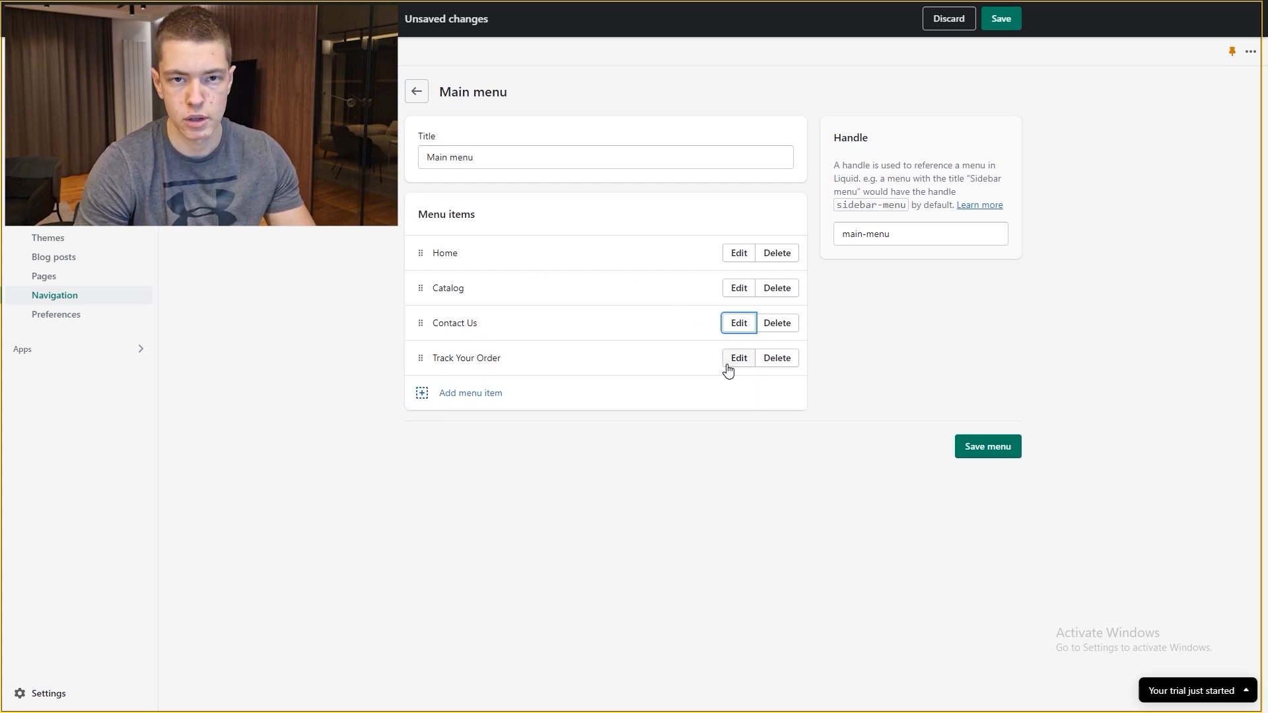
Step: Rename Catalog to 'Shop', keep it linked to All products, and save the menu
left_click(740, 288)
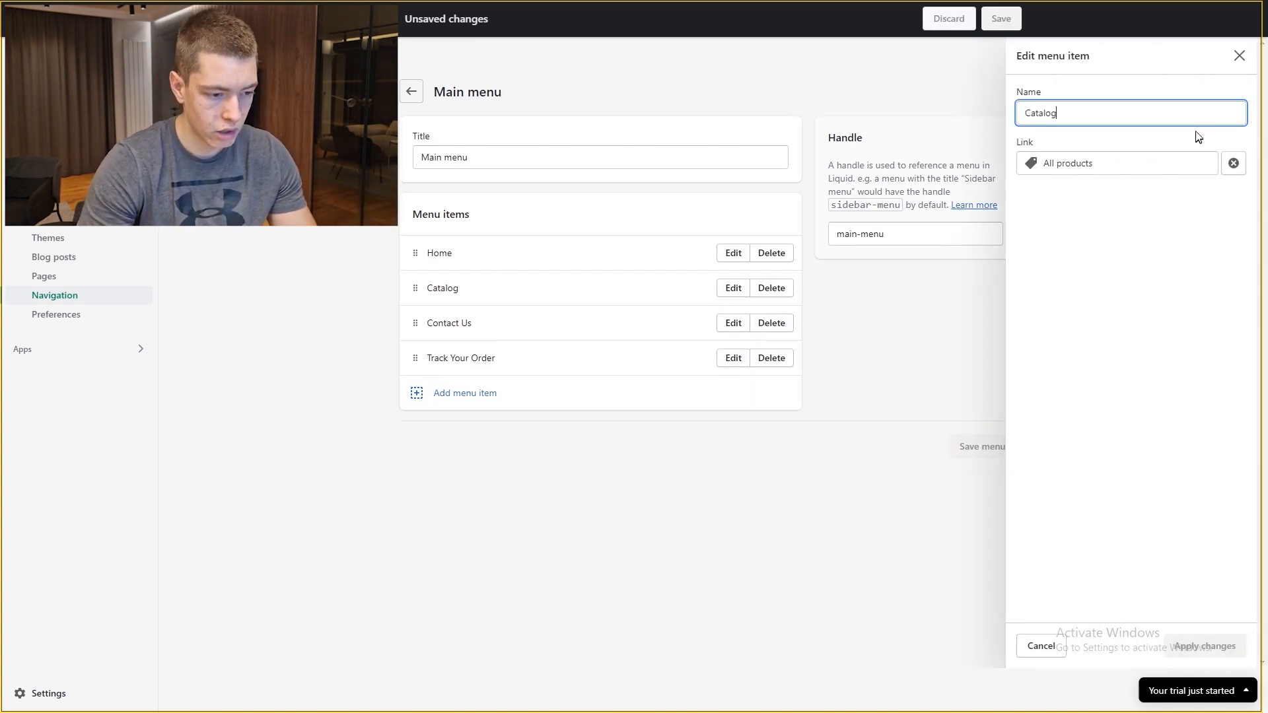
key("ctrl+a")
type("Shop")
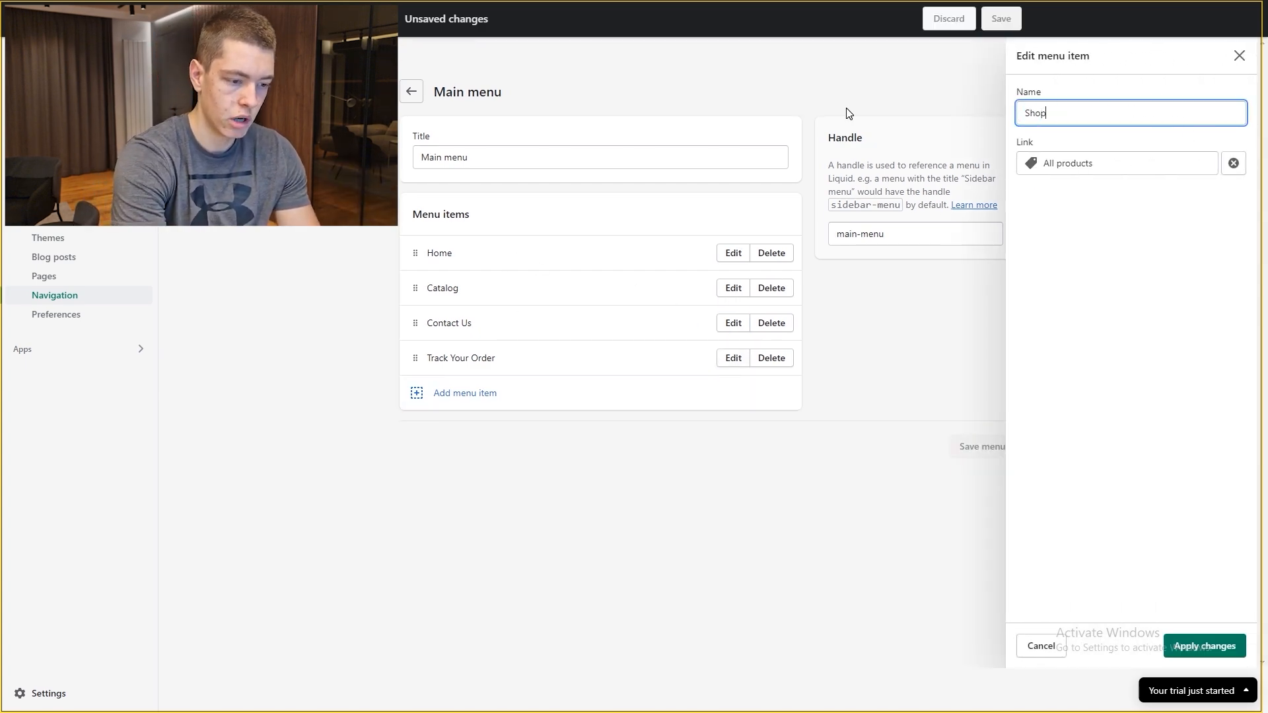
left_click(1113, 169)
left_click_drag(1113, 169, 994, 165)
left_click(1110, 145)
left_click(1122, 172)
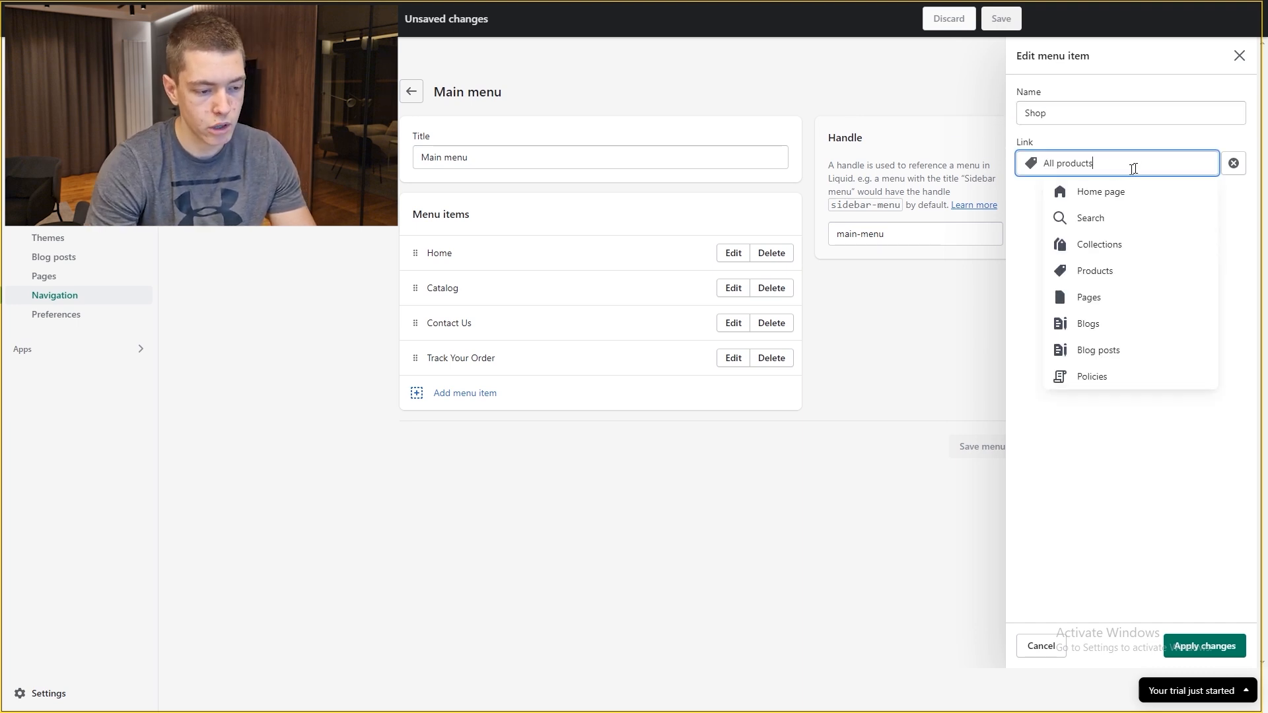
left_click(1103, 273)
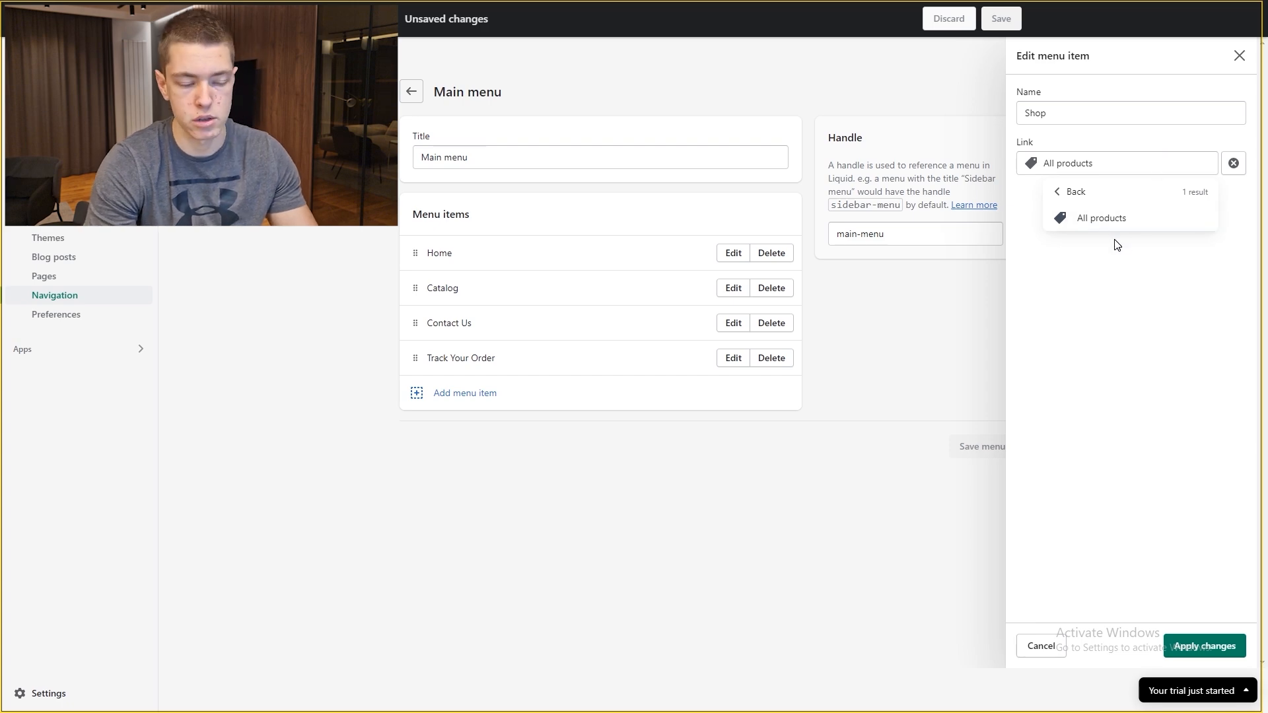
left_click(1085, 220)
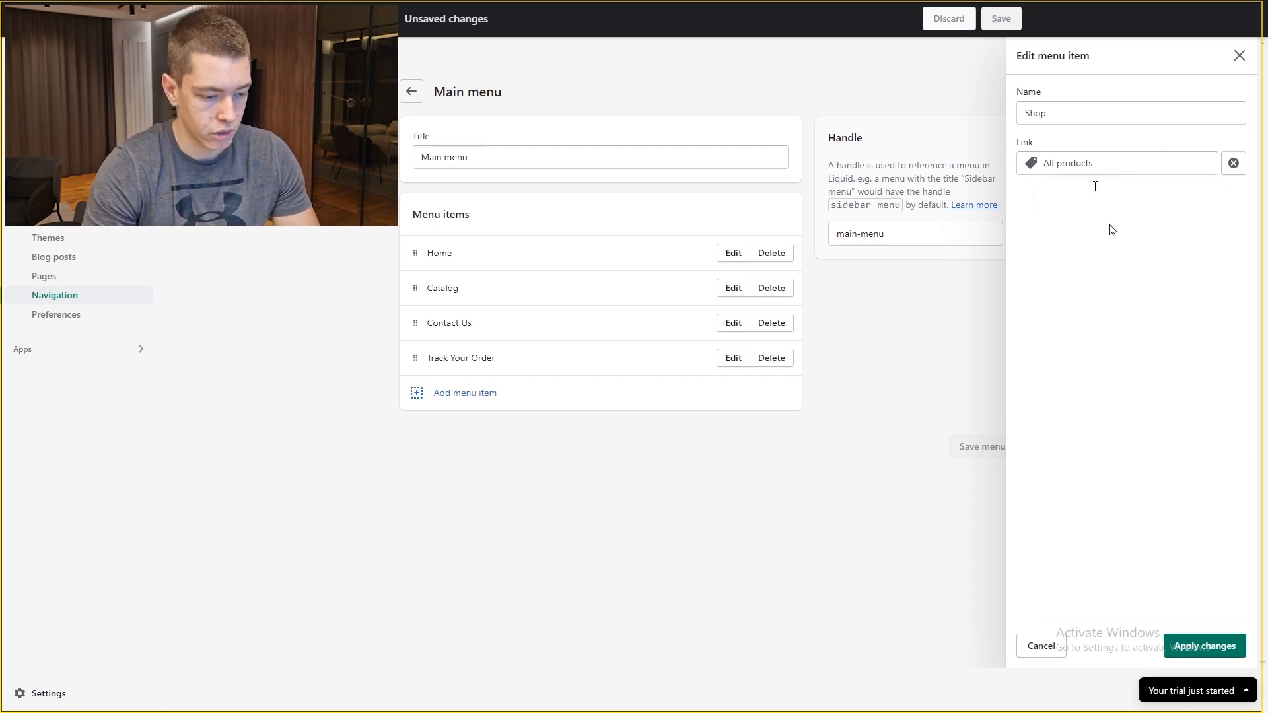
left_click(1203, 646)
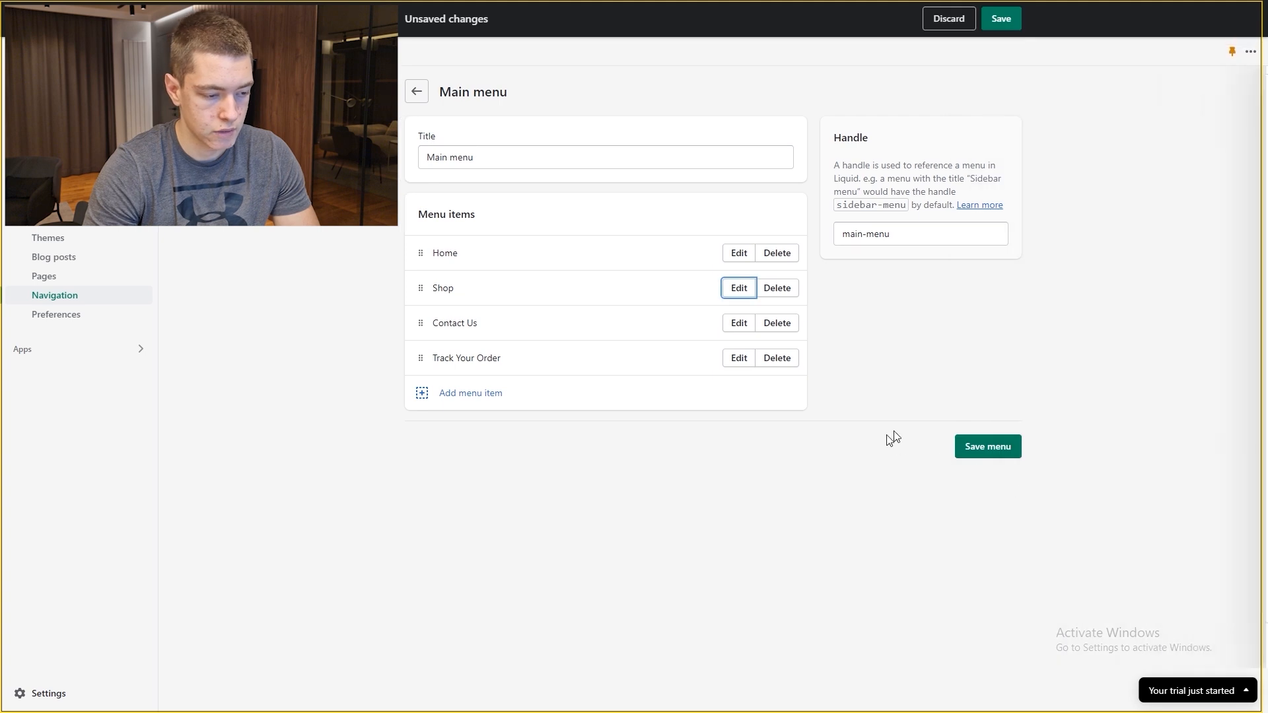
left_click(961, 445)
Step: Add an FAQ item linked to the FAQ page, place it after Shop, and save
left_click(466, 393)
left_click(1055, 158)
type("faq")
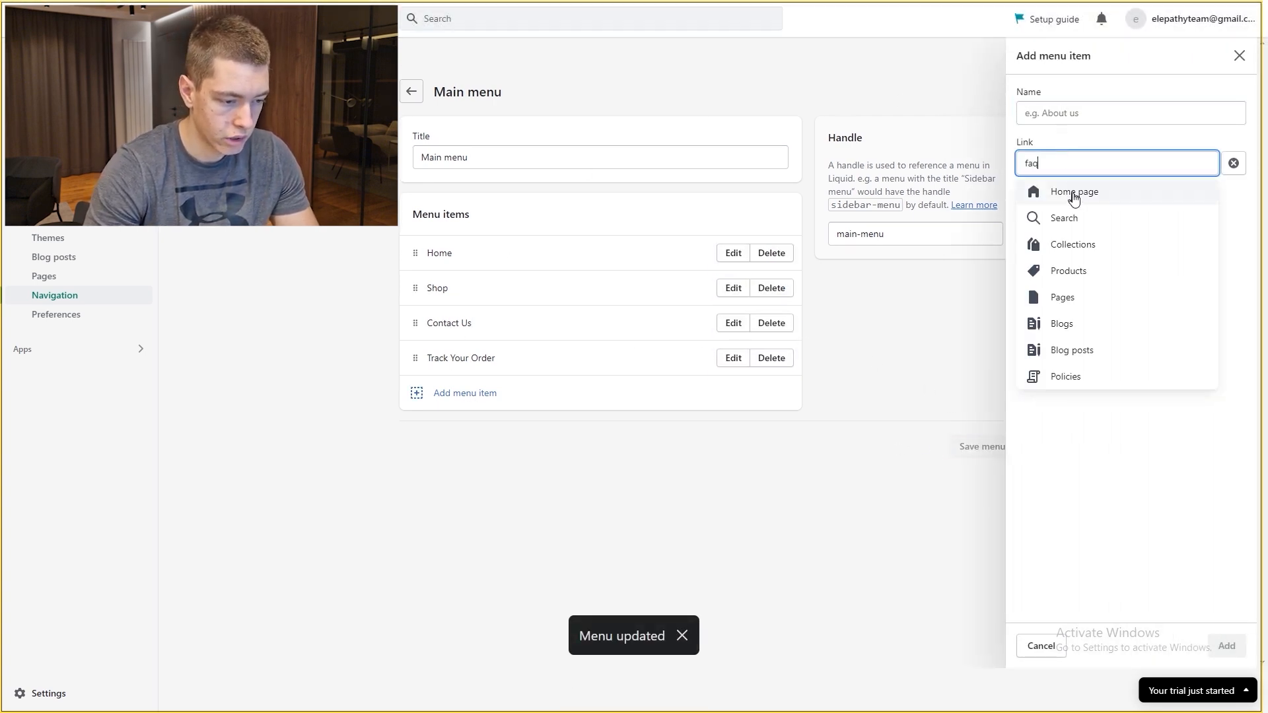
left_click(1110, 218)
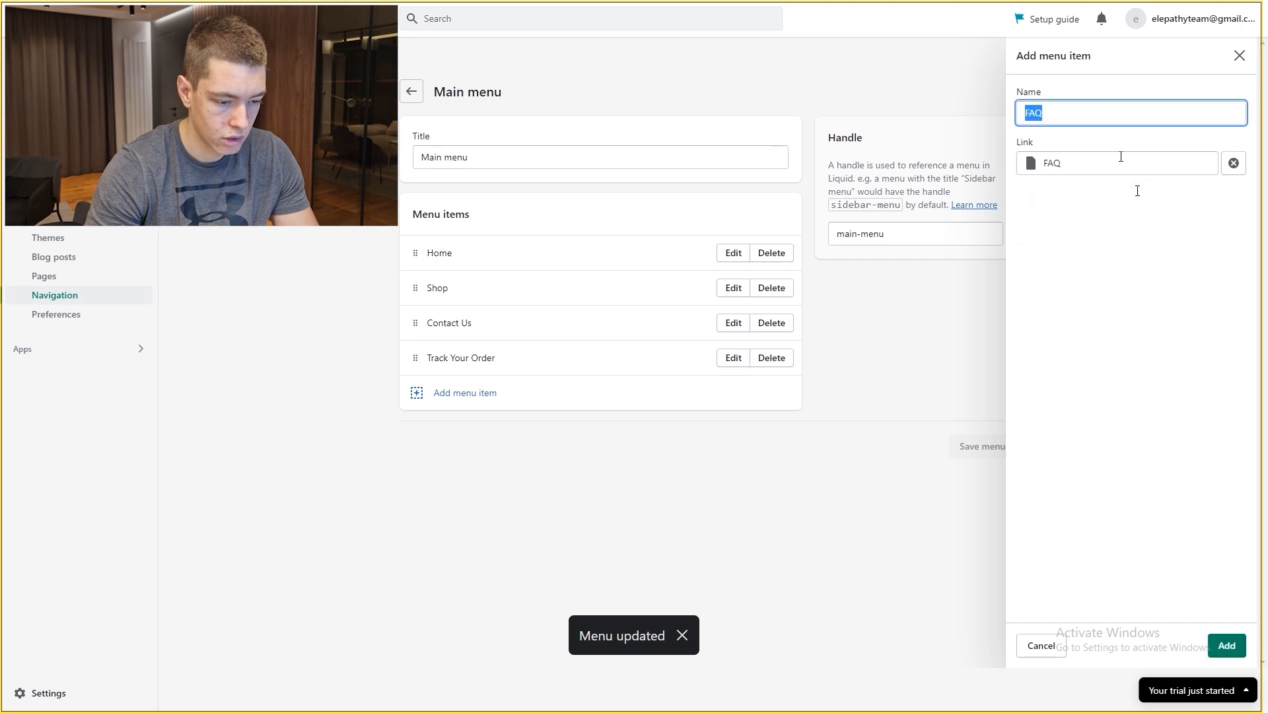
left_click(1228, 645)
left_click_drag(417, 396, 439, 323)
left_click(998, 482)
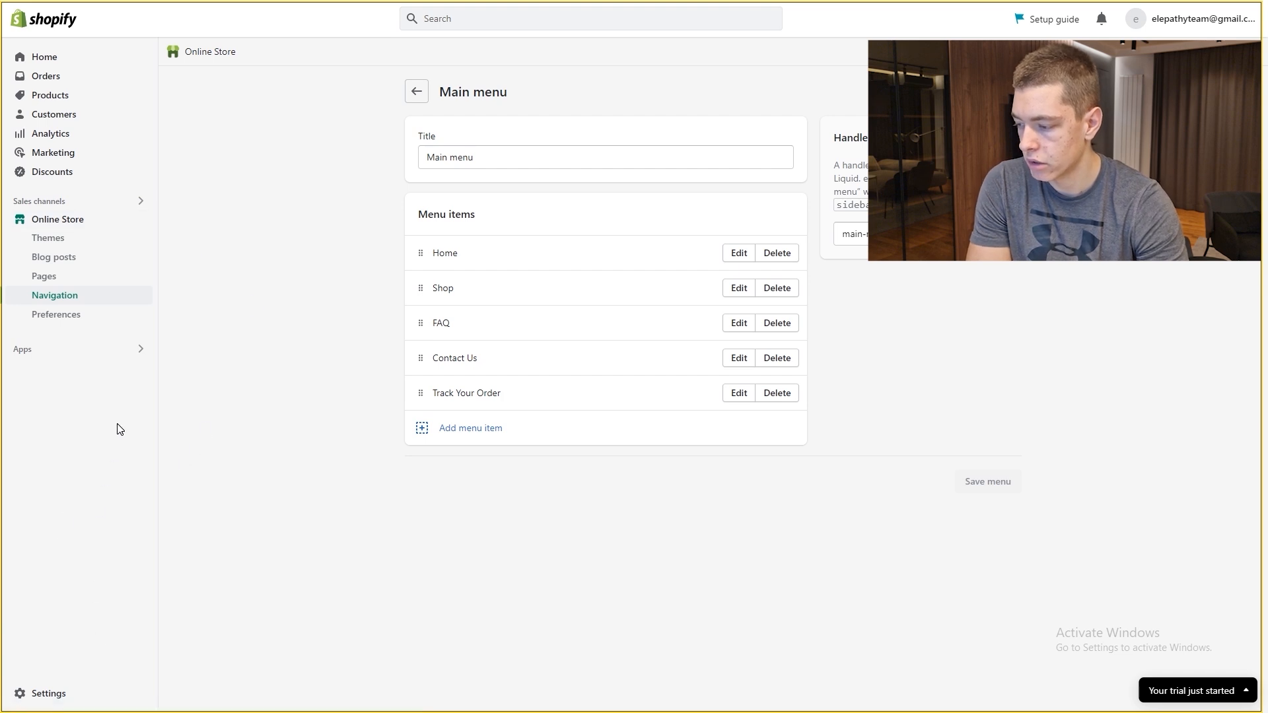
Step: Open the empty Products page, briefly viewing apps and sales channels in Settings
left_click(72, 62)
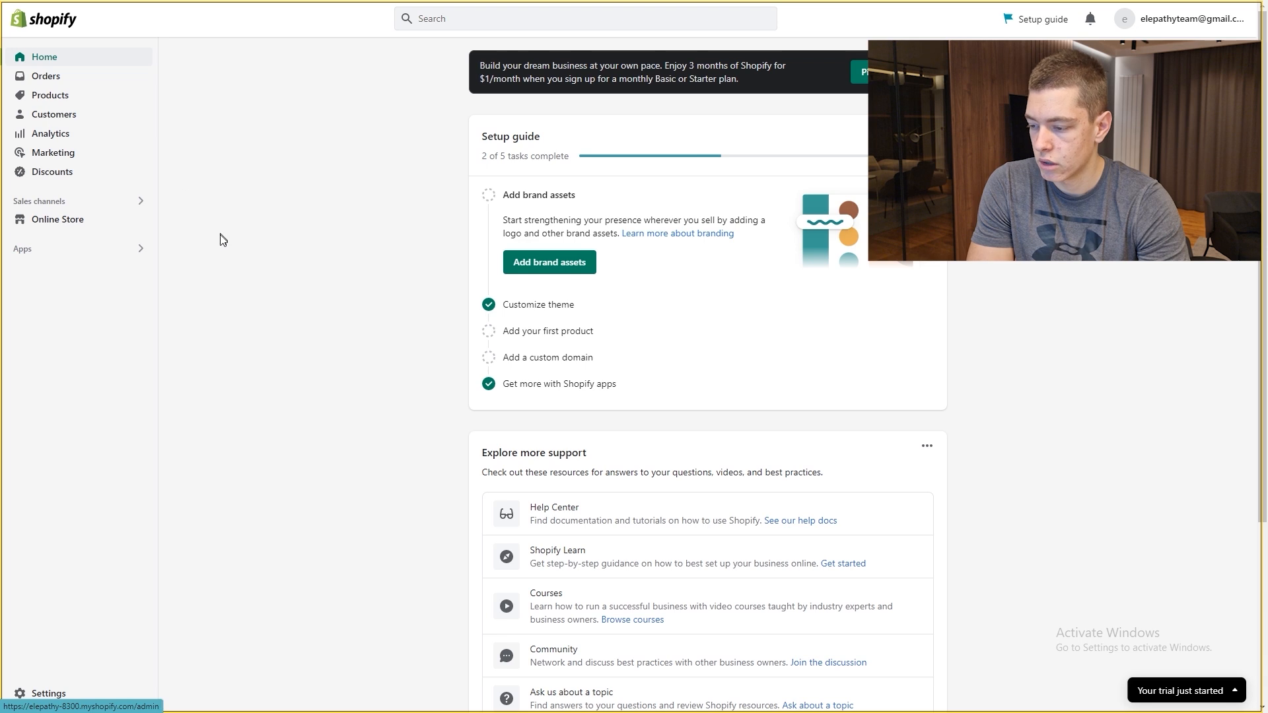
left_click(41, 99)
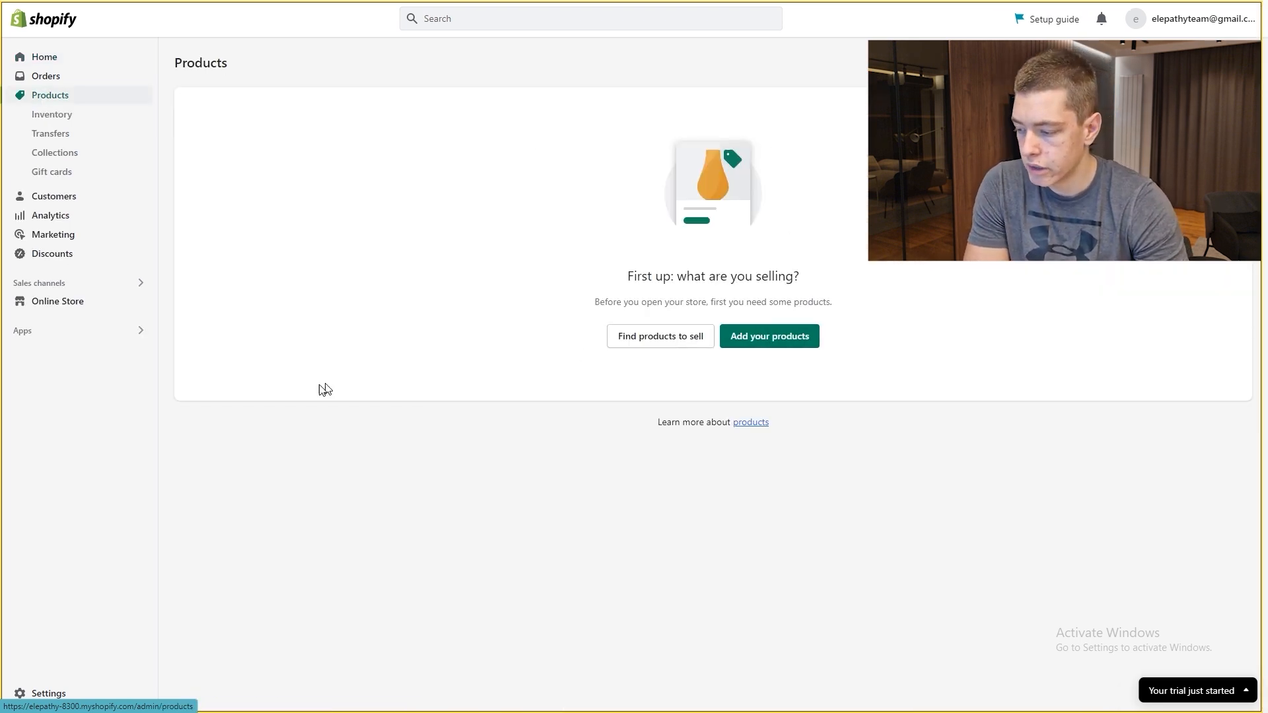
left_click(83, 690)
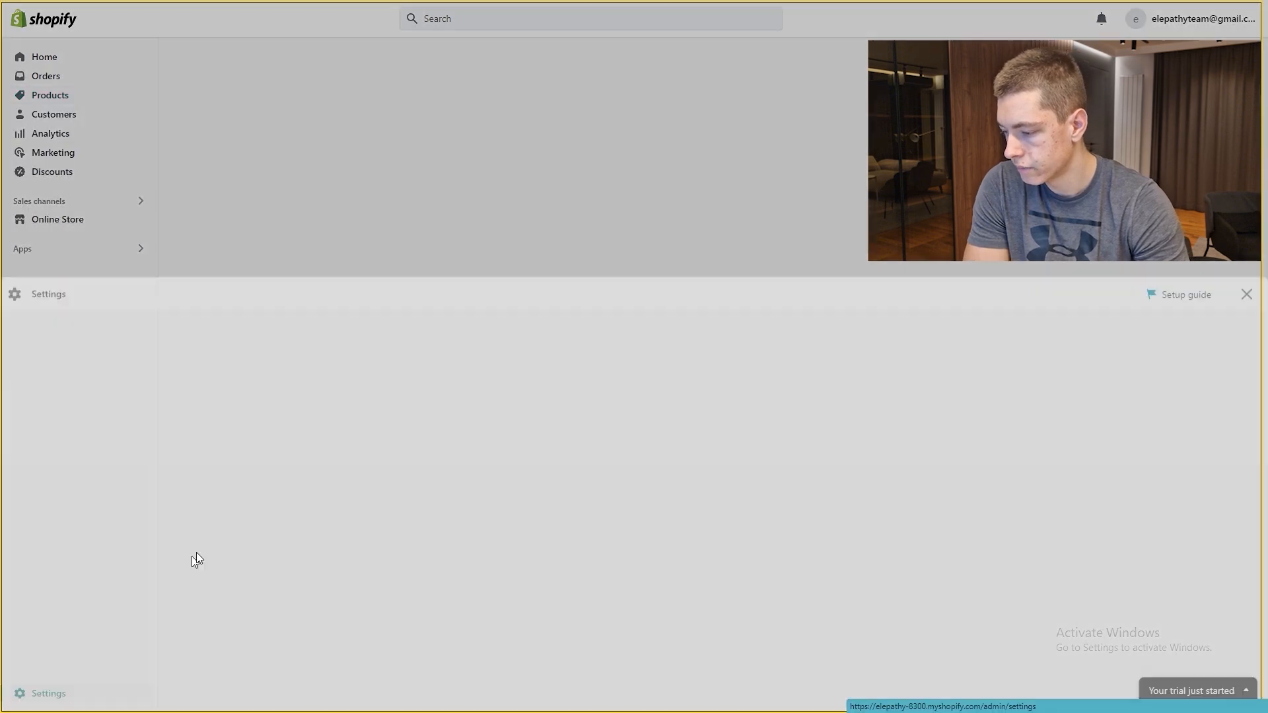
left_click(334, 348)
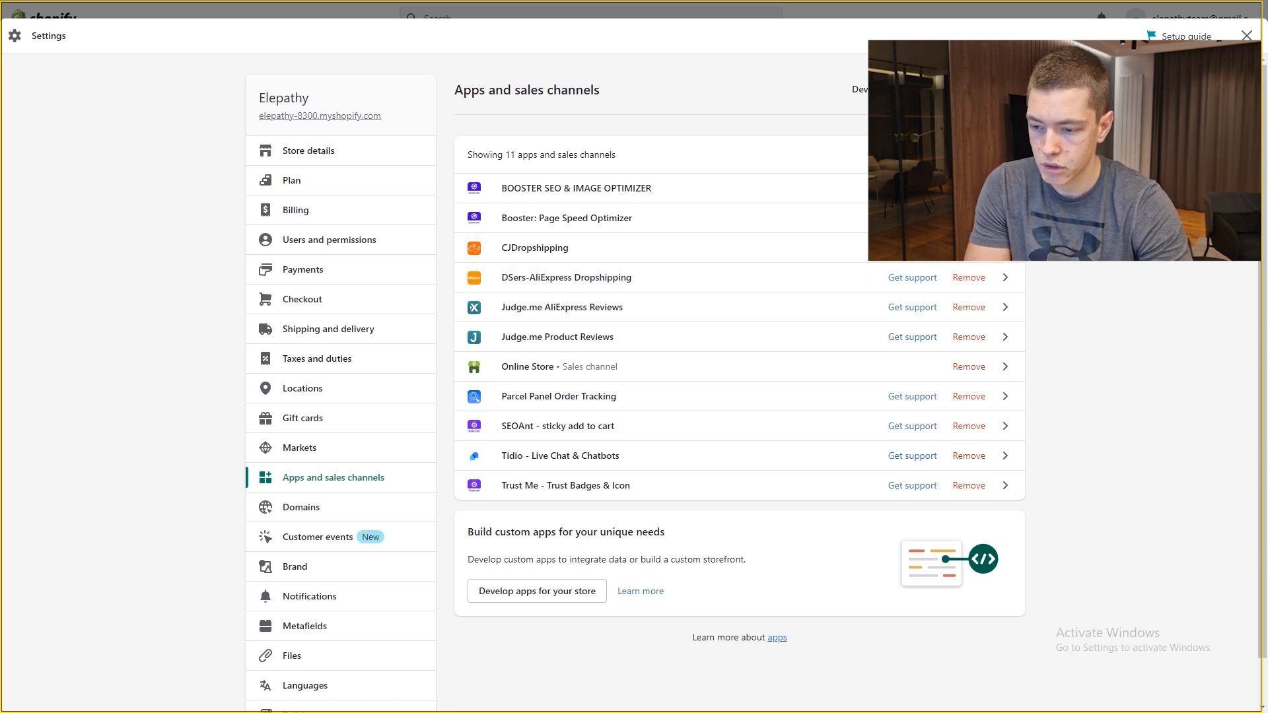
key("Escape")
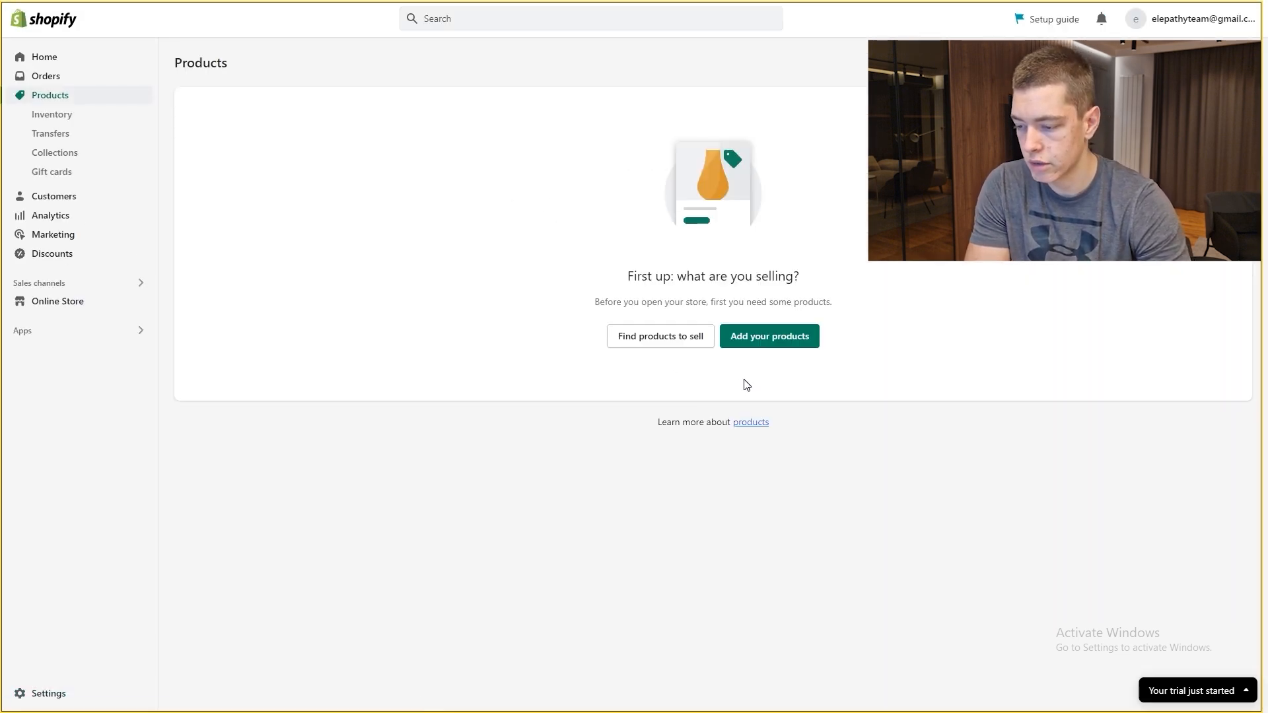
Step: Create the Posture Corrector product from vendor Elepathy and upload three product images
left_click(779, 339)
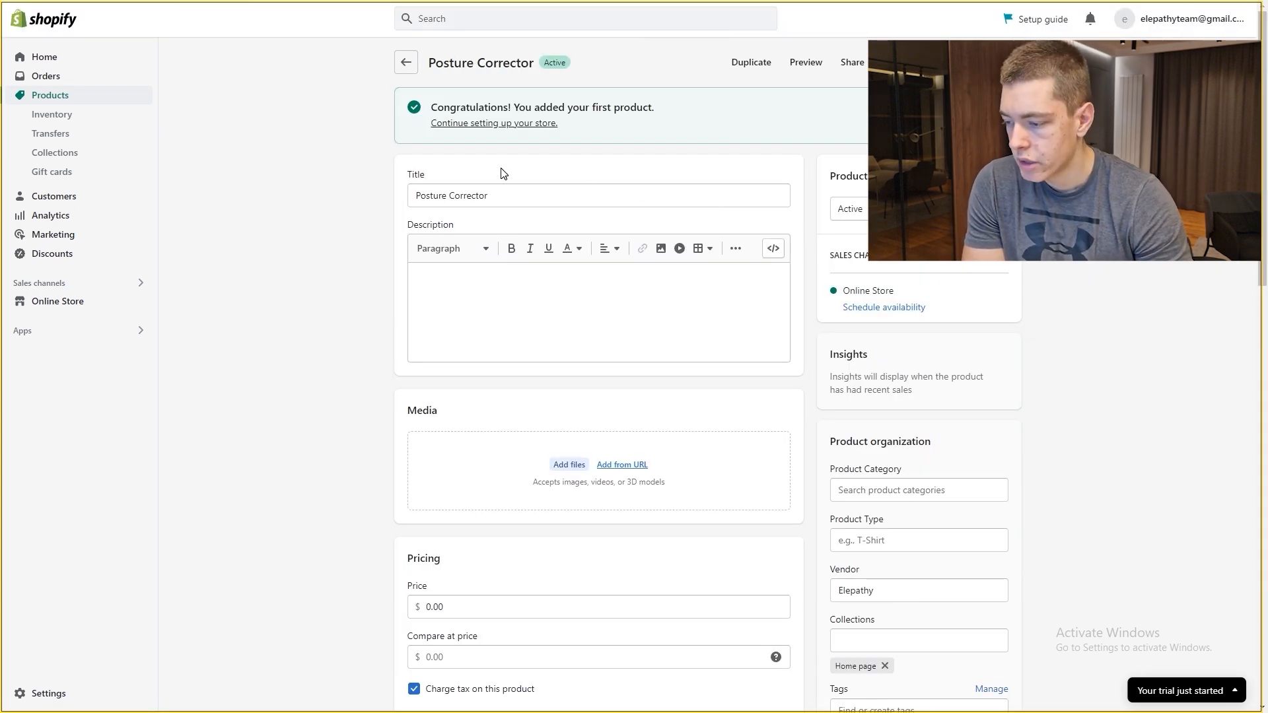
left_click_drag(514, 191, 386, 200)
left_click(378, 201)
scroll(515, 297, "down", 2)
scroll(568, 324, "up", 2)
scroll(582, 383, "down", 2)
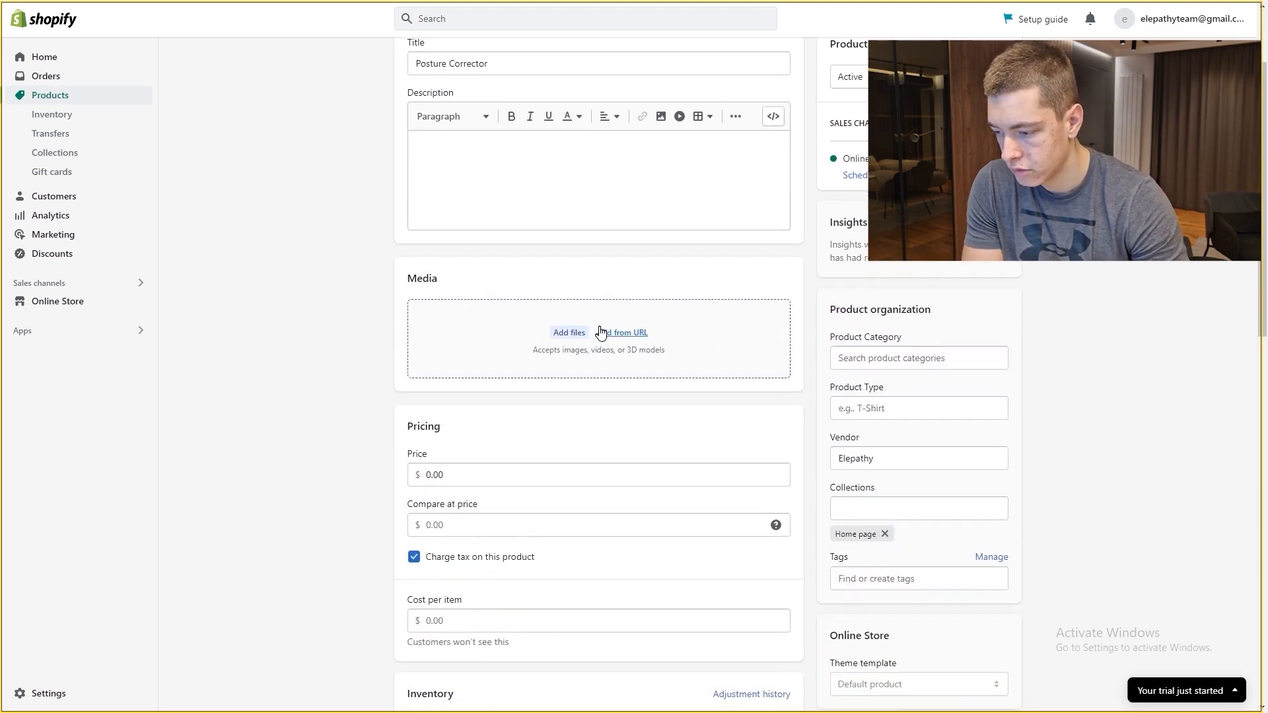
left_click(599, 338)
left_click(813, 301)
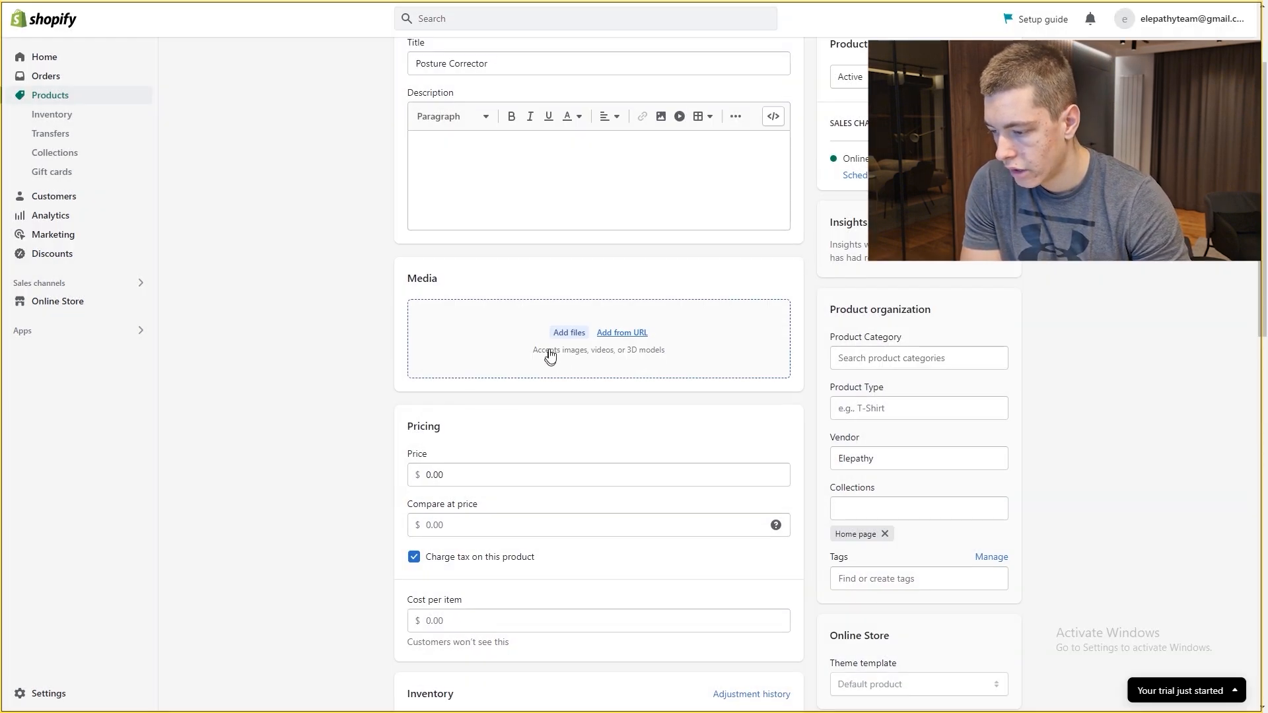
left_click(560, 334)
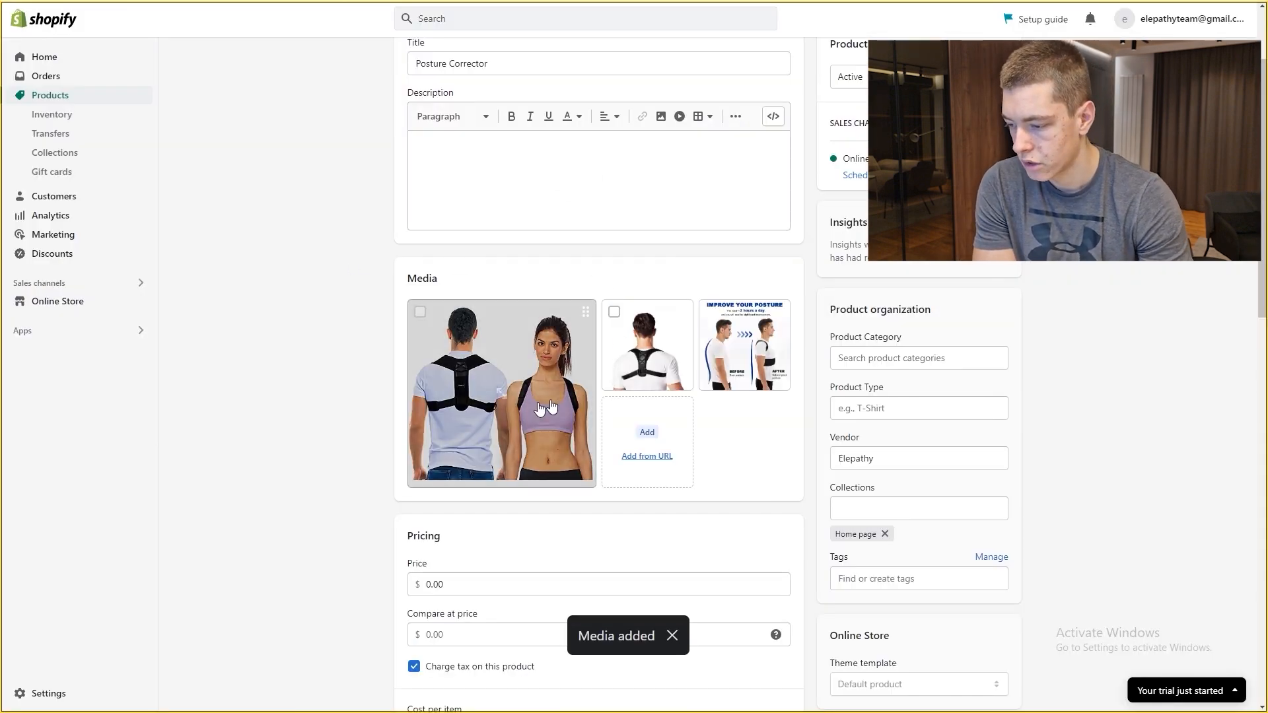
scroll(298, 337, "down", 2)
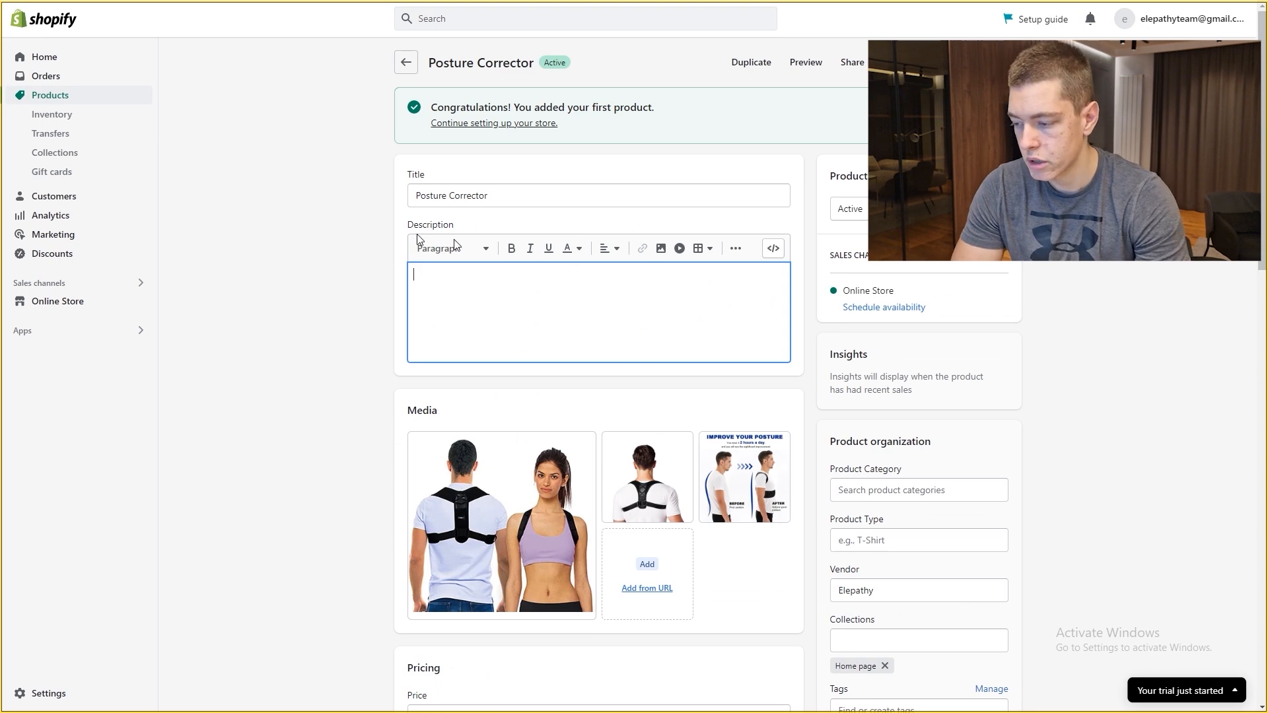
scroll(368, 235, "down", 4)
scroll(362, 158, "up", 2)
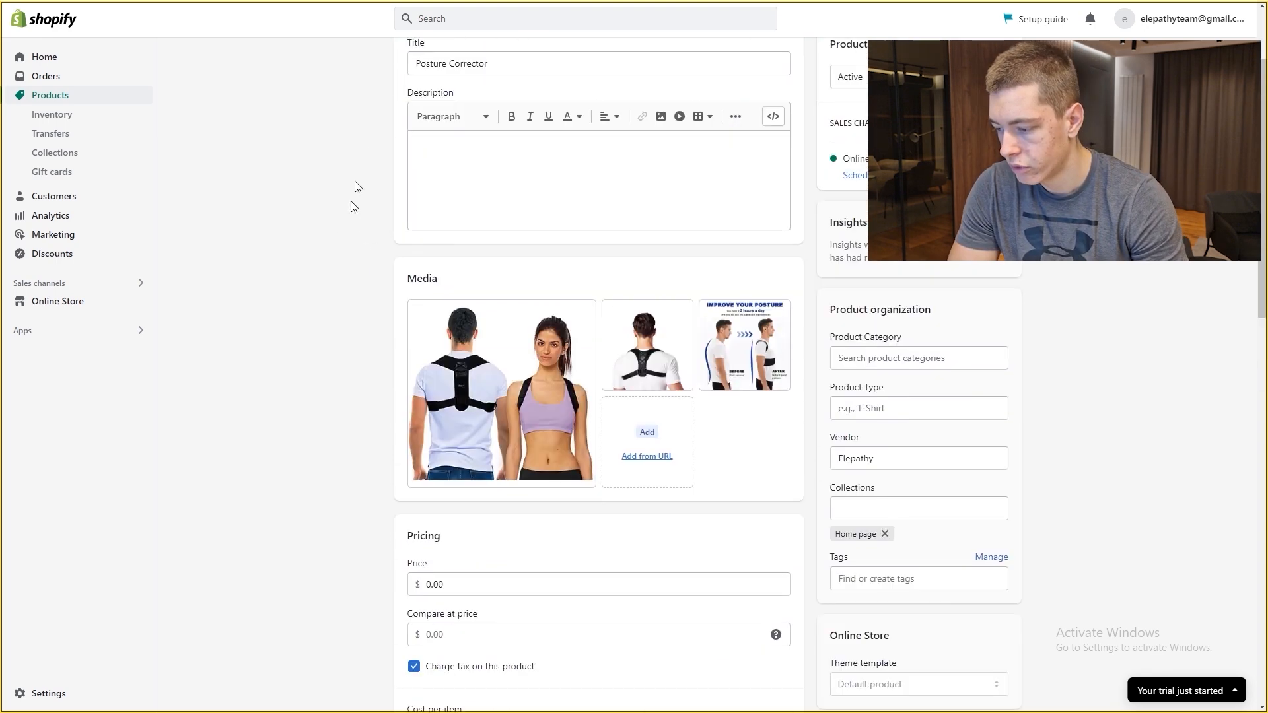
Step: Price it at 29.99 with 59.99 compare-at, tax off, and selling when out of stock
scroll(396, 285, "down", 5)
left_click_drag(455, 255, 349, 248)
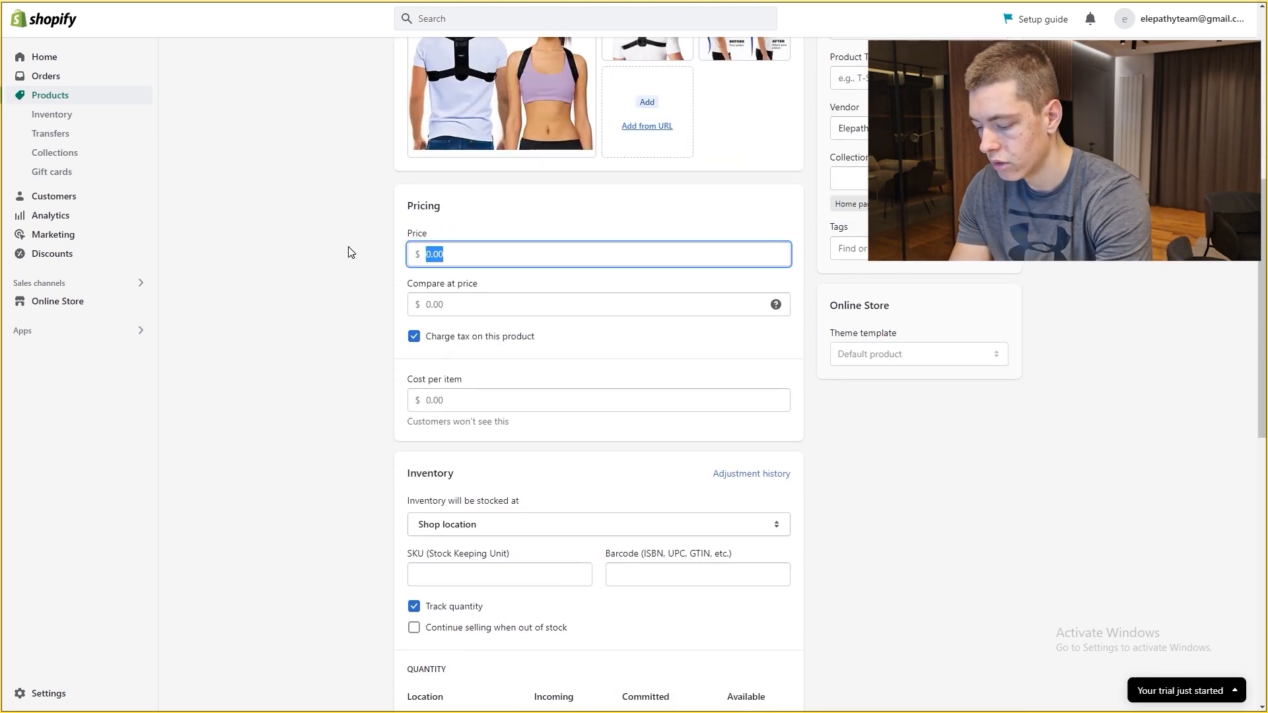
type("29.99")
left_click(452, 303)
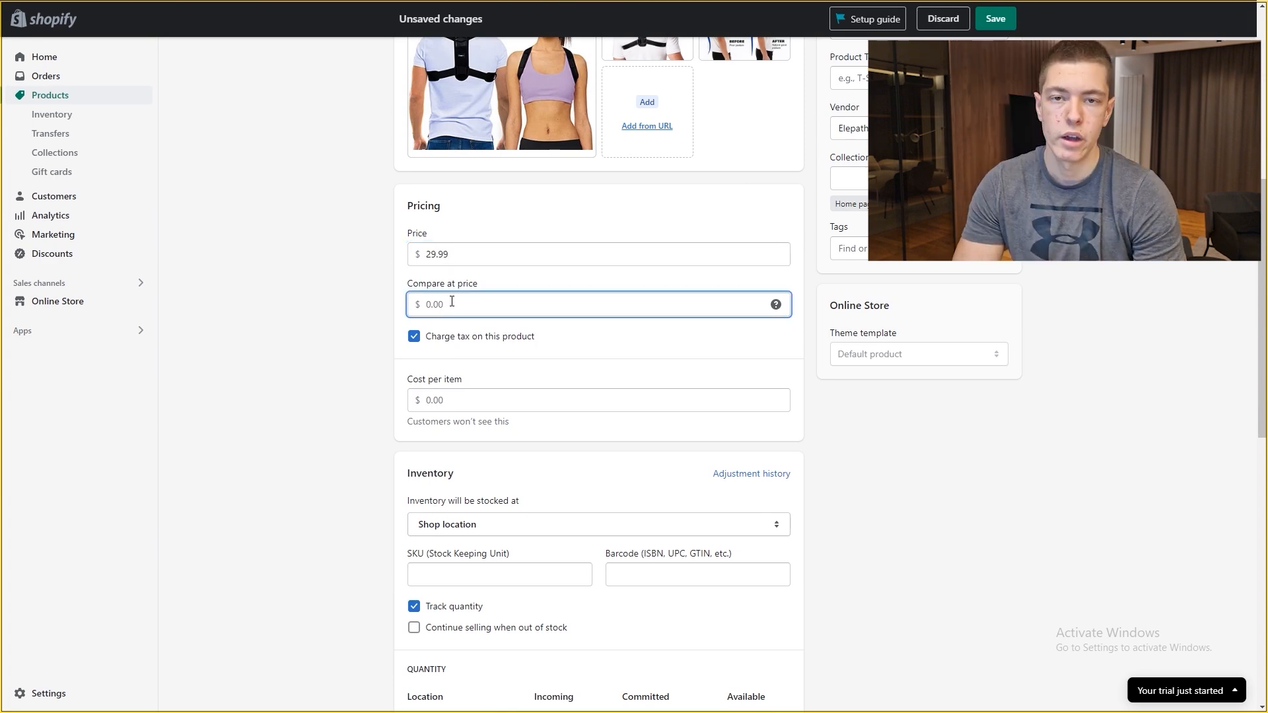
left_click_drag(398, 282, 491, 281)
left_click(491, 280)
left_click(479, 304)
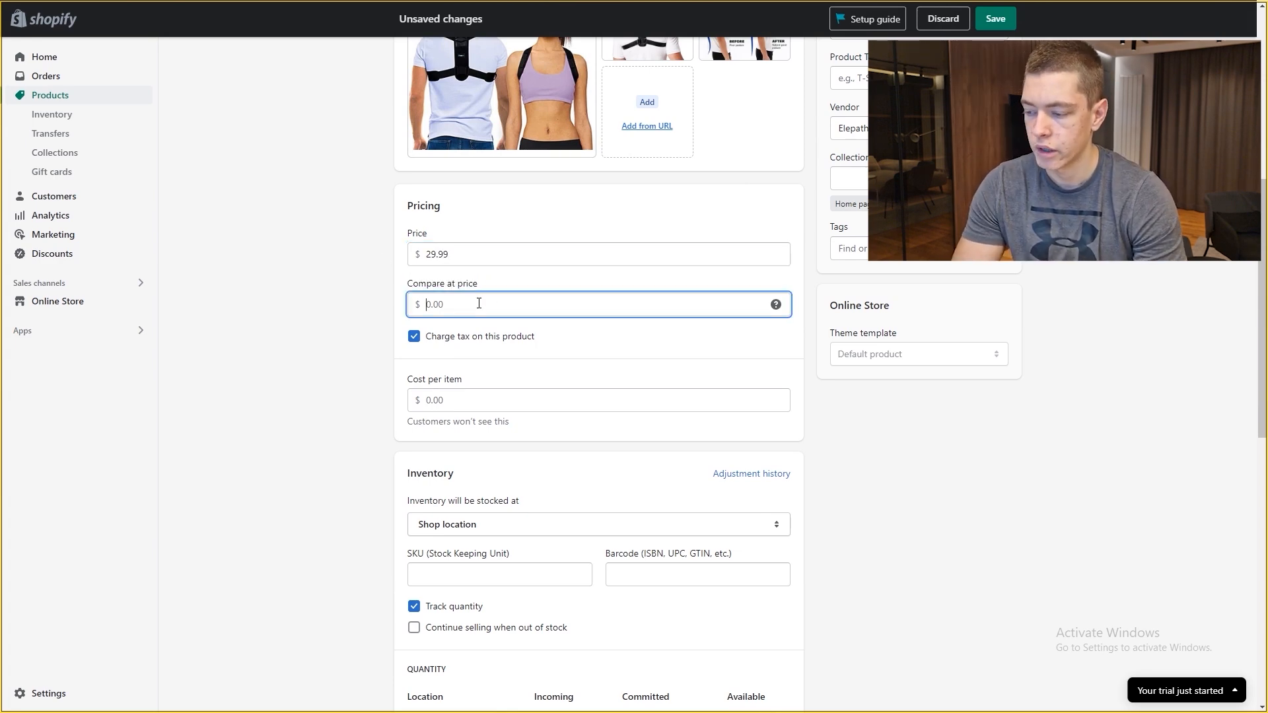
left_click_drag(457, 259, 373, 266)
left_click(361, 270)
left_click(453, 297)
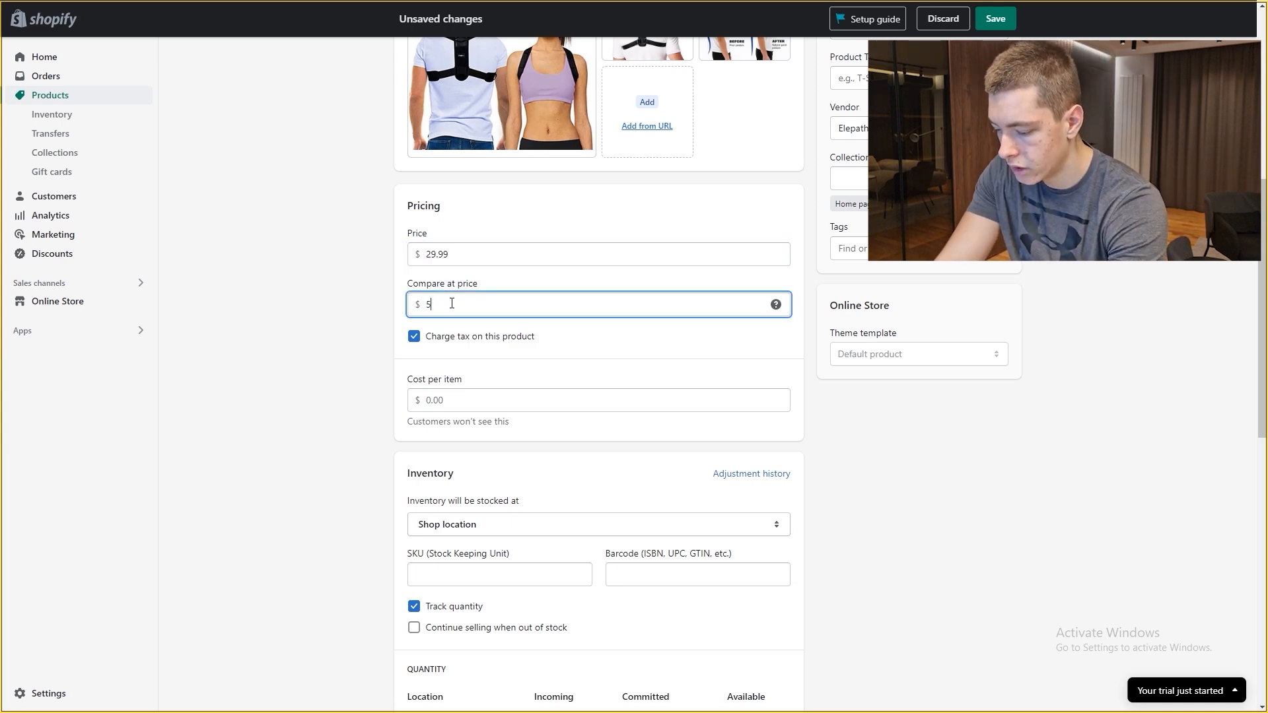
left_click(371, 276)
left_click(473, 315)
left_click(317, 325)
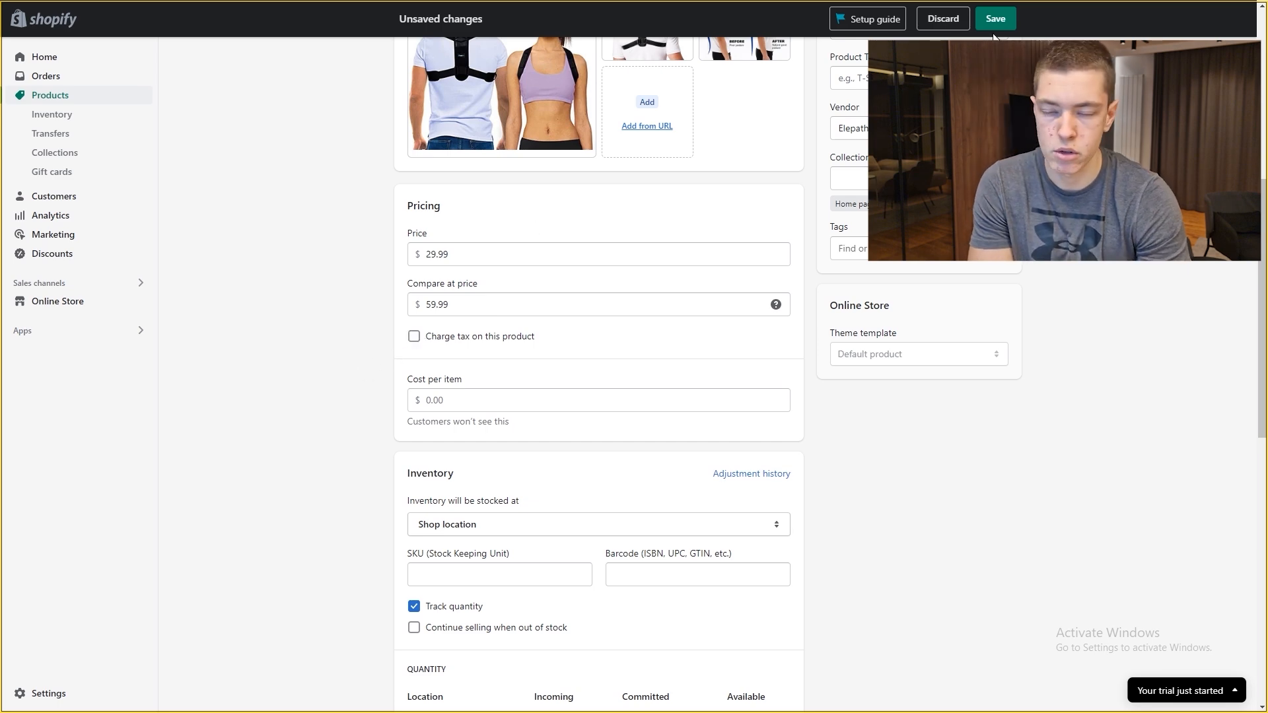
scroll(770, 204, "down", 4)
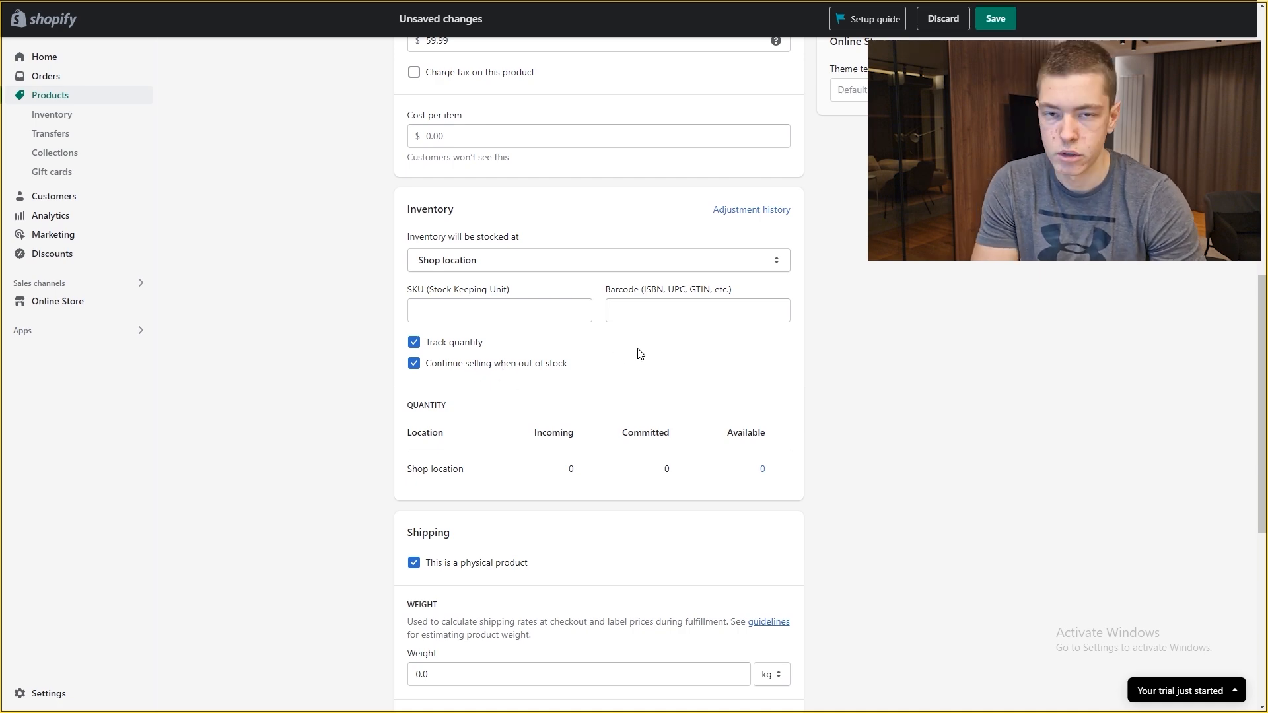
Step: Set 10 units available at the Shop location and save the Posture Corrector product
scroll(640, 352, "down", 1)
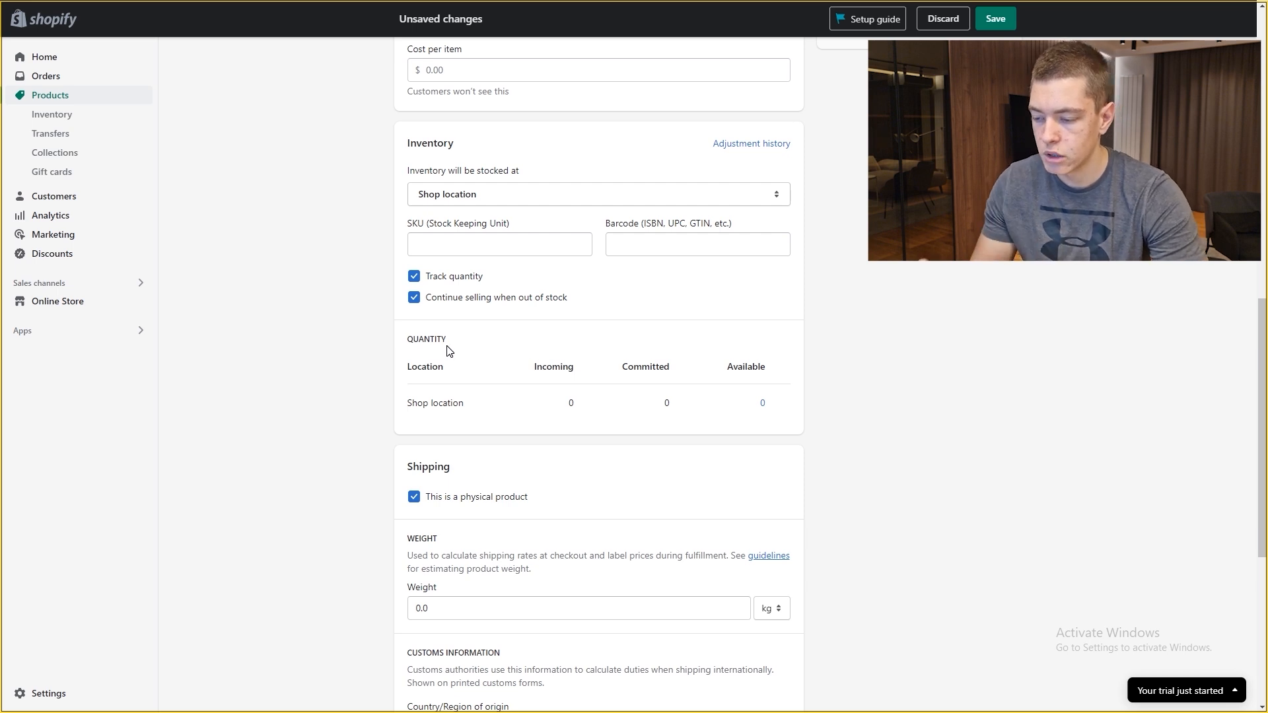
left_click(786, 404)
type("10")
left_click(716, 563)
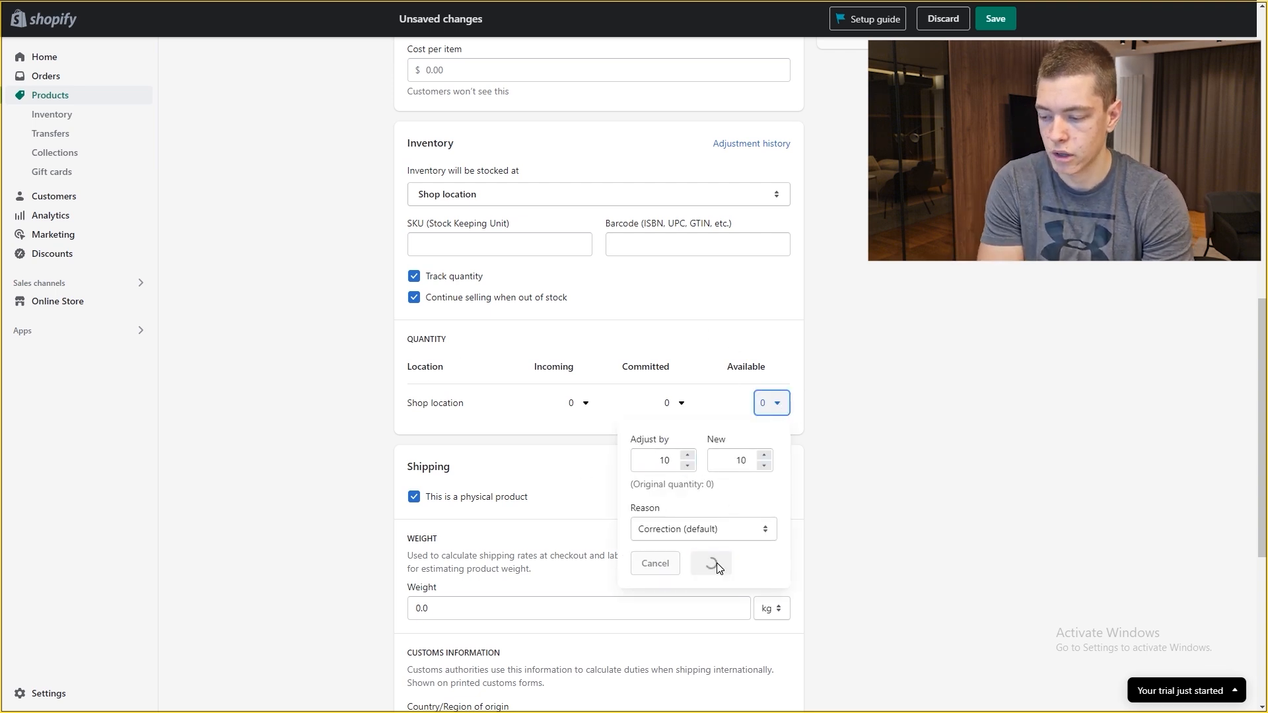
left_click(988, 24)
scroll(747, 353, "down", 6)
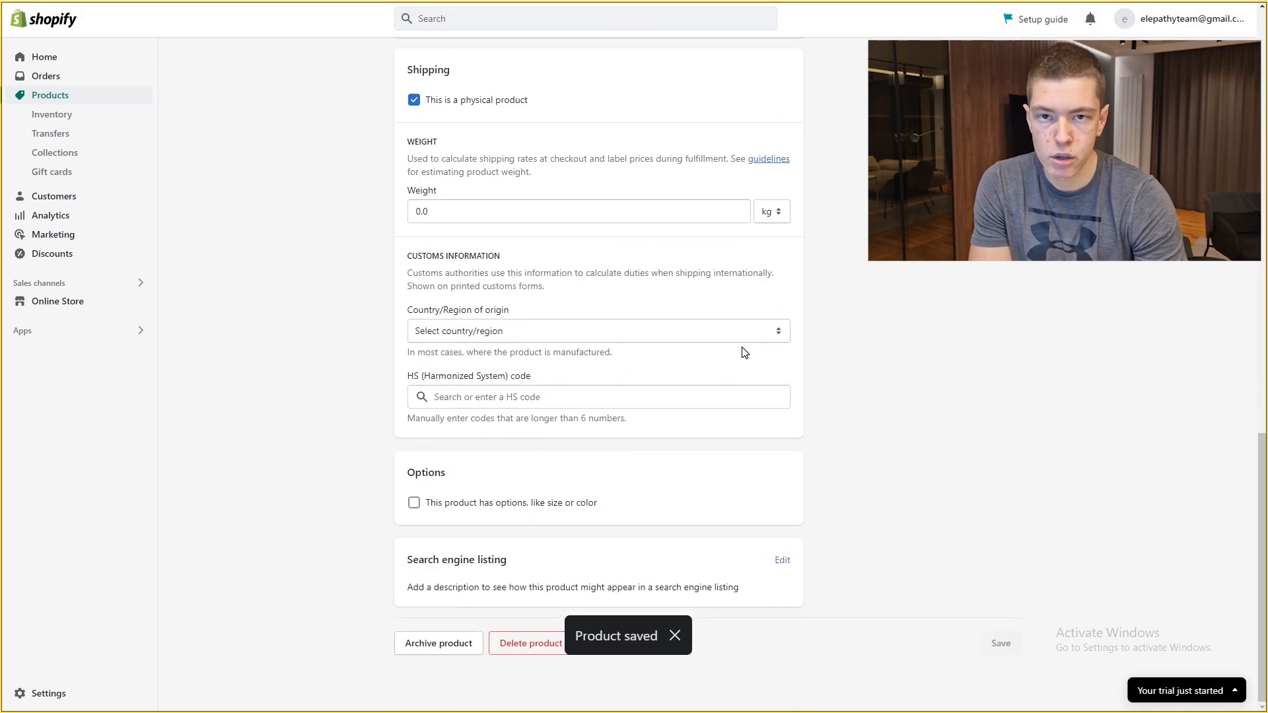
scroll(716, 346, "up", 3)
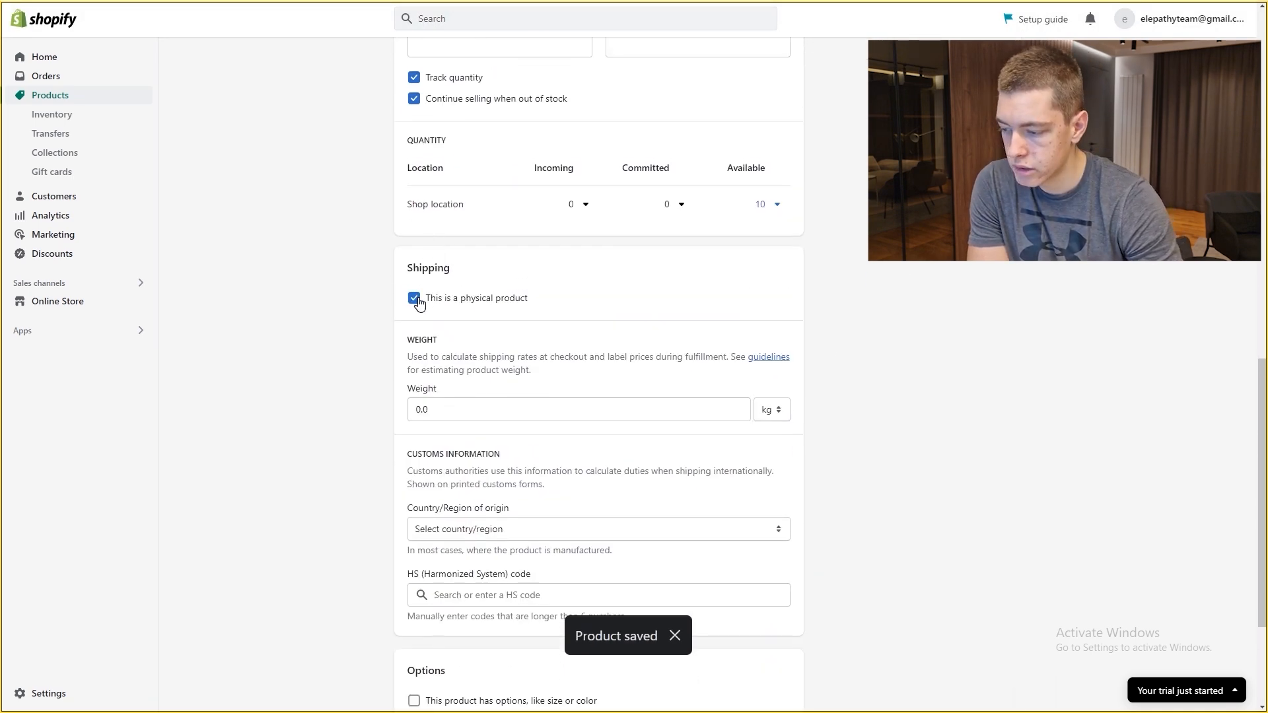
left_click(413, 300)
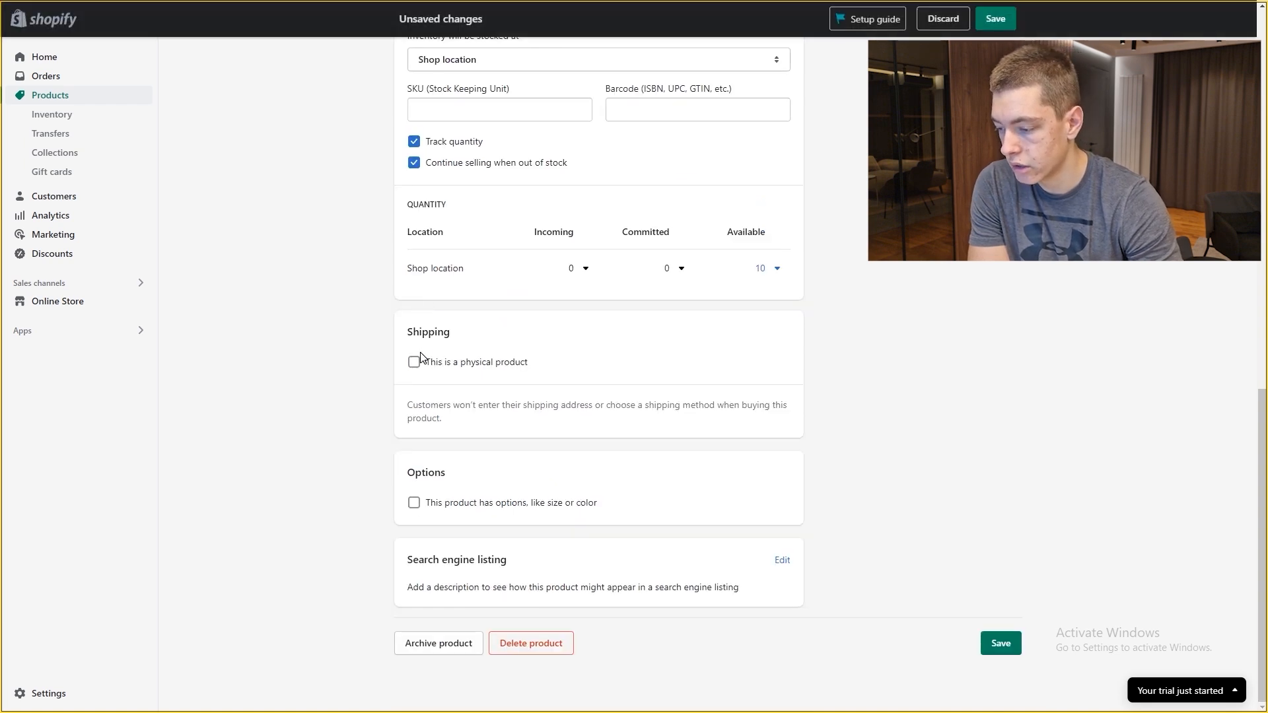
left_click(416, 359)
scroll(472, 340, "down", 1)
scroll(472, 340, "down", 1)
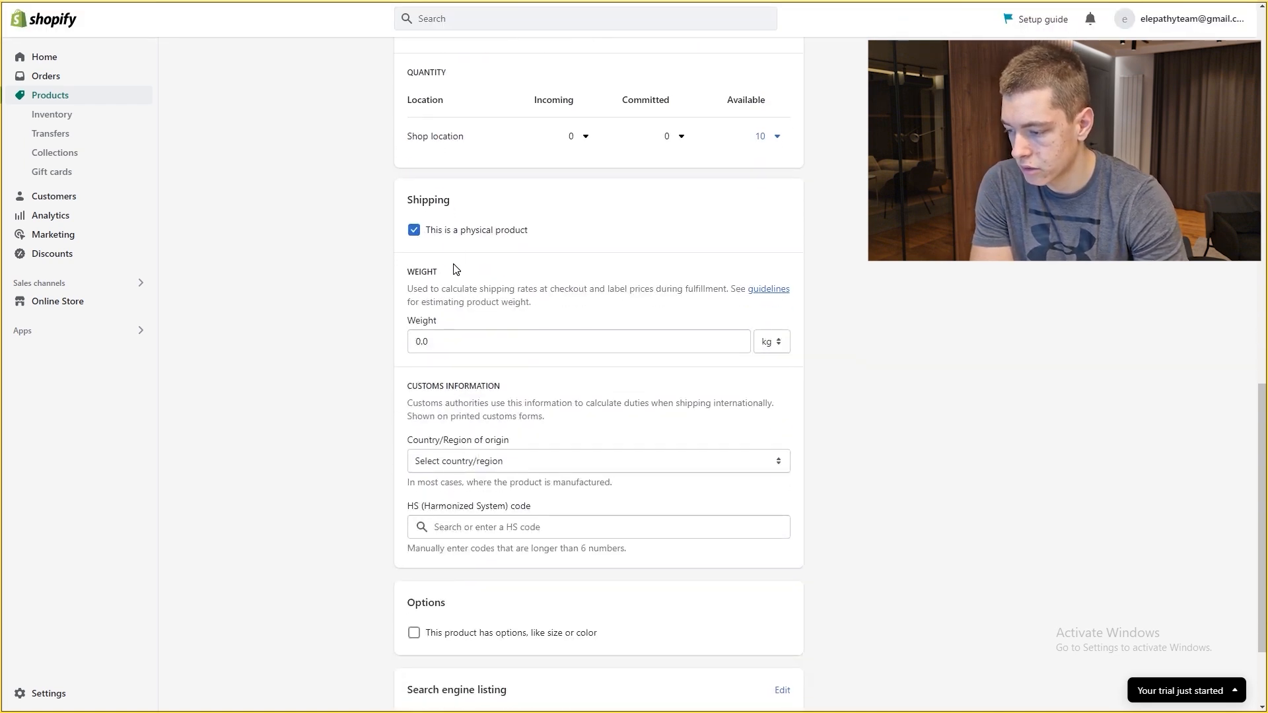
scroll(416, 254, "down", 2)
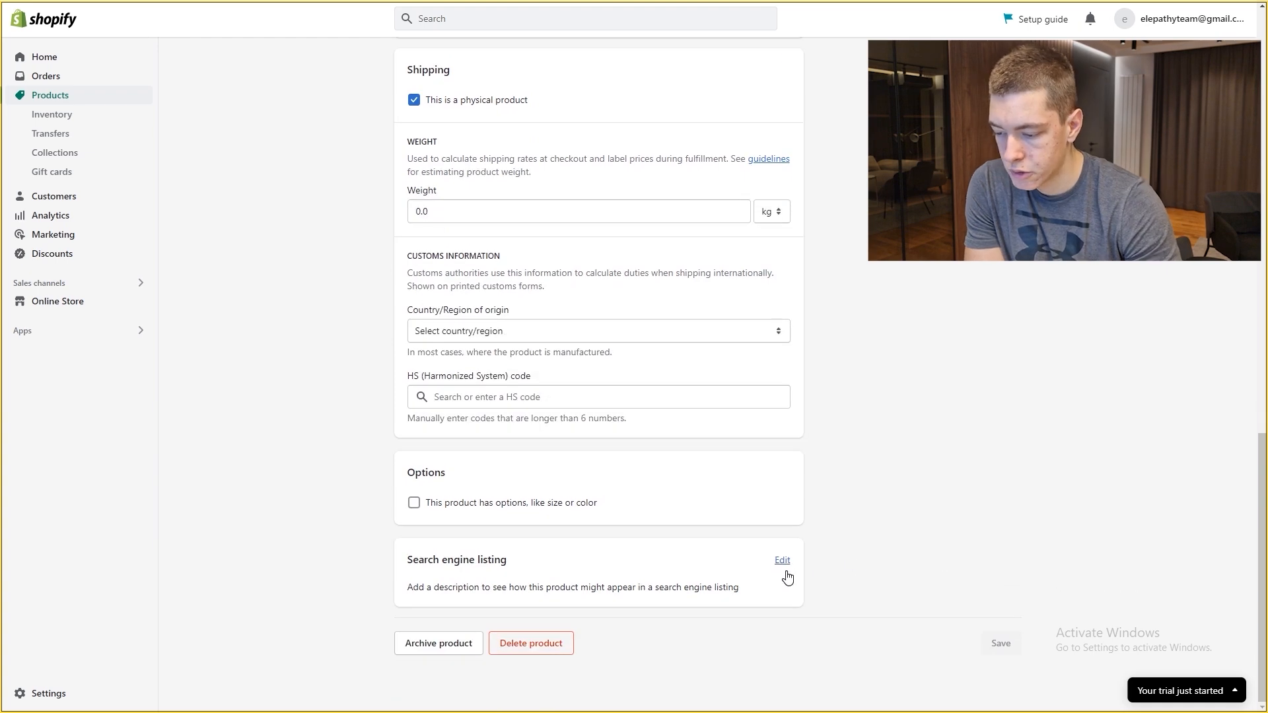
left_click(782, 561)
scroll(568, 446, "down", 3)
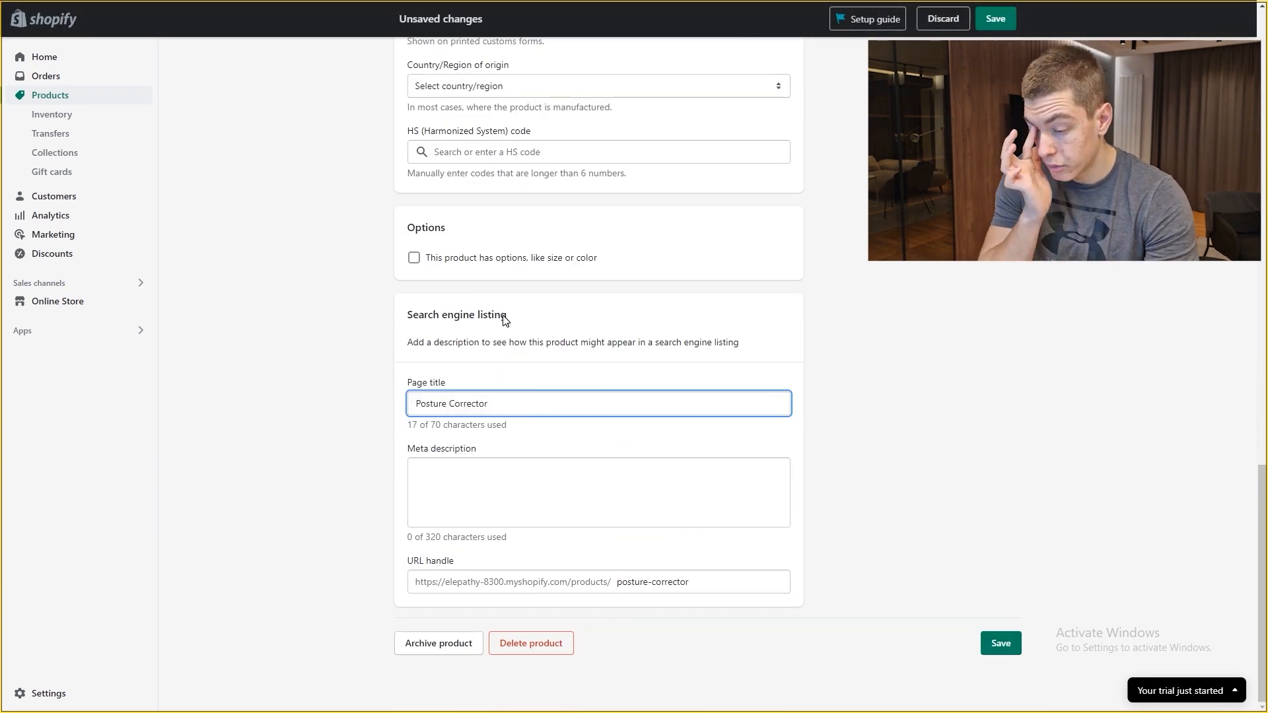
left_click(582, 431)
left_click(582, 403)
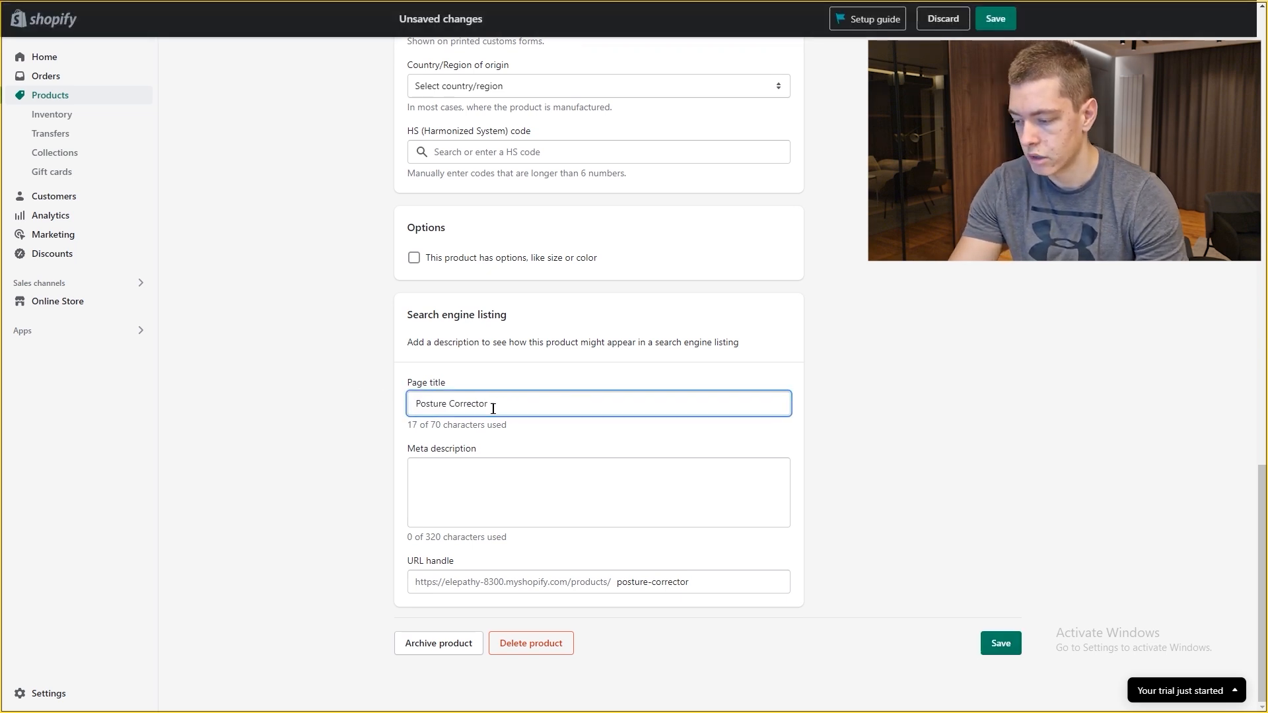
left_click(334, 462)
left_click(459, 464)
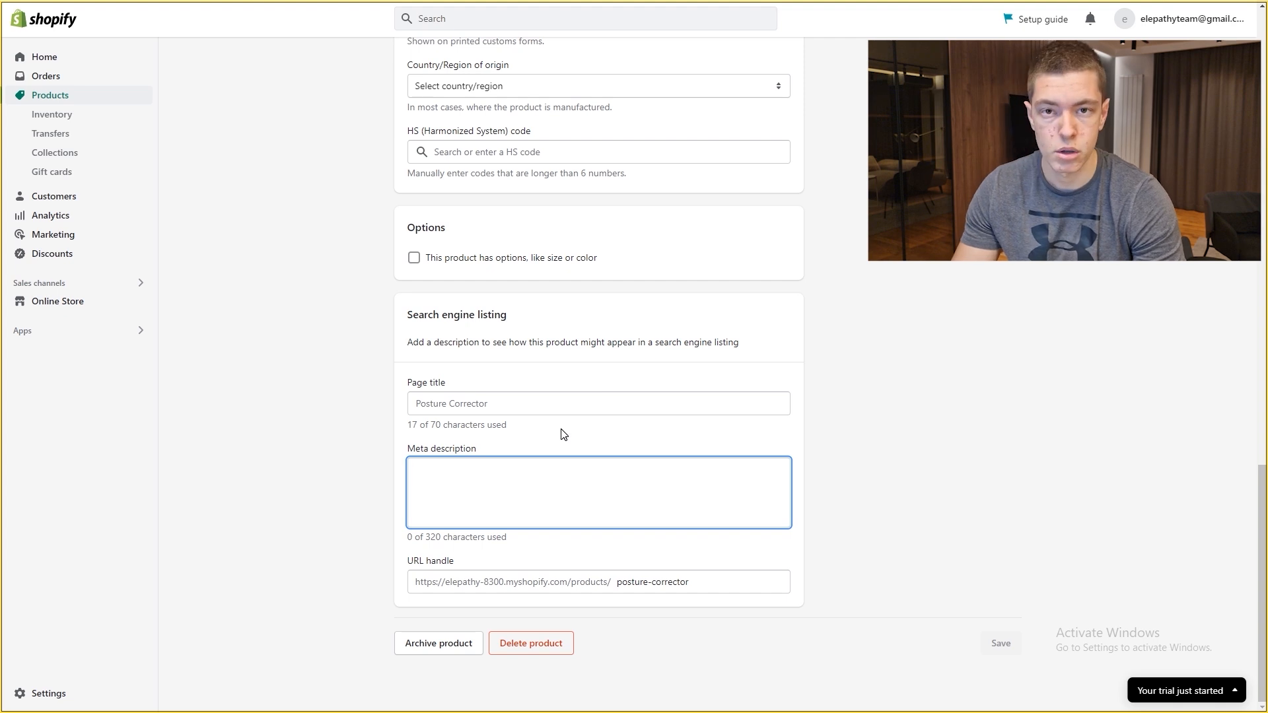
left_click(332, 498)
left_click_drag(714, 575, 598, 575)
left_click(360, 537)
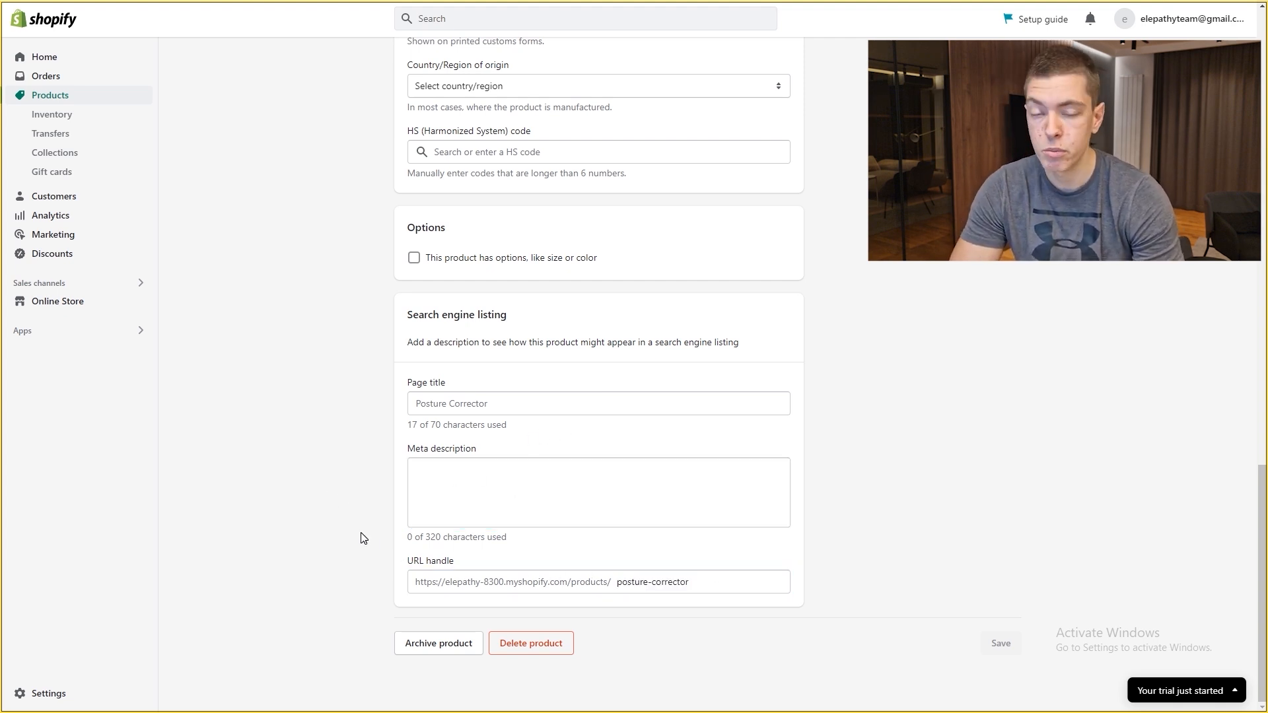
left_click_drag(695, 584, 597, 579)
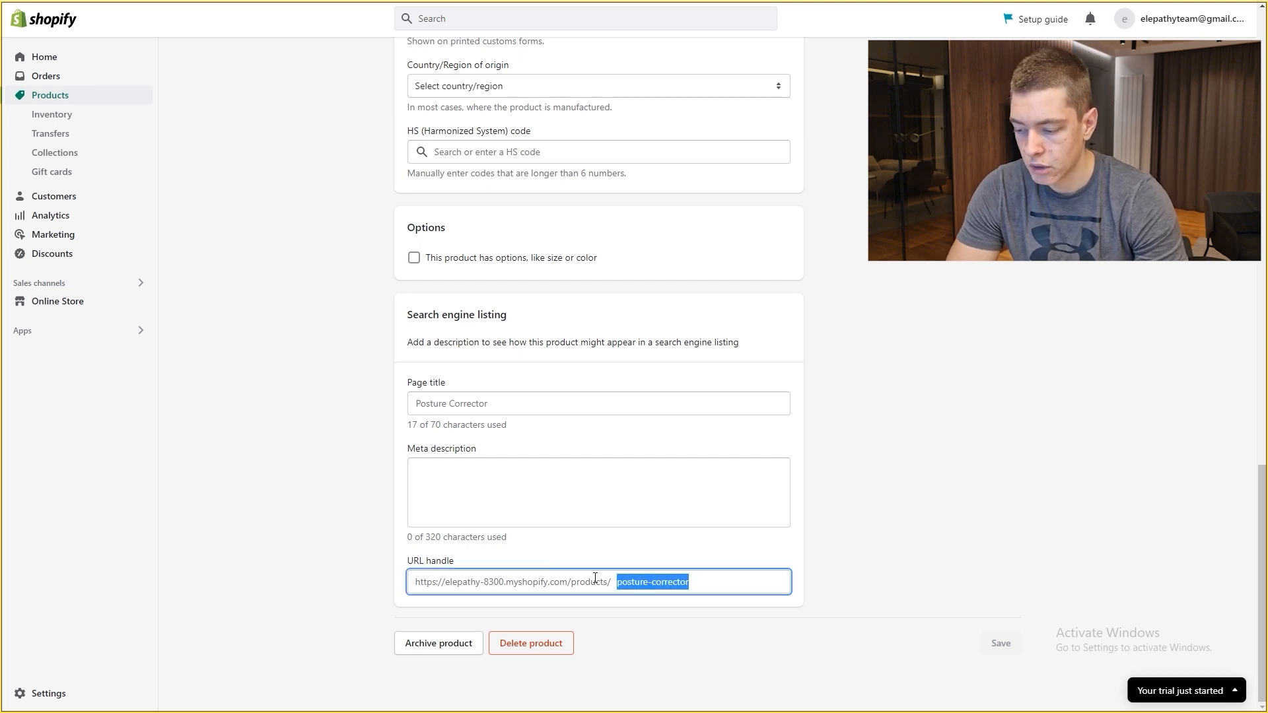
left_click_drag(691, 582, 741, 585)
left_click(673, 581)
left_click(742, 585)
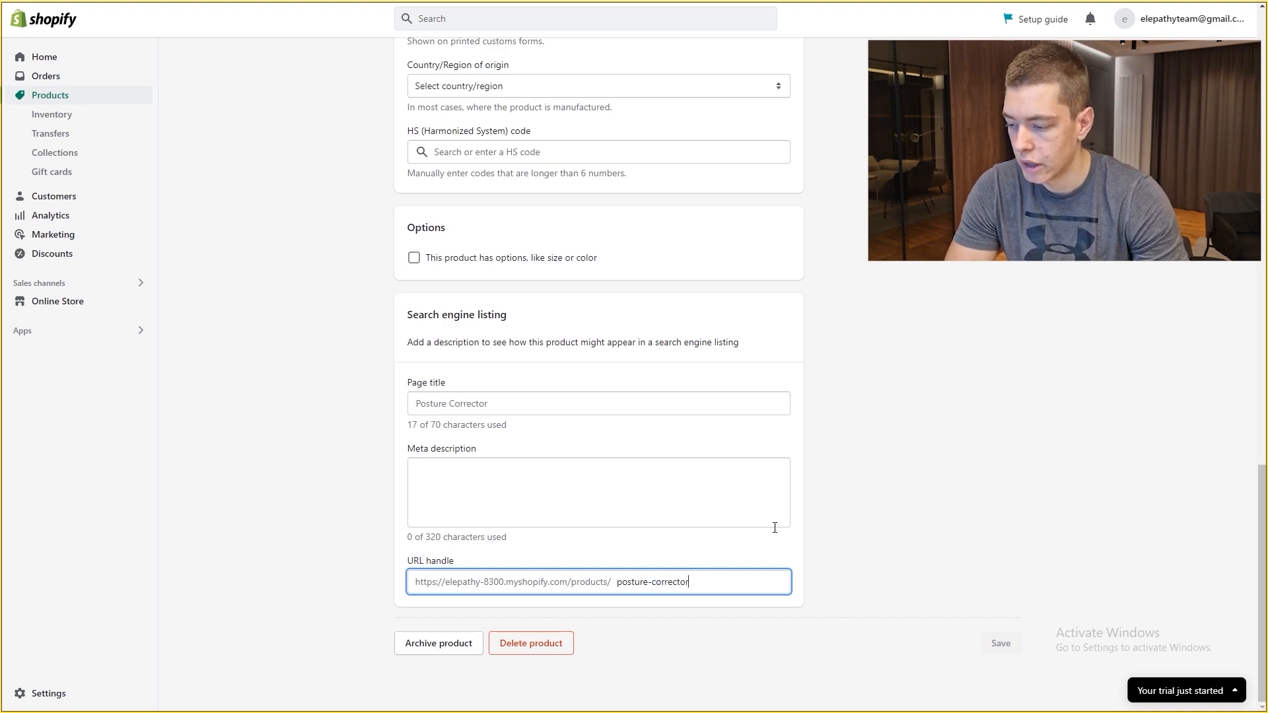
scroll(775, 528, "up", 20)
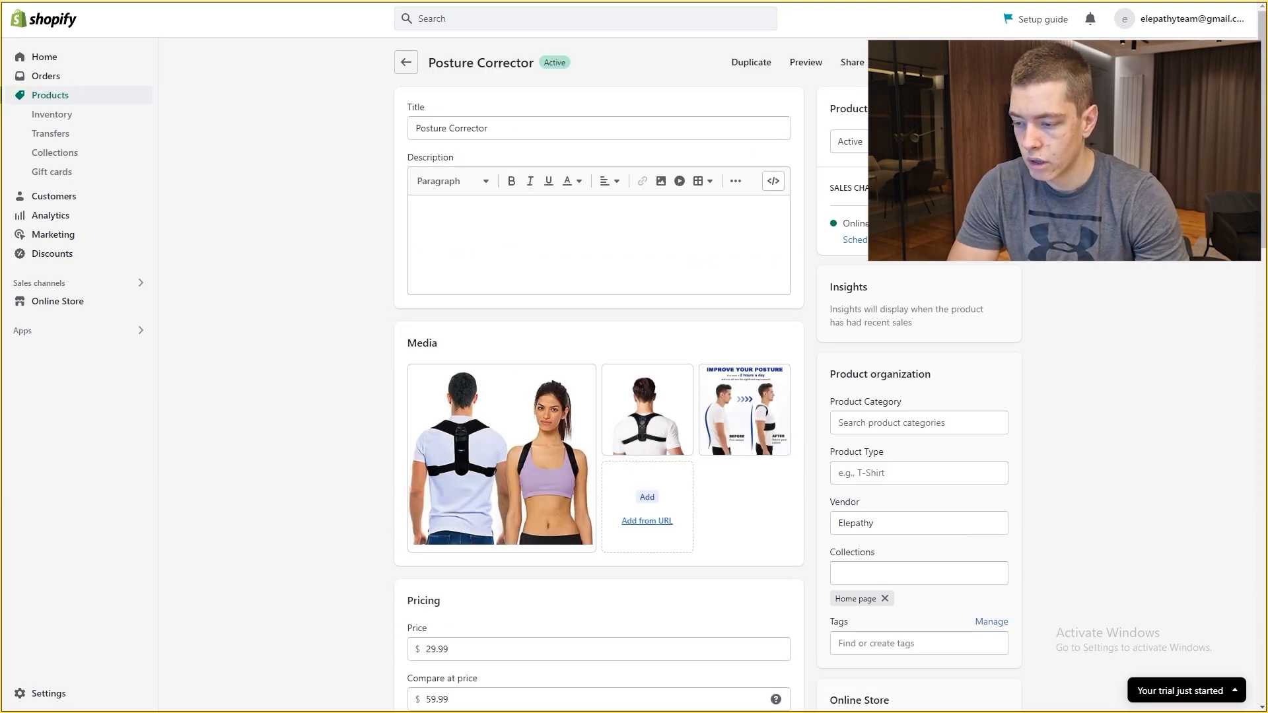
Step: Keep the product Active, paste the Lightweight Posture Corrector description, and save it
left_click(858, 144)
left_click(852, 144)
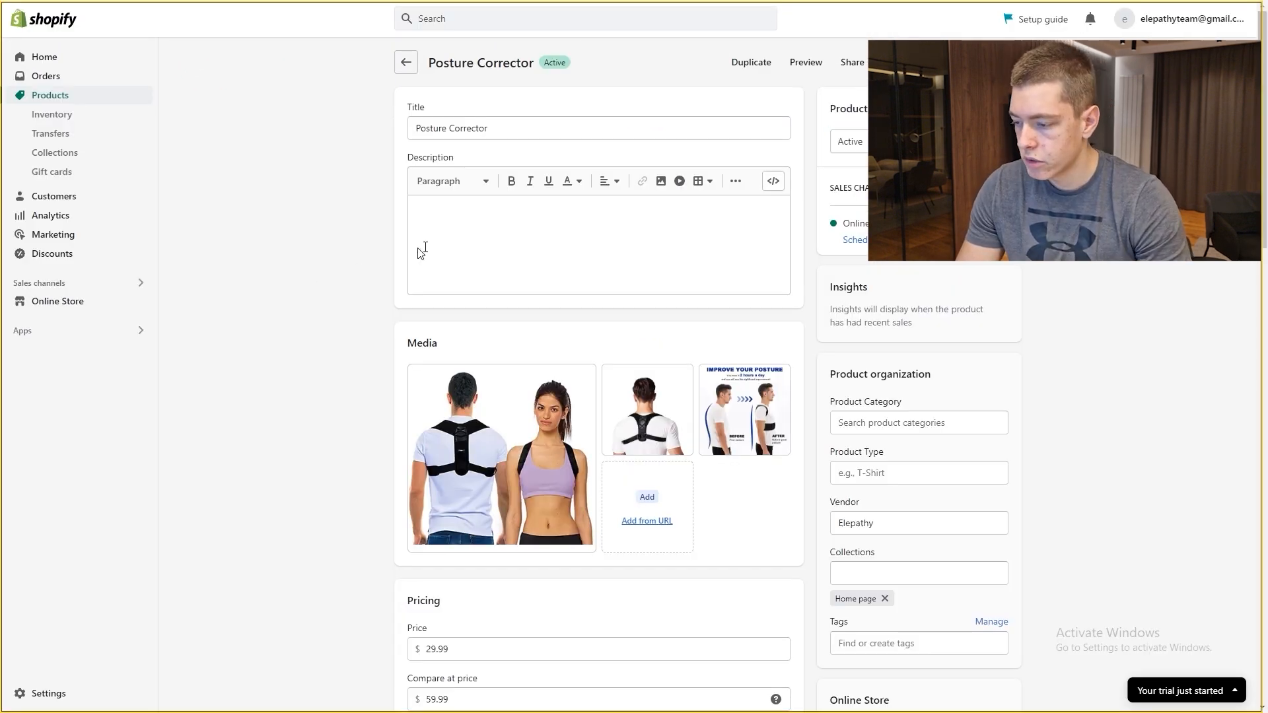
left_click(420, 253)
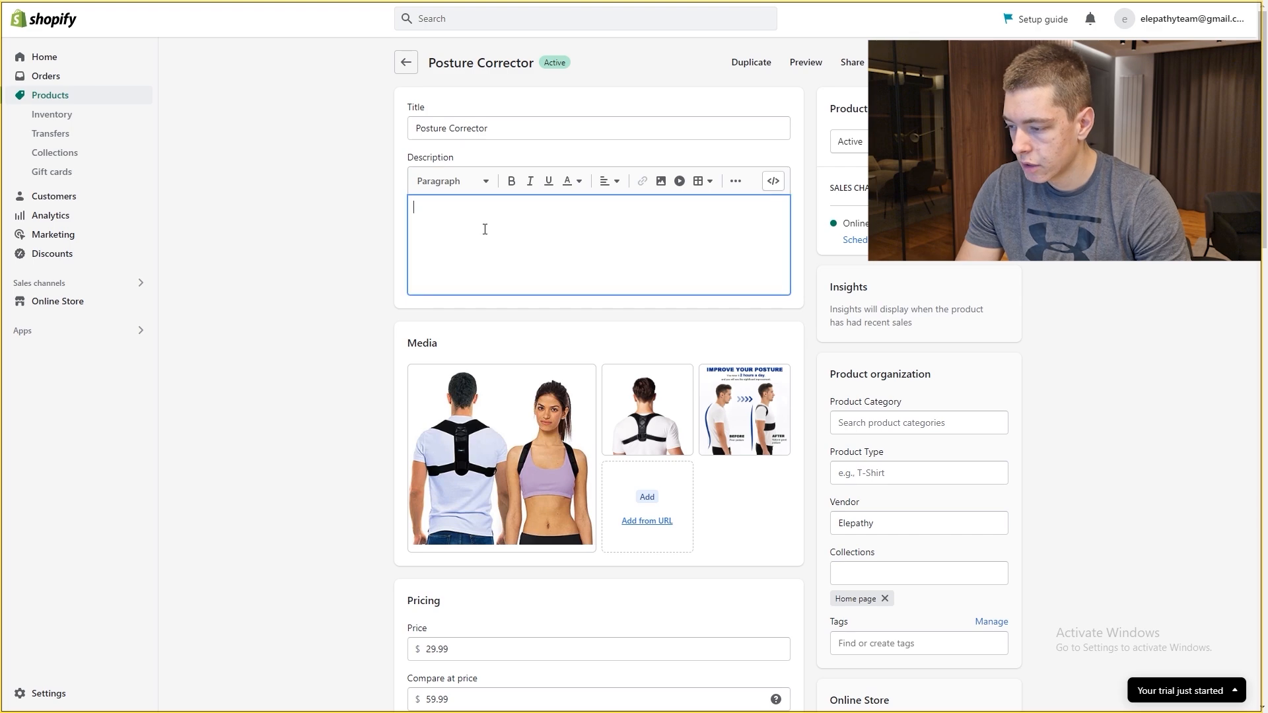
key("ctrl+v")
scroll(597, 345, "up", 10)
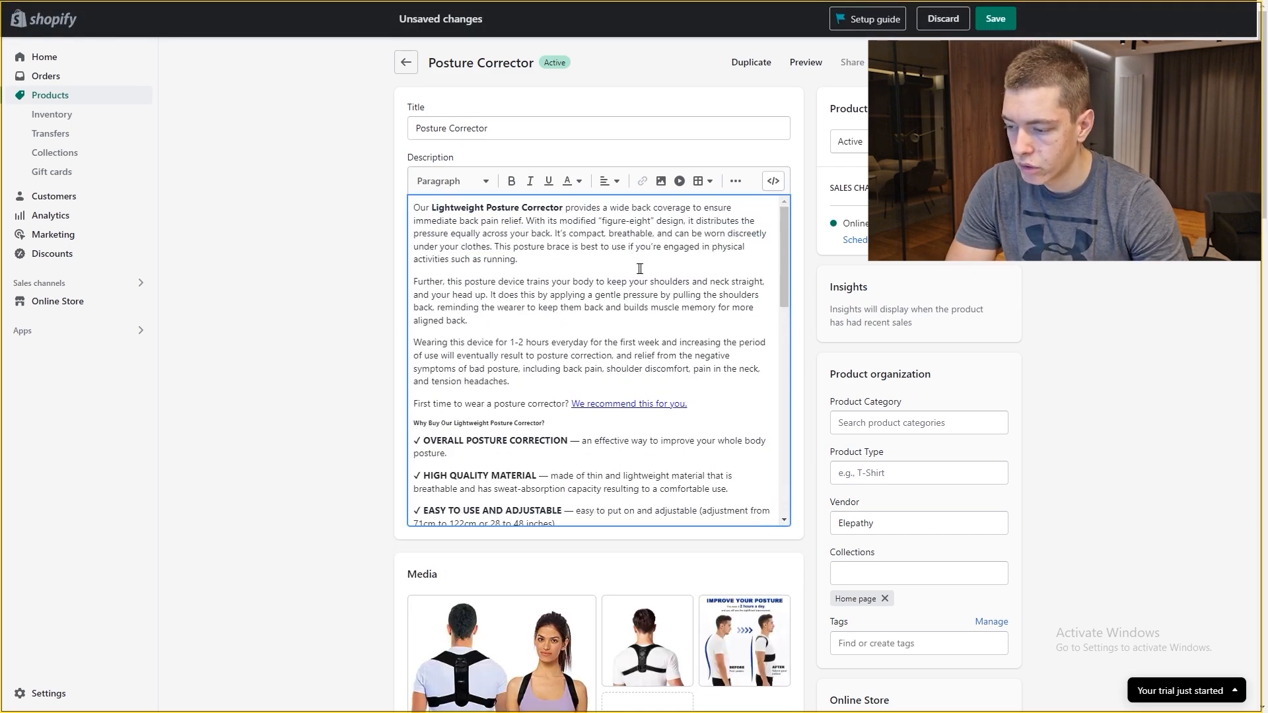
scroll(629, 268, "down", 15)
scroll(753, 207, "up", 12)
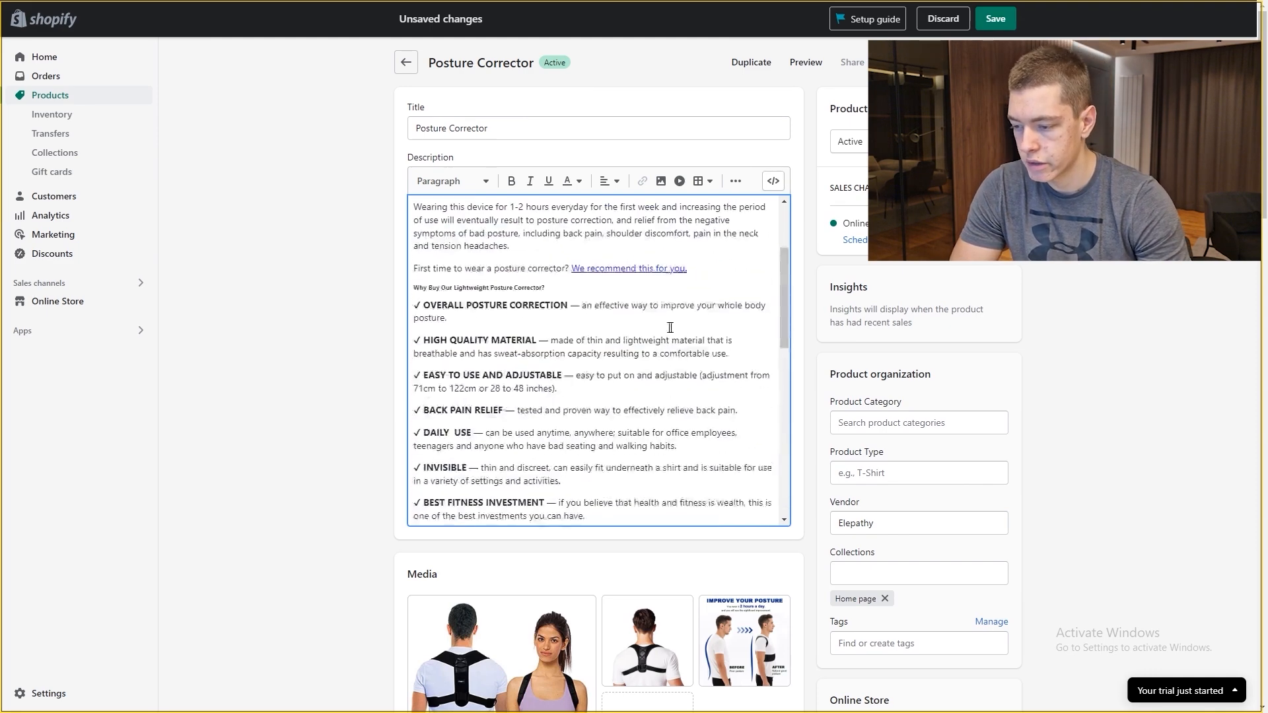
left_click(995, 20)
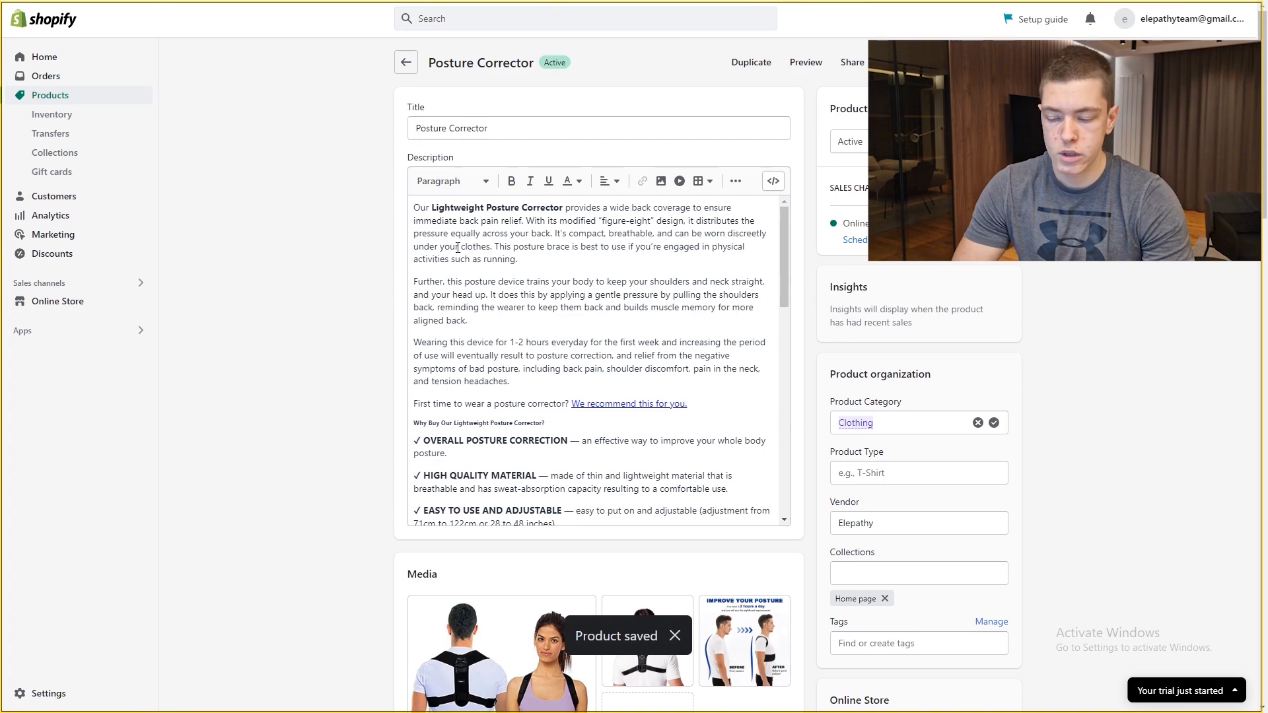
scroll(371, 363, "down", 10)
scroll(475, 376, "up", 9)
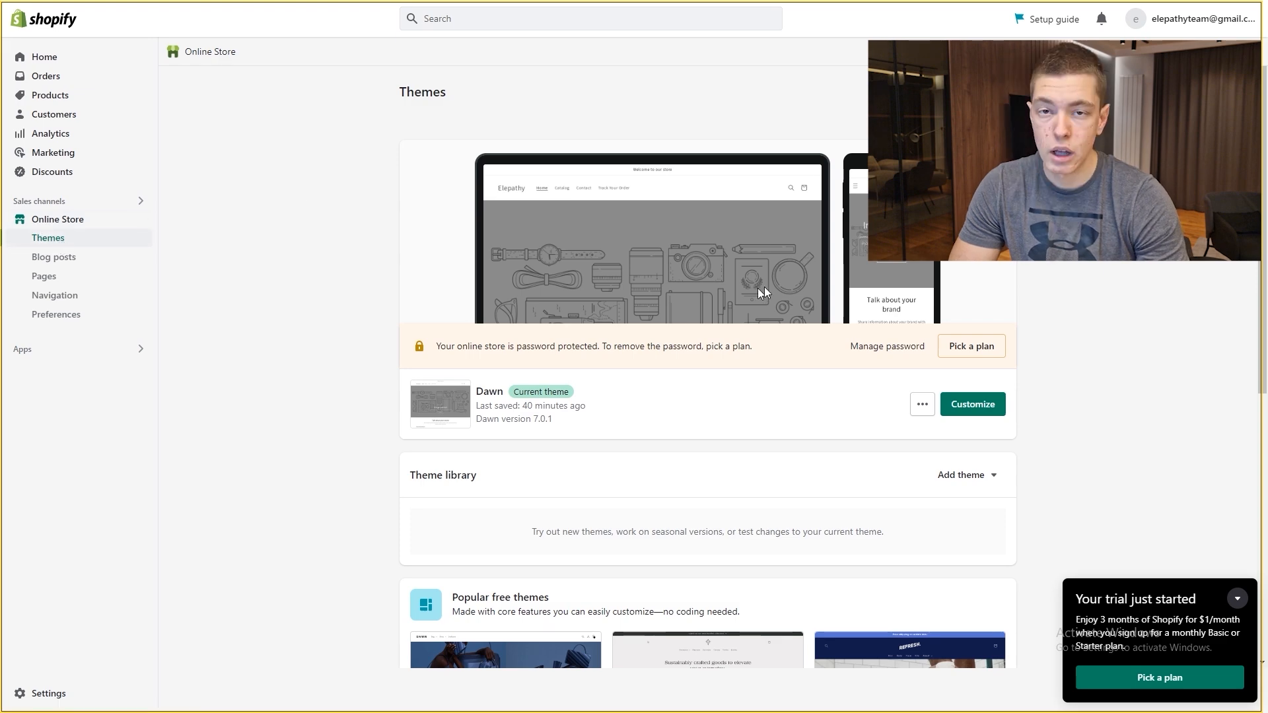
Step: Look over the Themes page and launch the theme editor for the current Dawn theme
scroll(977, 275, "down", 6)
scroll(581, 245, "down", 1)
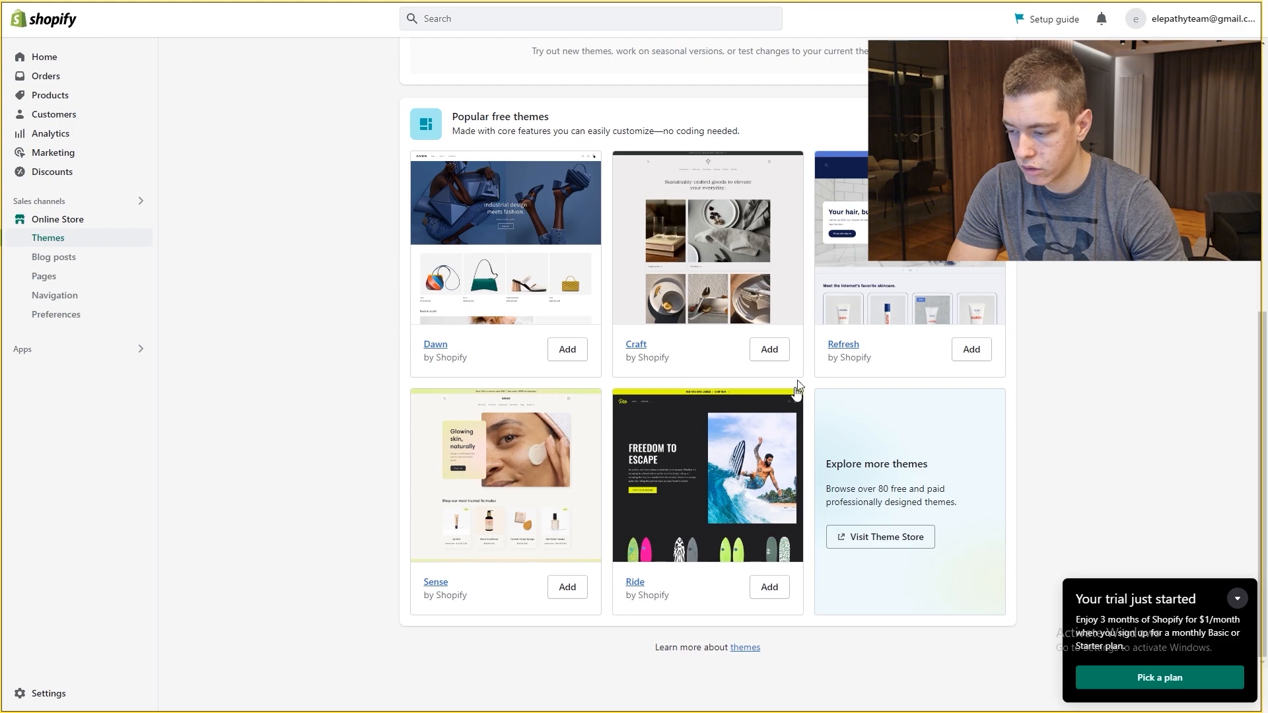
scroll(393, 331, "up", 7)
scroll(767, 514, "down", 5)
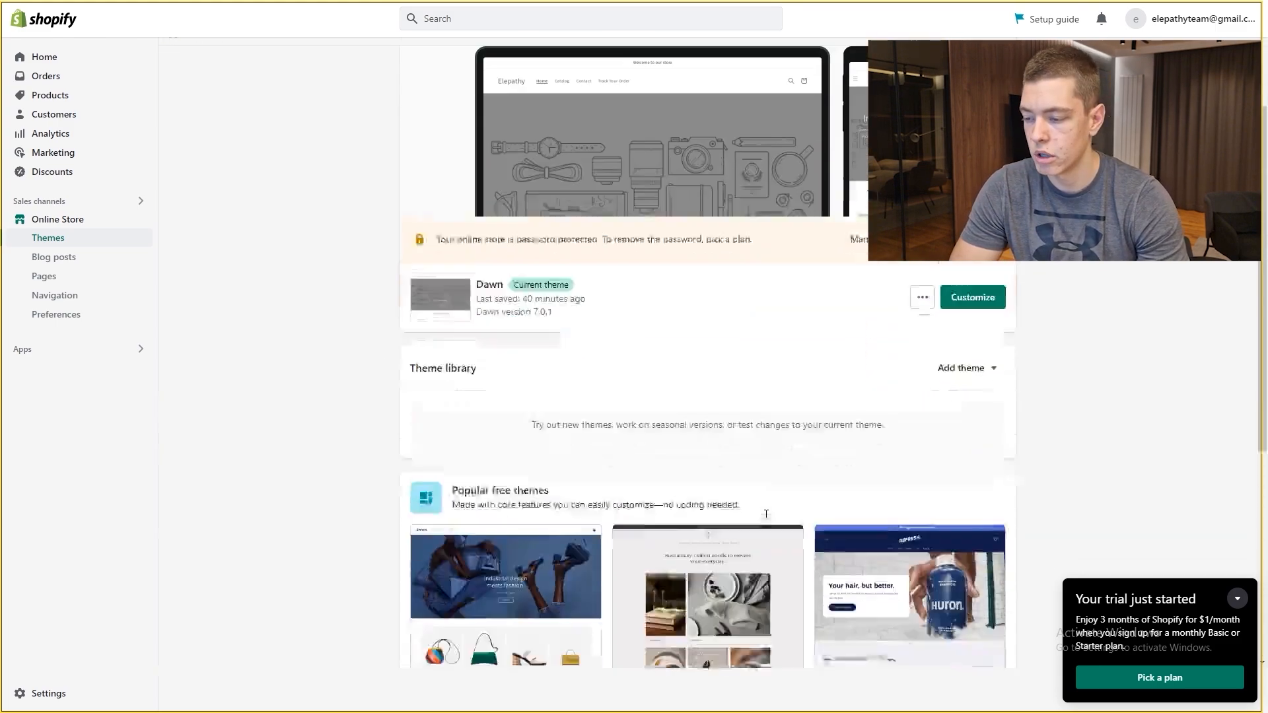
scroll(767, 514, "down", 1)
scroll(603, 476, "up", 5)
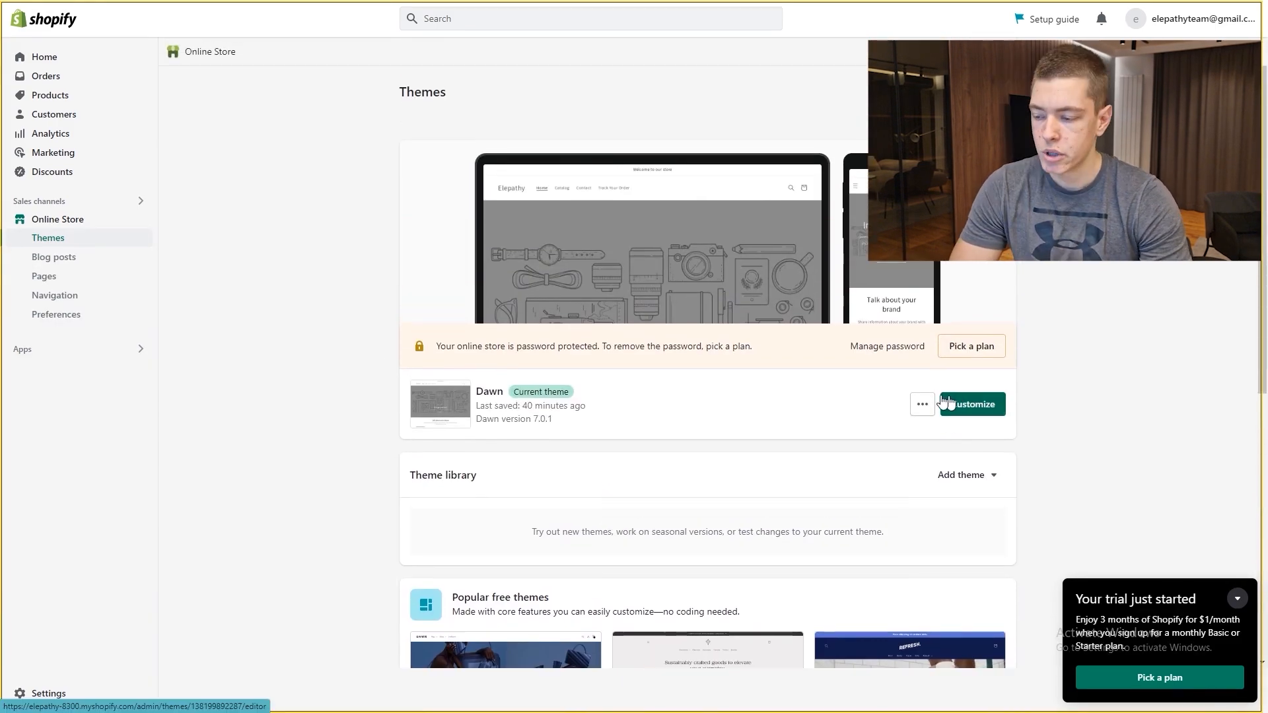
left_click(976, 407)
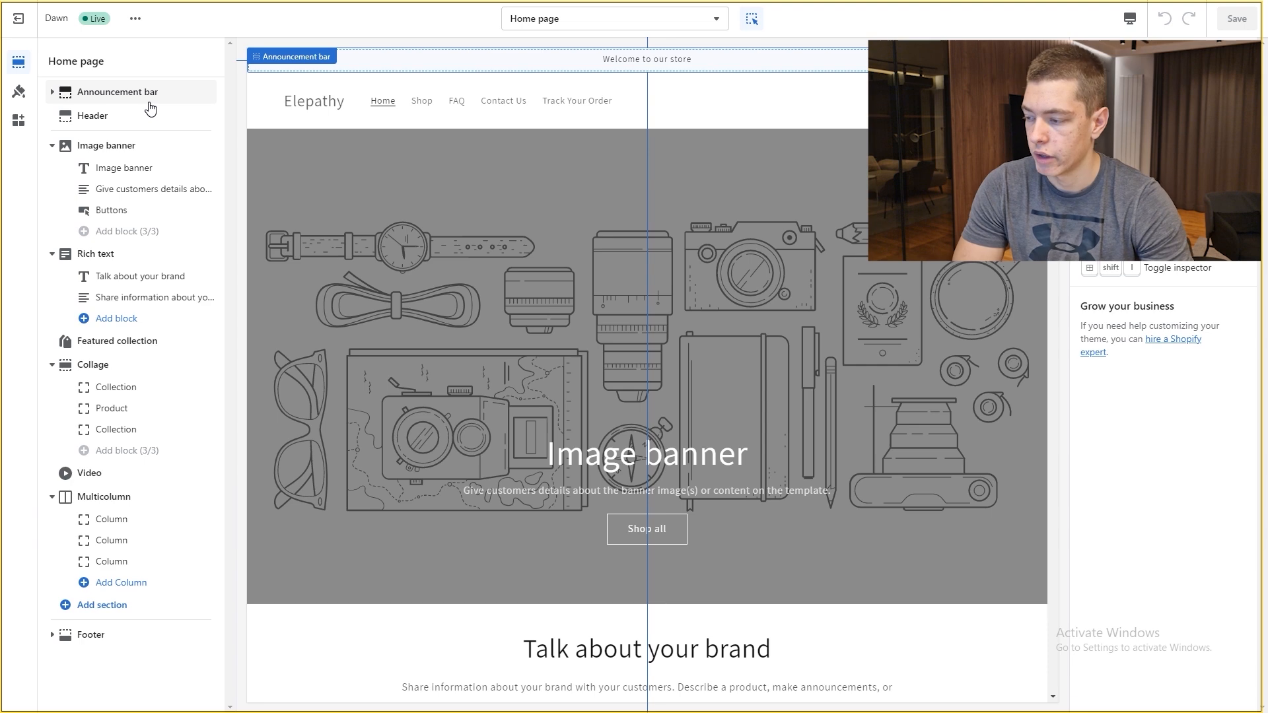
Step: Change the announcement text to '50% OFF Sale Ends Today! - Free Shipping Worldwide' and save
left_click(136, 97)
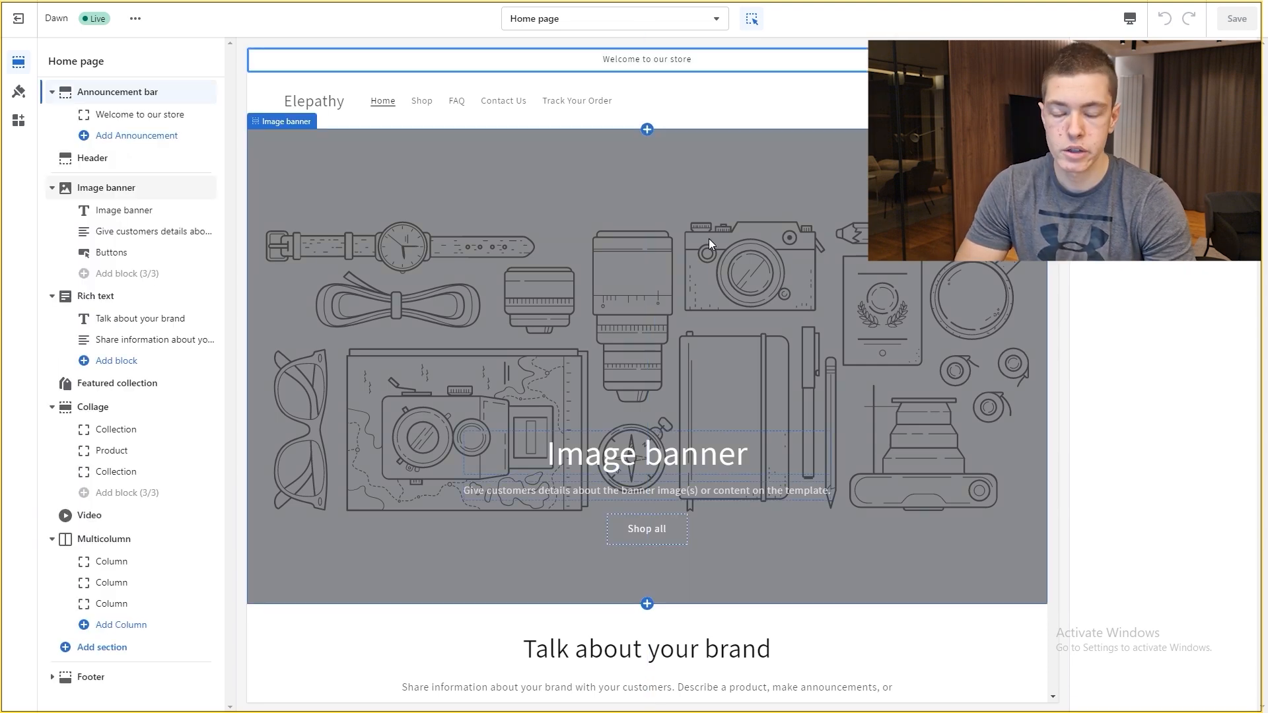
scroll(727, 257, "down", 10)
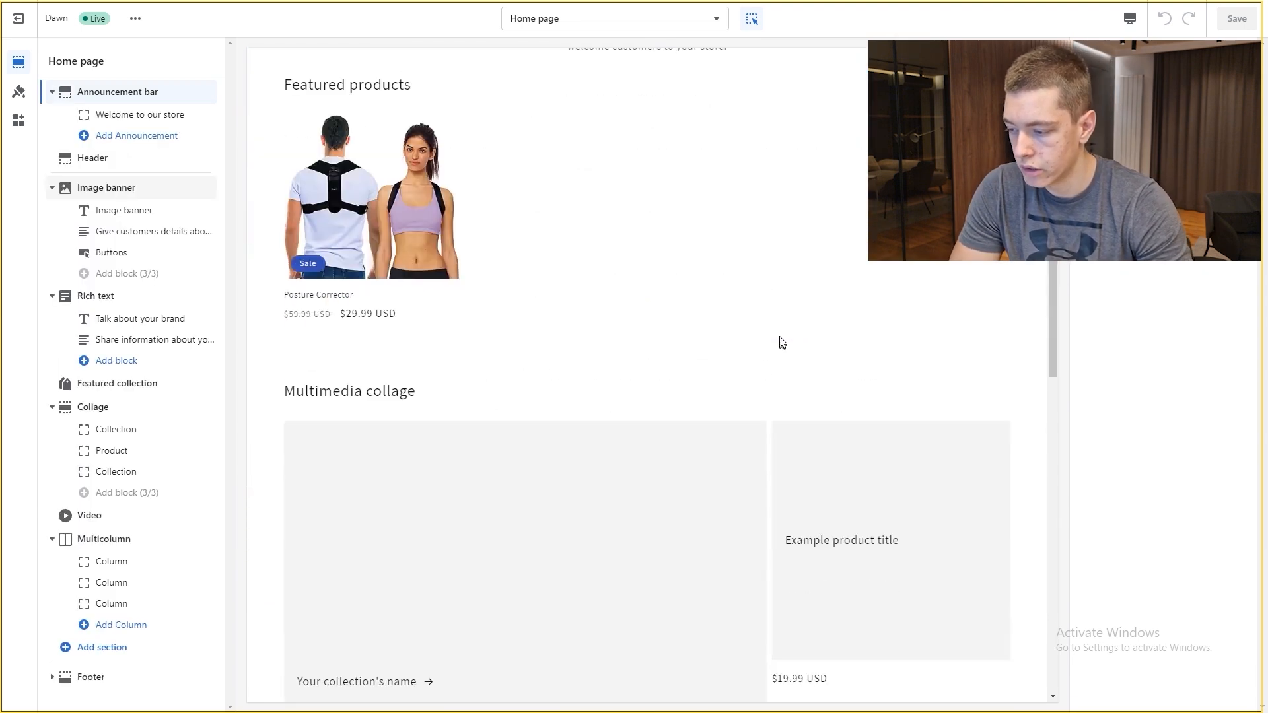
scroll(582, 276, "down", 10)
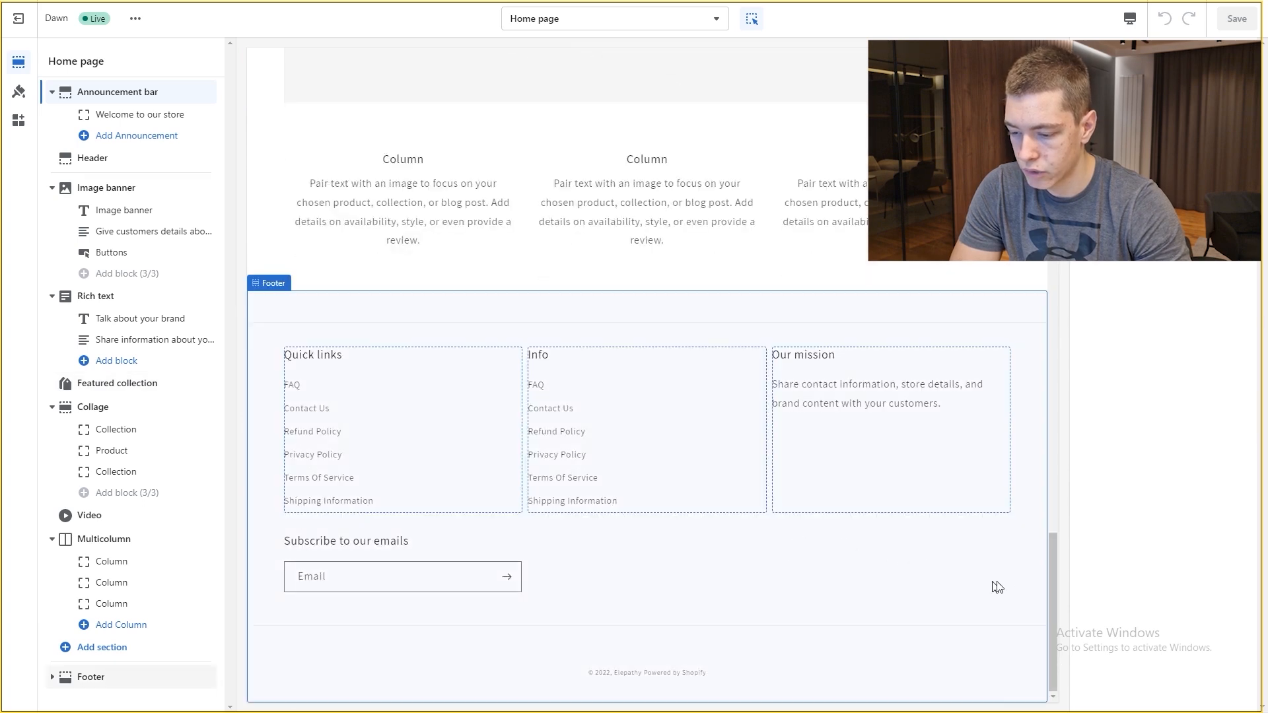
scroll(1048, 569, "up", 20)
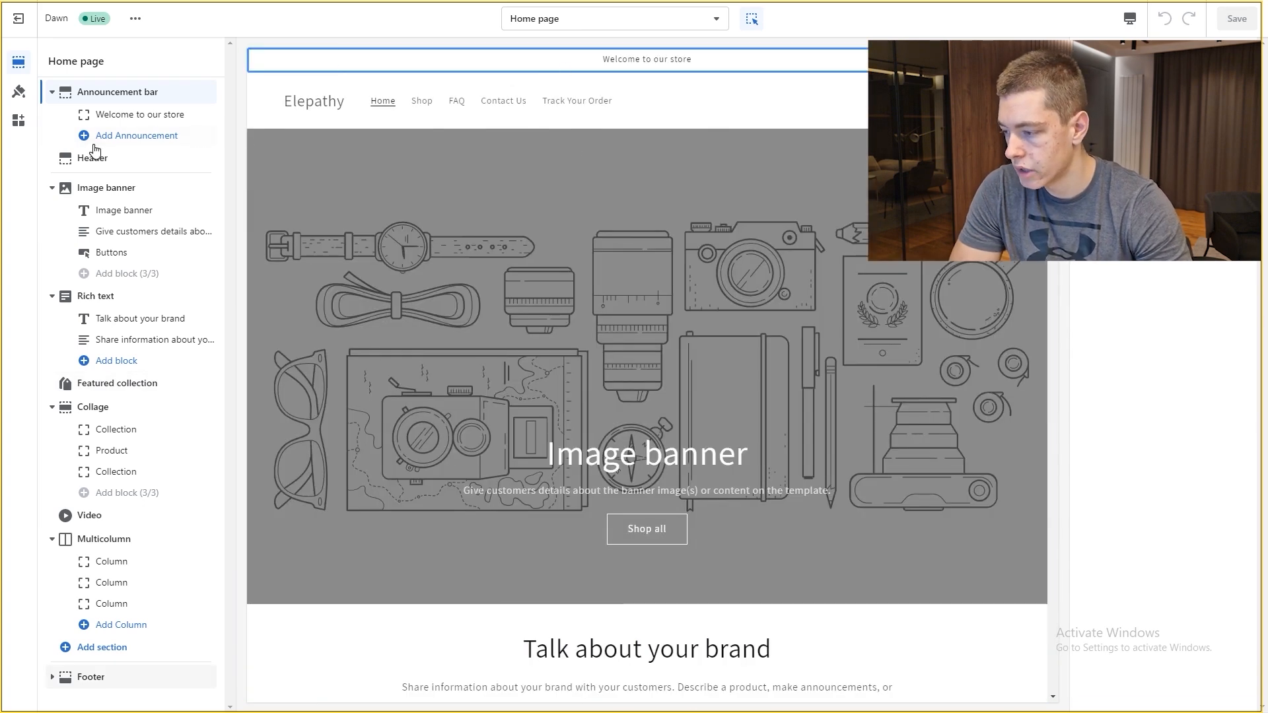
left_click(125, 117)
triple_click(1180, 104)
type("50% OFF Sale Ends Today! -Free S")
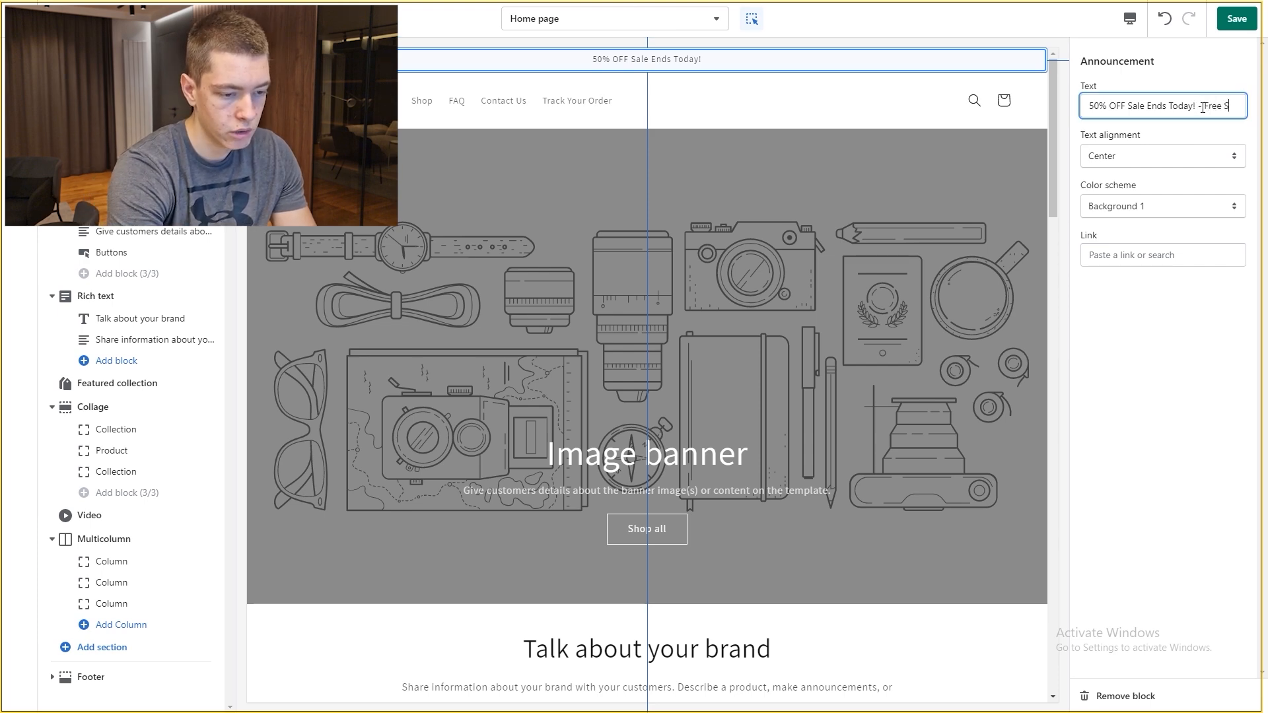
key("ctrl+s")
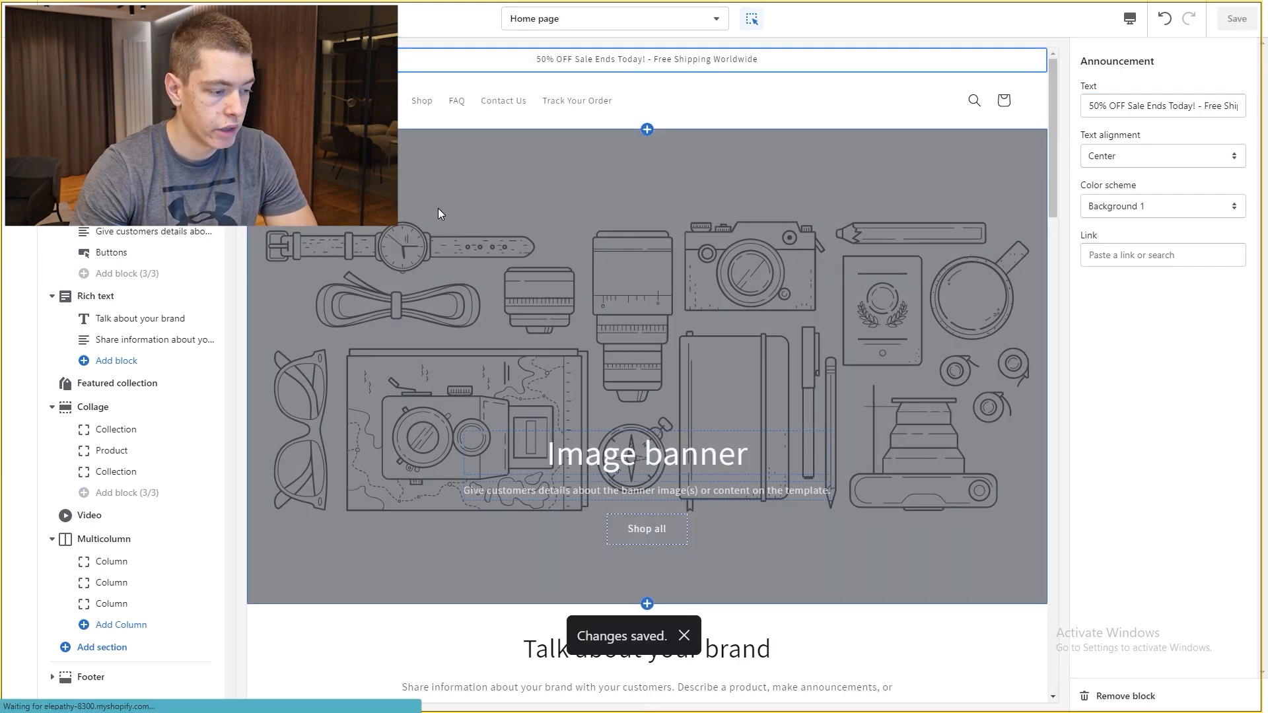
left_click(451, 201)
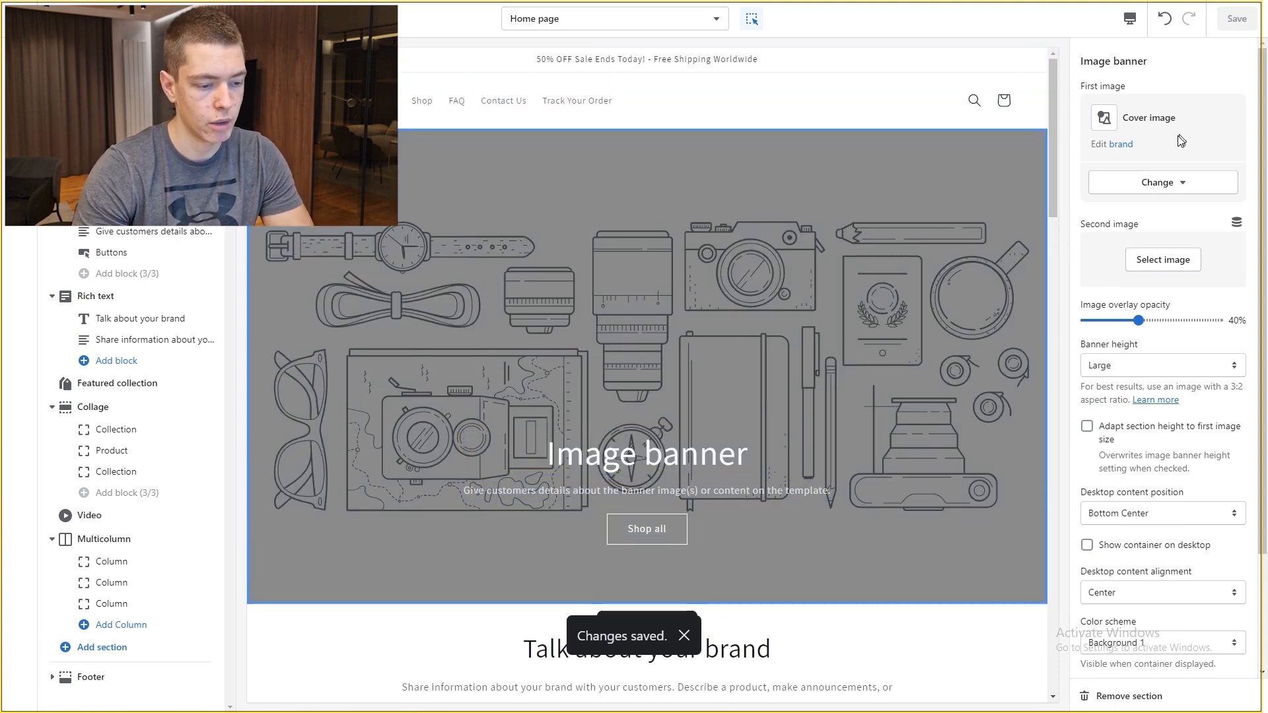
Step: Browse the free stock image library for a new banner image
left_click(1184, 185)
left_click(1180, 271)
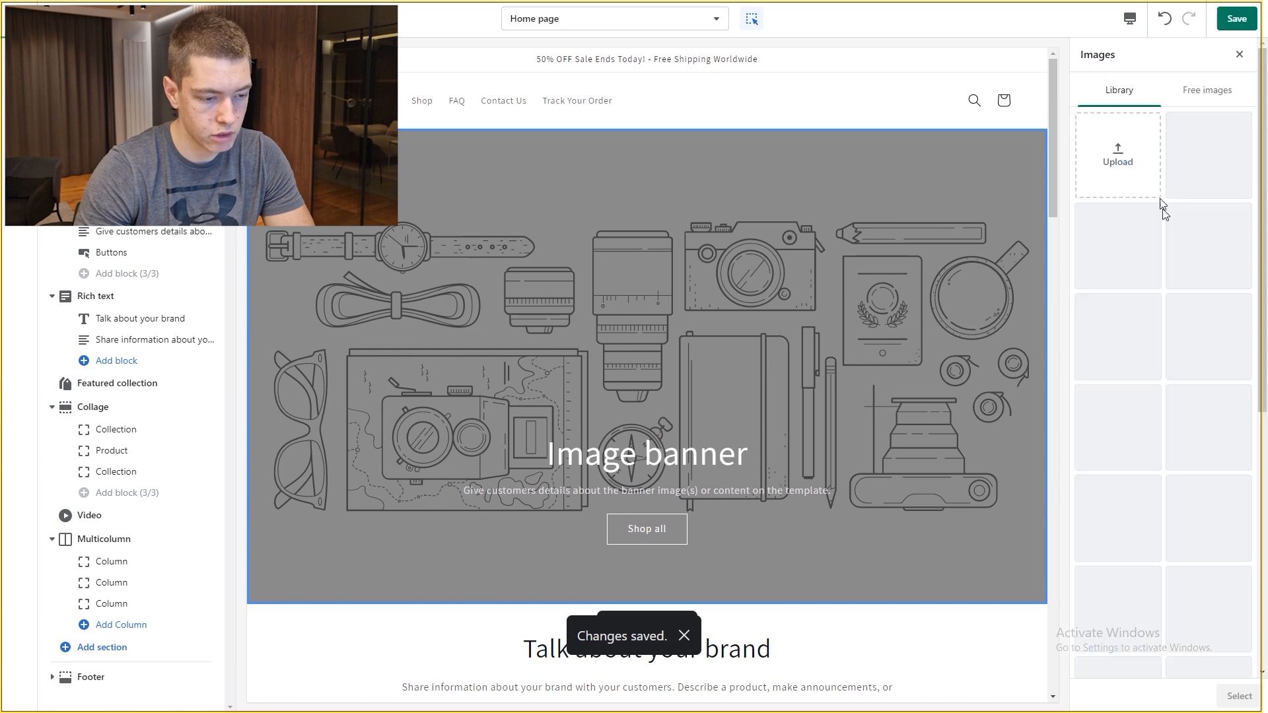
left_click(1216, 92)
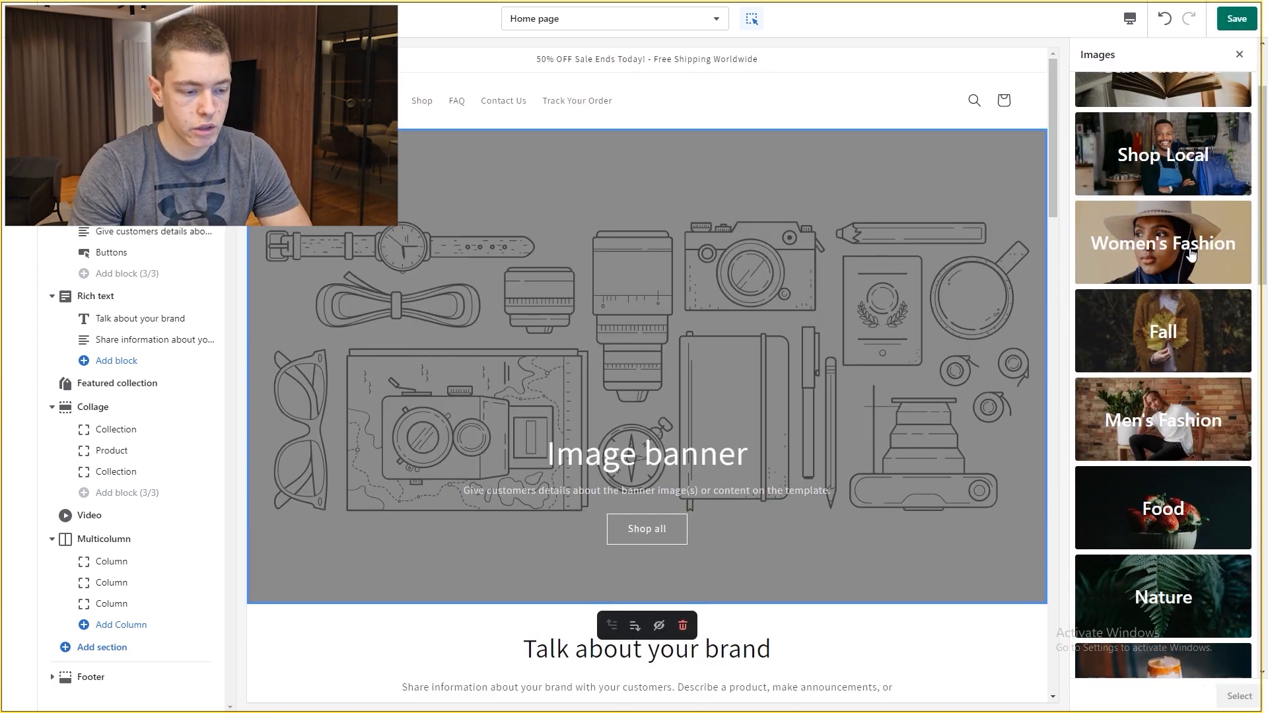
scroll(1186, 244, "down", 3)
scroll(1186, 244, "down", 5)
scroll(1182, 198, "up", 2)
left_click(1141, 210)
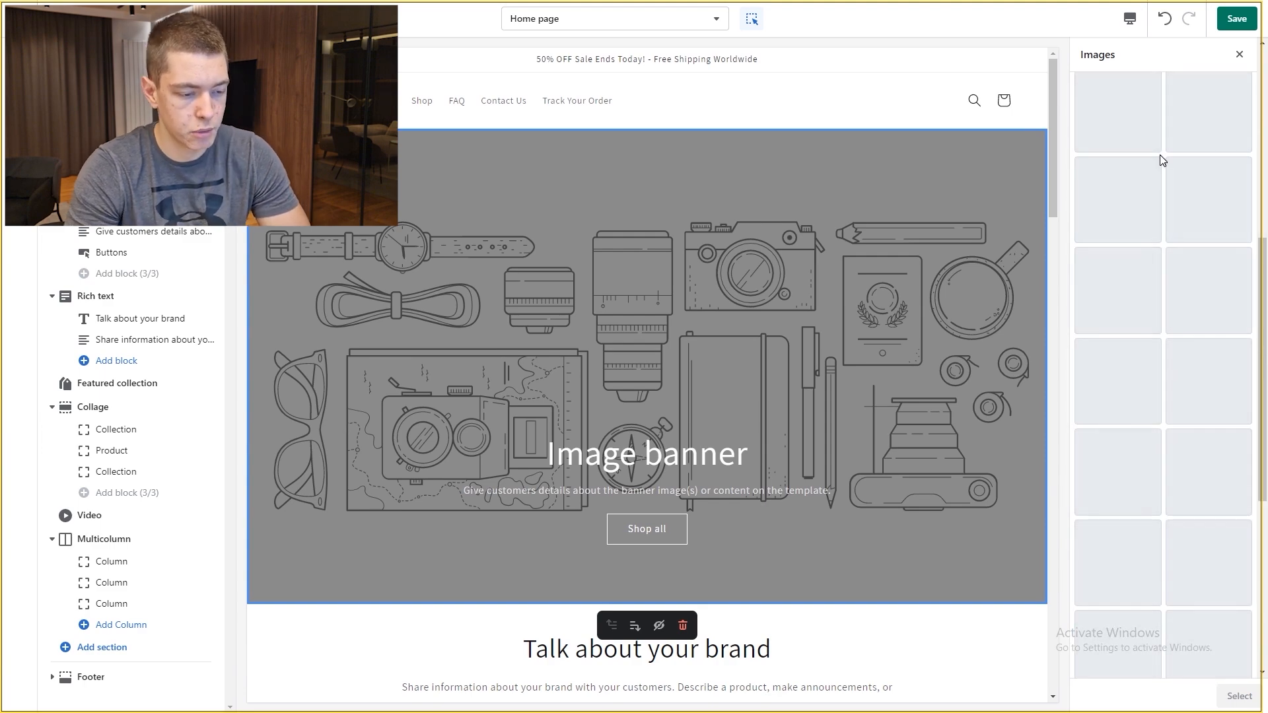
Step: Preview several photos and set the waterfall-by-ruins photo as the banner image
scroll(1163, 148, "down", 2)
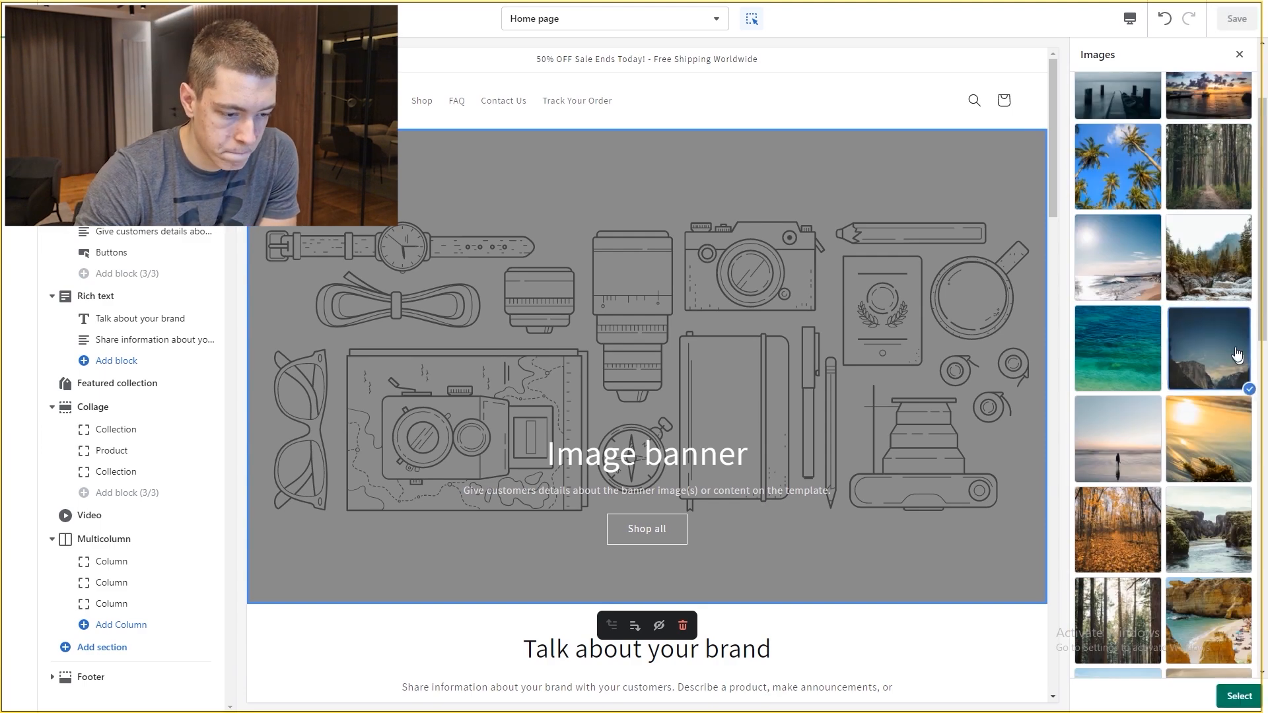
left_click(1192, 341)
left_click(1192, 340)
scroll(1177, 383, "down", 5)
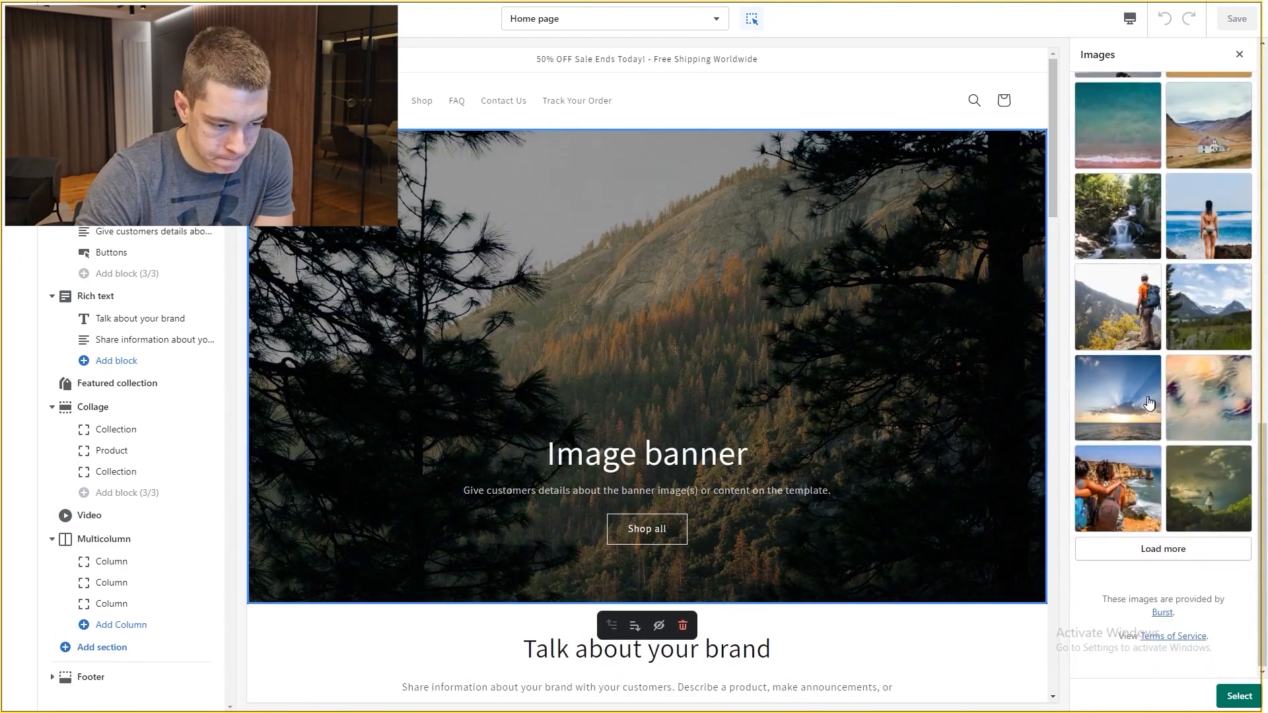
scroll(1172, 436, "down", 8)
scroll(1173, 436, "down", 6)
left_click(1203, 202)
scroll(1196, 297, "up", 17)
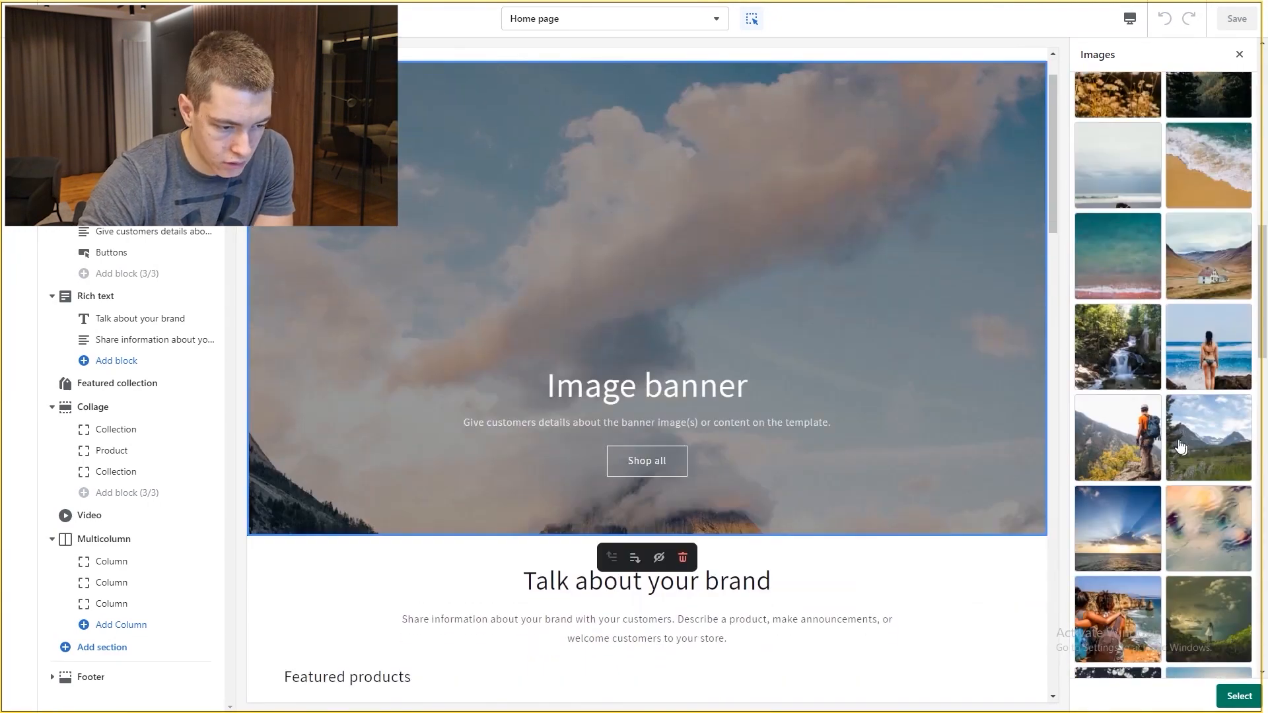
left_click(1123, 473)
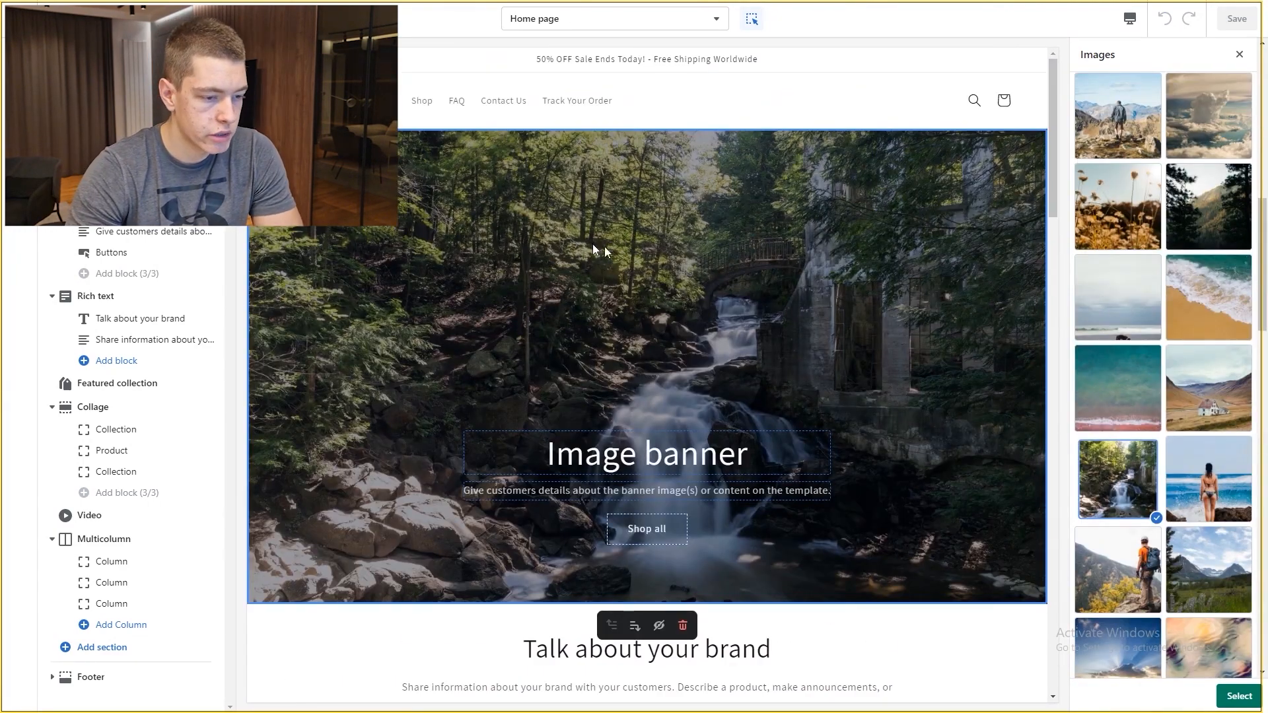
scroll(1201, 362, "up", 2)
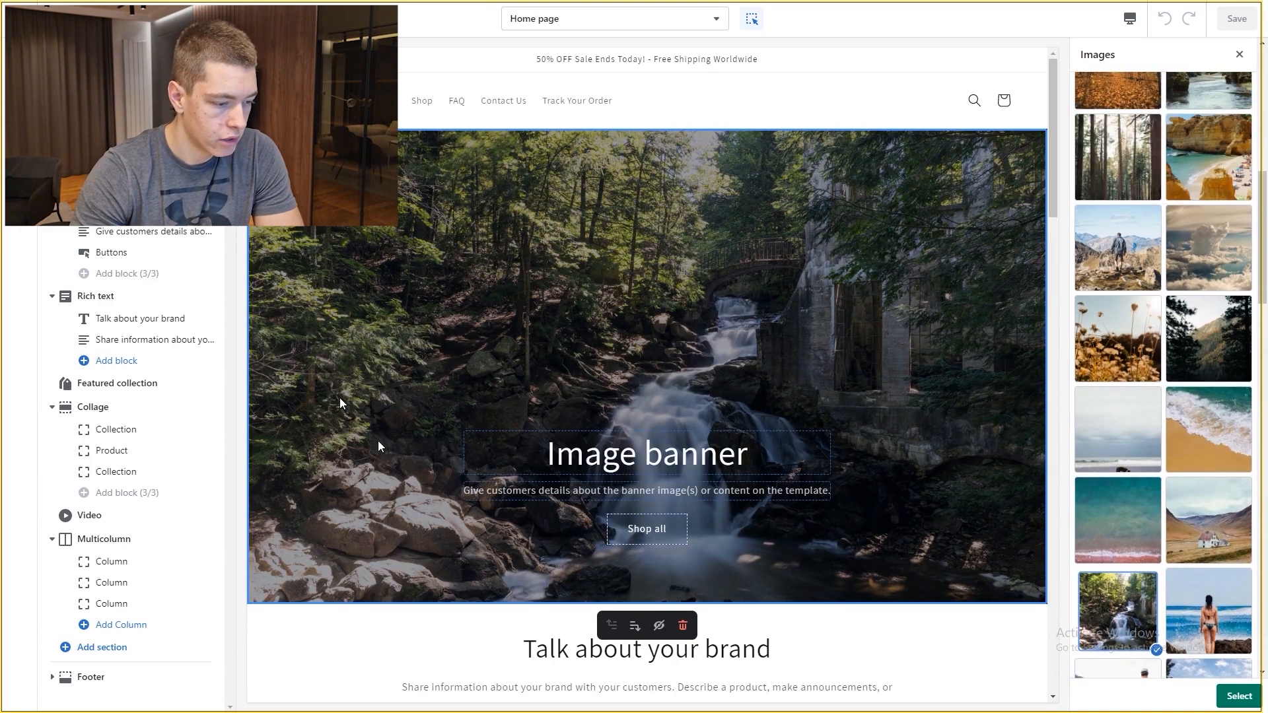
left_click(1239, 696)
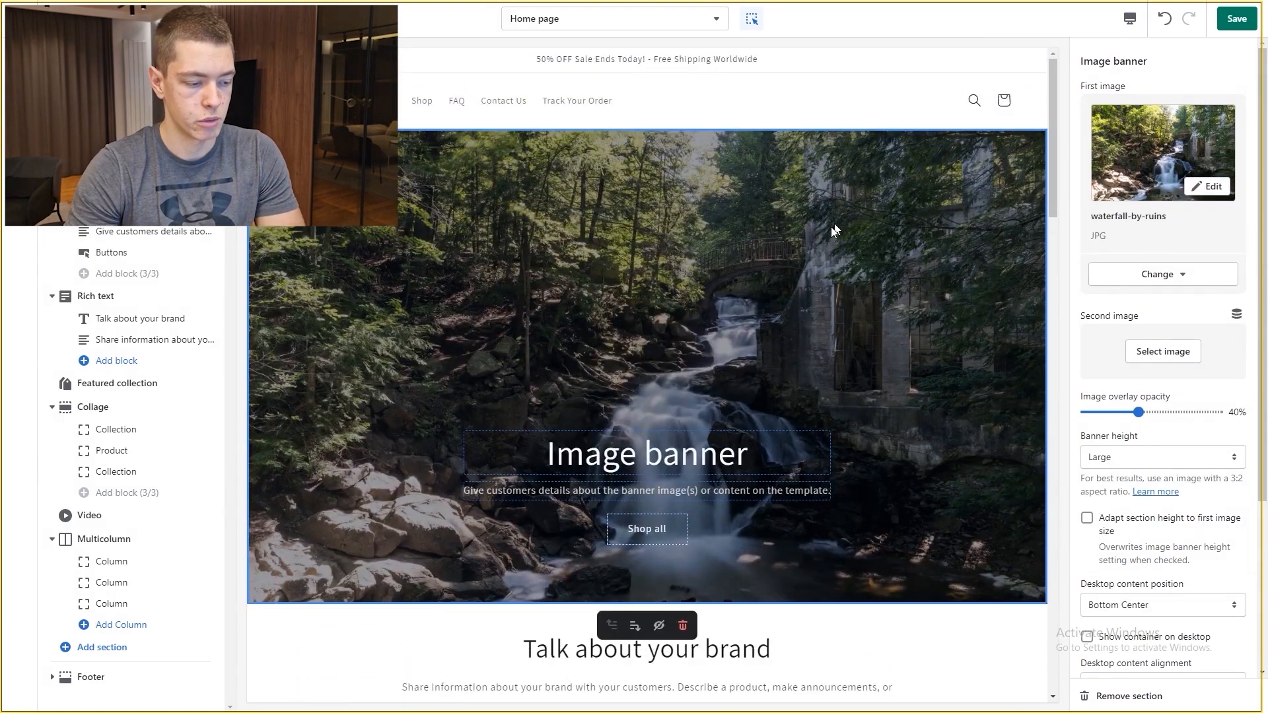
left_click(735, 106)
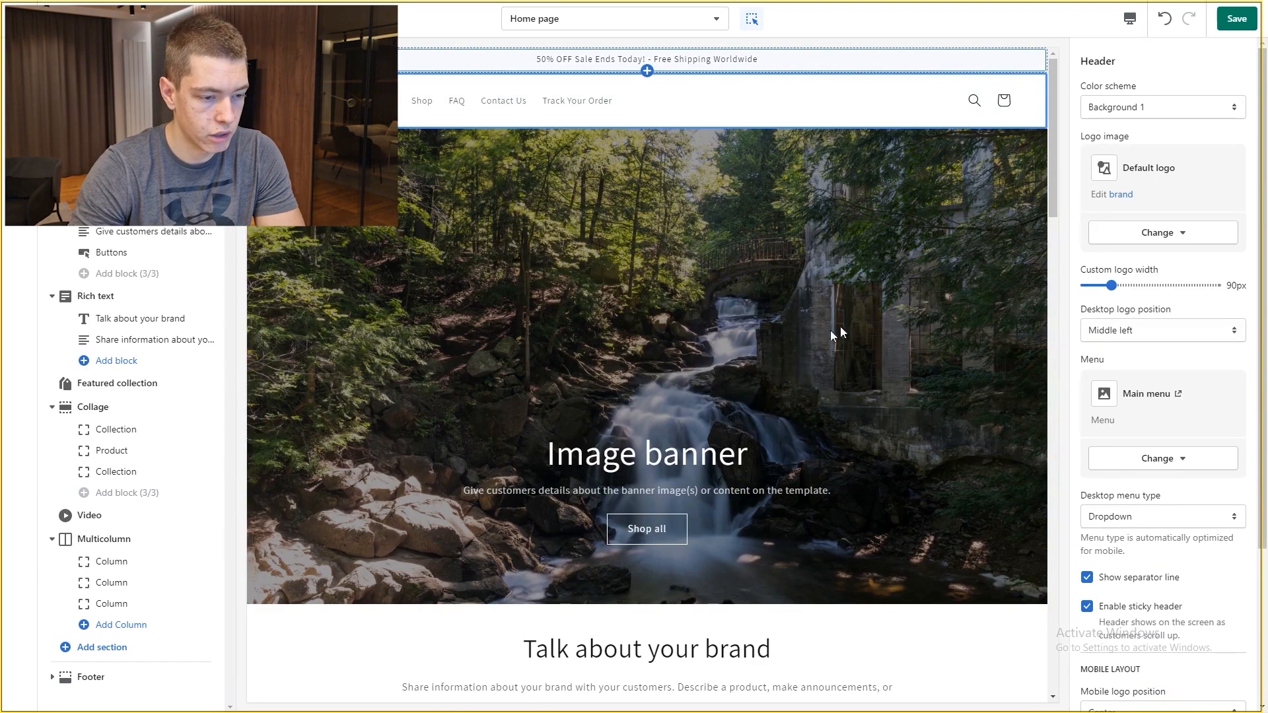
Step: Save the new image and change the banner heading to 'Welcome To Our Store'
left_click(1221, 20)
left_click(604, 458)
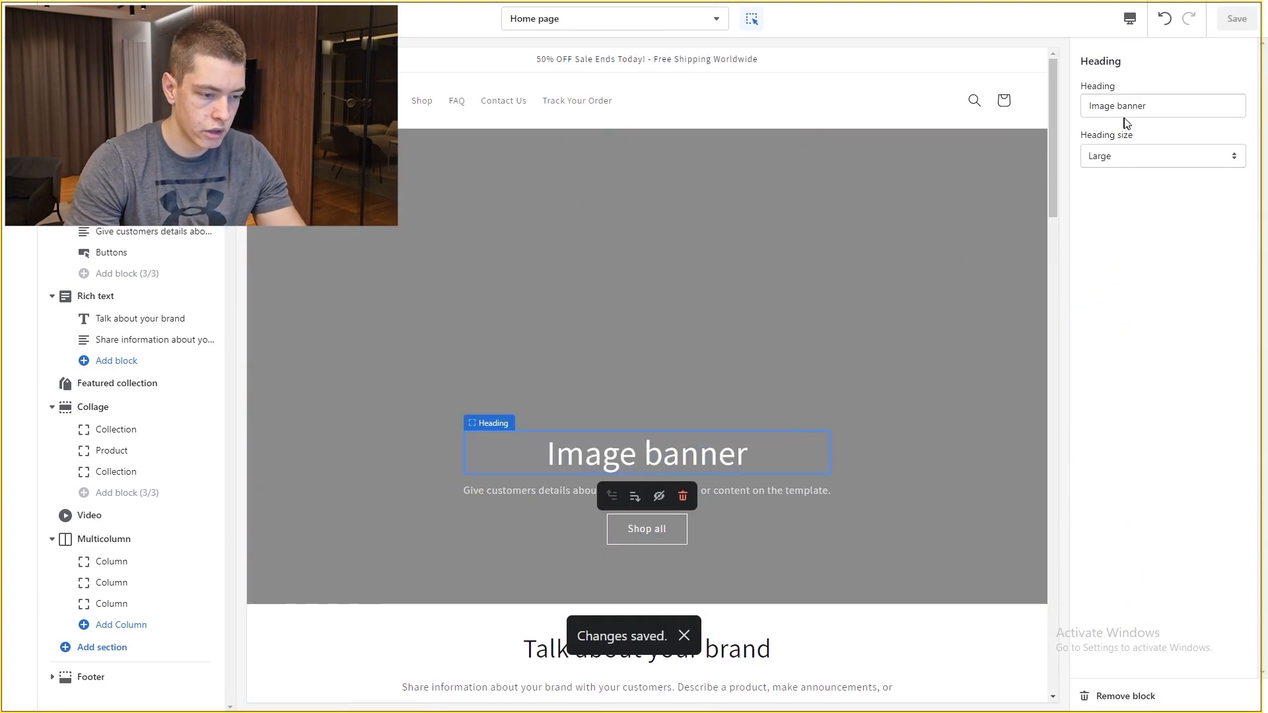
triple_click(1126, 107)
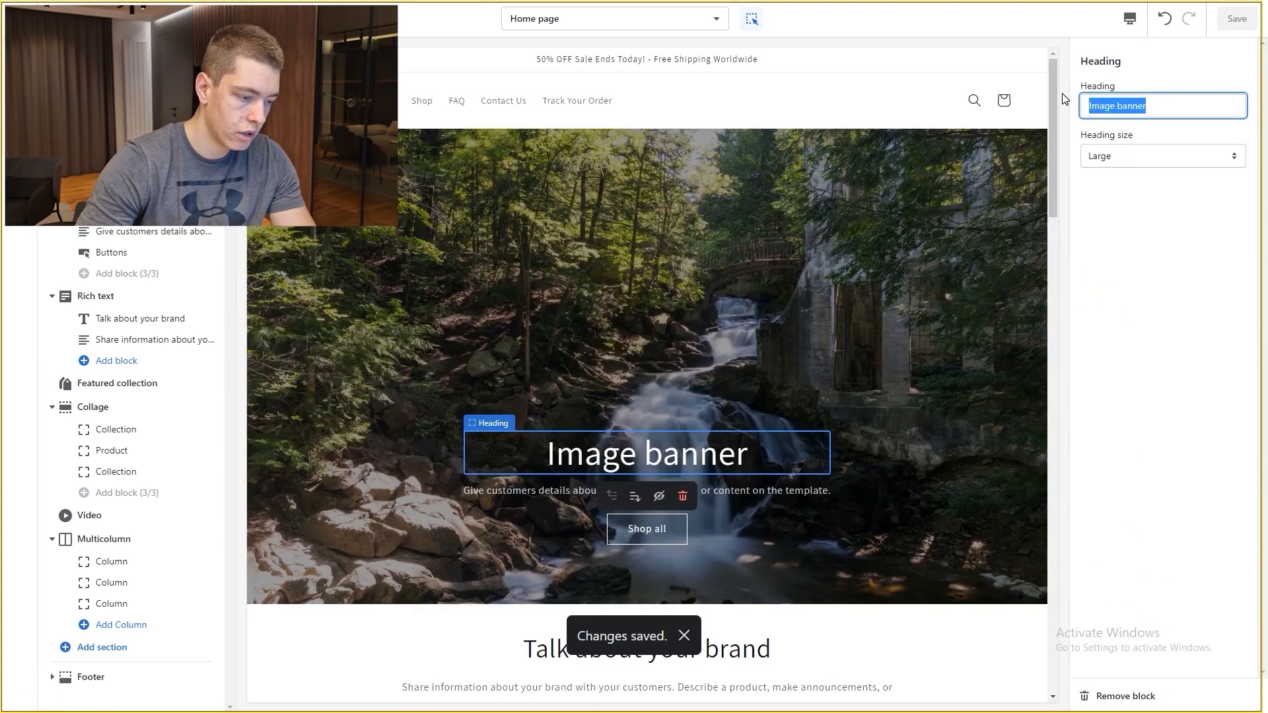
type("Welcome T")
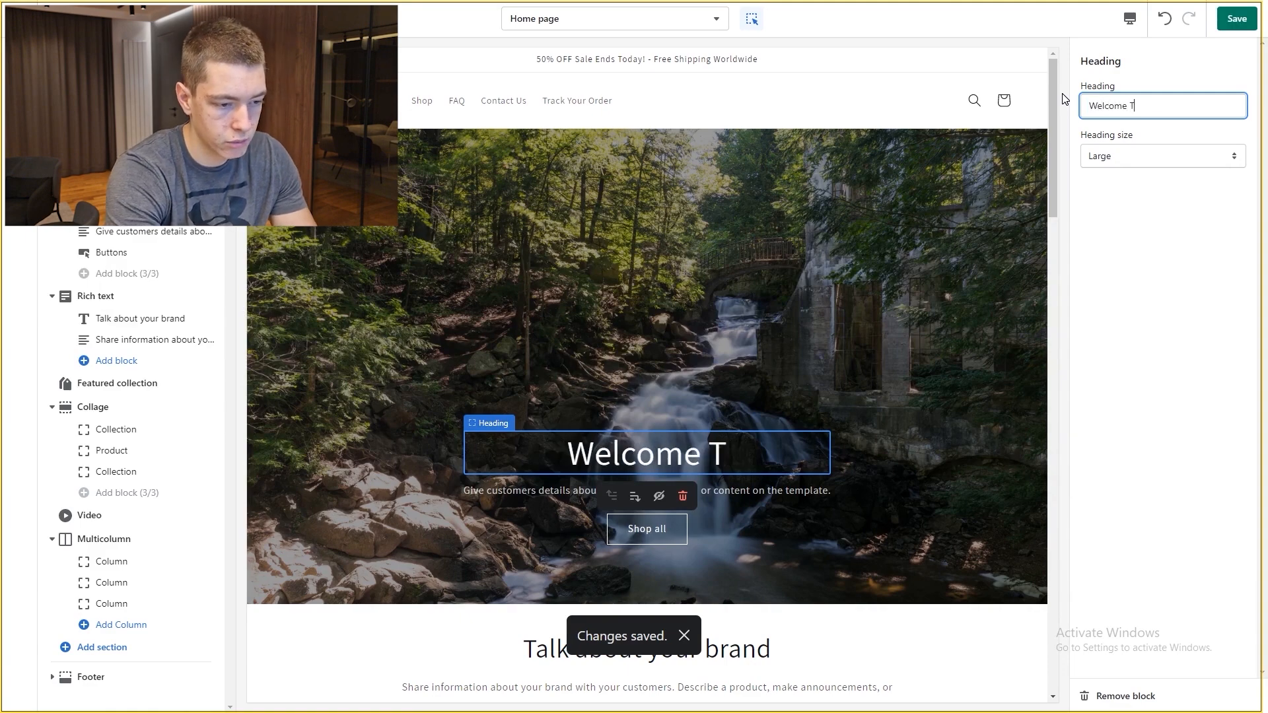
type("o Orur Store")
Step: Set the banner description to 'We provide the highest quality products at the lowest prices!' and save
left_click(764, 492)
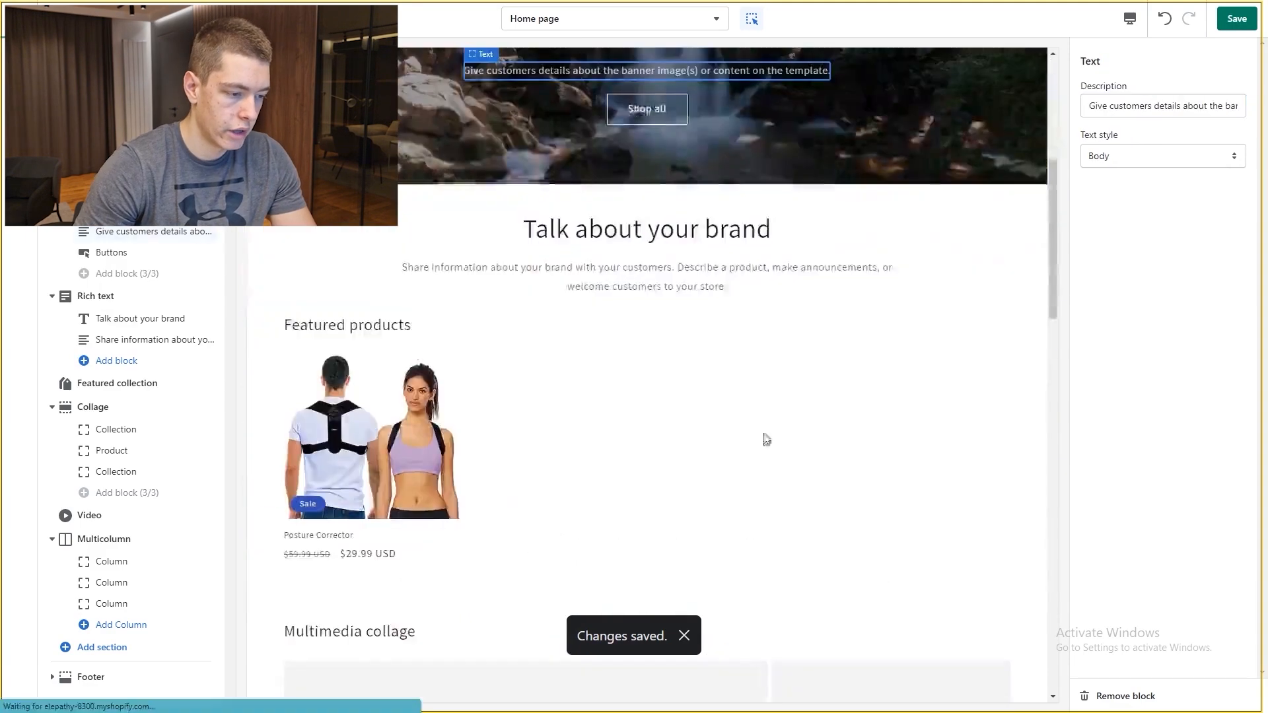
triple_click(1109, 107)
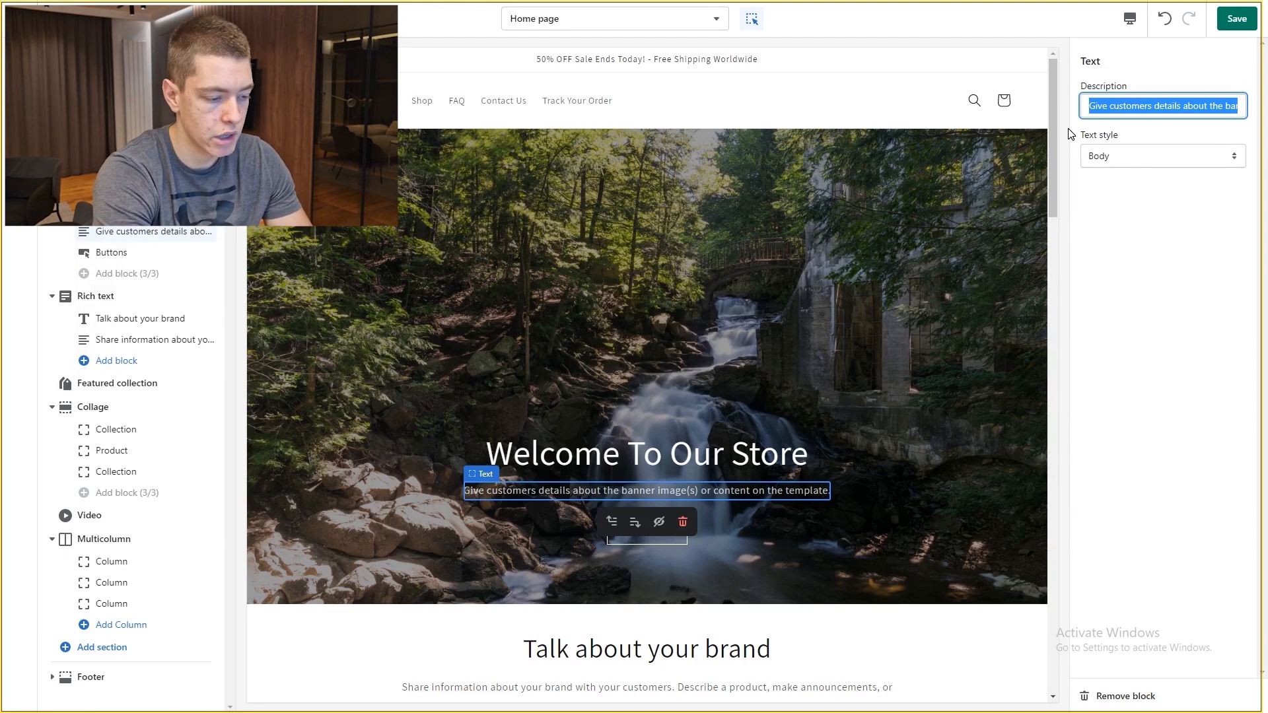
type("We provide the highe")
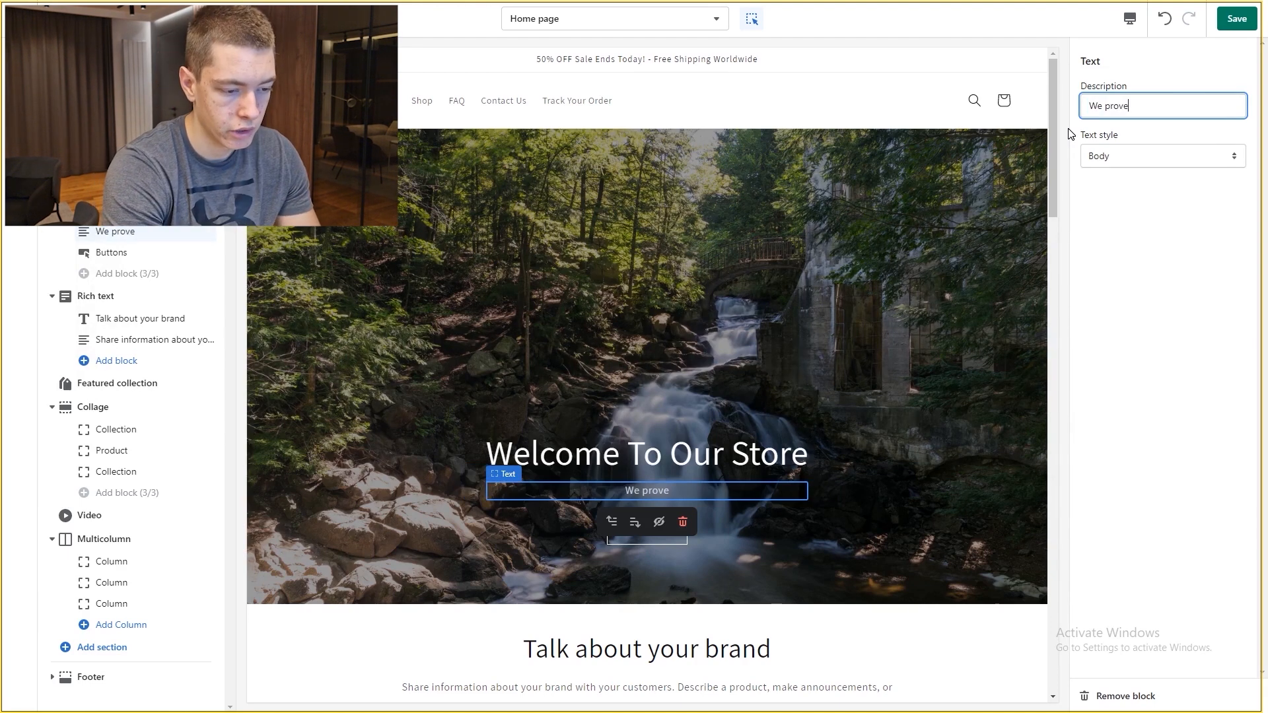
type("st quality produ")
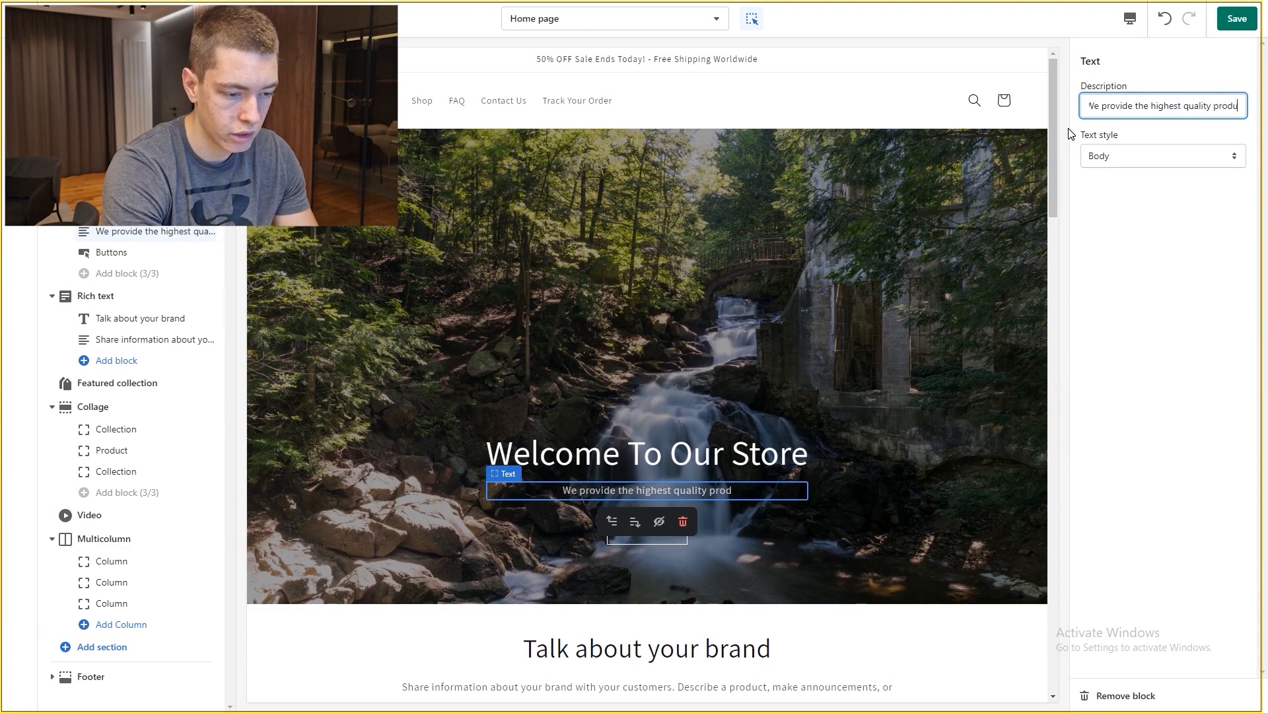
type("cts at the lowest prices!")
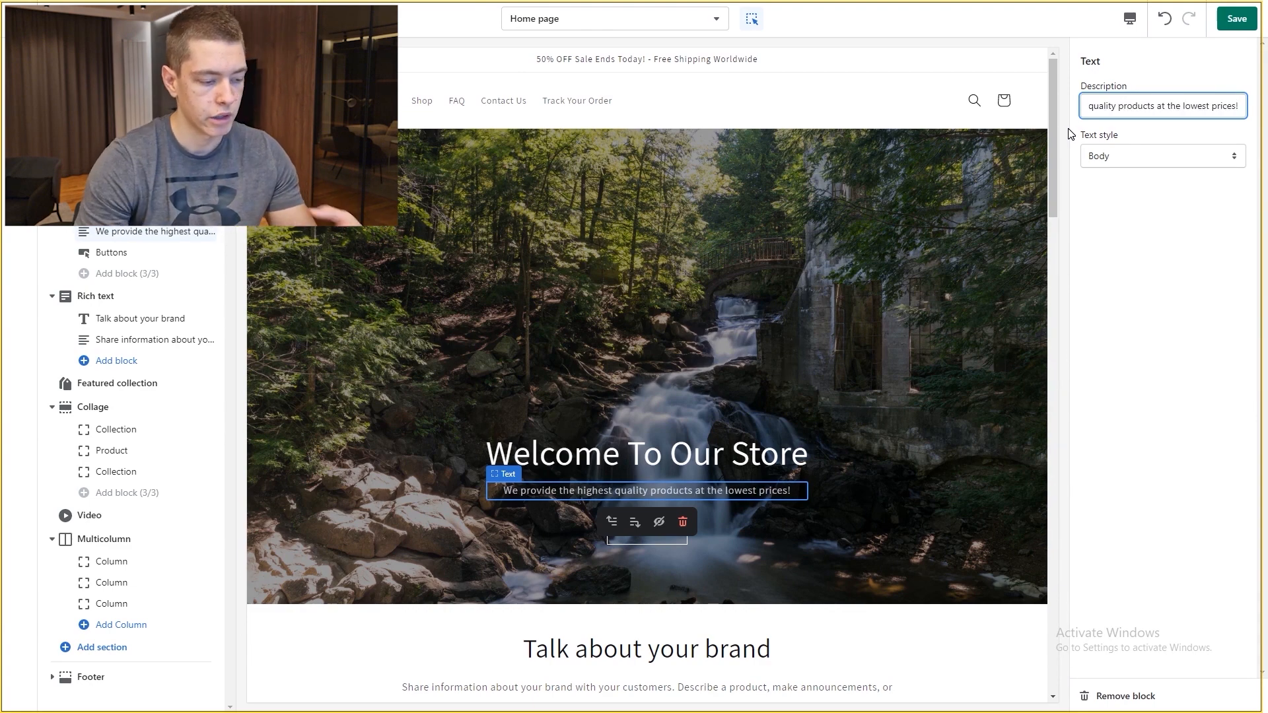
scroll(744, 334, "down", 1)
scroll(713, 396, "up", 1)
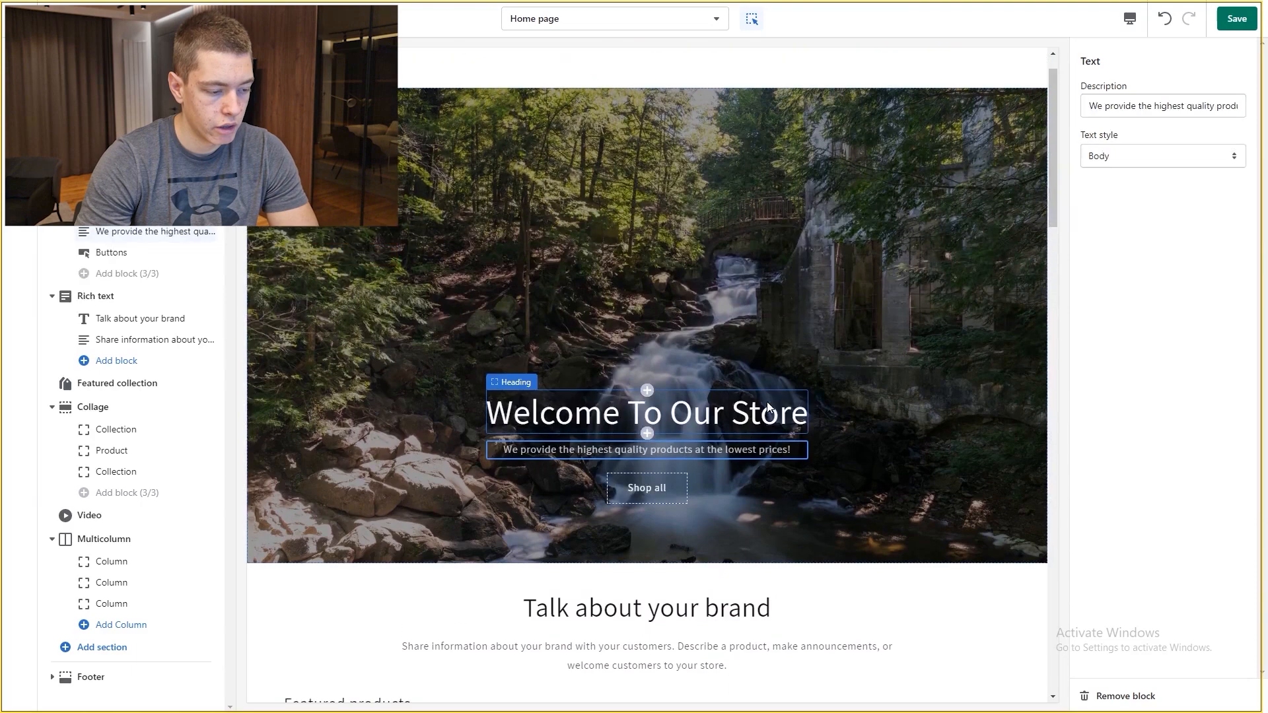
scroll(629, 442, "down", 3)
scroll(972, 206, "up", 3)
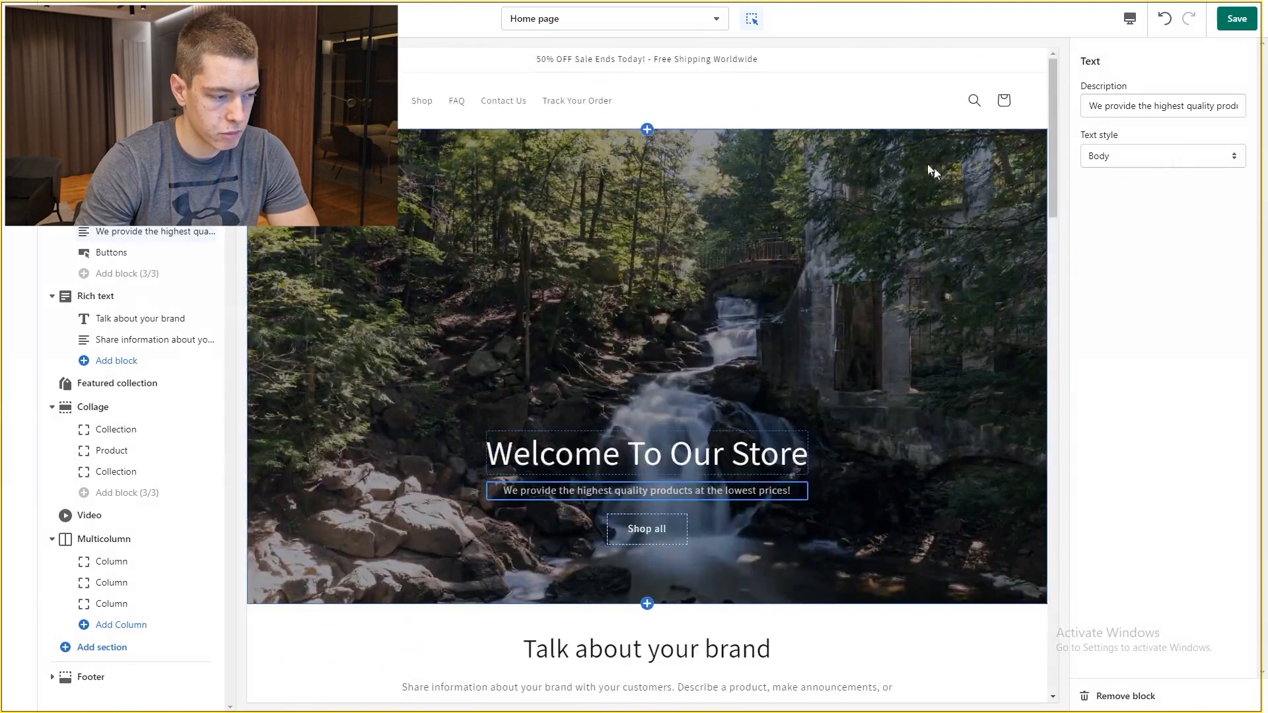
left_click(1237, 20)
Step: Make the banner button solid, label it 'Shop Now', link it to Posture Corrector, and save
left_click(133, 248)
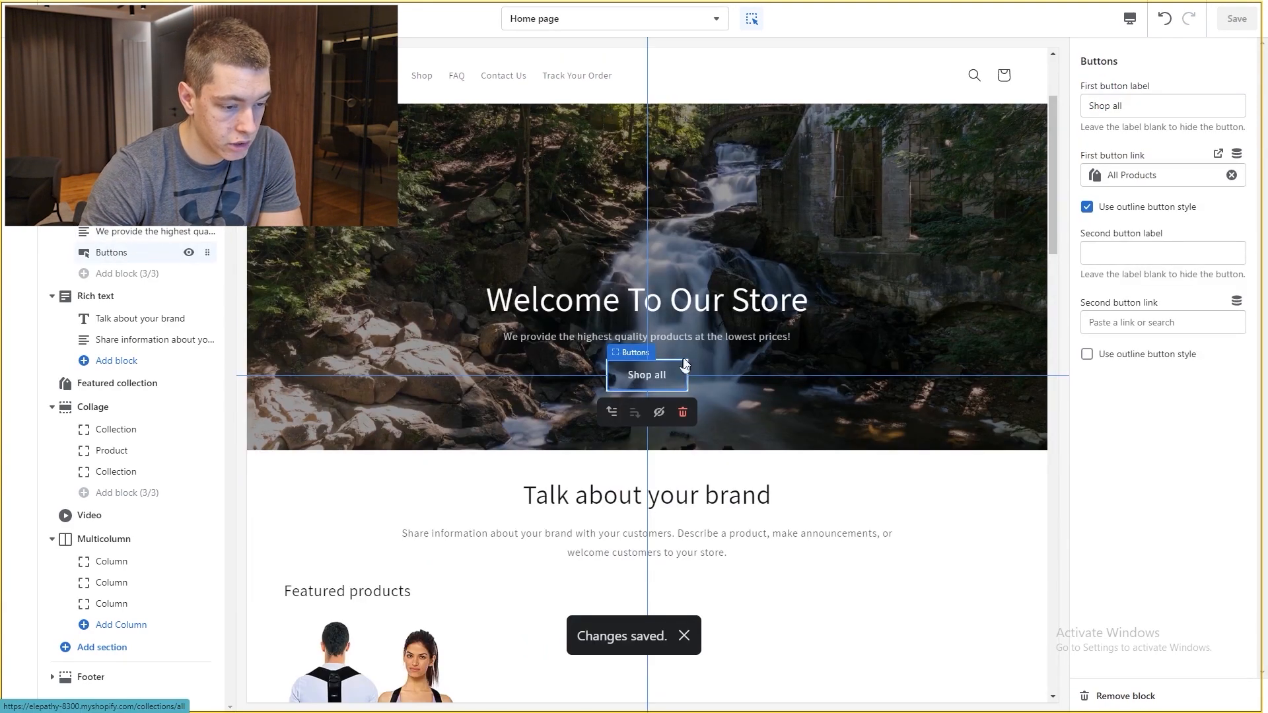
left_click(1099, 211)
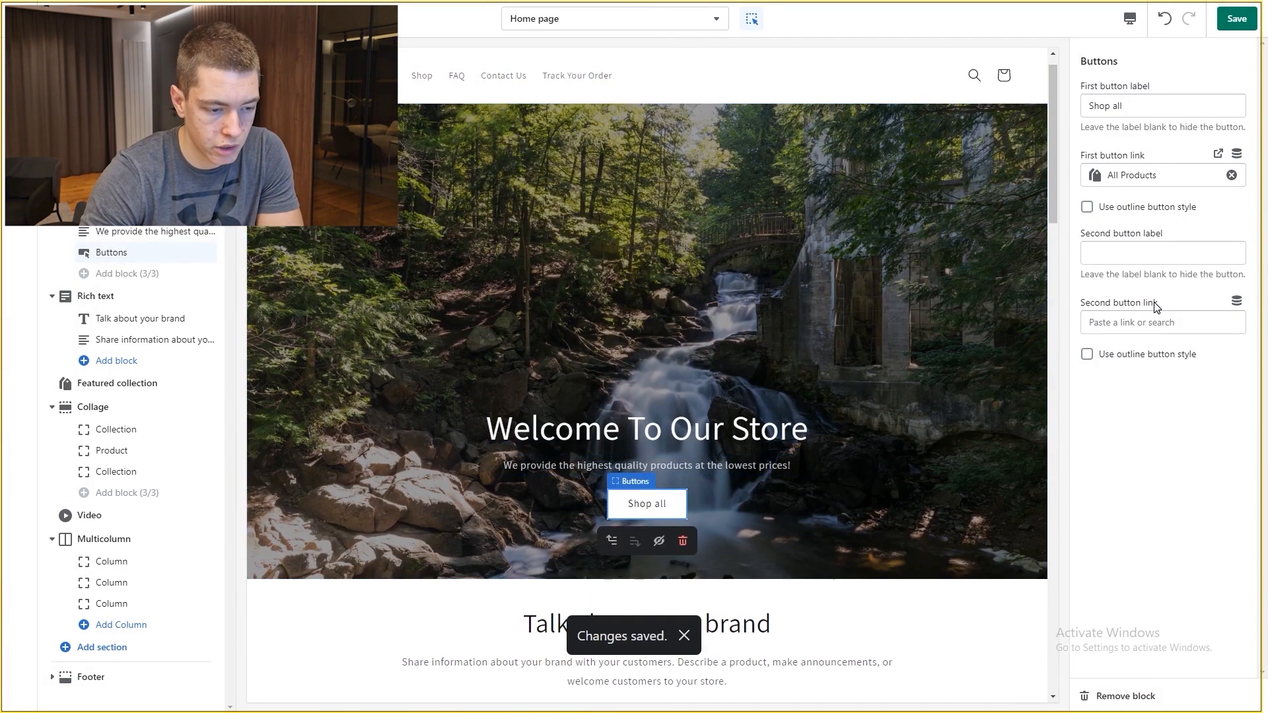
left_click_drag(1136, 110, 1118, 112)
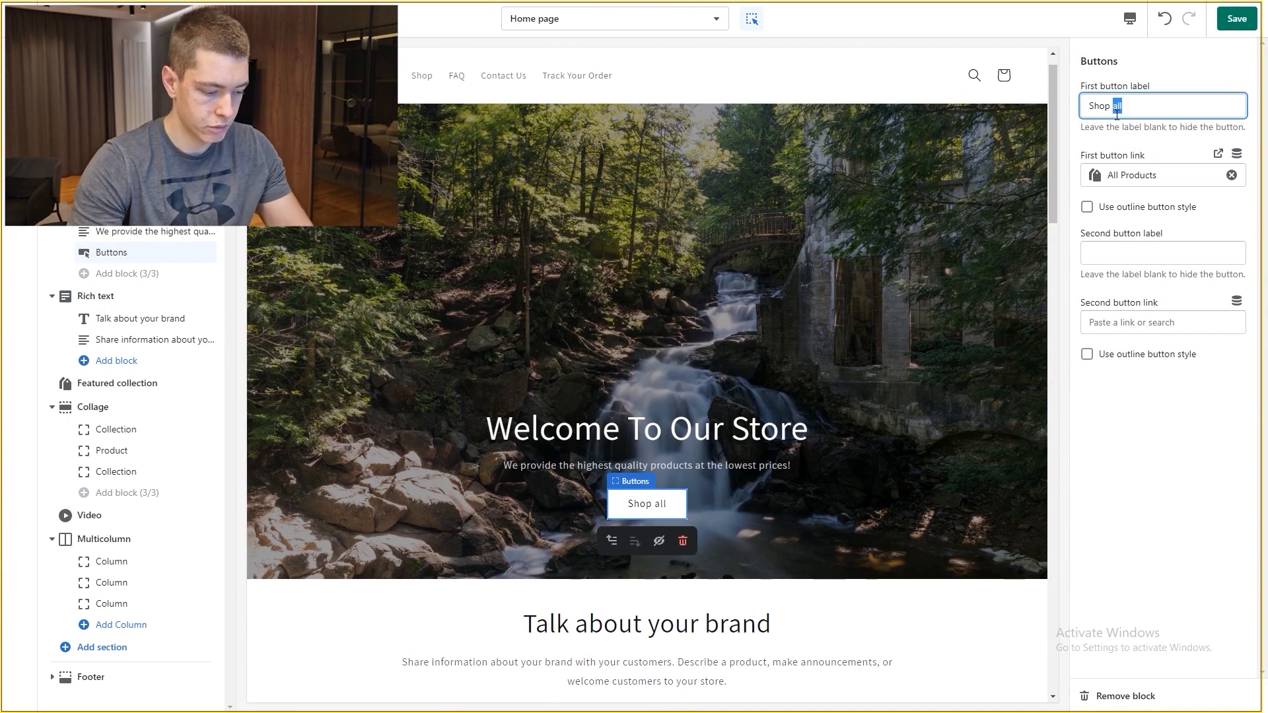
type("Now")
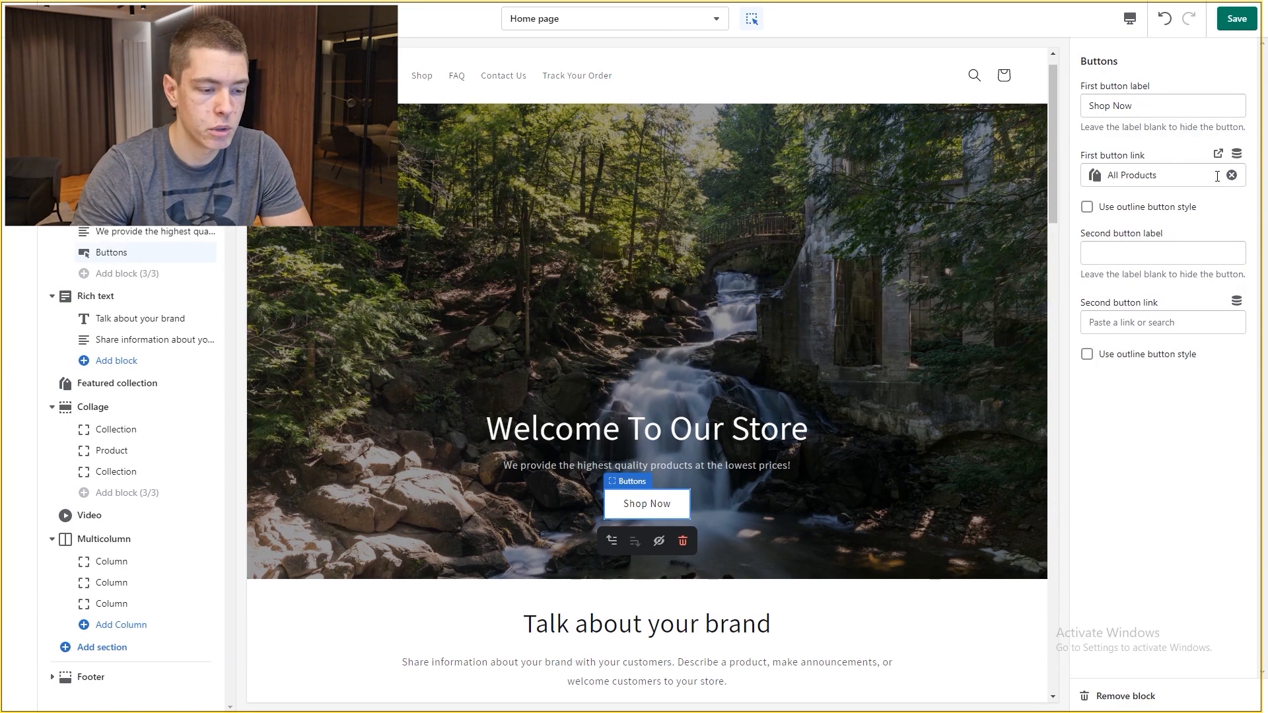
left_click(1233, 176)
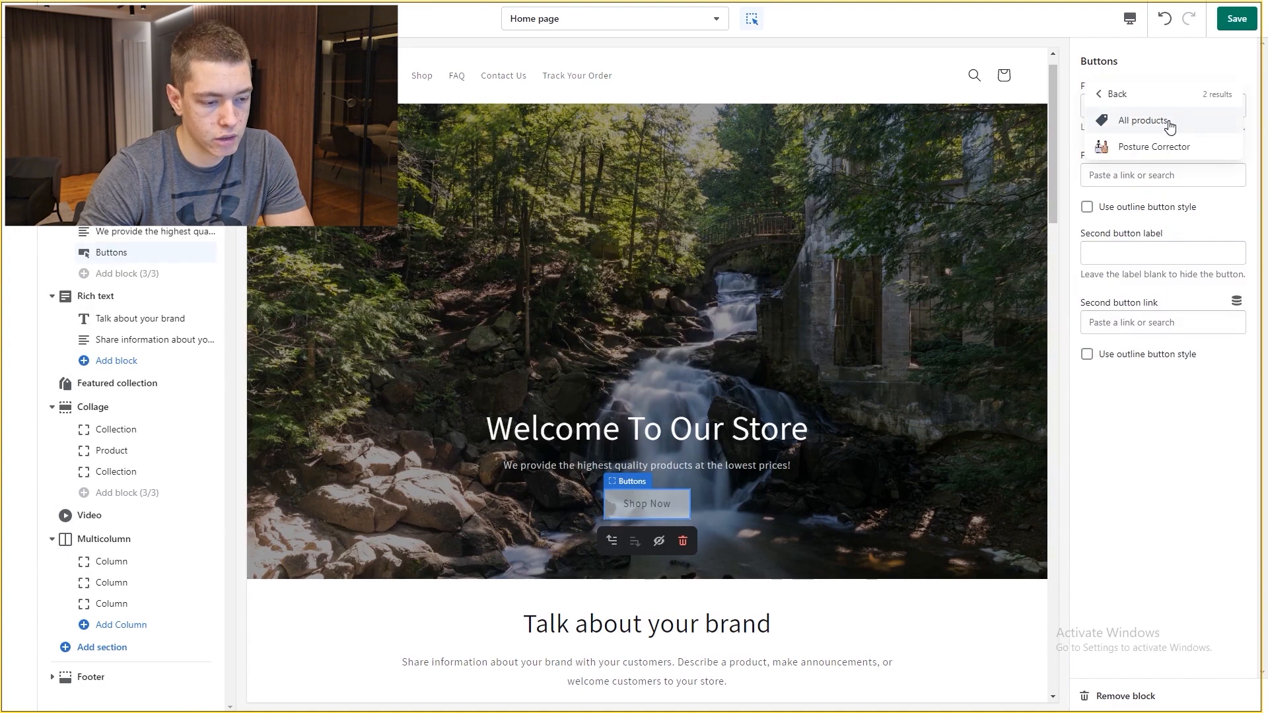
left_click(1149, 147)
left_click(1234, 26)
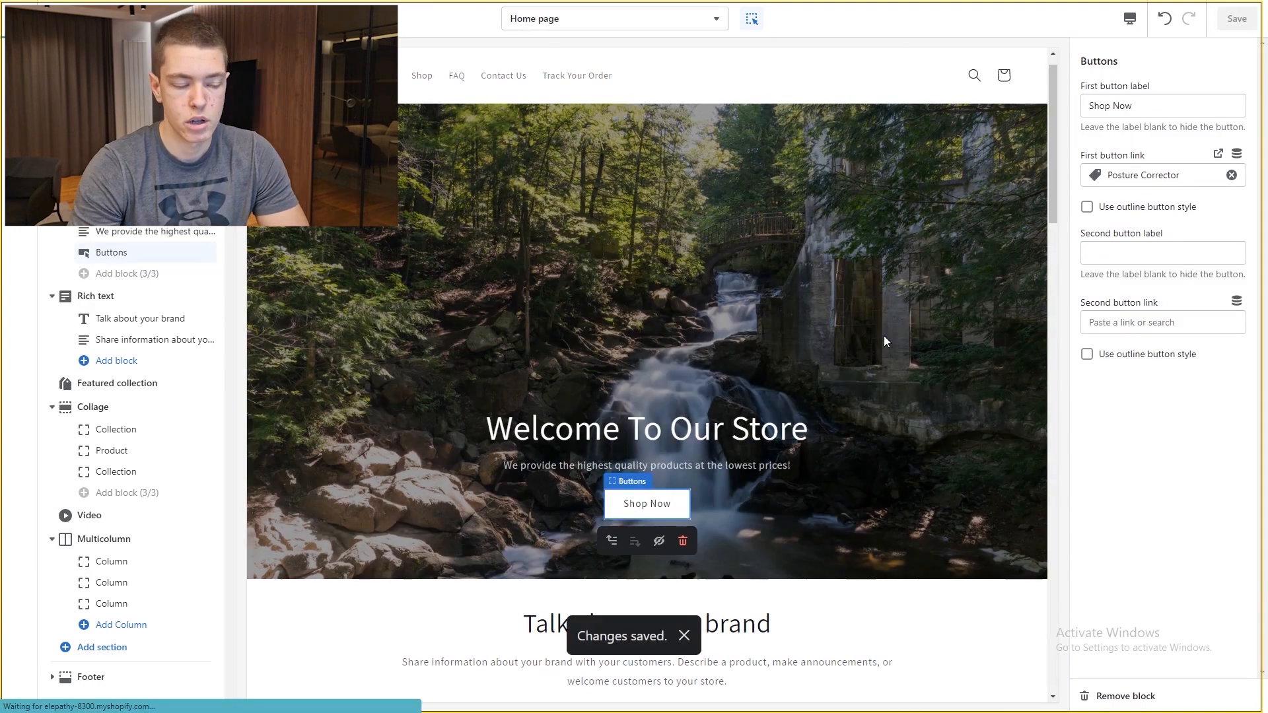
Step: Hide the Rich text, Featured collection, Collage, Video and Multicolumn sections and save
scroll(704, 446, "down", 2)
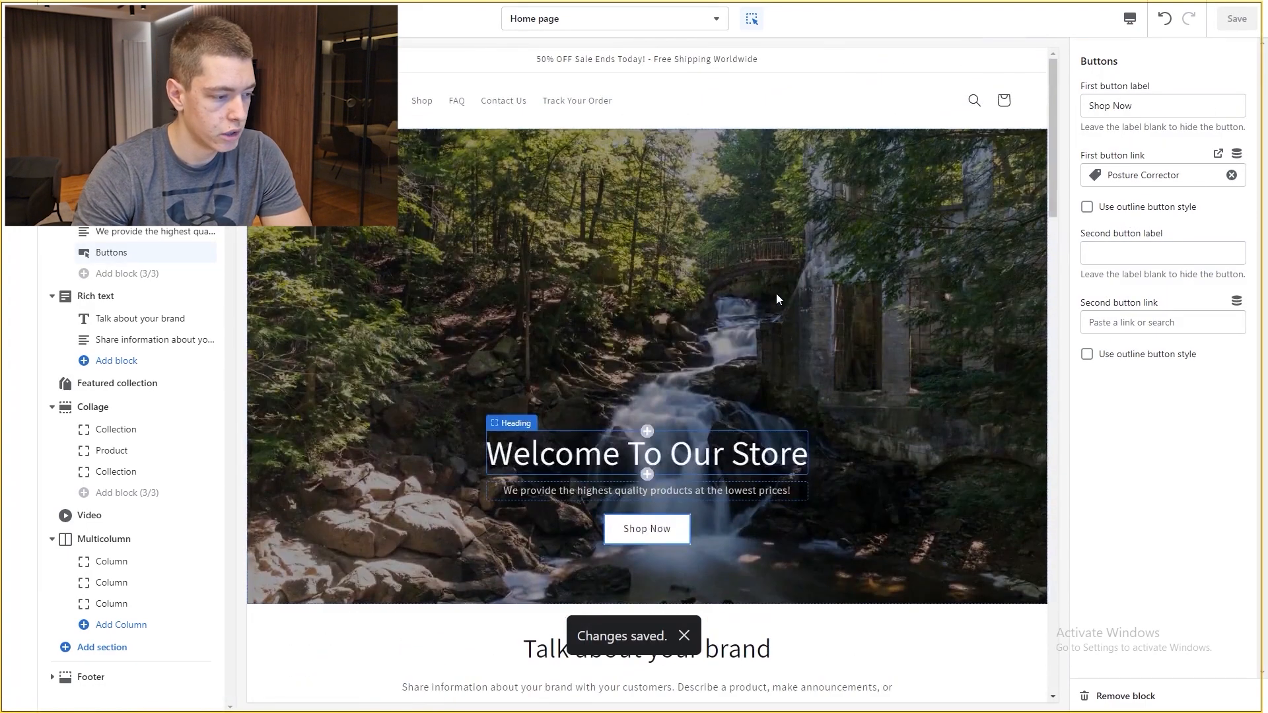
scroll(560, 381, "down", 4)
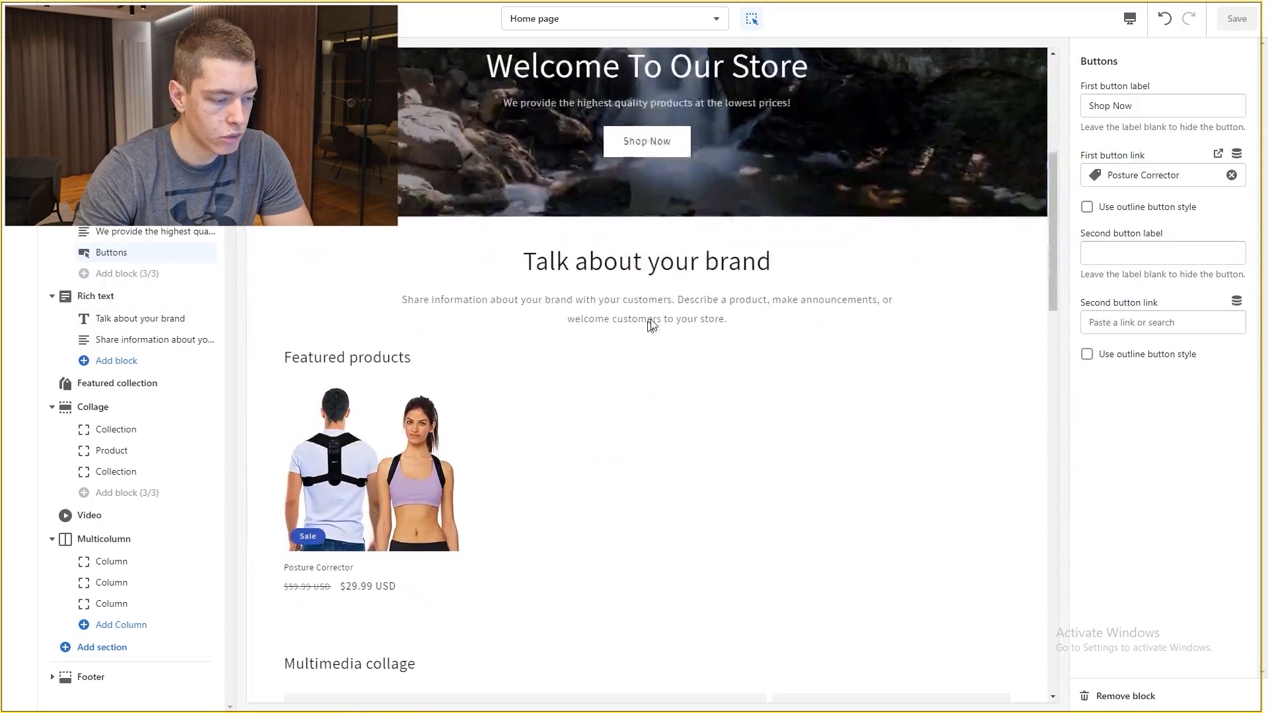
scroll(629, 295, "up", 2)
left_click(529, 313)
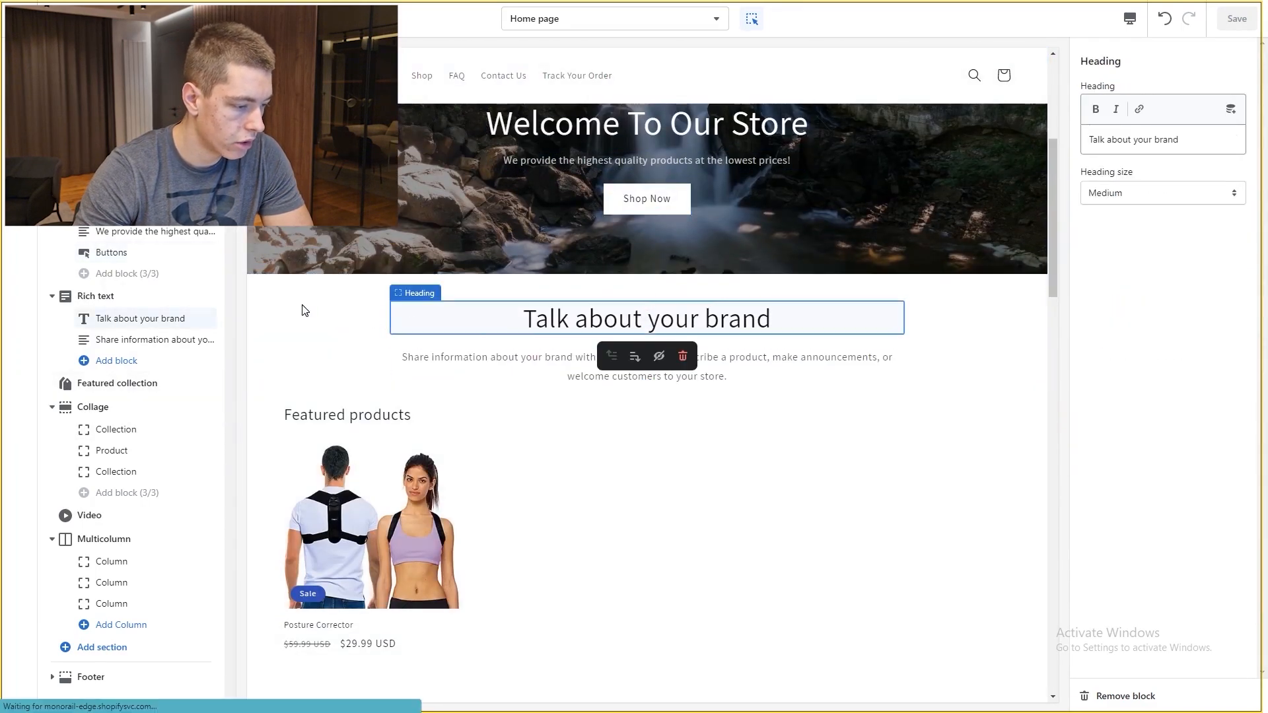
left_click(303, 306)
left_click(190, 297)
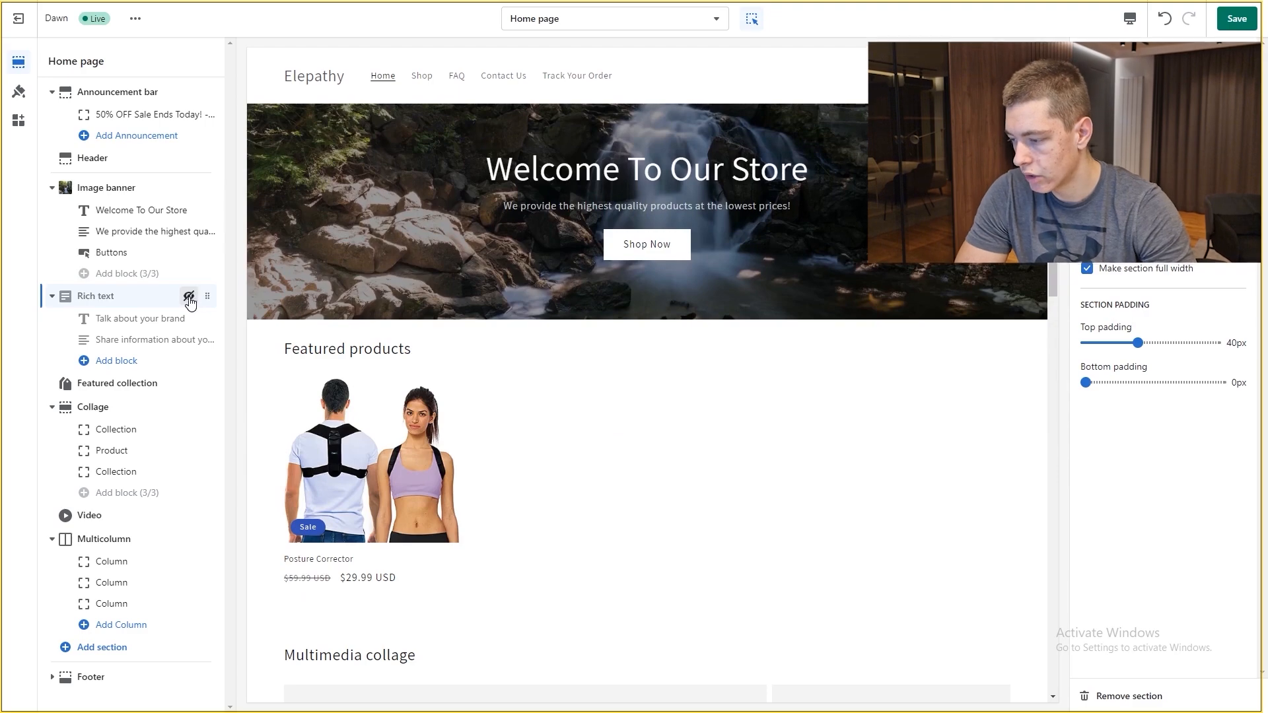
left_click(188, 408)
left_click(188, 515)
left_click(188, 539)
scroll(542, 399, "up", 5)
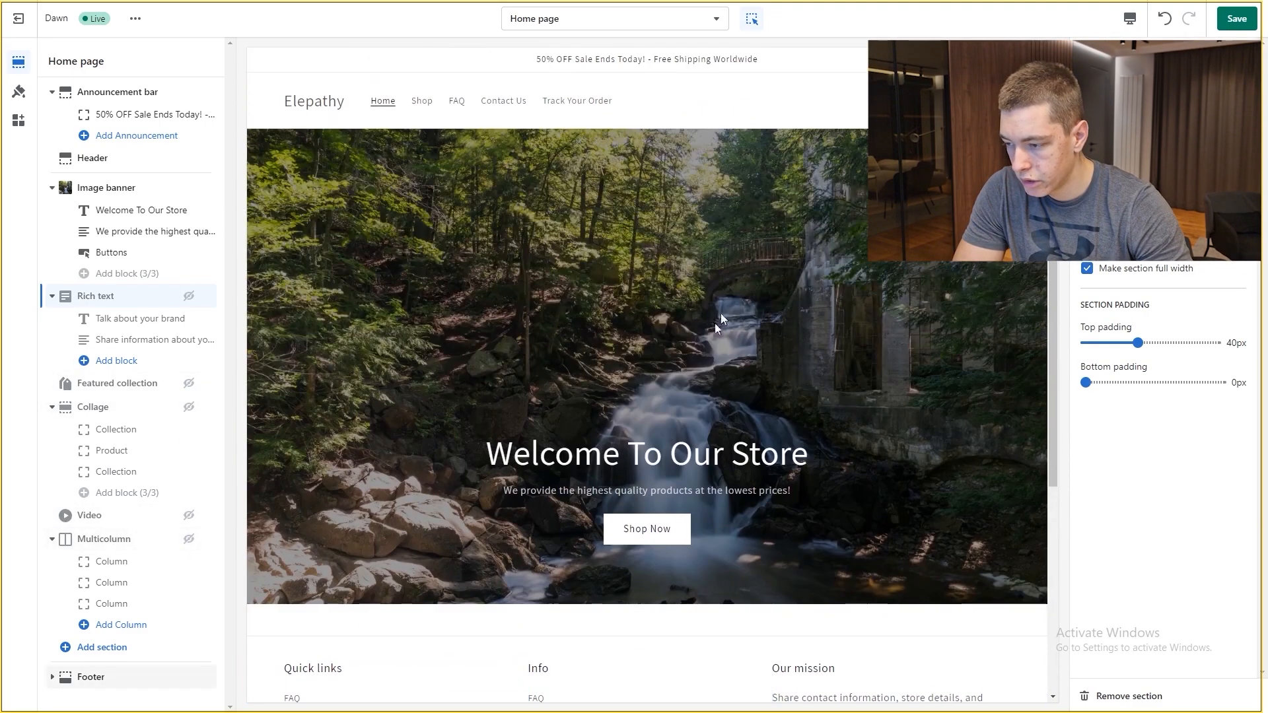
scroll(785, 419, "down", 5)
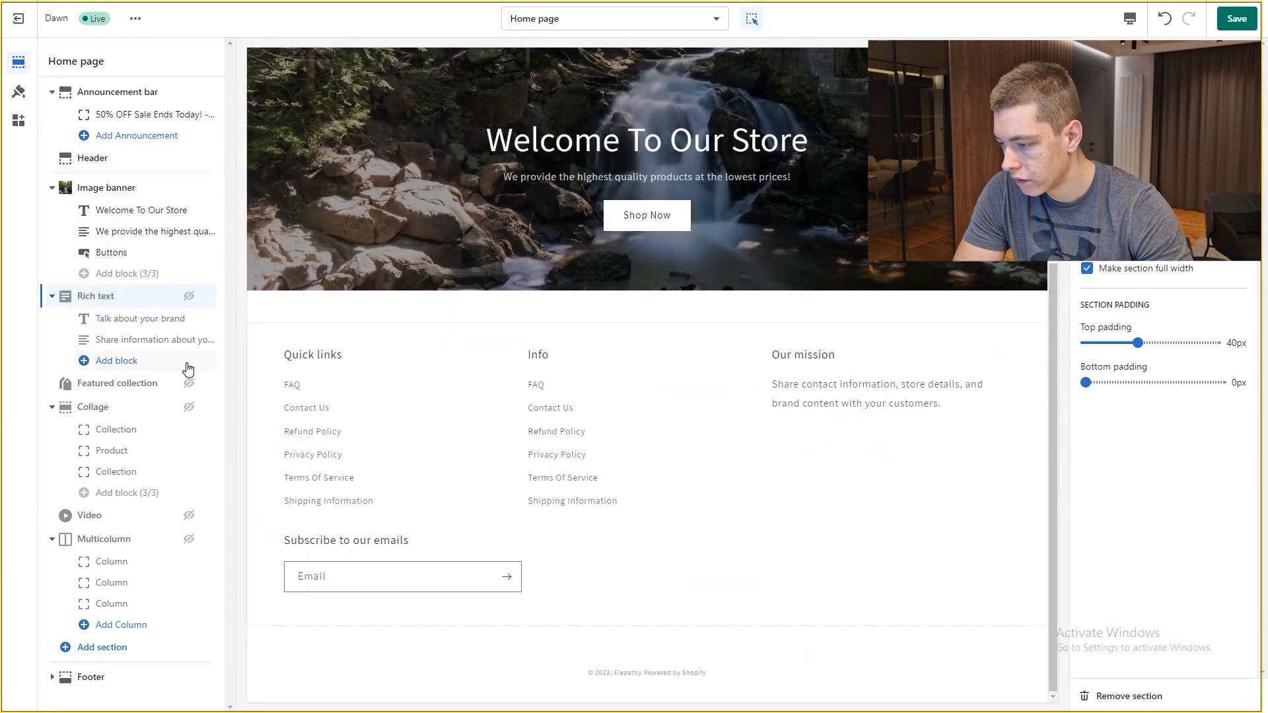
left_click(1234, 22)
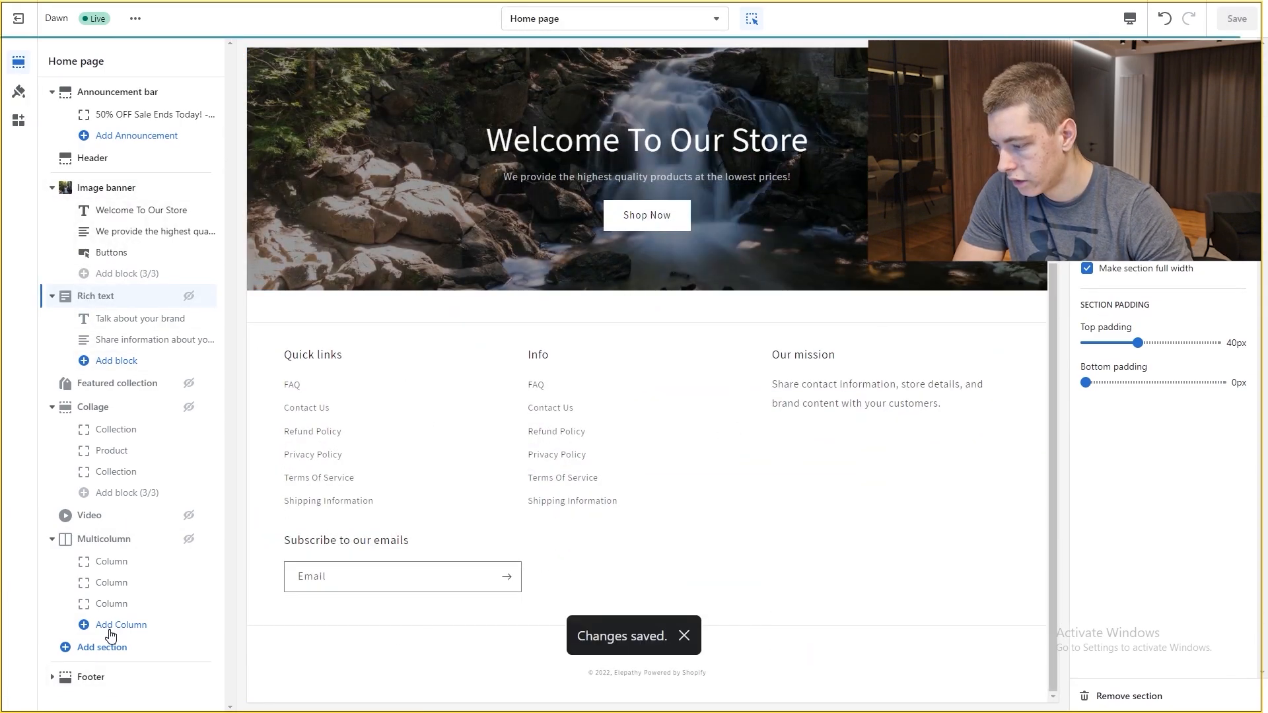
left_click(92, 647)
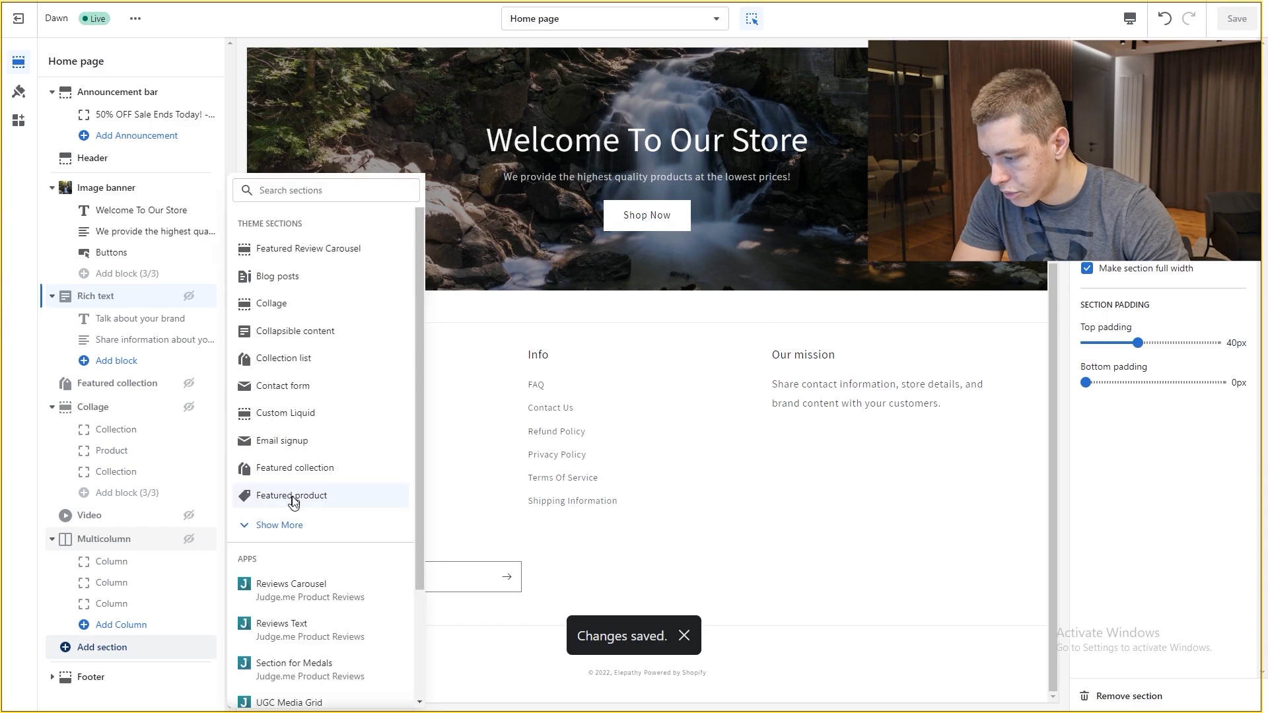
Step: Add a Featured product section showing the Posture Corrector
left_click(331, 492)
left_click(1176, 111)
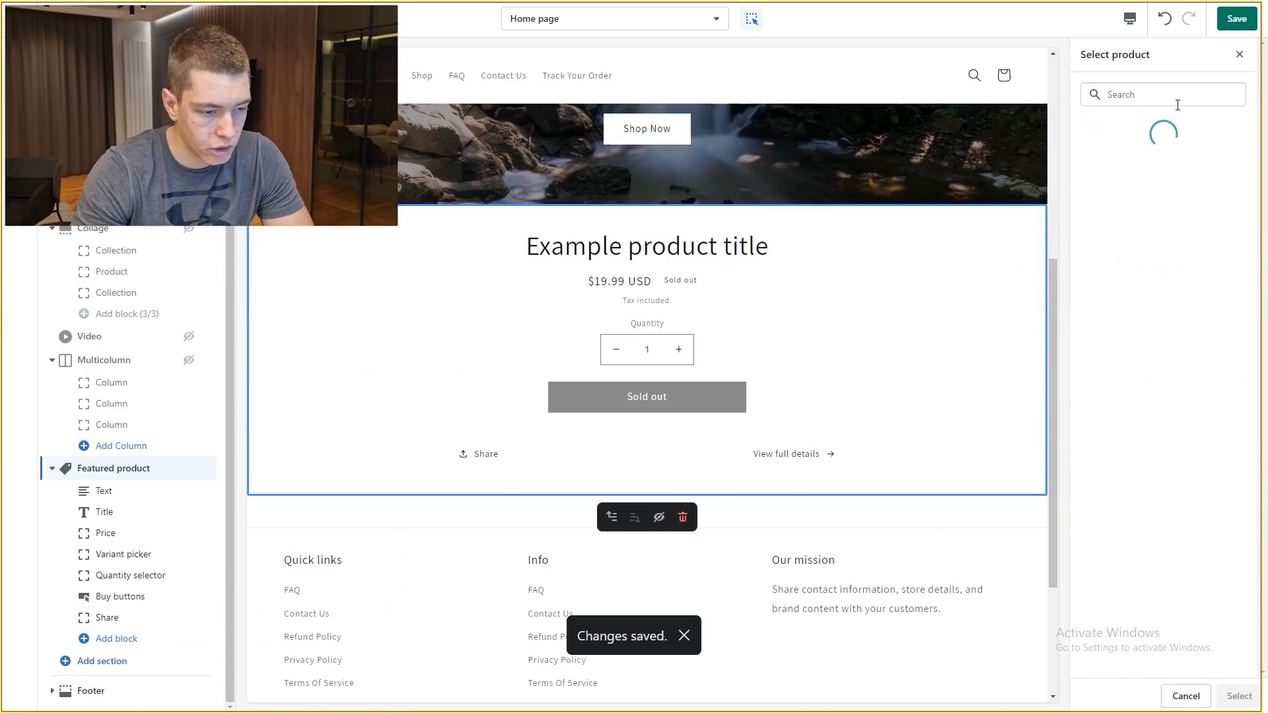
left_click(1163, 169)
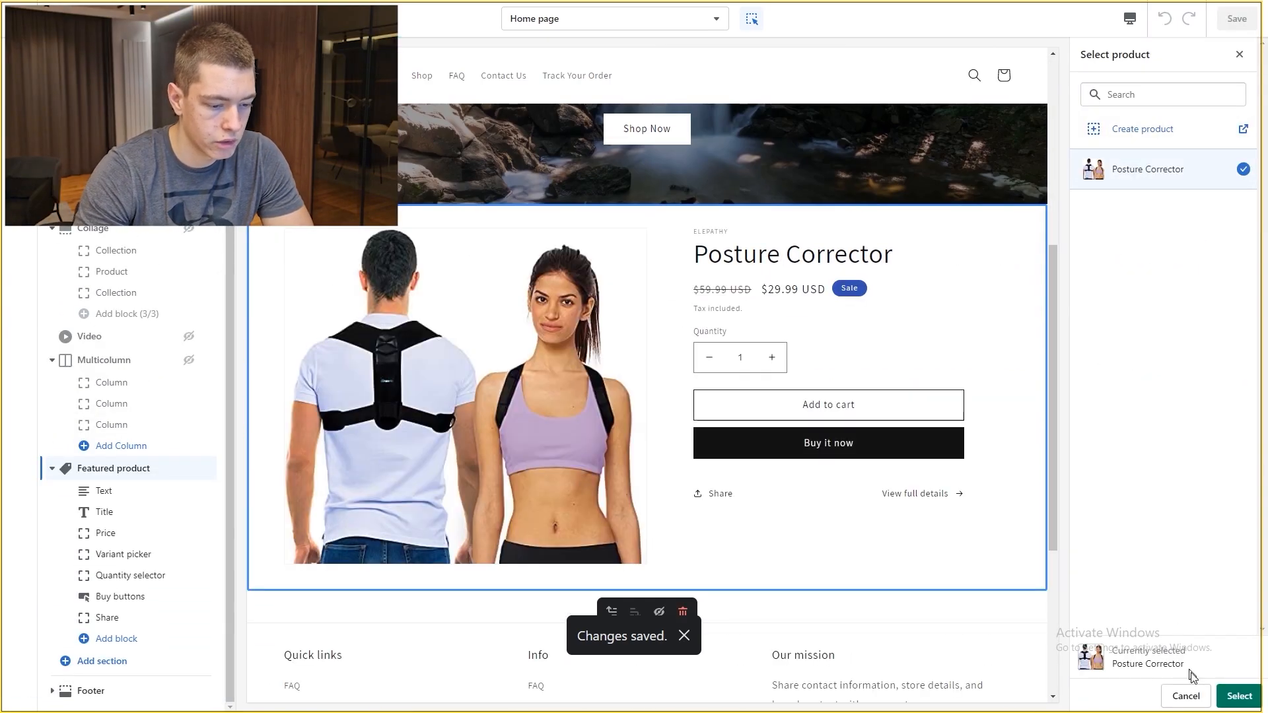
left_click(1240, 695)
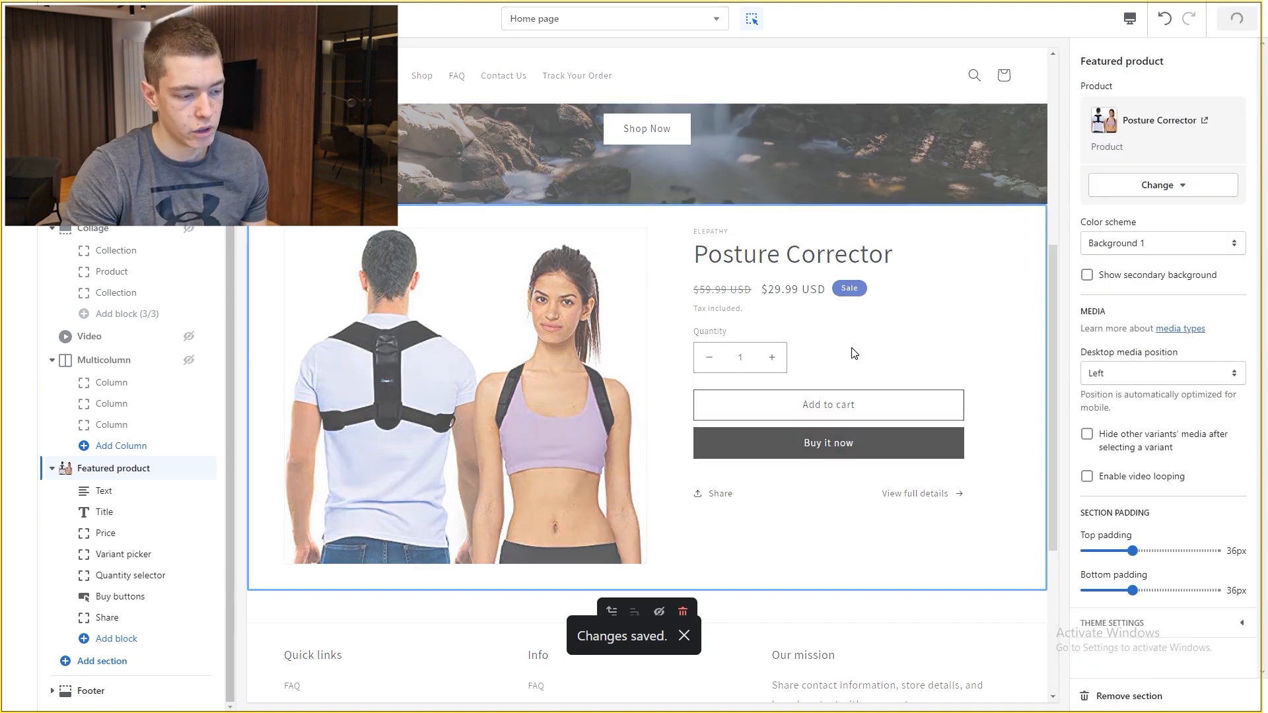
Step: Remove the vendor line from the featured product and save
left_click(716, 231)
left_click(1146, 110)
left_click(1155, 113)
key("BackSpace")
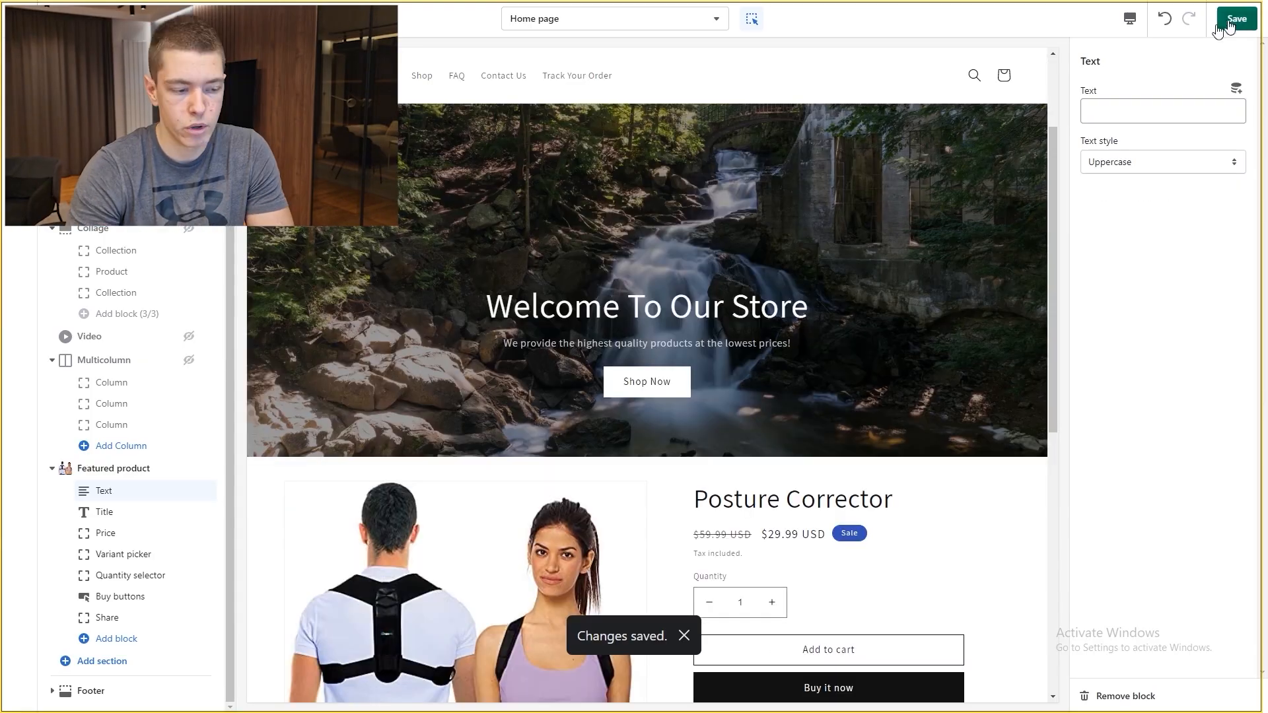
key("ctrl+s")
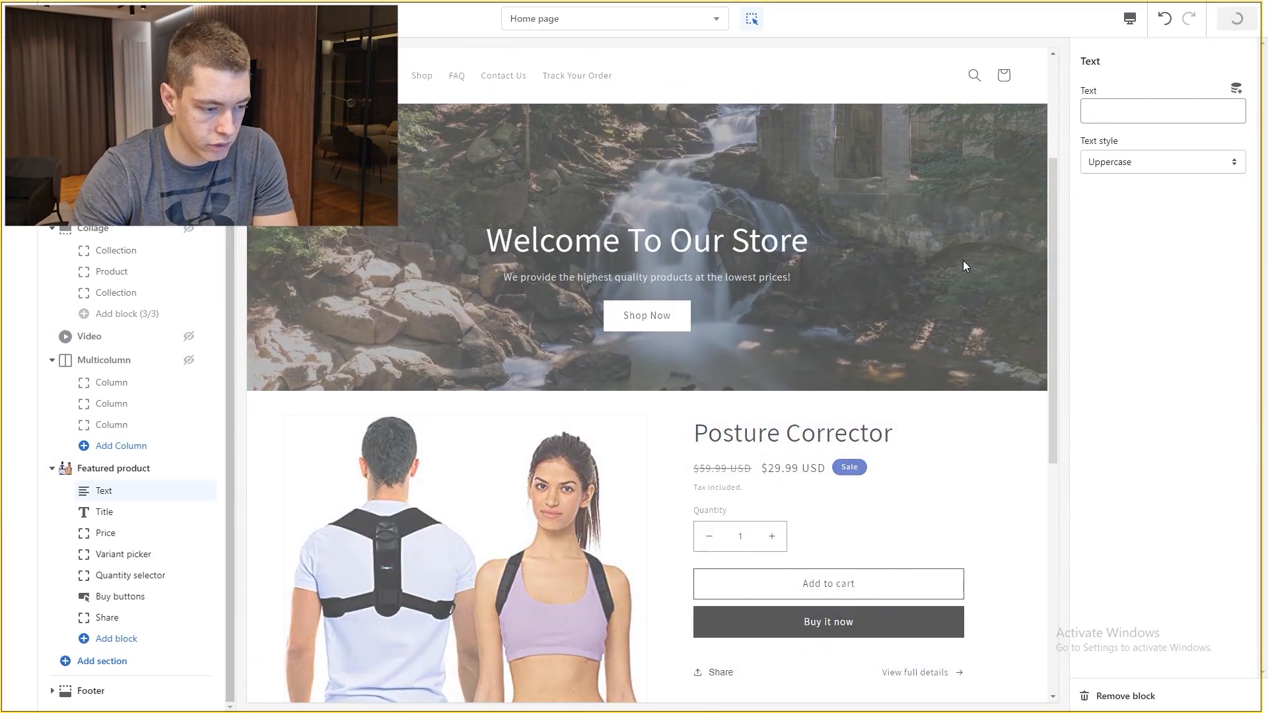
Step: Turn off the Buy it now dynamic checkout button on the featured product
left_click(887, 464)
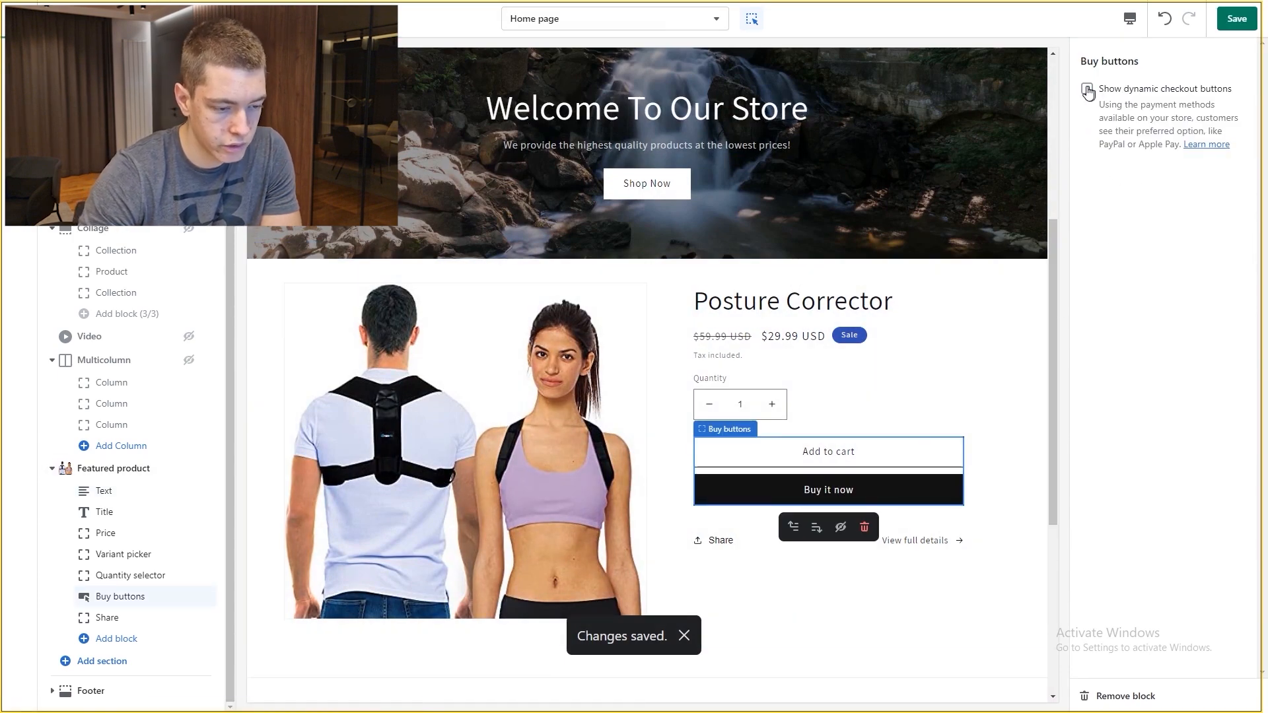
left_click(1087, 89)
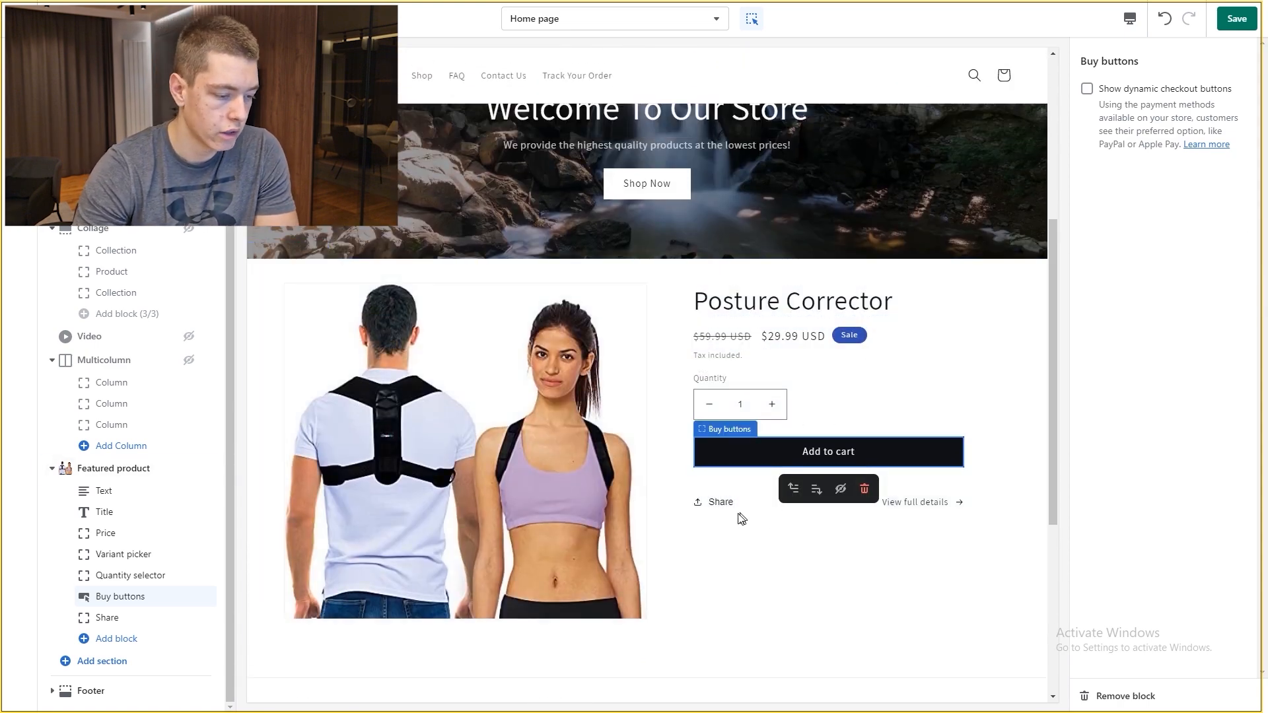
left_click(741, 518)
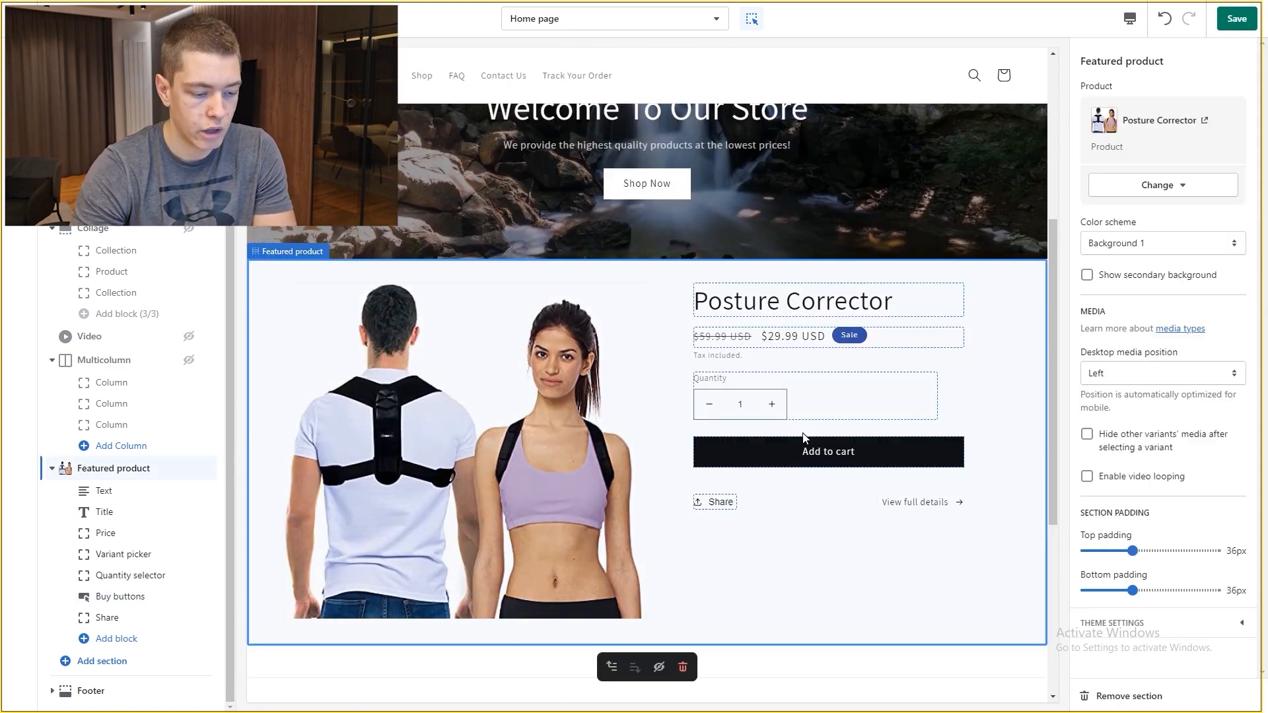
left_click(718, 511)
left_click(876, 324)
left_click(907, 315)
left_click(750, 501)
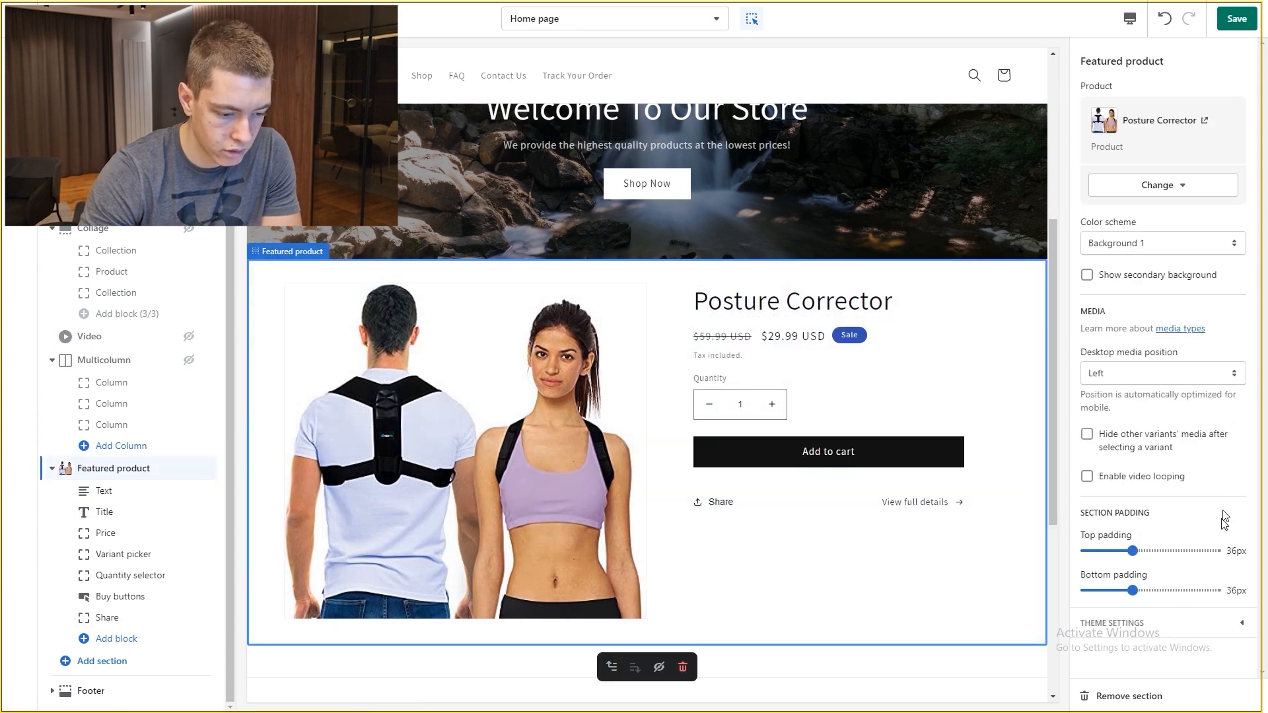
Step: Hide the Share link in the featured product section and save
left_click(1161, 623)
left_click(1167, 614)
mouse_move(186, 619)
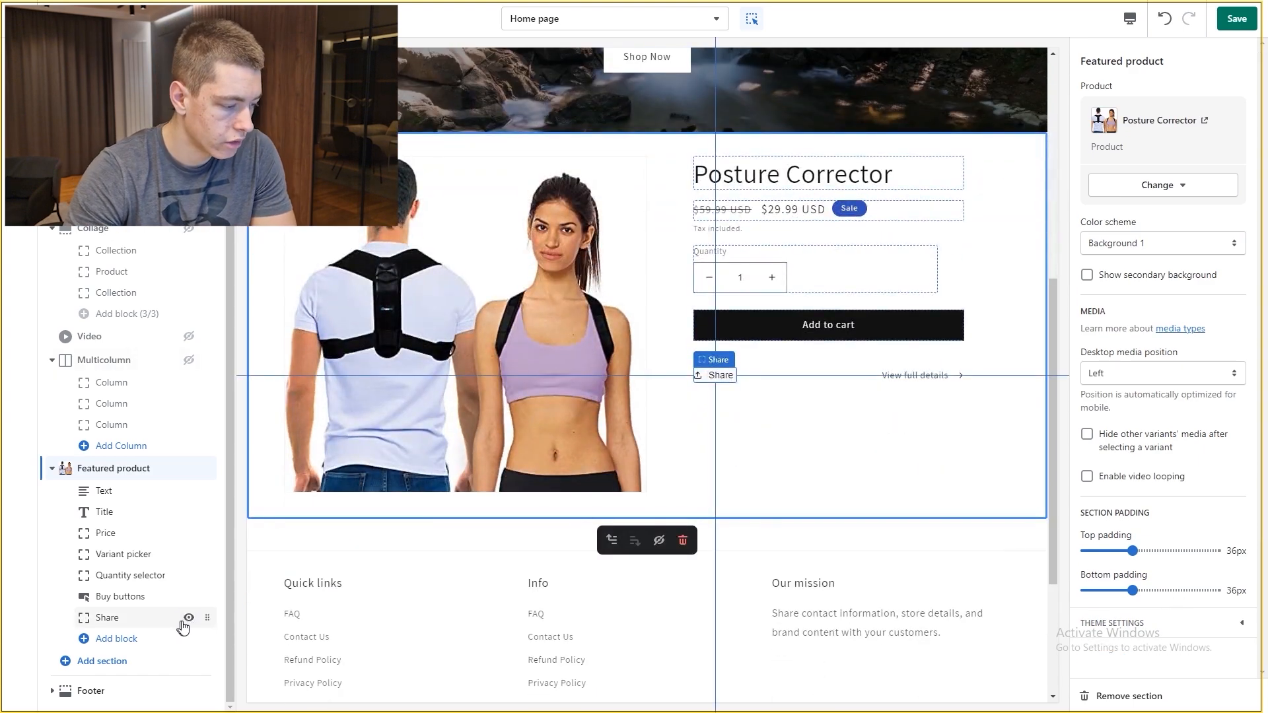
left_click(188, 618)
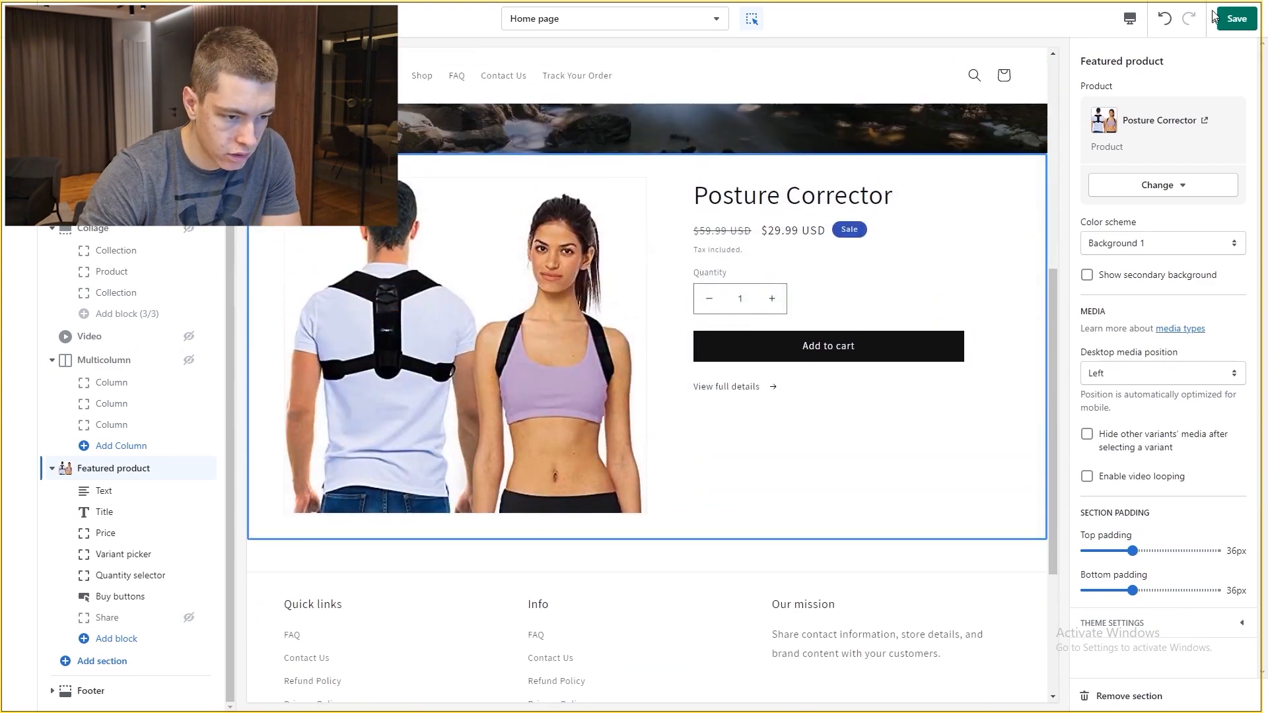
left_click(1237, 19)
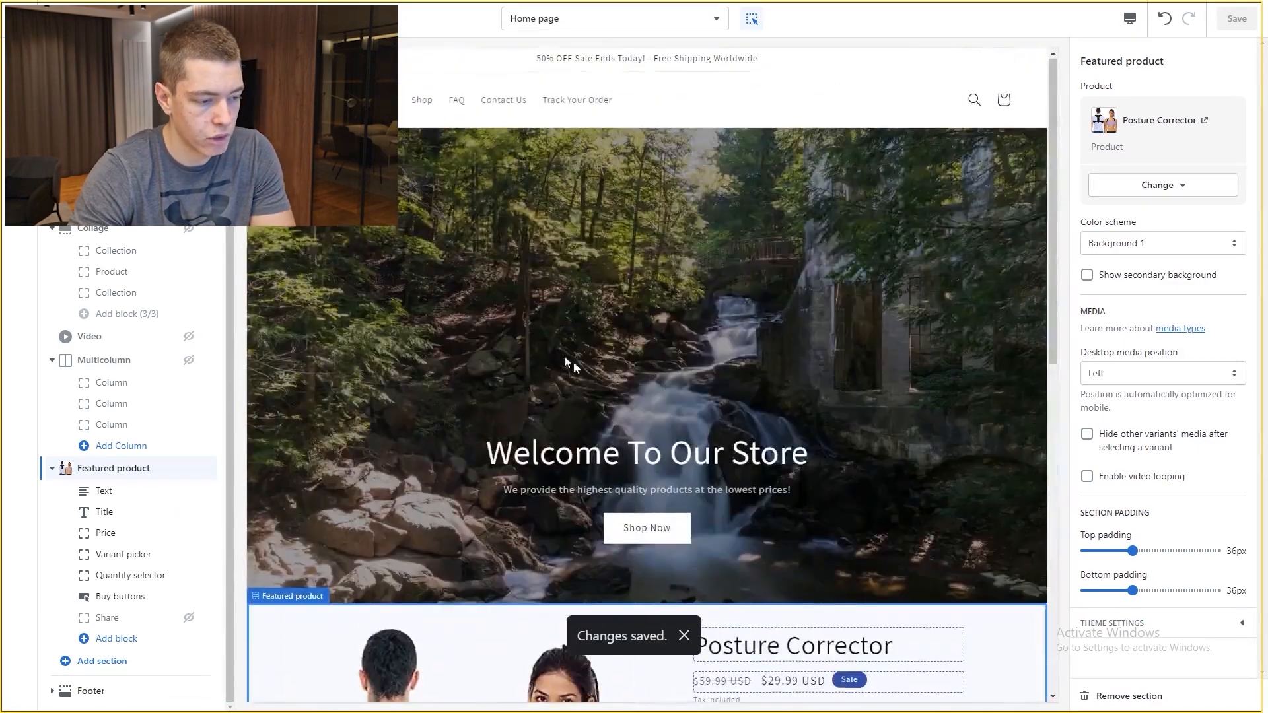
Step: Scroll through the home page to review the banner, featured product and footer
scroll(700, 351, "down", 3)
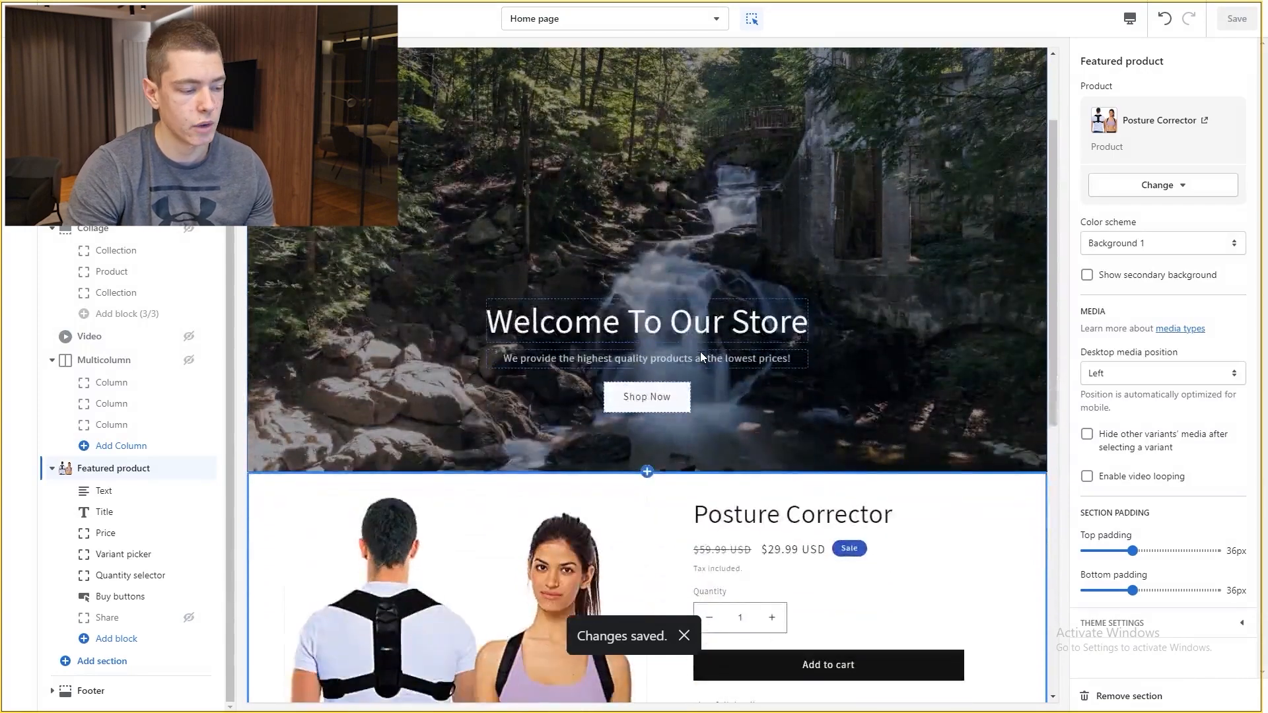
scroll(661, 383, "down", 2)
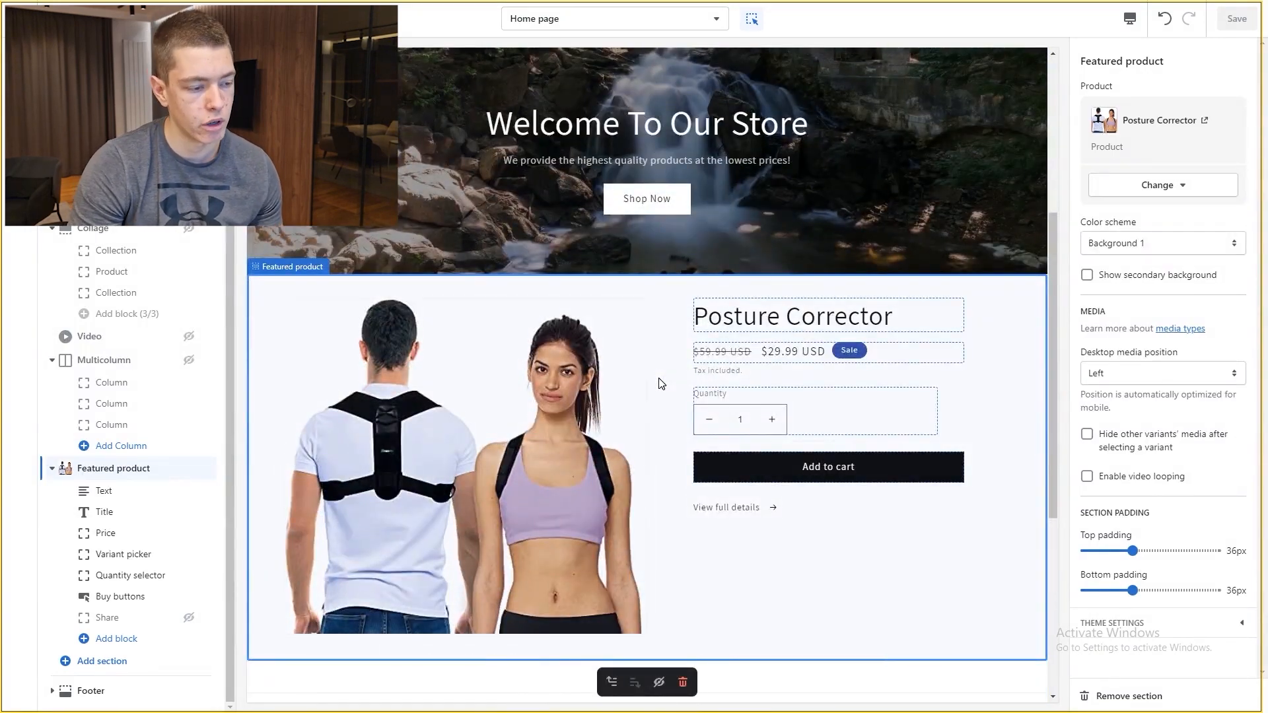
scroll(659, 383, "up", 5)
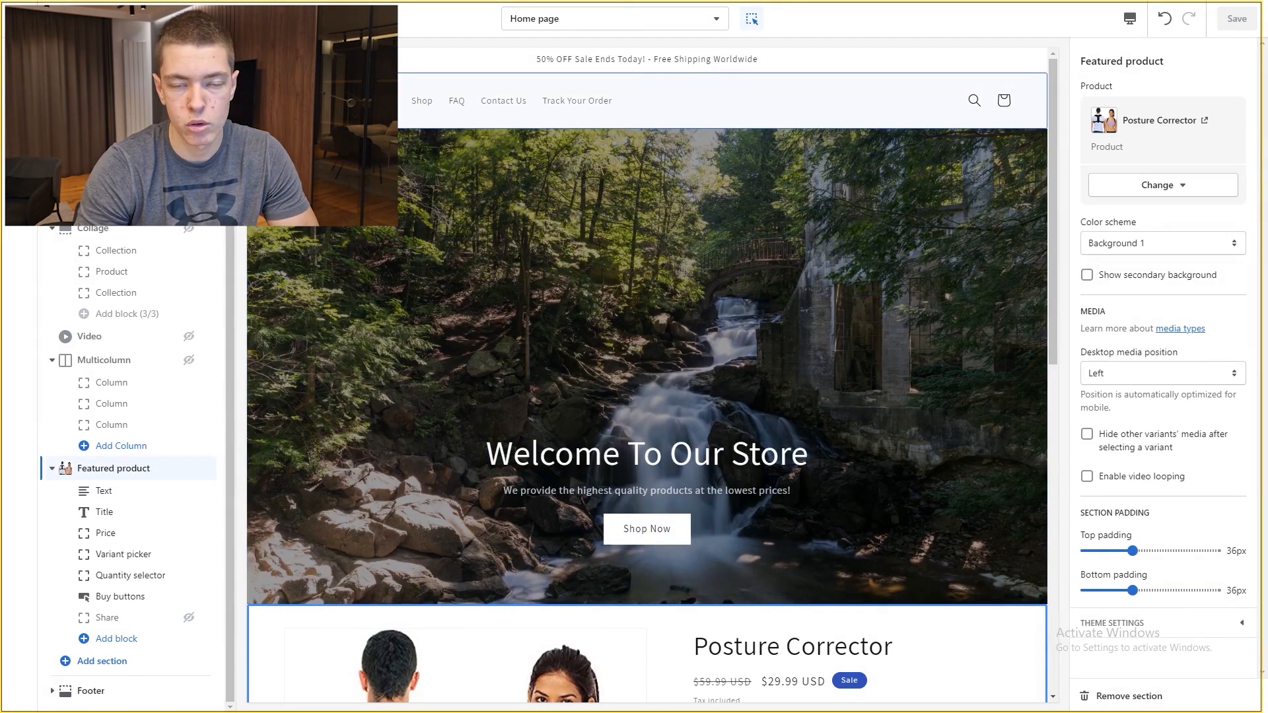
scroll(410, 169, "down", 9)
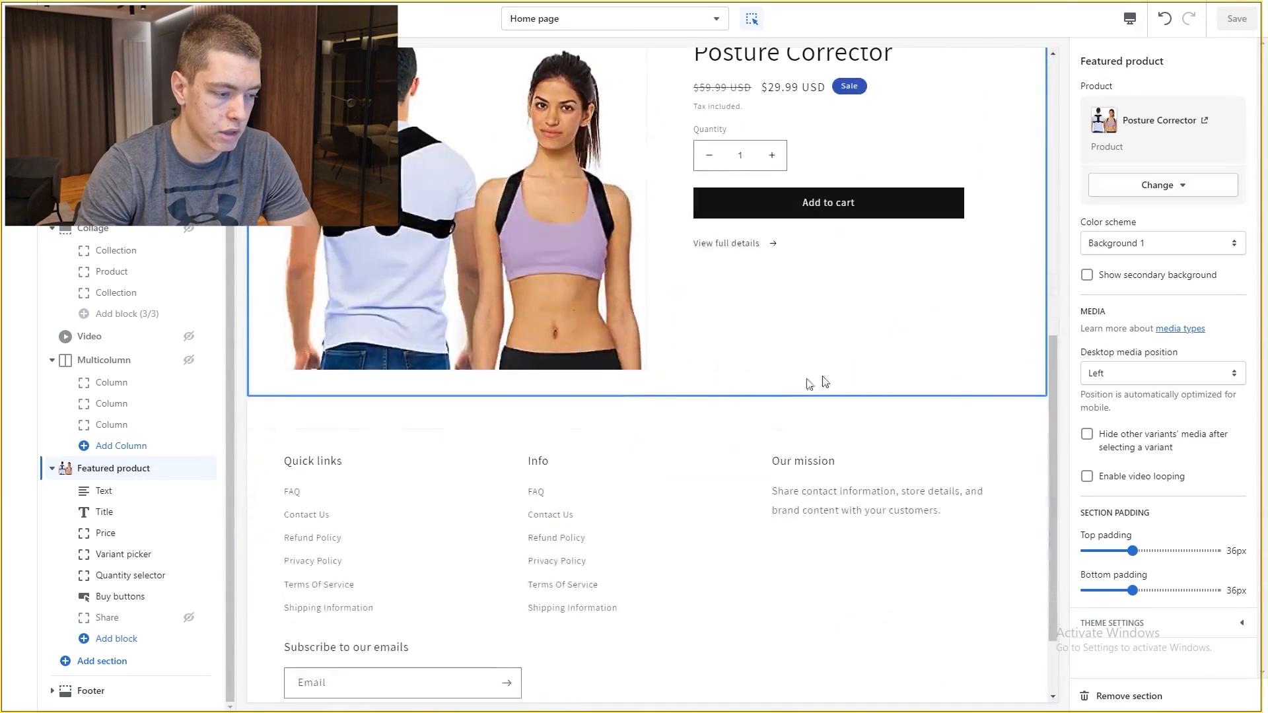
scroll(788, 386, "up", 4)
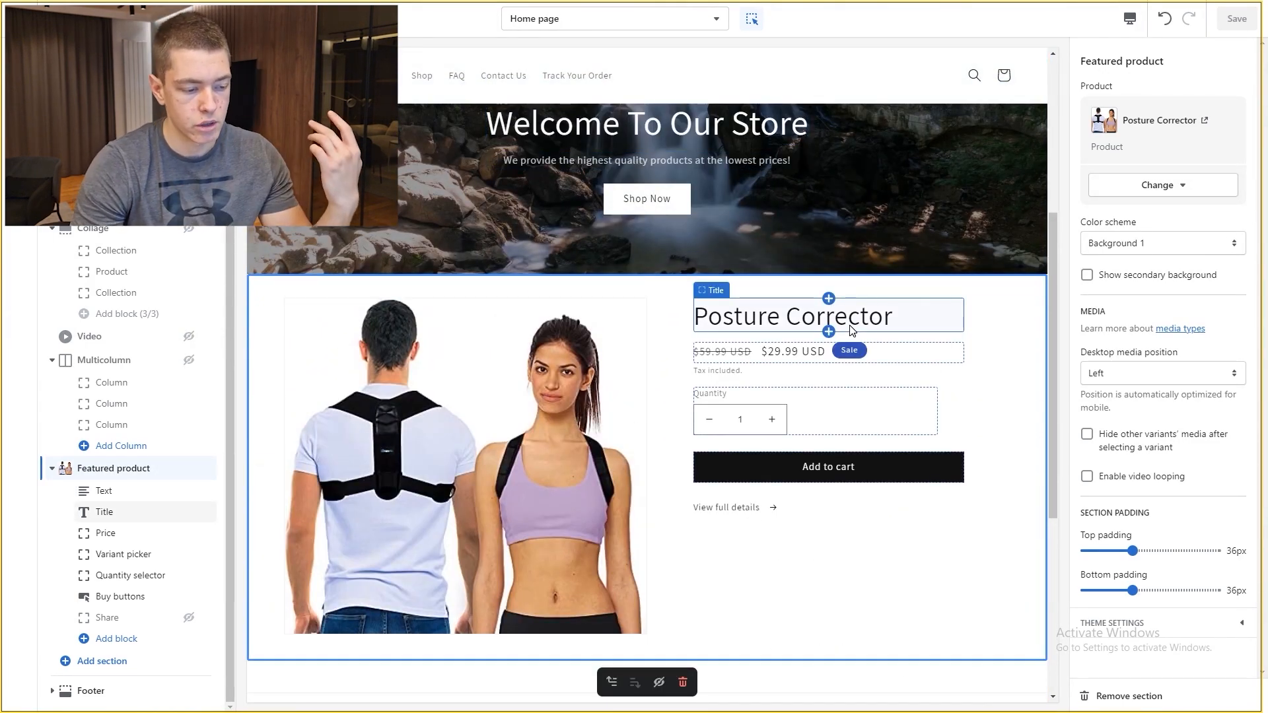
scroll(851, 330, "up", 5)
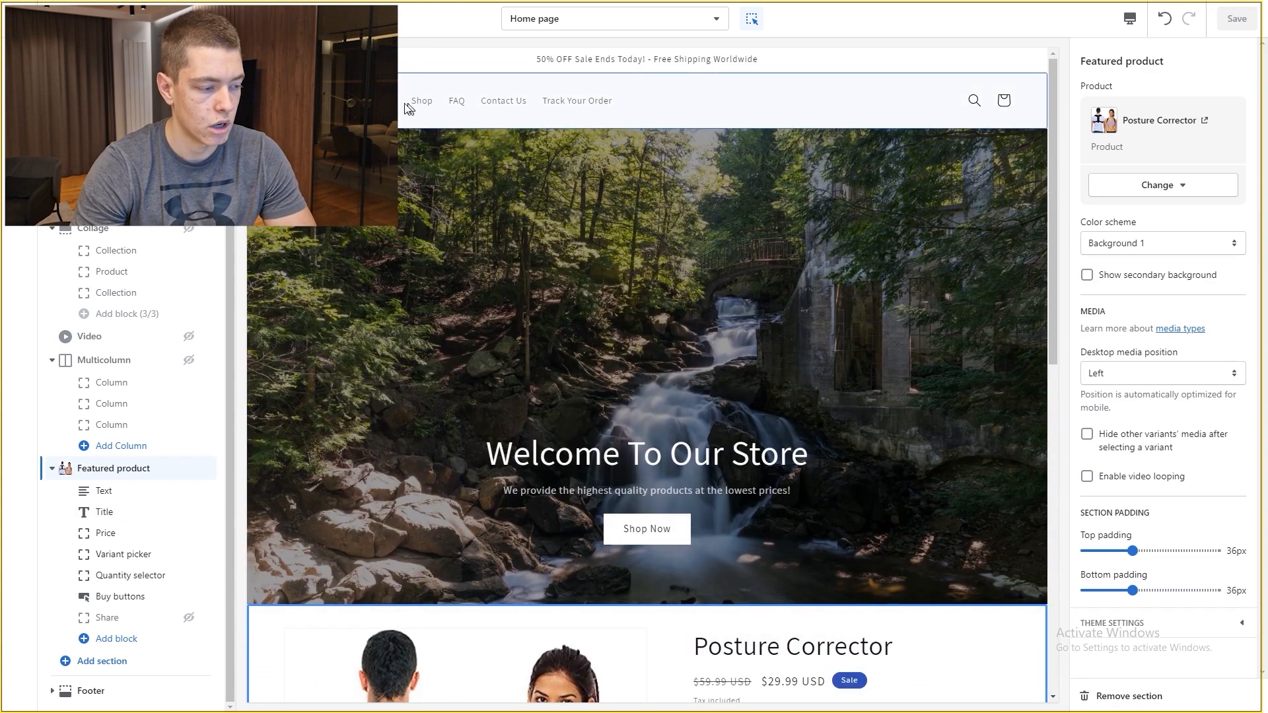
scroll(430, 210, "down", 5)
scroll(681, 300, "up", 1)
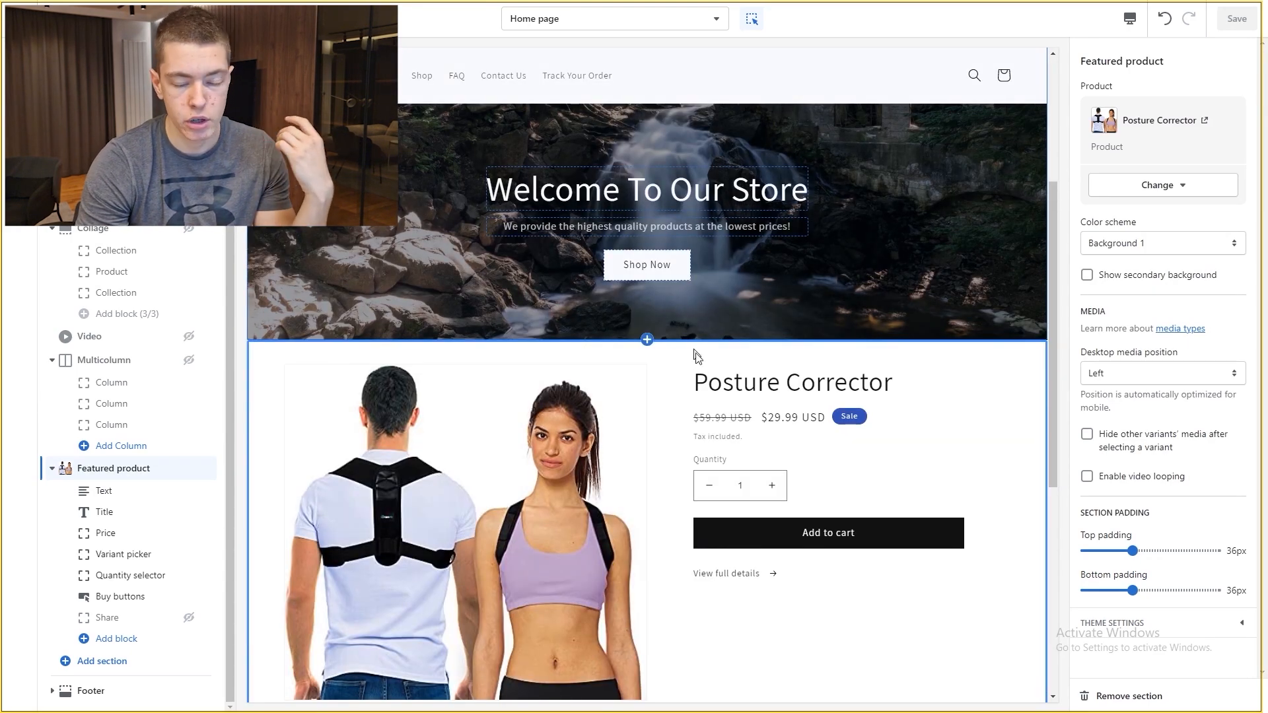
scroll(812, 319, "up", 4)
scroll(873, 189, "down", 8)
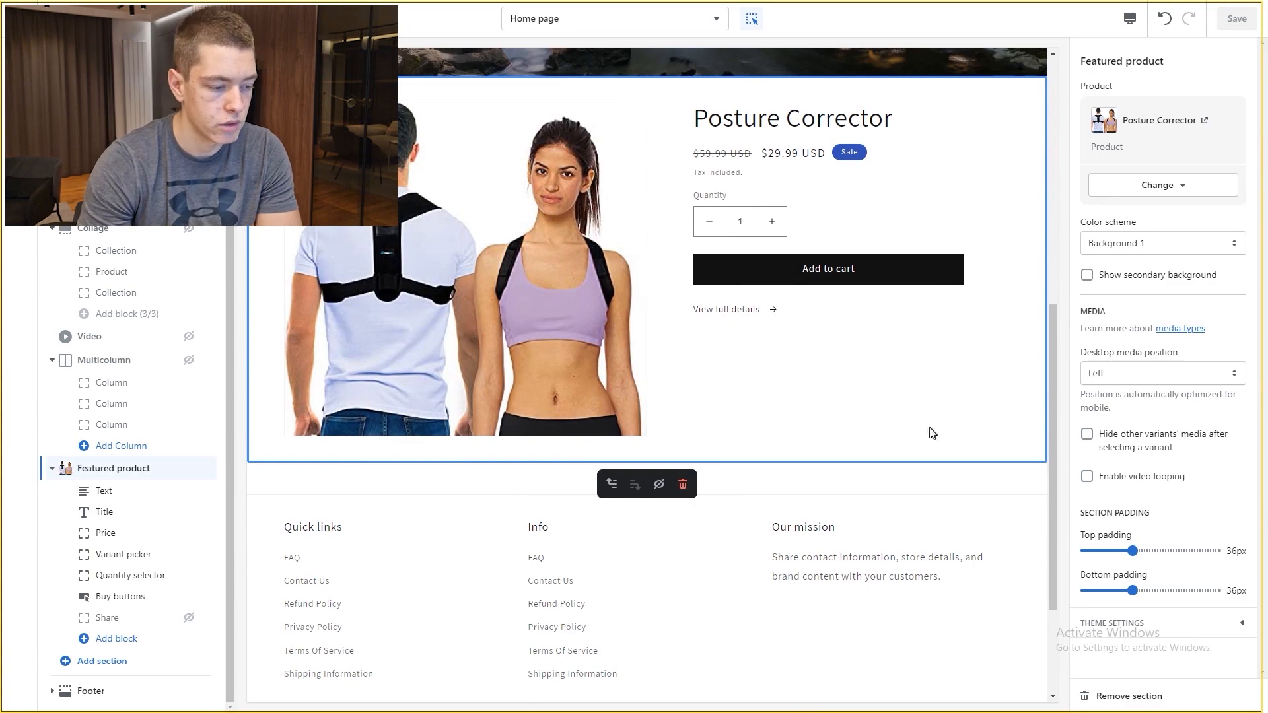
scroll(615, 427, "up", 7)
scroll(832, 379, "down", 5)
scroll(833, 380, "up", 5)
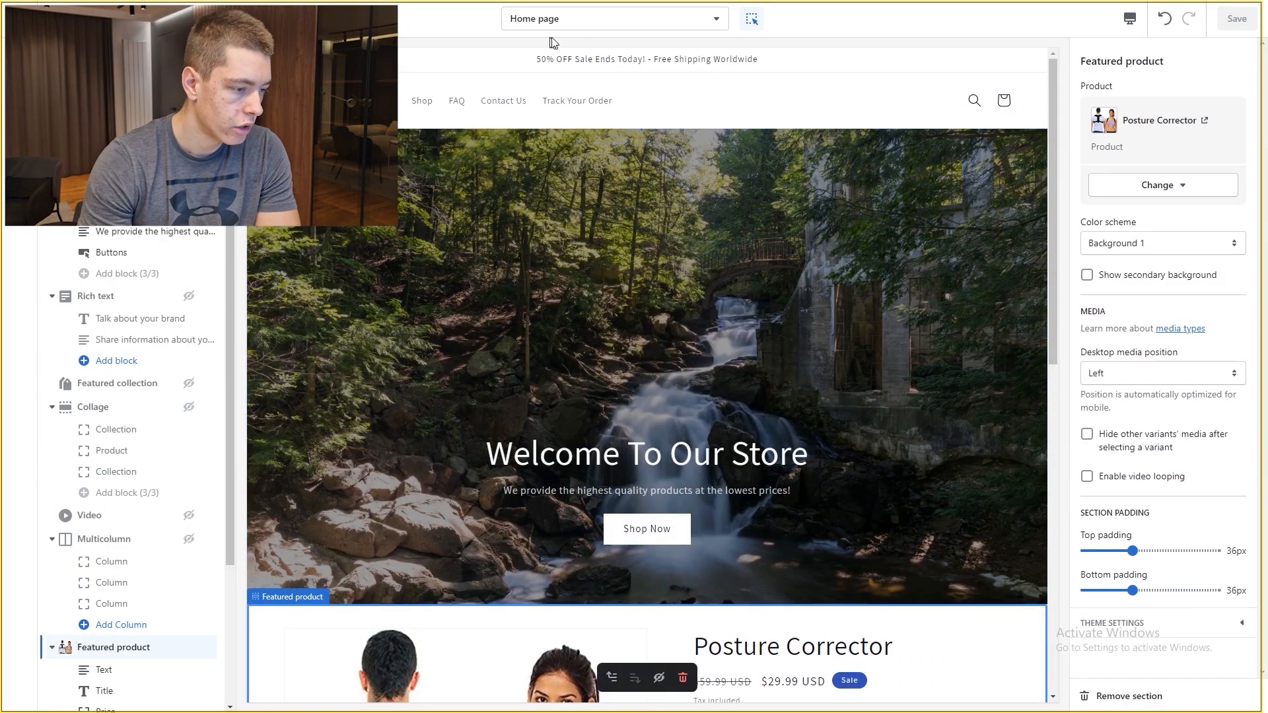
Step: Switch the editor to the default product page template
left_click(594, 23)
left_click(547, 124)
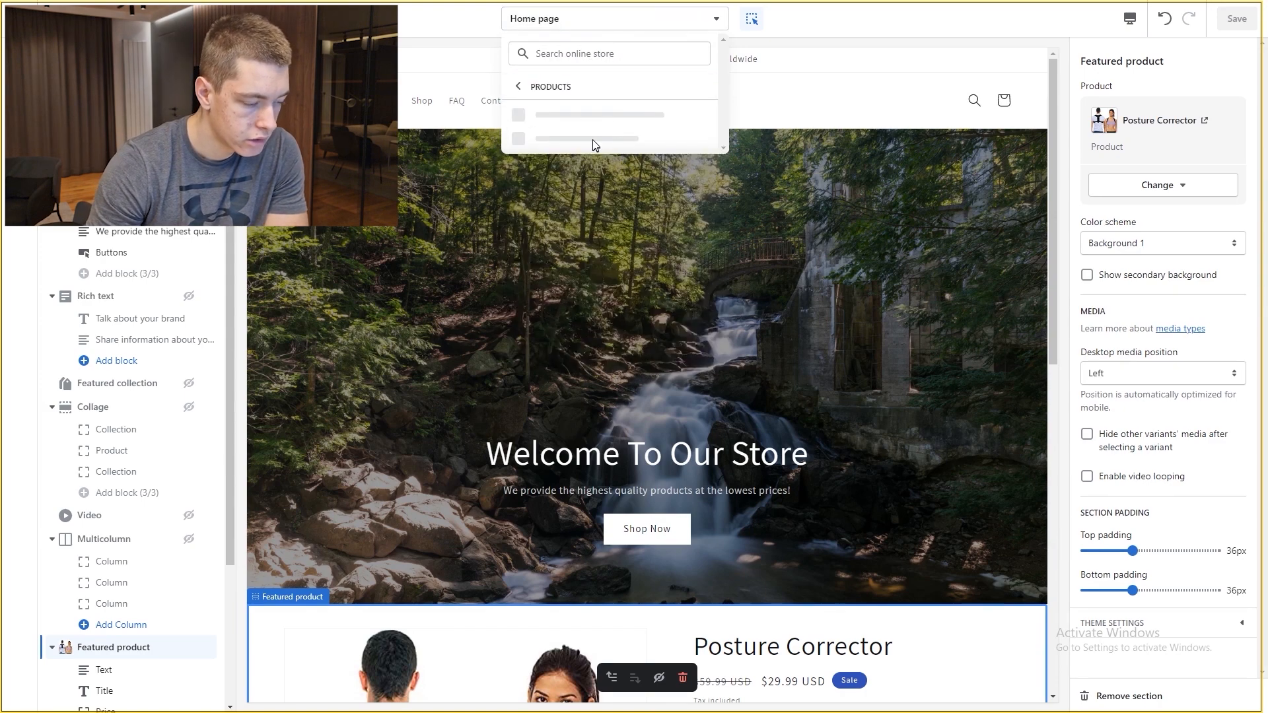
left_click(584, 122)
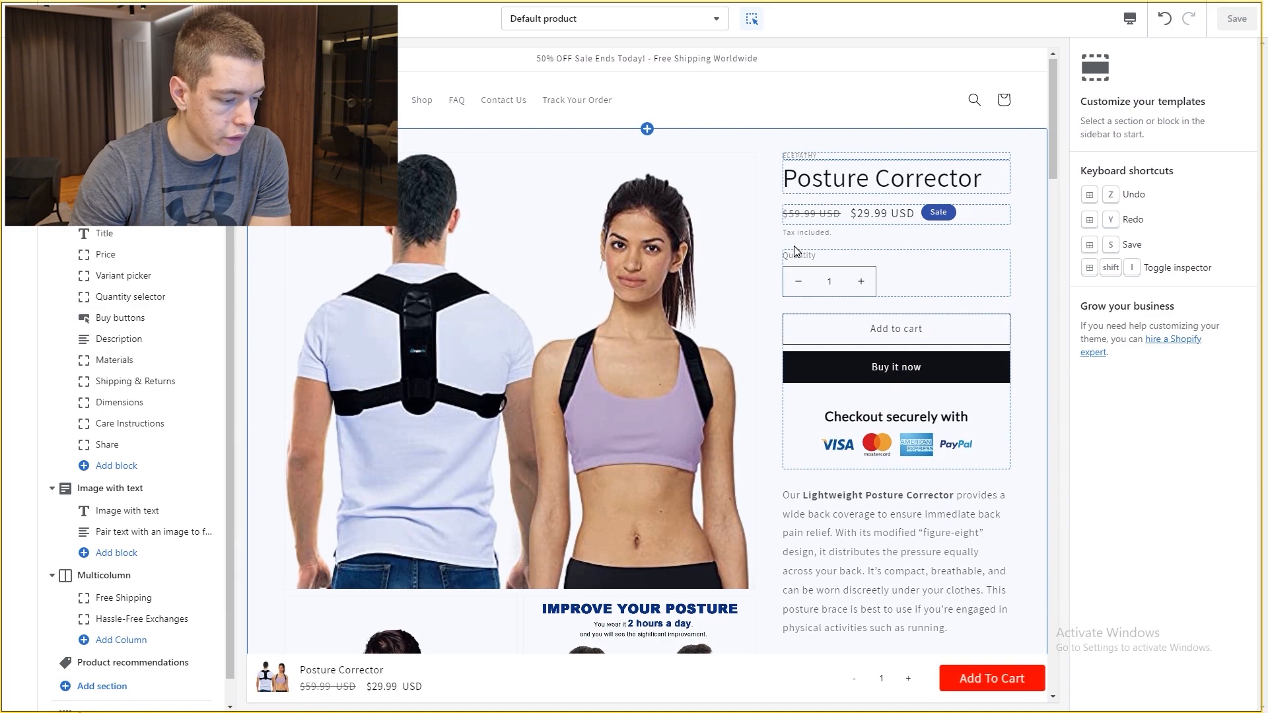
Step: Hide the Image with text and Multicolumn sections on the product template
scroll(795, 251, "down", 15)
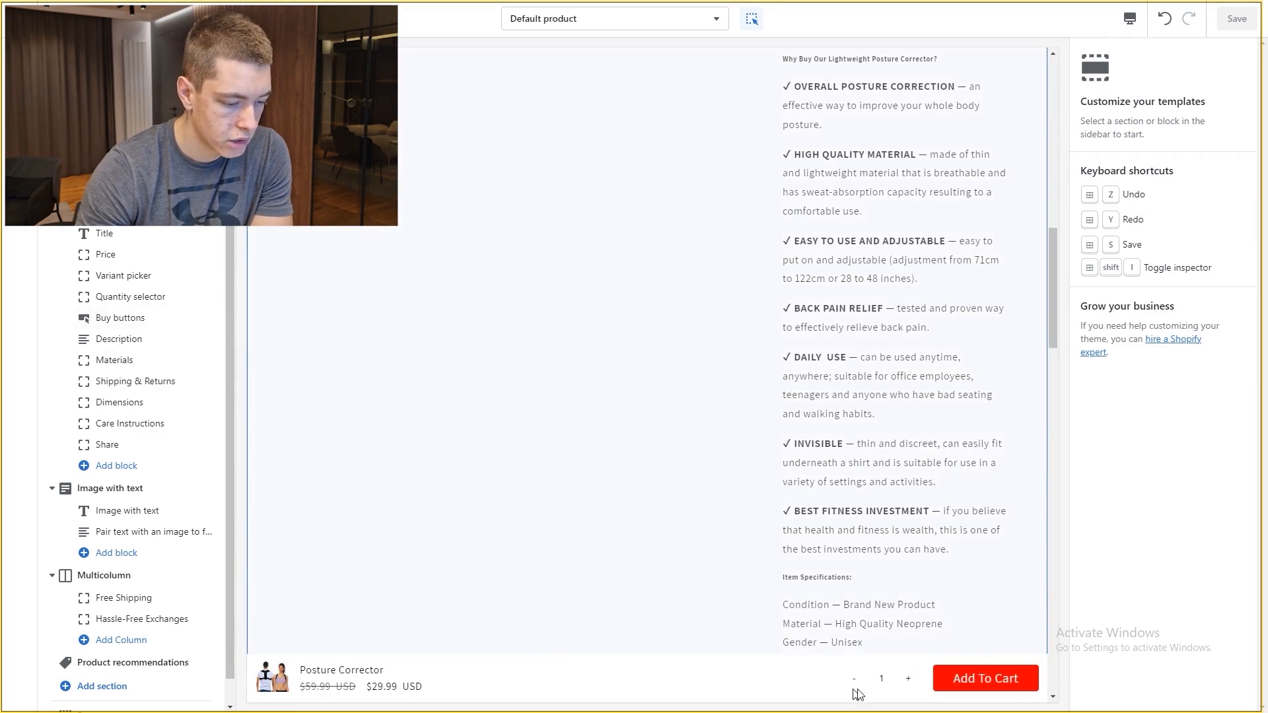
scroll(657, 524, "down", 10)
scroll(715, 430, "down", 10)
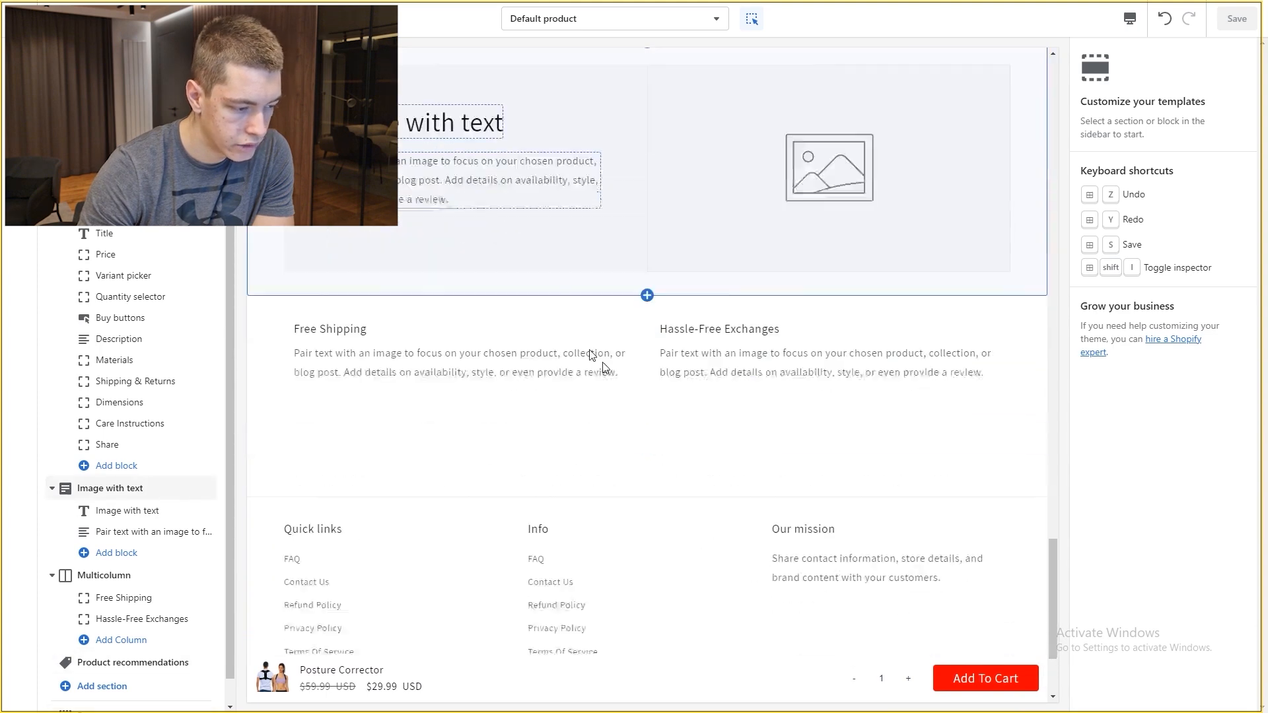
scroll(606, 368, "down", 3)
scroll(611, 310, "up", 5)
scroll(170, 406, "down", 2)
left_click(188, 463)
left_click(188, 551)
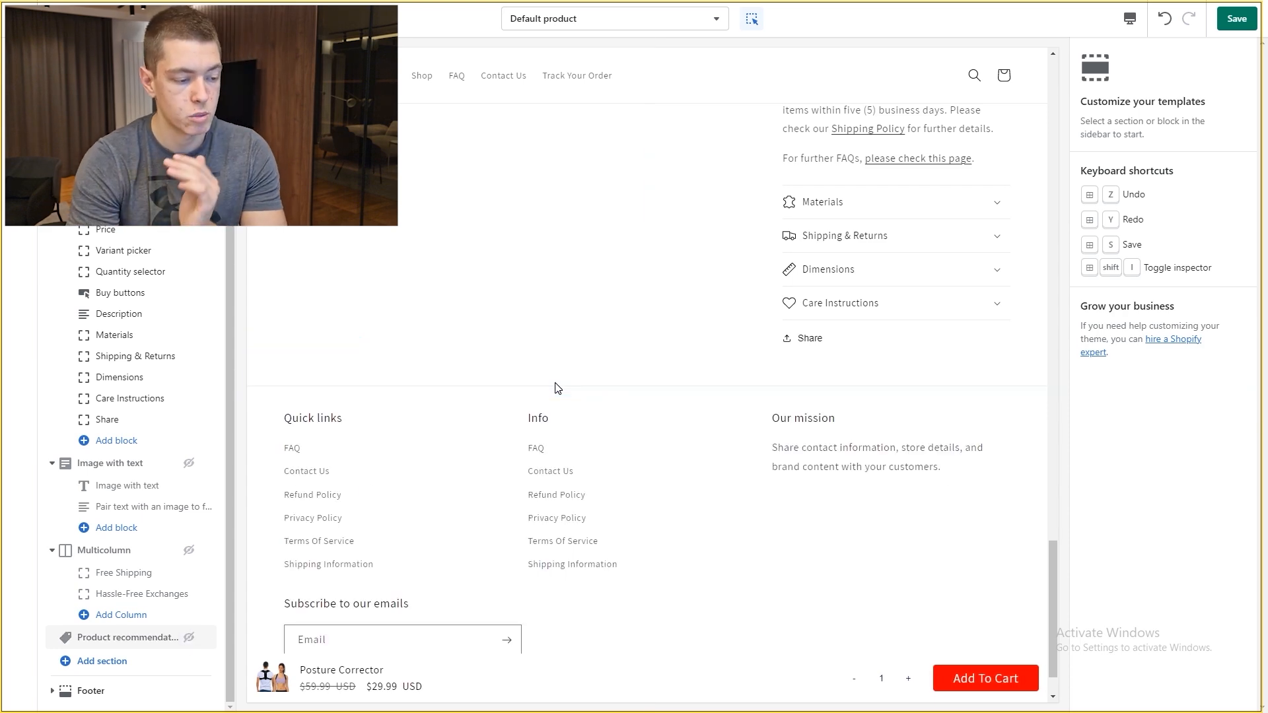
Step: Hide the Materials, Shipping & Returns, Dimensions, Care Instructions and Share rows
scroll(690, 346, "up", 5)
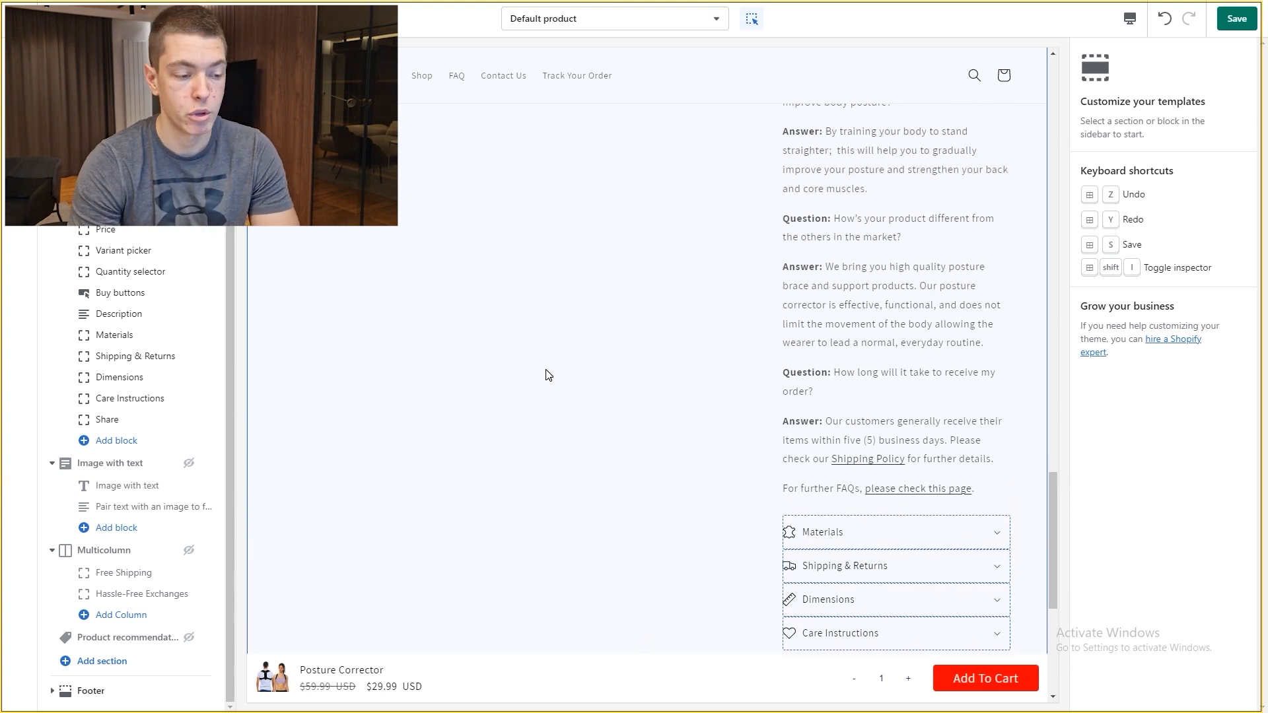
mouse_move(168, 387)
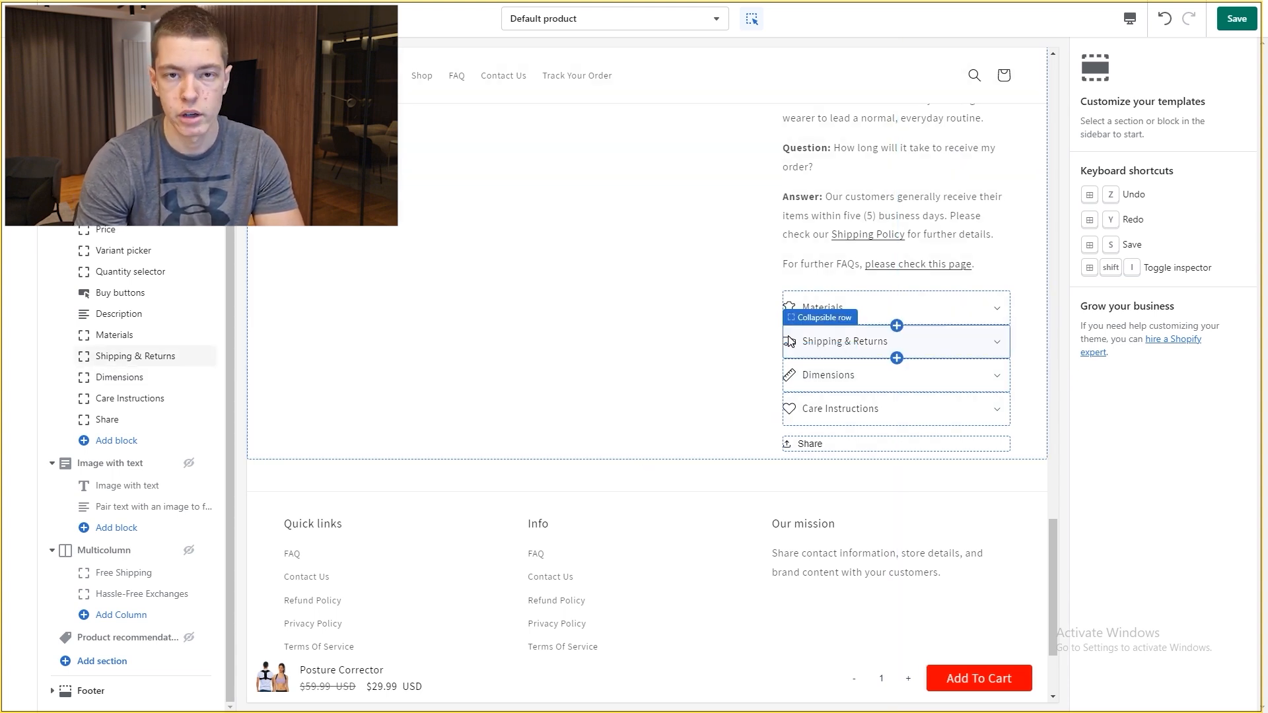
left_click(189, 335)
left_click(189, 356)
left_click(189, 377)
left_click(189, 398)
left_click(188, 420)
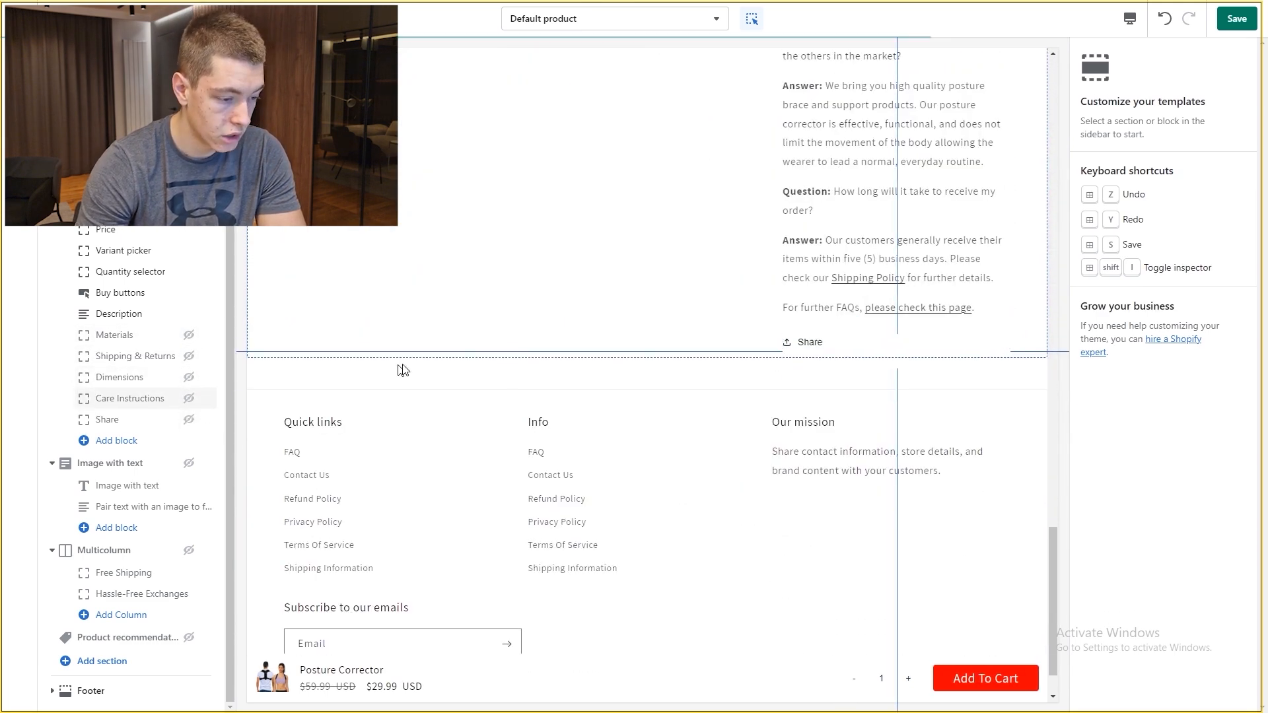
scroll(853, 302, "up", 15)
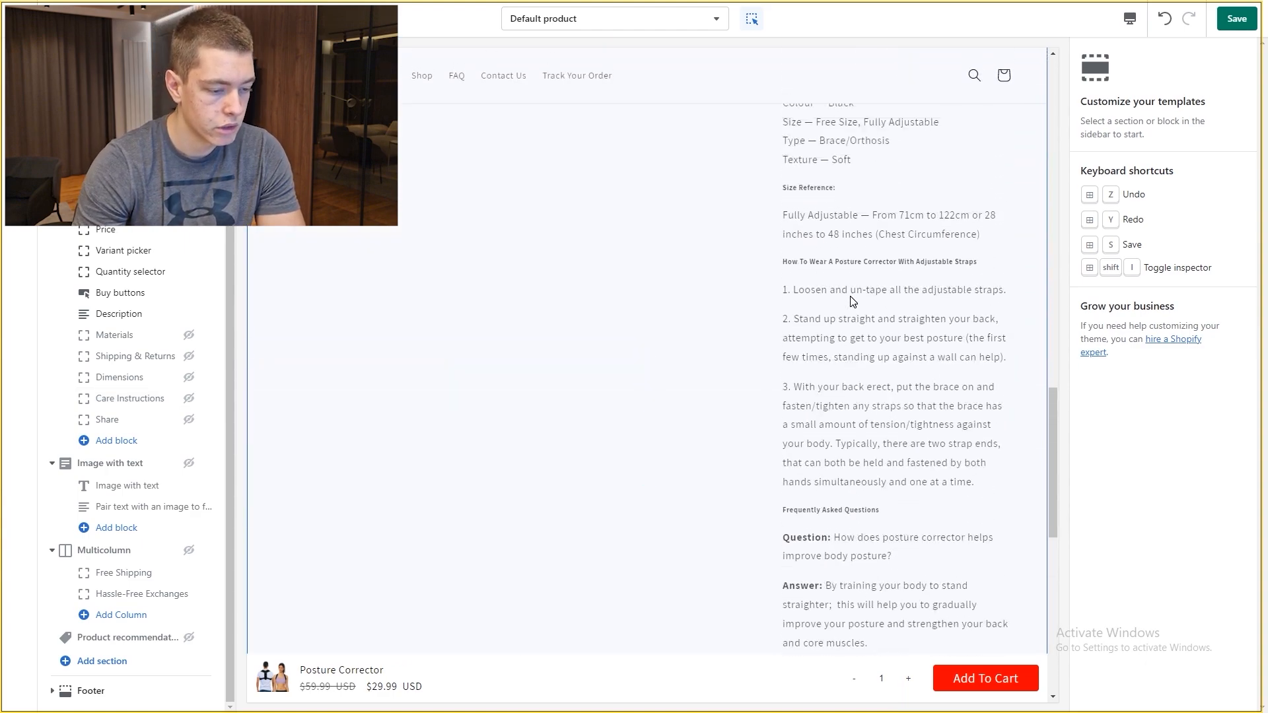
scroll(814, 197, "up", 8)
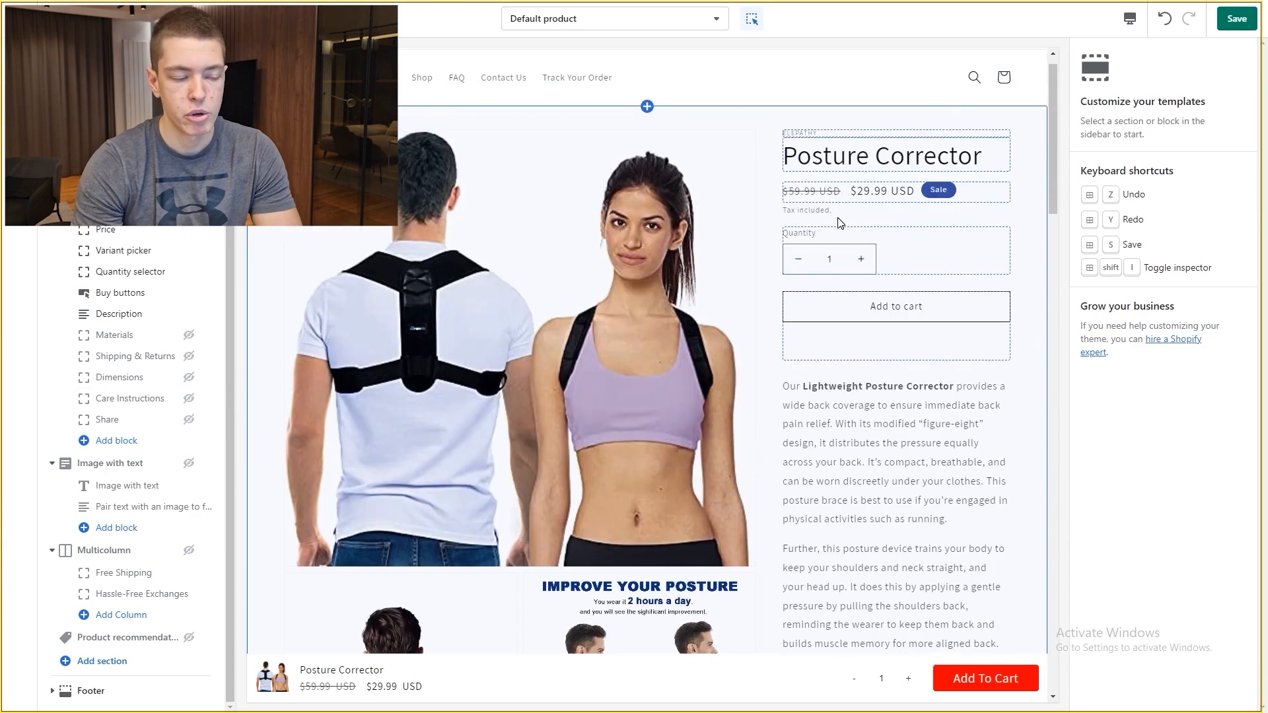
scroll(840, 227, "up", 1)
Step: Save the product template and hide the footer's Our mission column
left_click(1229, 20)
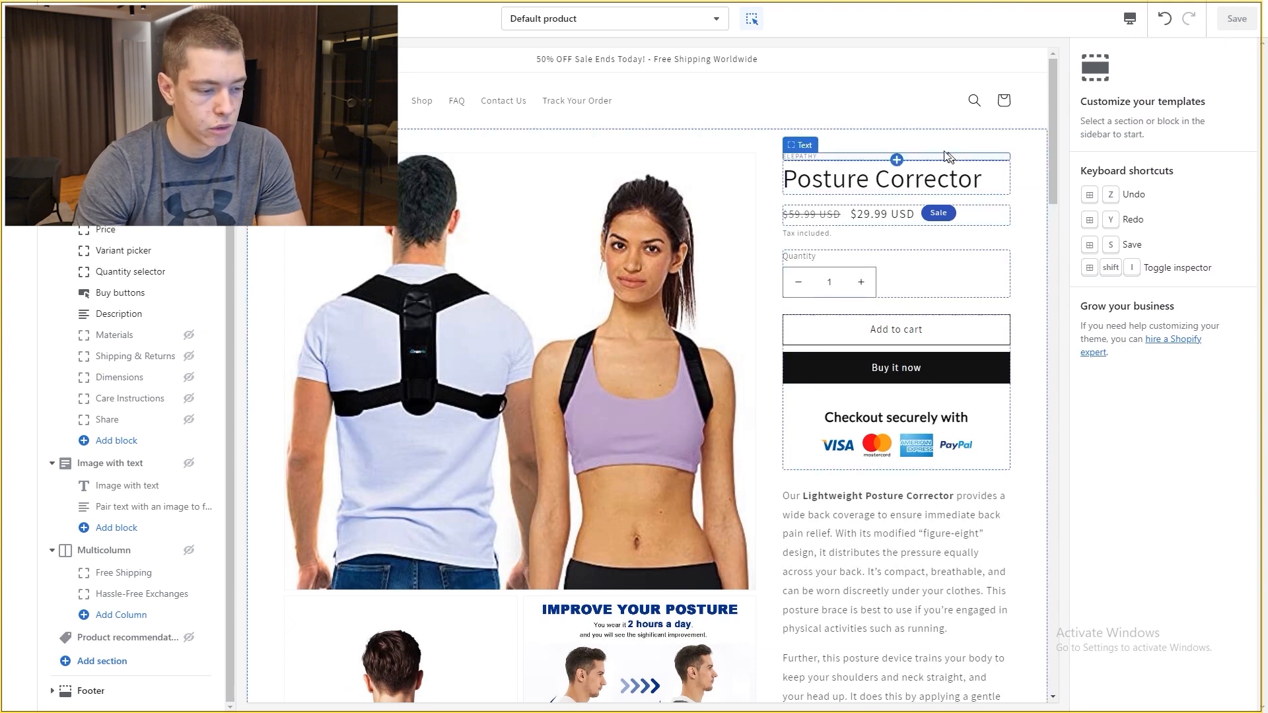
left_click(85, 691)
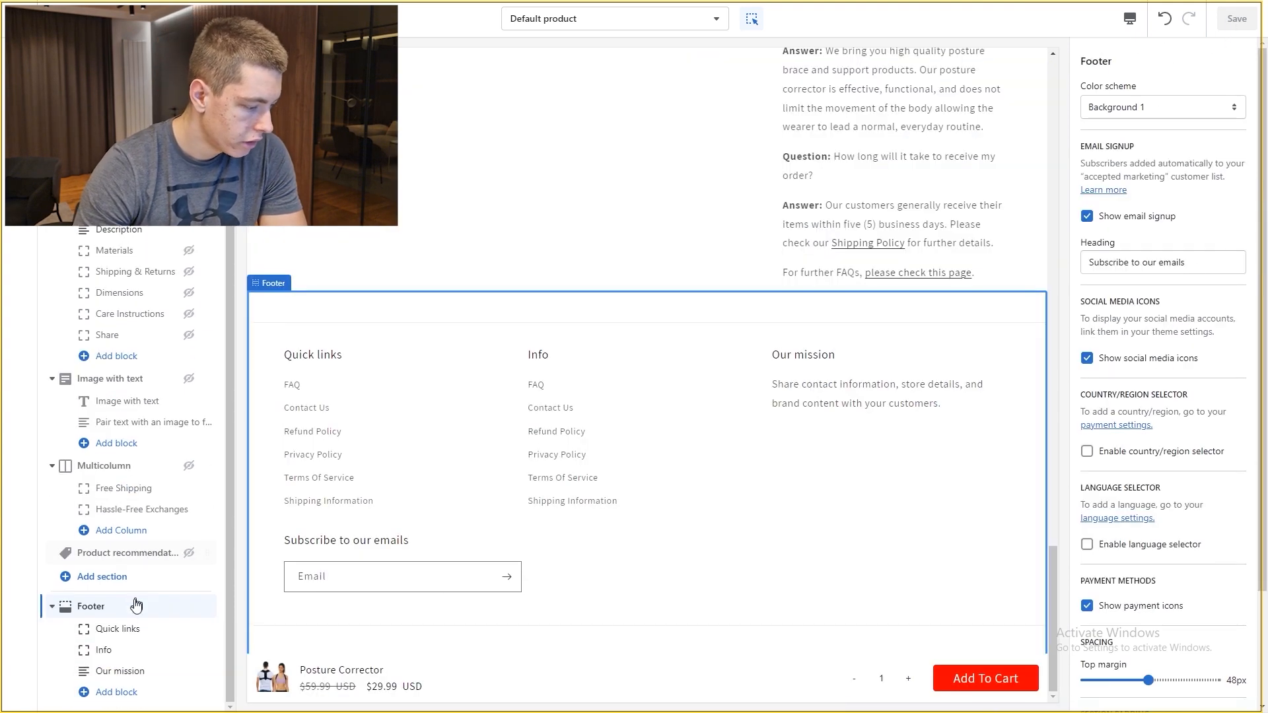
left_click(188, 671)
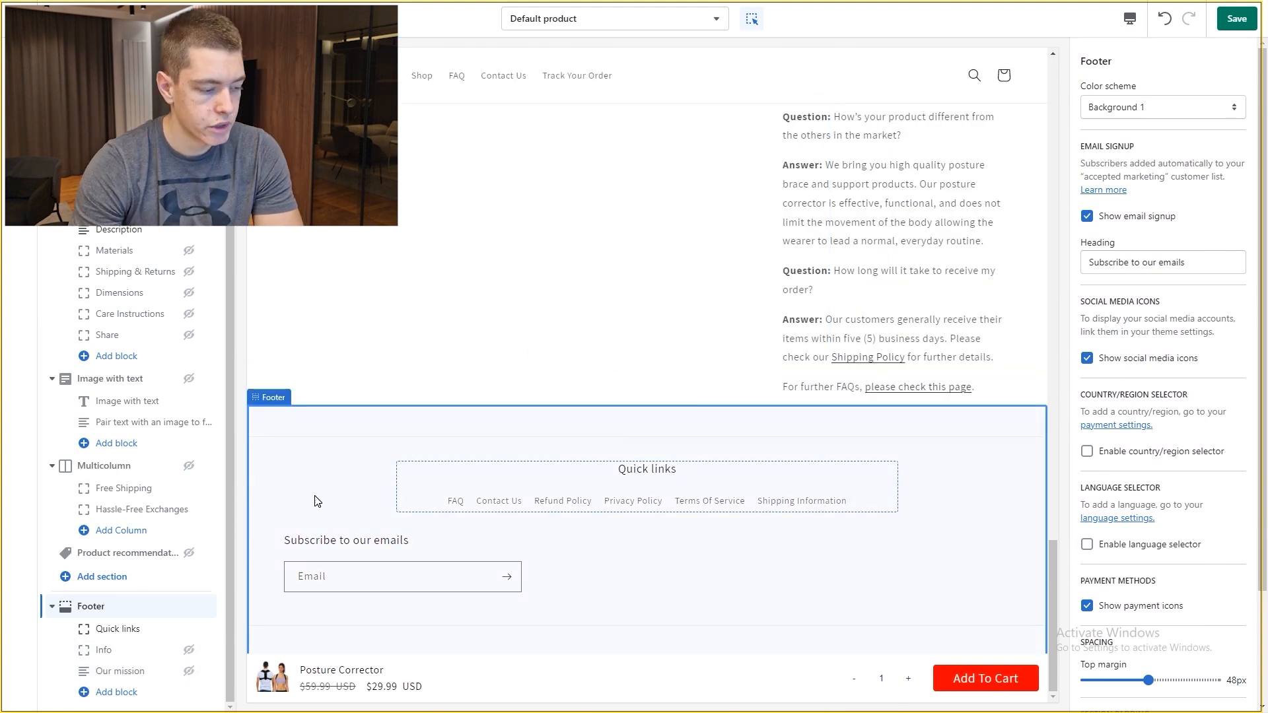
Step: Rename the Quick links heading to 'Footer Menu', remove the email signup, and save
left_click(158, 629)
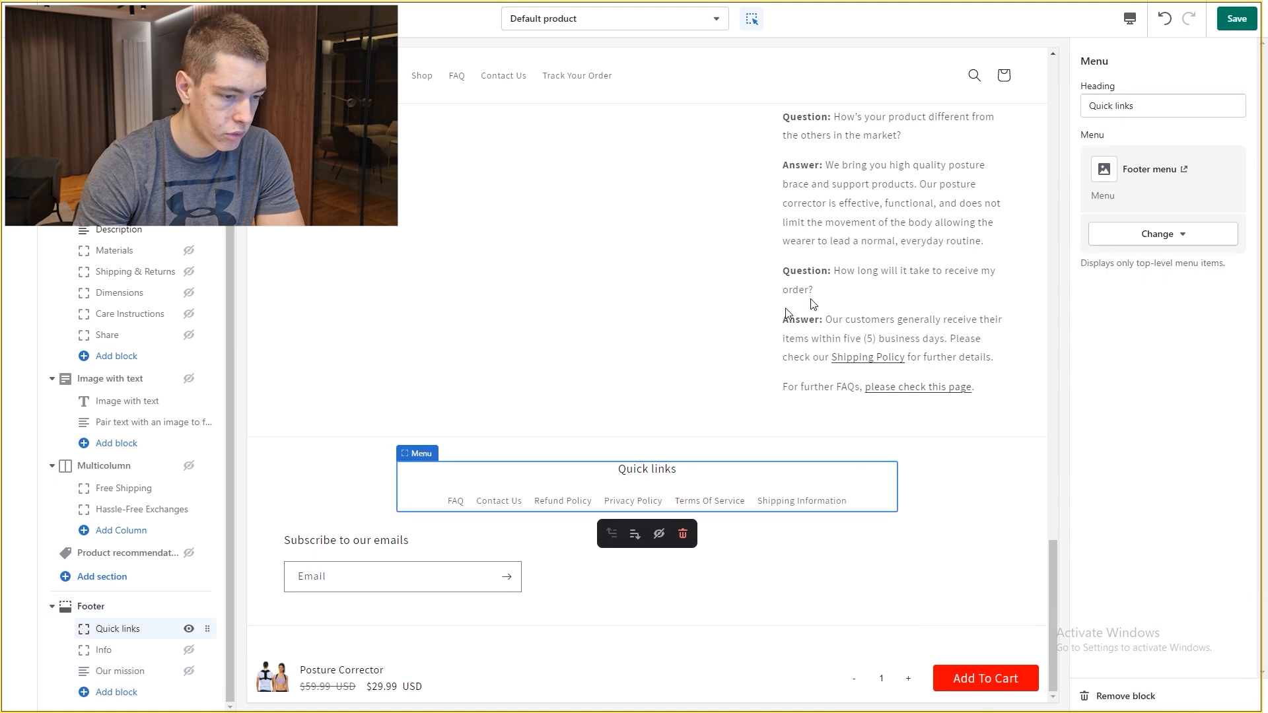
triple_click(1123, 109)
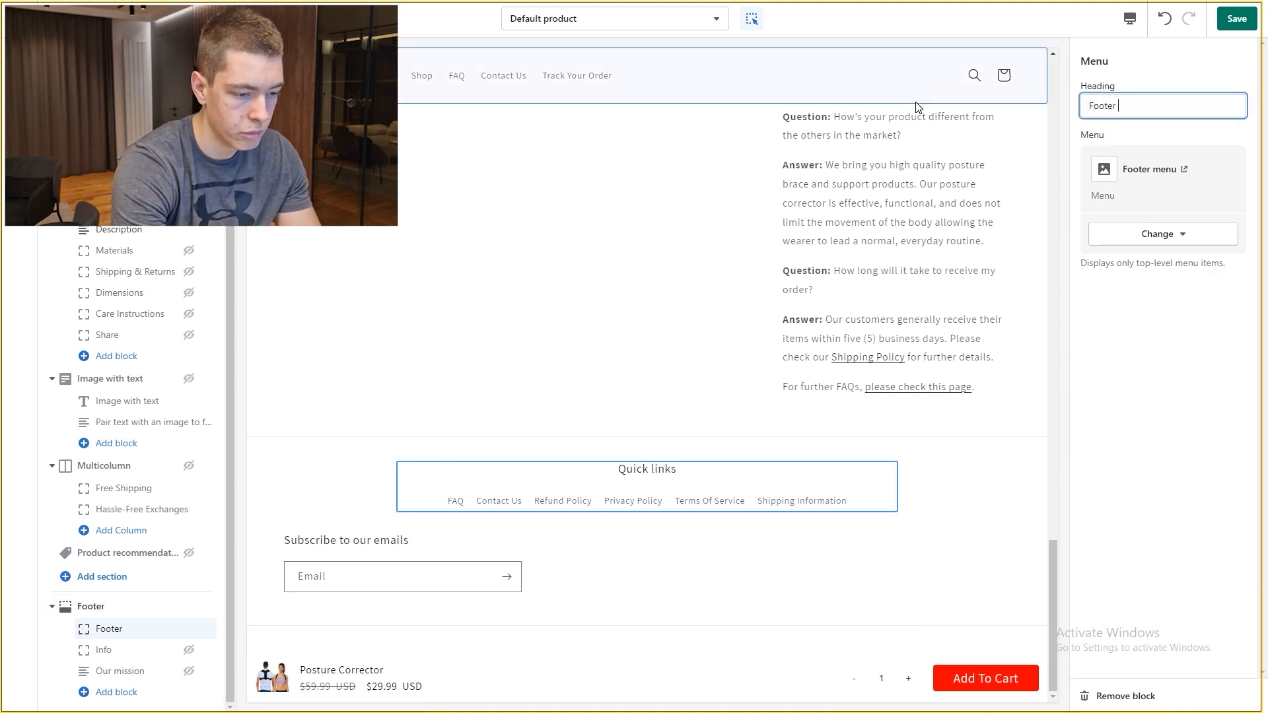
key("ctrl+s")
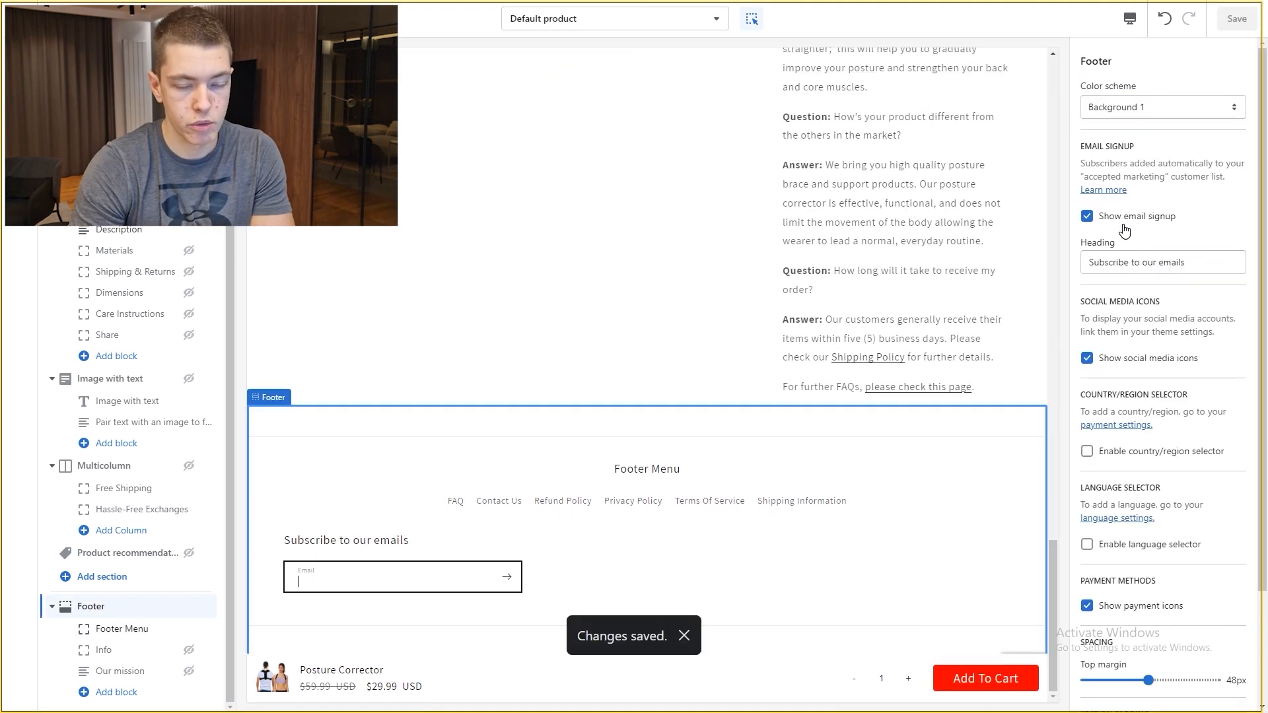
left_click(1124, 227)
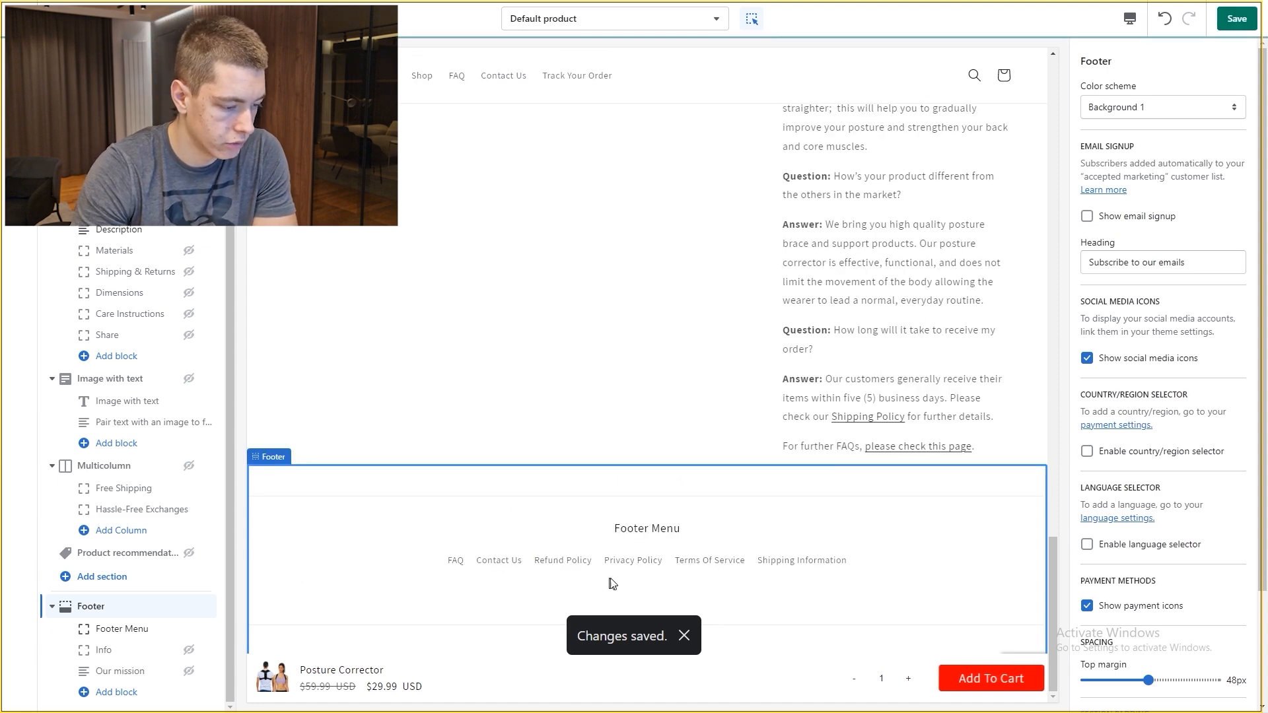
left_click(1237, 18)
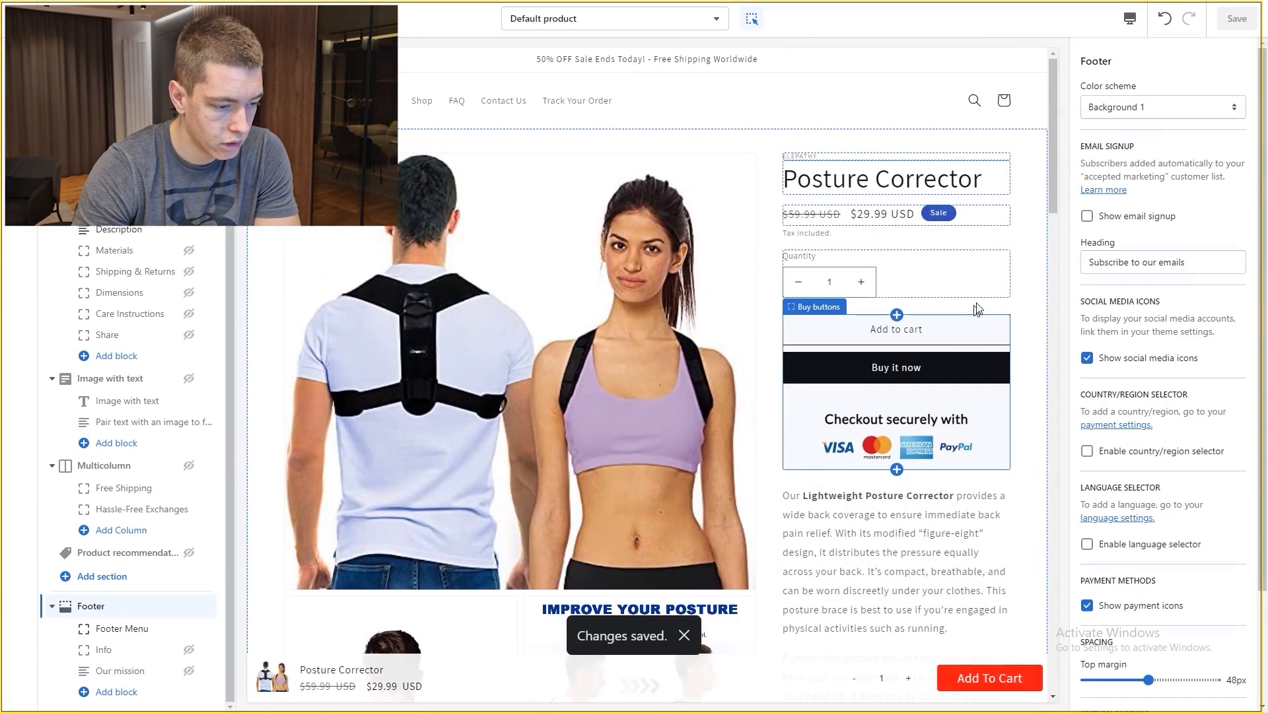
left_click(952, 327)
Step: Turn off the product page's Buy it now button and clear the vendor line, saving both
left_click(1086, 89)
key("ctrl+s")
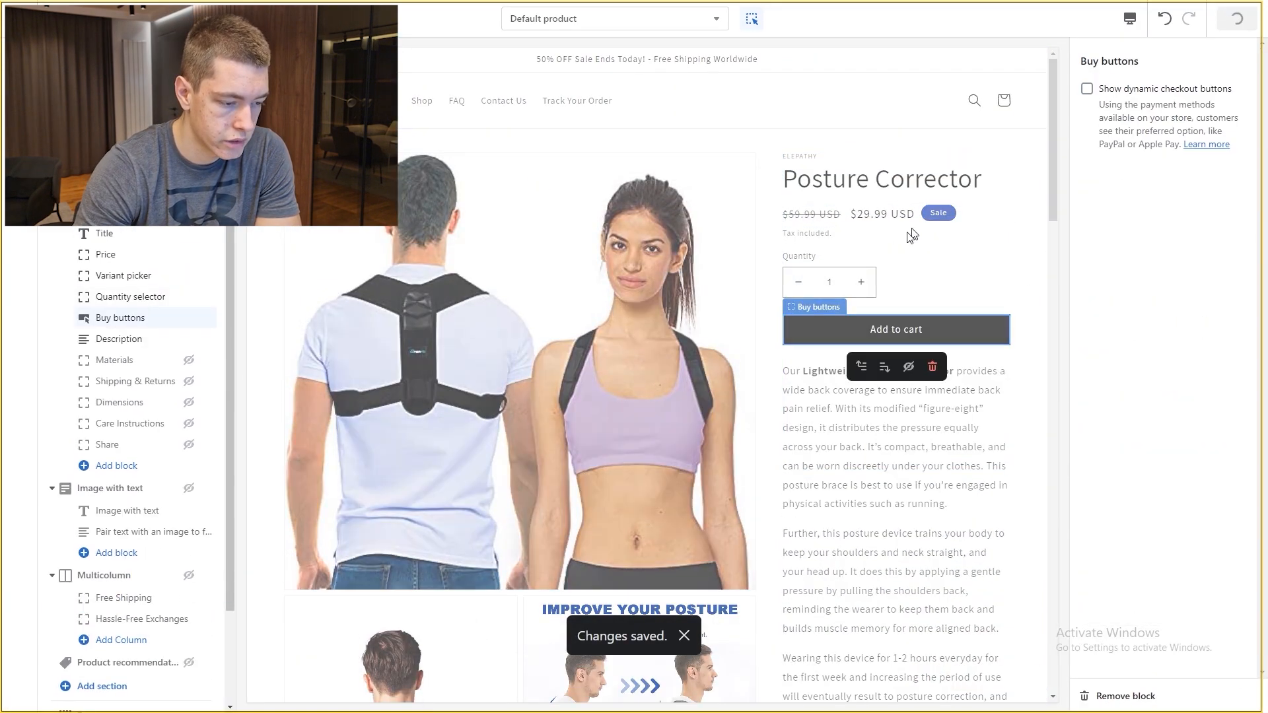
left_click(825, 157)
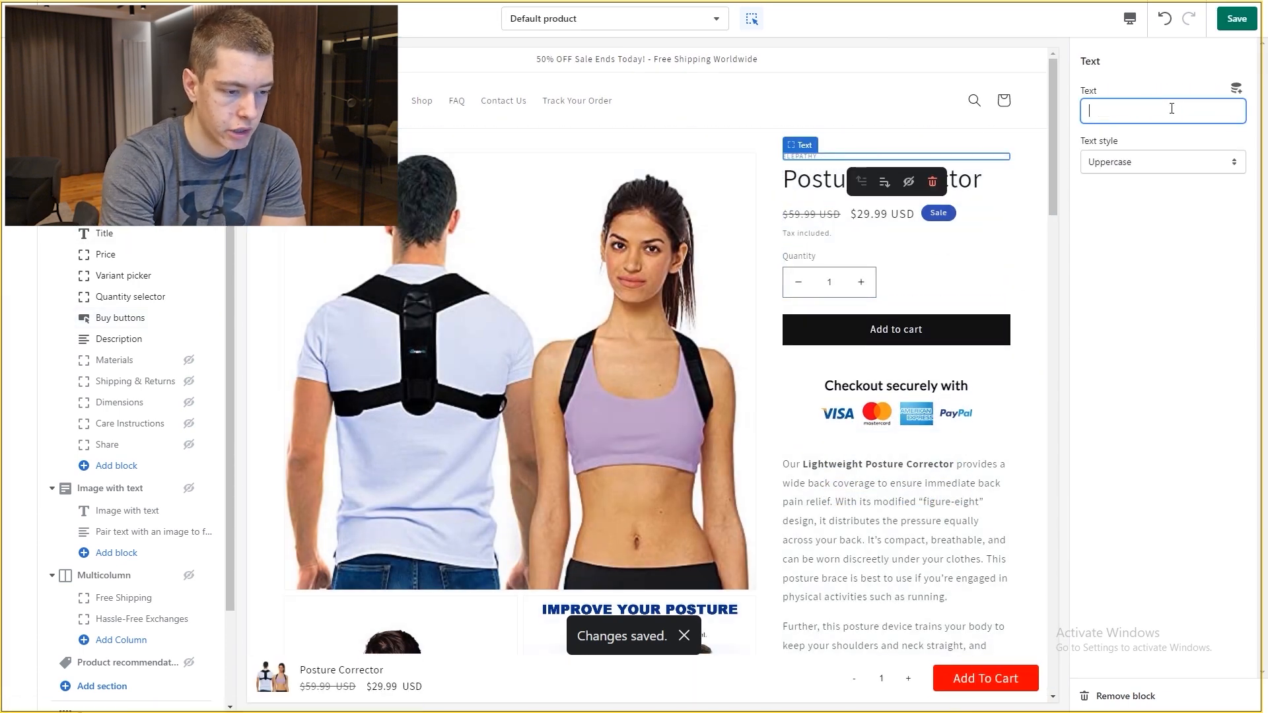
key("ctrl+s")
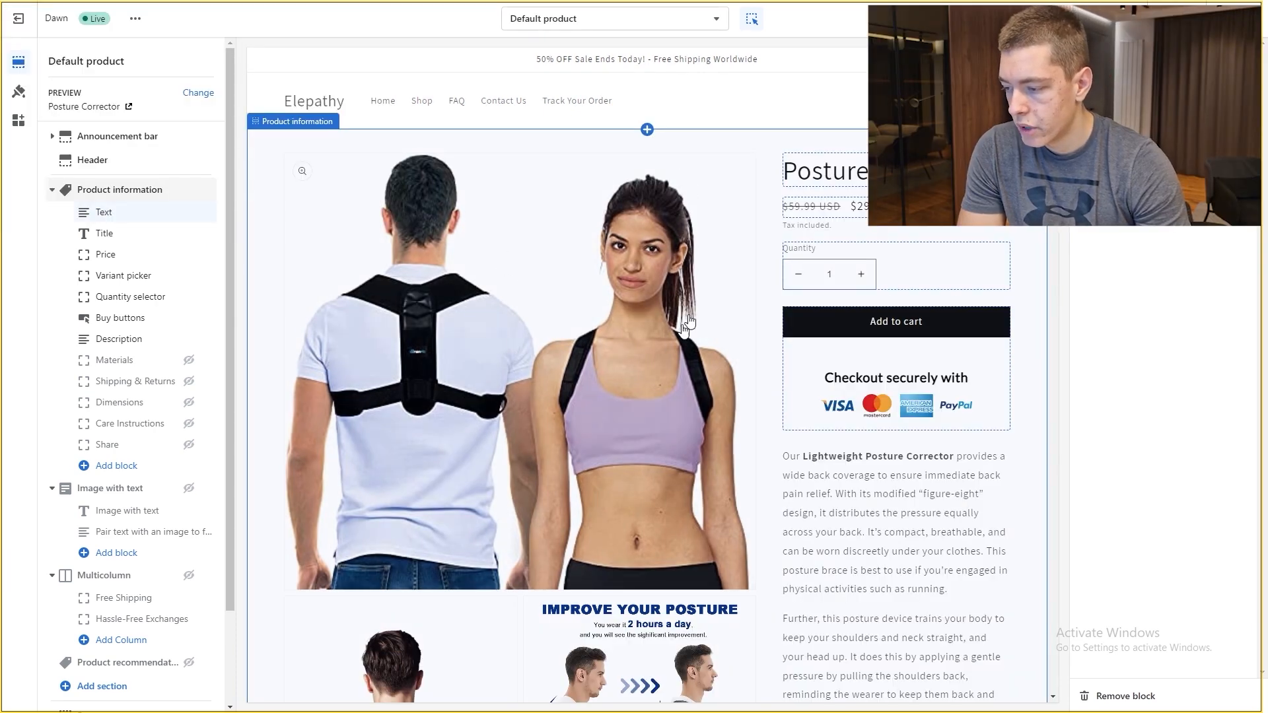
left_click(18, 94)
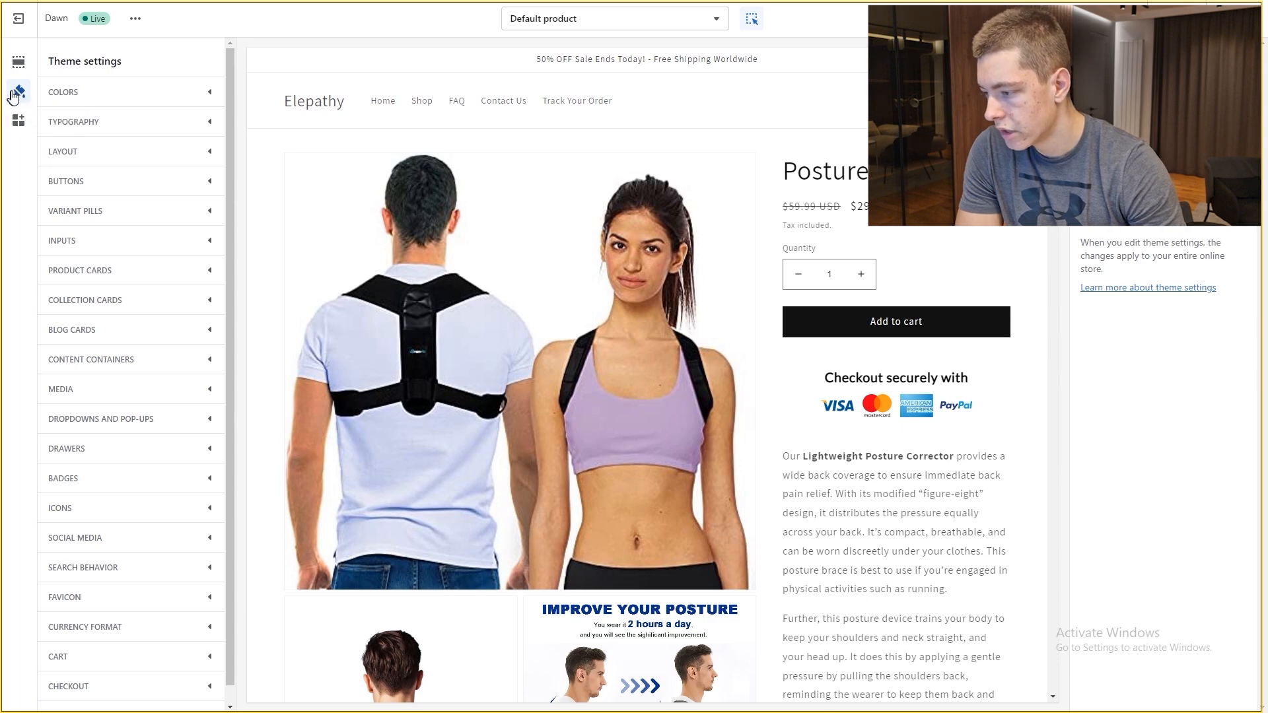
Step: Set the theme's Accent 1 colour to red #FF0000 and confirm the Add to cart button turns red
left_click(106, 93)
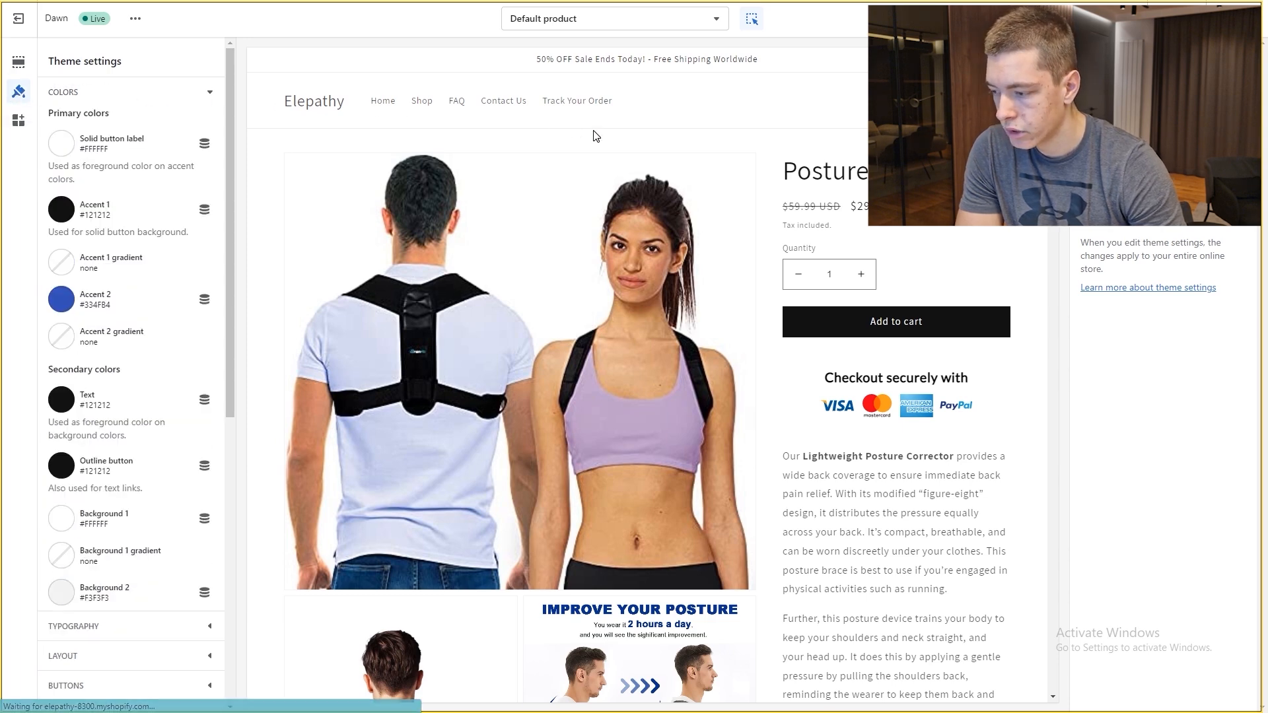
left_click(60, 209)
left_click_drag(122, 269, 178, 157)
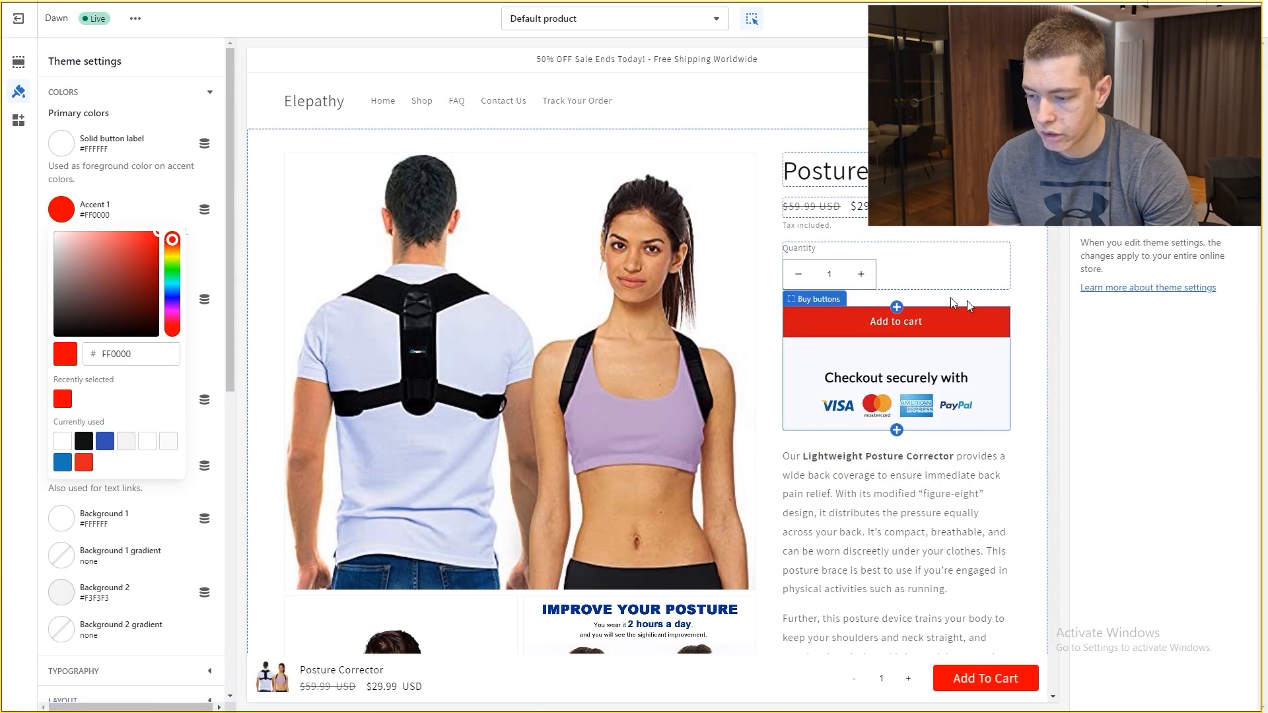
left_click(1009, 290)
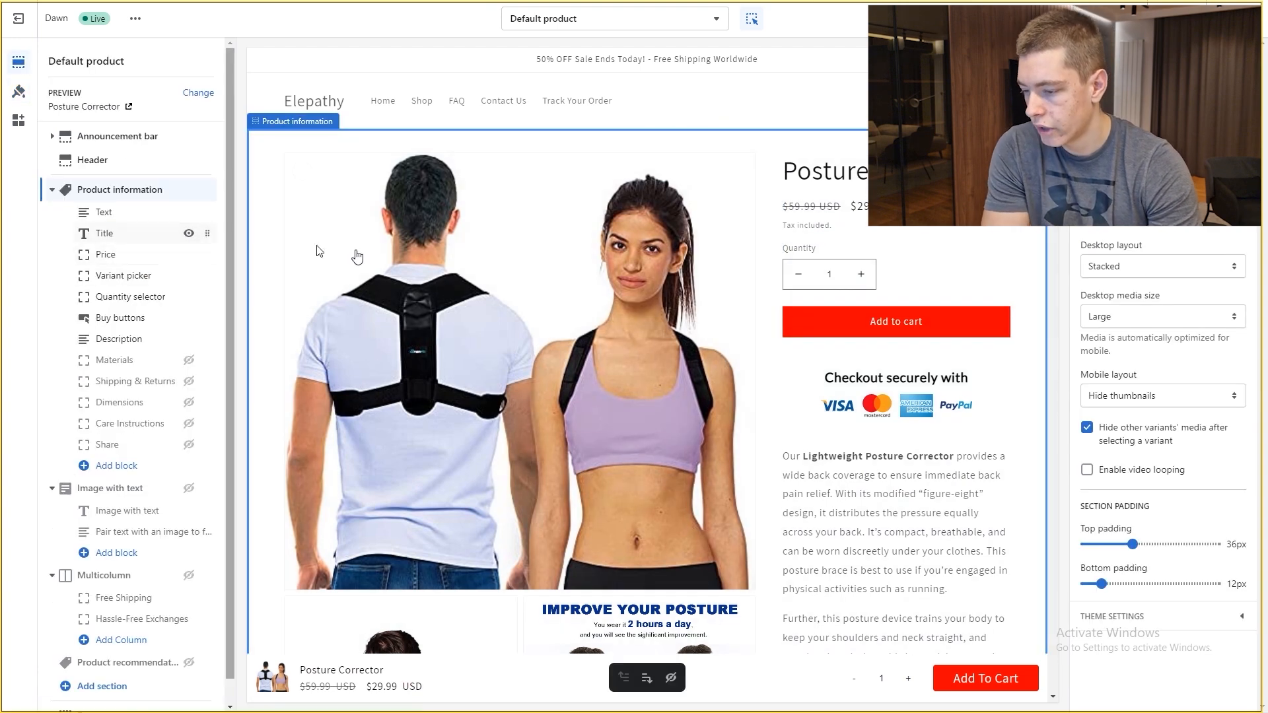
left_click(998, 331)
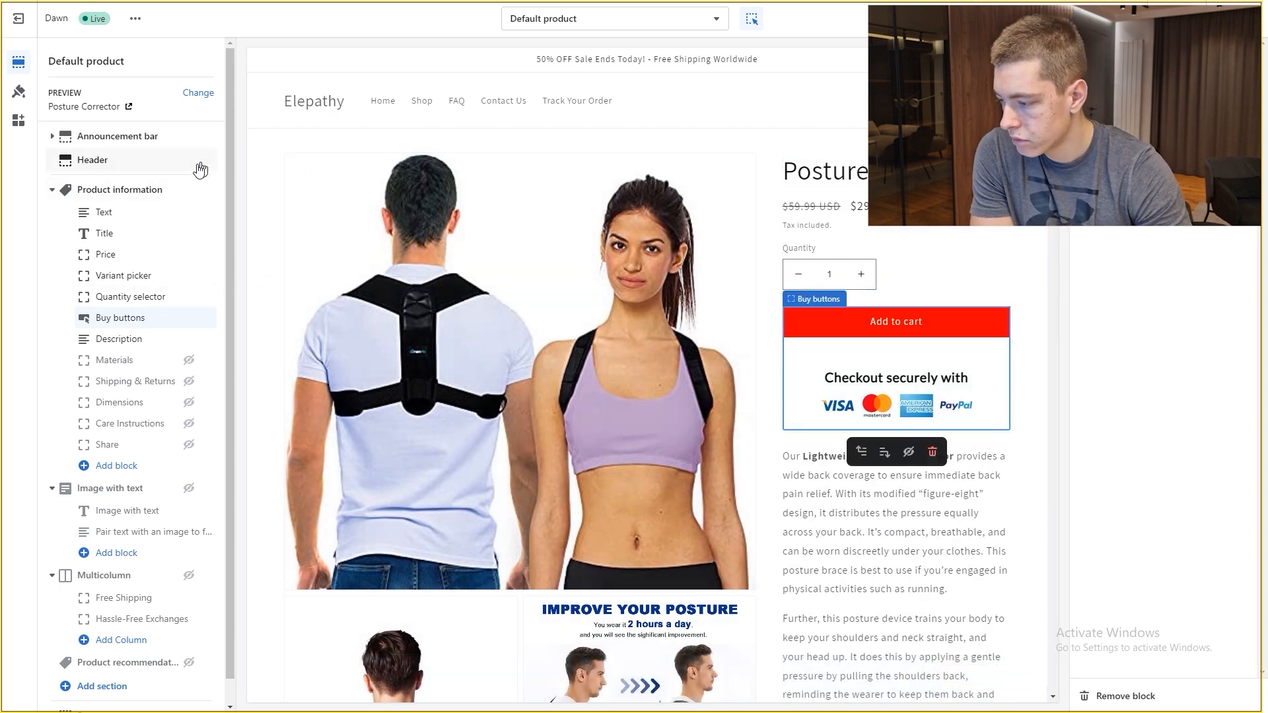
left_click(24, 96)
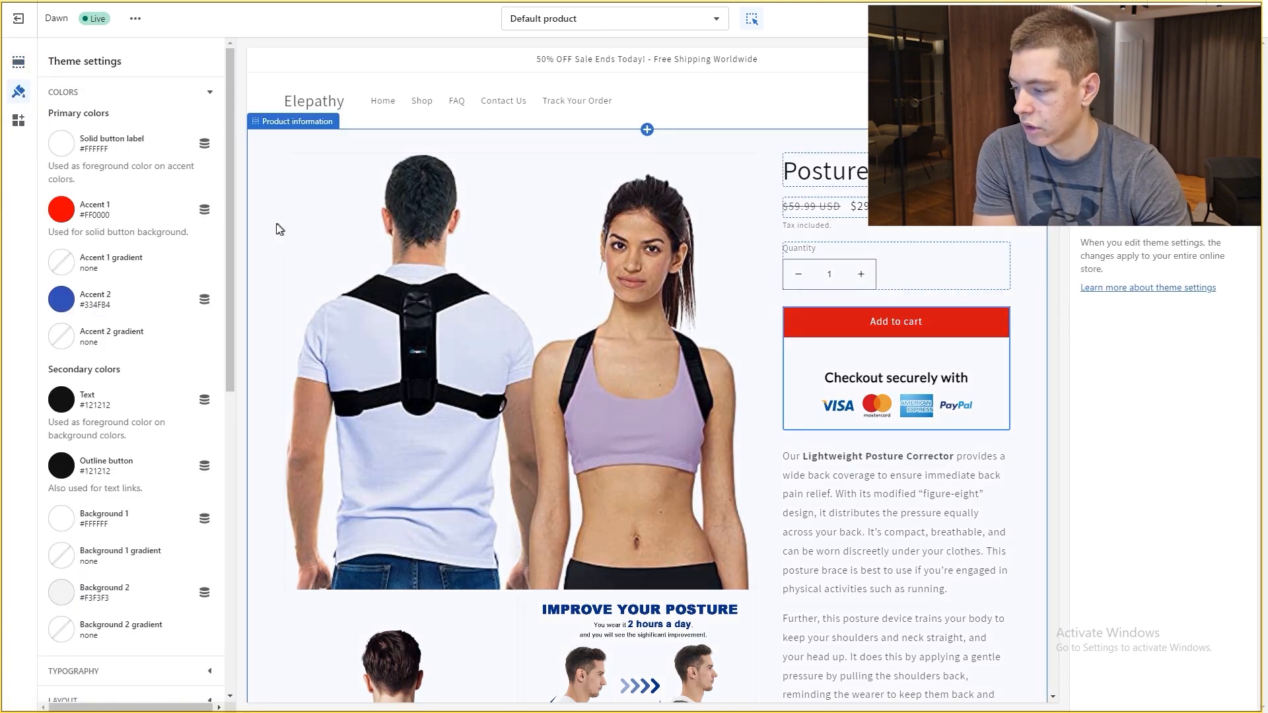
Step: Change the theme's Headings font to Poppins
scroll(130, 312, "down", 9)
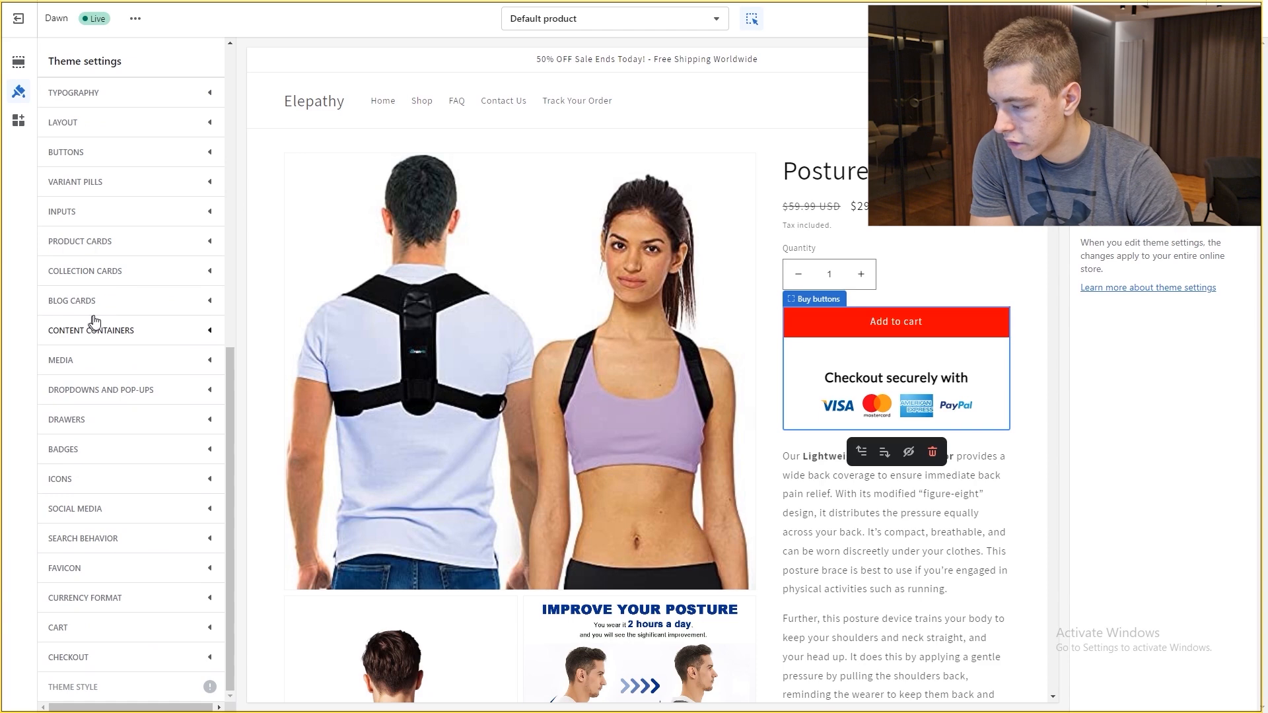
scroll(92, 319, "up", 6)
left_click(109, 489)
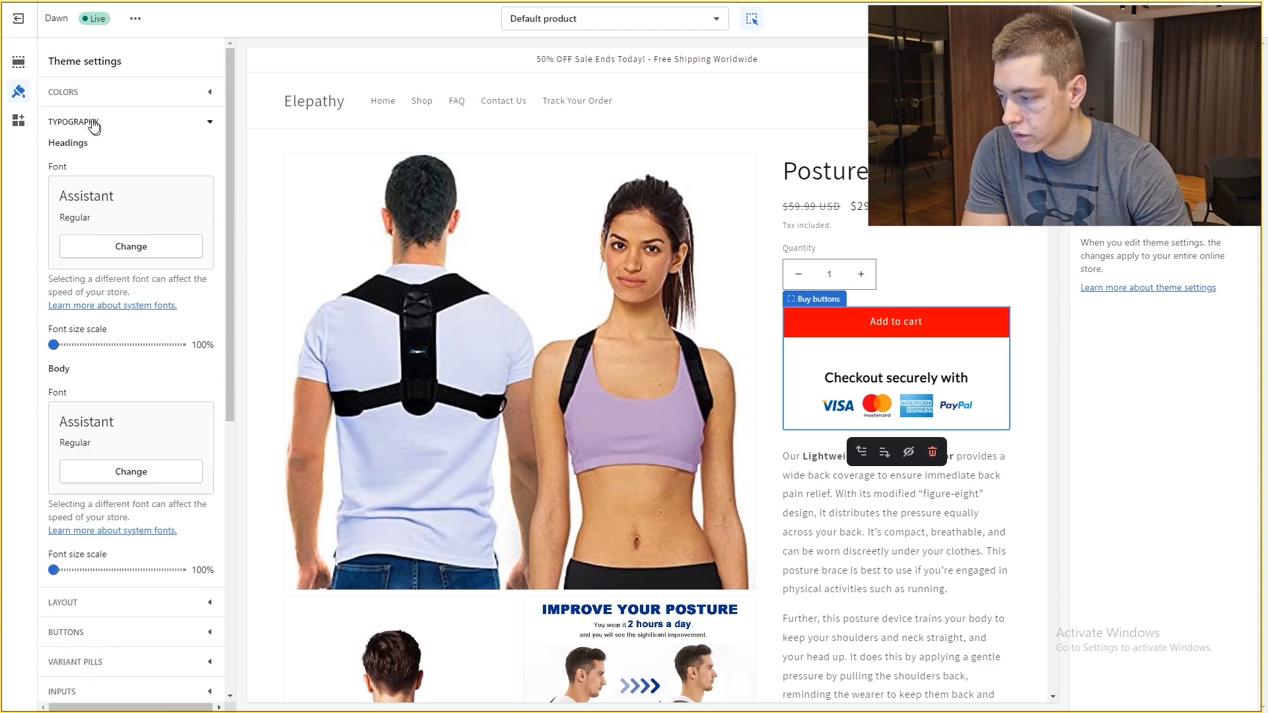
left_click(120, 246)
left_click(126, 98)
type("poppins")
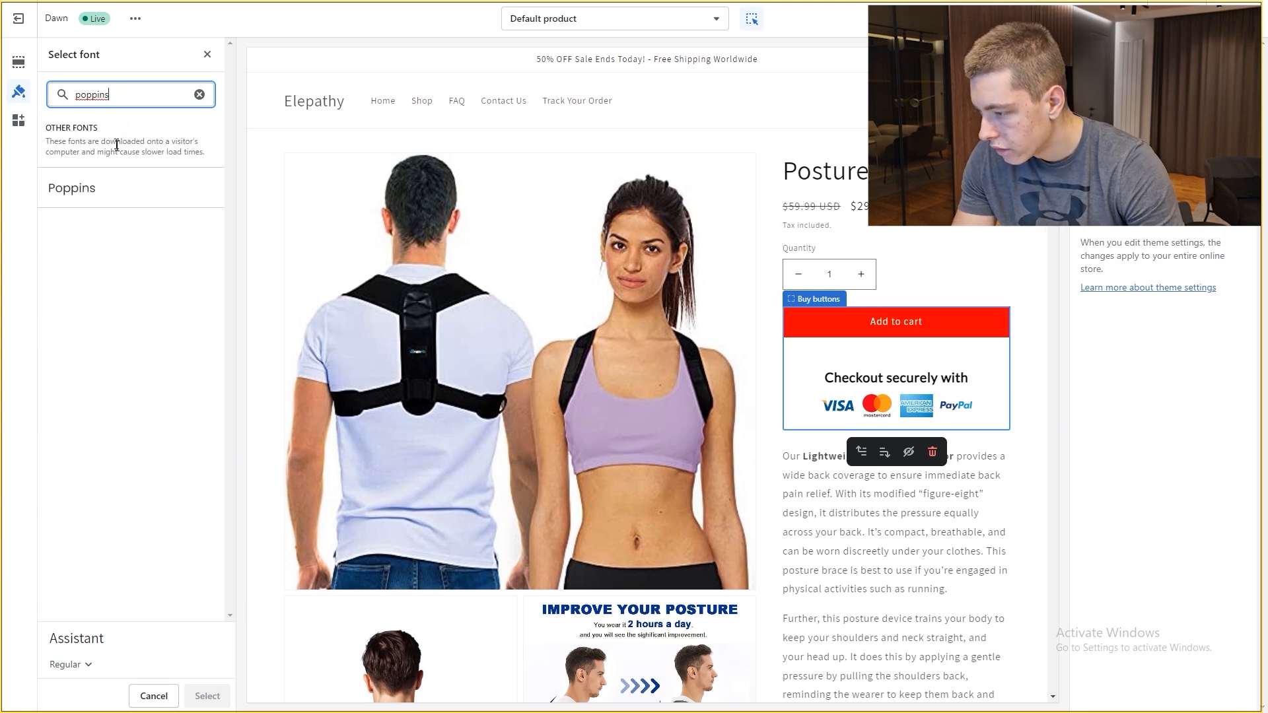
left_click(124, 187)
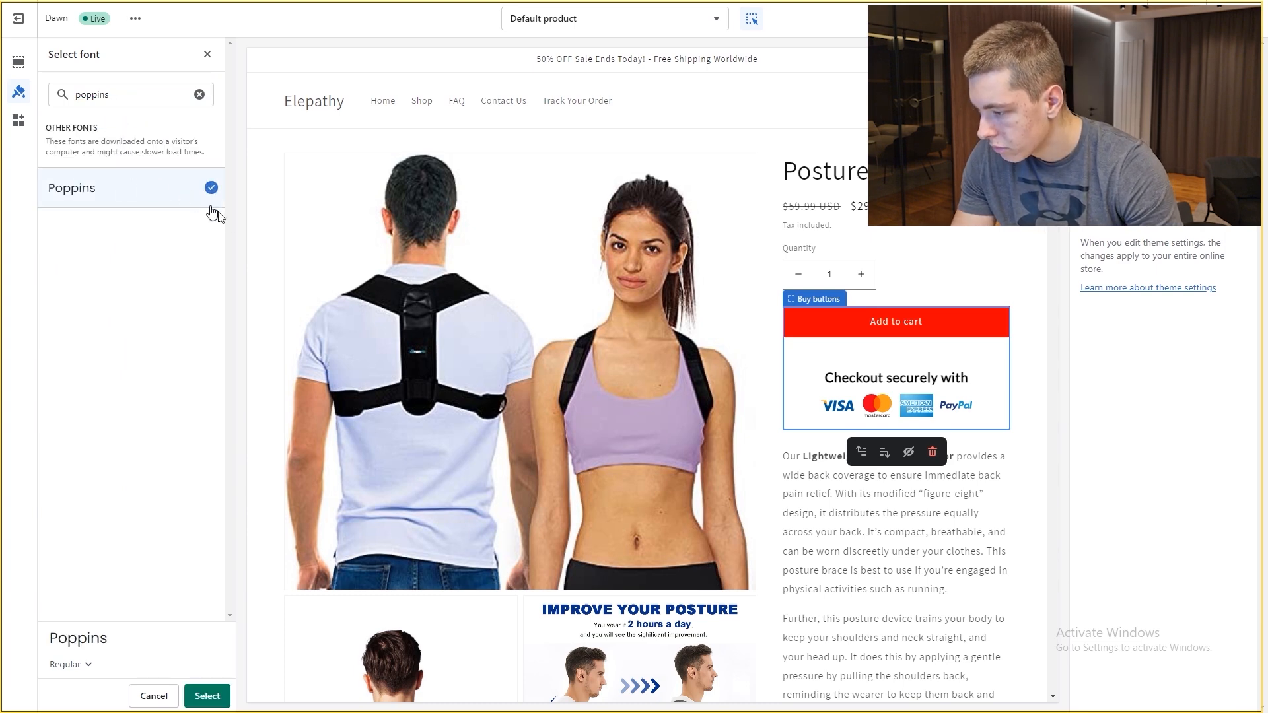
left_click(203, 691)
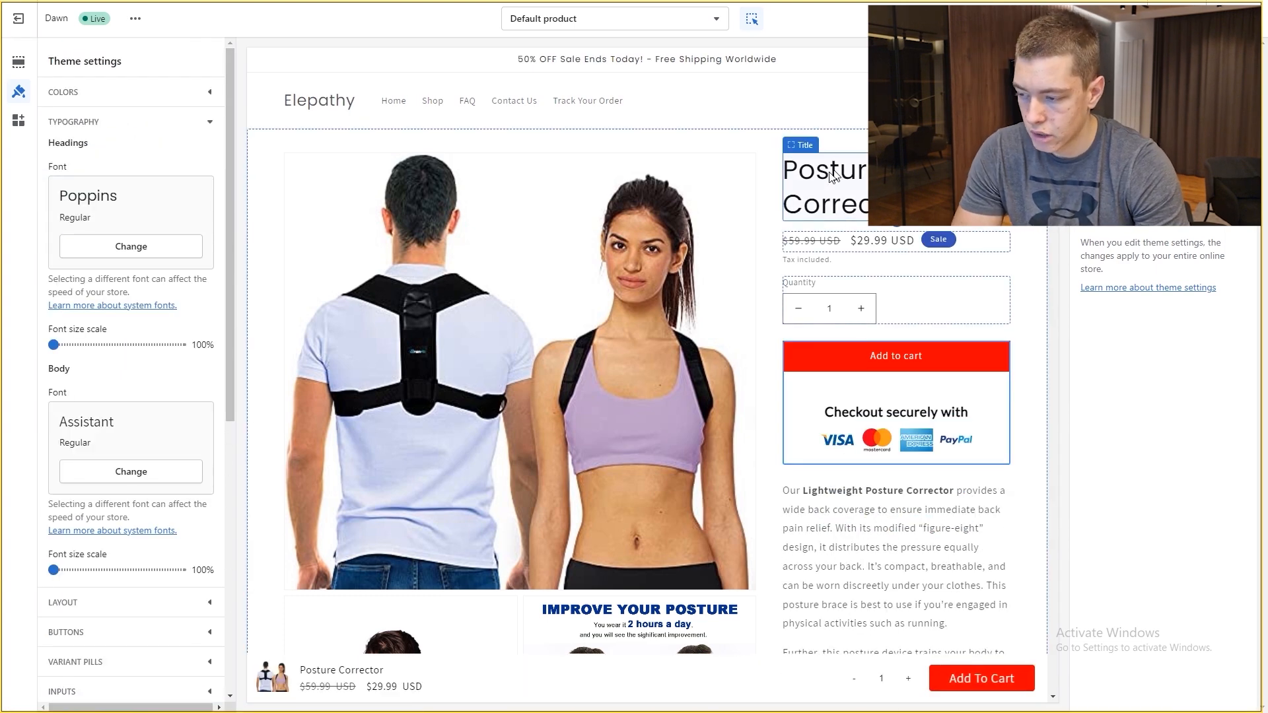
Step: Change the Body font to Poppins too, adjust the size slider, and expand Buttons settings
scroll(594, 277, "down", 5)
scroll(170, 439, "down", 2)
scroll(151, 456, "up", 2)
left_click(139, 471)
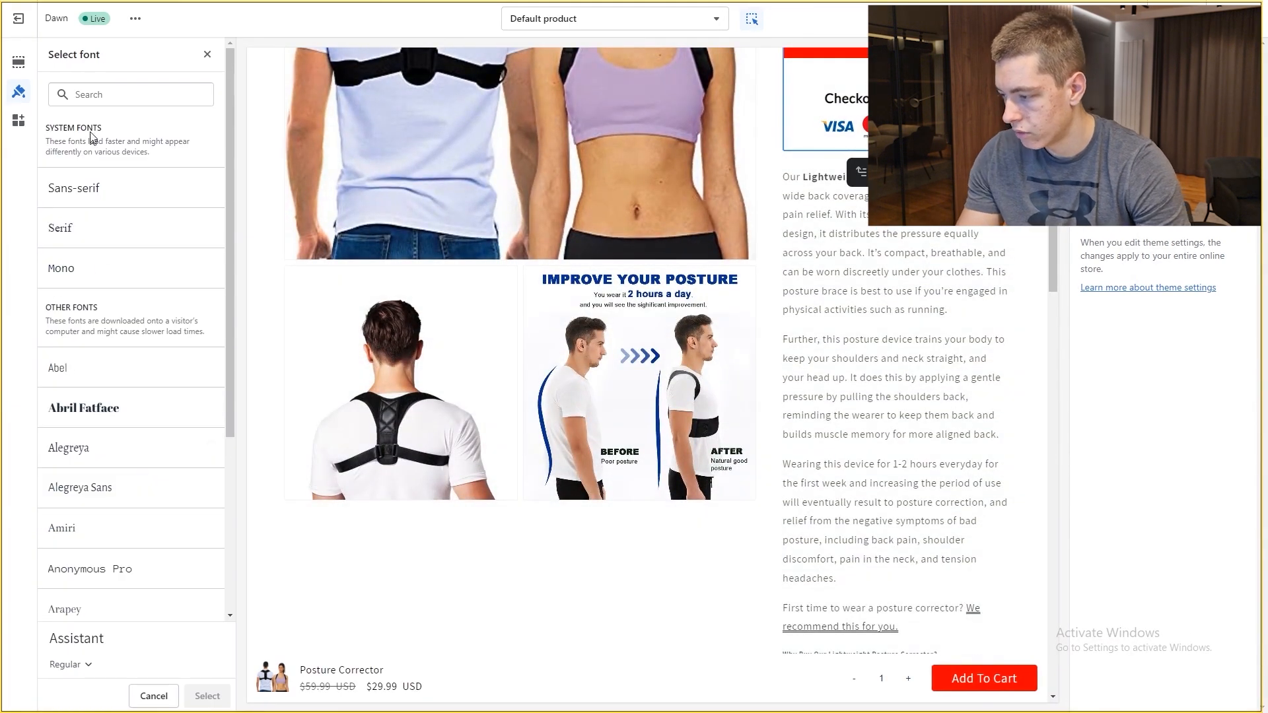
type("poppins")
left_click(99, 190)
left_click(207, 696)
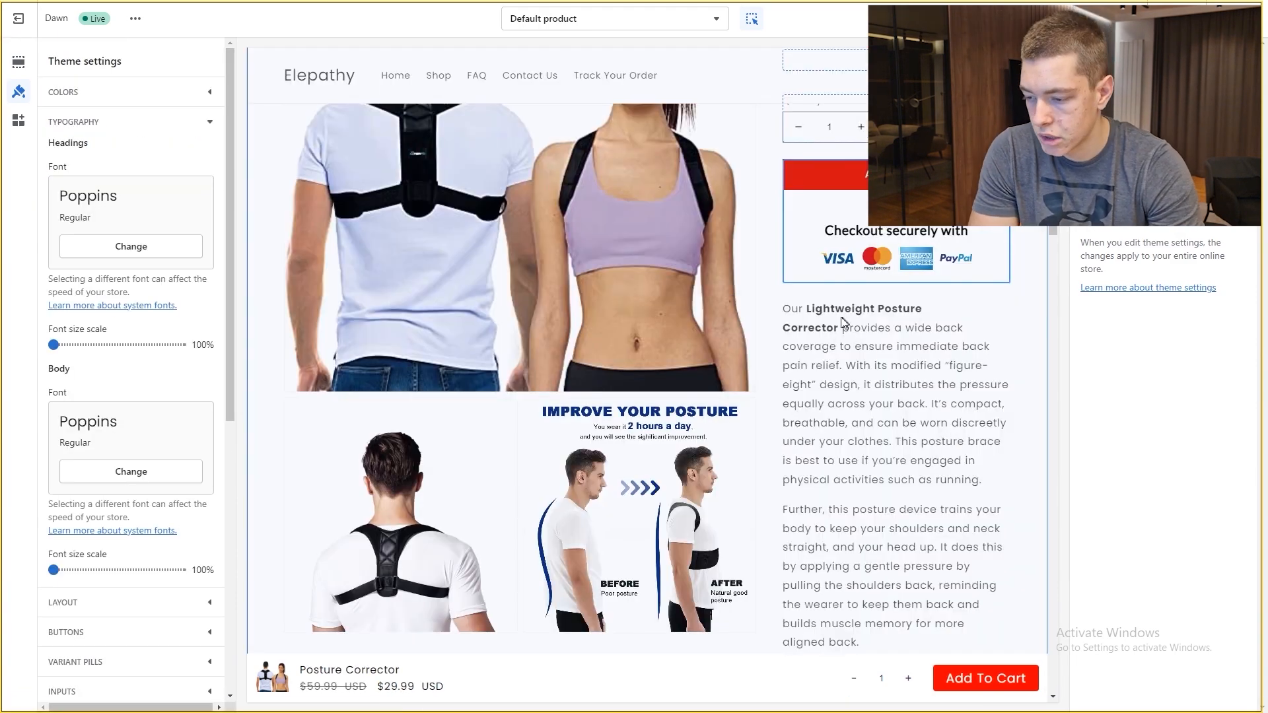
scroll(843, 322, "down", 5)
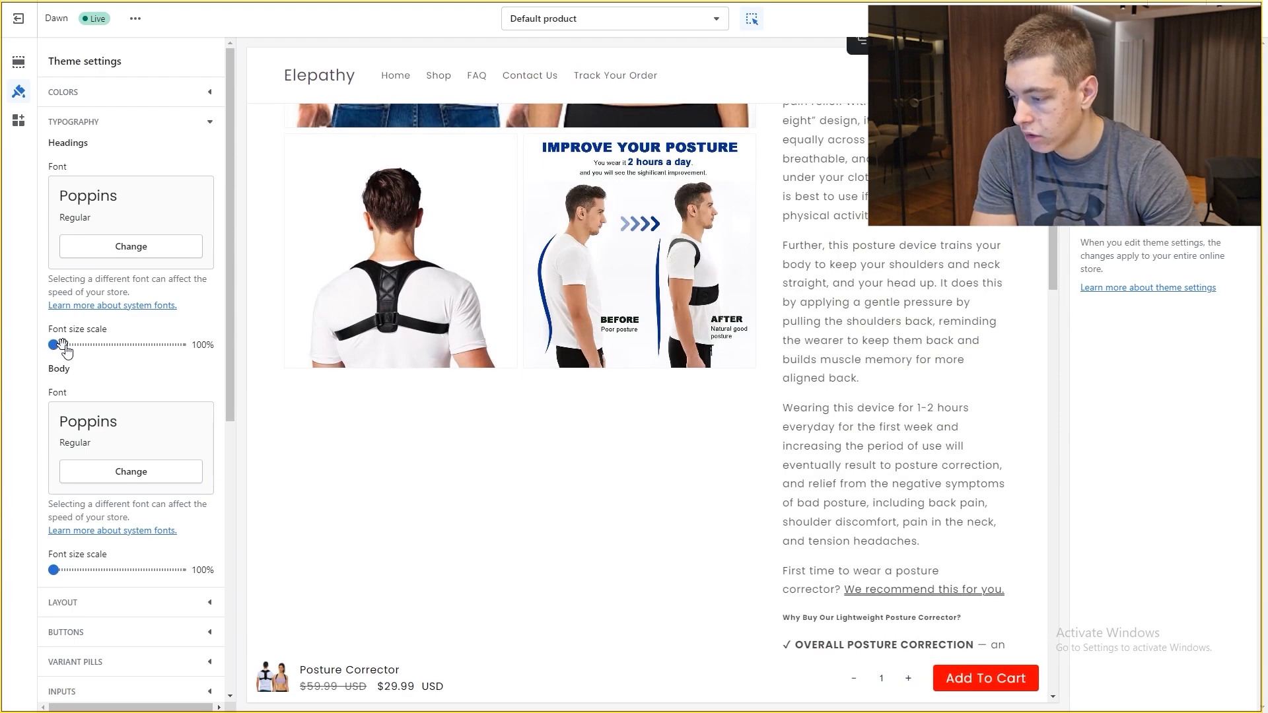
left_click_drag(130, 344, 143, 344)
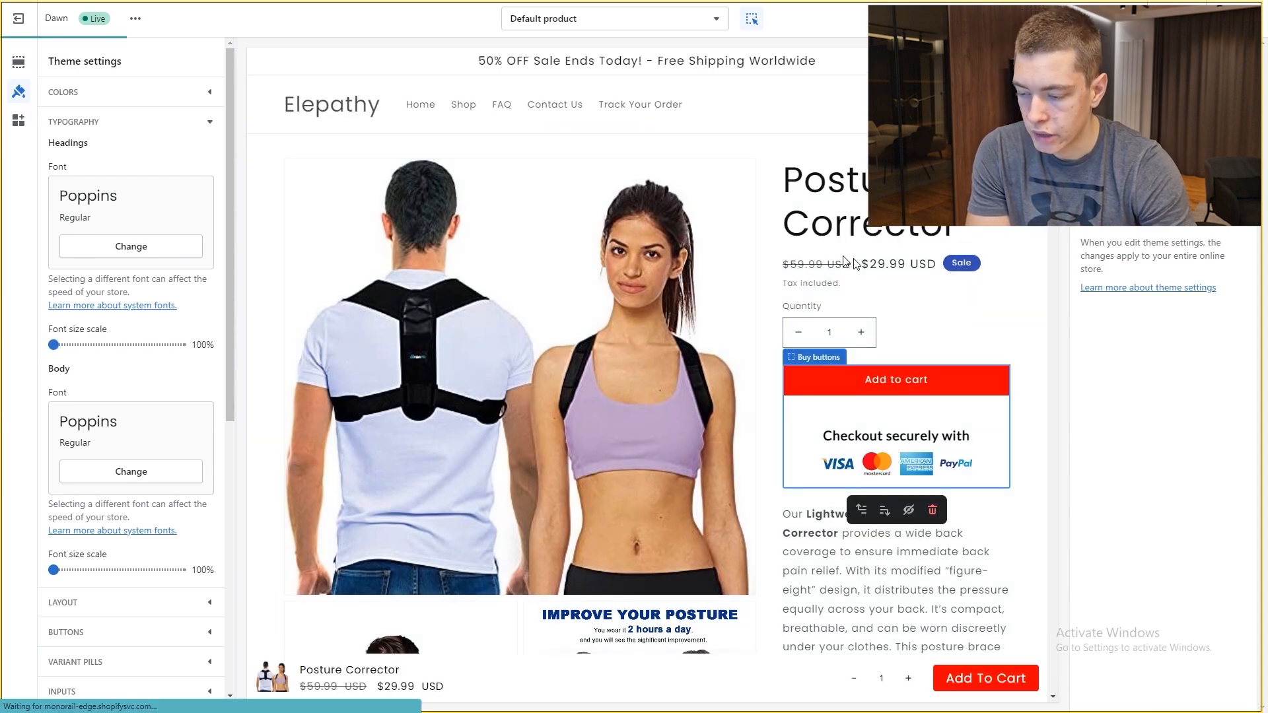
left_click(65, 632)
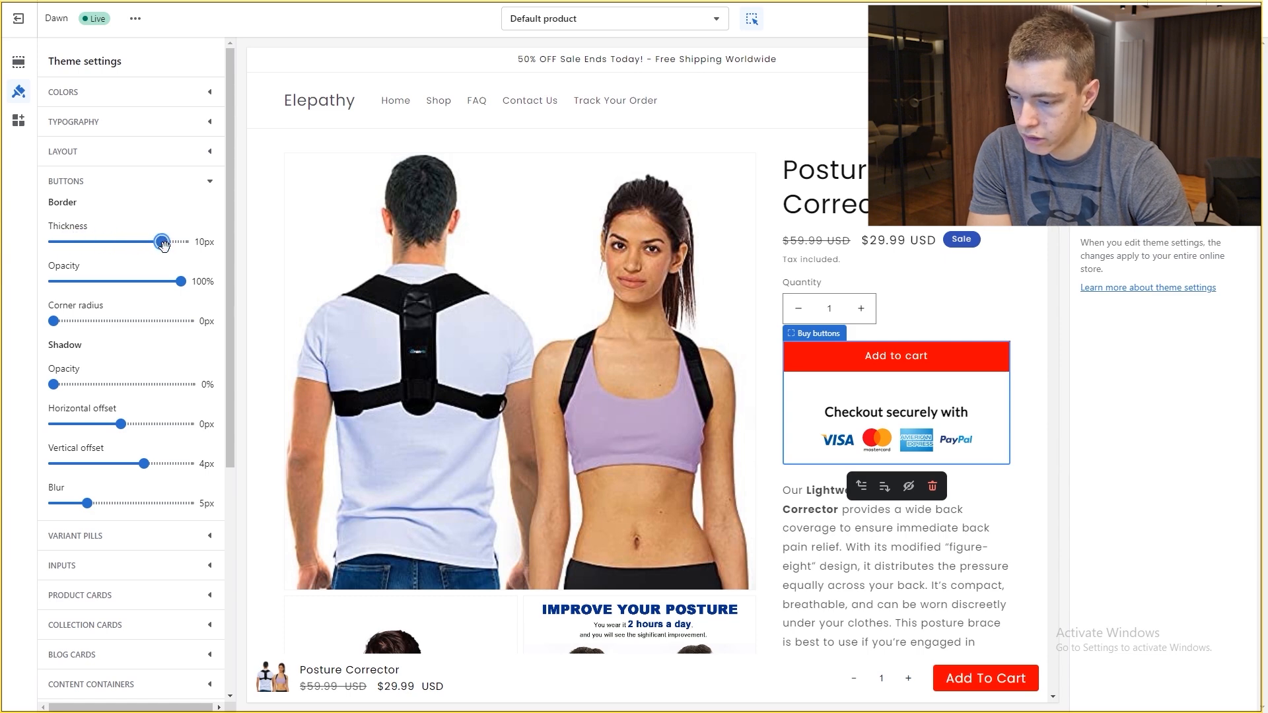
Step: Change the secondary Text colour from #121212 to black #000000
left_click(753, 318)
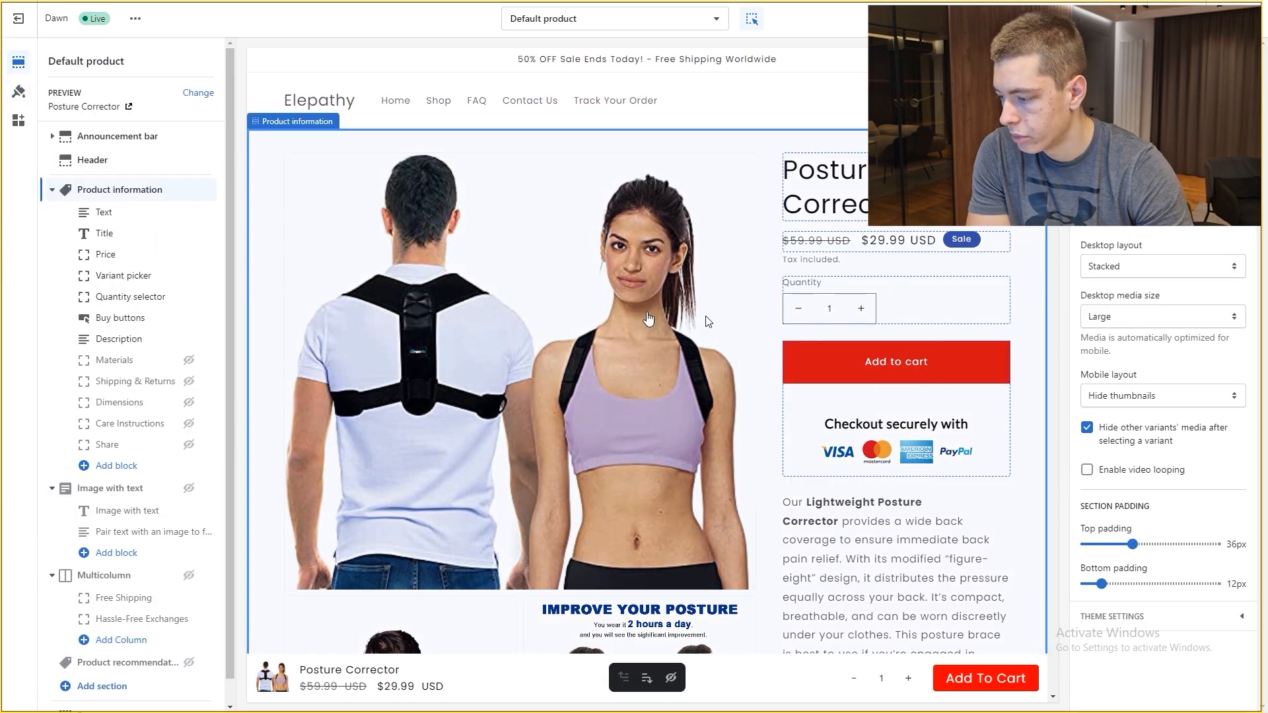
left_click(18, 91)
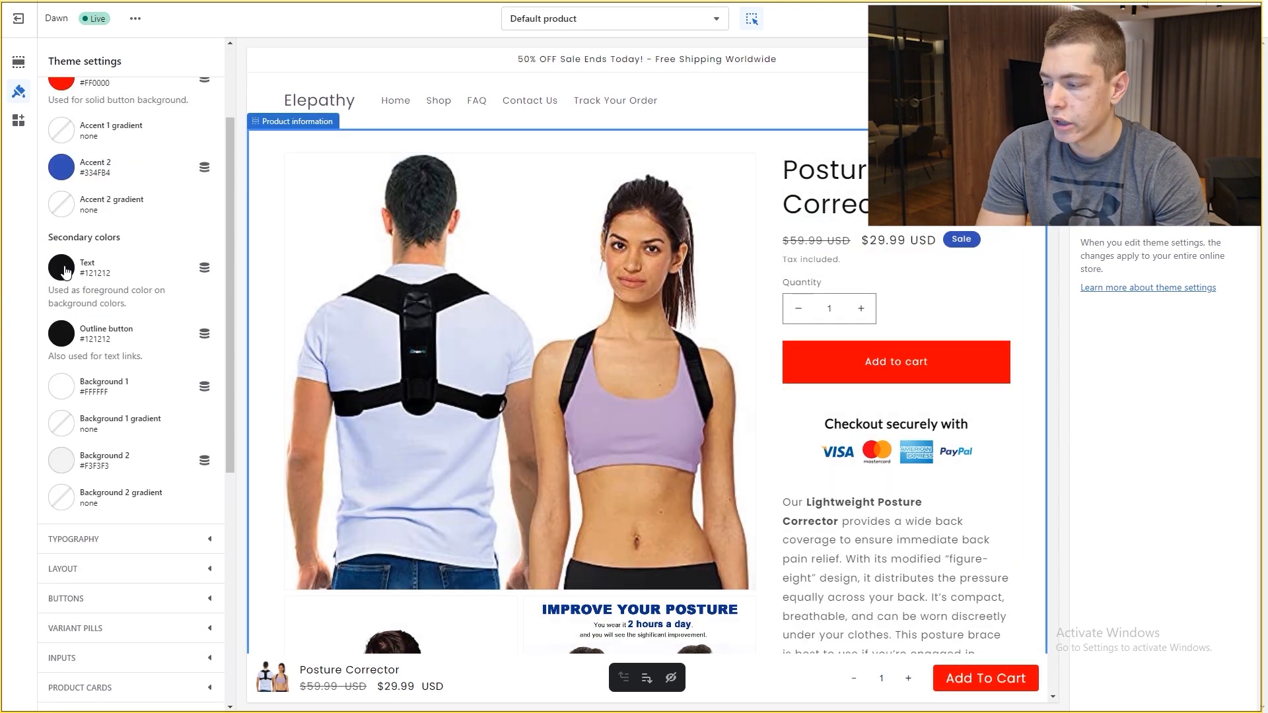
left_click(66, 271)
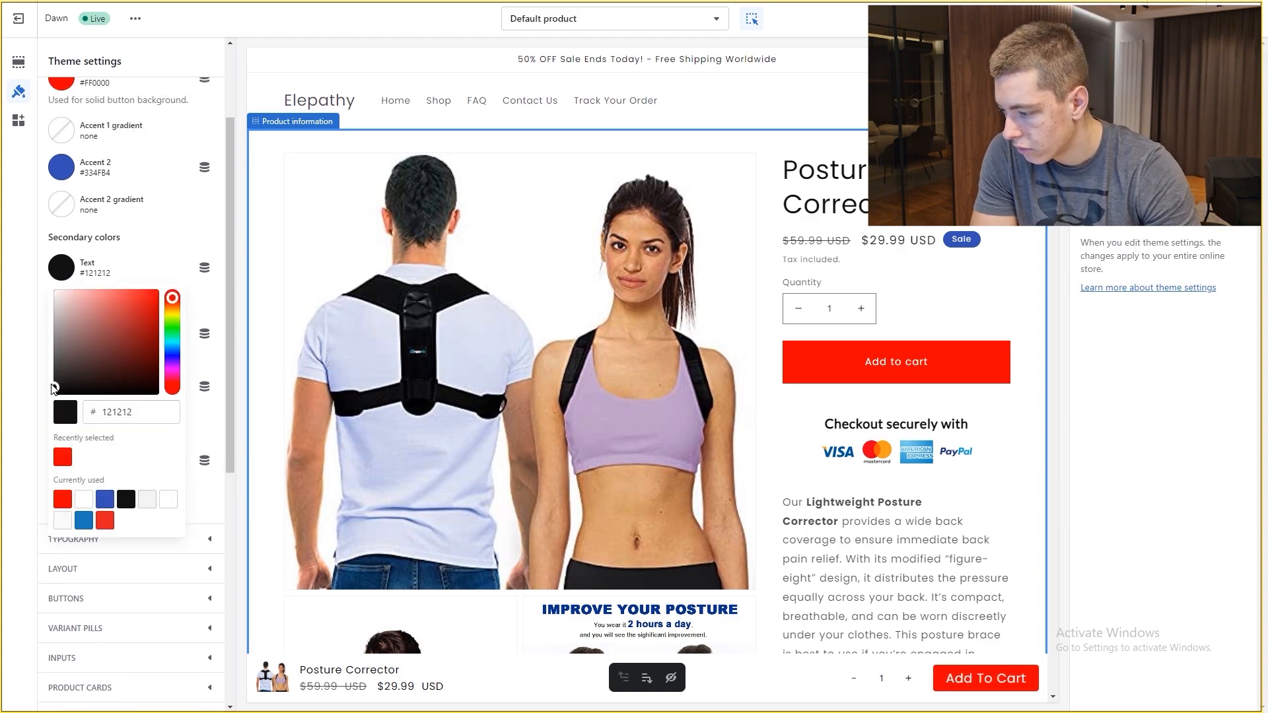
left_click_drag(52, 387, 19, 424)
left_click(19, 424)
scroll(878, 394, "down", 3)
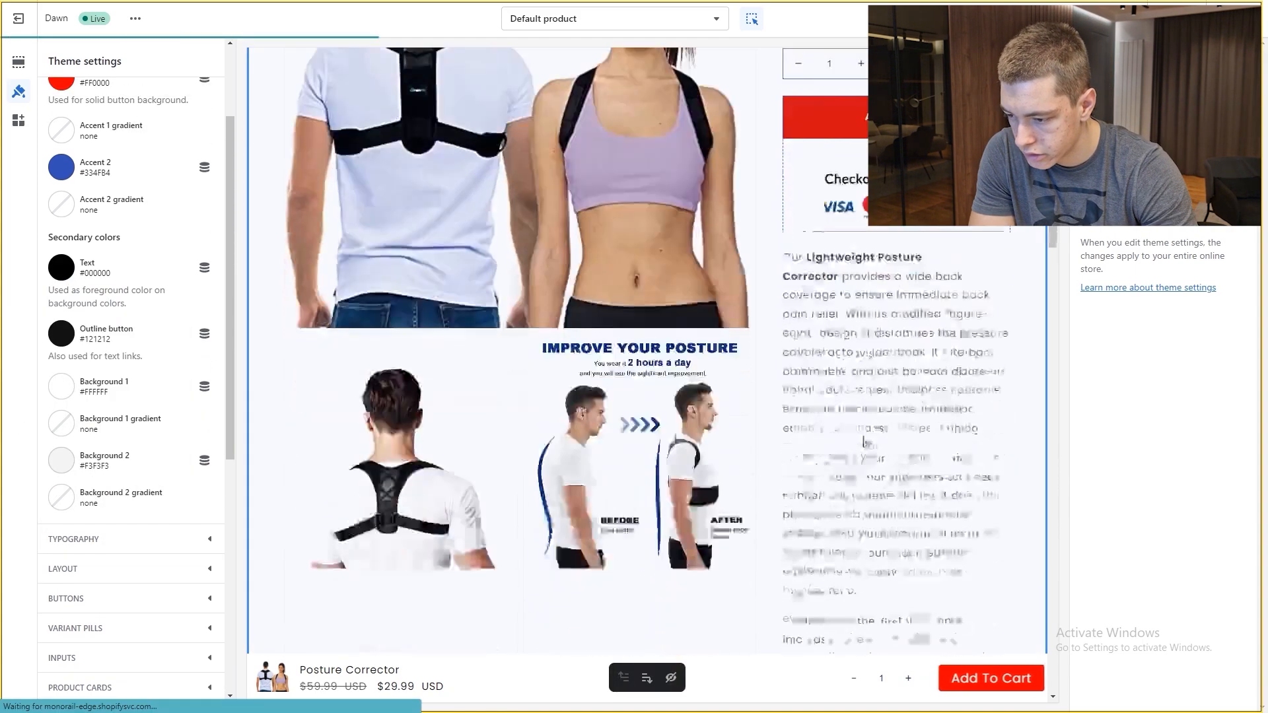
scroll(922, 294, "down", 2)
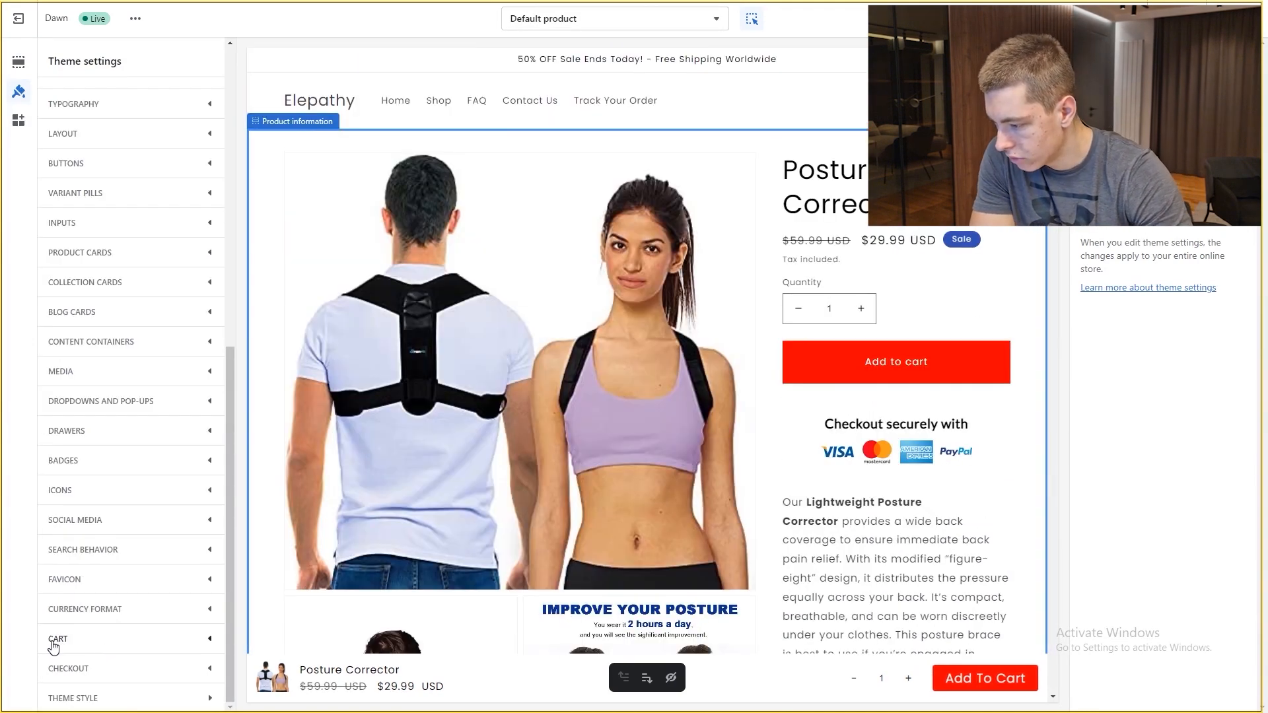
Step: Set Cart type to Page, then collapse Cart and expand the Checkout settings
left_click(53, 641)
left_click(113, 482)
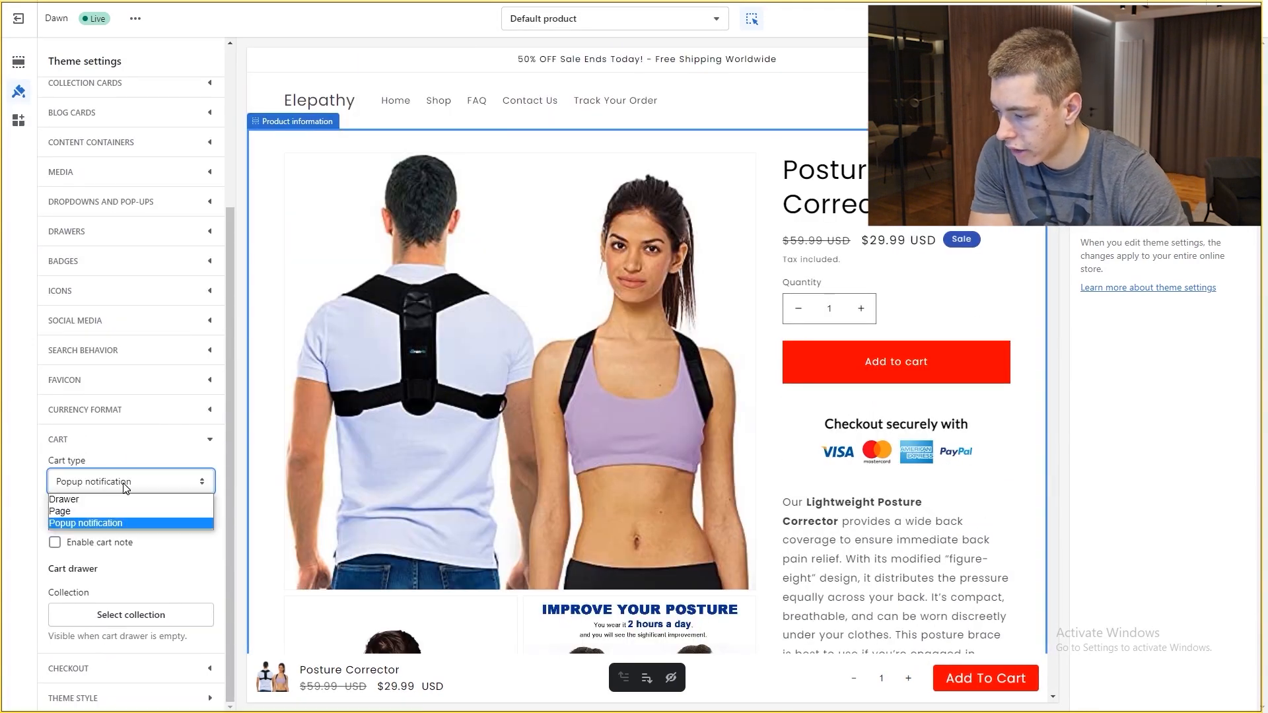
left_click(92, 509)
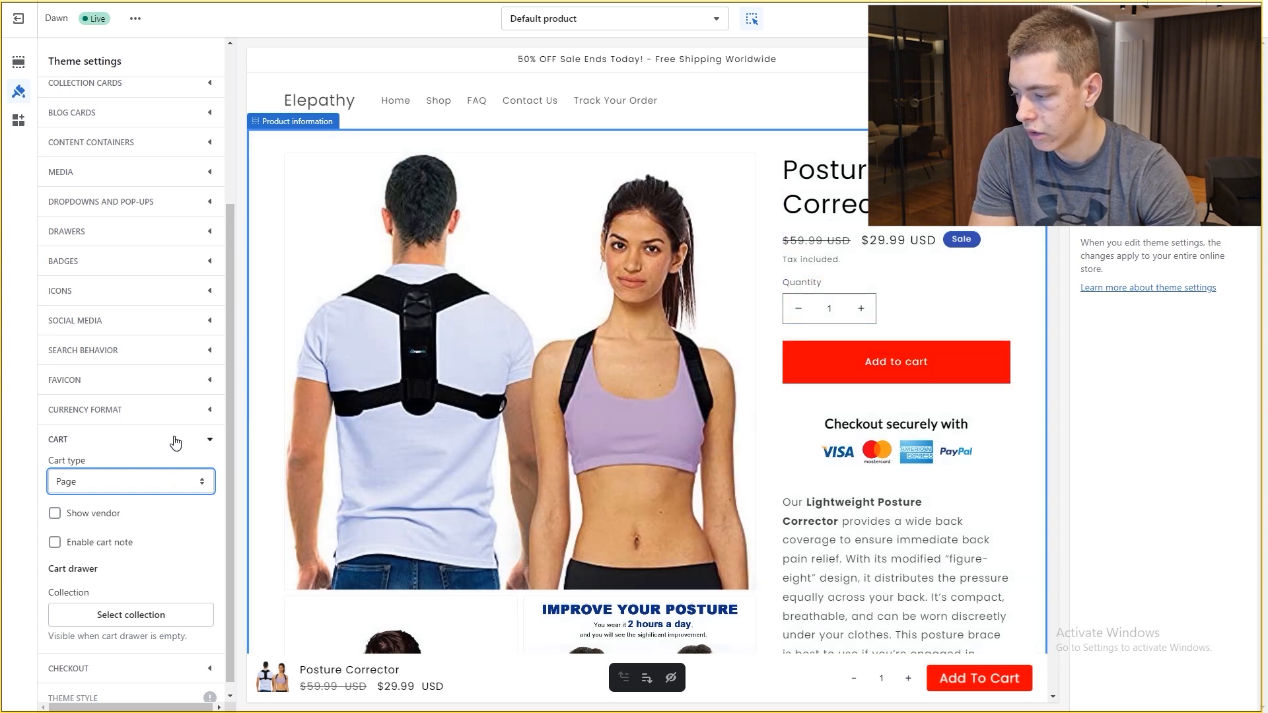
scroll(170, 494, "down", 1)
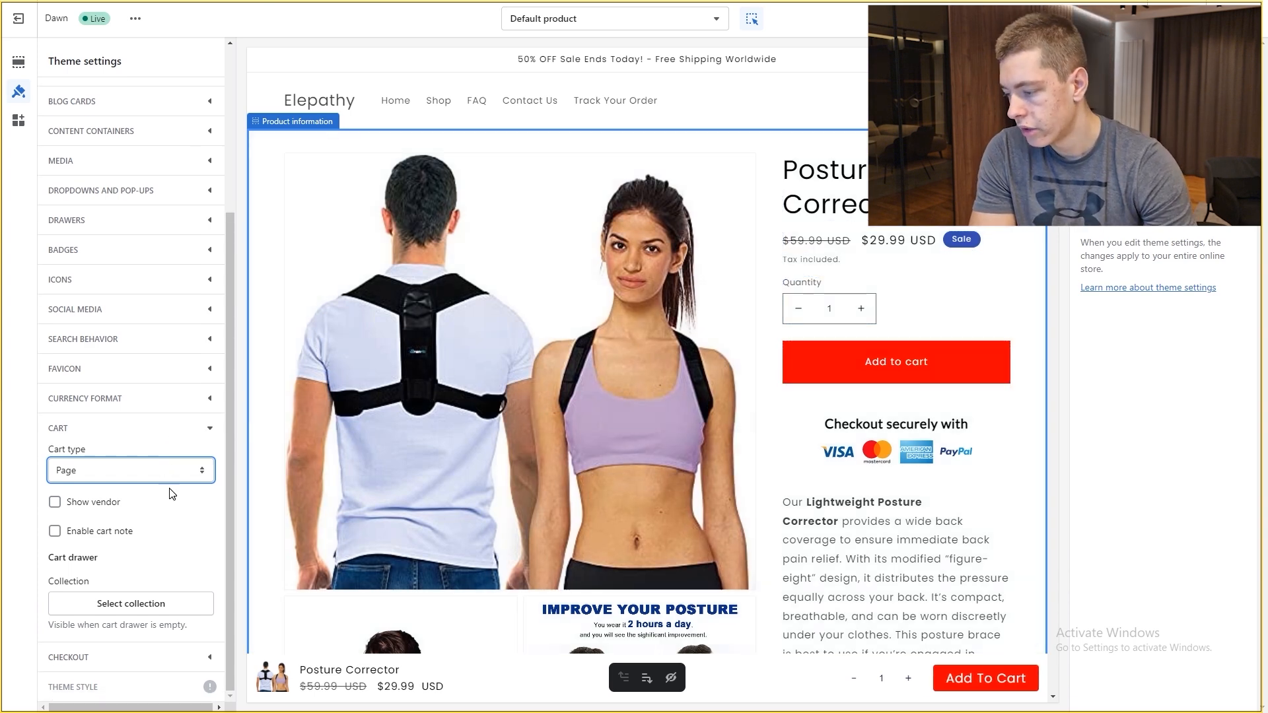
left_click(104, 439)
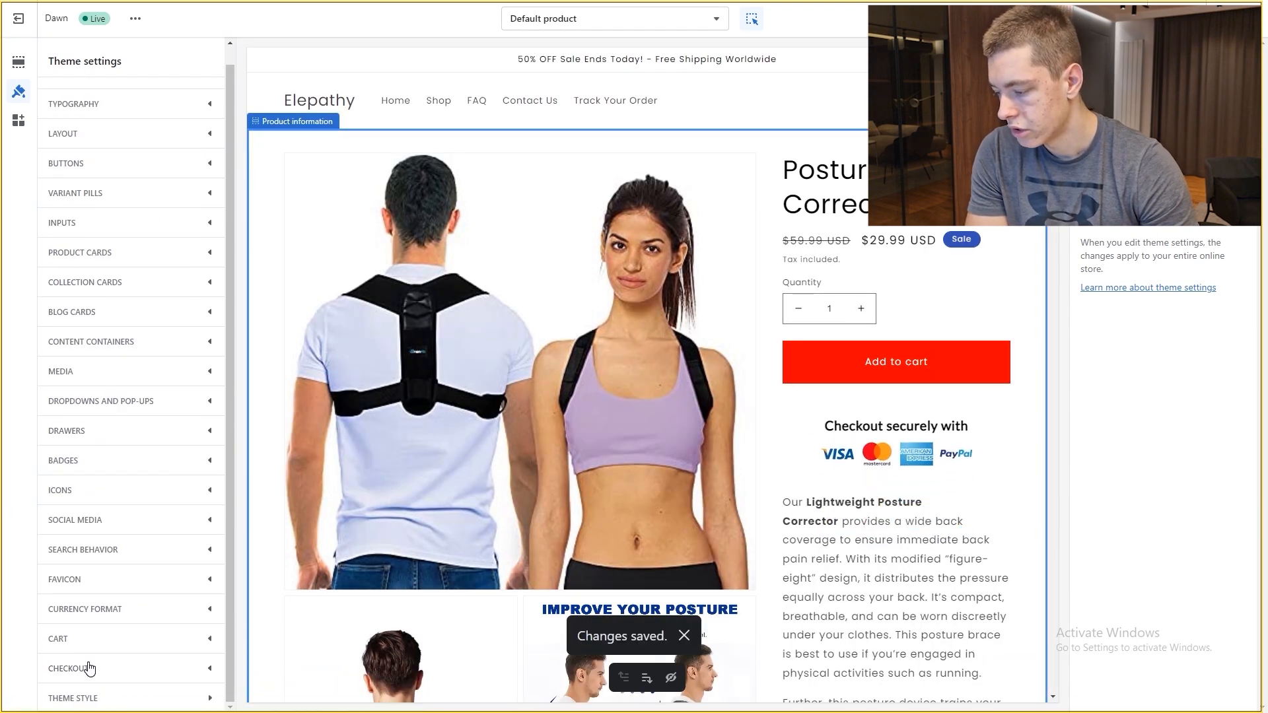
left_click(88, 668)
Step: Change the checkout Accents colour from blue #1878B9 to bright red #FF0000
scroll(161, 496, "down", 10)
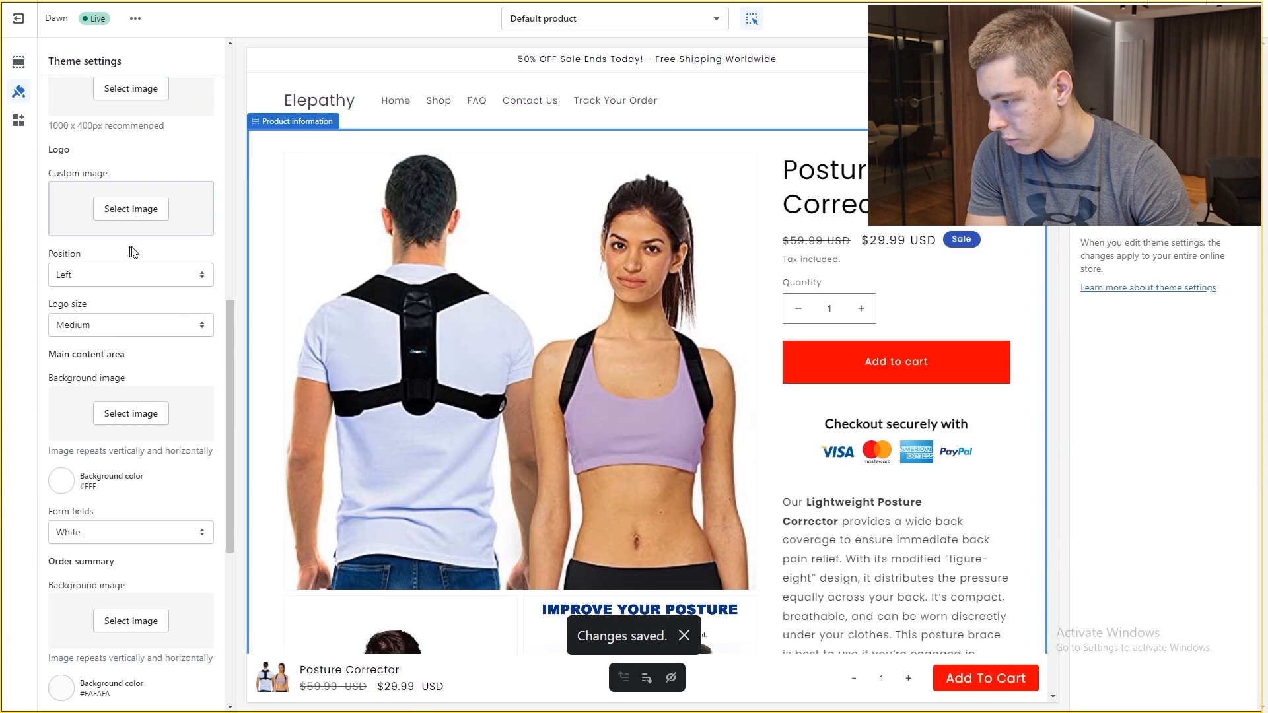
scroll(133, 243, "up", 1)
scroll(141, 295, "down", 5)
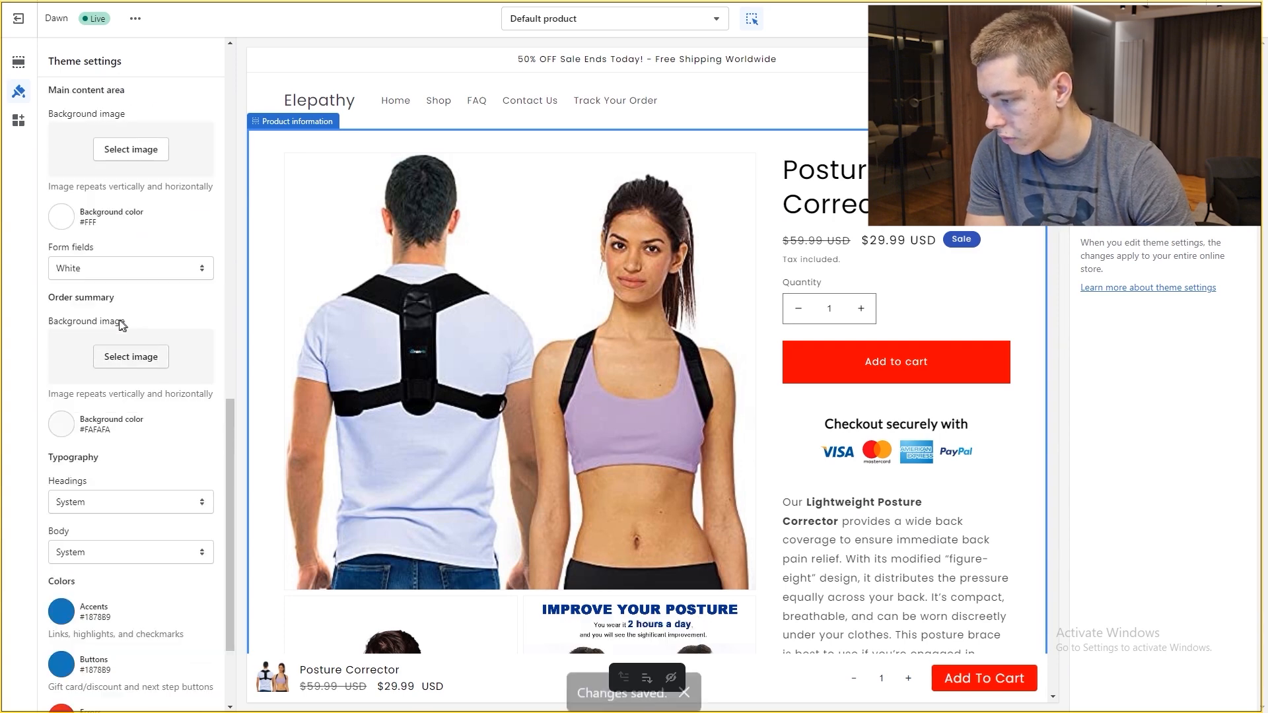
scroll(126, 326, "up", 1)
scroll(76, 318, "down", 3)
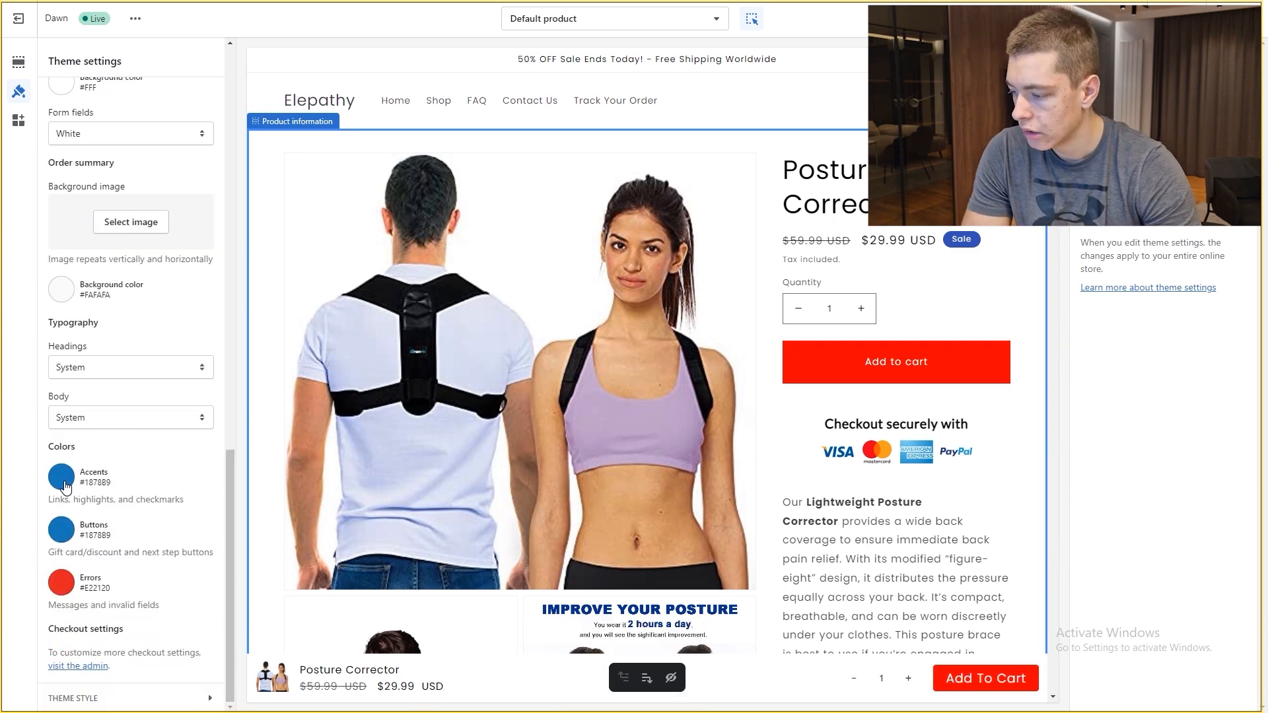
left_click(61, 477)
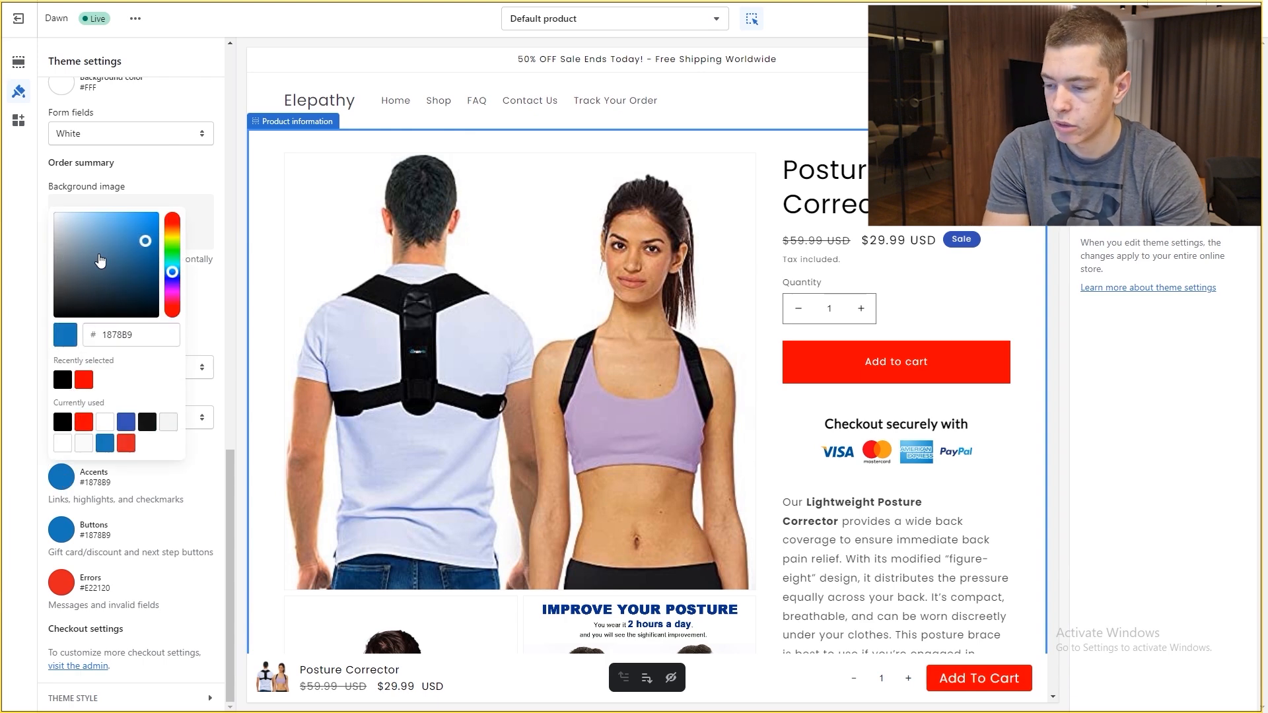
left_click_drag(173, 272, 6, 334)
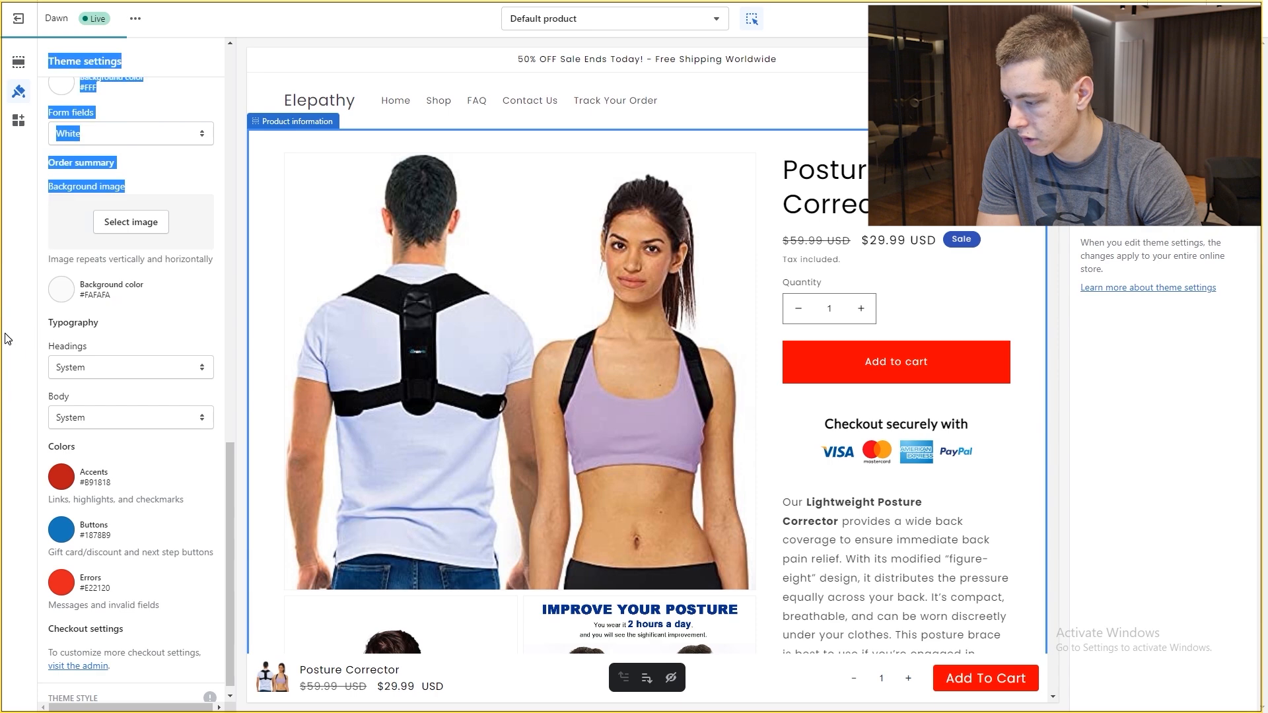
left_click(95, 474)
left_click(69, 480)
left_click_drag(146, 243, 177, 203)
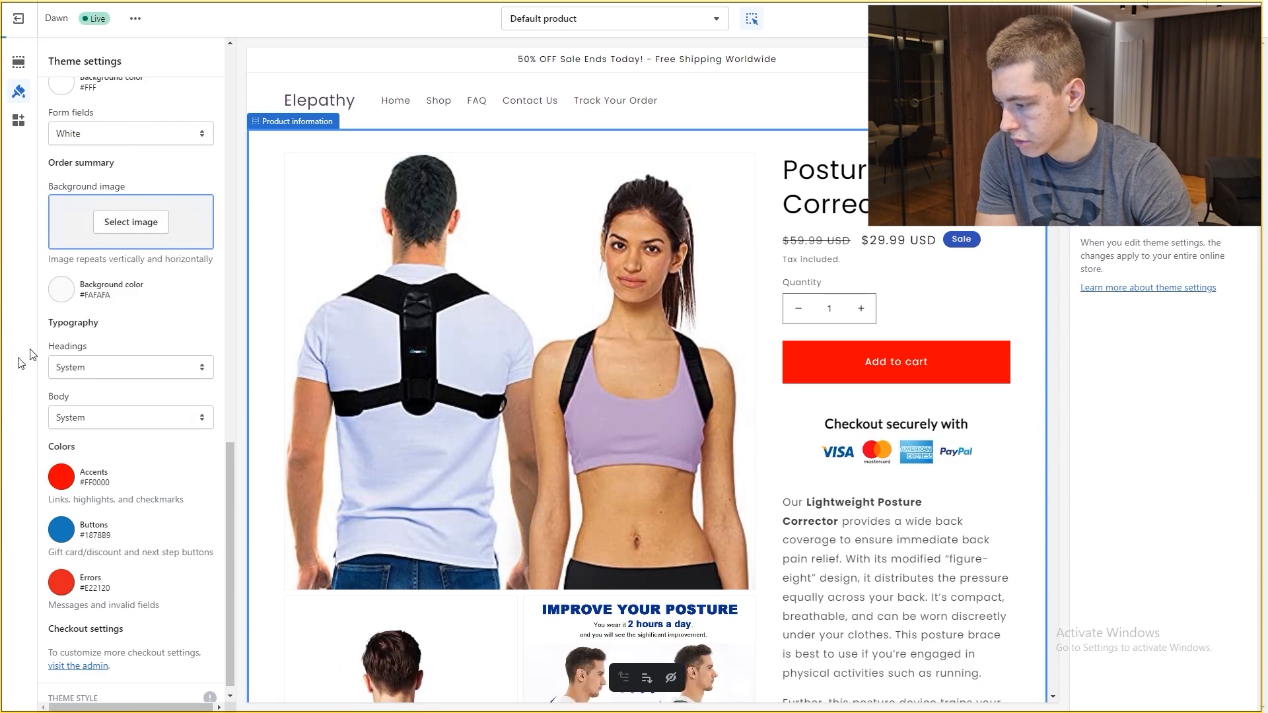
Step: Make the checkout Buttons colour bright red #FF0000 as well
left_click(64, 530)
left_click_drag(172, 324, 161, 280)
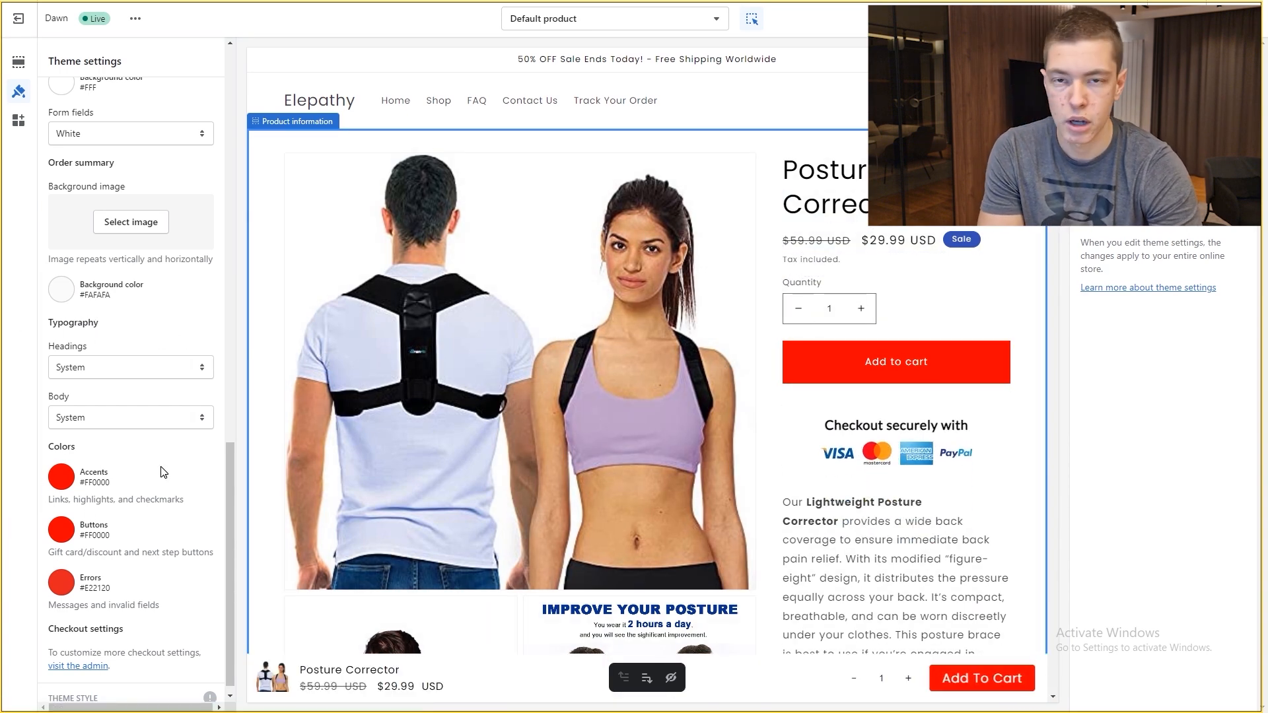
scroll(163, 473, "up", 15)
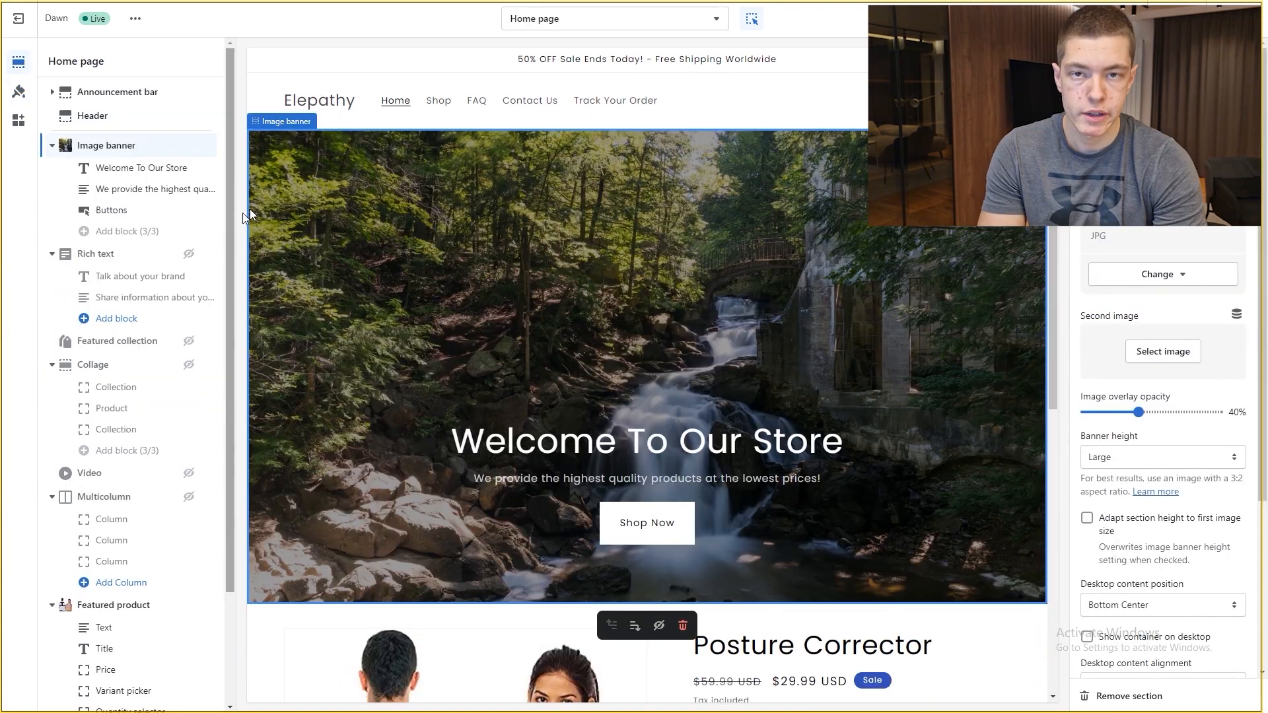
Step: Scroll through the home page preview to review its image banner and sections
scroll(502, 258, "down", 1)
scroll(502, 257, "down", 5)
scroll(495, 317, "up", 6)
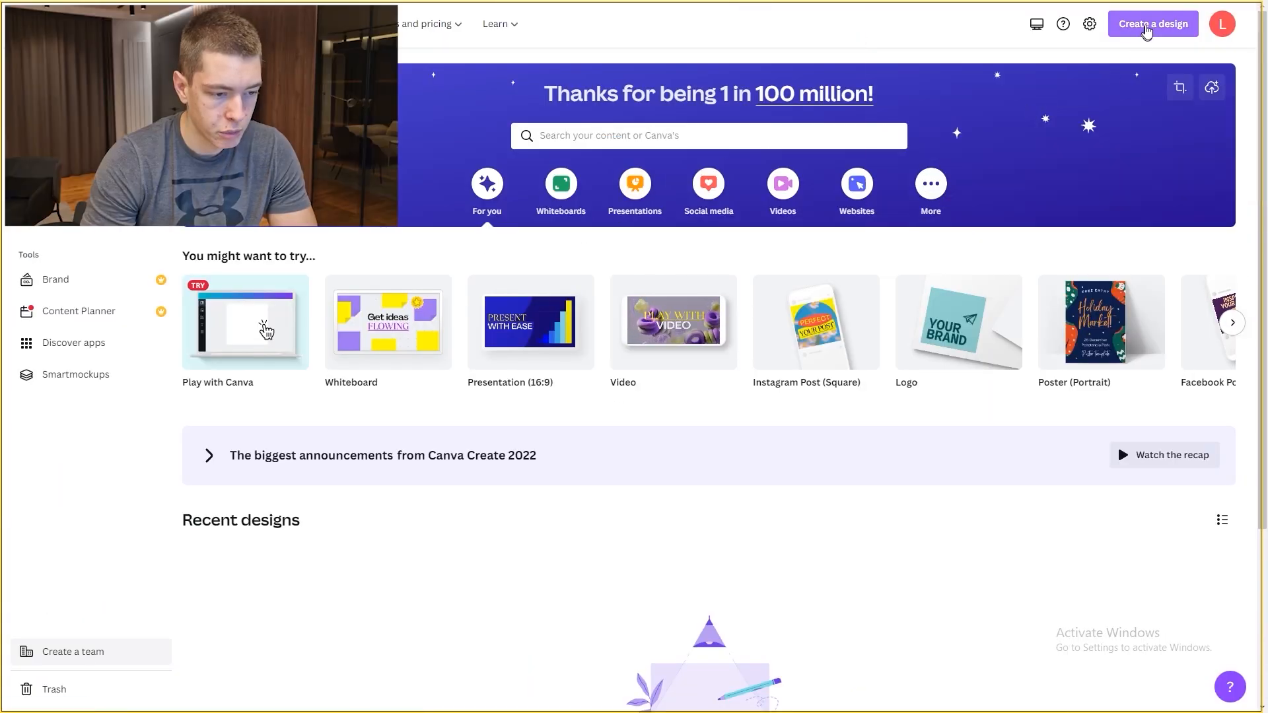
Step: Start a new Canva design and apply the Steinfield script logo template
left_click(1151, 27)
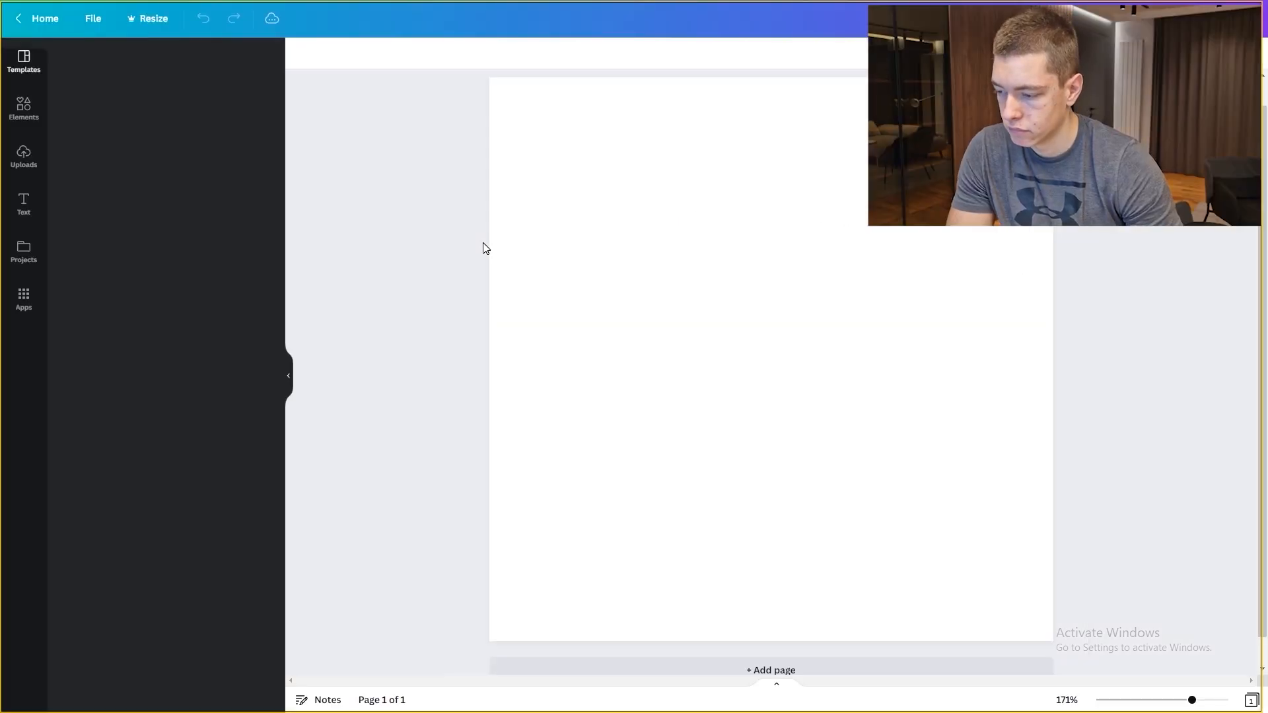
left_click(401, 139)
scroll(149, 251, "down", 5)
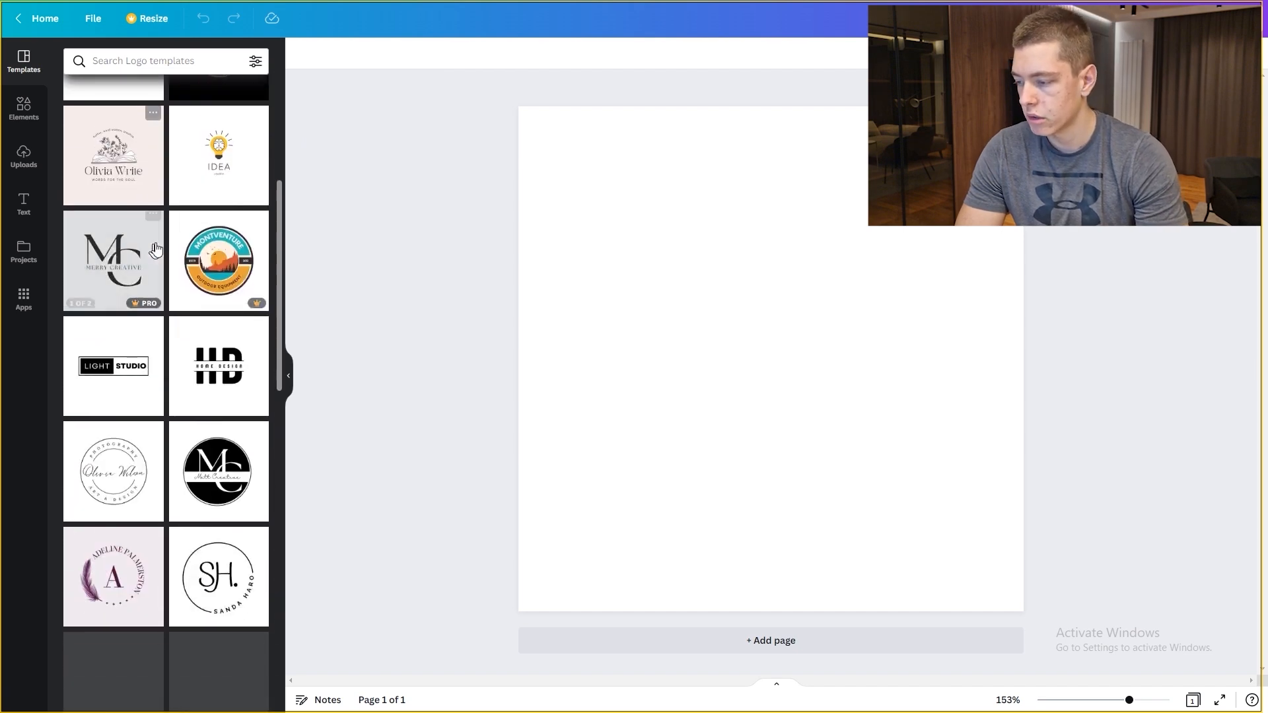
scroll(212, 344, "down", 5)
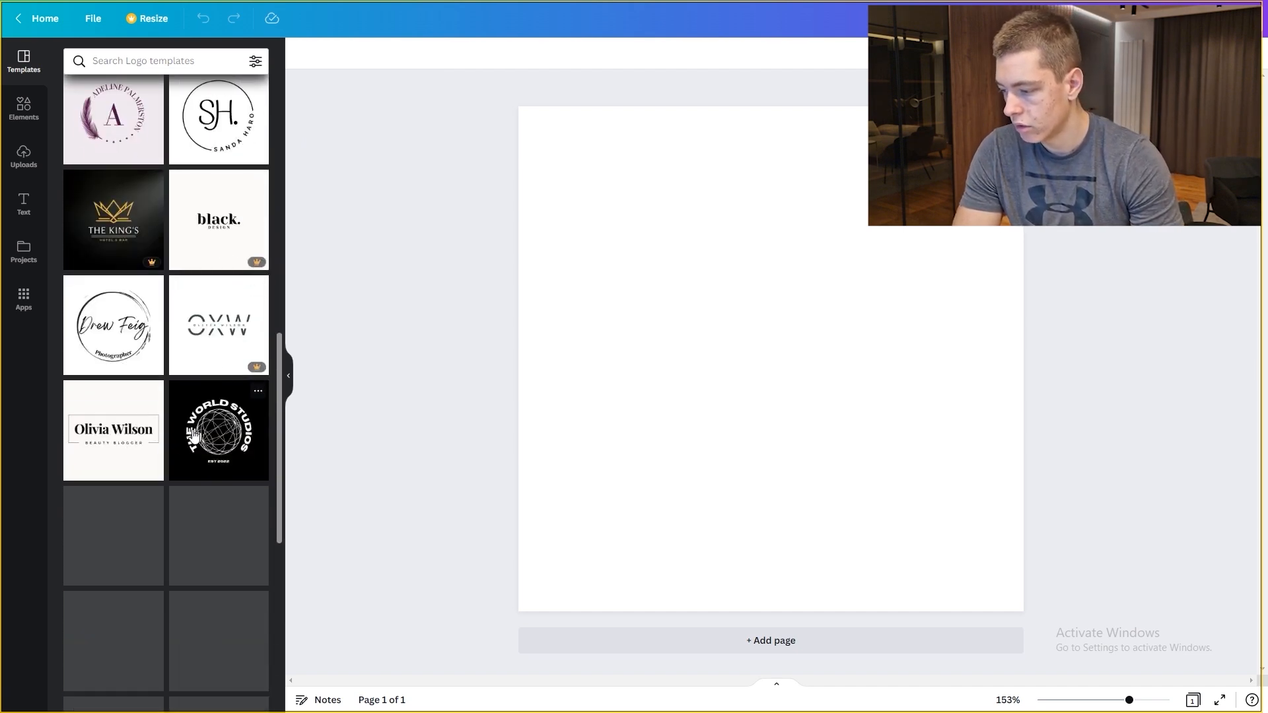
scroll(148, 409, "down", 4)
left_click(132, 293)
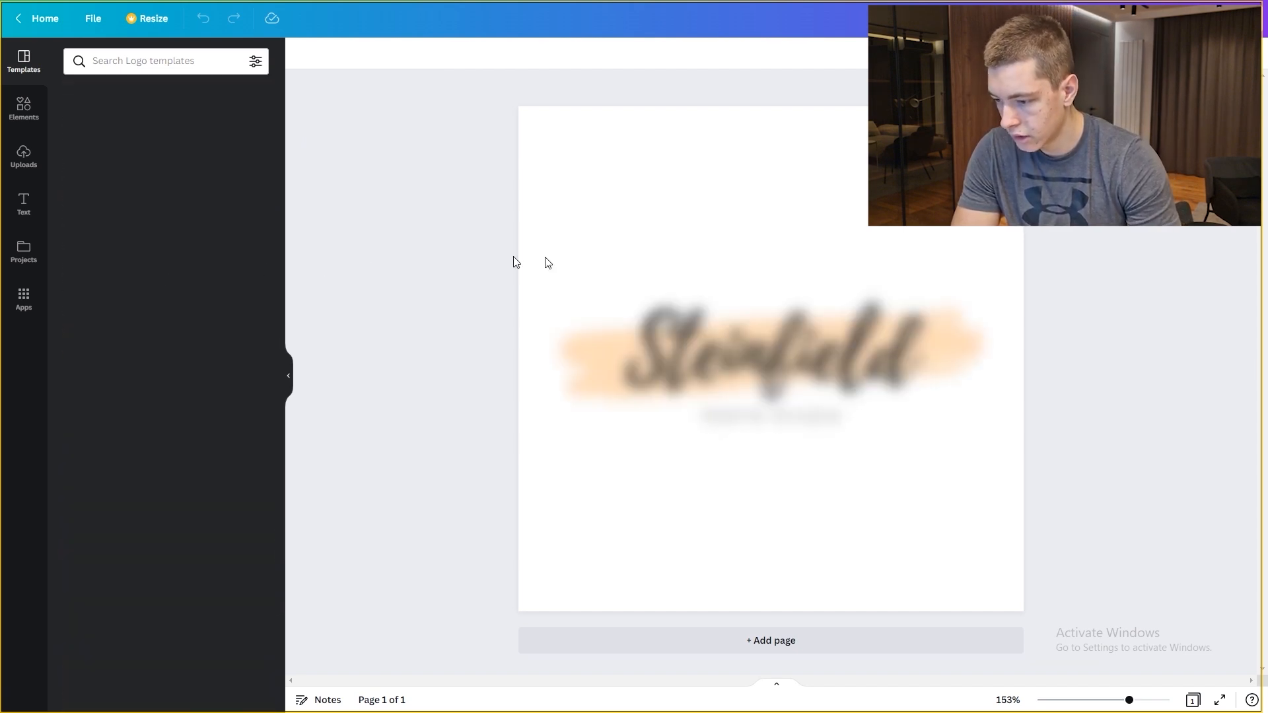
Step: Replace the logo name with 'Elepathy' and delete the PHOTO STUDIO tagline
double_click(795, 362)
type("Elepathy")
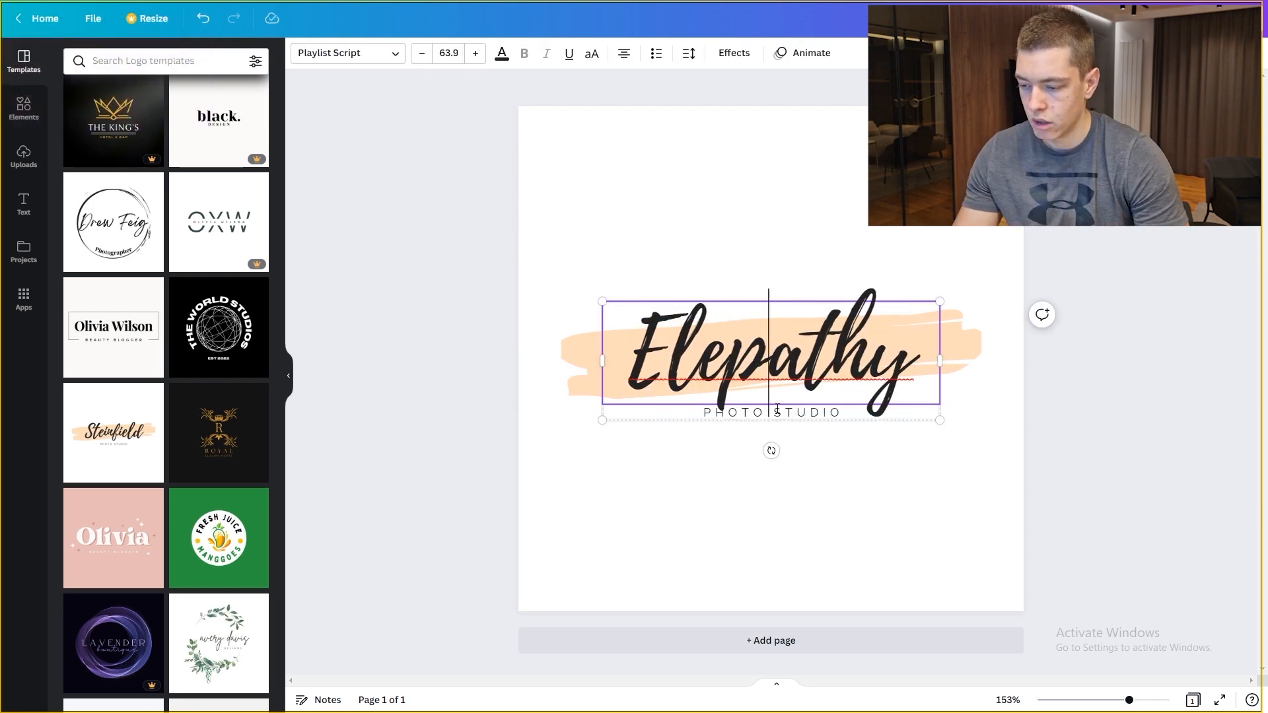
left_click(687, 444)
left_click(747, 416)
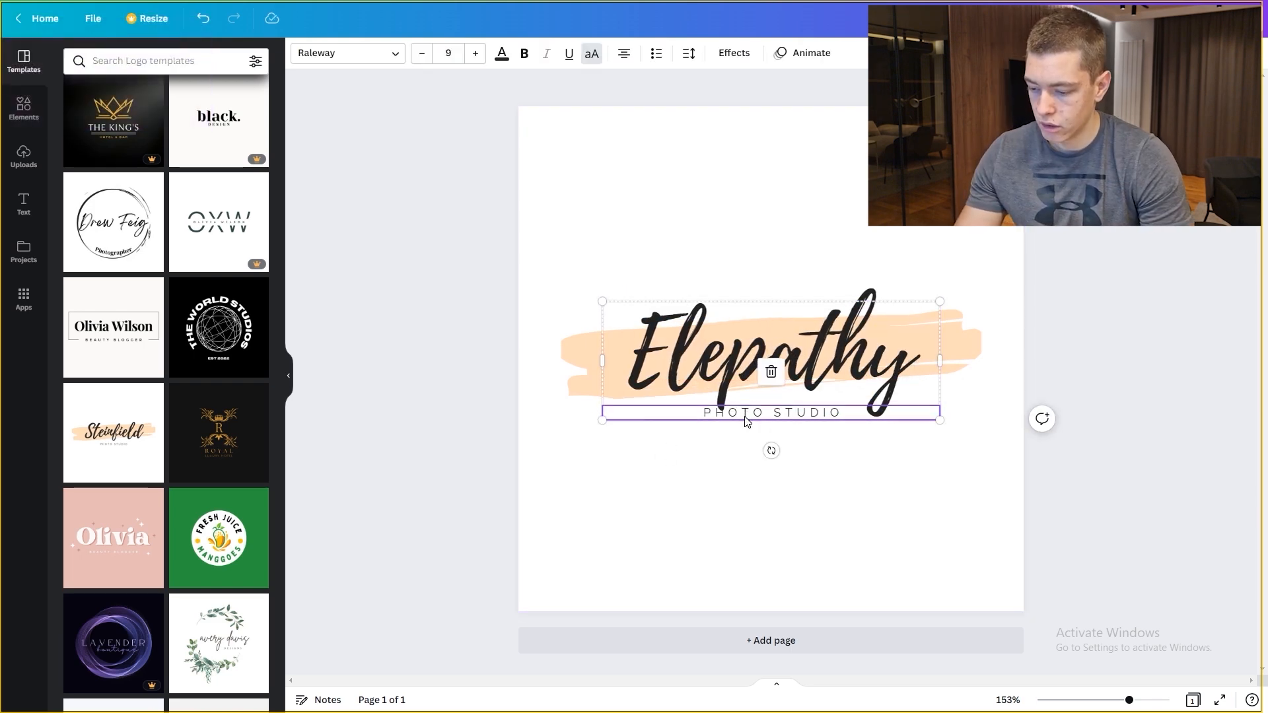
key("Delete")
Step: Check the peach brush stroke's colour options, then browse the logo templates
left_click(584, 351)
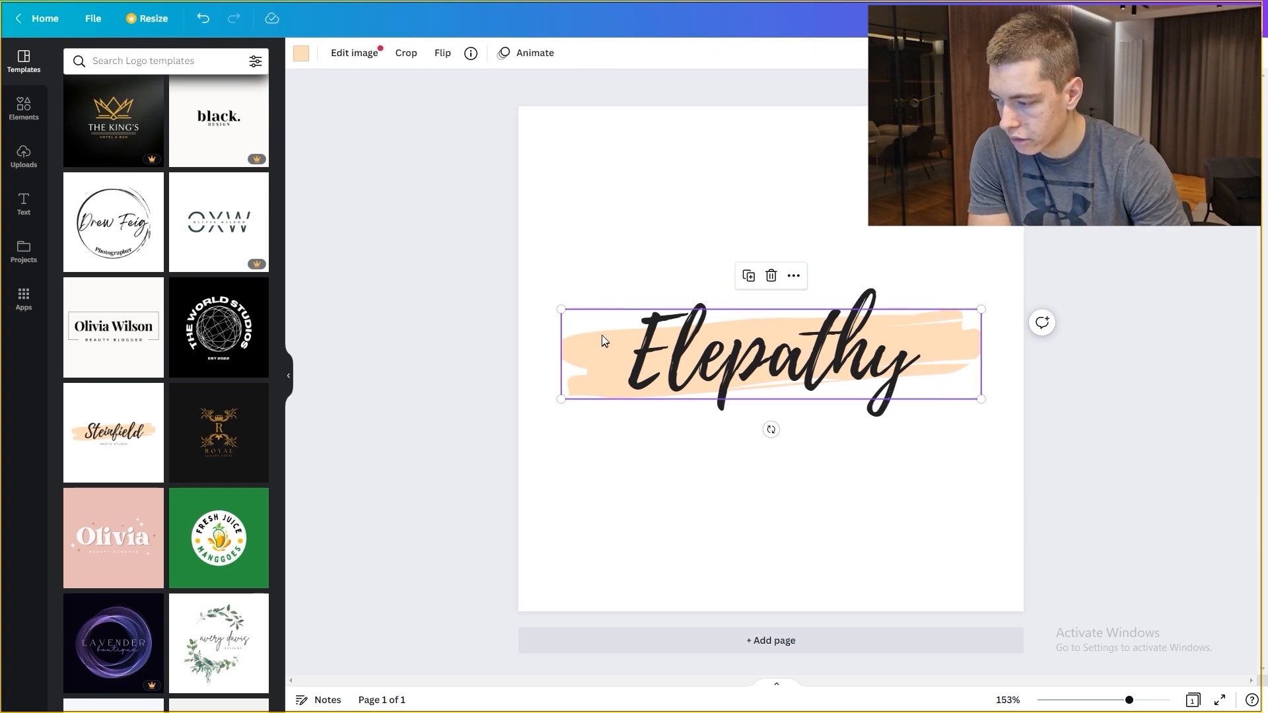
left_click(302, 56)
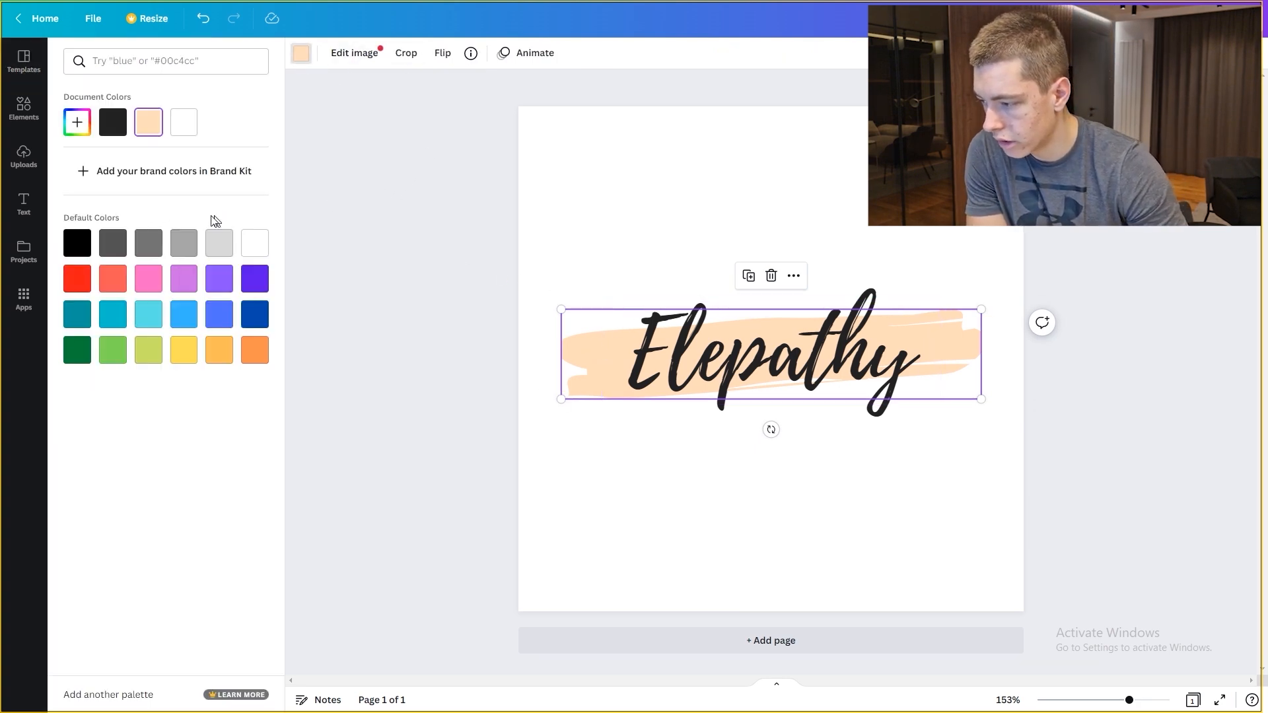
left_click(622, 376)
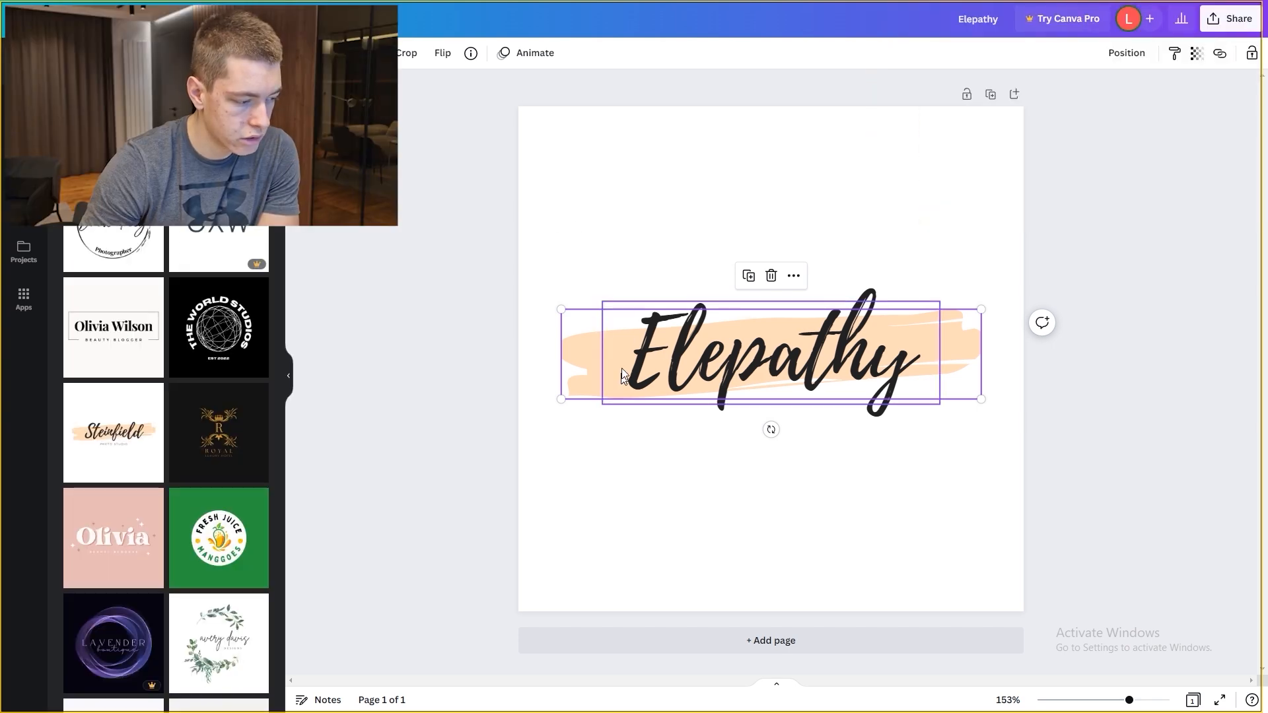
scroll(223, 437, "down", 6)
scroll(222, 437, "down", 5)
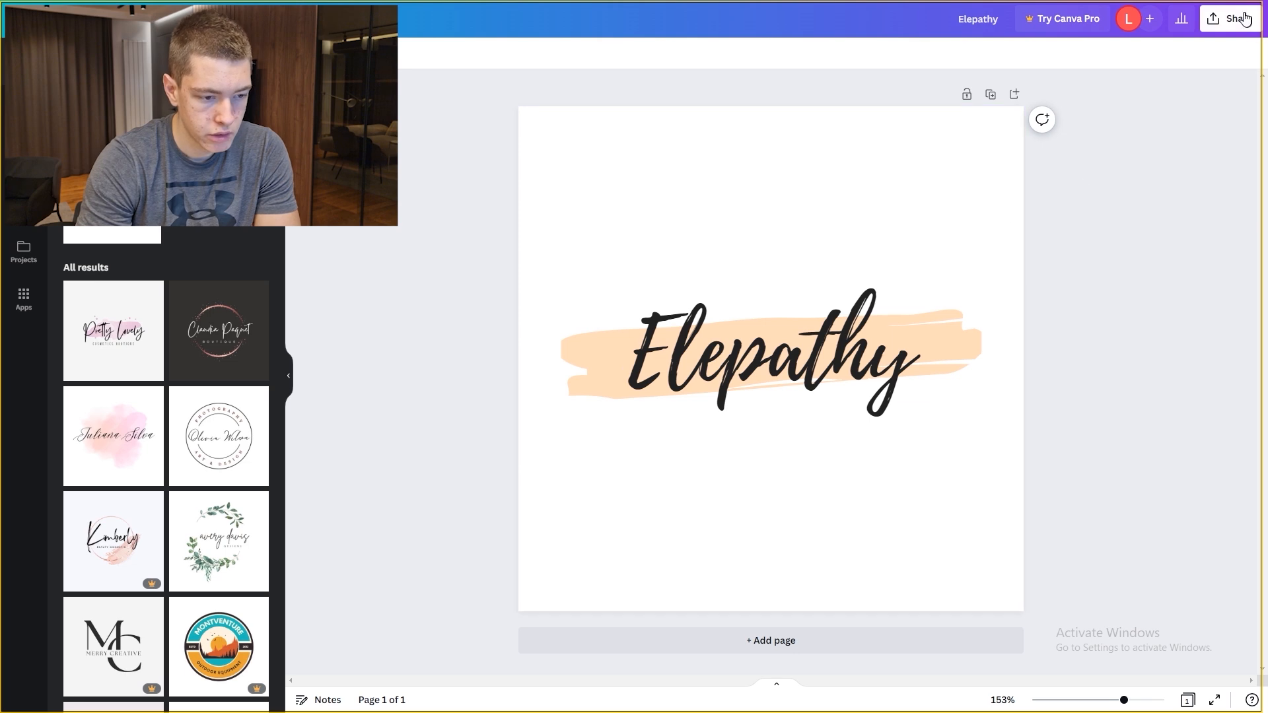
Step: Download the Elepathy logo as a PNG file, switching back from JPG
left_click(1250, 20)
left_click(1076, 333)
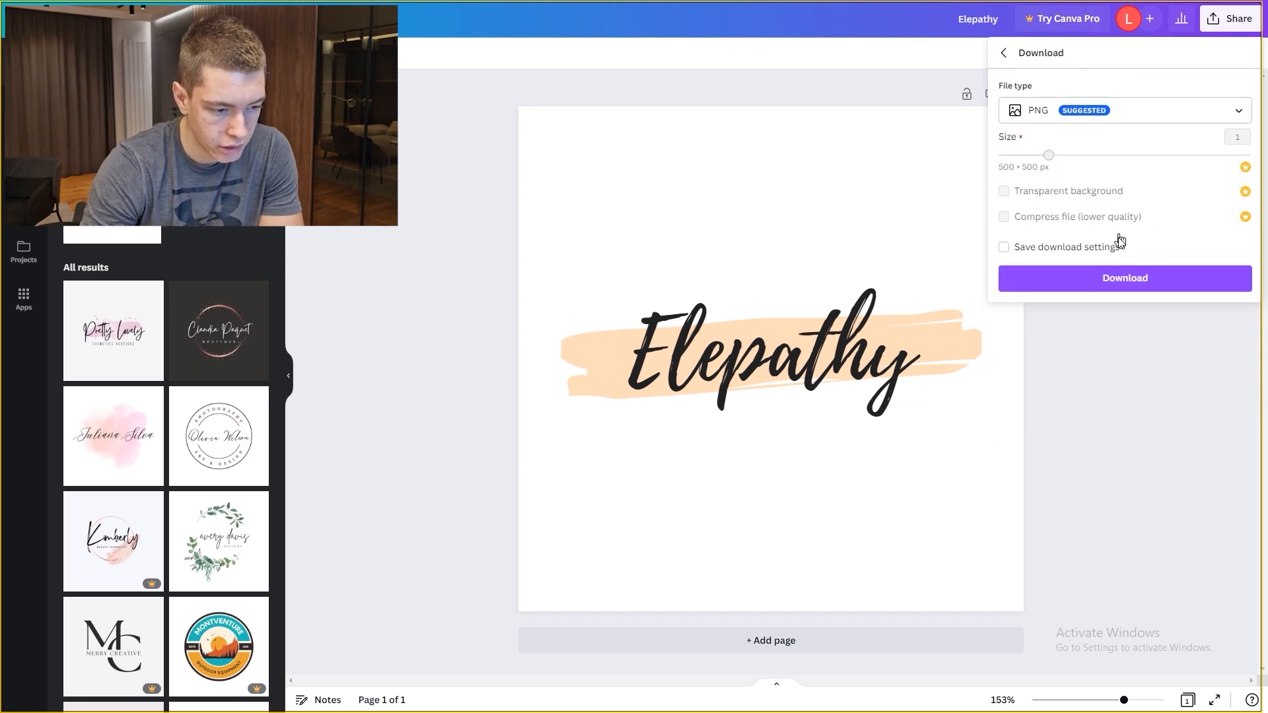
left_click(1089, 113)
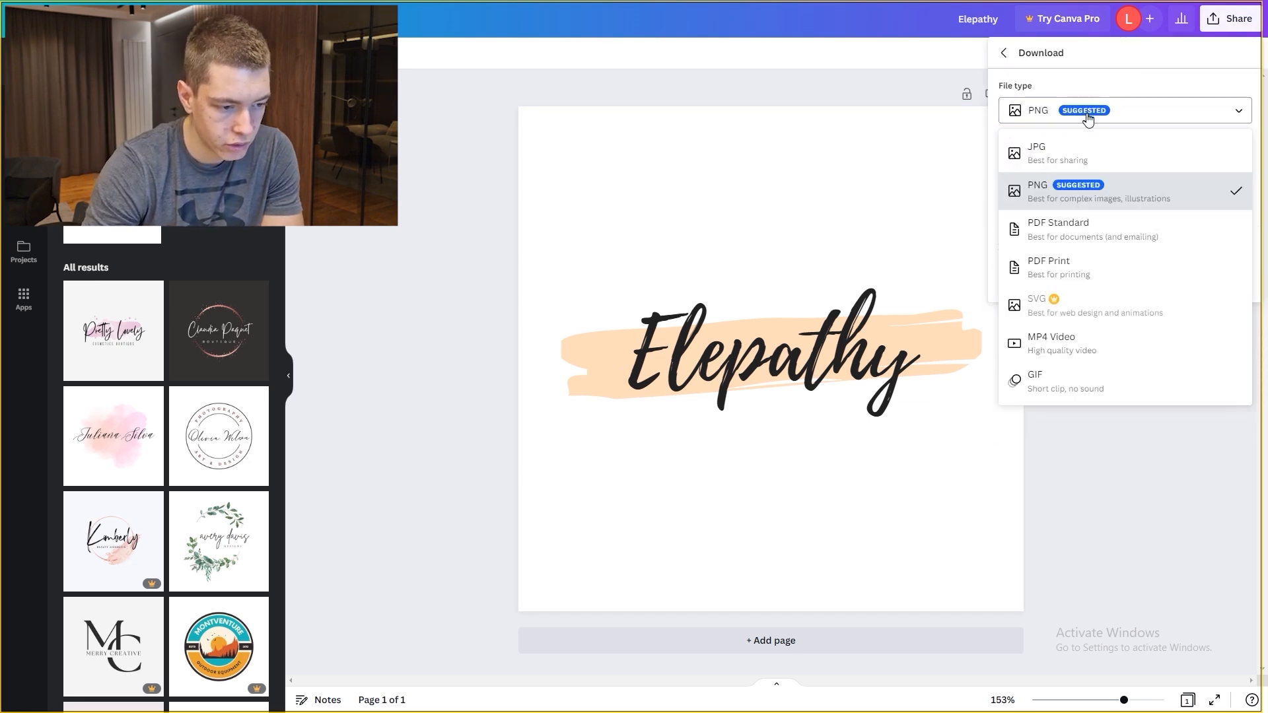
left_click(1103, 152)
left_click(1104, 109)
left_click(1090, 191)
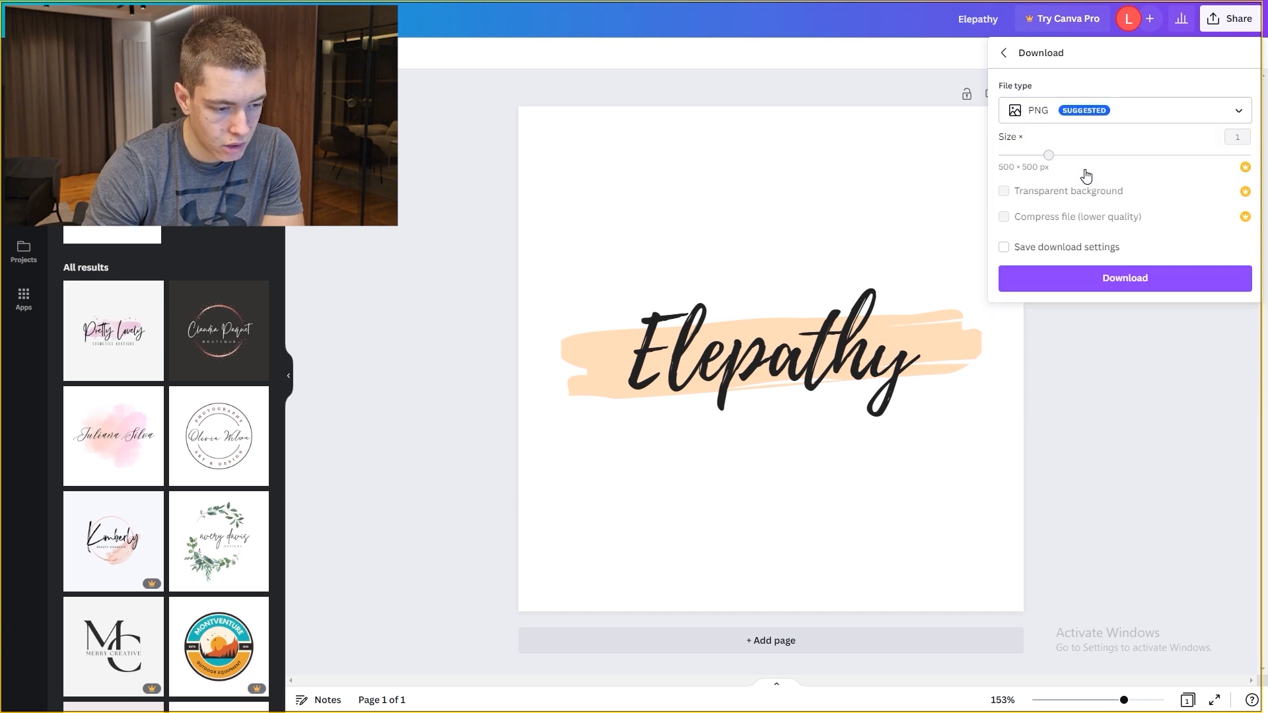
left_click(1097, 281)
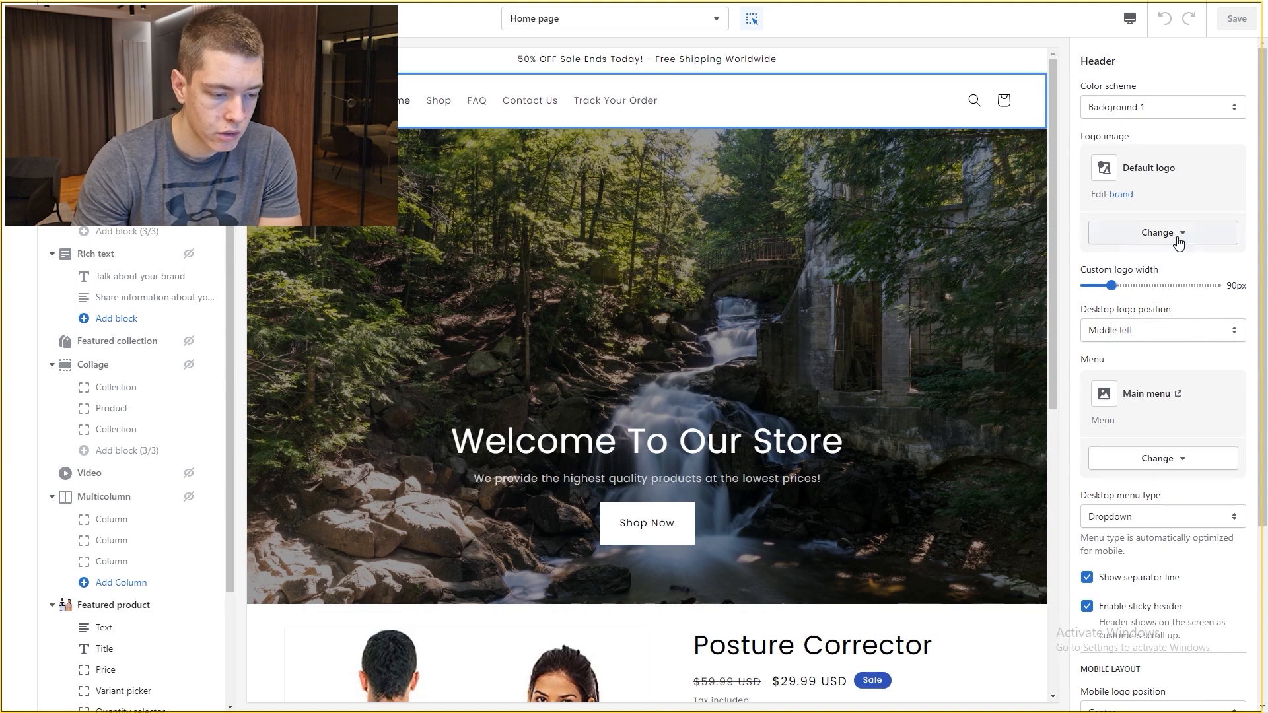
Step: Replace the header logo with the Elepathy PNG at 140px width and save
left_click(1176, 235)
left_click(1175, 322)
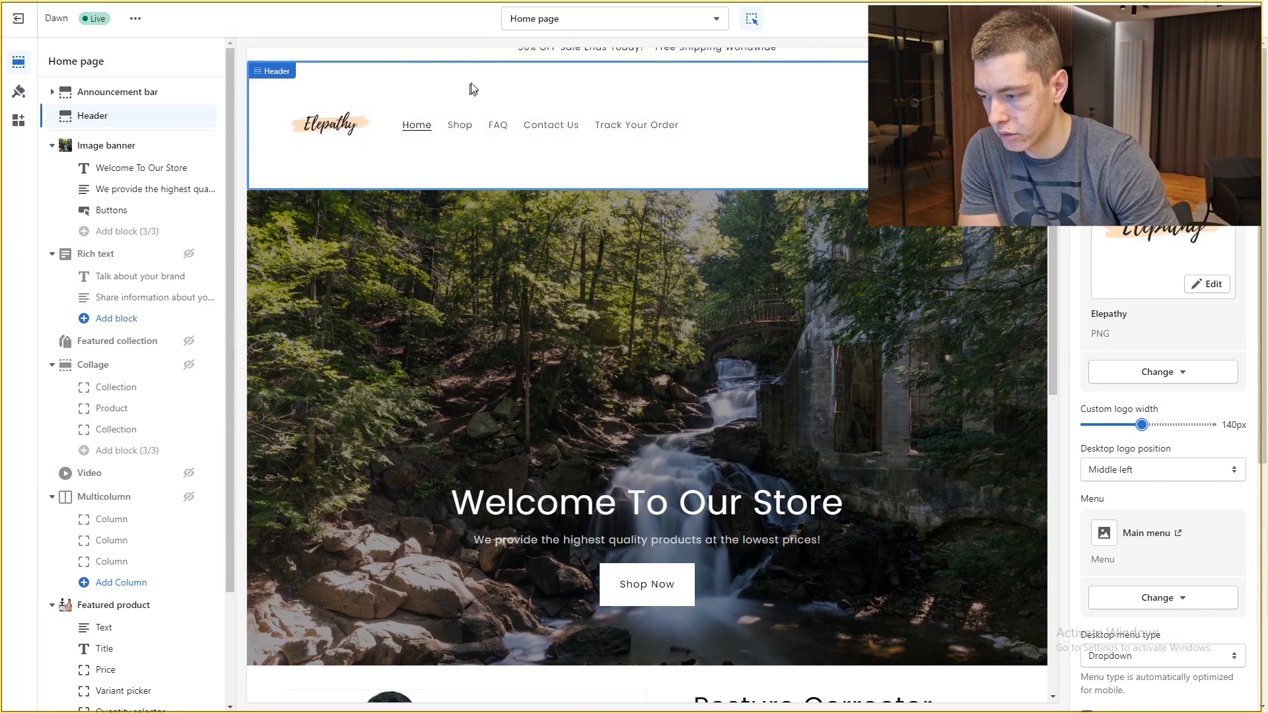
left_click(1233, 19)
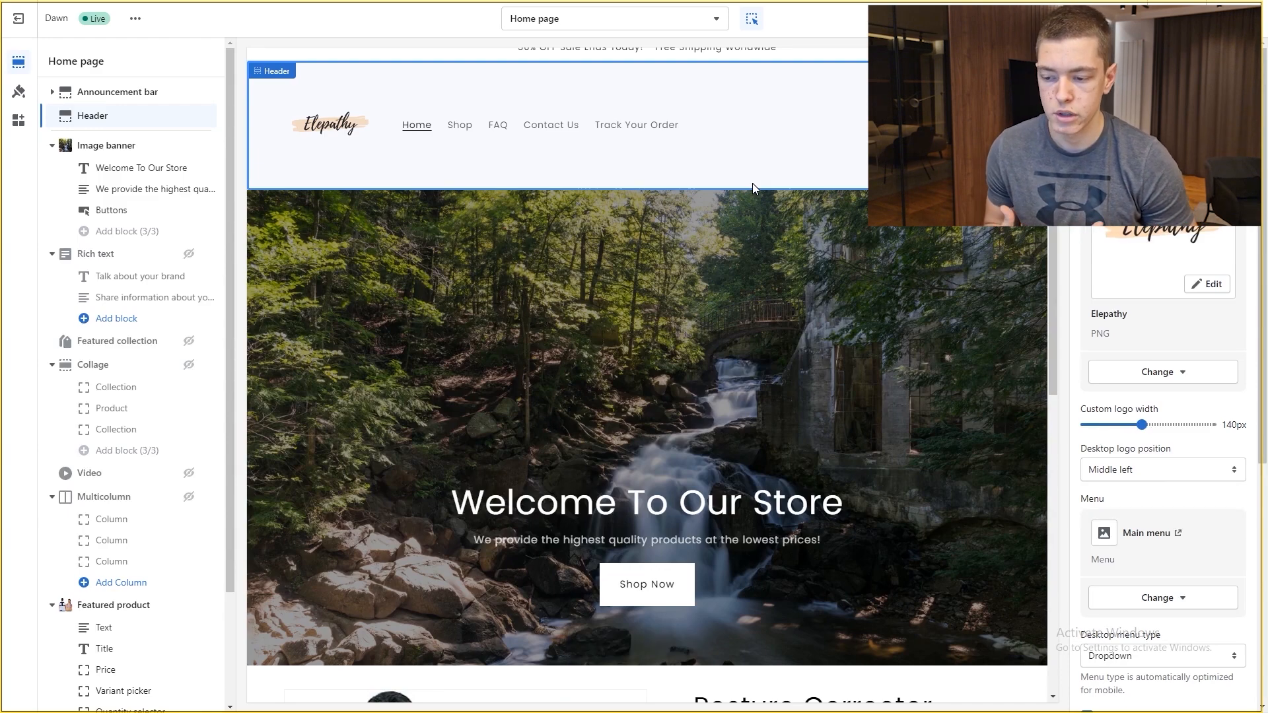
Step: Review the desktop home page preview, then switch the preview to mobile width
scroll(703, 209, "down", 6)
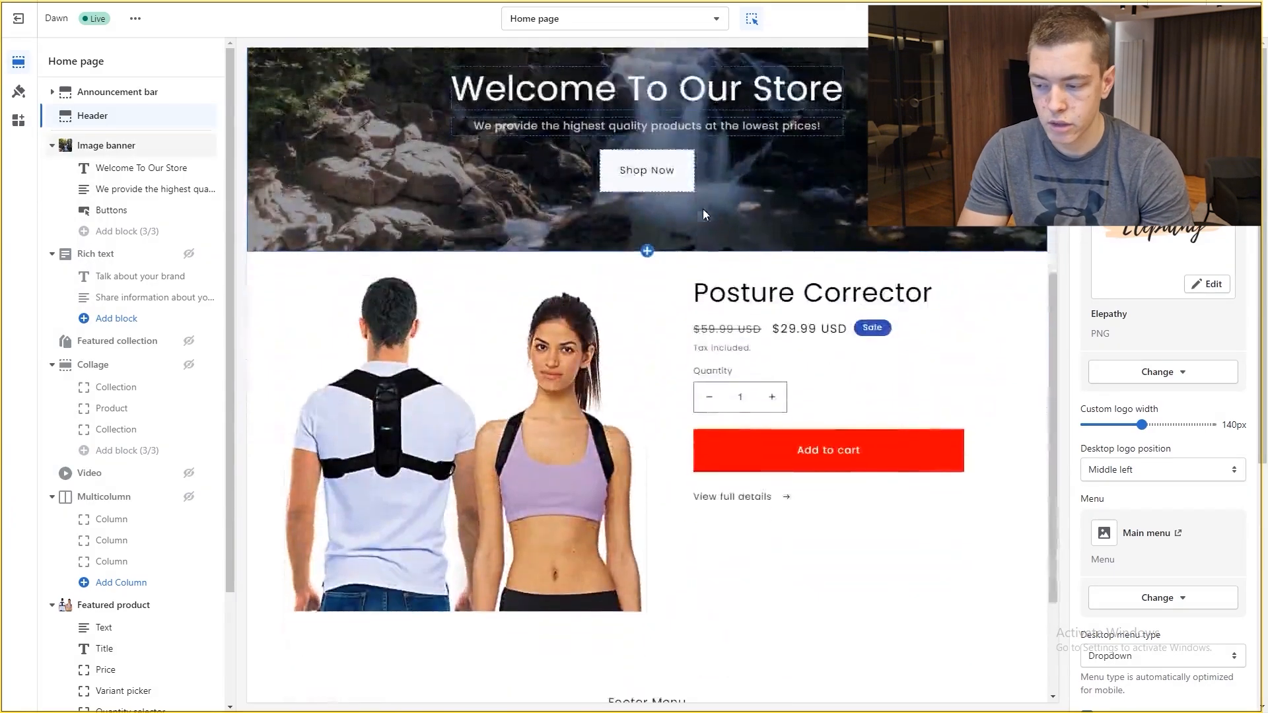
scroll(1016, 340, "up", 6)
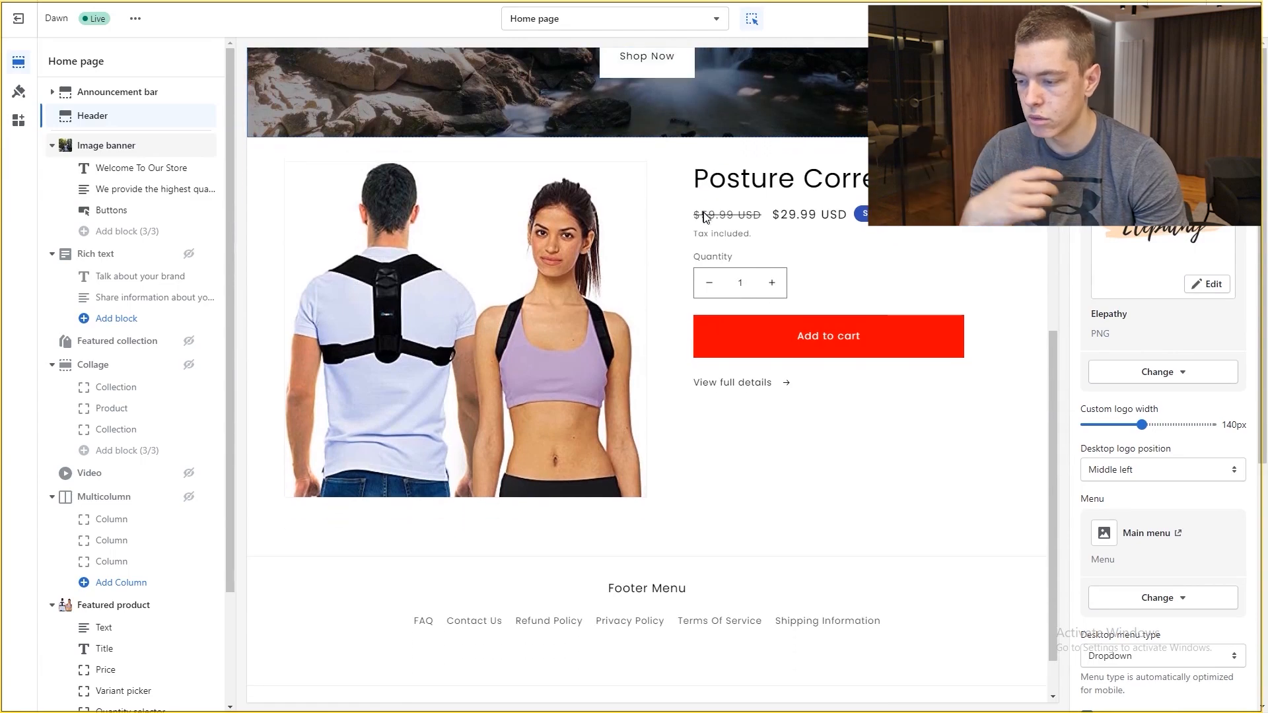
scroll(1016, 337, "down", 6)
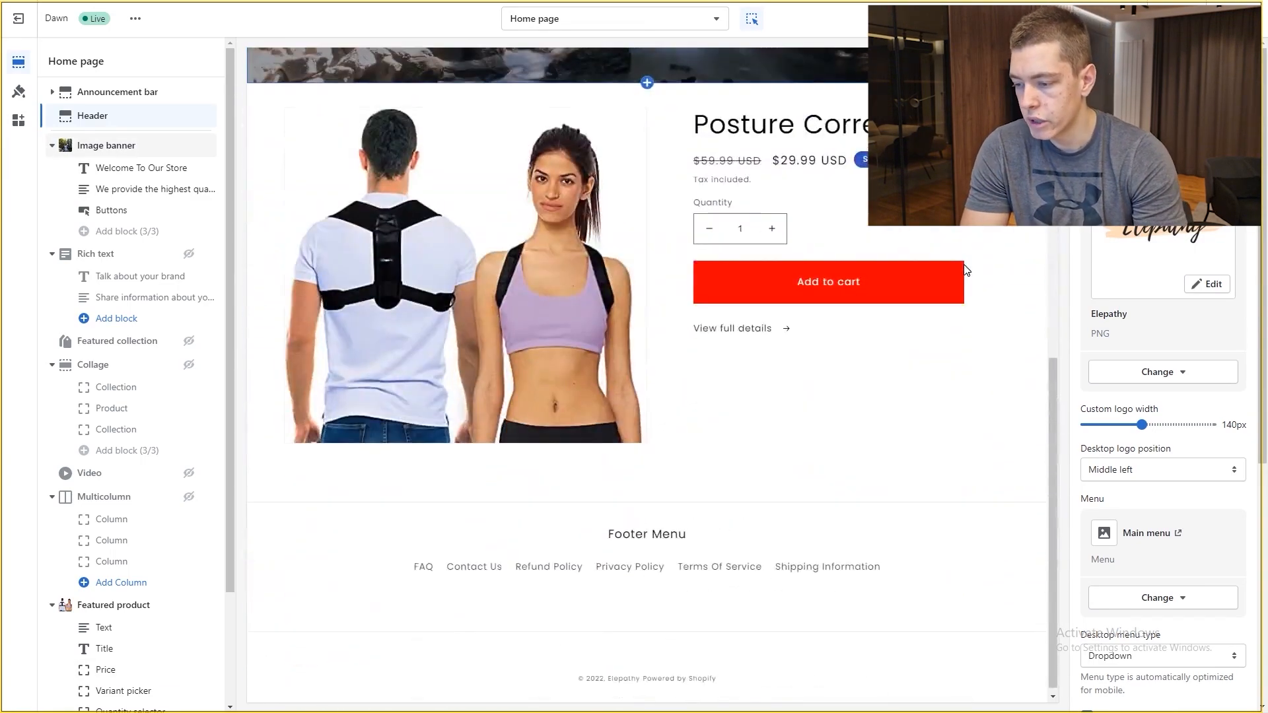
scroll(967, 270, "up", 5)
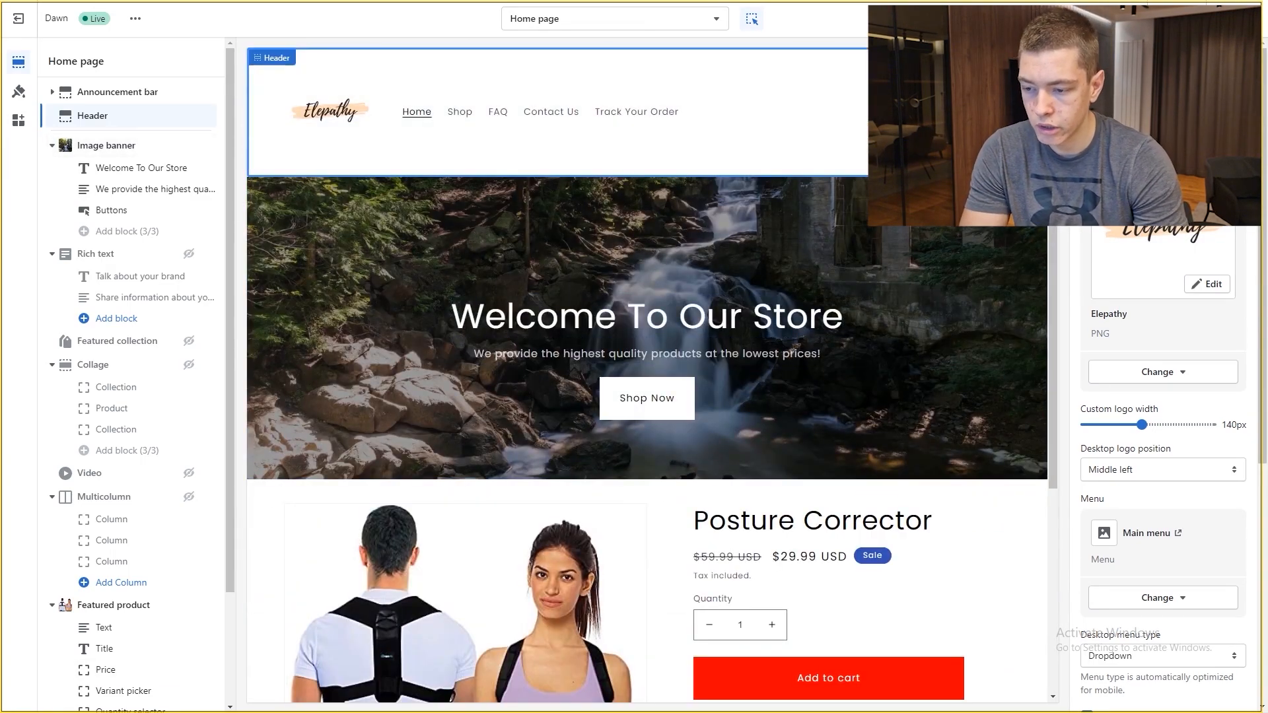
left_click(1123, 18)
scroll(671, 244, "down", 8)
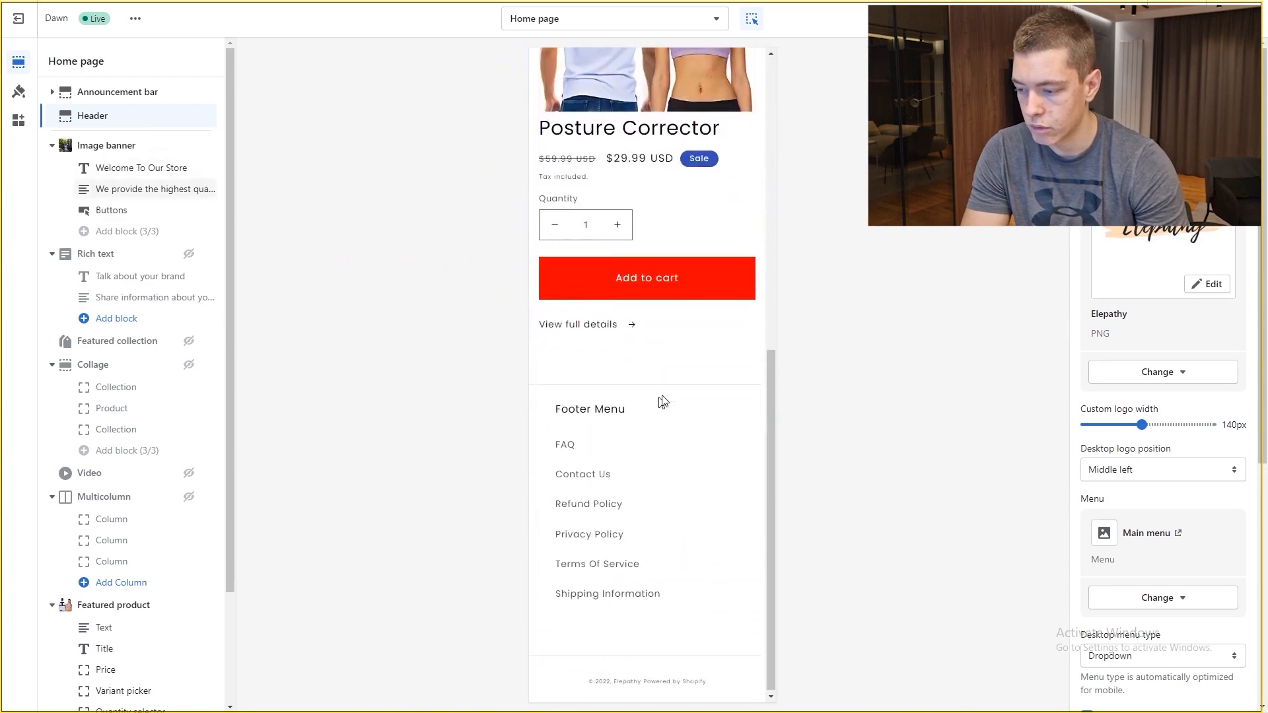
scroll(699, 370, "up", 8)
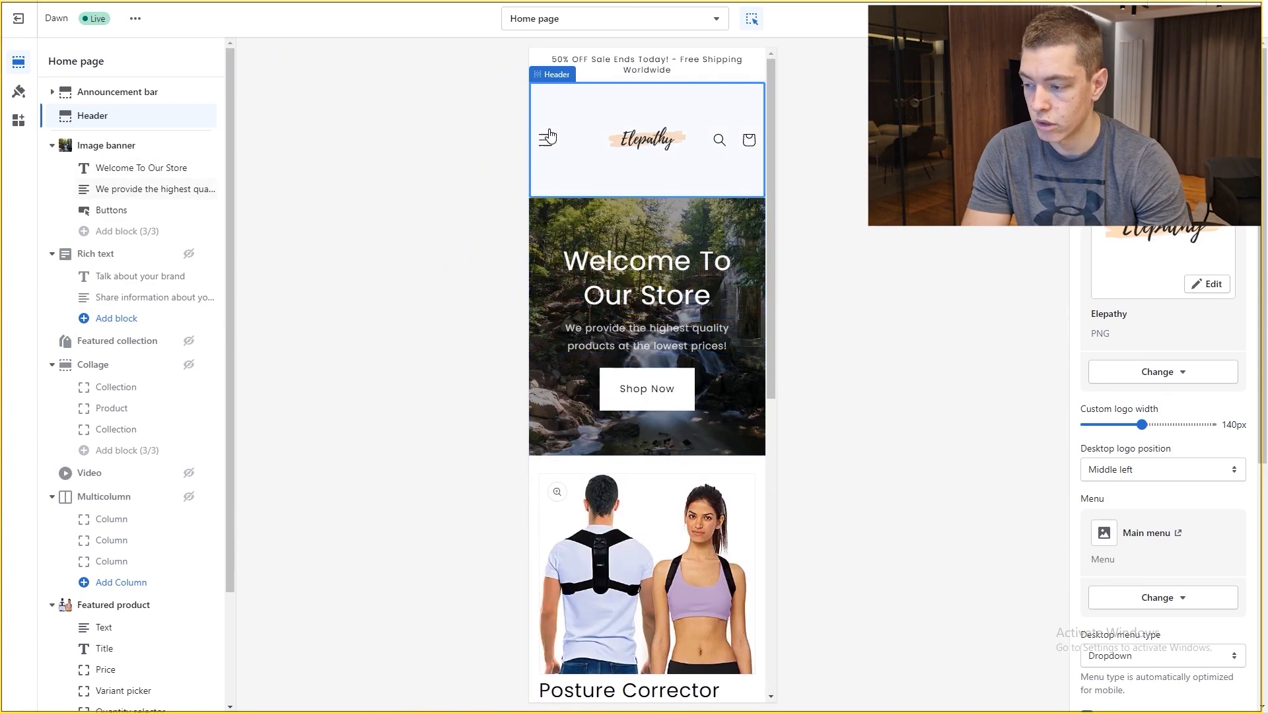
left_click(552, 136)
left_click(547, 137)
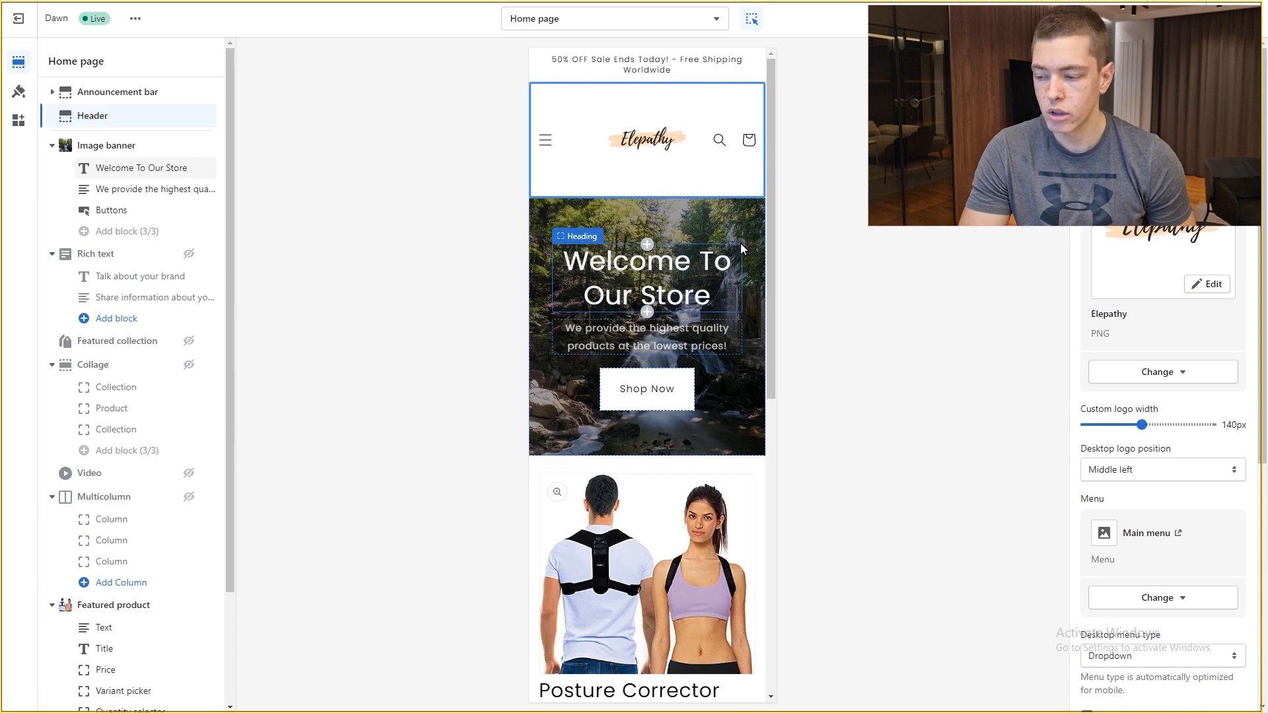
scroll(739, 243, "down", 8)
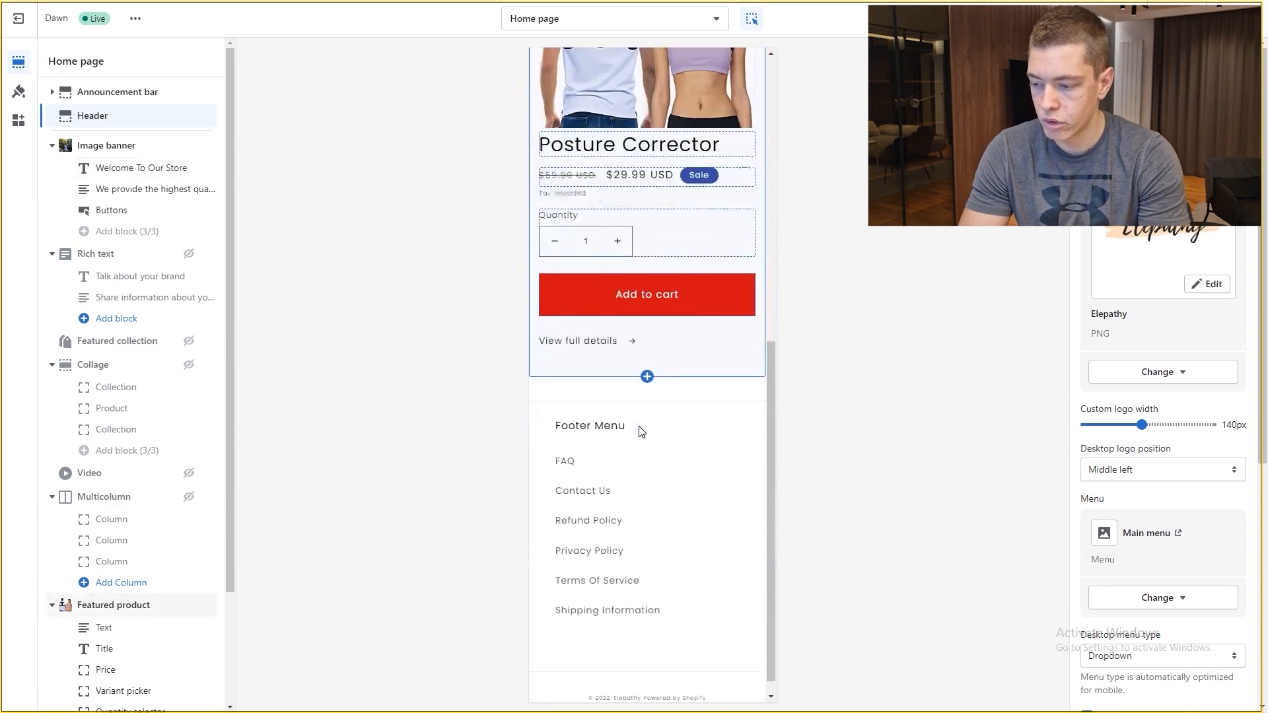
scroll(691, 222, "up", 8)
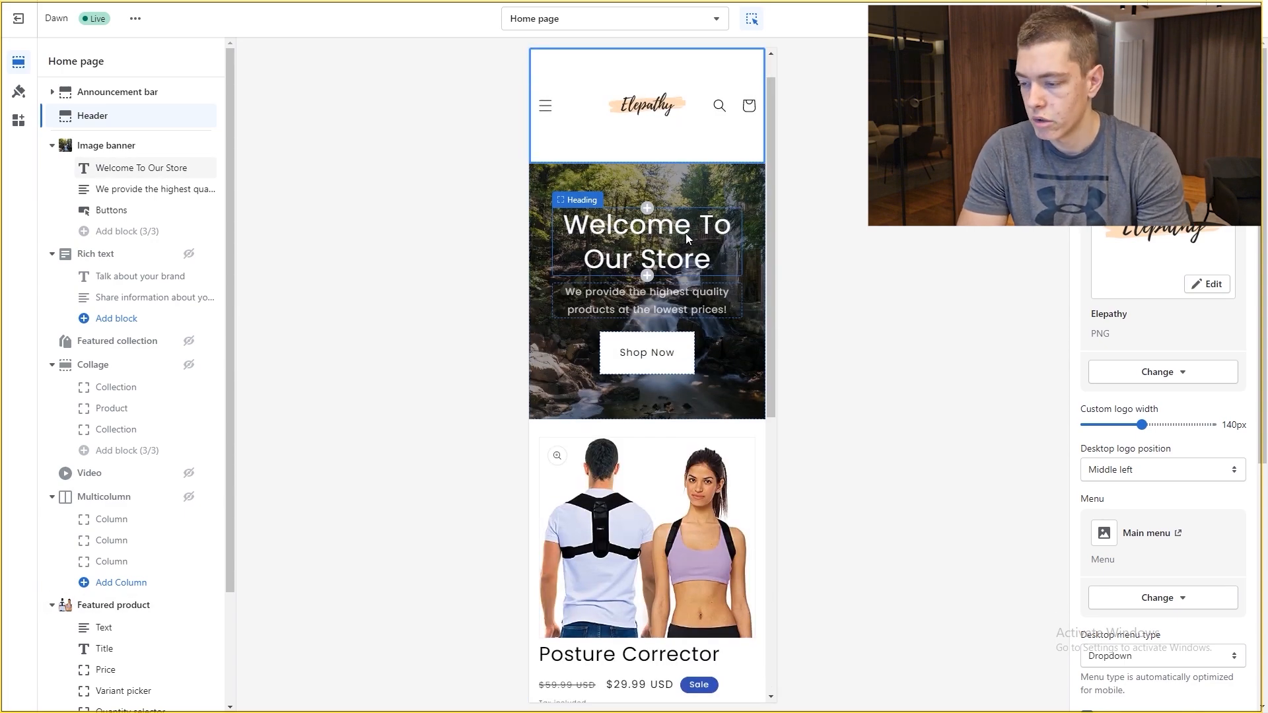
scroll(687, 228, "down", 3)
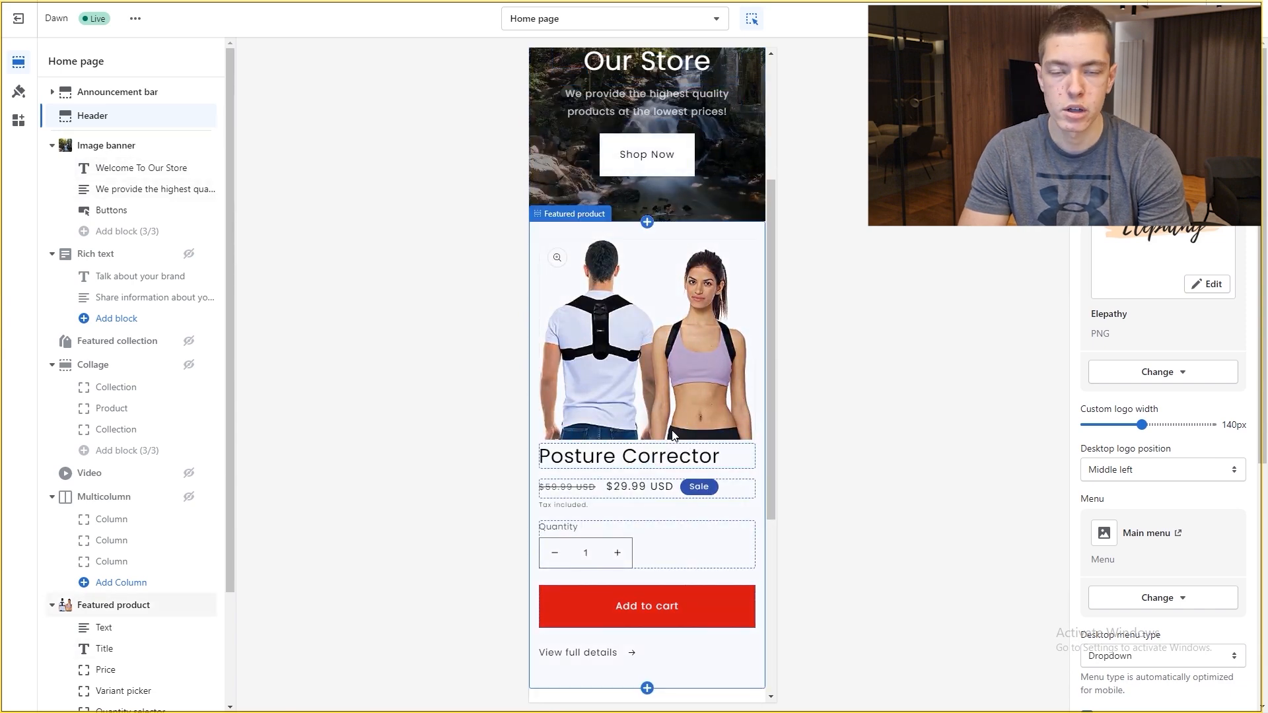
scroll(675, 434, "up", 4)
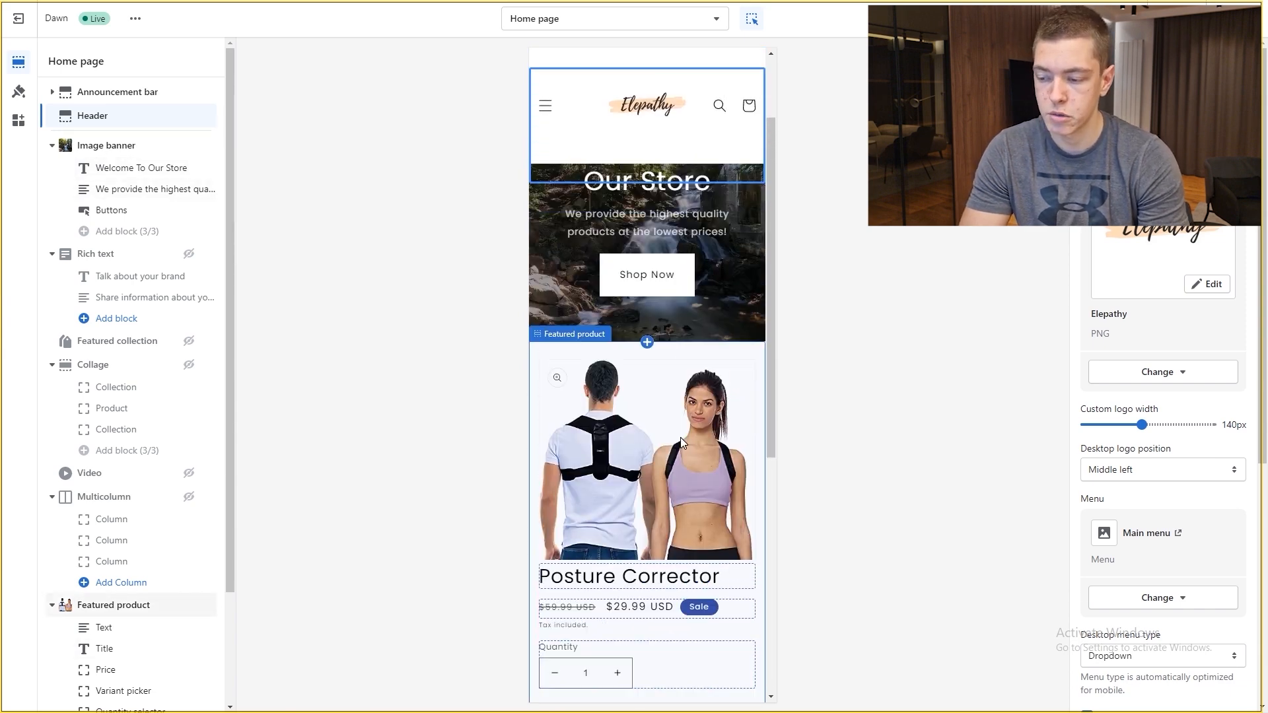
scroll(700, 435, "down", 7)
scroll(720, 439, "down", 2)
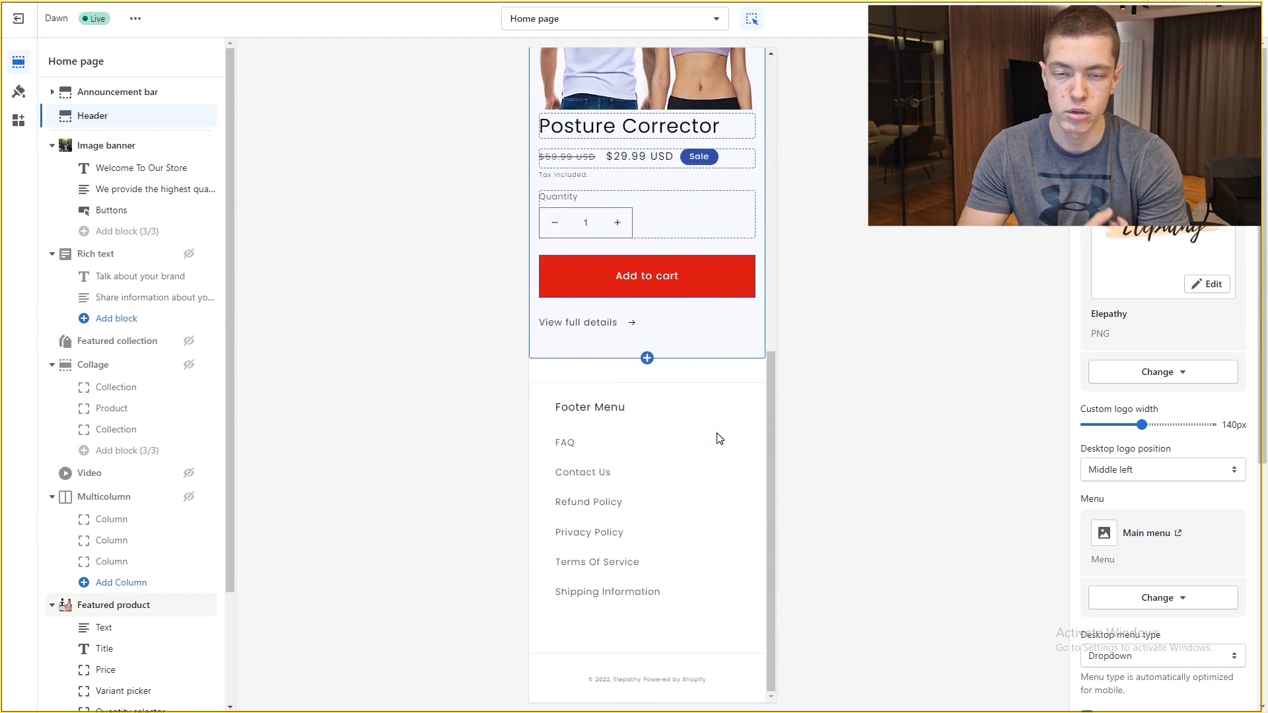
scroll(720, 439, "up", 7)
scroll(764, 342, "down", 6)
scroll(760, 345, "up", 5)
scroll(758, 345, "up", 3)
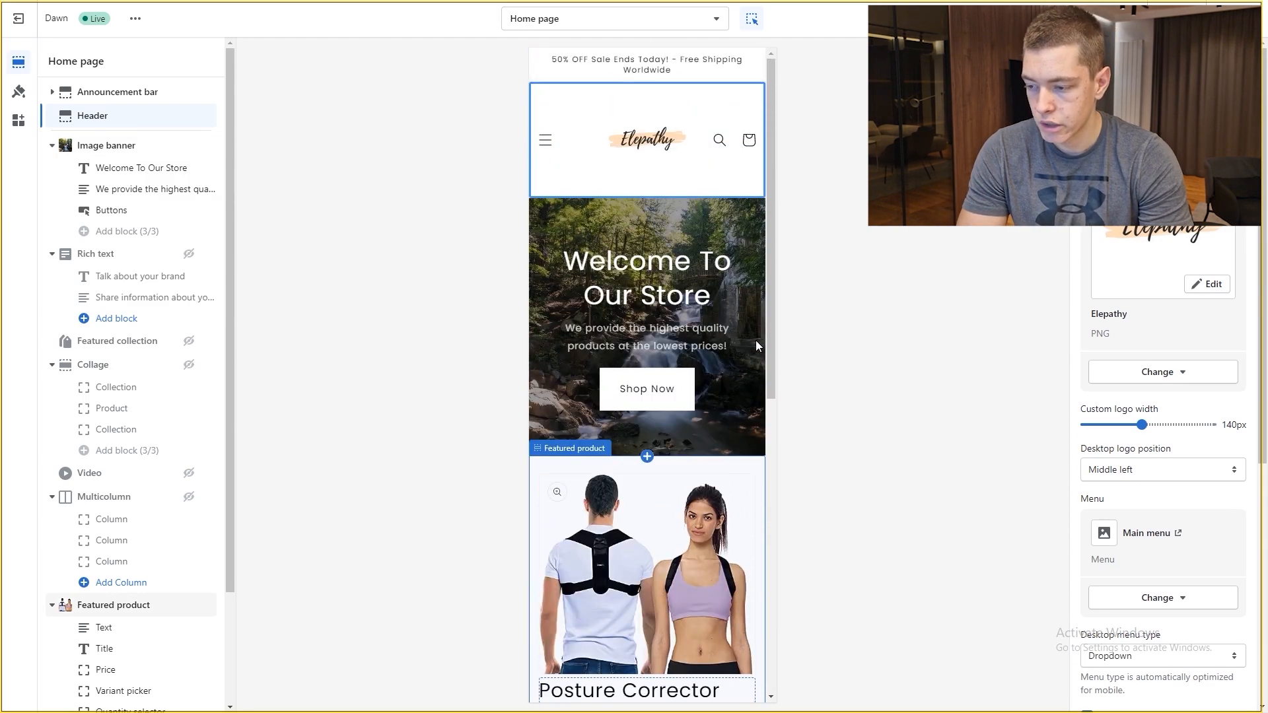
left_click(545, 140)
left_click(581, 280)
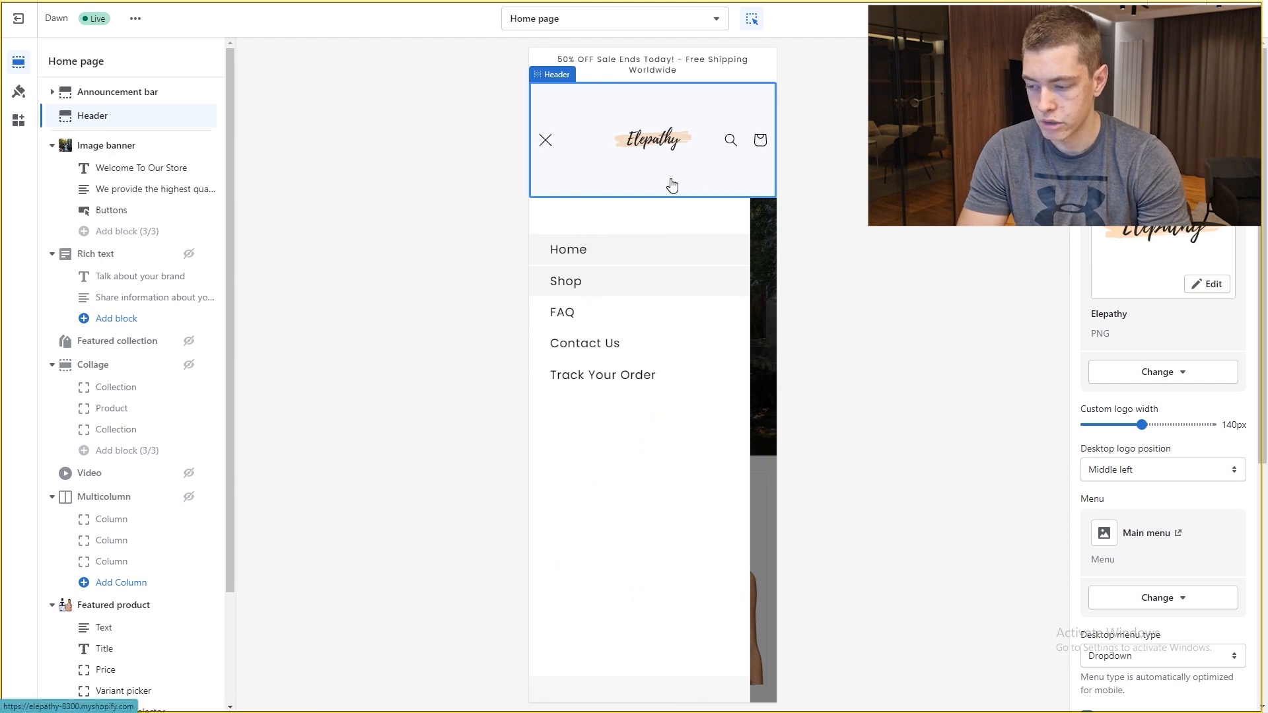
scroll(667, 216, "down", 3)
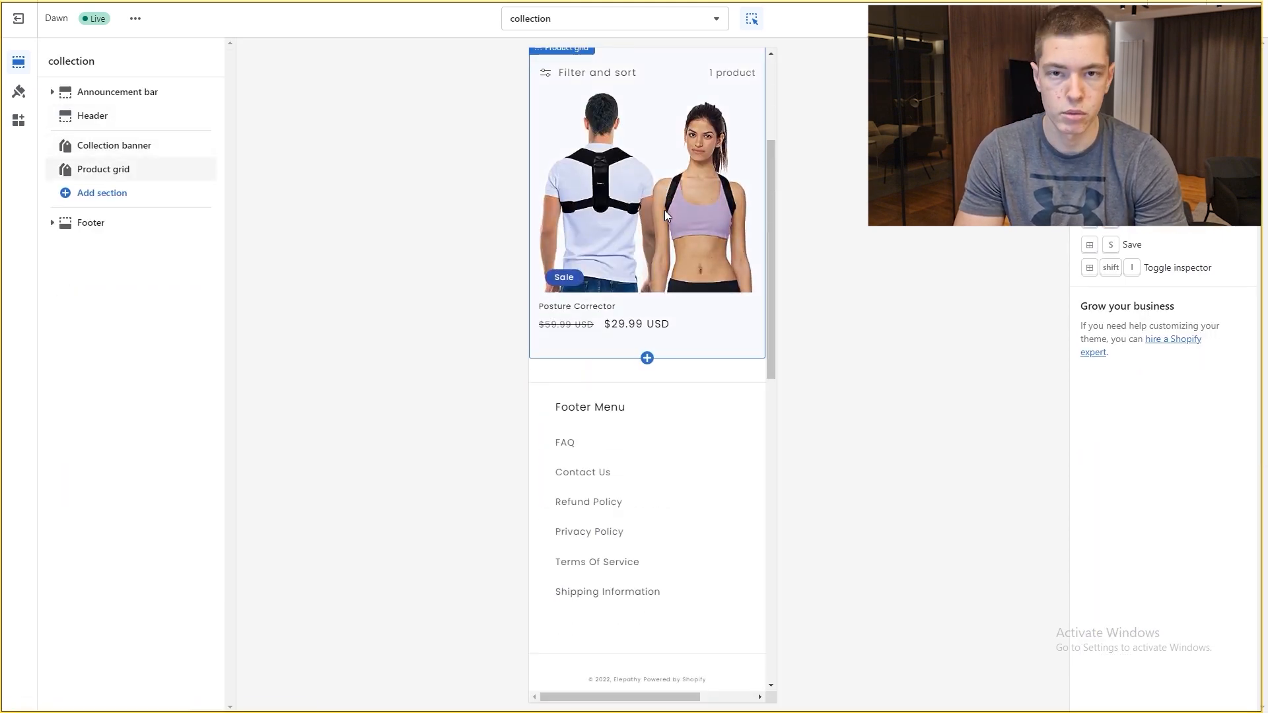
scroll(665, 216, "up", 3)
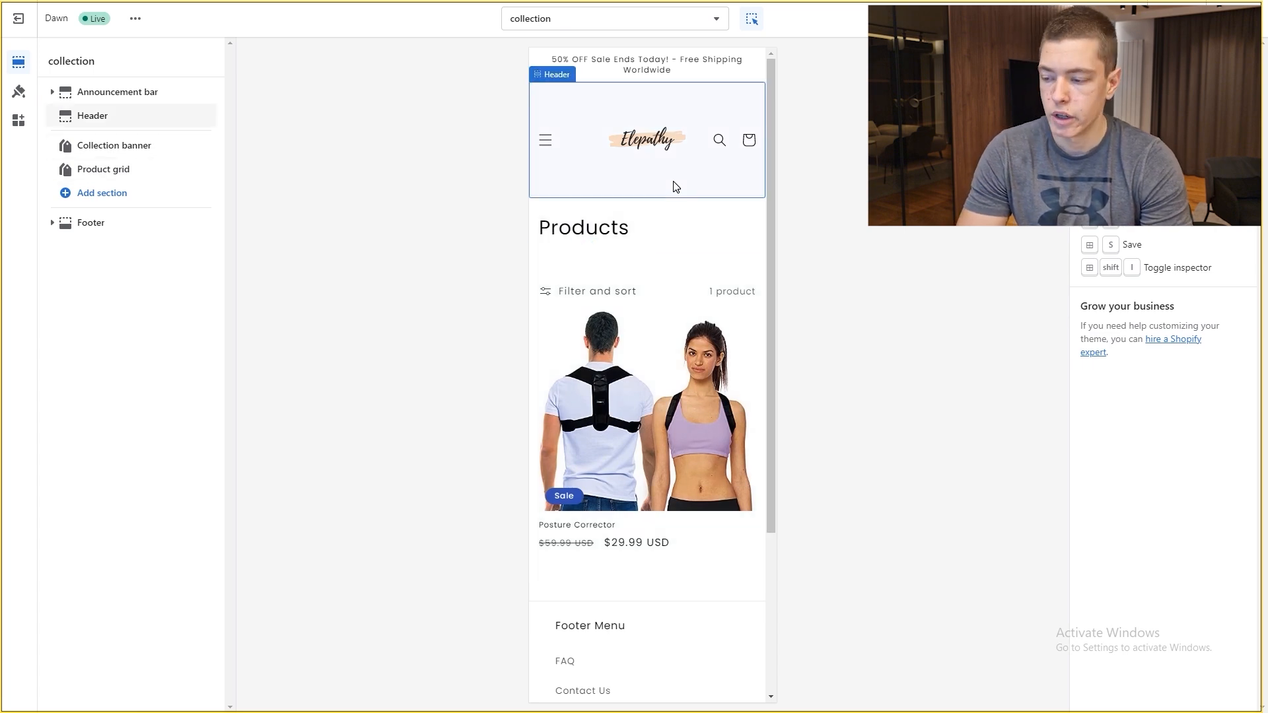
left_click(548, 142)
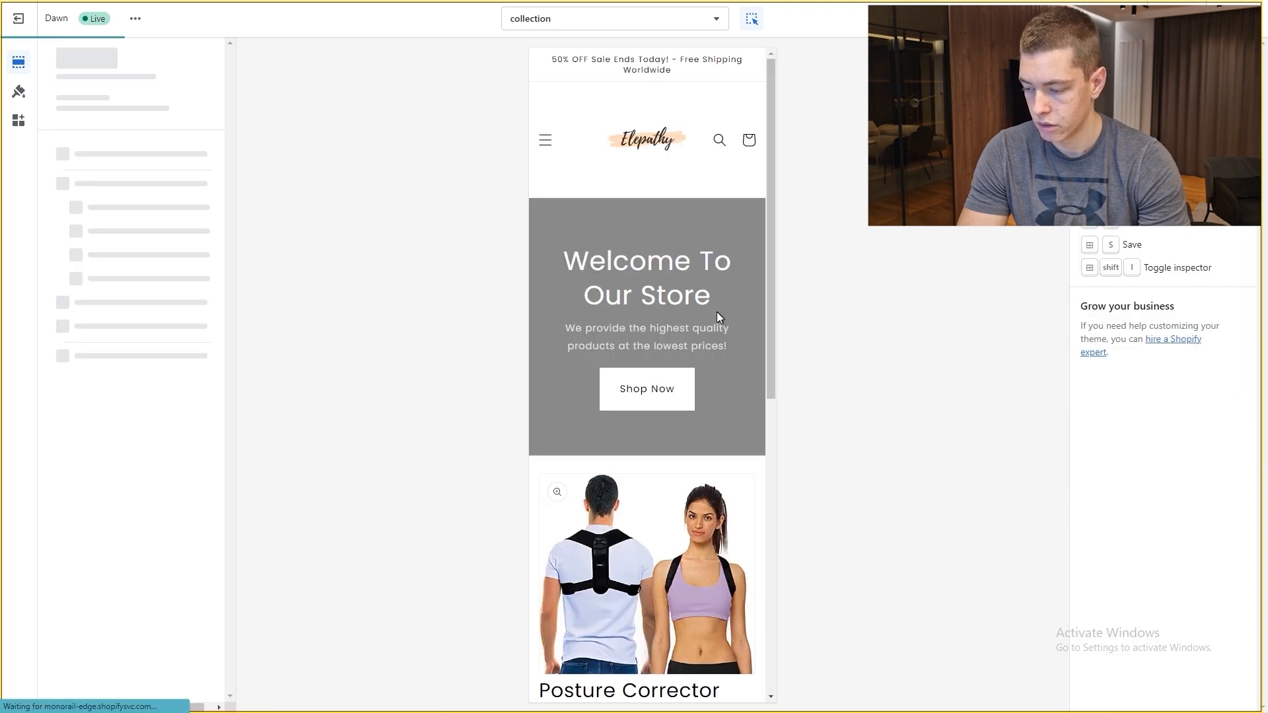
scroll(600, 338, "down", 4)
scroll(687, 406, "up", 4)
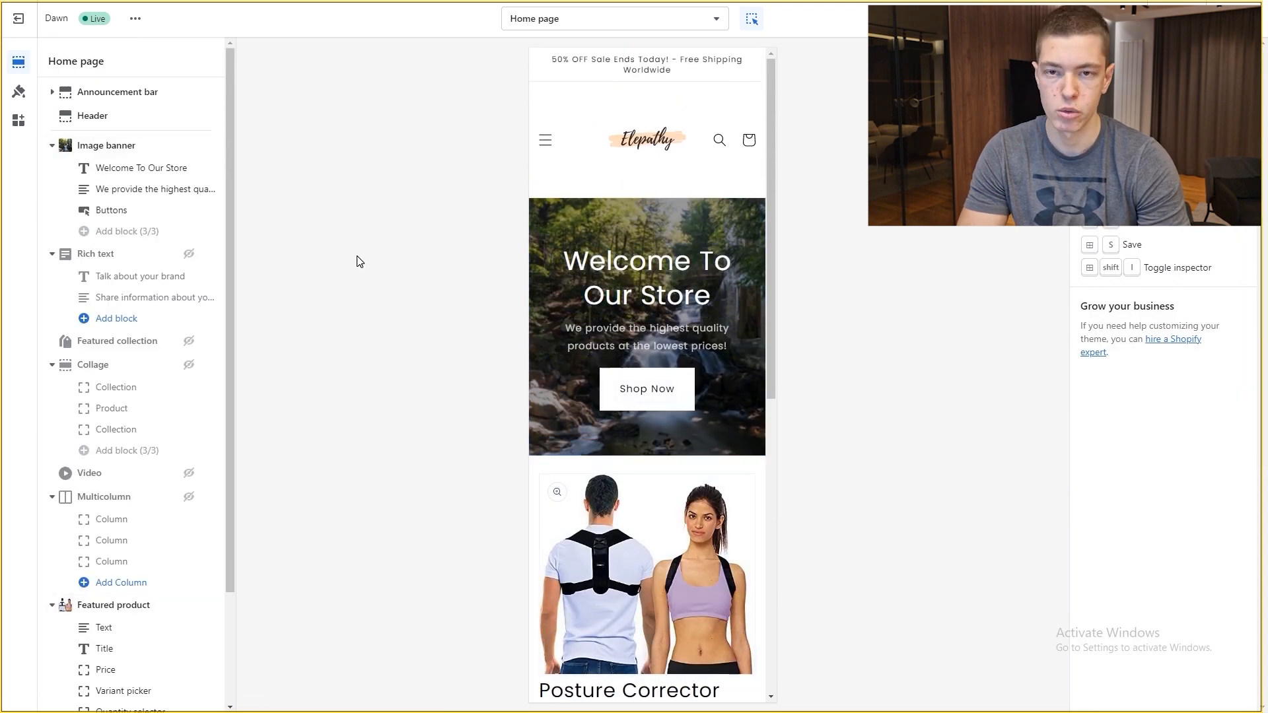